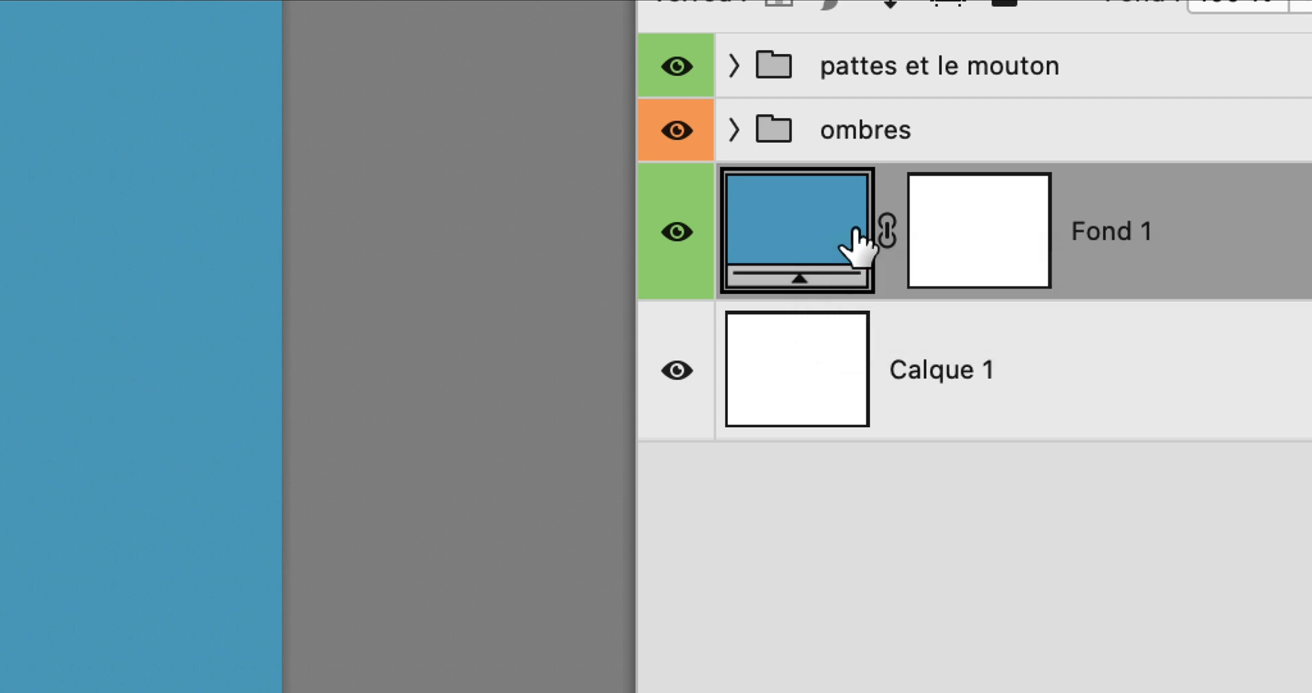
- Select the "pattes et le mouton" layer group and move the Layers panel farther away from the image
click(975, 414)
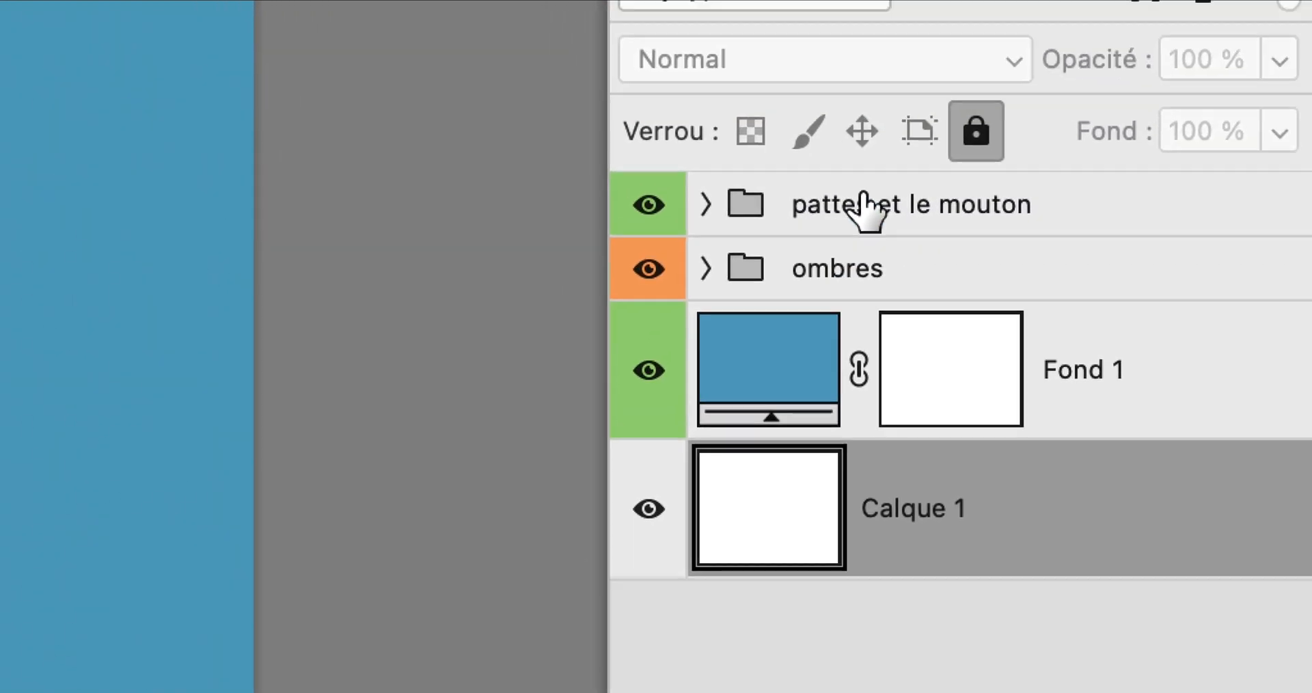
click(896, 60)
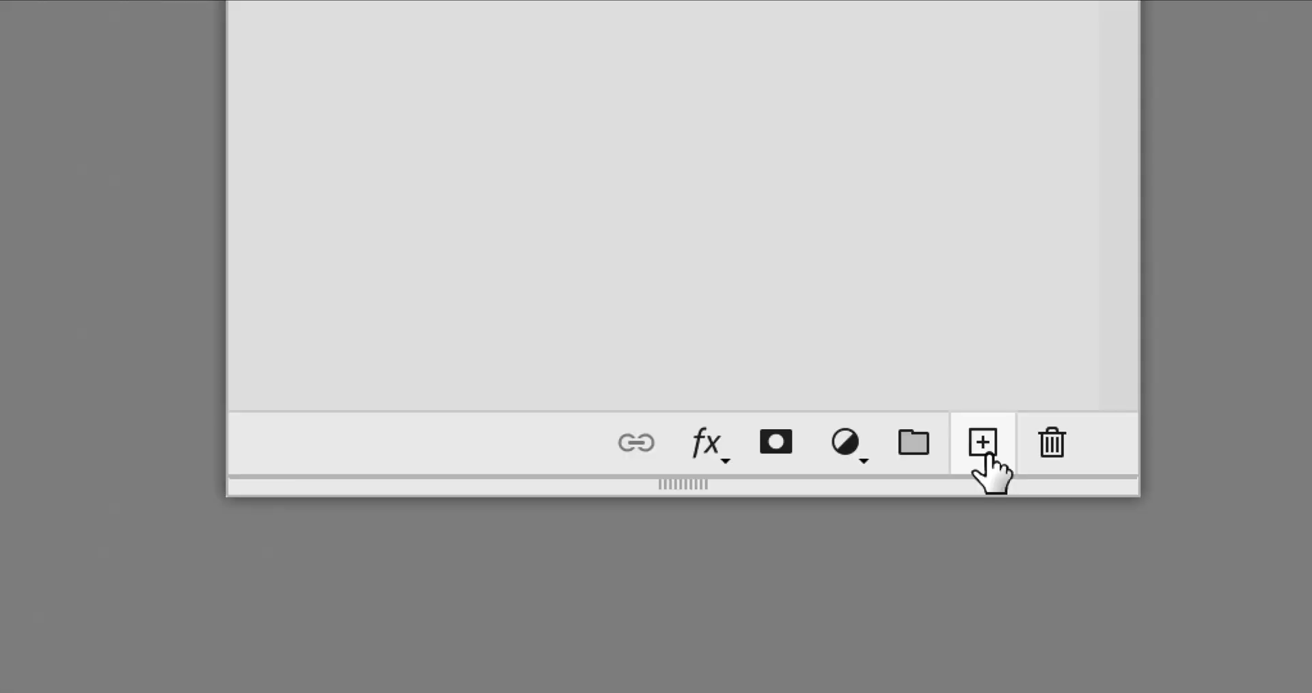
click(853, 445)
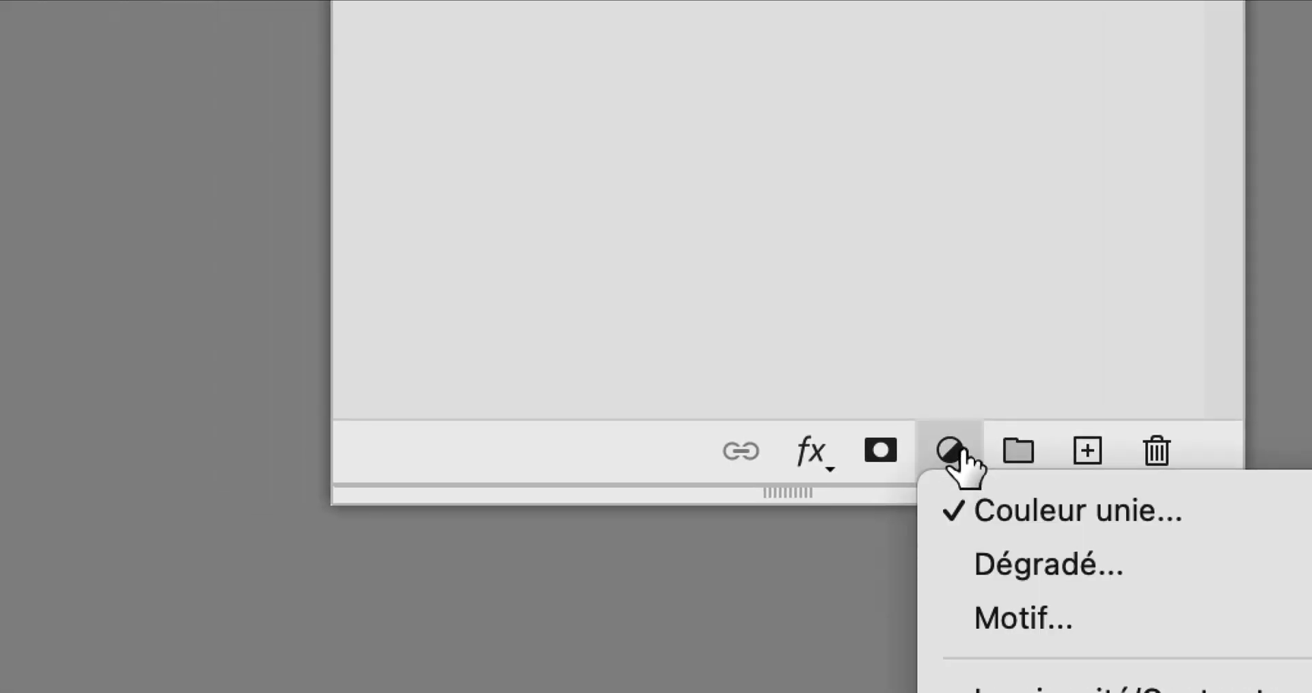
click(961, 452)
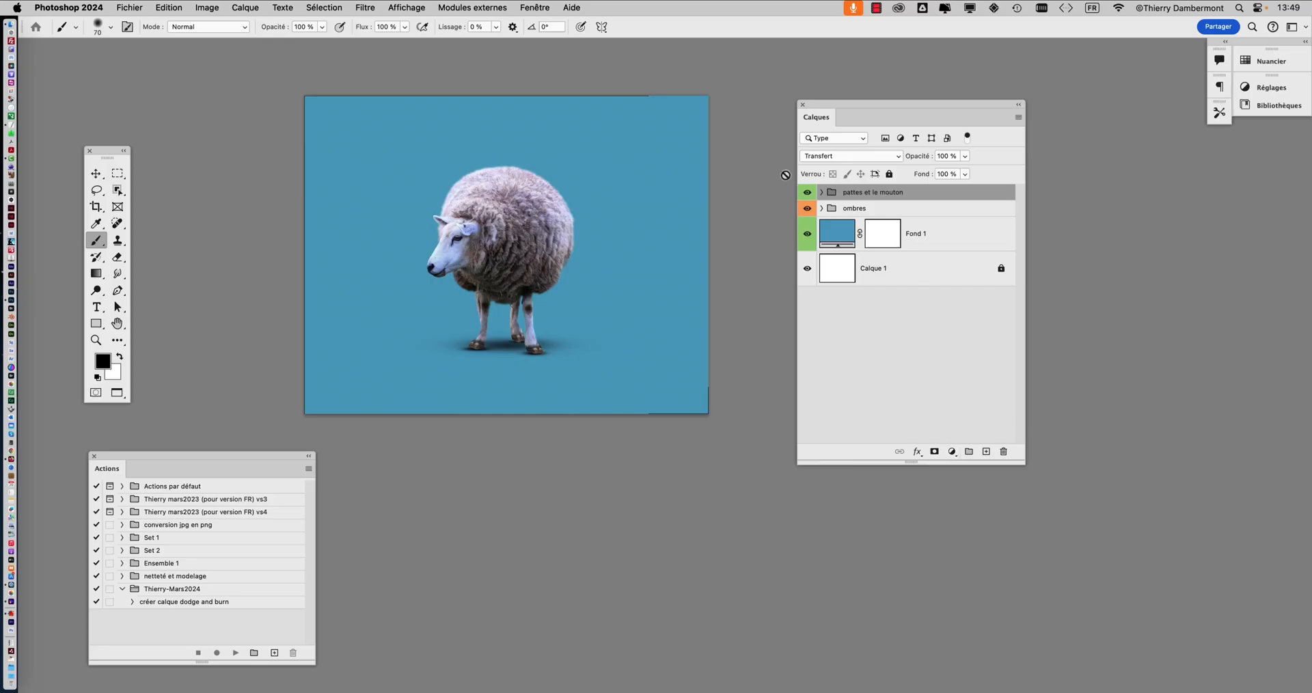
drag(843, 114, 899, 99)
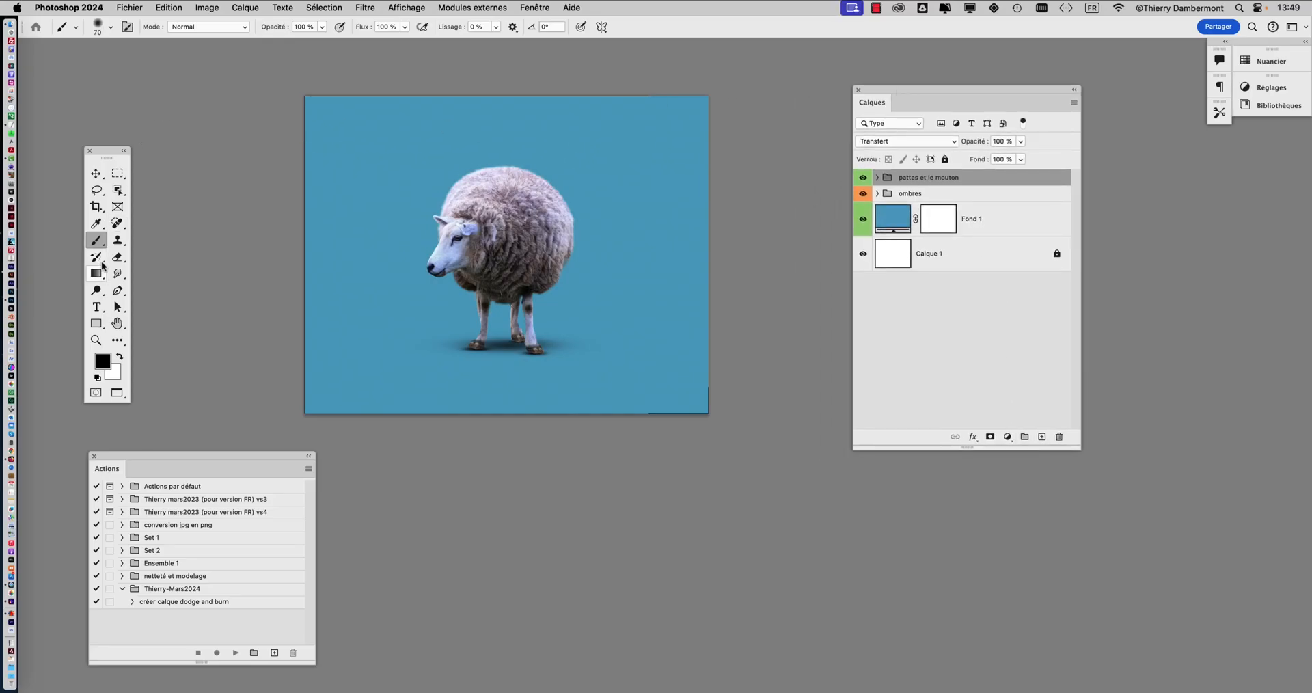
- Add a point text layer with the placeholder "Lorem Ipsum" on the blue background above the sheep
click(99, 311)
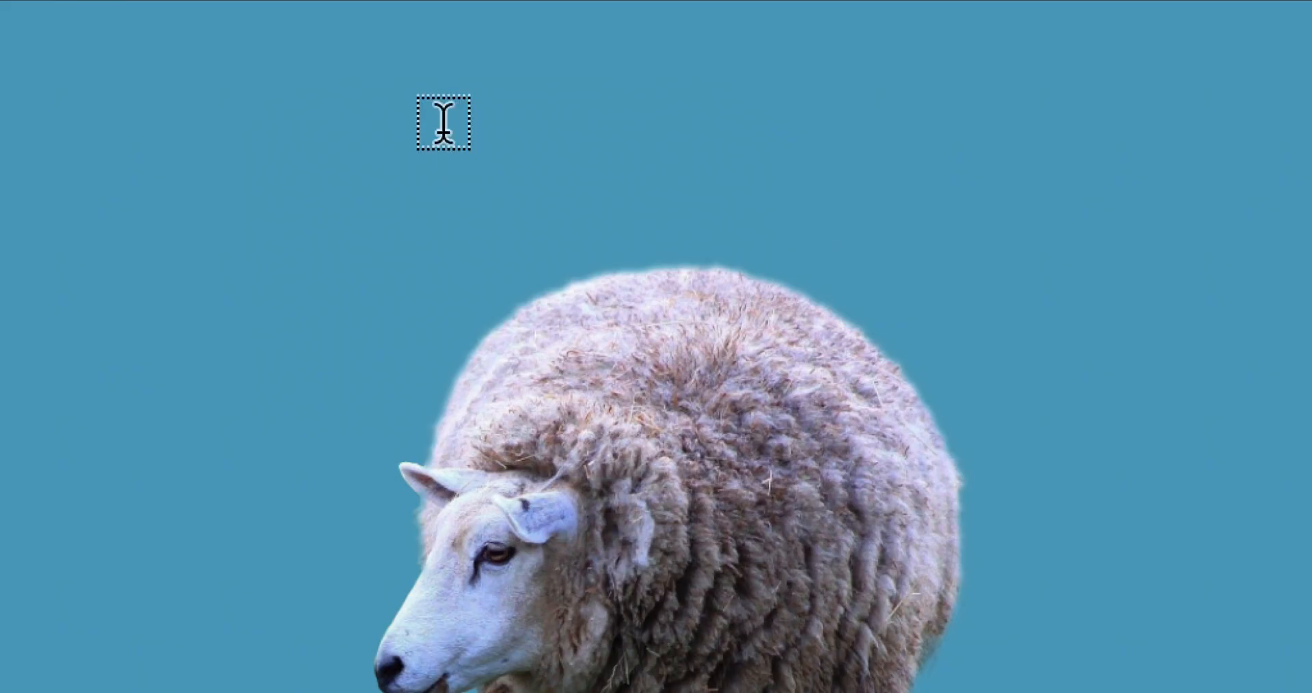
click(443, 122)
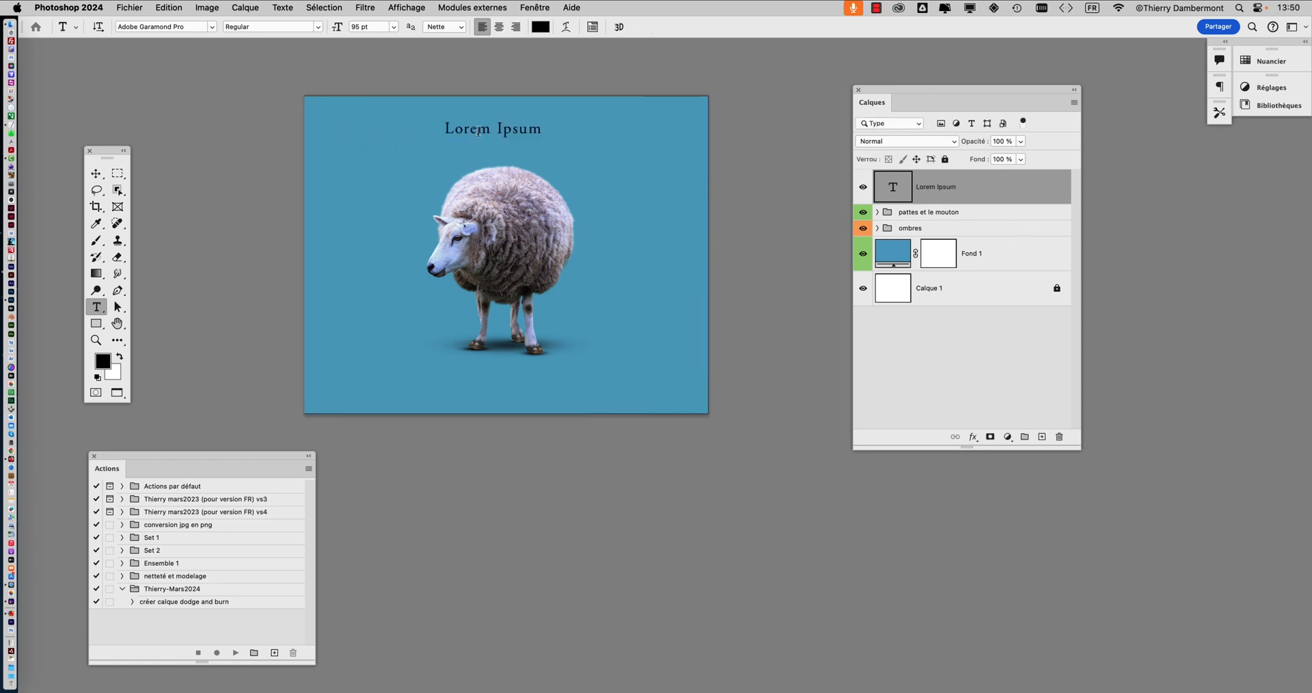
scroll(481, 139, up, 3)
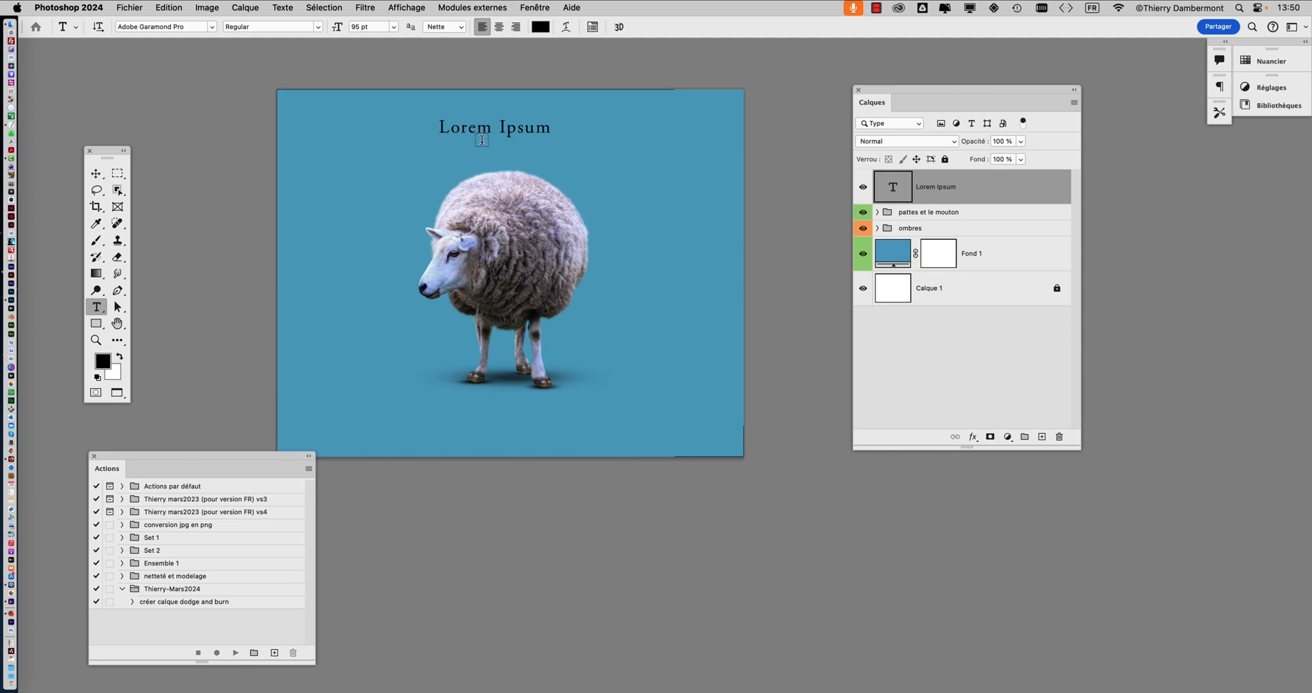
scroll(481, 139, up, 1)
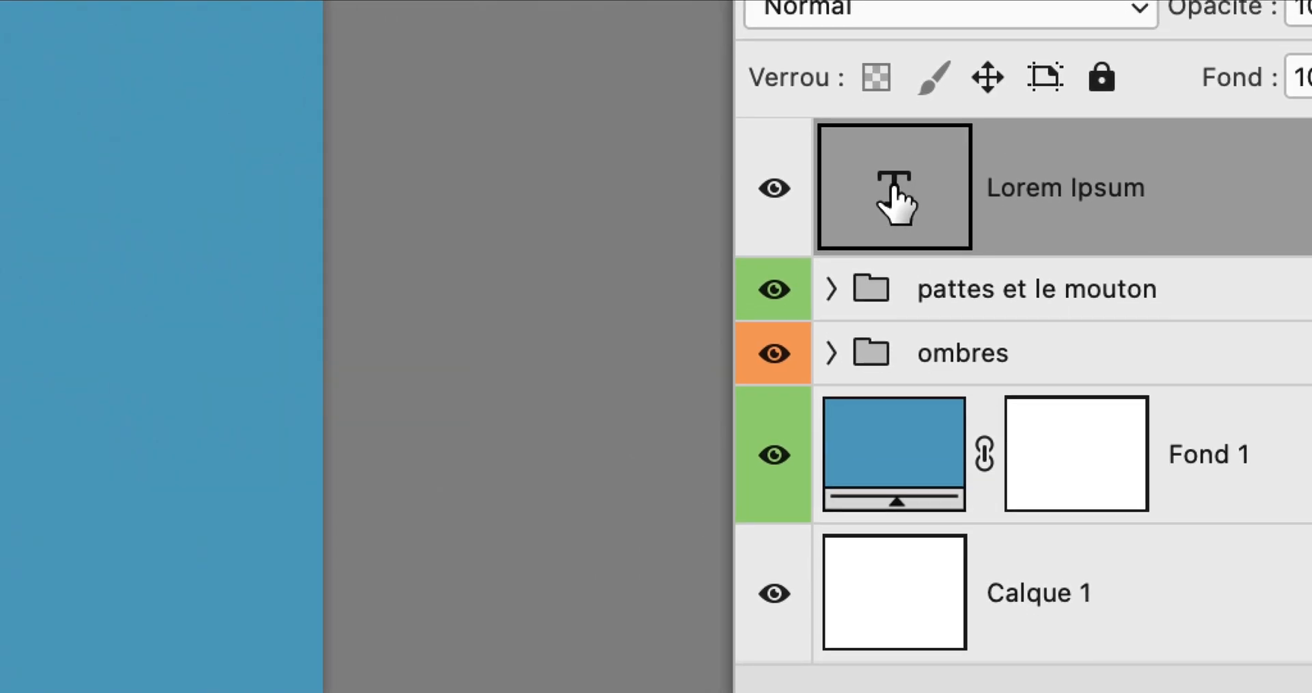
- Replace the placeholder text with "La prairie des moutons" and commit the text edit
double_click(895, 190)
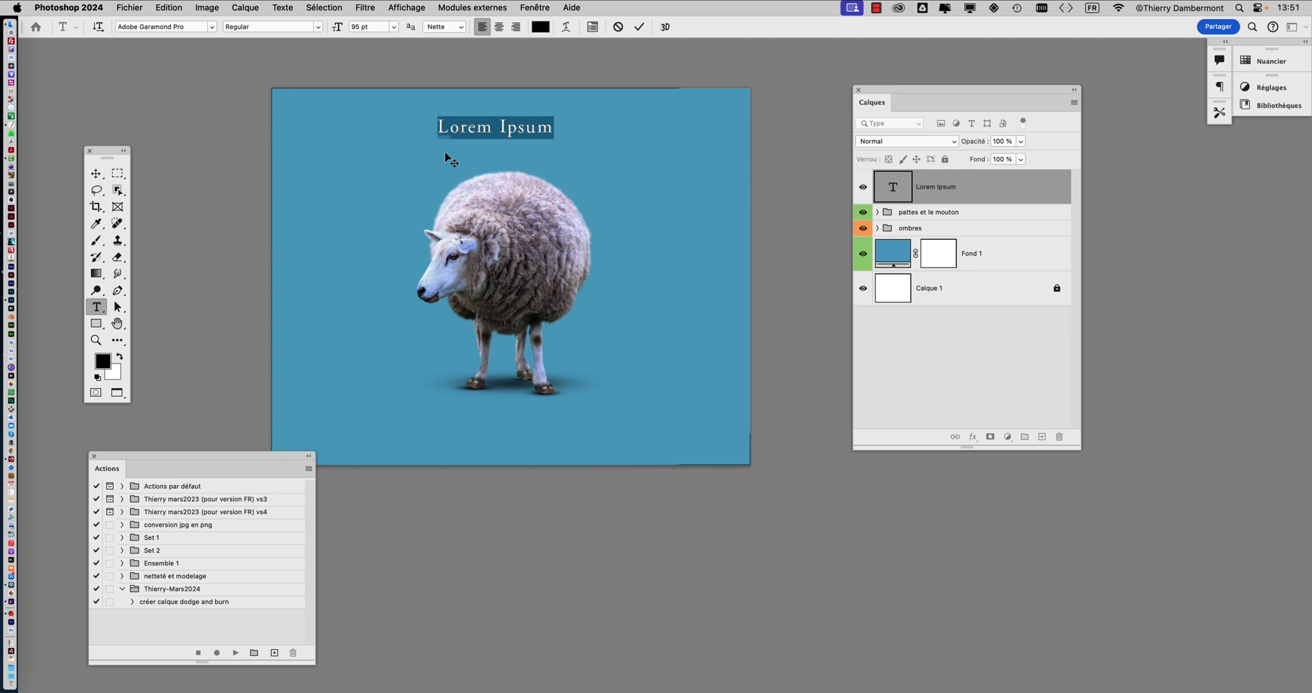
text(La p)
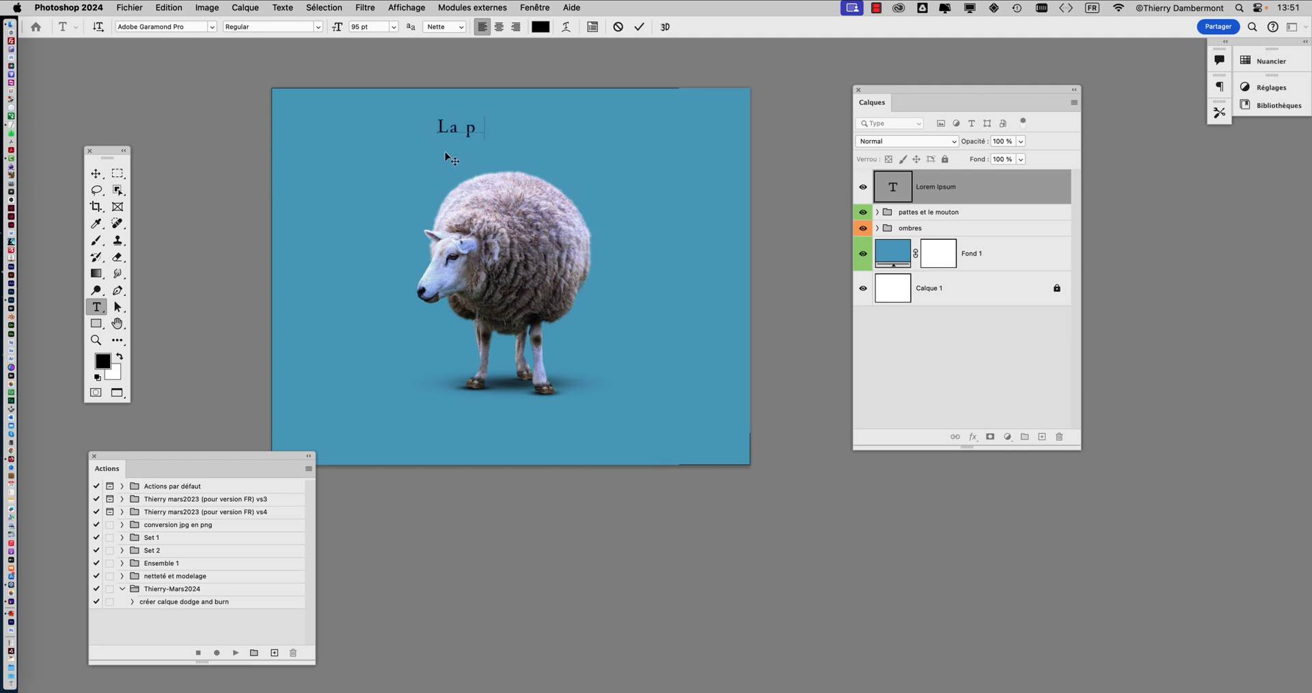
text(raier des moutons)
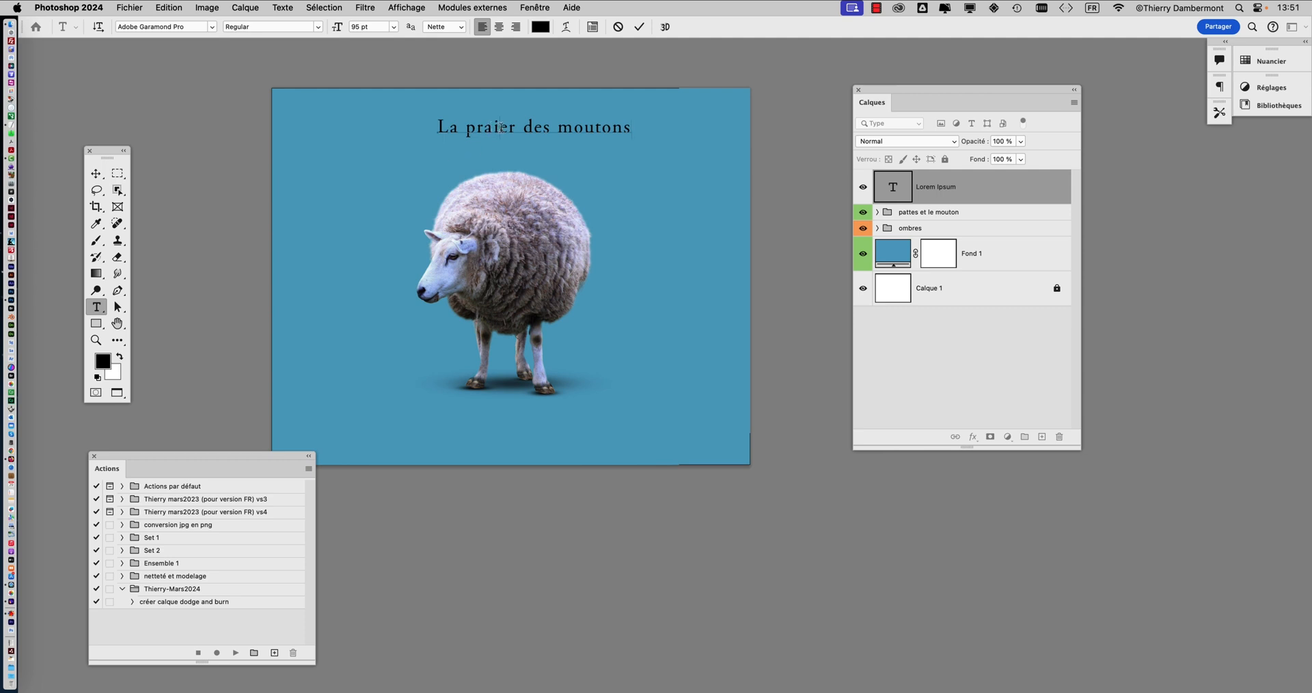
drag(500, 126, 513, 128)
text(rie)
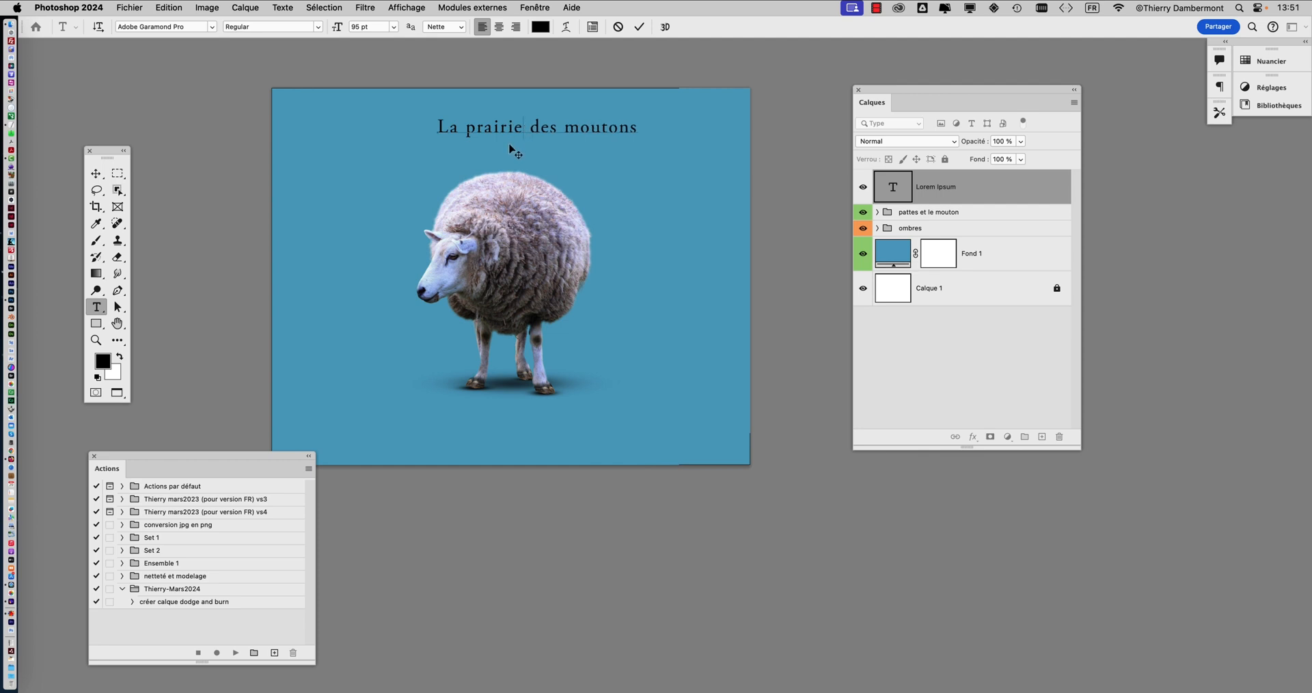
scroll(545, 128, up, 3)
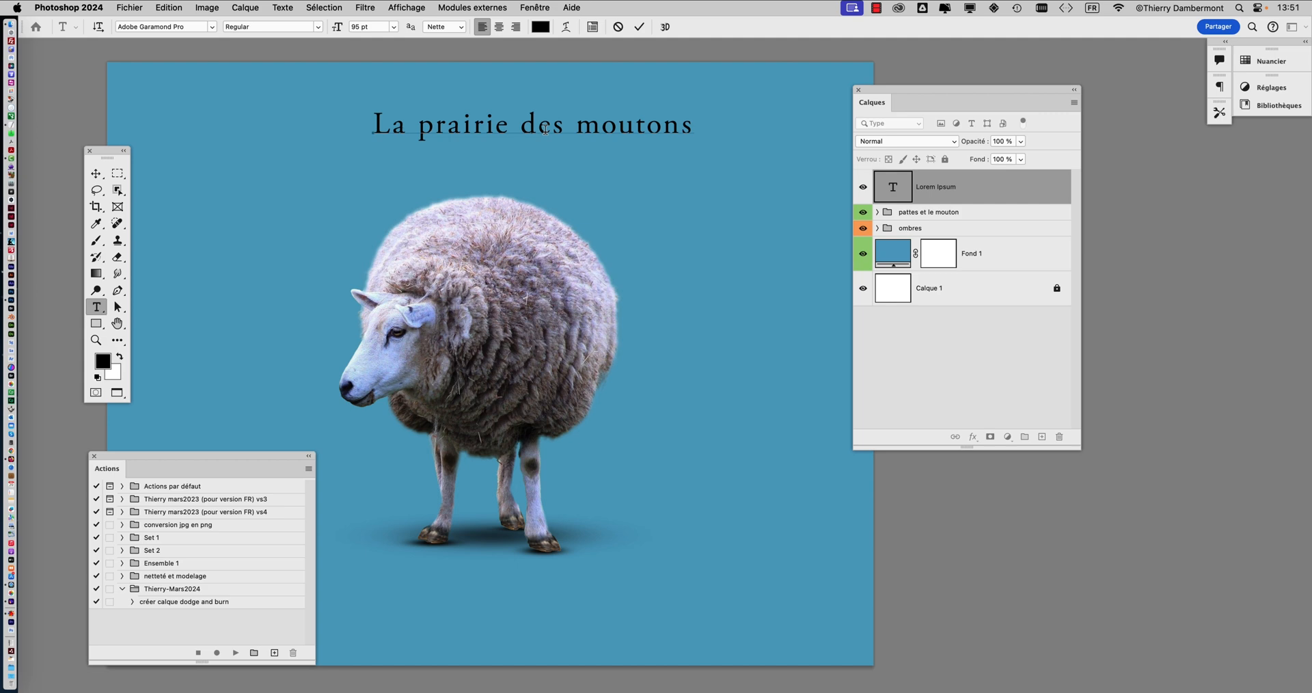
key(super)
key(super+Return)
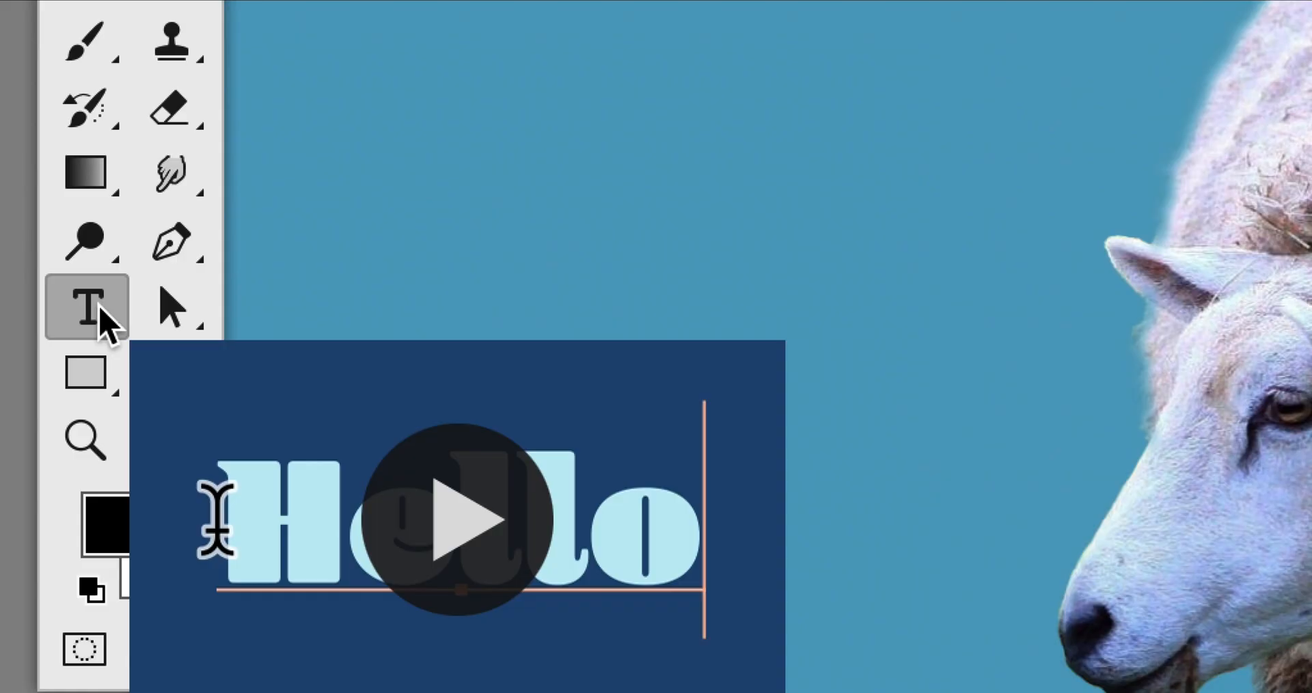
- Open the Caractère panel with the Type tool active and place it beside the sheep, just below the title
click(100, 309)
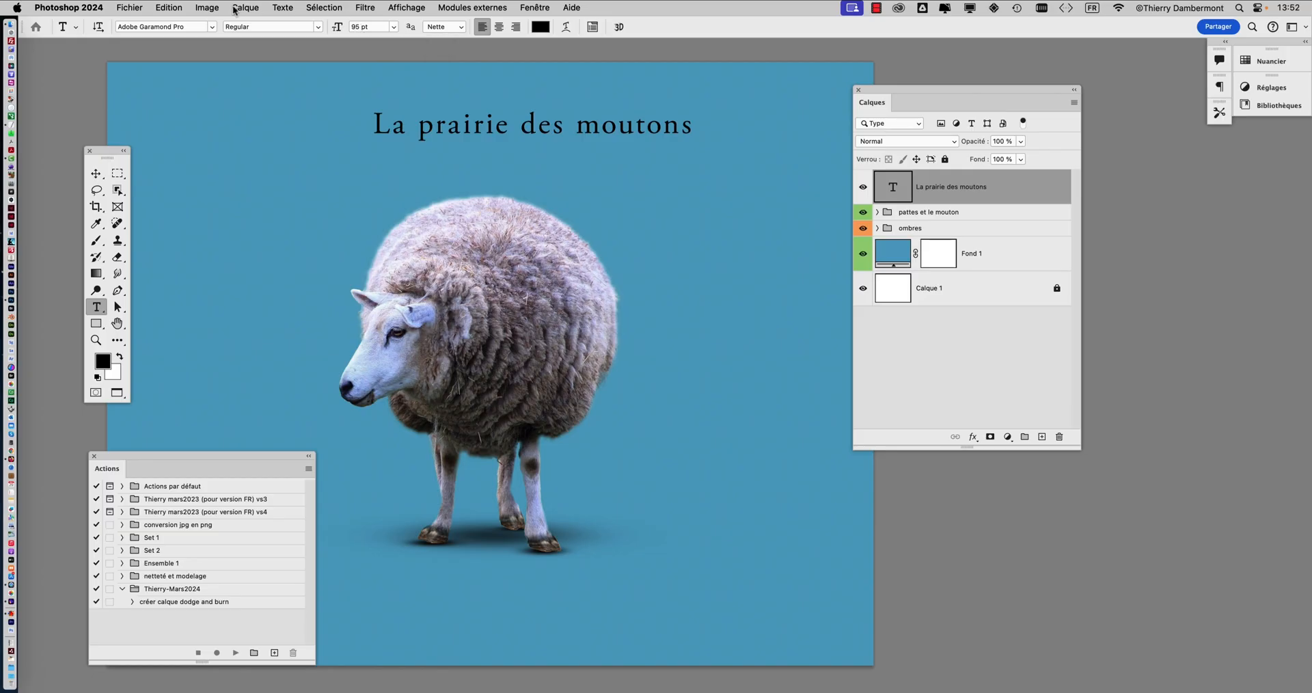
click(530, 8)
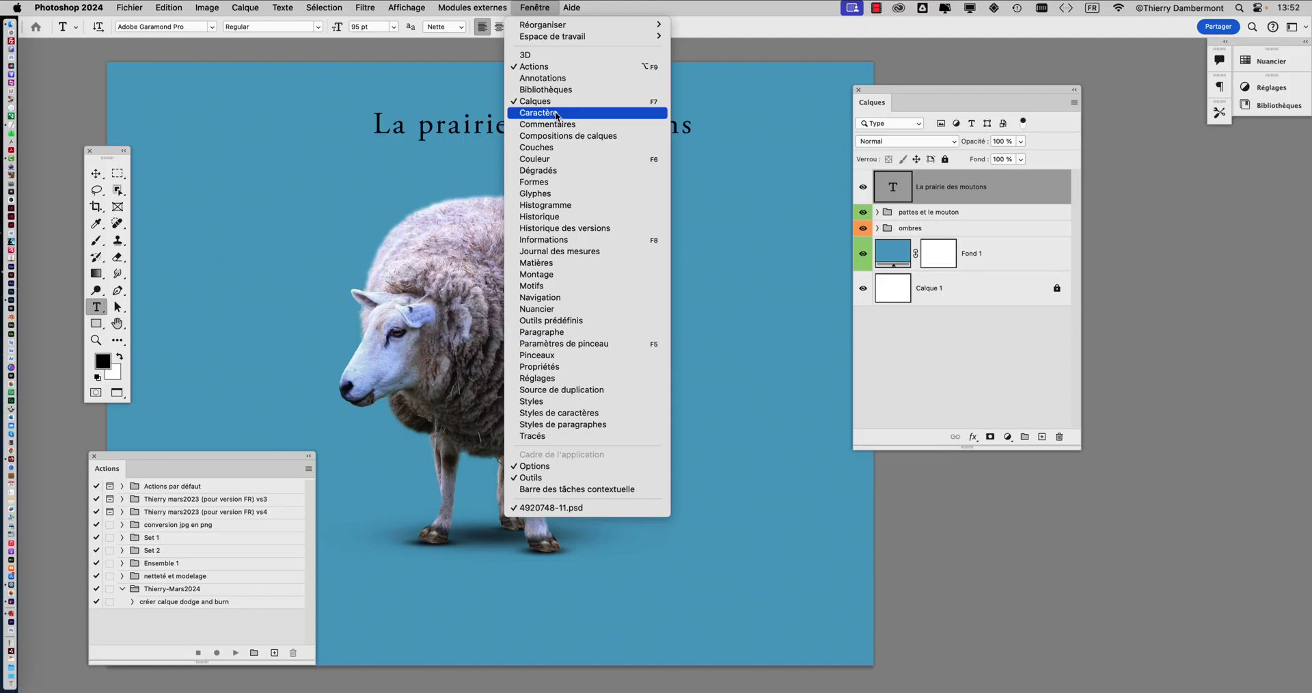
click(557, 114)
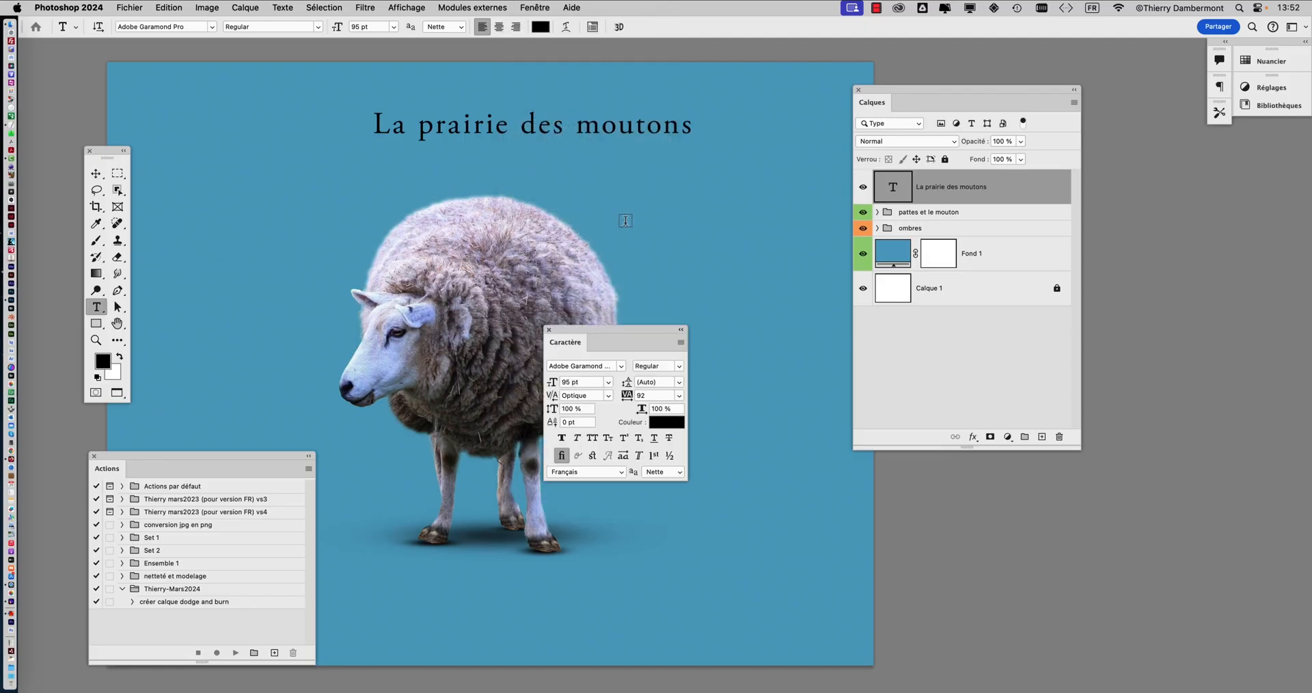
drag(582, 333, 713, 155)
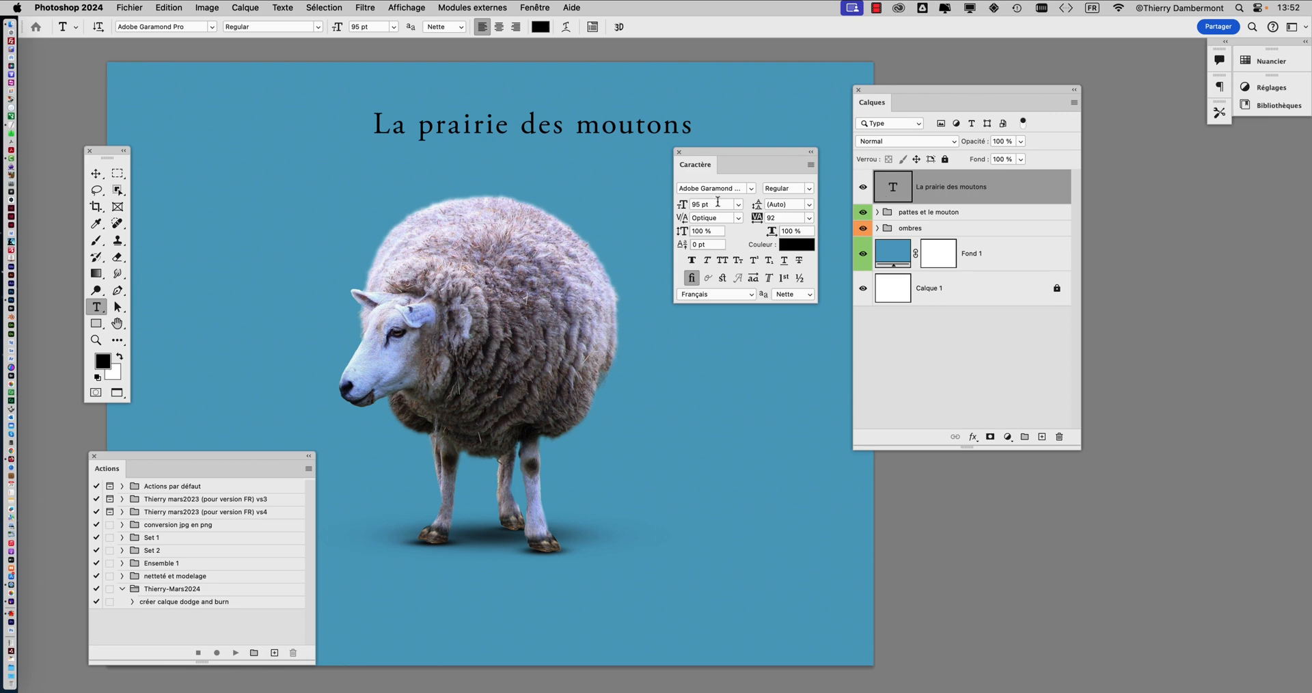
- Try different font sizes on the title, including 93, 71 and 83 pt
drag(710, 206, 722, 210)
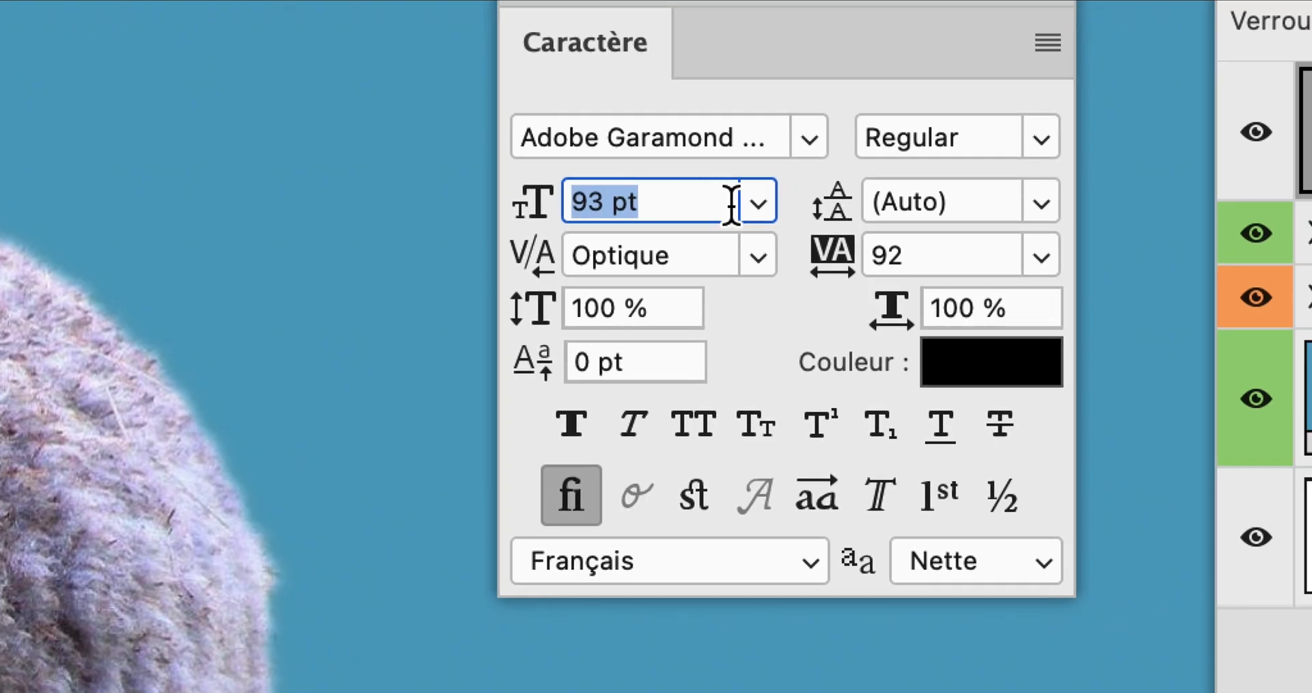
click(738, 205)
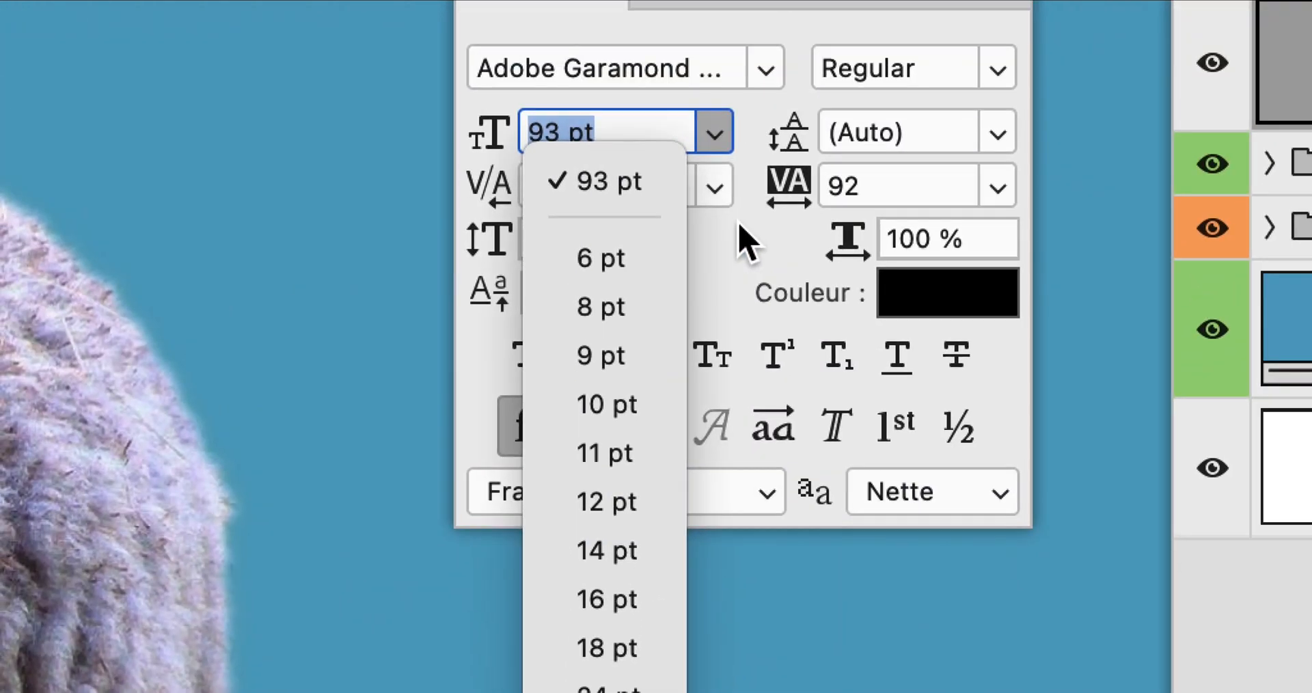
click(740, 236)
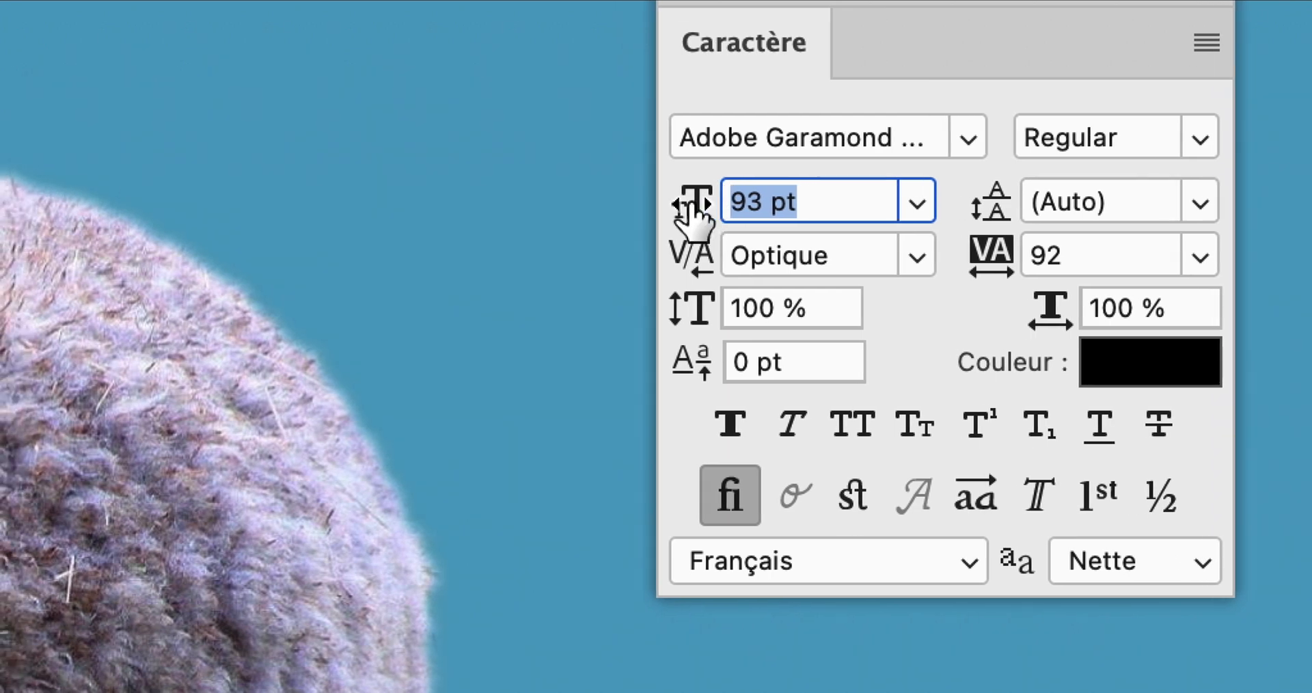
mouse_move(694, 217)
mouse_down()
mouse_move(677, 218)
mouse_move(679, 199)
mouse_move(735, 203)
mouse_move(659, 201)
mouse_move(729, 204)
mouse_move(691, 201)
mouse_up()
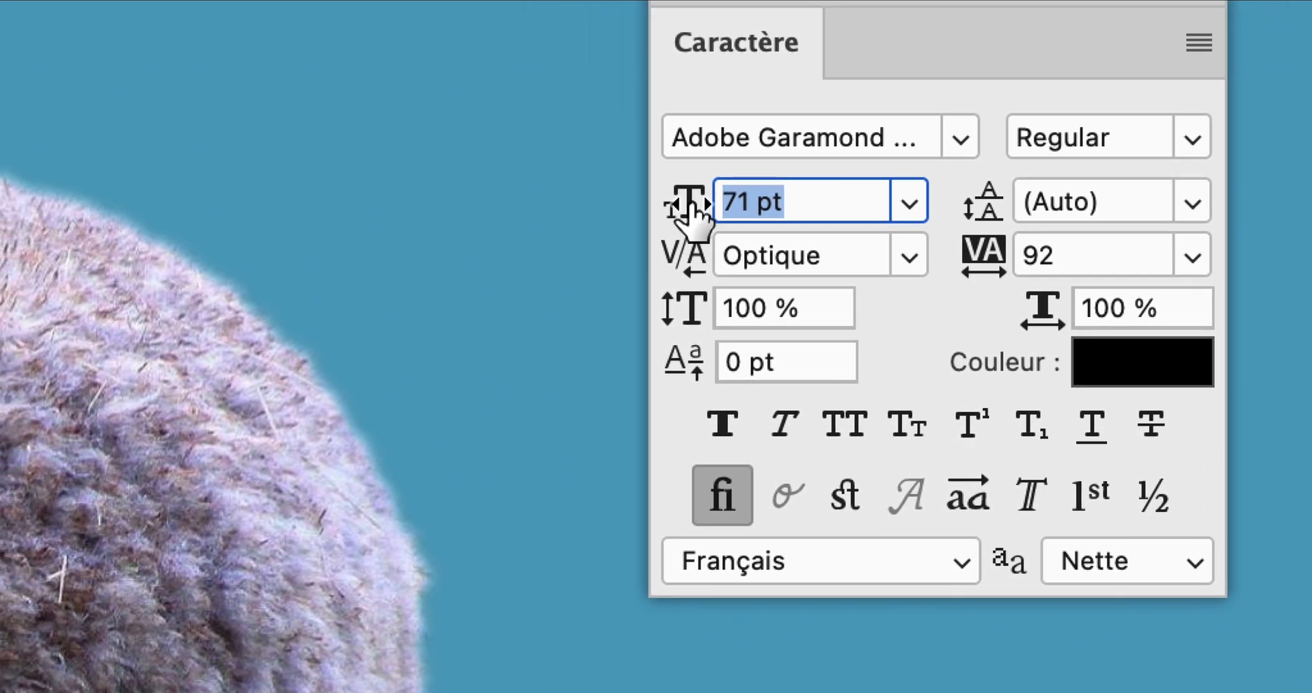
drag(572, 206, 565, 206)
mouse_move(687, 206)
mouse_down()
mouse_move(679, 195)
mouse_move(708, 206)
mouse_move(653, 204)
mouse_move(709, 208)
mouse_up()
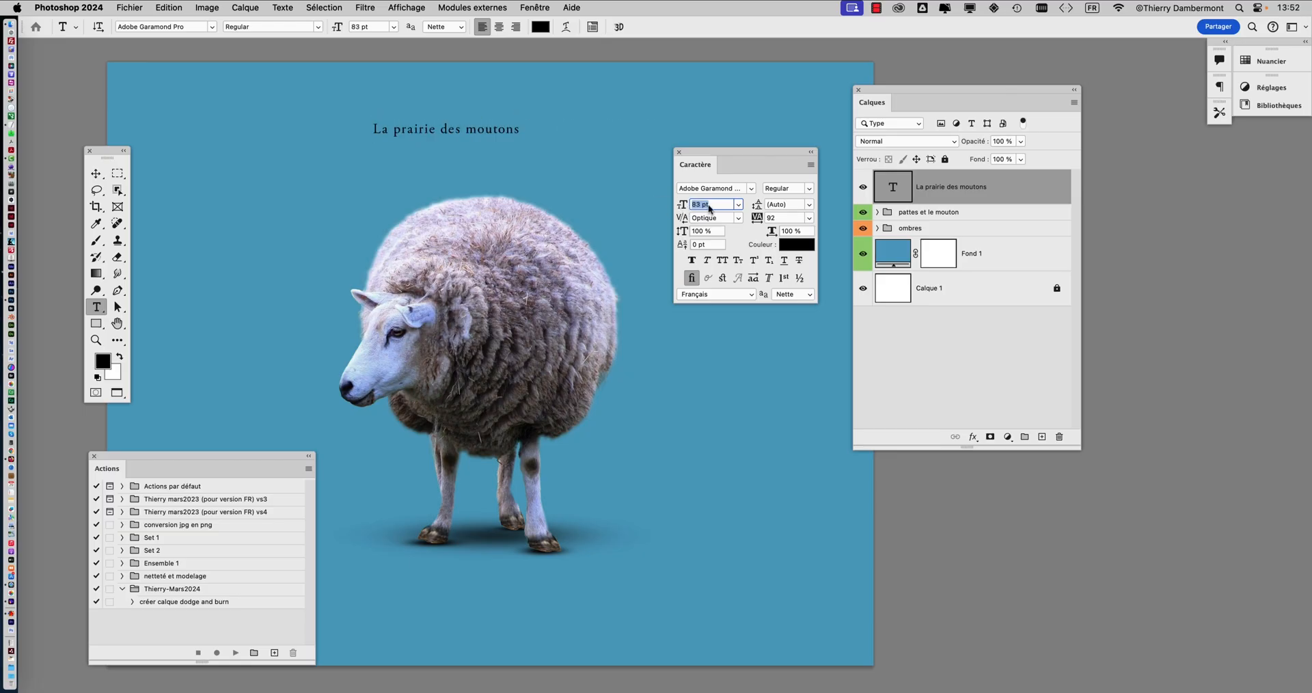
- Set the title's font size to 150 pt, fine-tune it to 146 pt, and move the Calques and Caractère panels clear of the title
text(150)
key(Return)
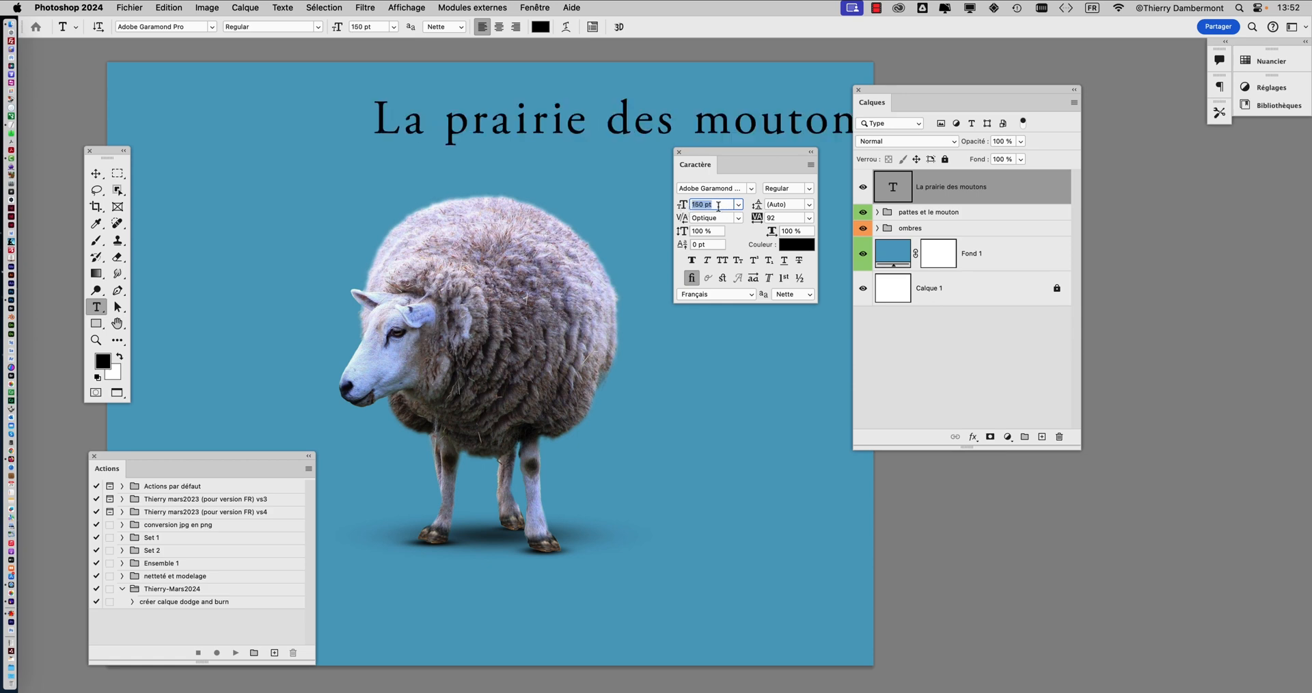
drag(684, 208, 682, 208)
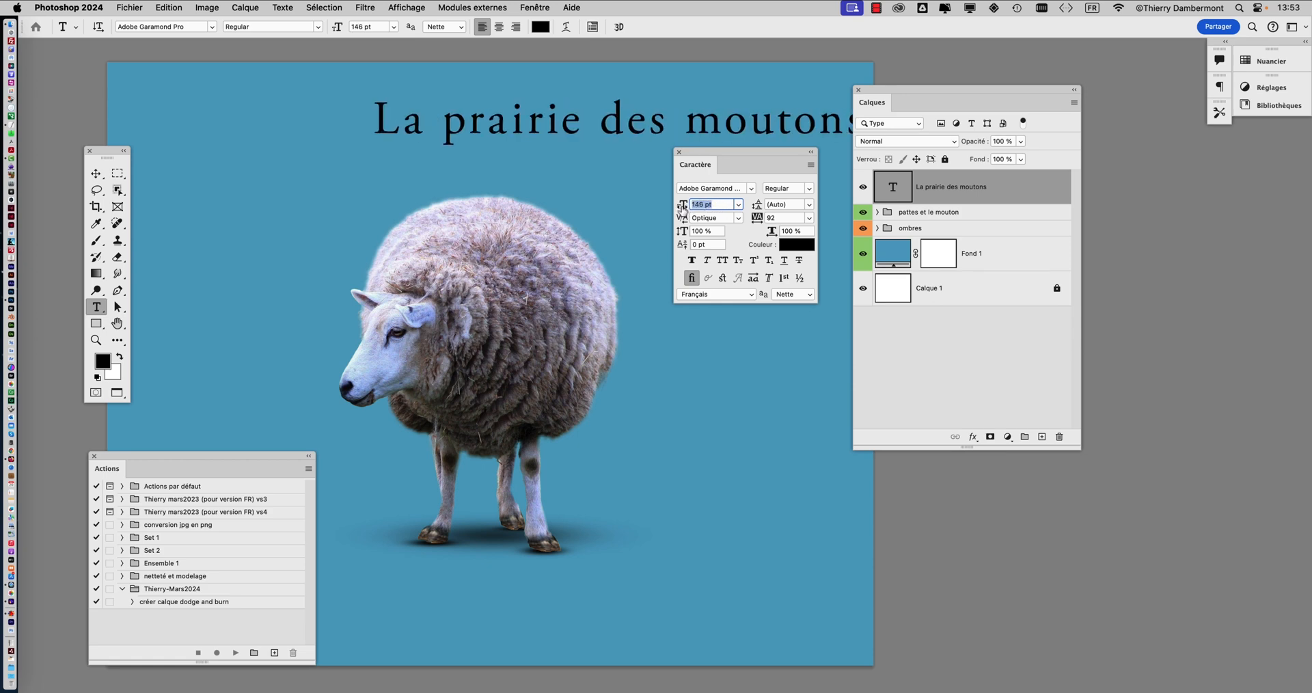
drag(874, 91, 1059, 69)
drag(774, 152, 933, 187)
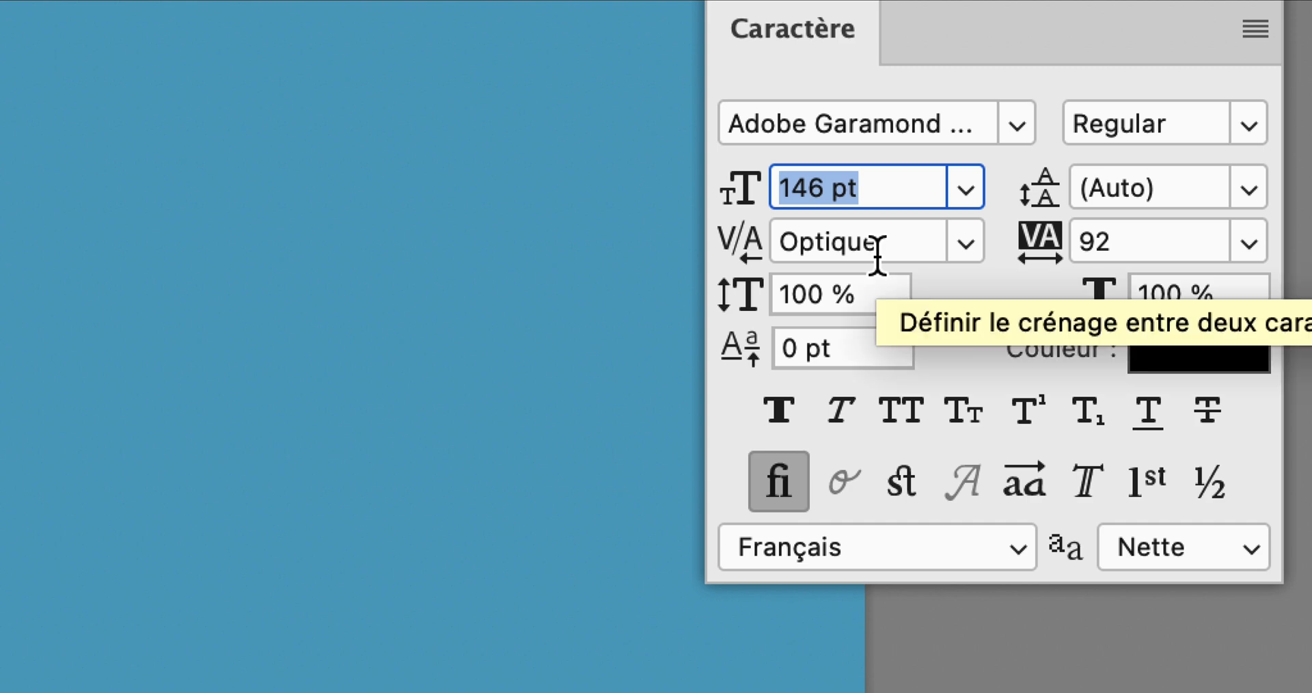
- Try Métrique kerning on the title and switch it back to Optique
click(931, 239)
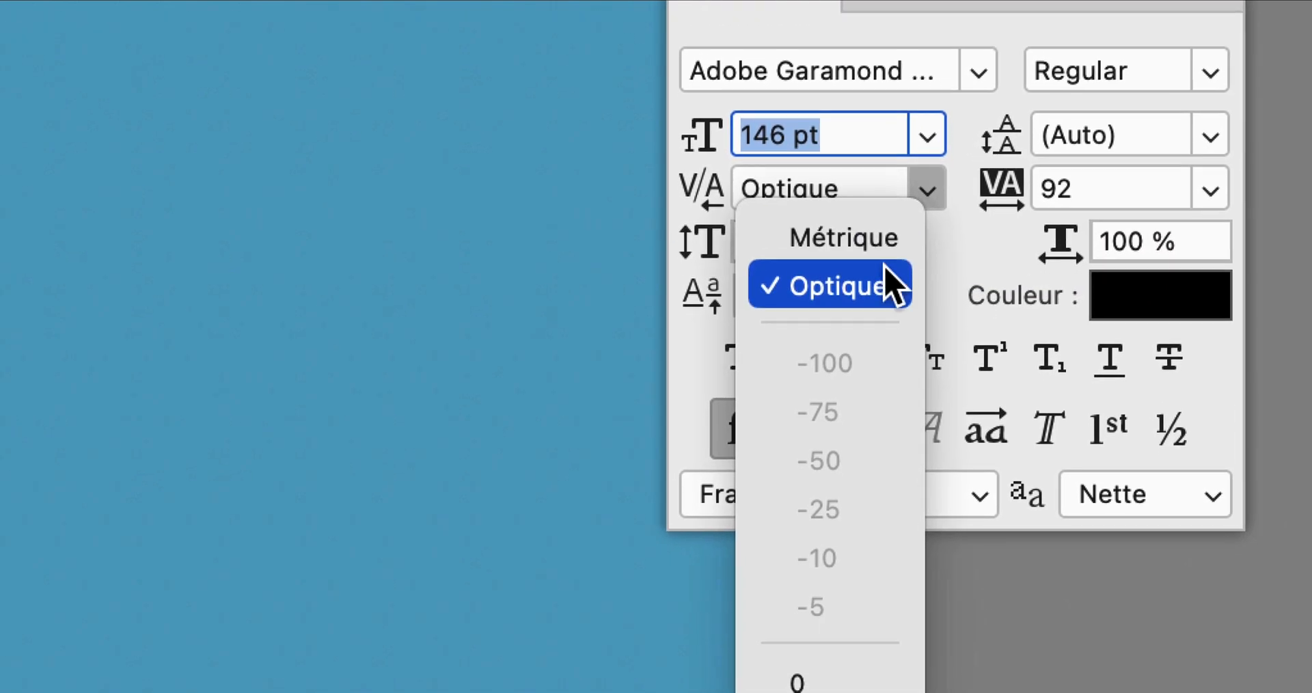
click(888, 286)
click(927, 191)
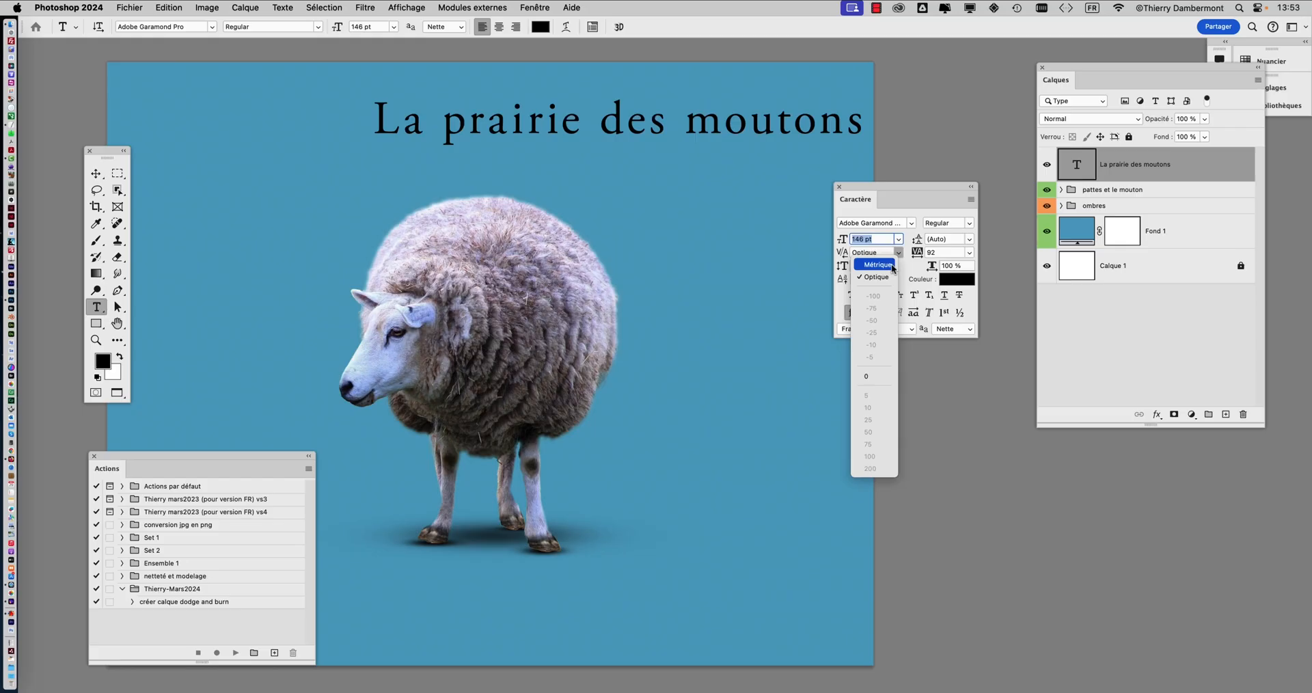
click(893, 266)
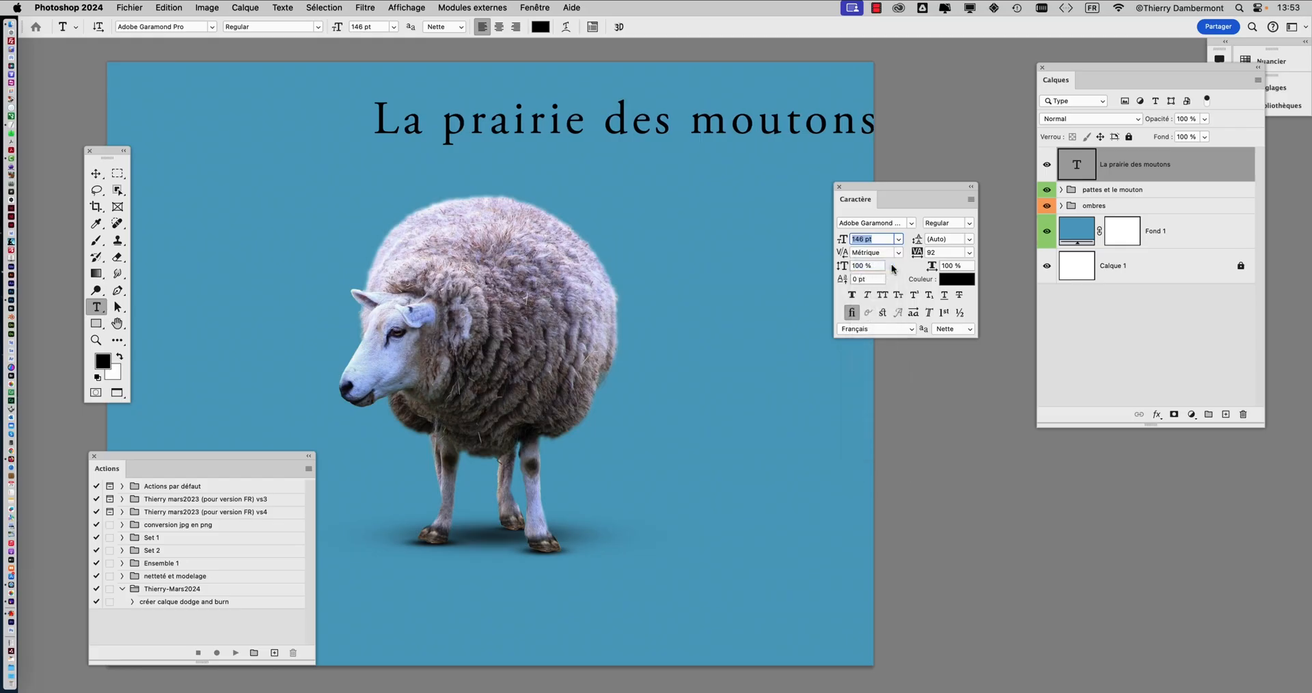
click(897, 253)
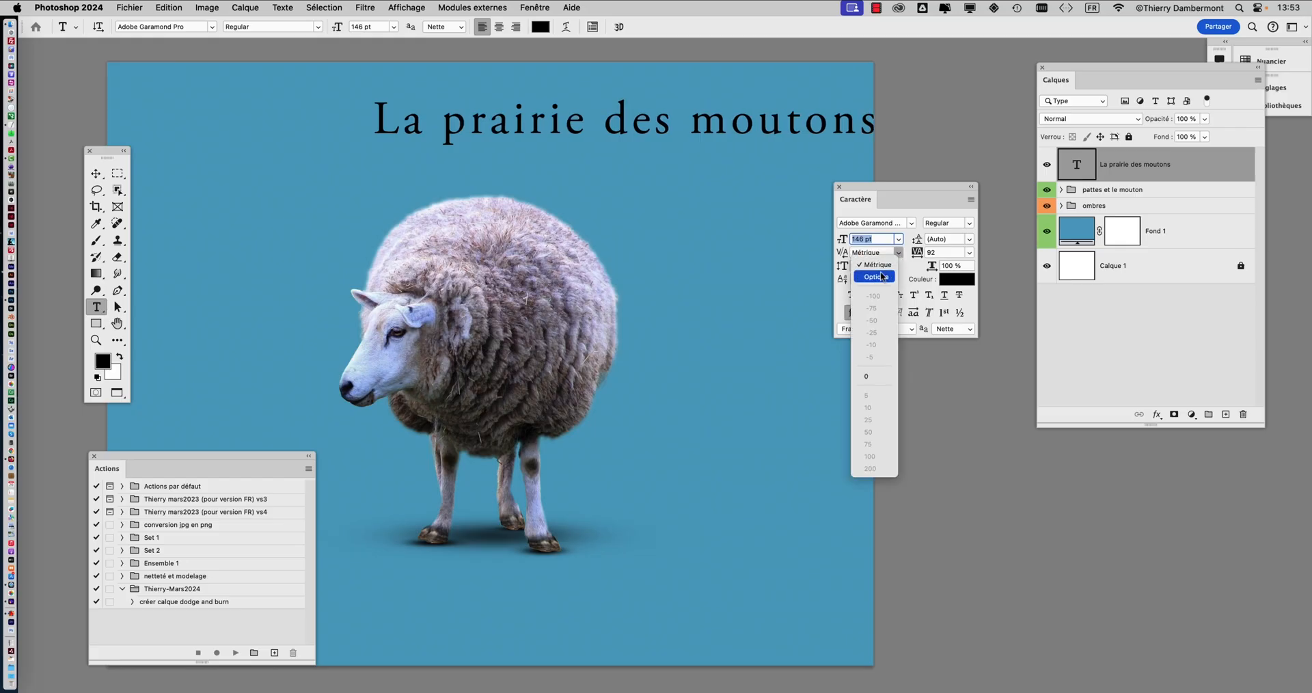
click(890, 277)
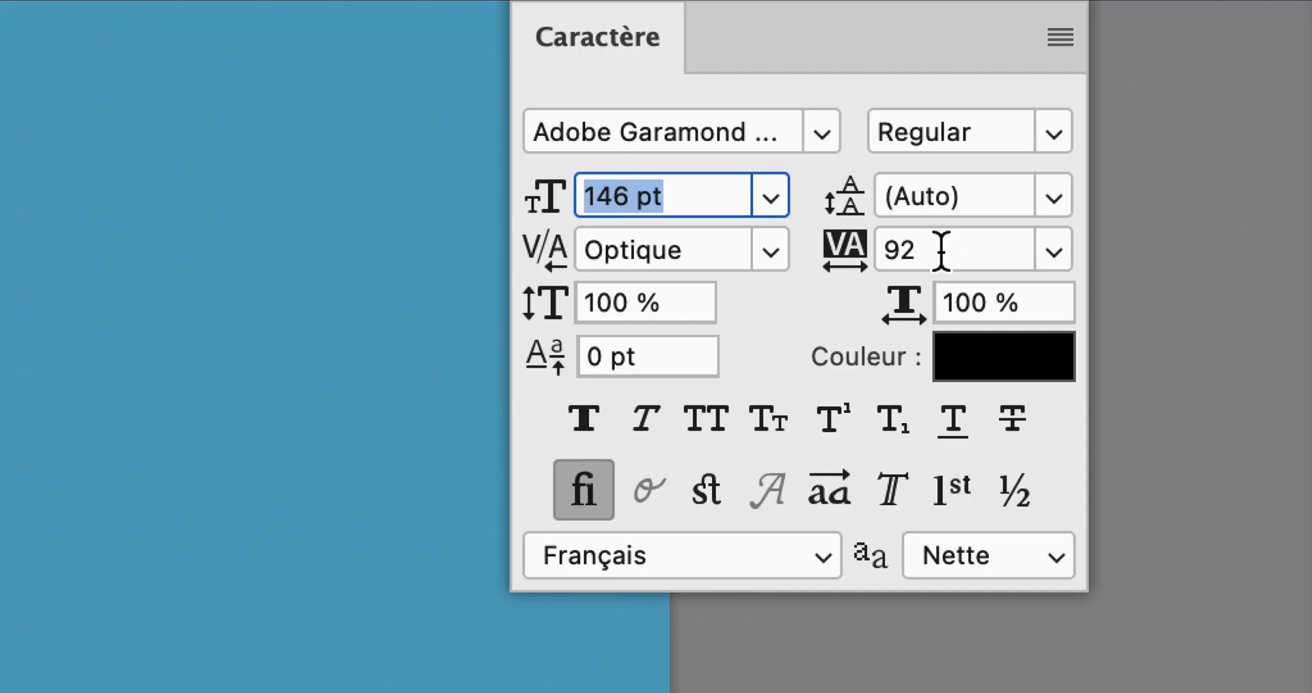
- Set the title's tracking to 0
click(941, 252)
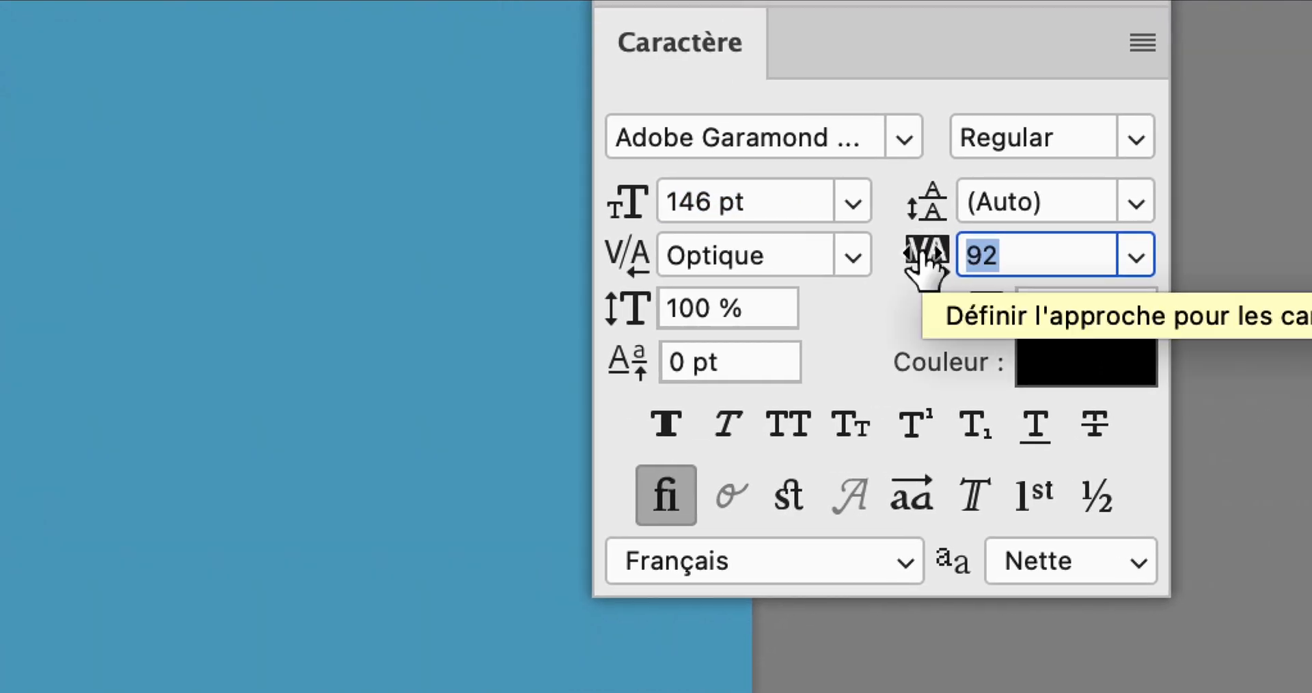
text(0)
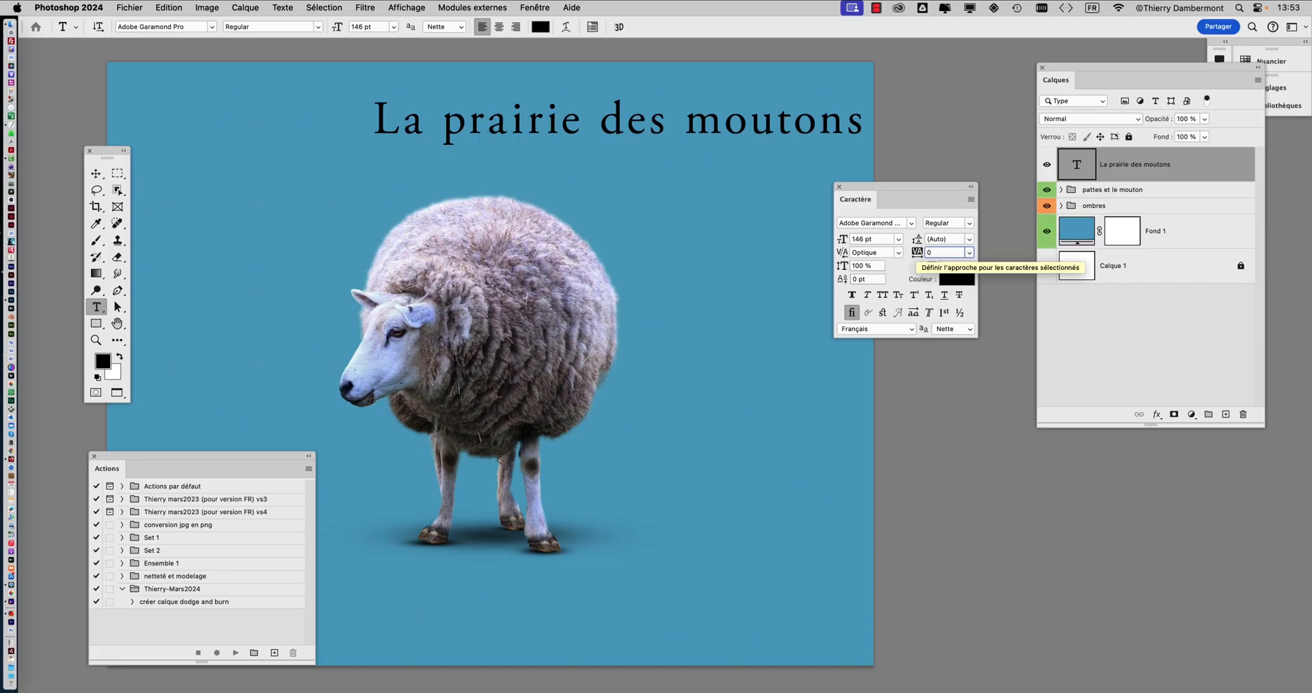
key(Tab)
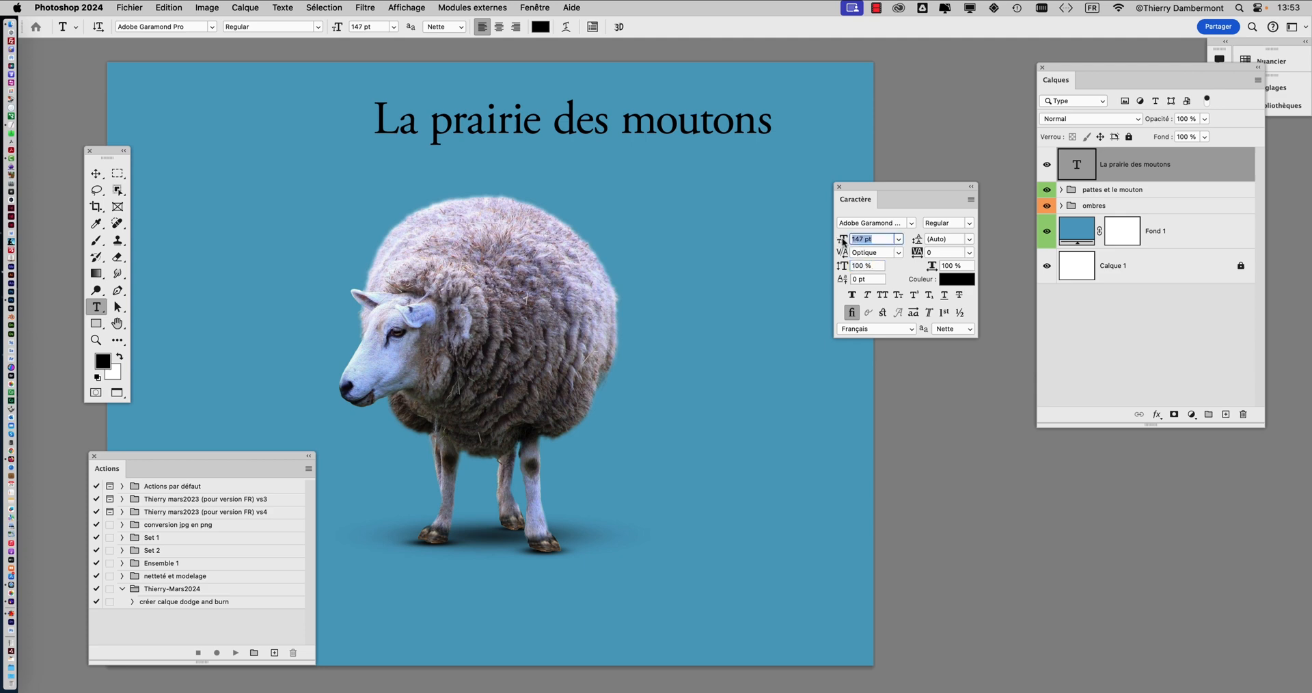
- Set the title's font size to 167 pt and tracking to 80, and reposition it so it fits above the sheep
drag(843, 241, 852, 244)
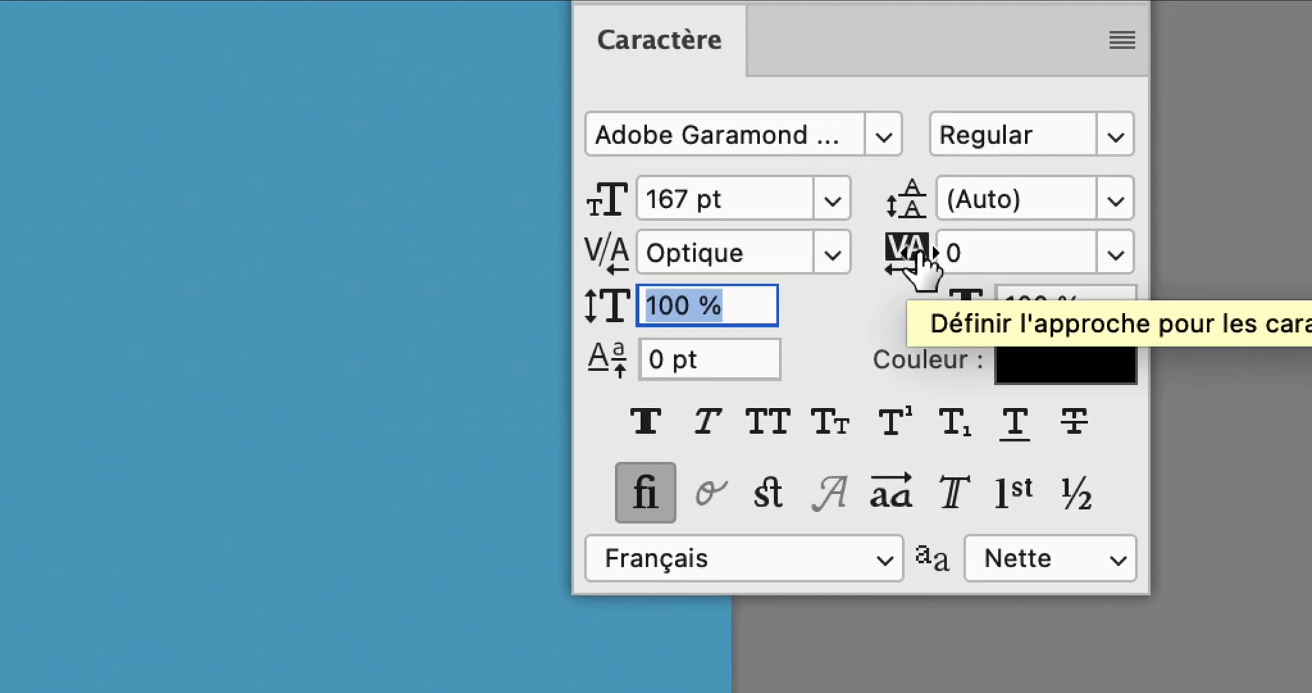
drag(919, 263, 918, 257)
key(Tab)
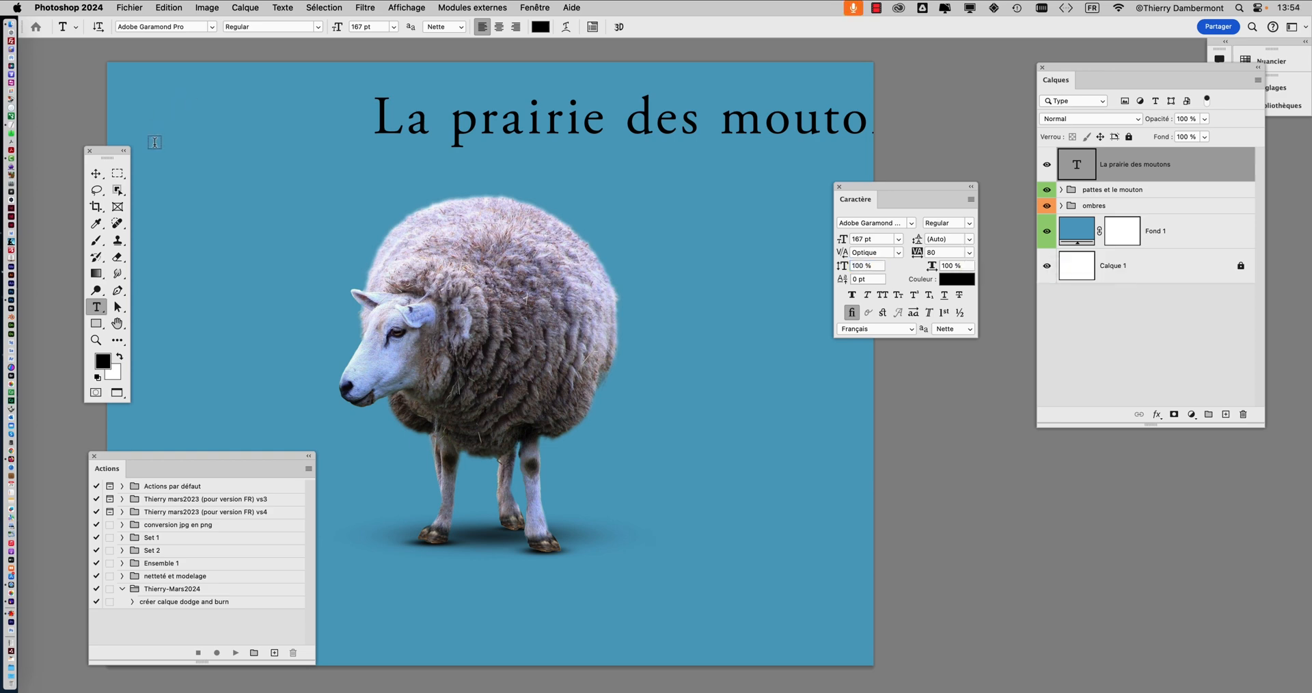
click(96, 173)
drag(594, 145, 448, 182)
- Save the document under the new name 4920748-12.psd in the moutons folder, in Photoshop format
click(140, 7)
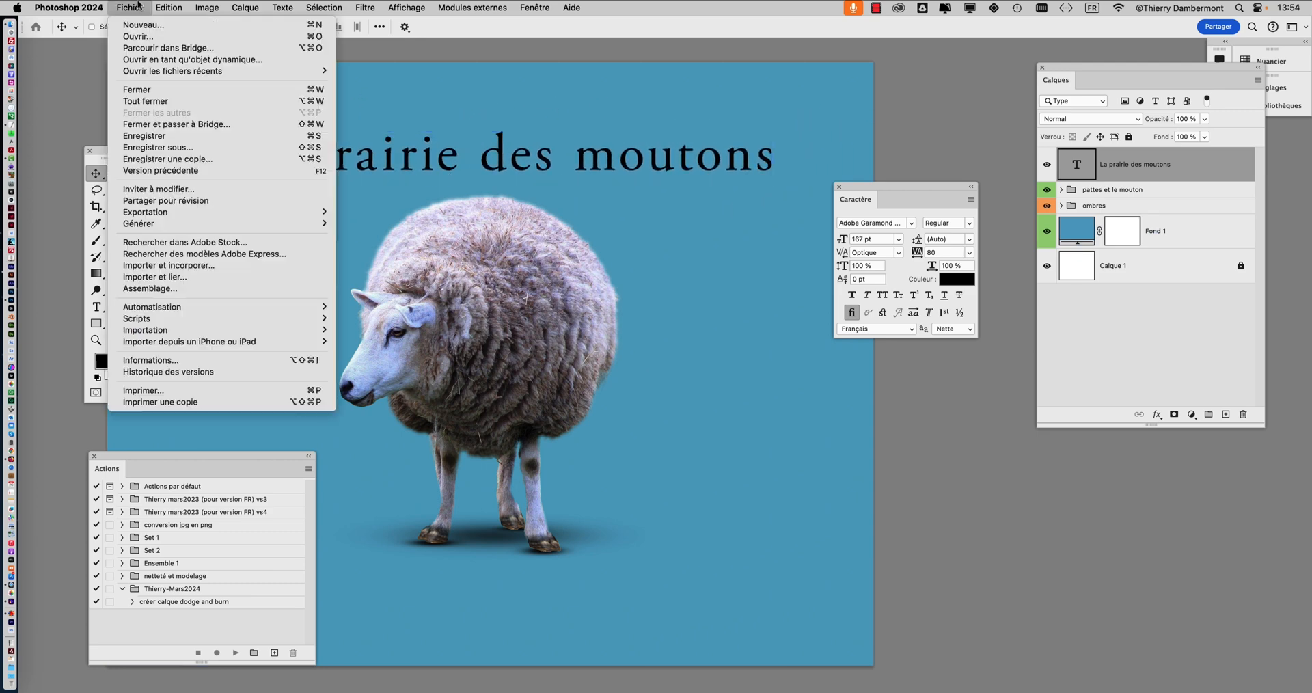
click(168, 148)
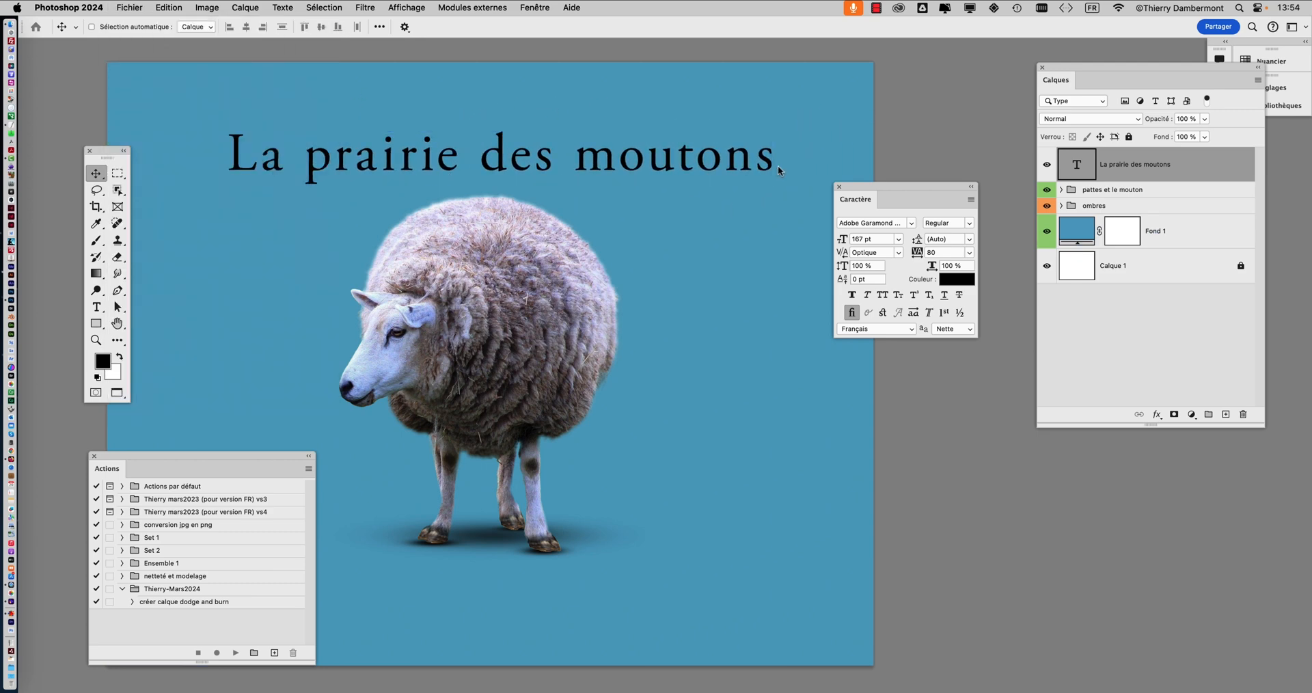
click(762, 96)
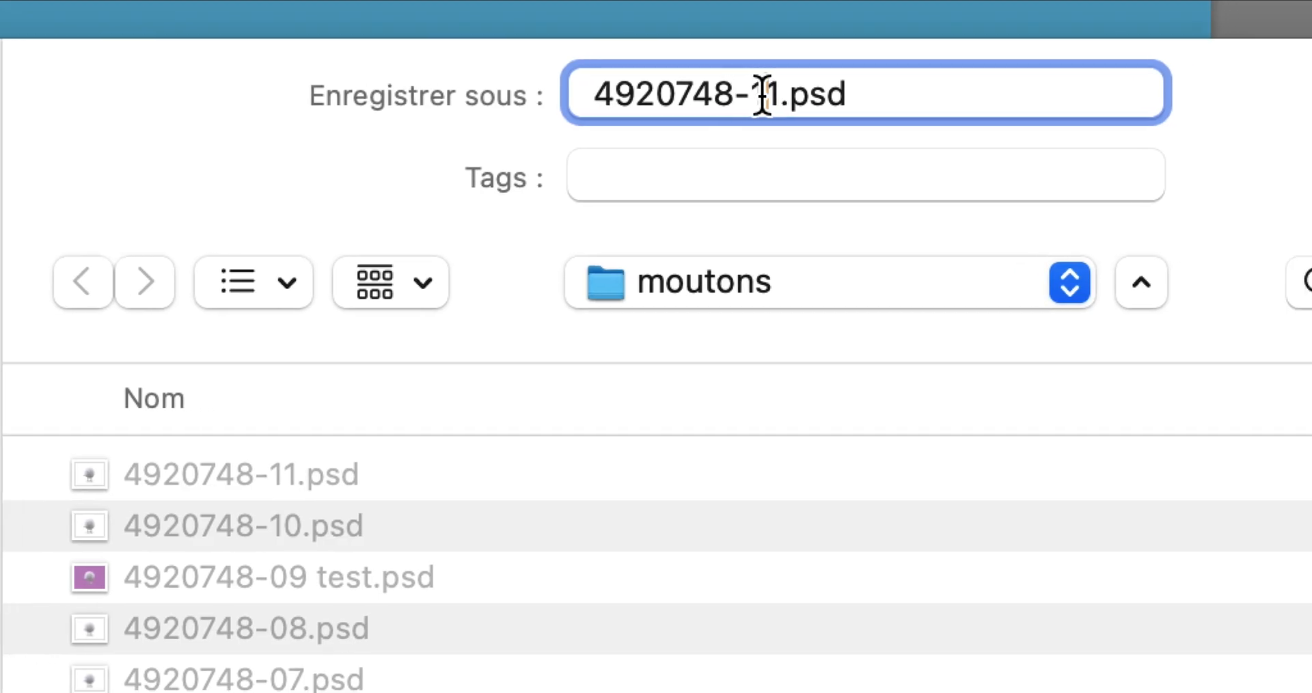
key(shift+Right)
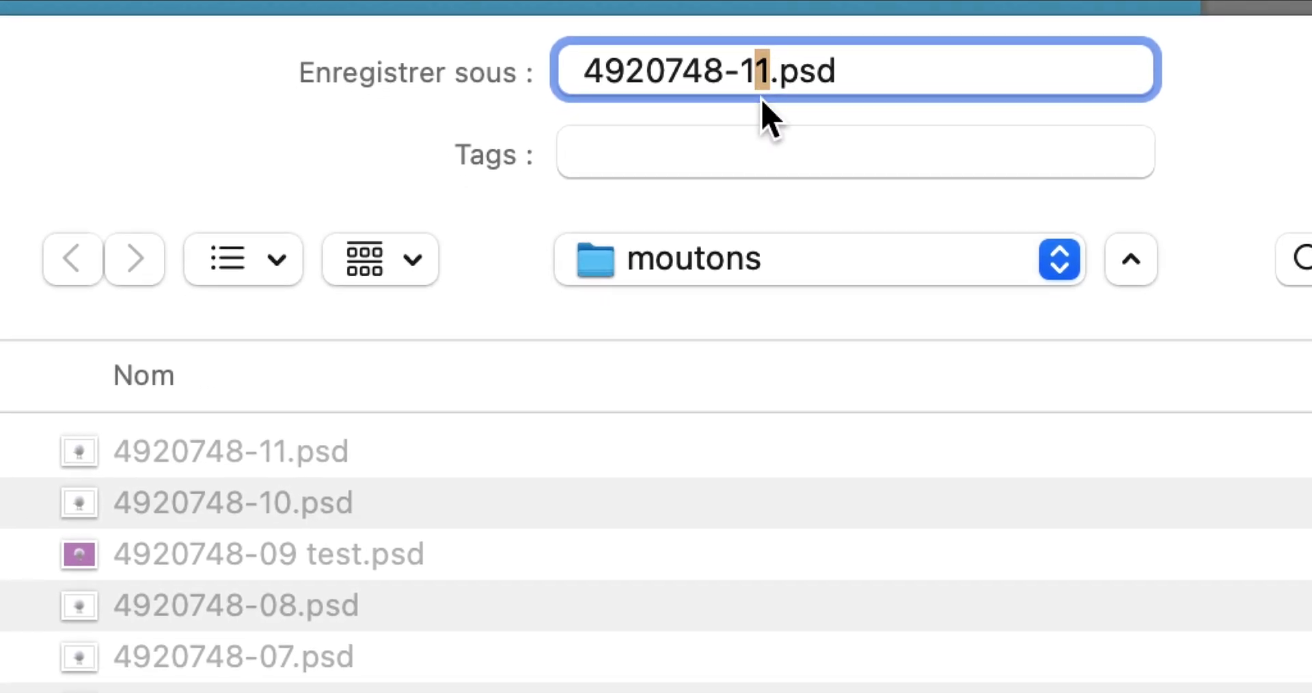
text(2)
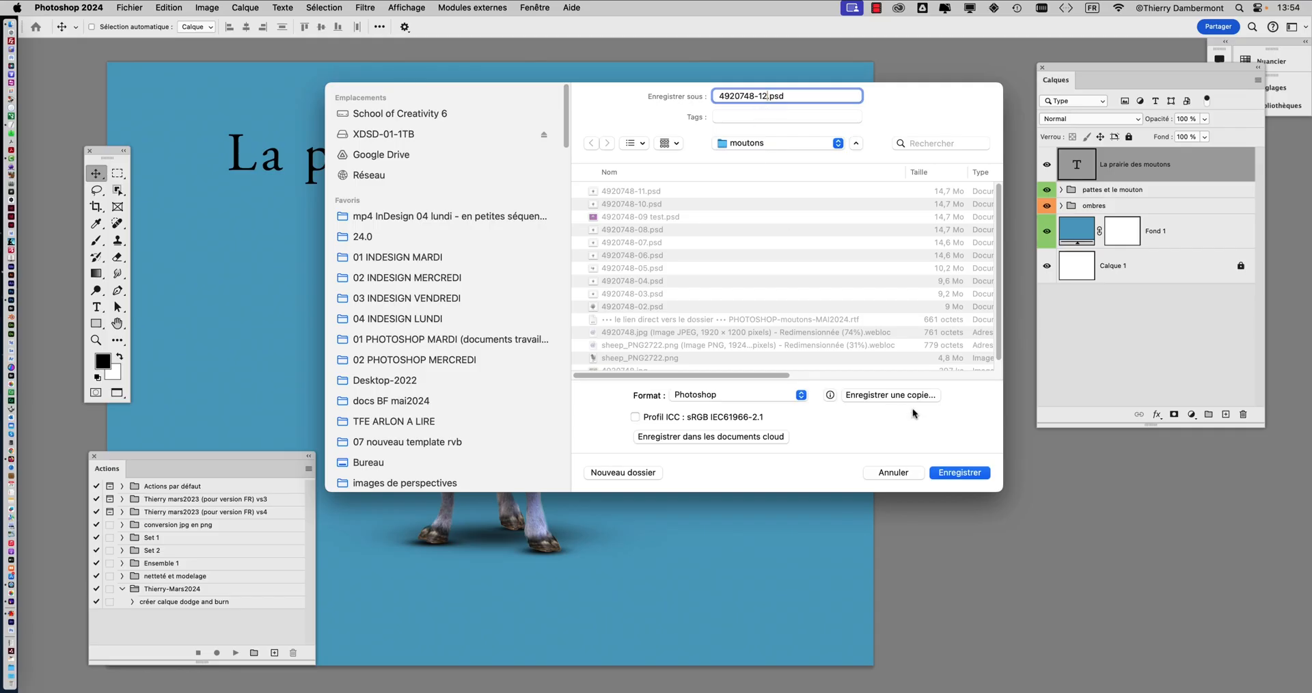
click(960, 472)
click(735, 373)
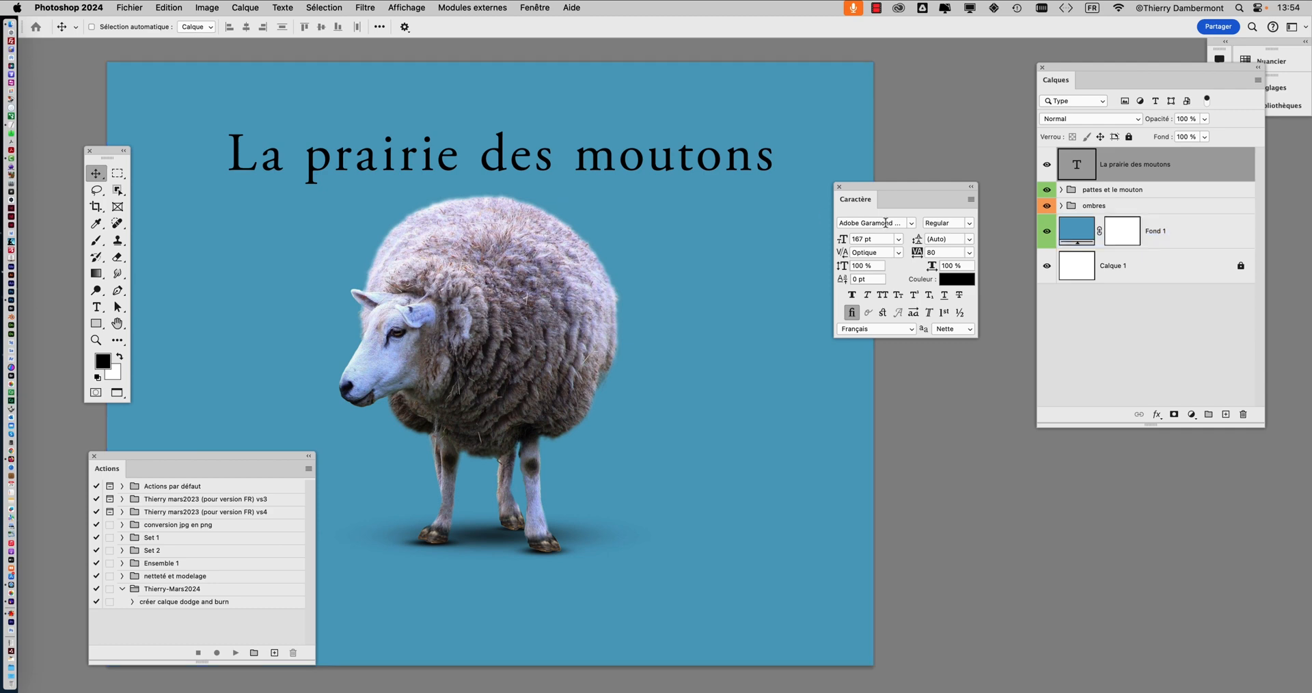
- Browse the font list with live previews and set the title's font to Arvo Bold
drag(908, 191, 769, 194)
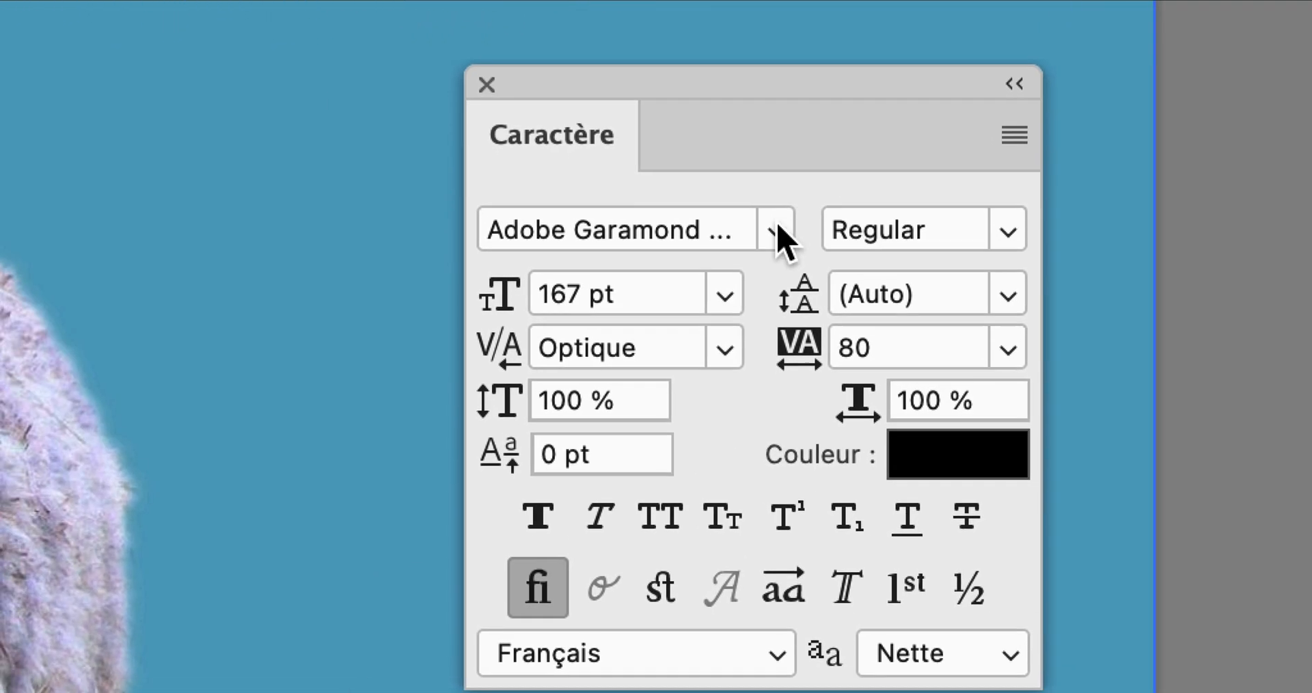
click(775, 230)
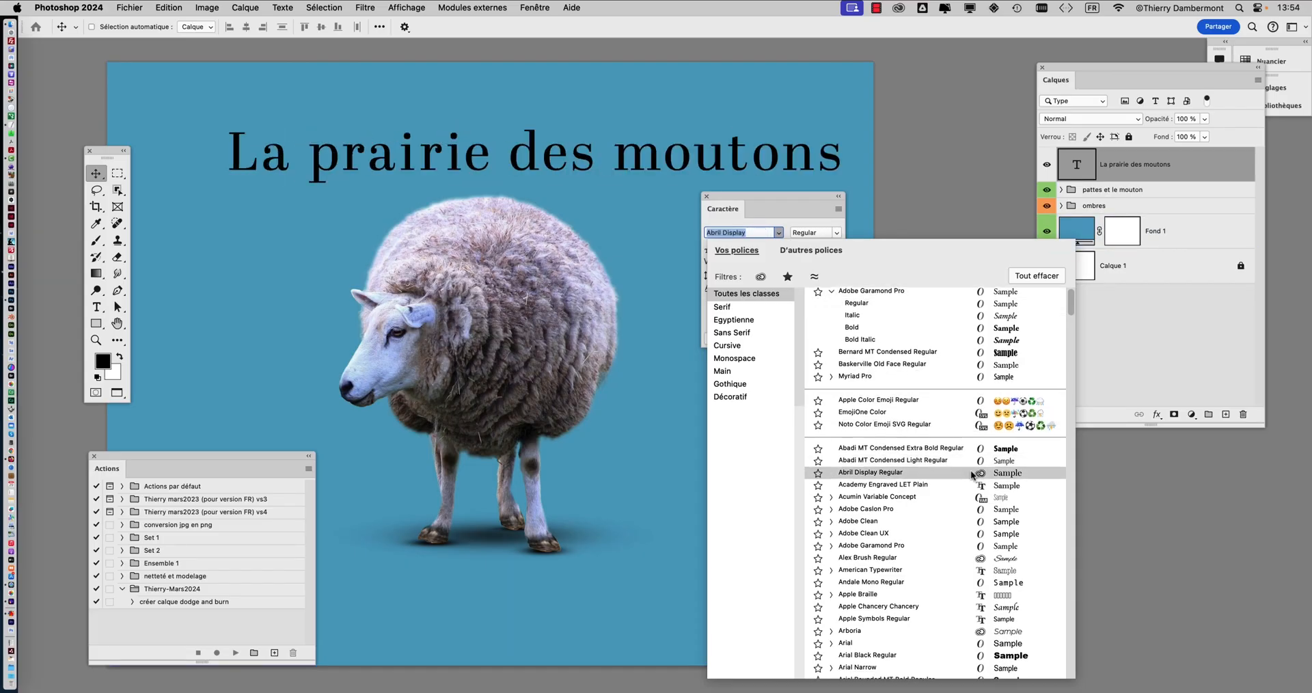
scroll(973, 472, down, 1)
scroll(974, 478, down, 5)
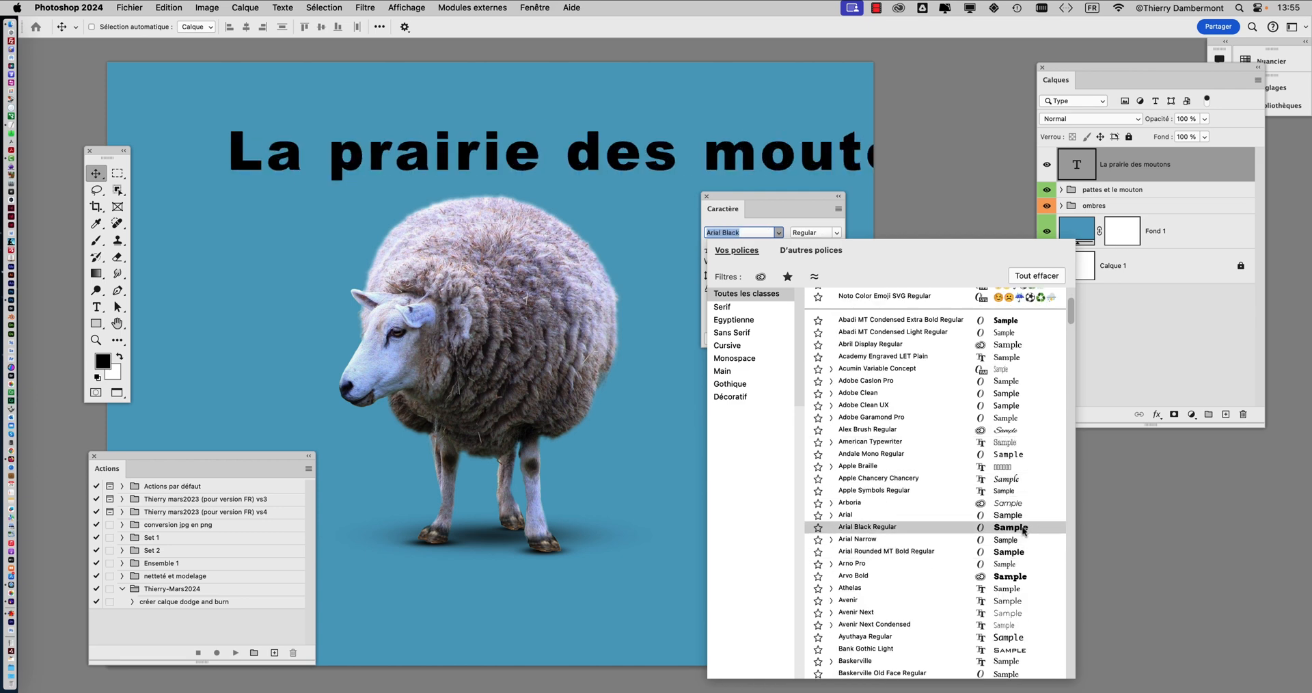
scroll(1023, 530, down, 2)
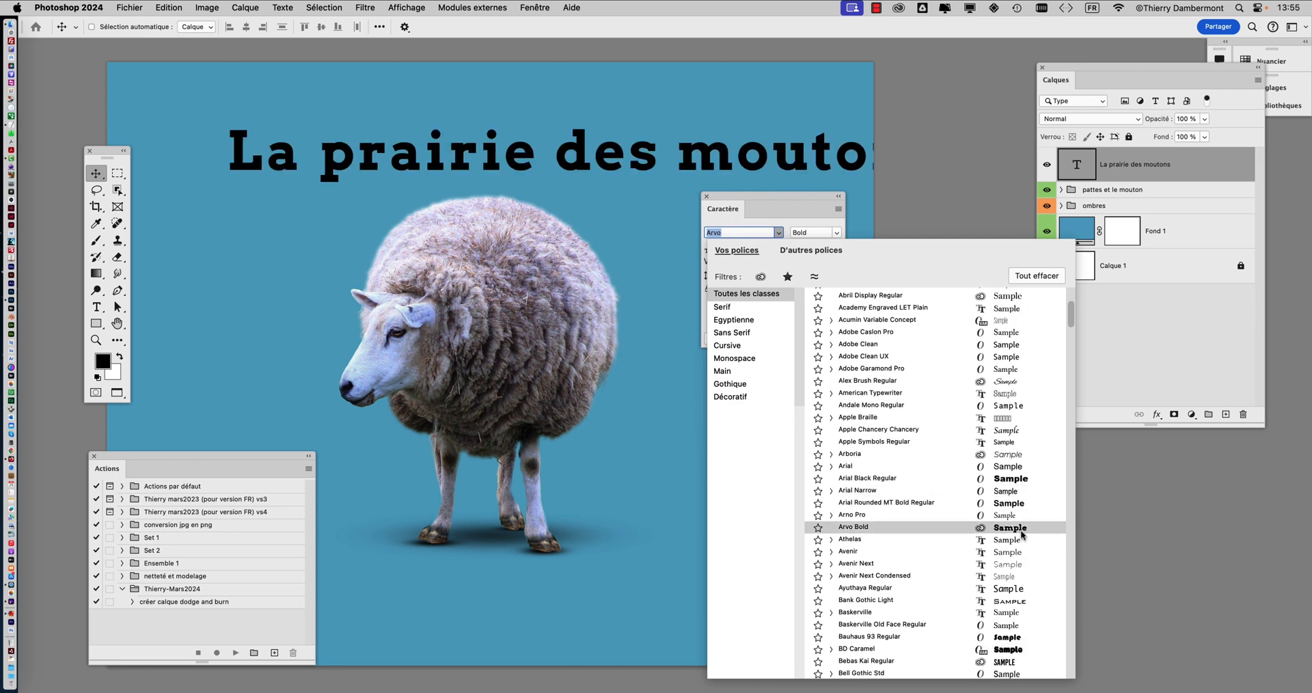
click(1023, 531)
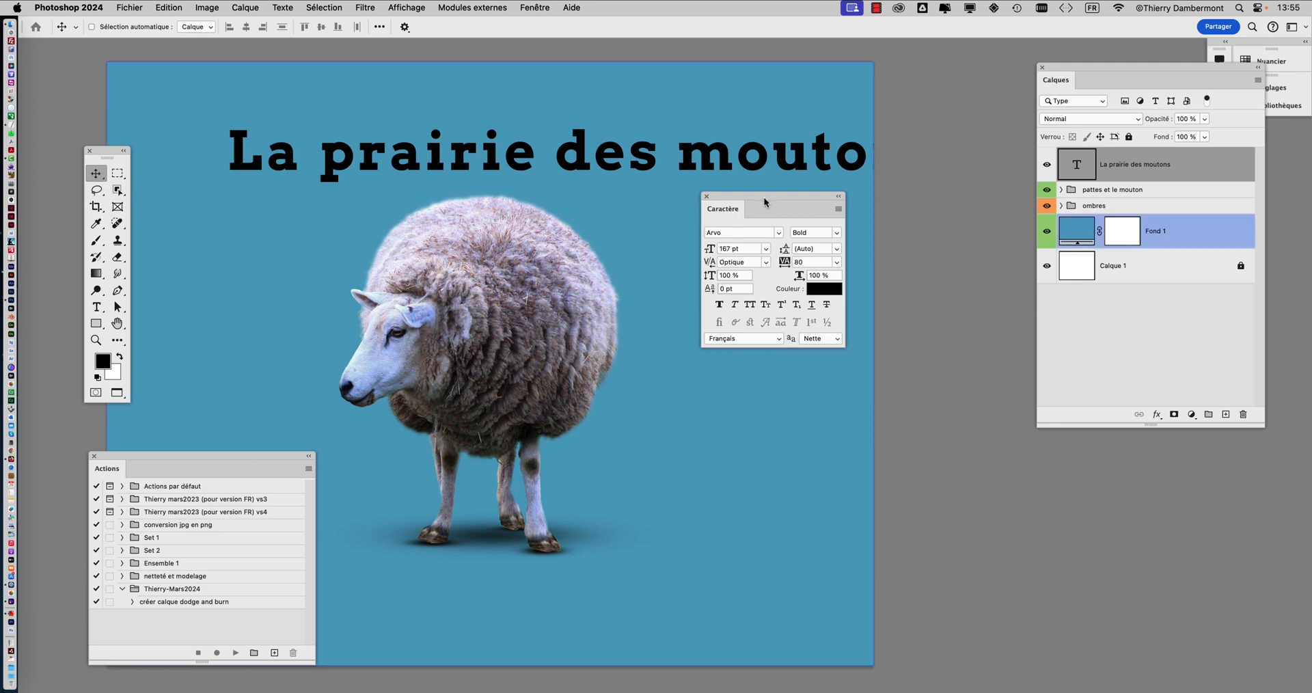
- Move the Caractère panel off the title and reposition the title so the whole text fits across the canvas
drag(751, 196, 849, 212)
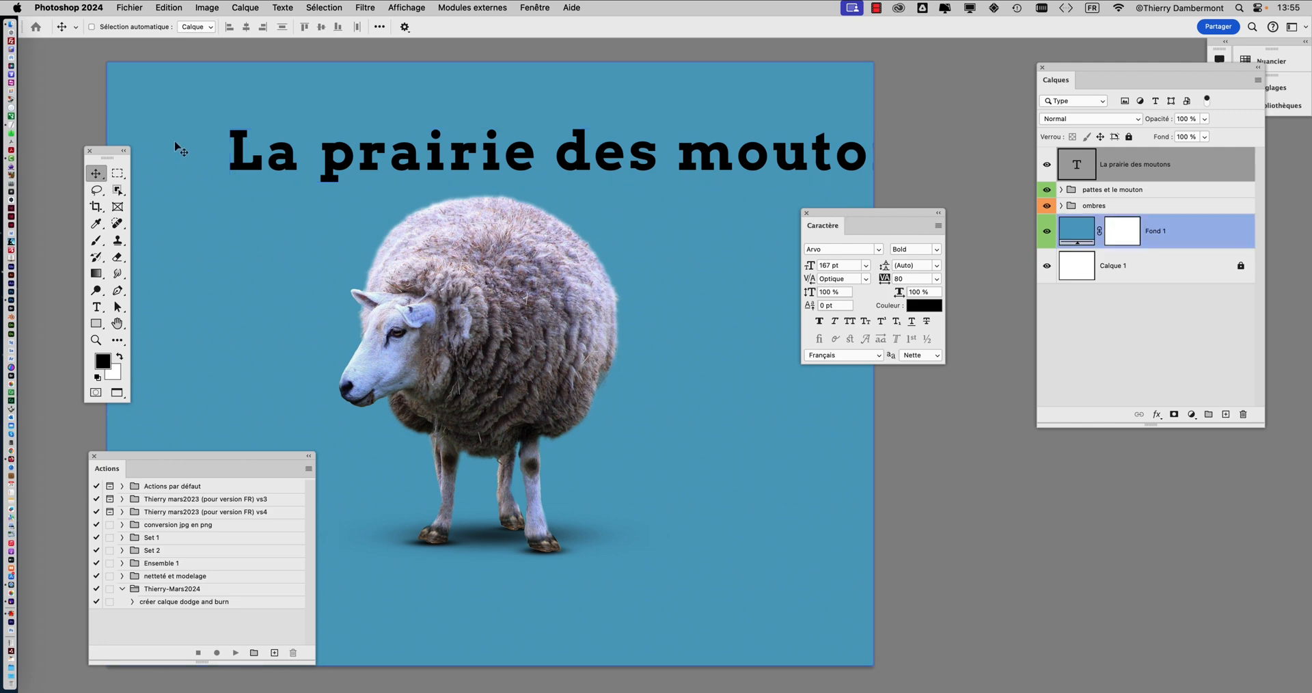
drag(375, 180, 282, 152)
scroll(481, 314, down, 3)
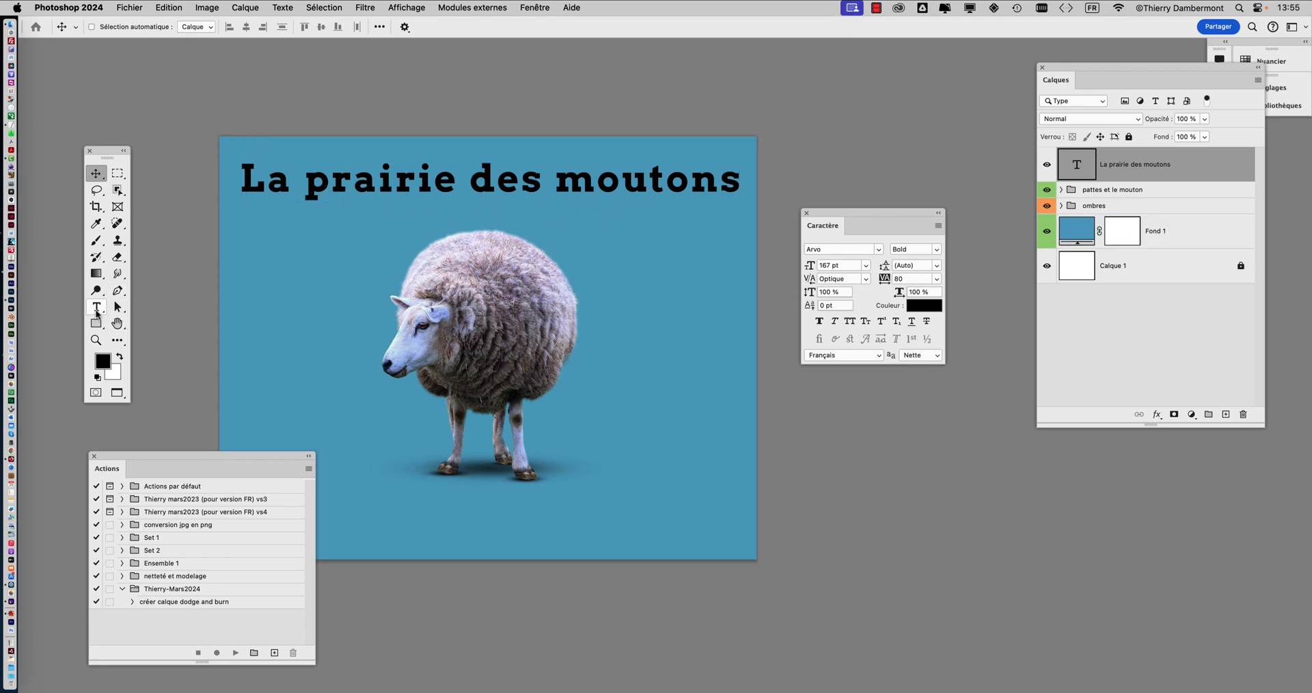
- Warp the title text with the horizontal Arc style and set its Inflexion to -41 %
click(97, 308)
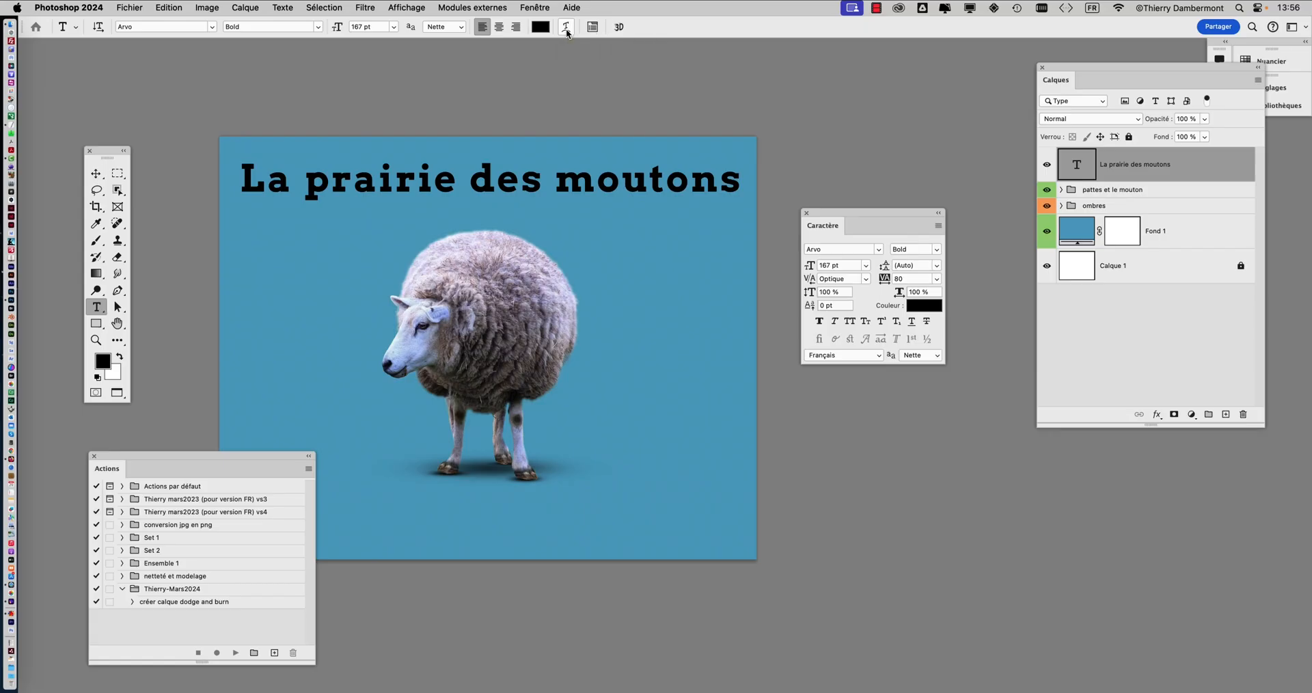
click(566, 31)
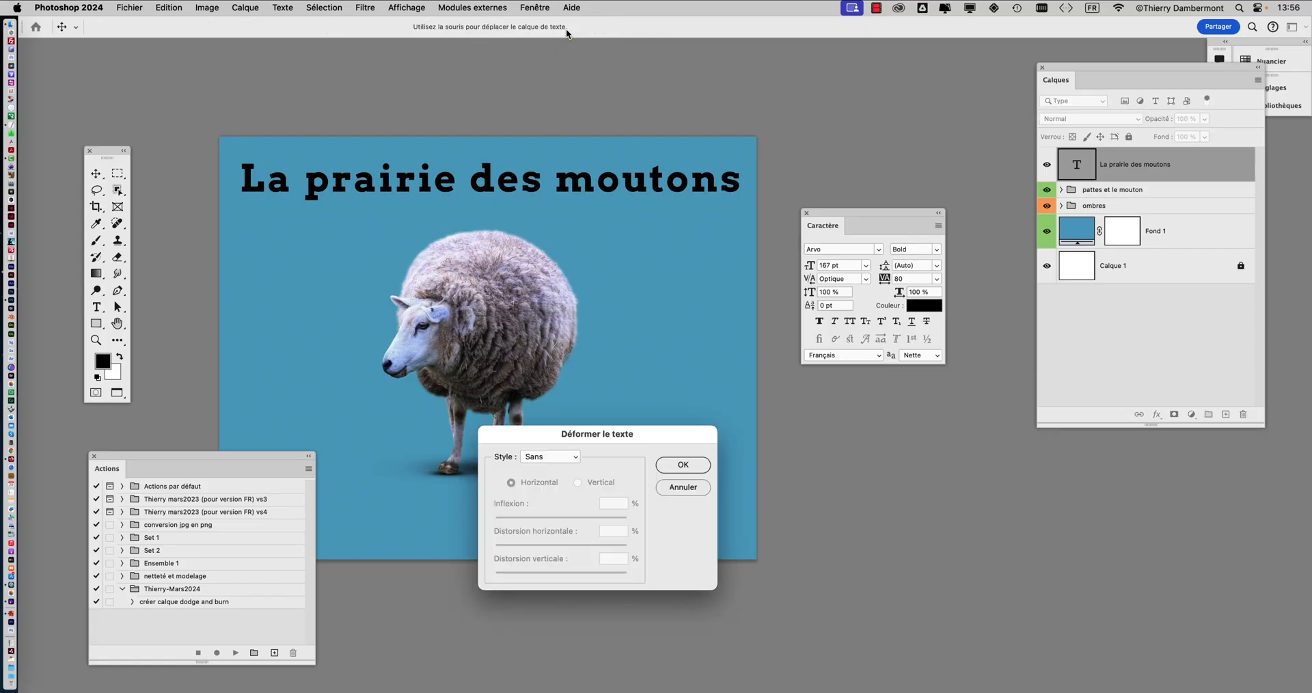
drag(604, 436, 873, 93)
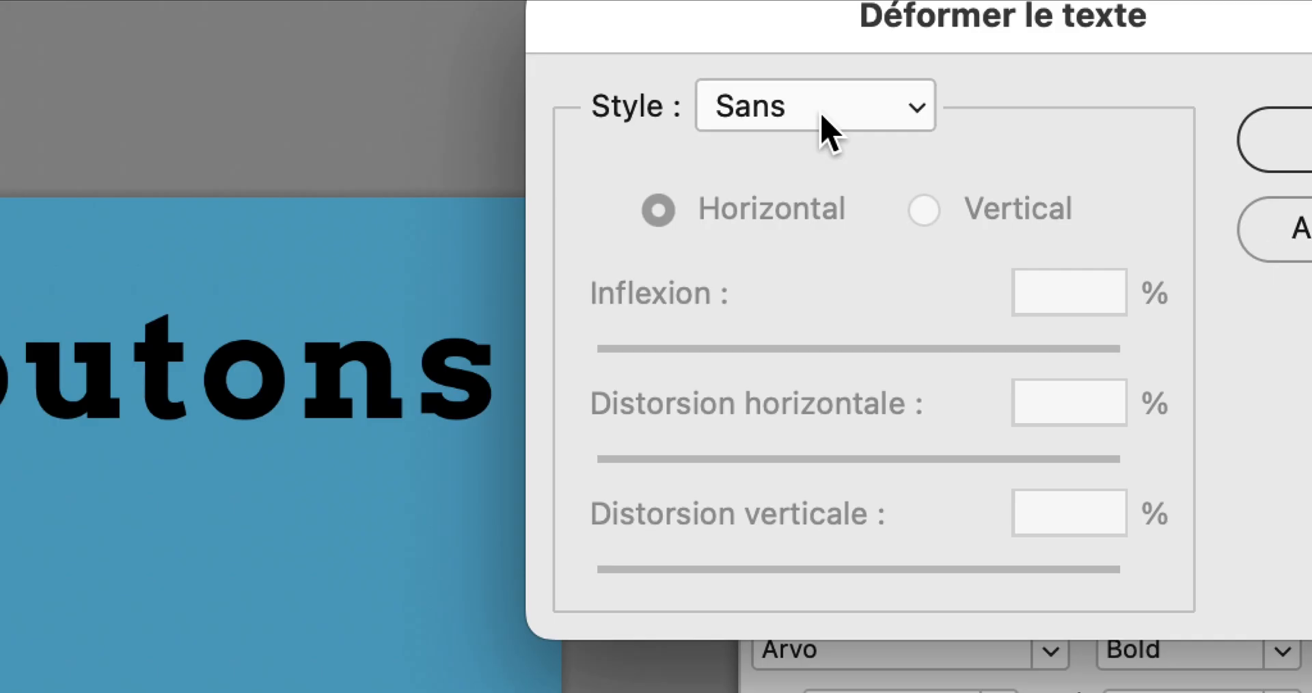
click(829, 129)
click(829, 130)
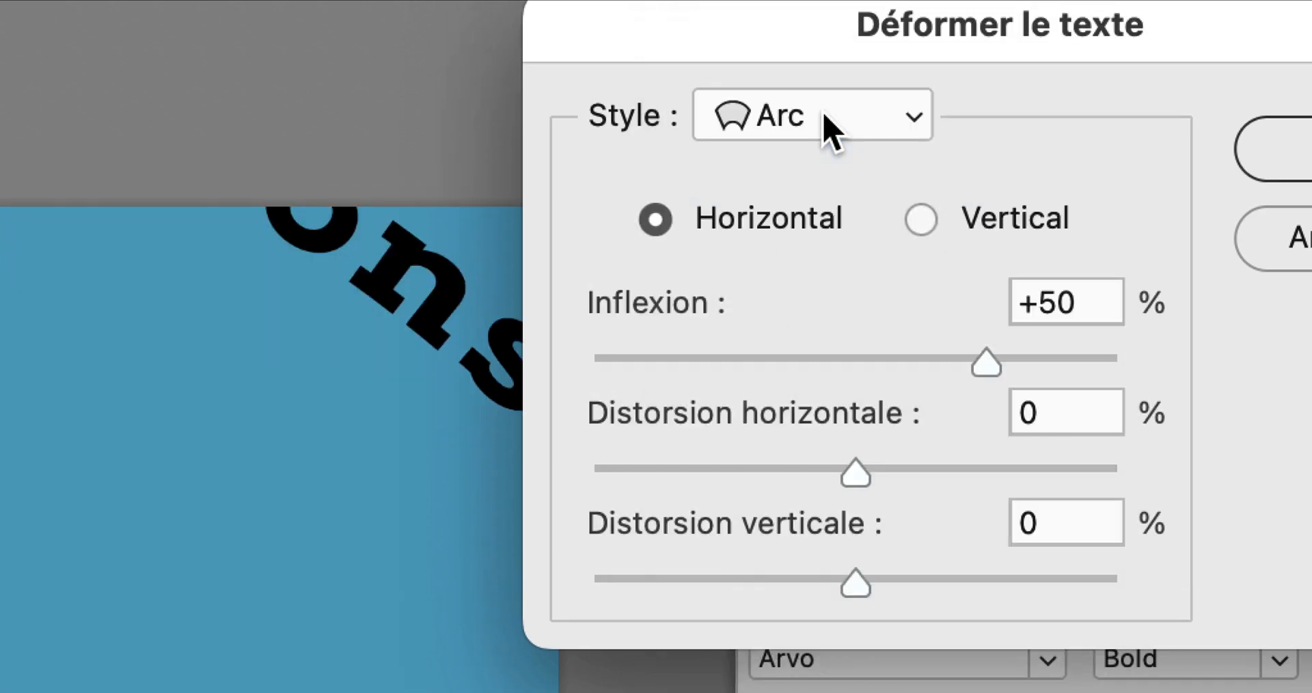
key(alt+super+8)
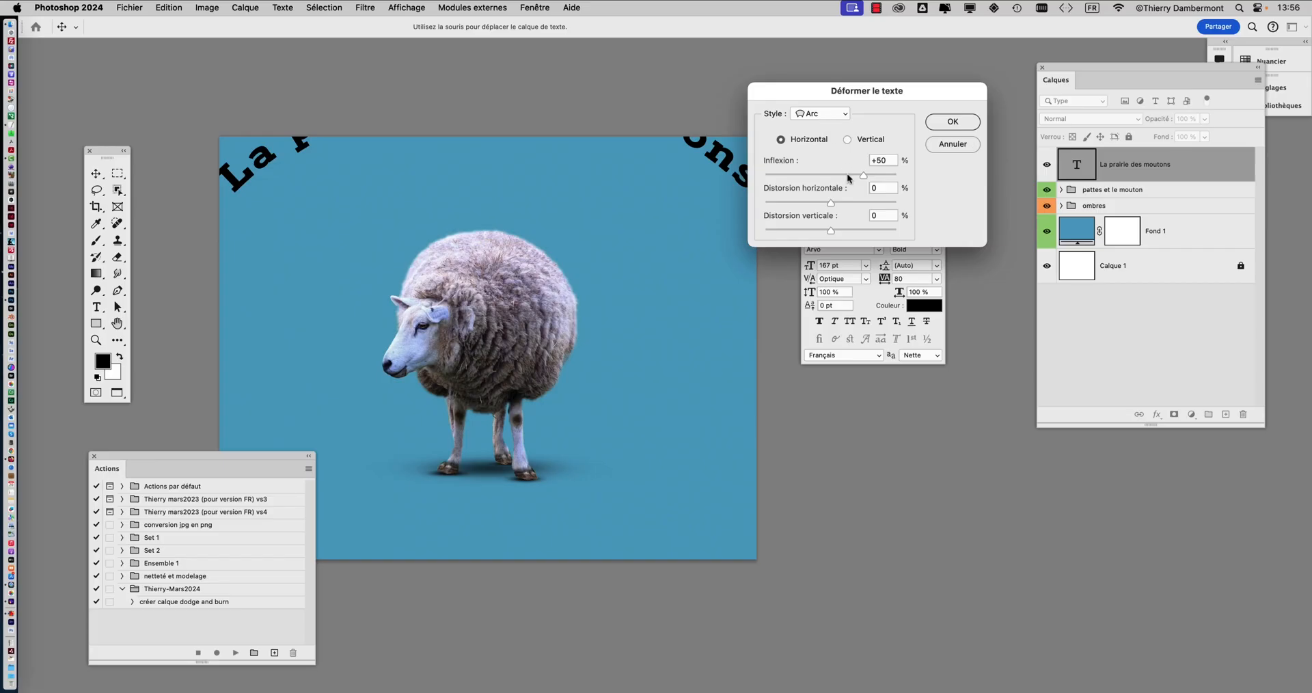
drag(847, 173, 804, 173)
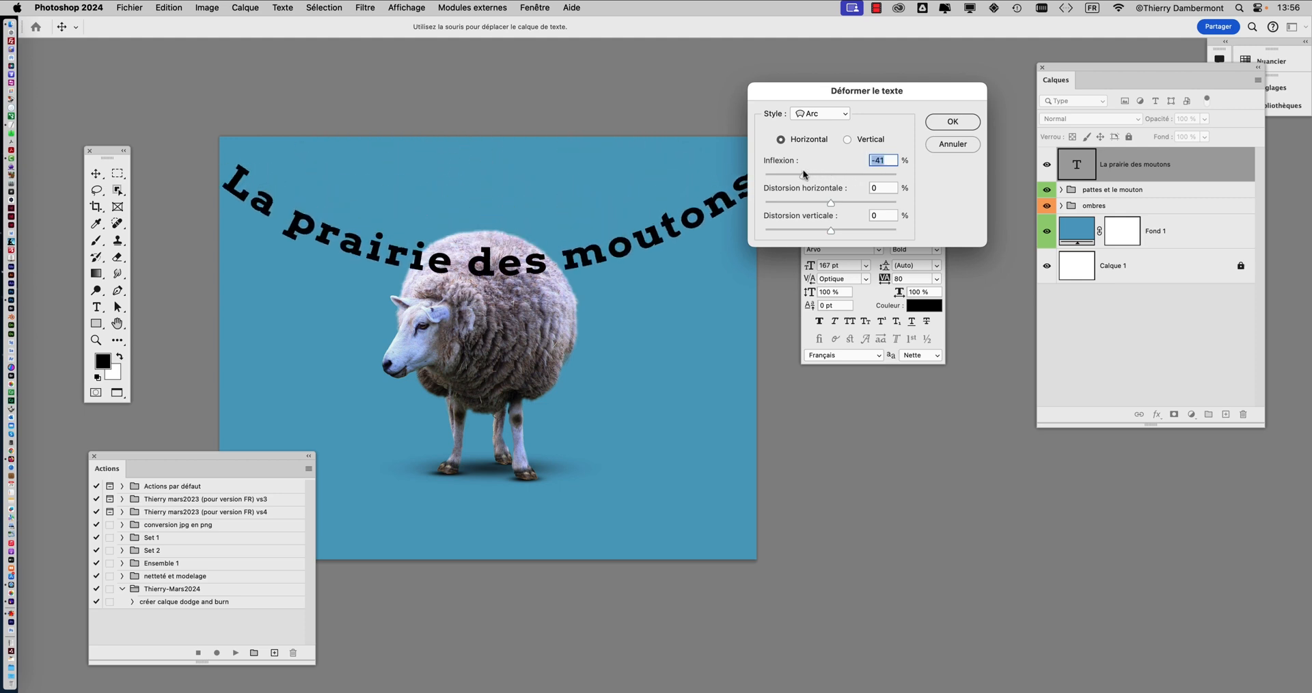
- Try the Arche warp style on the title and set the Inflexion to -31 %
drag(810, 87, 857, 75)
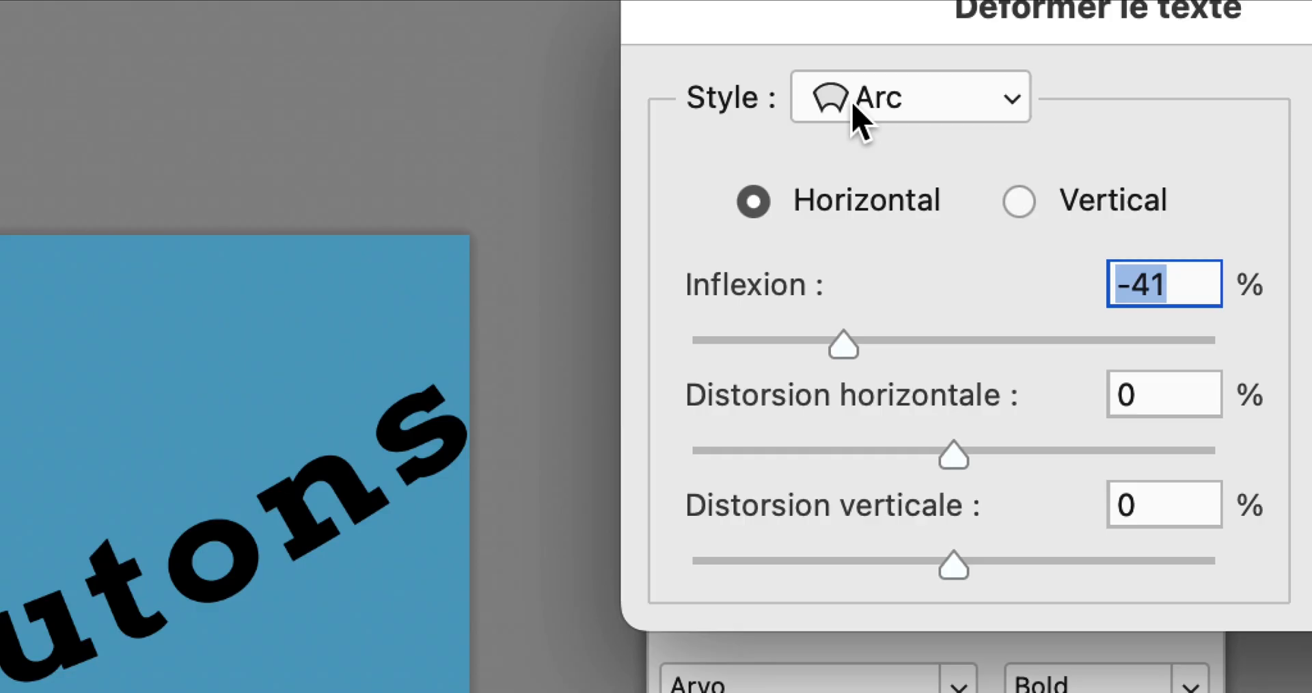
click(860, 120)
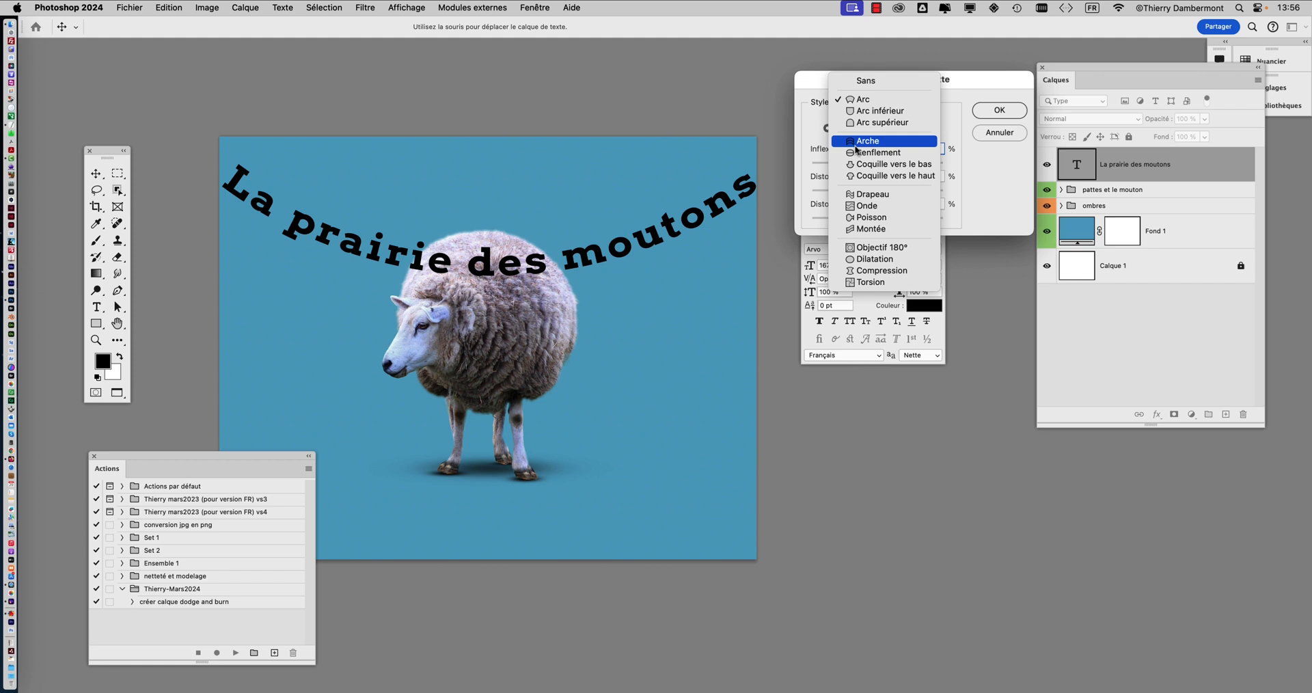
click(855, 147)
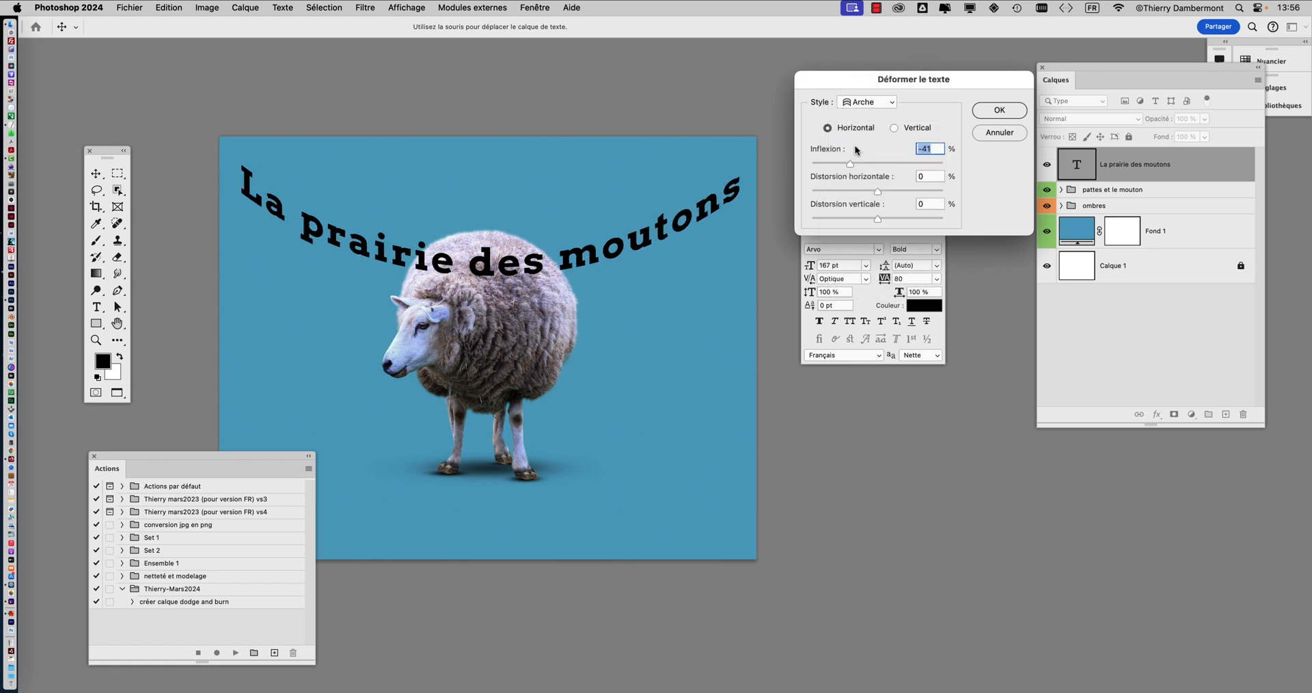
mouse_move(854, 161)
mouse_down()
mouse_move(887, 157)
mouse_move(854, 160)
mouse_up()
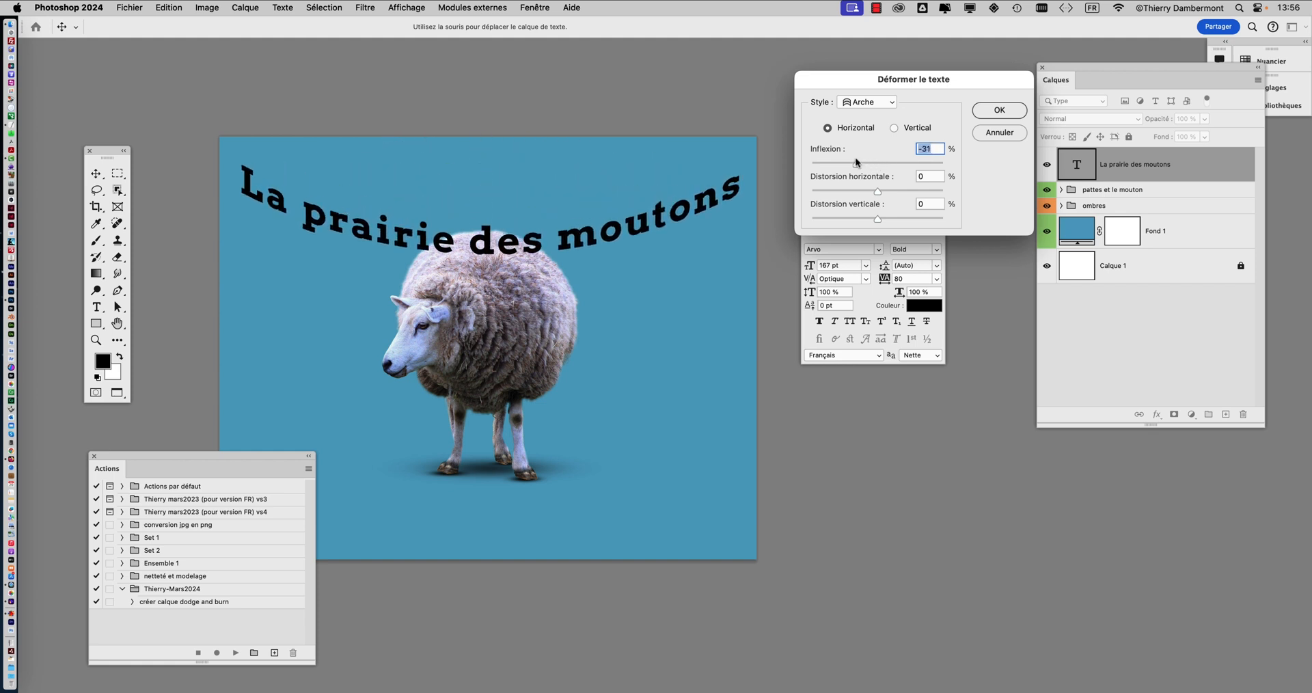
- Compare the Arc and Arche warp styles on the title and apply the Arc style
click(858, 99)
click(866, 62)
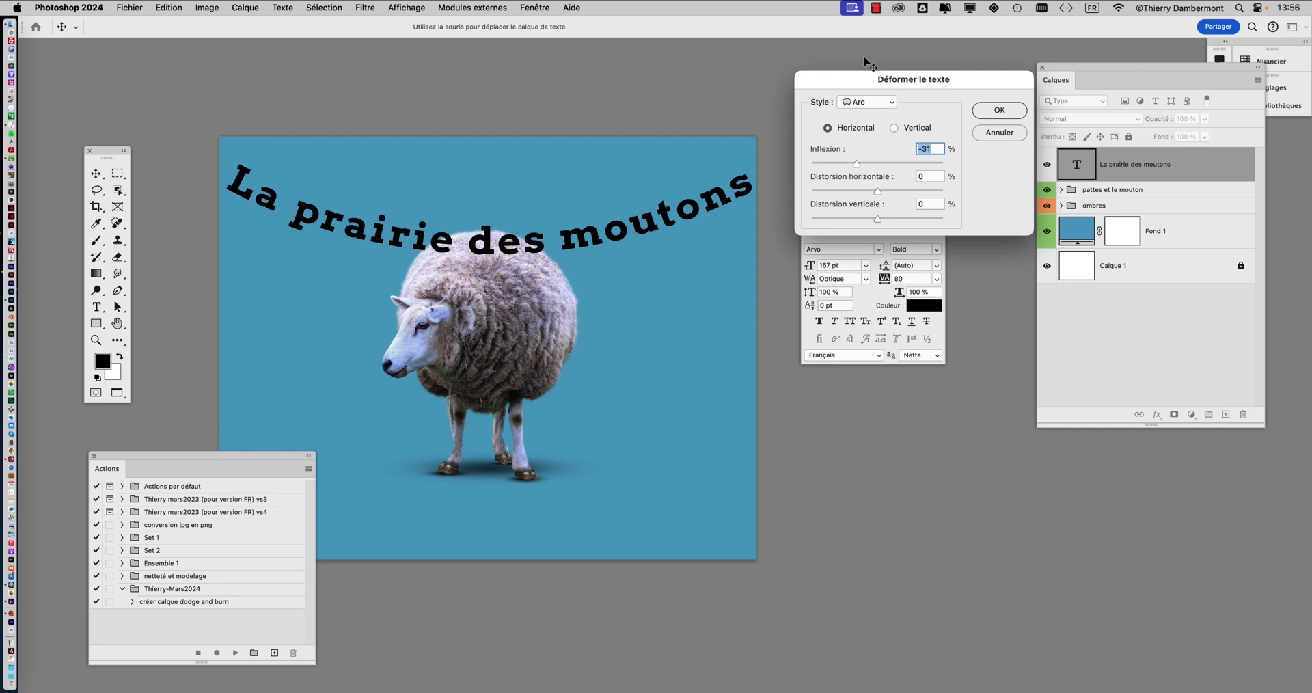
click(861, 103)
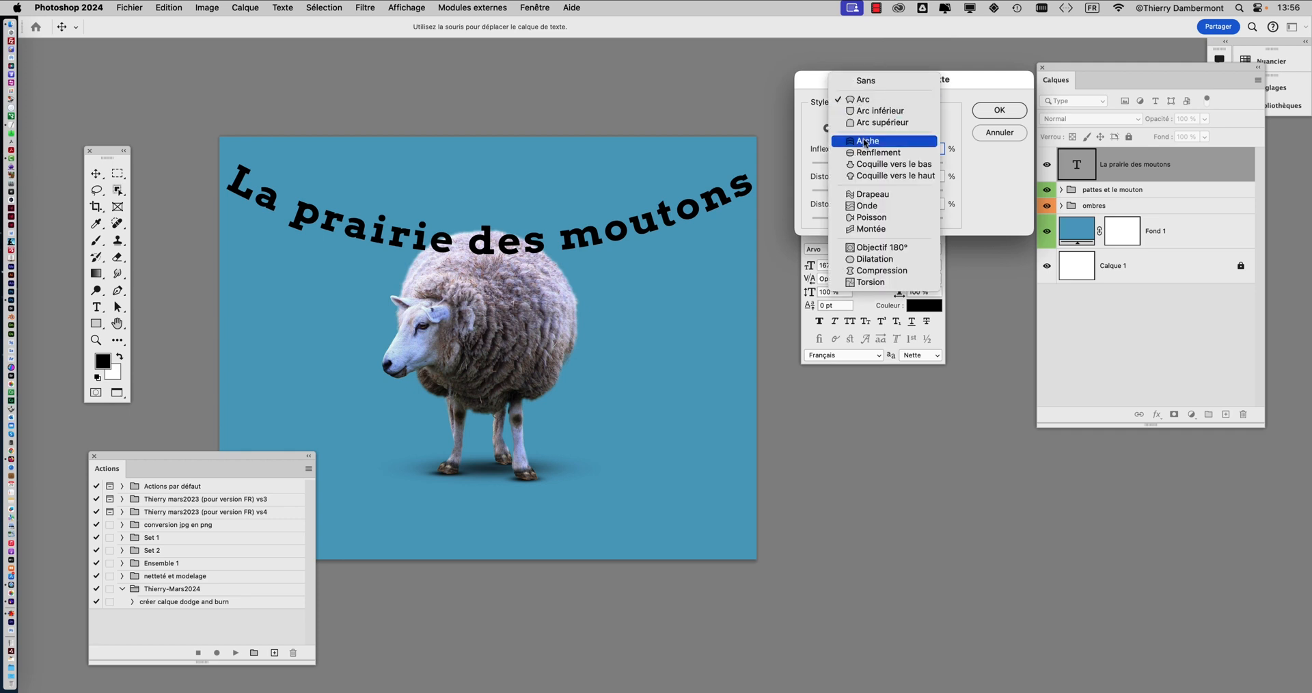
click(863, 142)
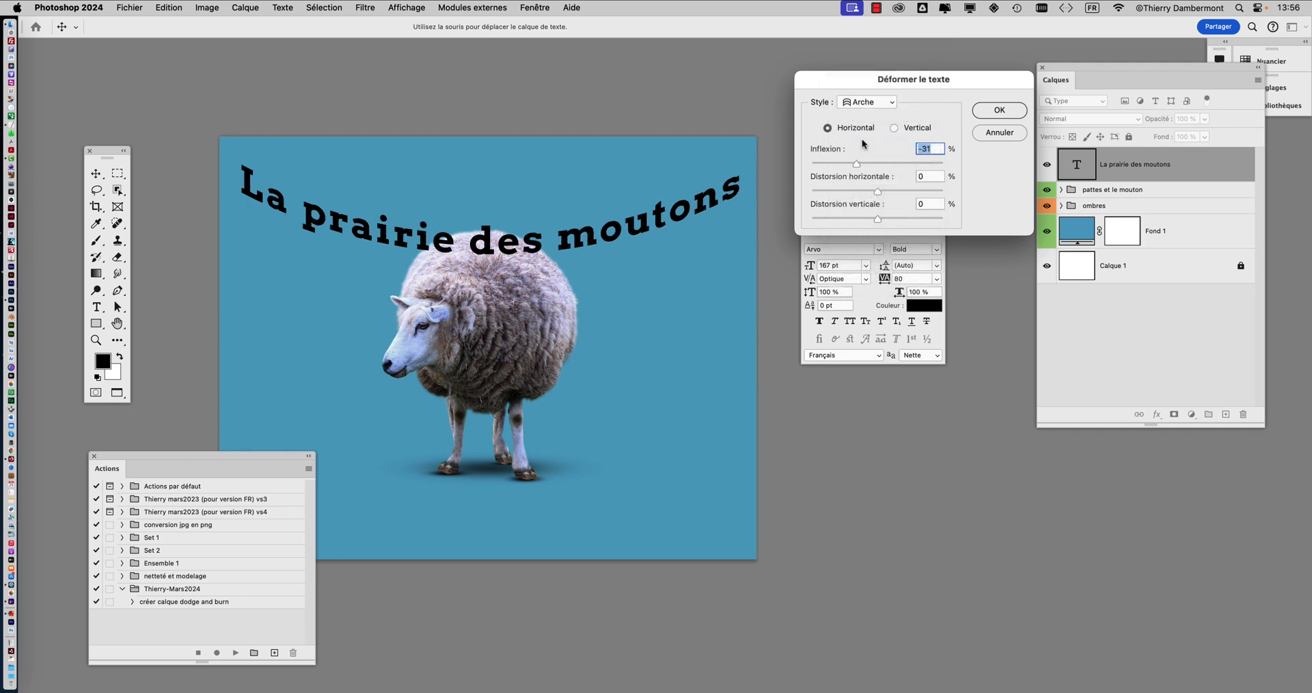
click(858, 102)
click(862, 57)
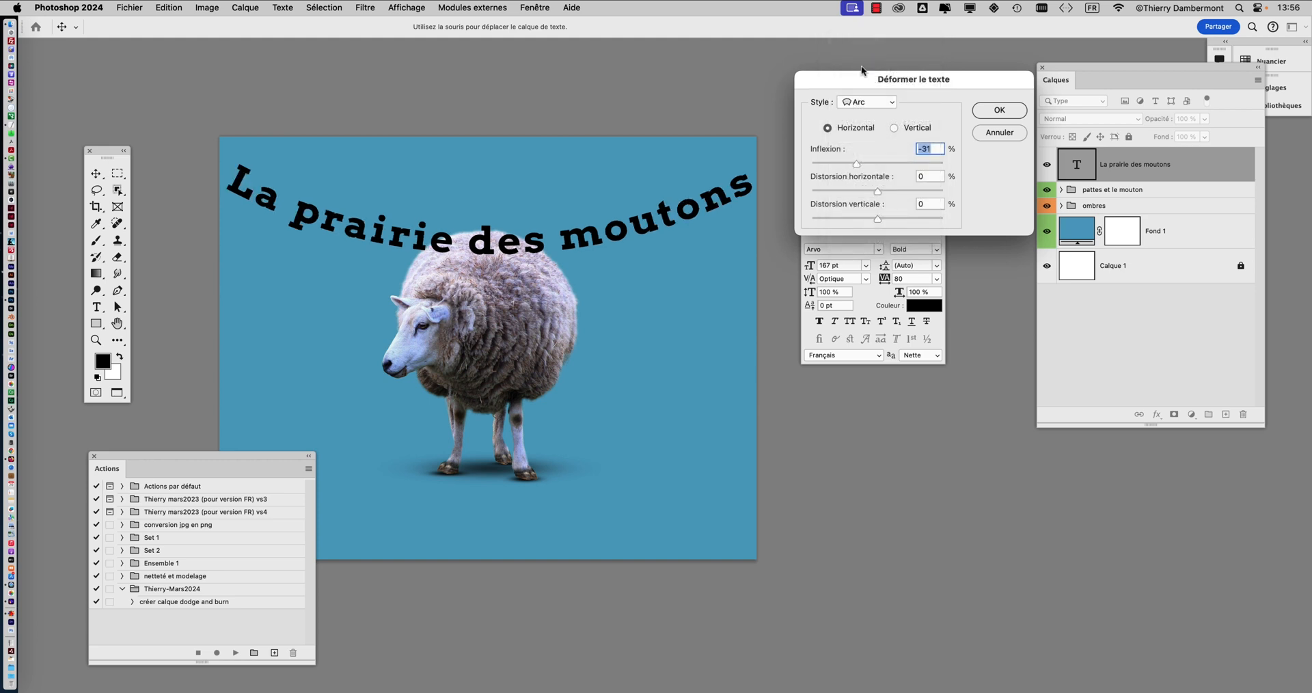
click(862, 101)
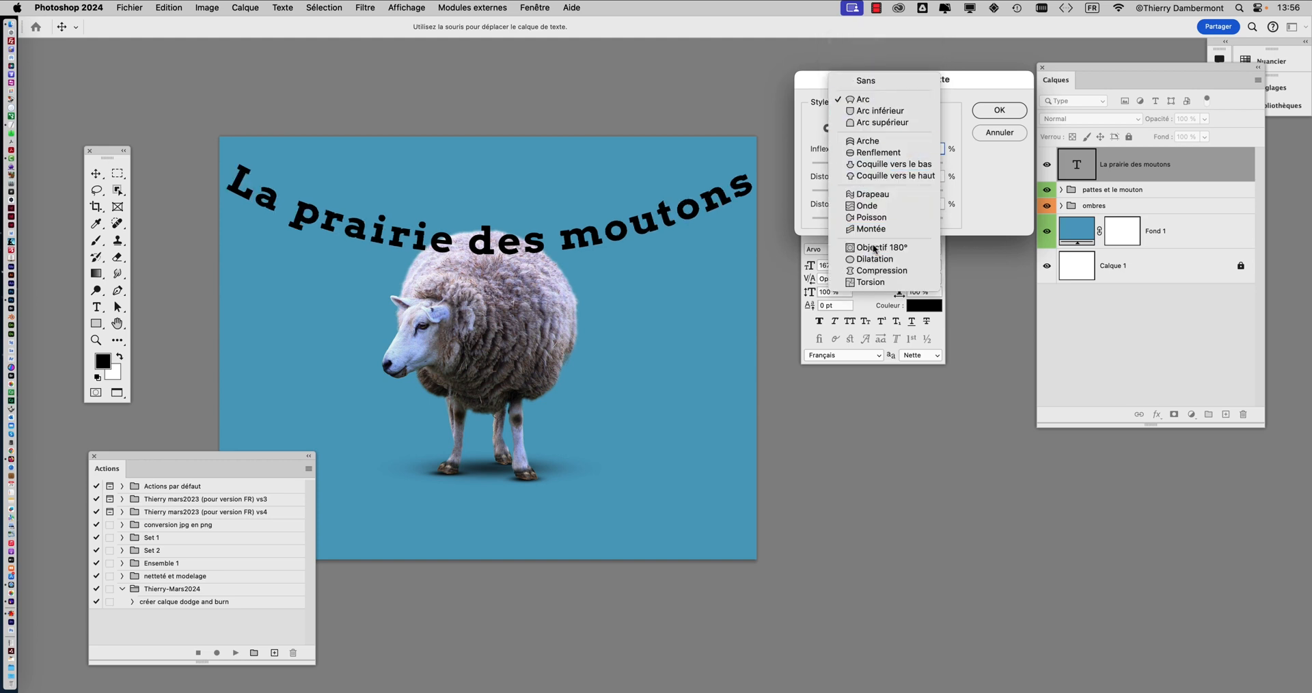
click(1011, 176)
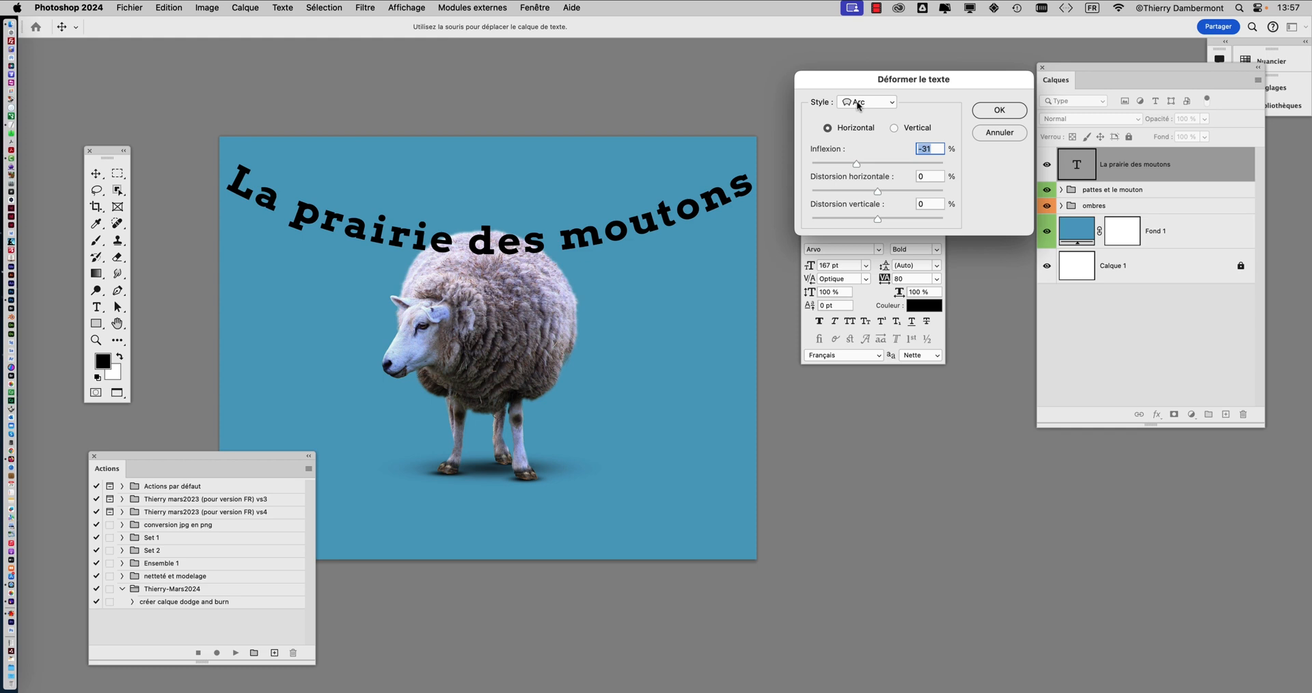
click(990, 110)
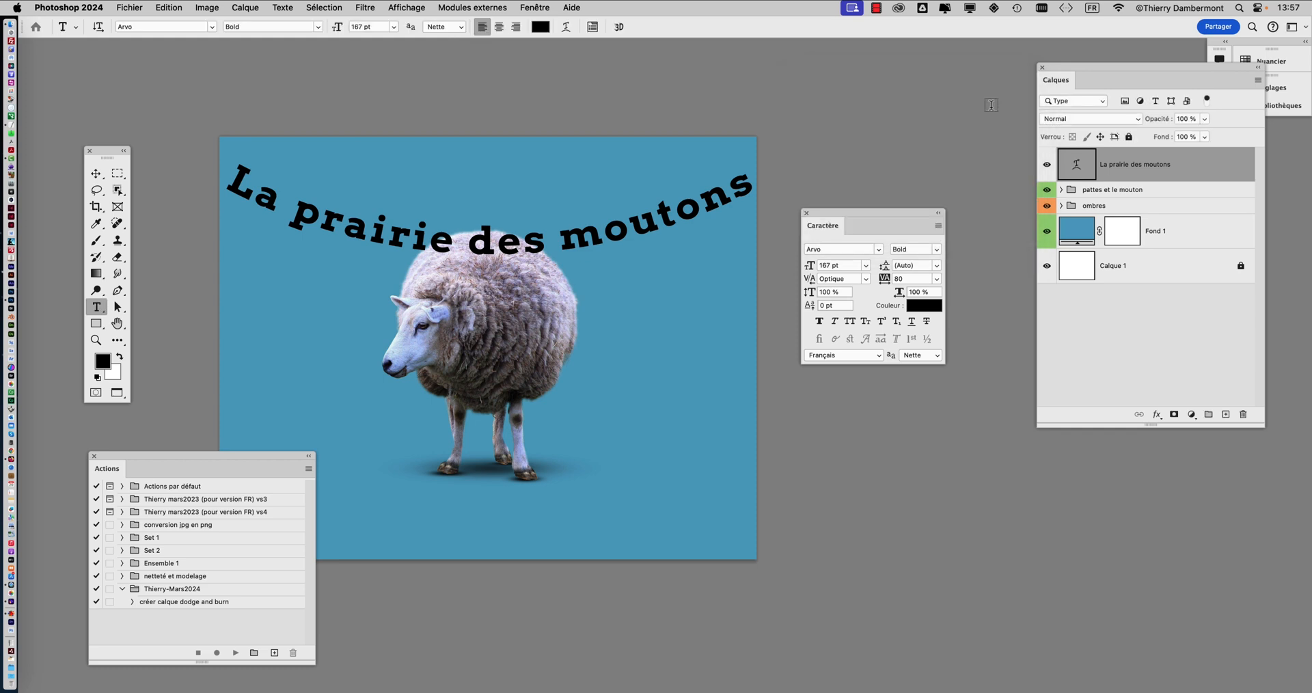
- Save the document with the warped title as a new numbered Photoshop file in the moutons folder
click(129, 7)
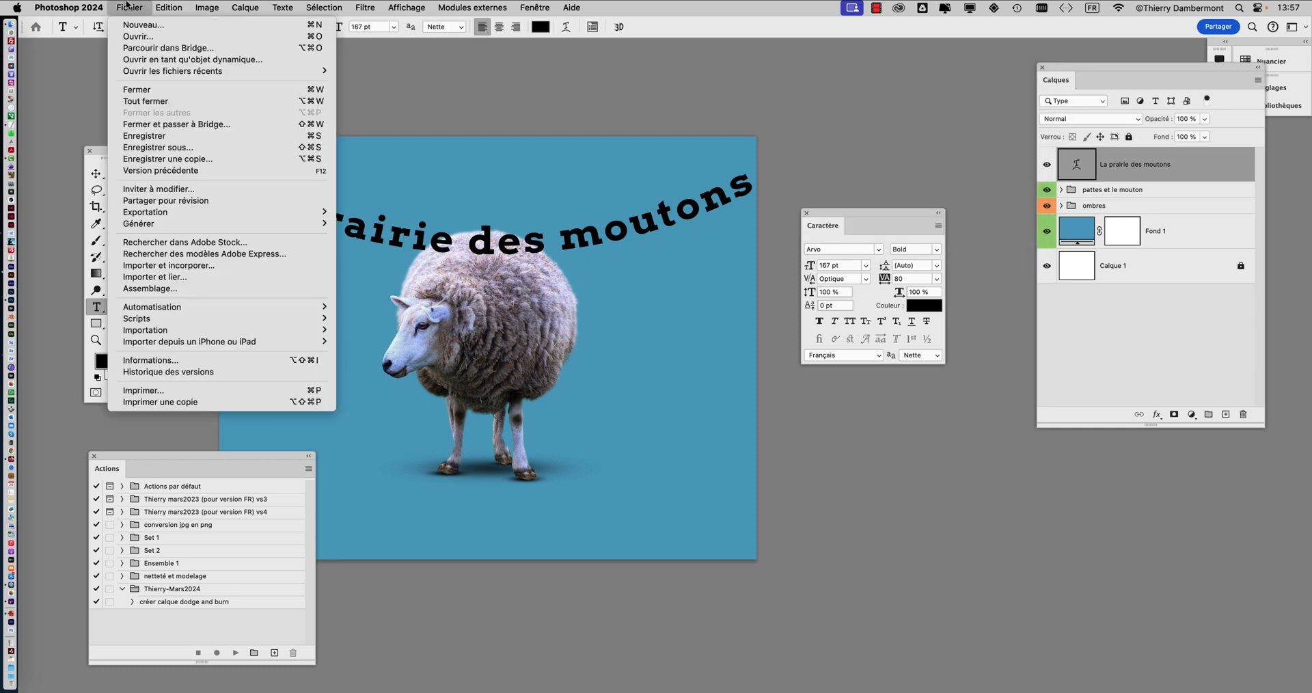
click(183, 148)
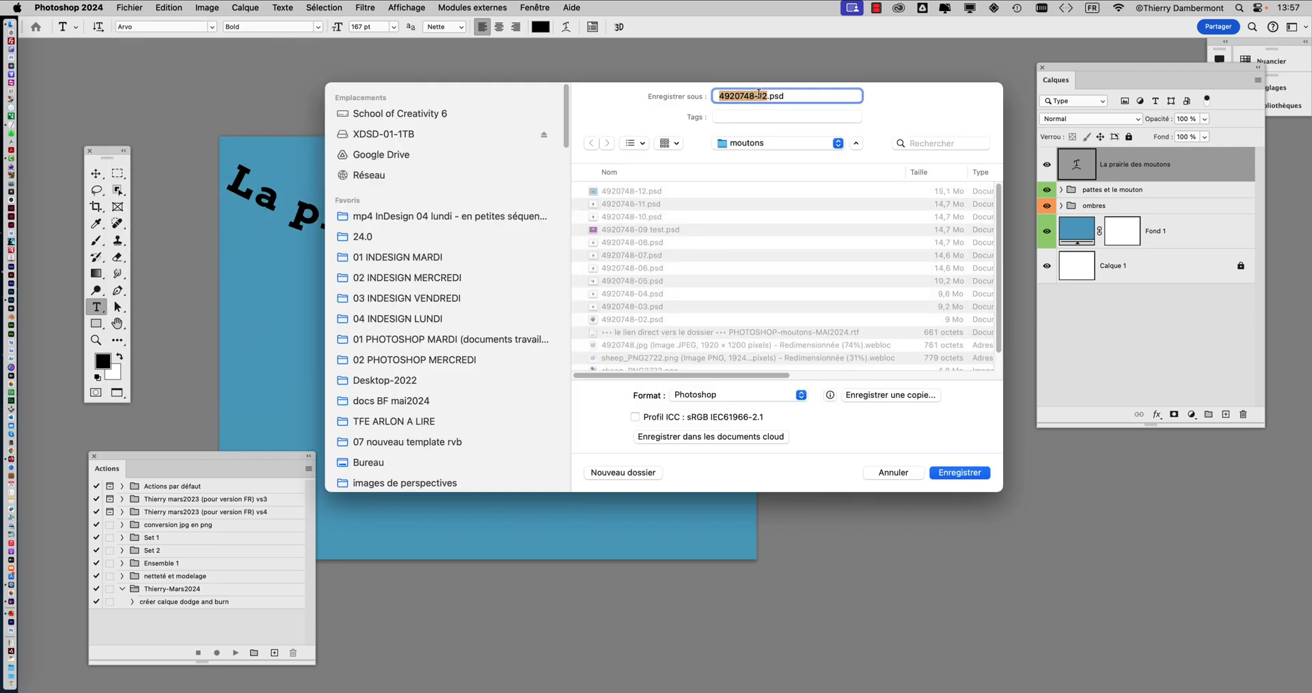
click(759, 95)
key(Return)
click(731, 374)
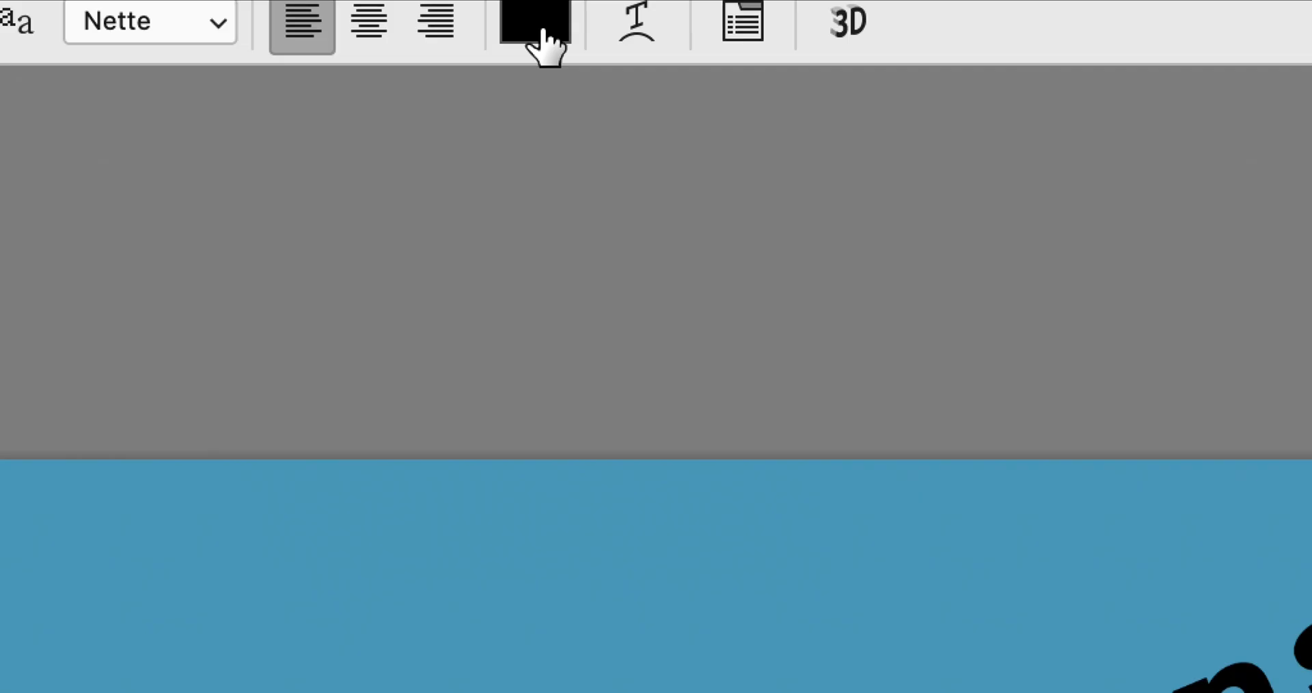
- Open the colour picker for the title's text and try a dark red
click(543, 31)
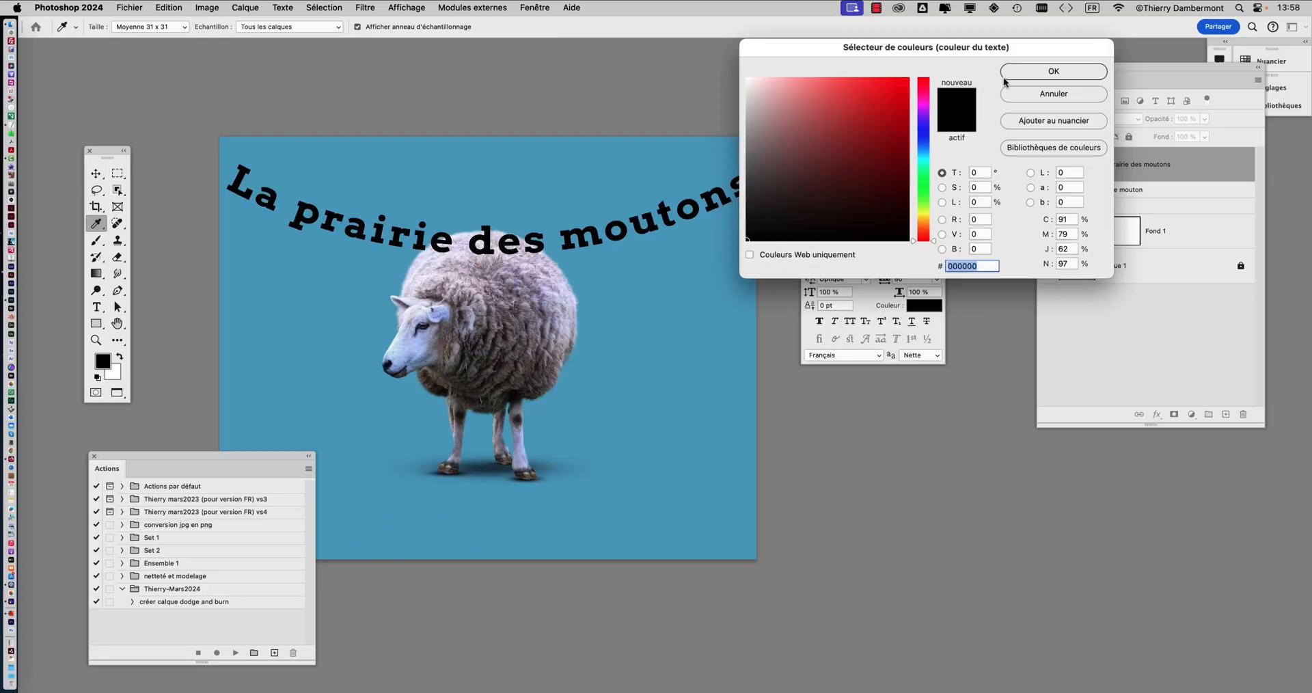
click(1035, 94)
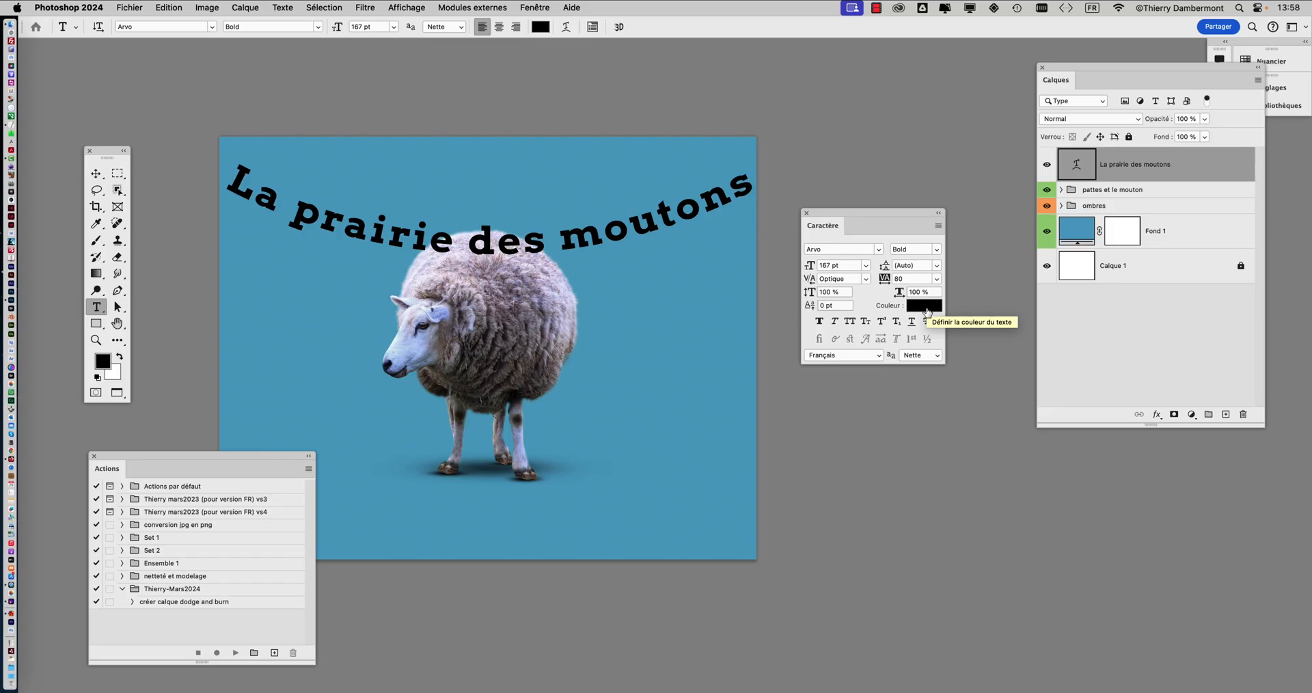
click(927, 312)
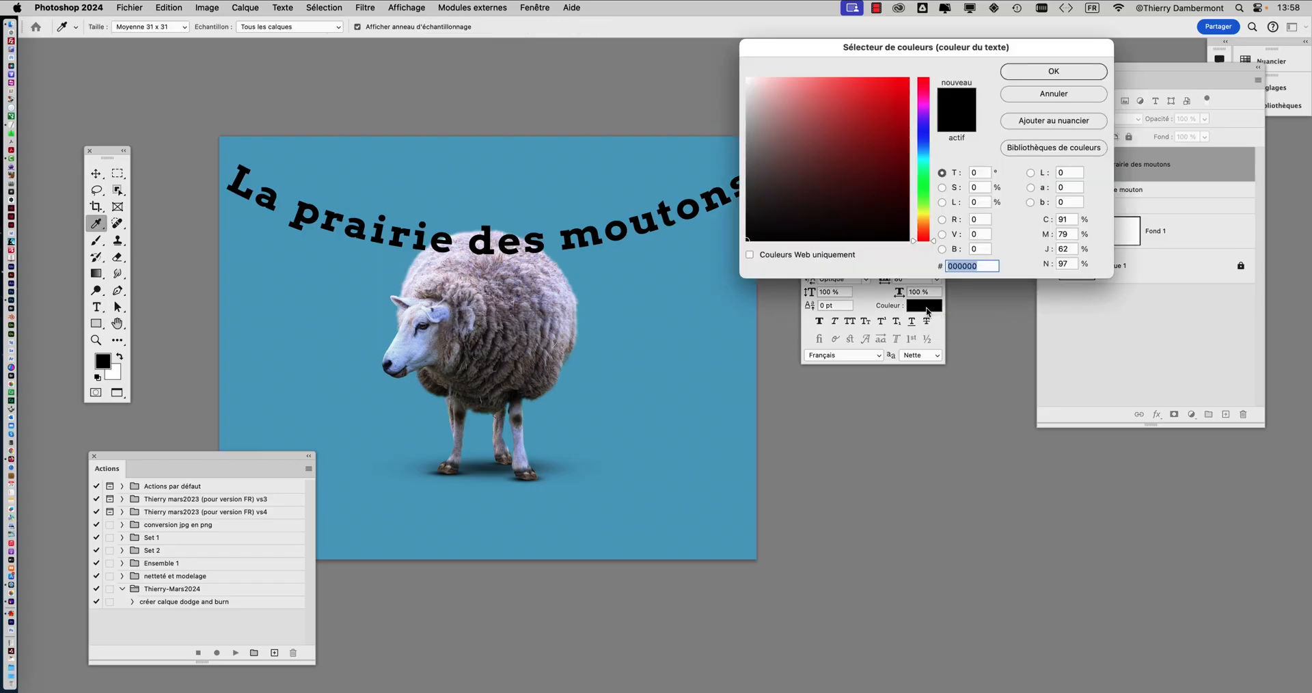
click(874, 151)
mouse_move(874, 151)
mouse_down()
mouse_move(915, 137)
mouse_move(943, 150)
mouse_move(867, 168)
mouse_up()
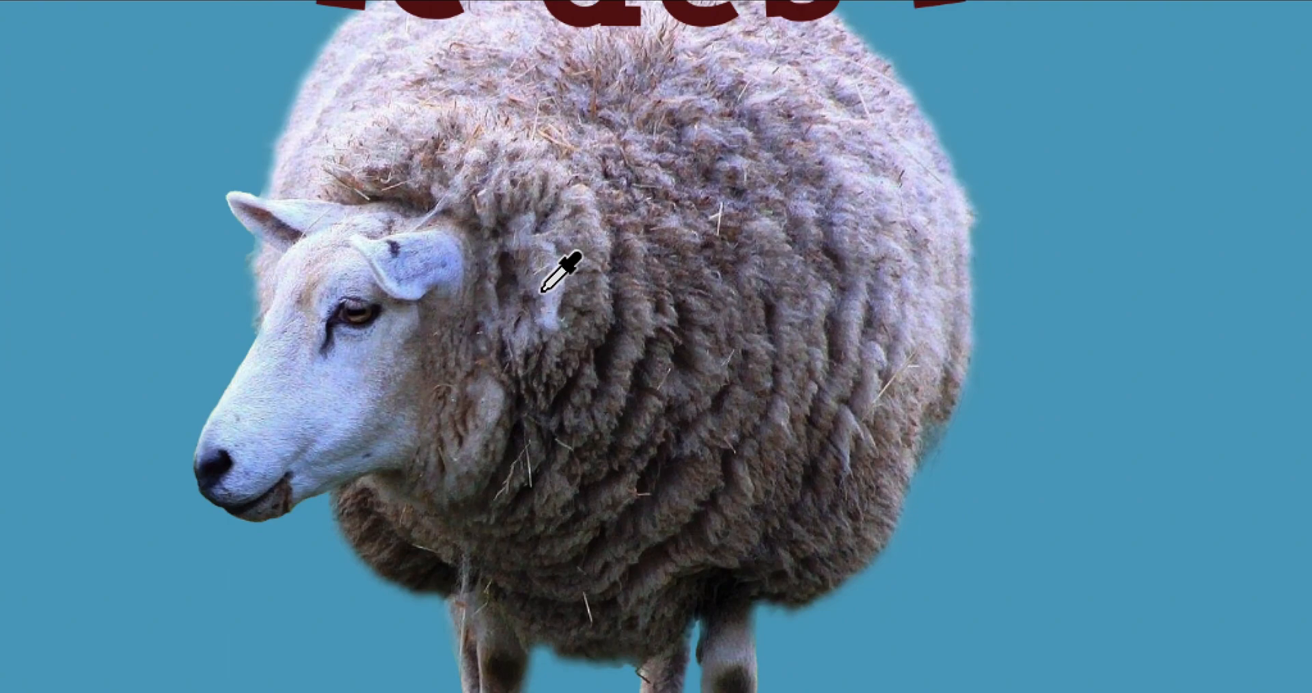
- Try text colours for the title sampled from the sheep's wool and face
click(542, 290)
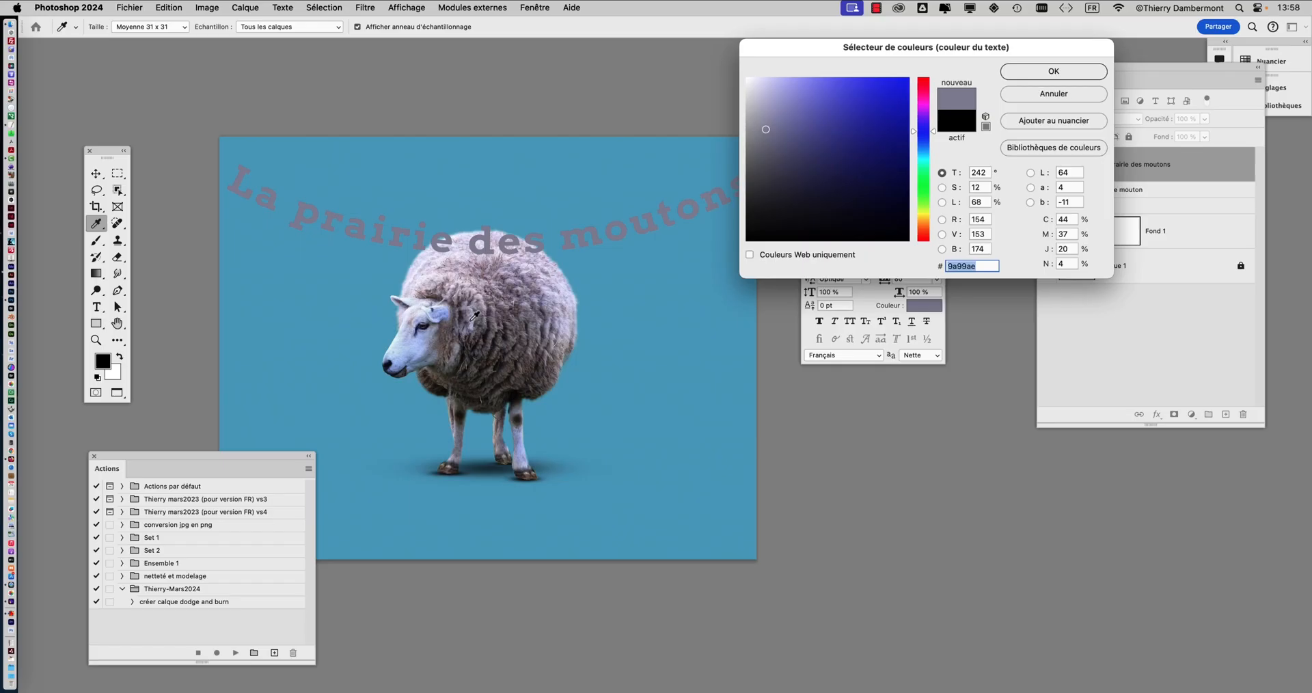
click(651, 260)
click(667, 470)
click(554, 349)
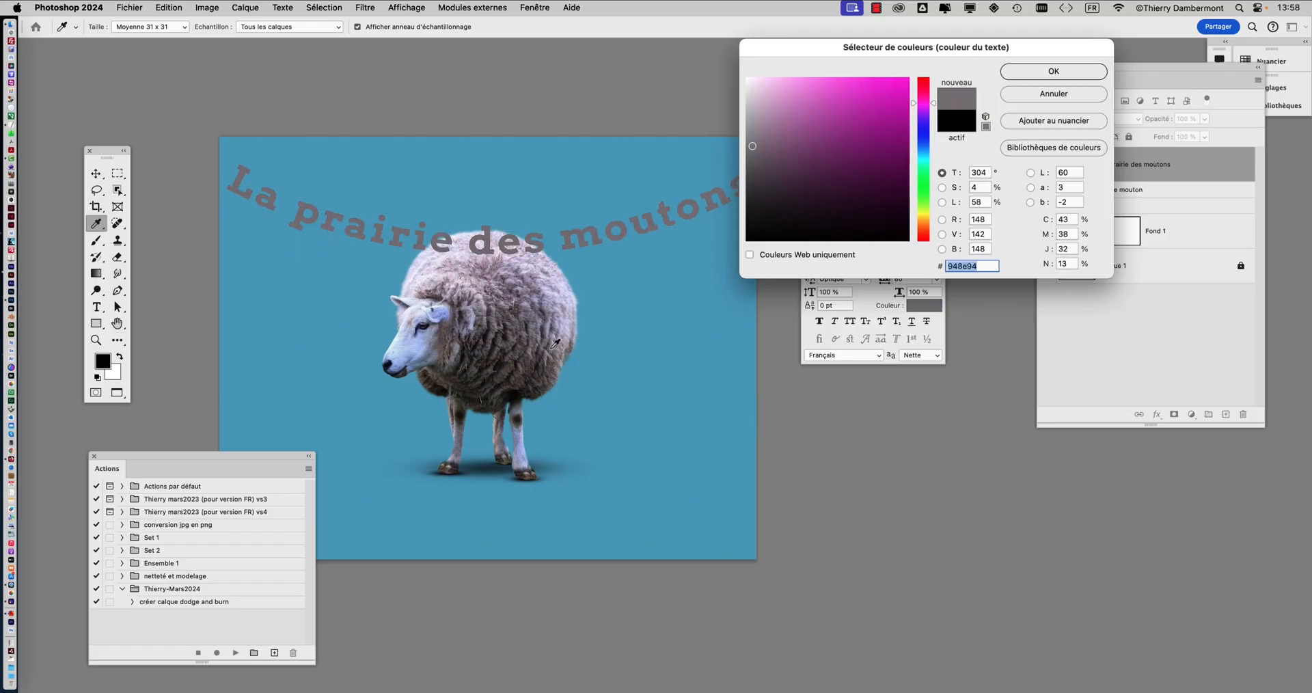
click(537, 325)
click(537, 322)
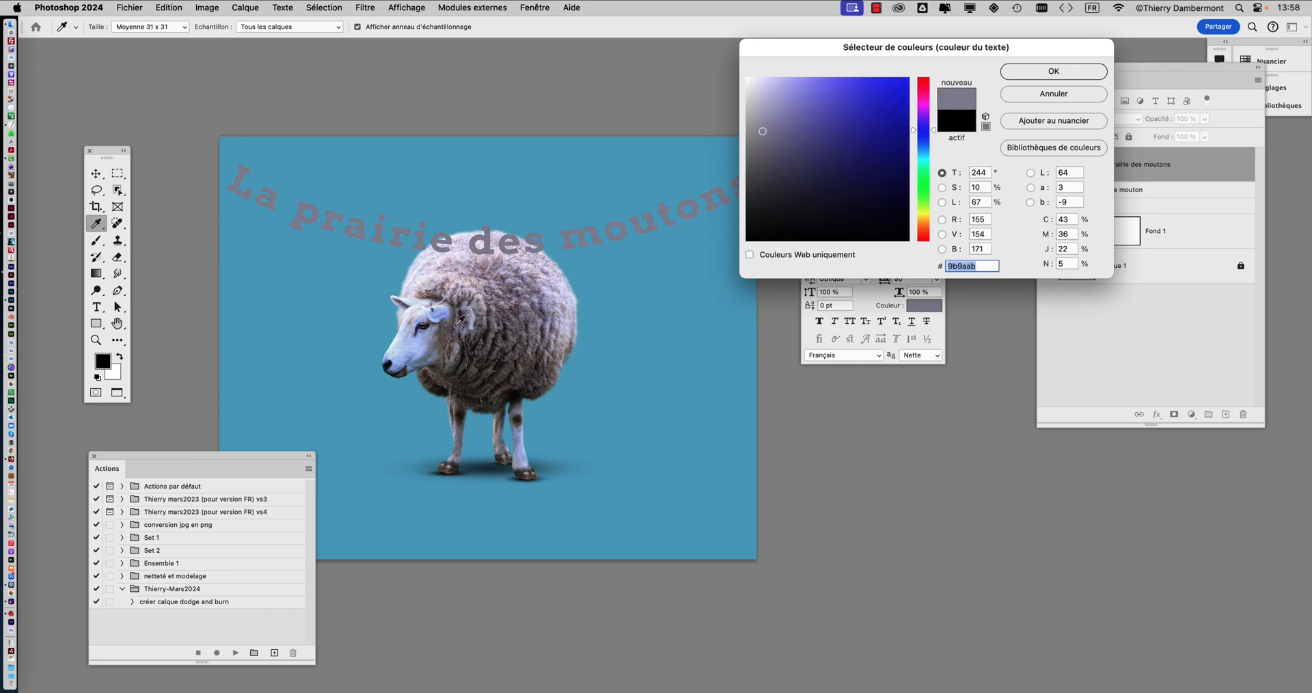
click(432, 317)
click(422, 326)
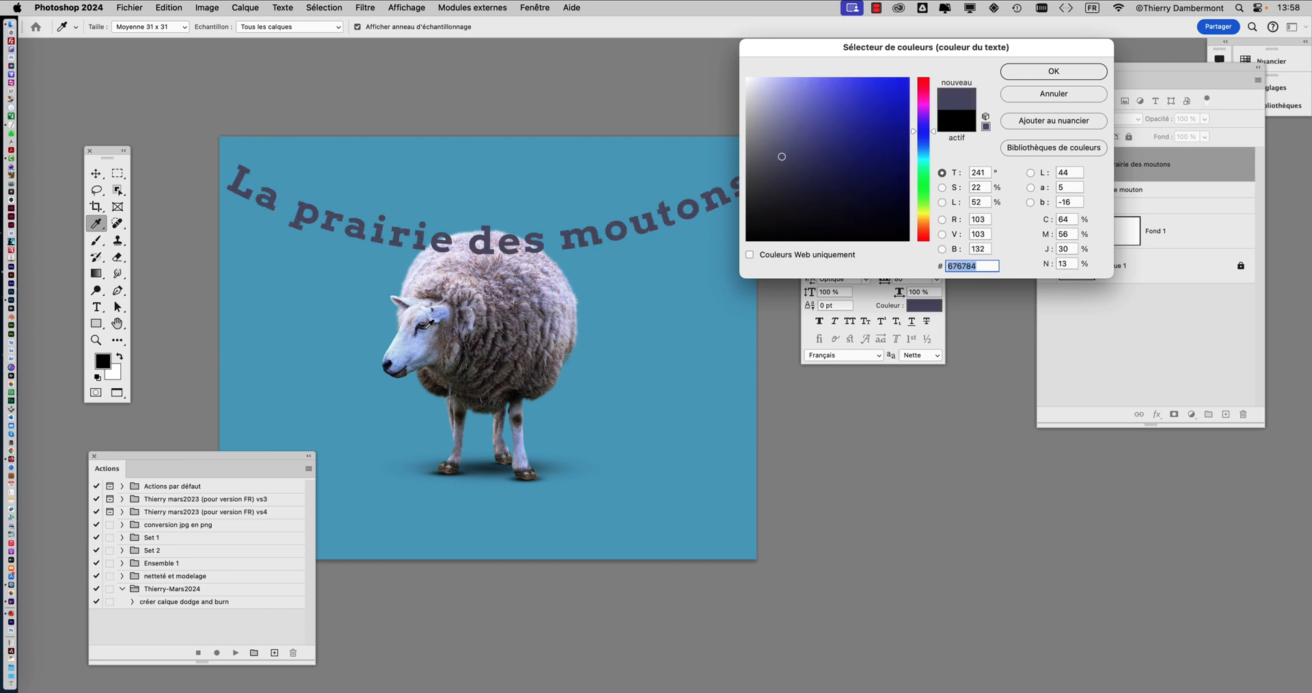
- Try title colours sampled from the sheep's eye with the Moyenne 31 x 31 sample size
scroll(415, 343, up, 6)
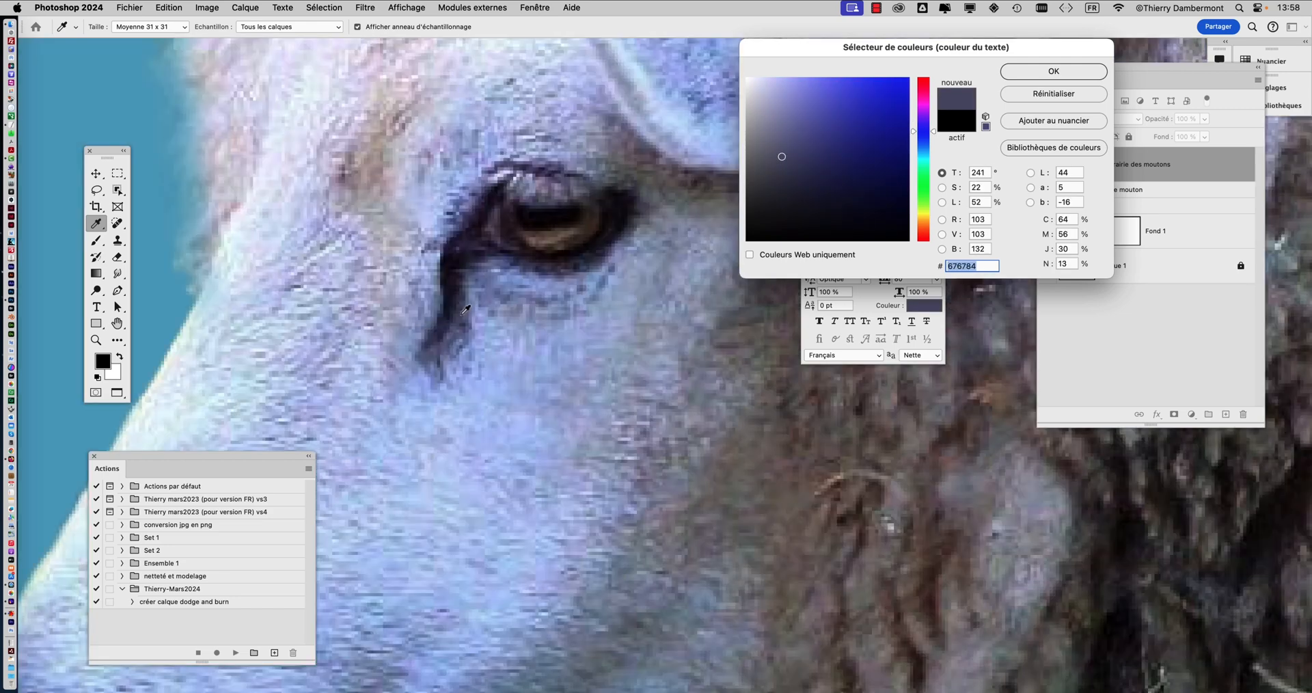
click(557, 233)
scroll(557, 233, down, 7)
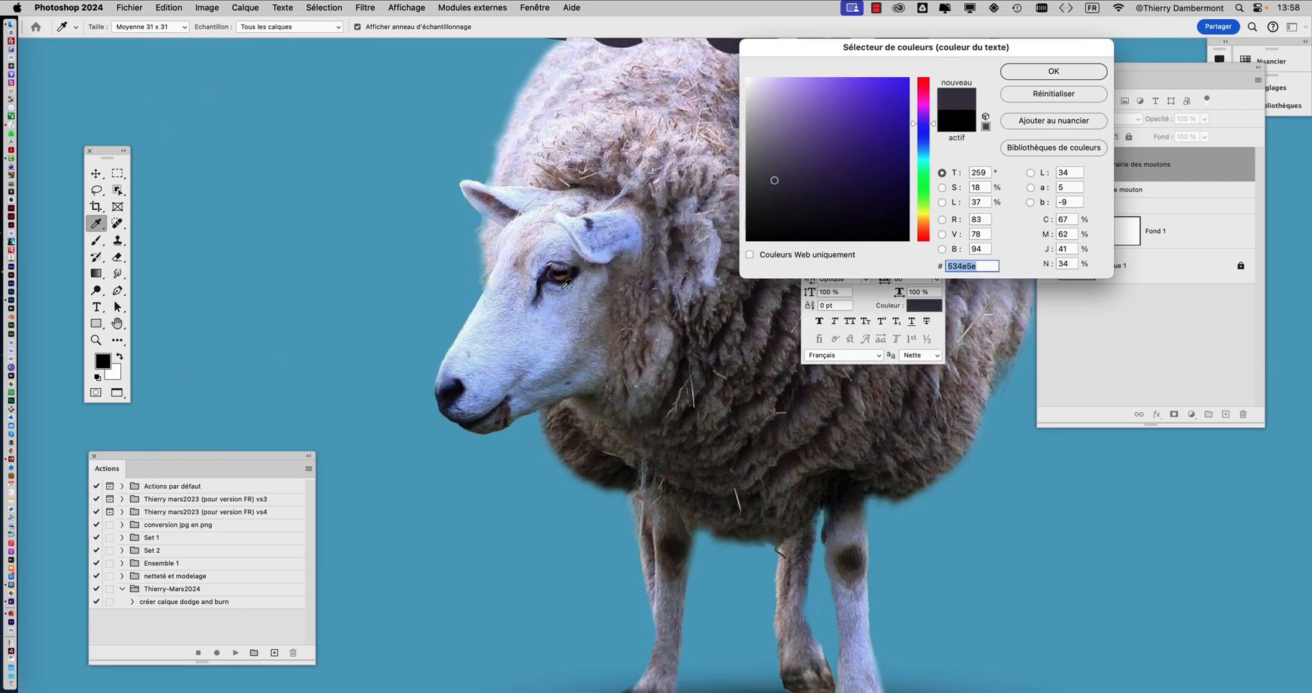
scroll(560, 275, up, 6)
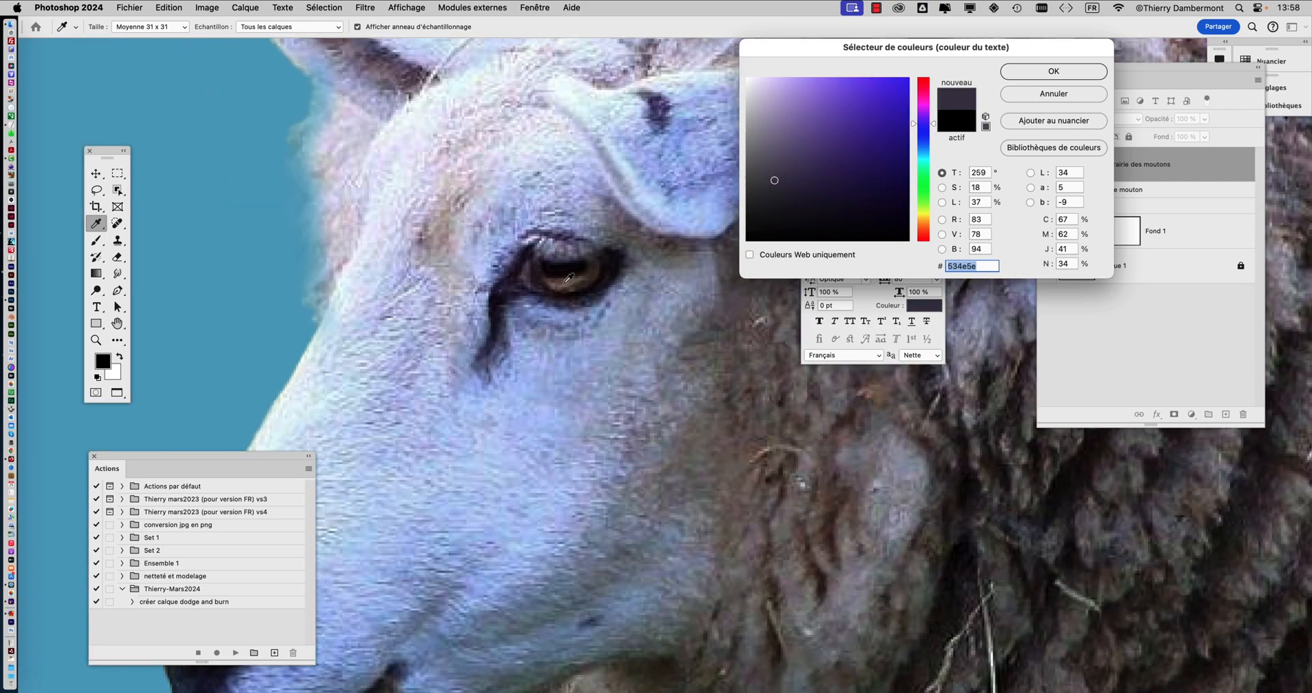
click(565, 283)
scroll(565, 283, down, 7)
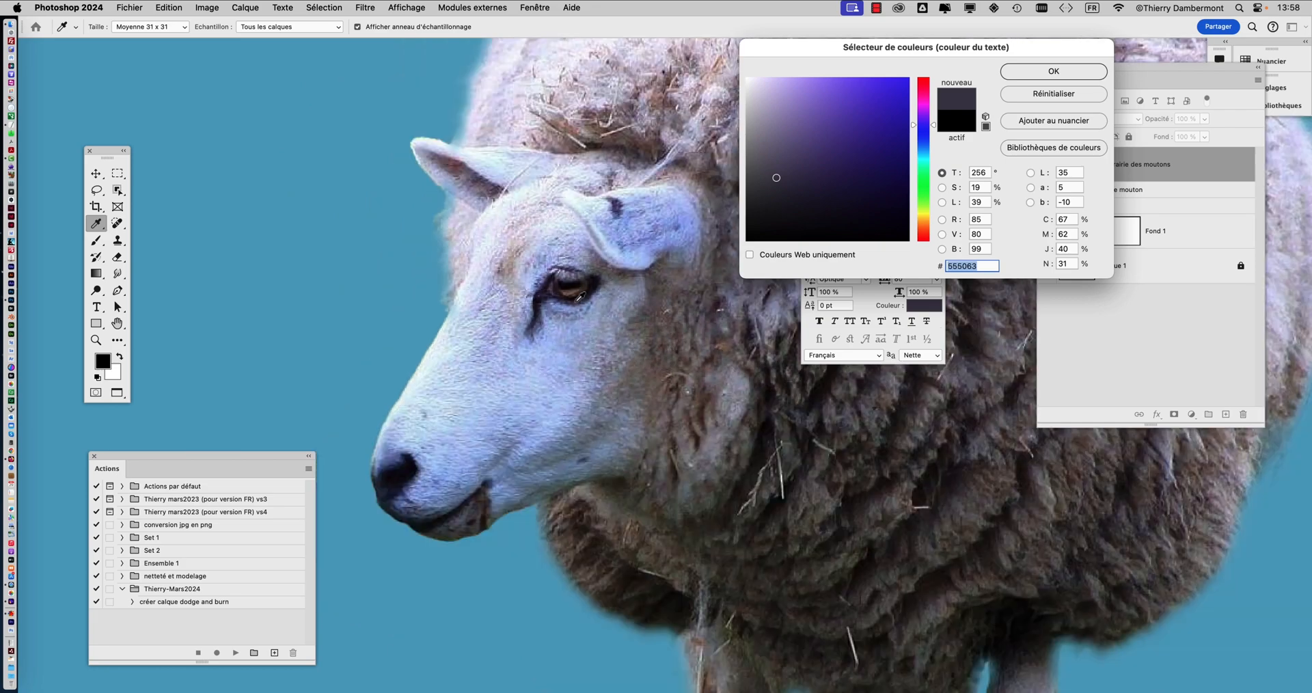
scroll(574, 296, up, 6)
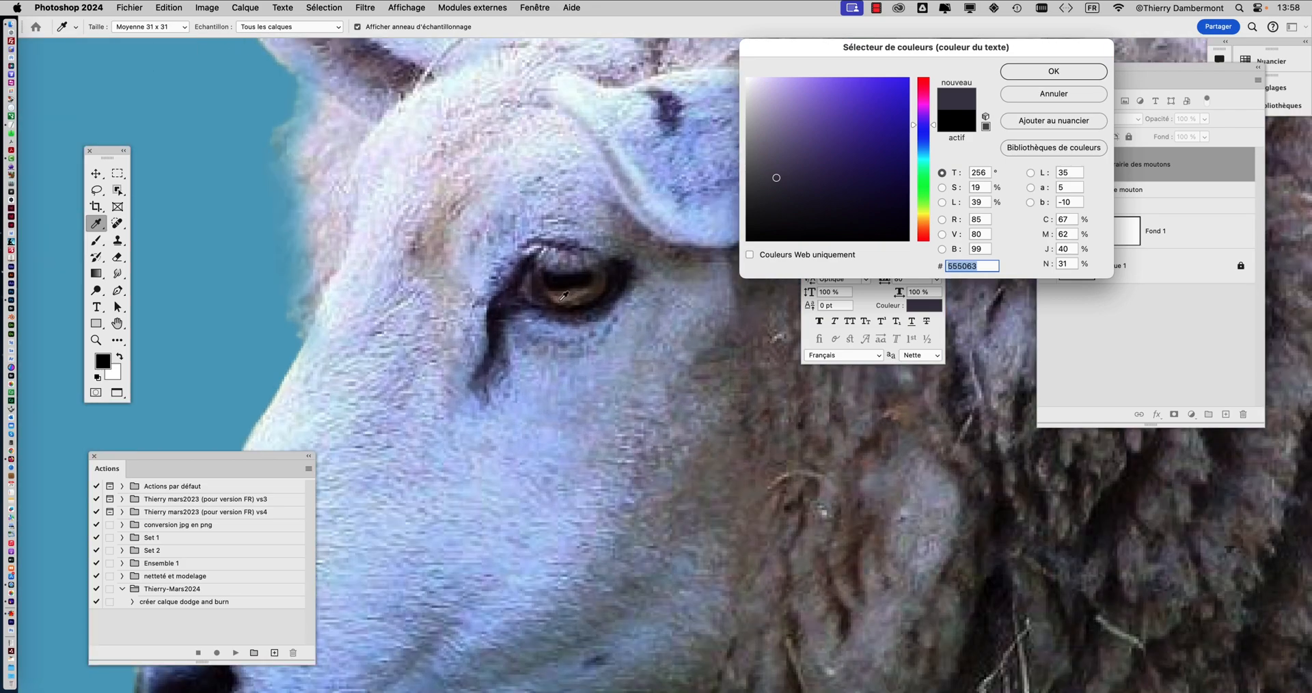
click(563, 295)
scroll(575, 306, down, 7)
scroll(581, 319, down, 4)
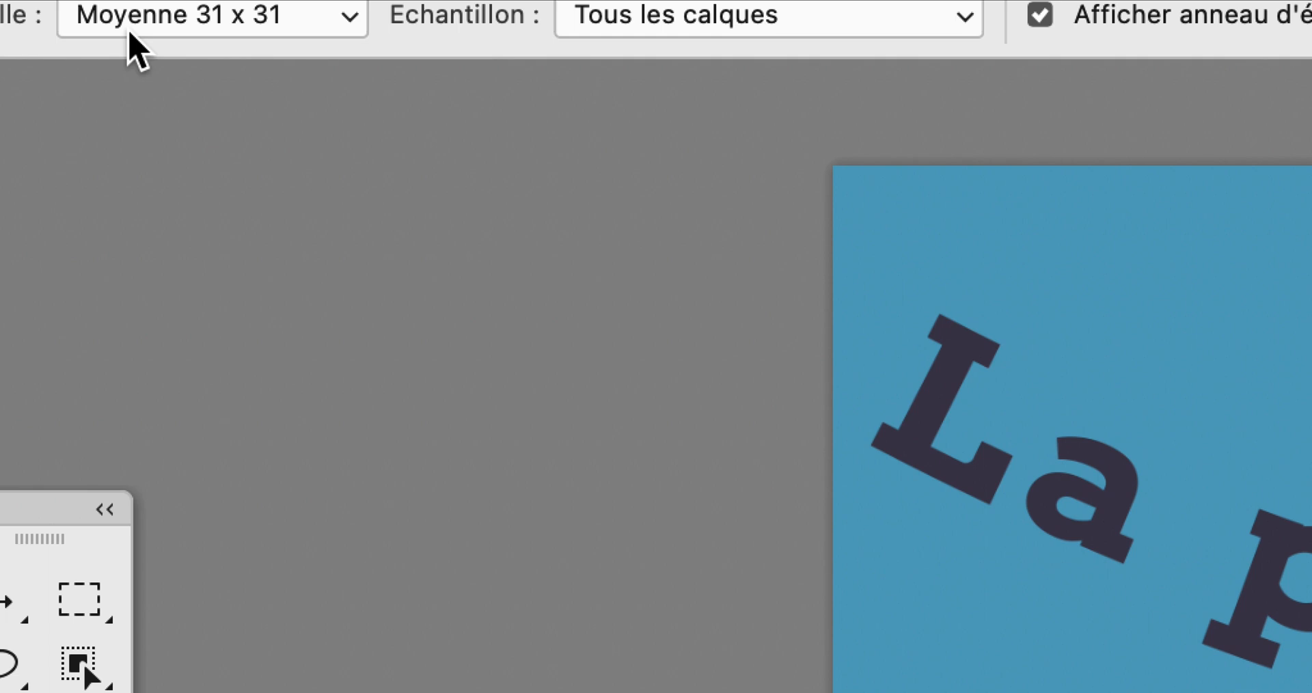
- Set the eyedropper sample size to Echantillon ponctuel and sample the brown of the sheep's eye for the title
click(131, 35)
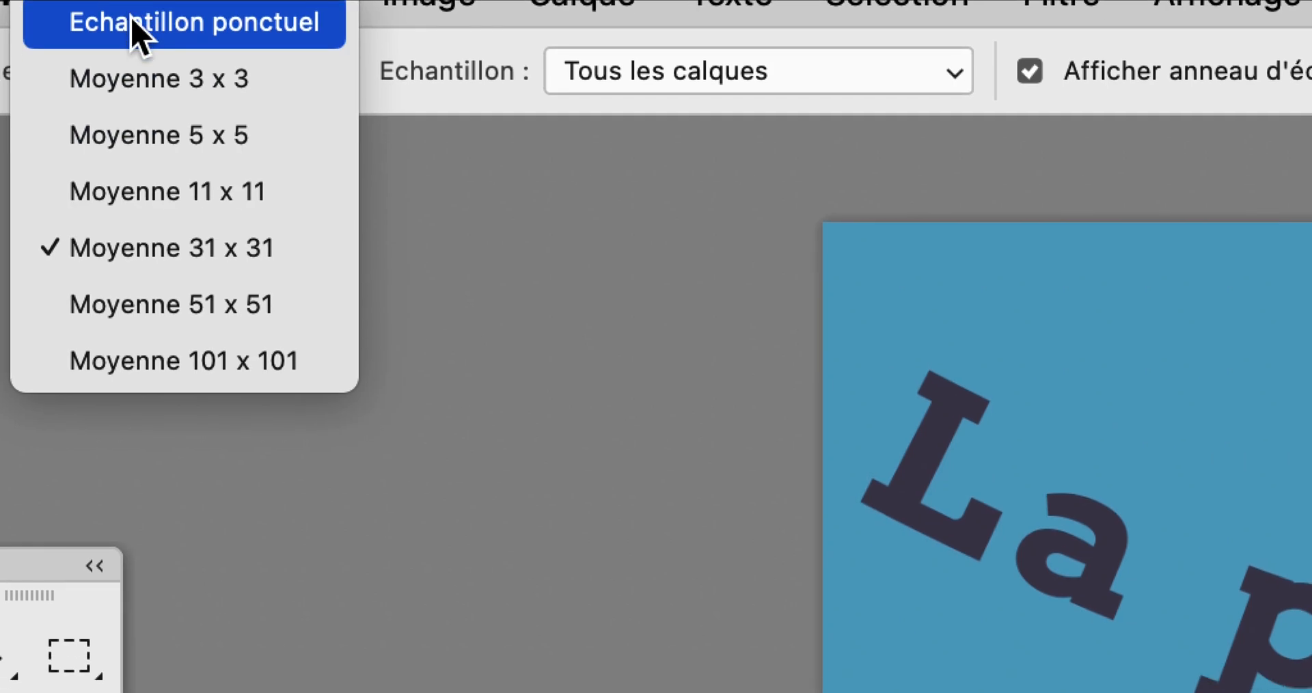
click(131, 35)
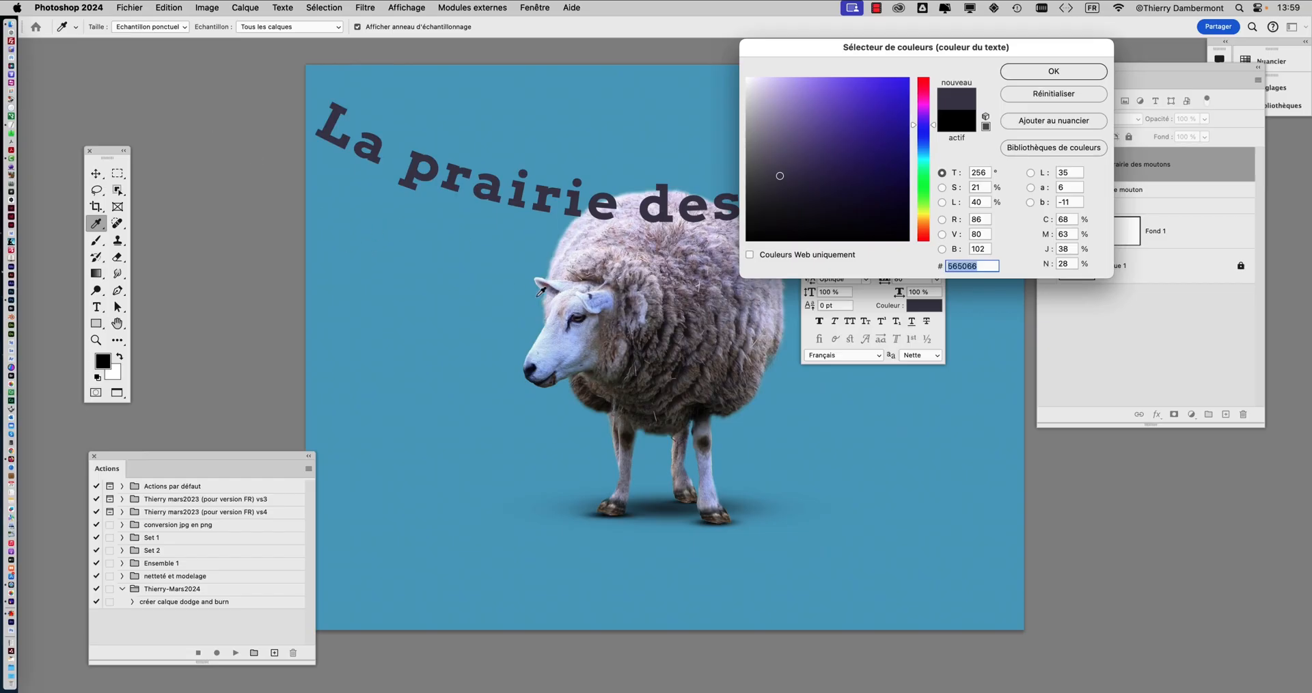
scroll(592, 312, up, 10)
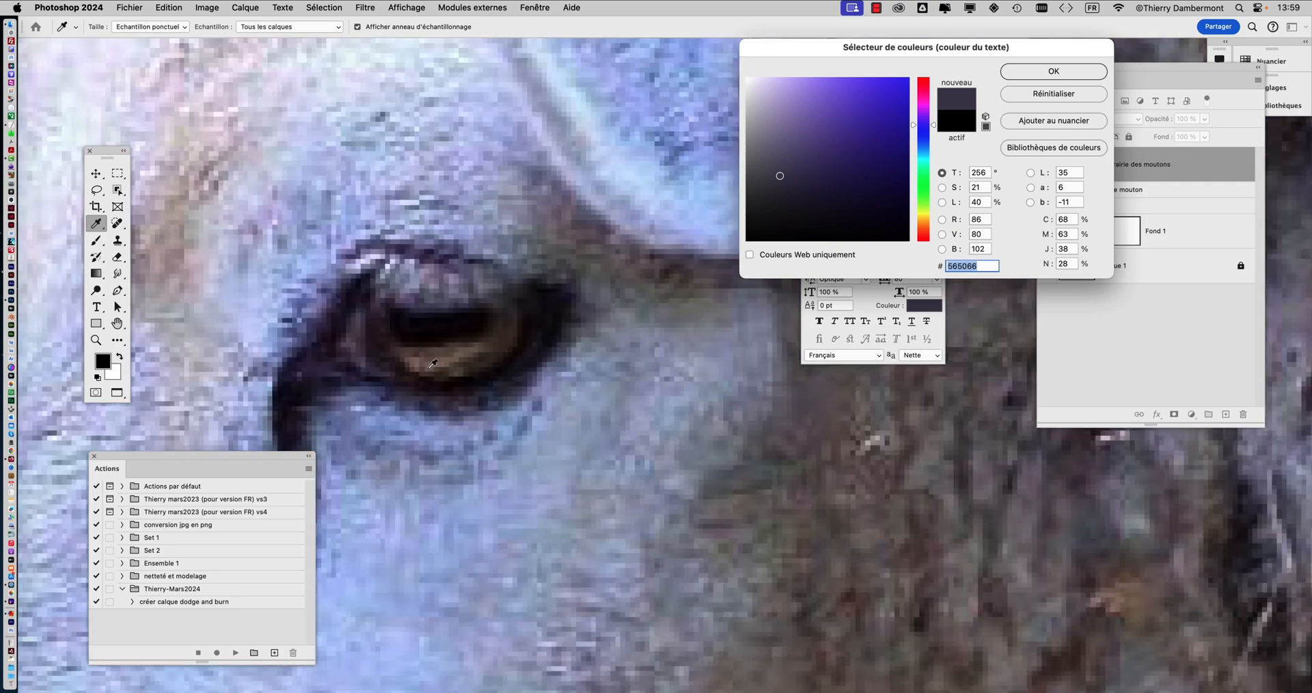
click(431, 362)
scroll(461, 358, down, 10)
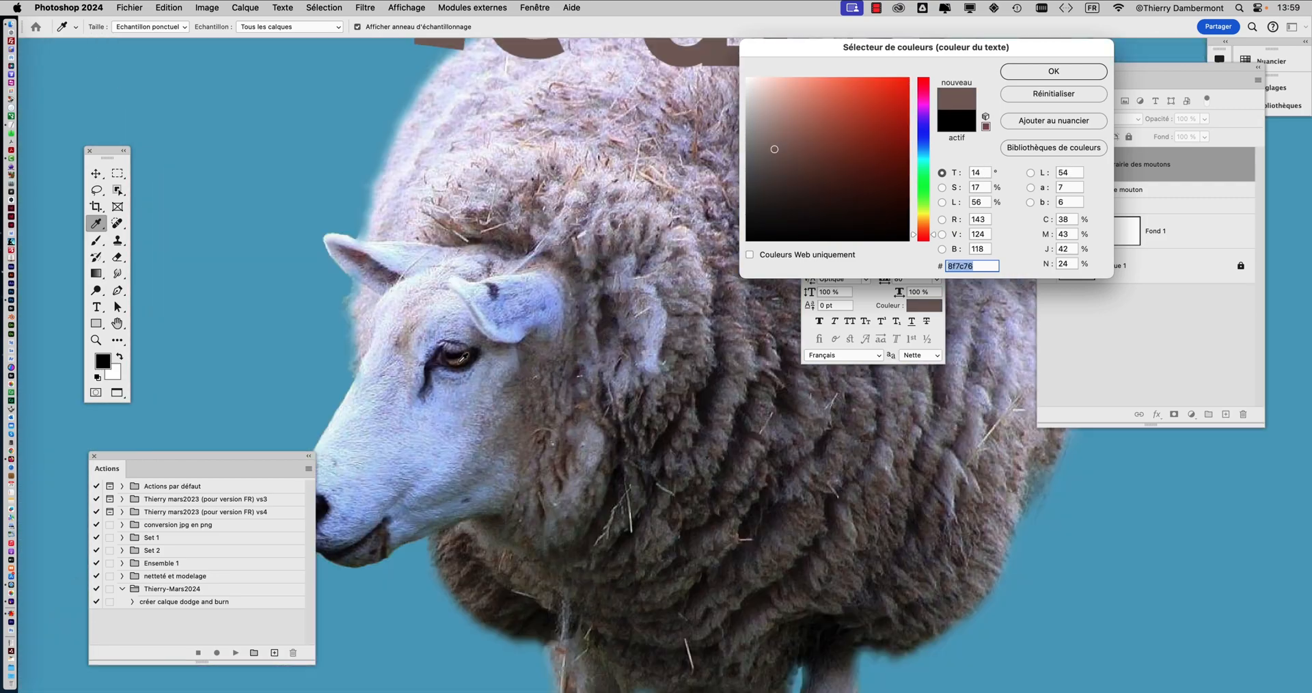
scroll(460, 360, down, 3)
click(457, 360)
click(456, 361)
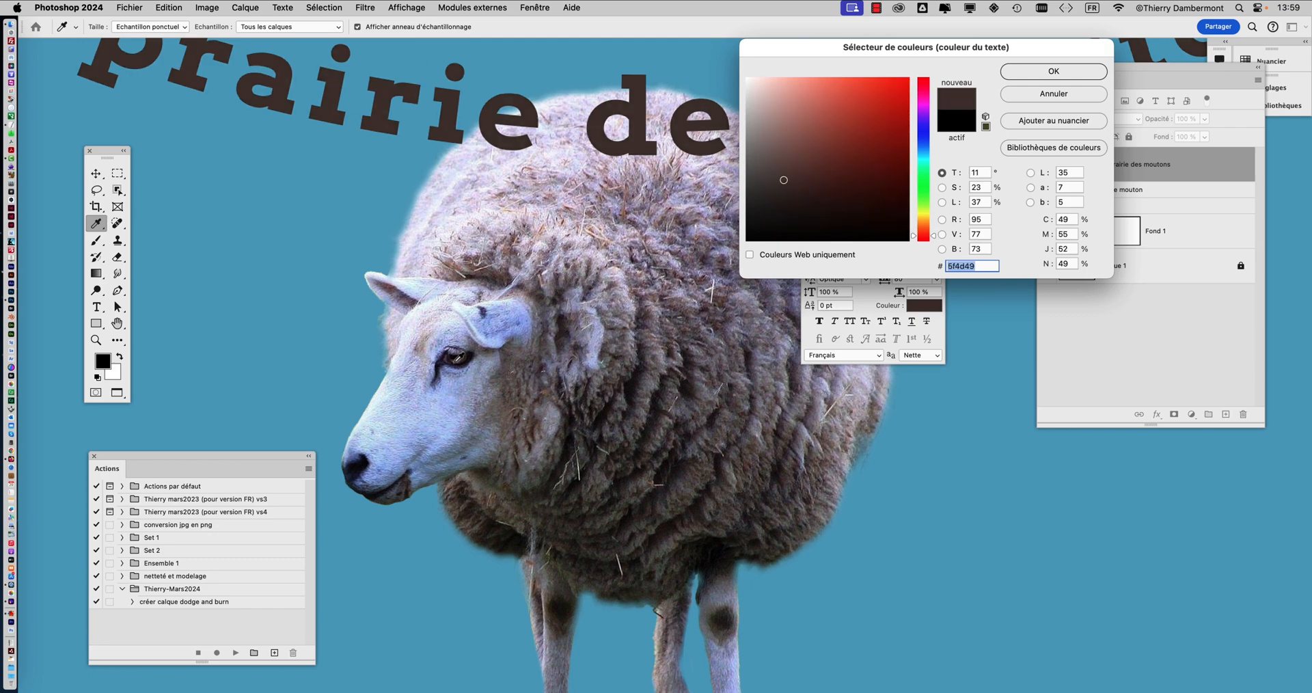
click(457, 359)
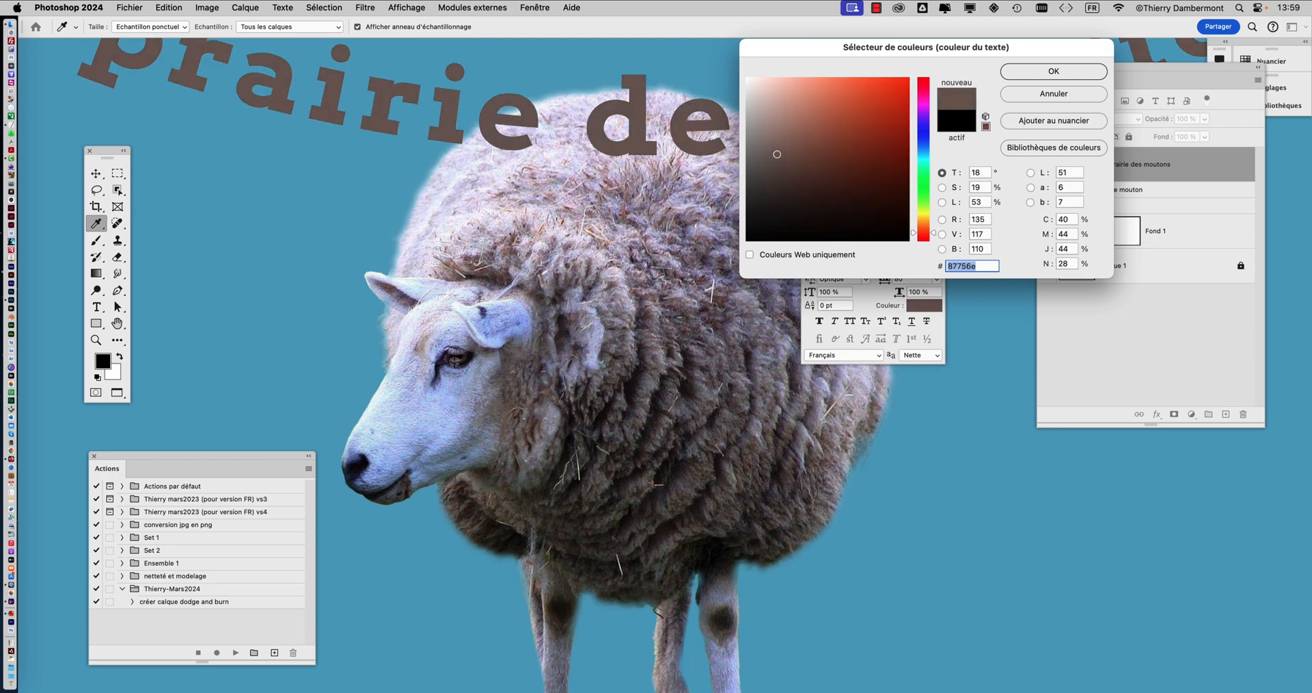
- Sample single brown pixels in the sheep's iris to give the title text the colour #8e7e71
alt+scroll(457, 360, up, 10)
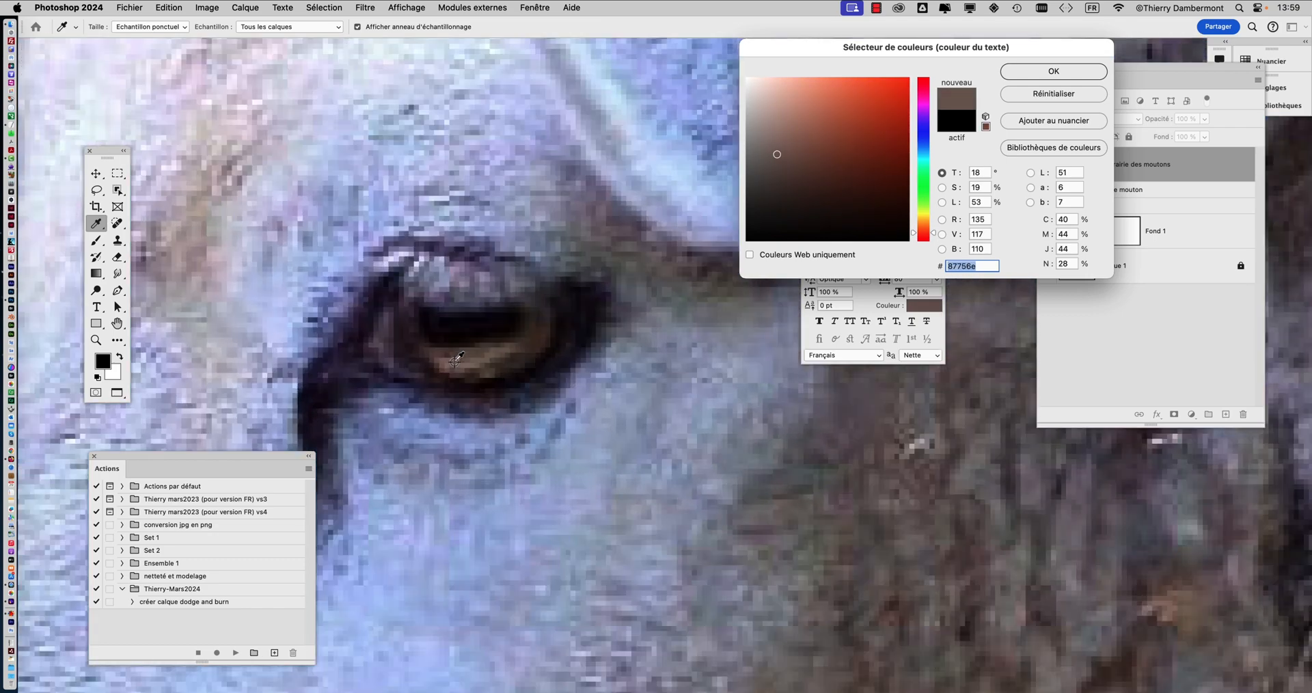
click(445, 363)
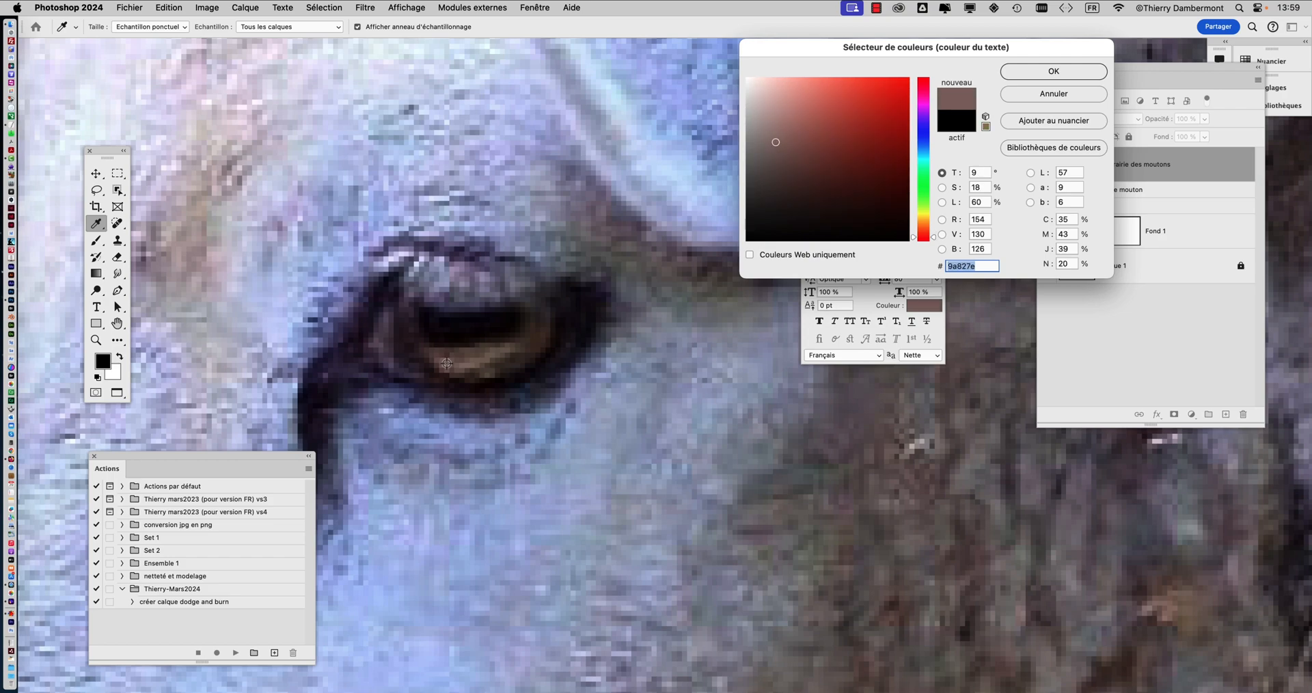
drag(446, 364, 476, 364)
alt+scroll(481, 362, up, 5)
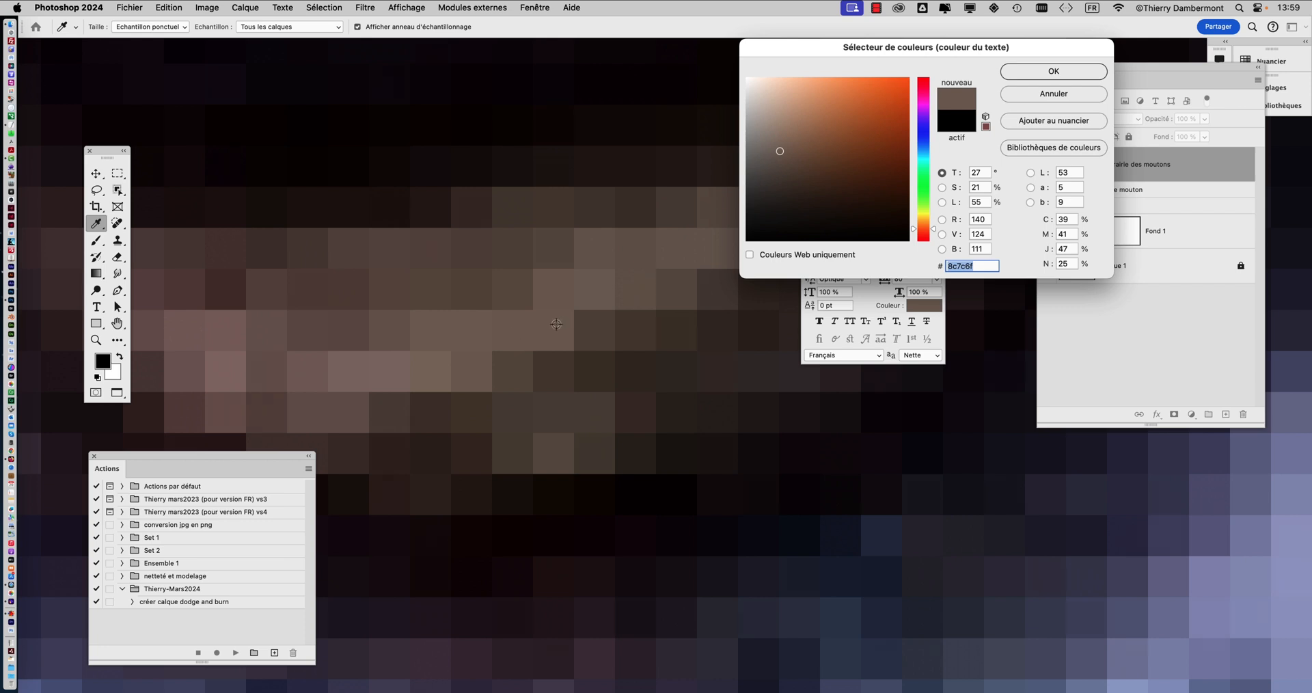
click(568, 297)
click(426, 339)
- Set the eyedropper to sample Calque sélectionné and apply the picked brown to the title text
click(272, 27)
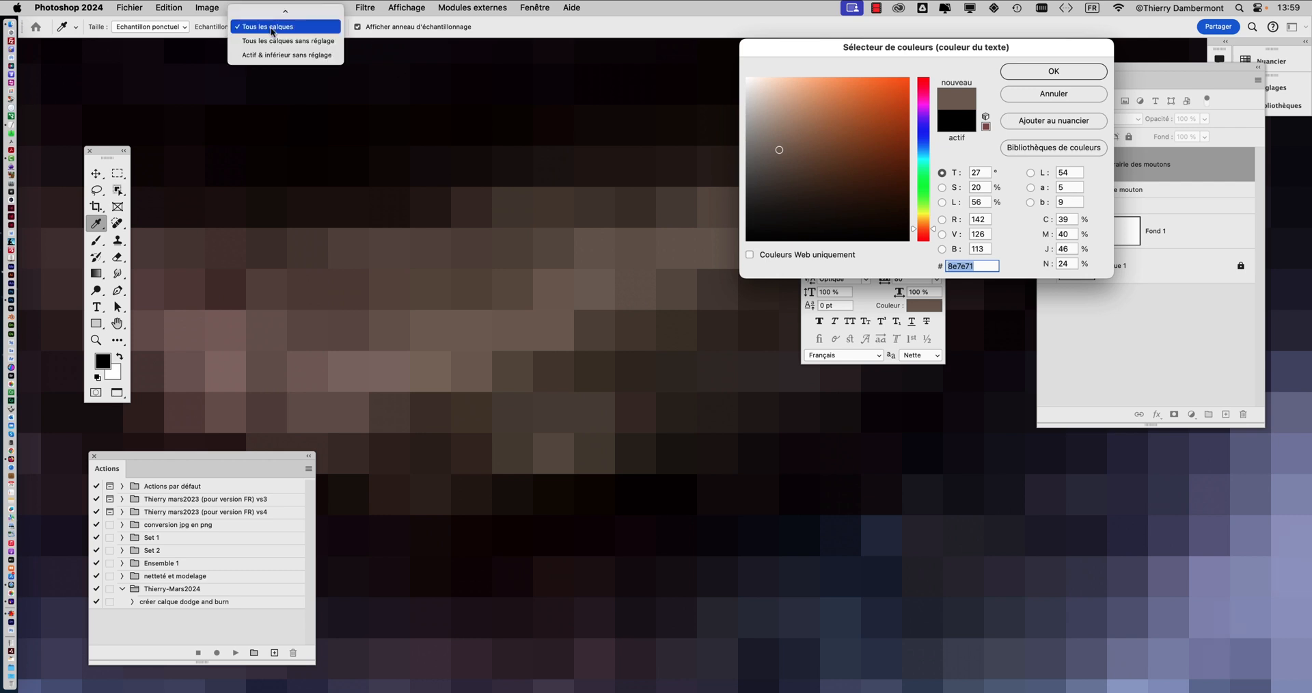
click(279, 15)
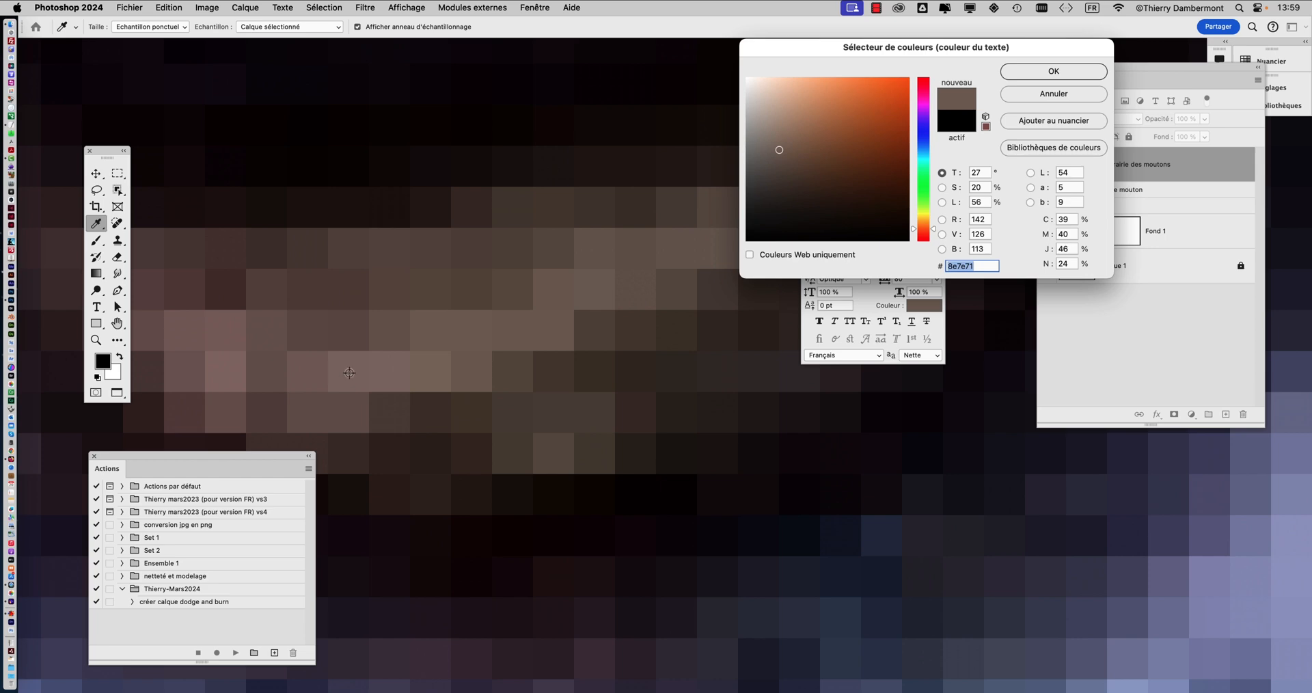
click(1053, 71)
scroll(579, 274, down, 10)
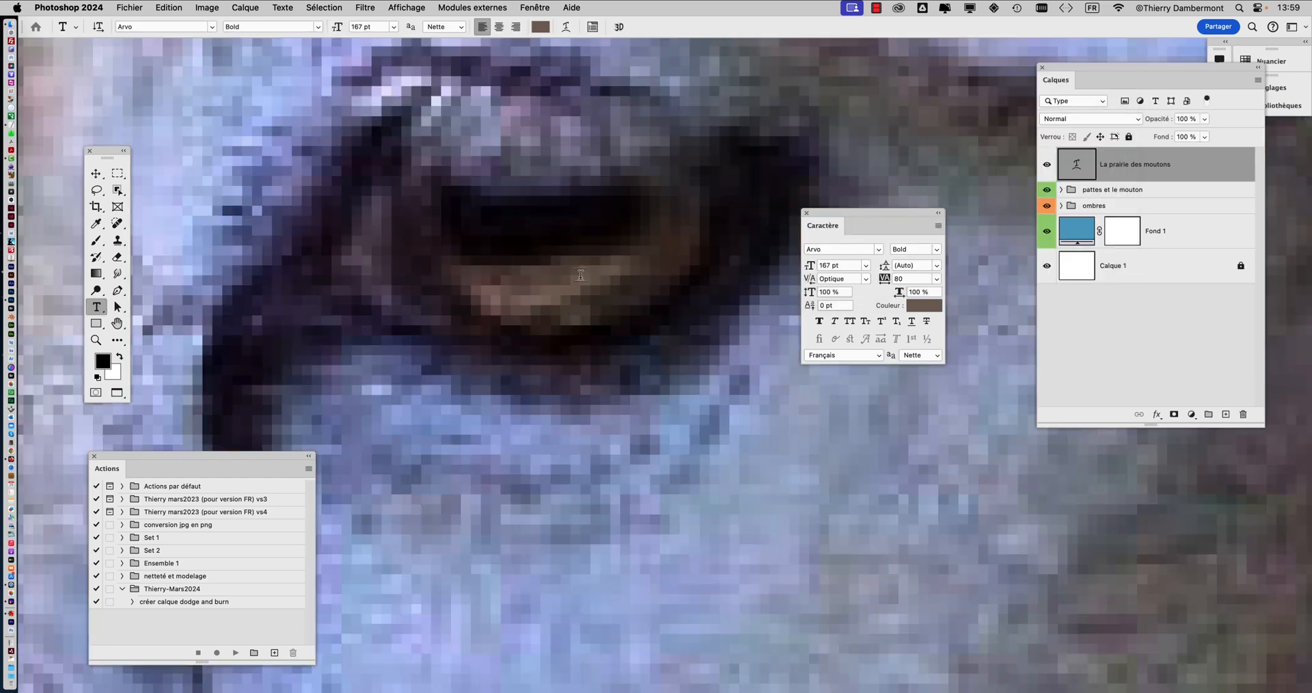
- Bring the whole title into view and move the Caractère panel lower, away from the lettering
scroll(580, 274, down, 3)
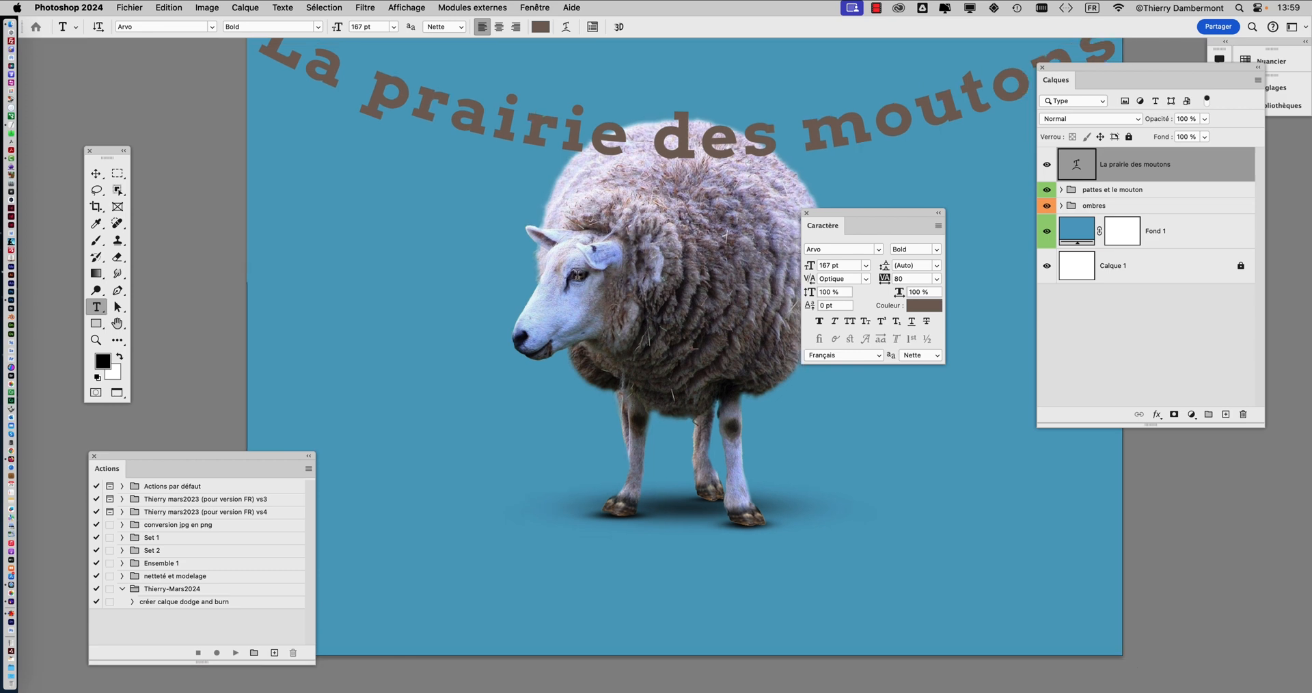
drag(505, 255, 414, 313)
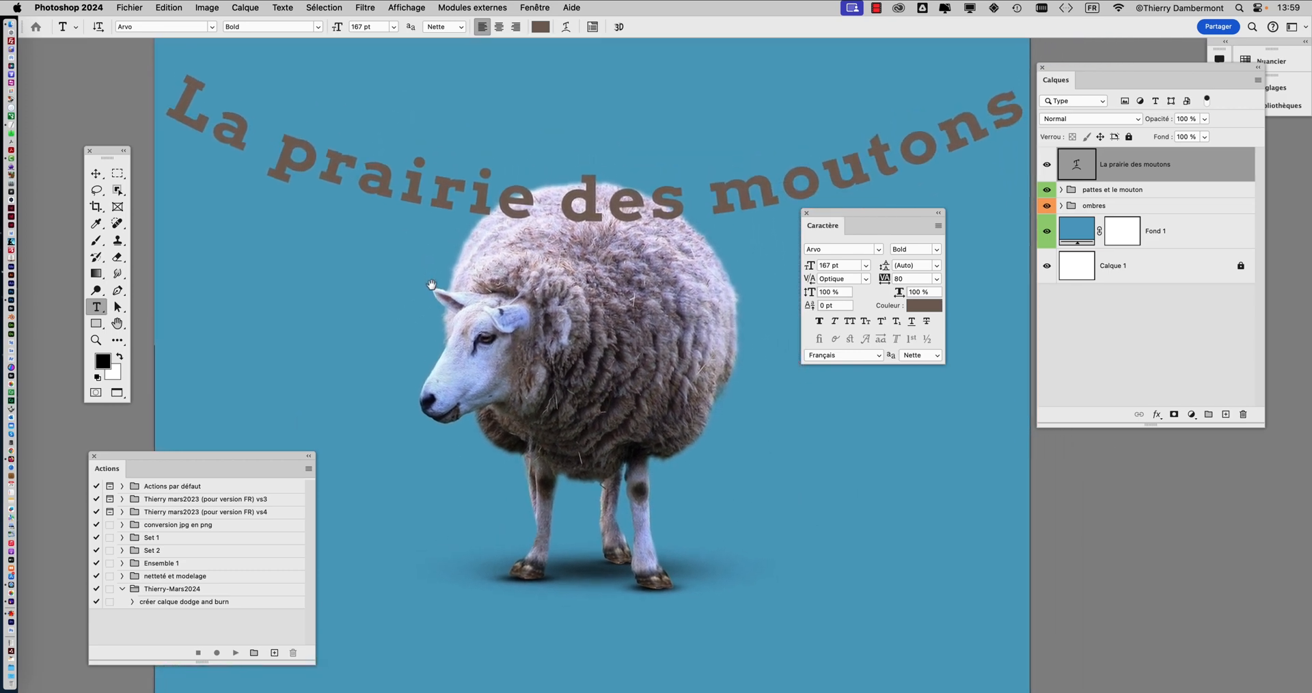
drag(850, 210, 873, 268)
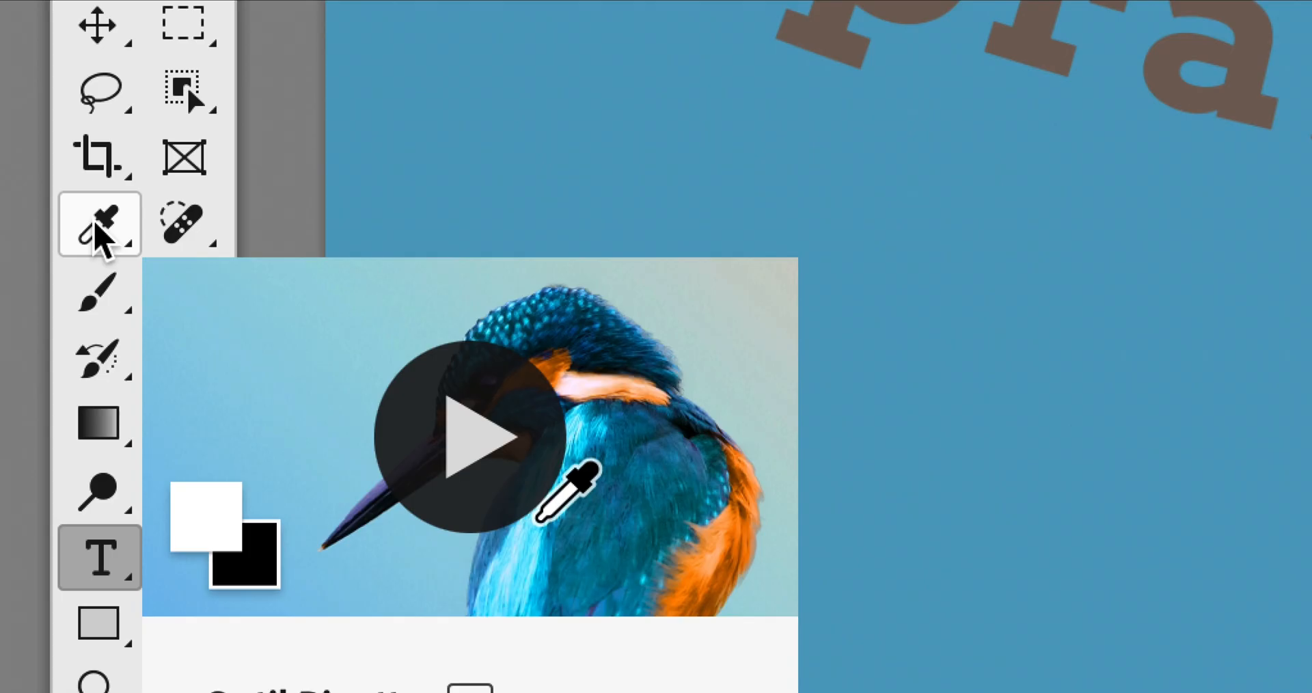
- Activate the Eyedropper tool and examine its sample size options, keeping Echantillon ponctuel
click(97, 225)
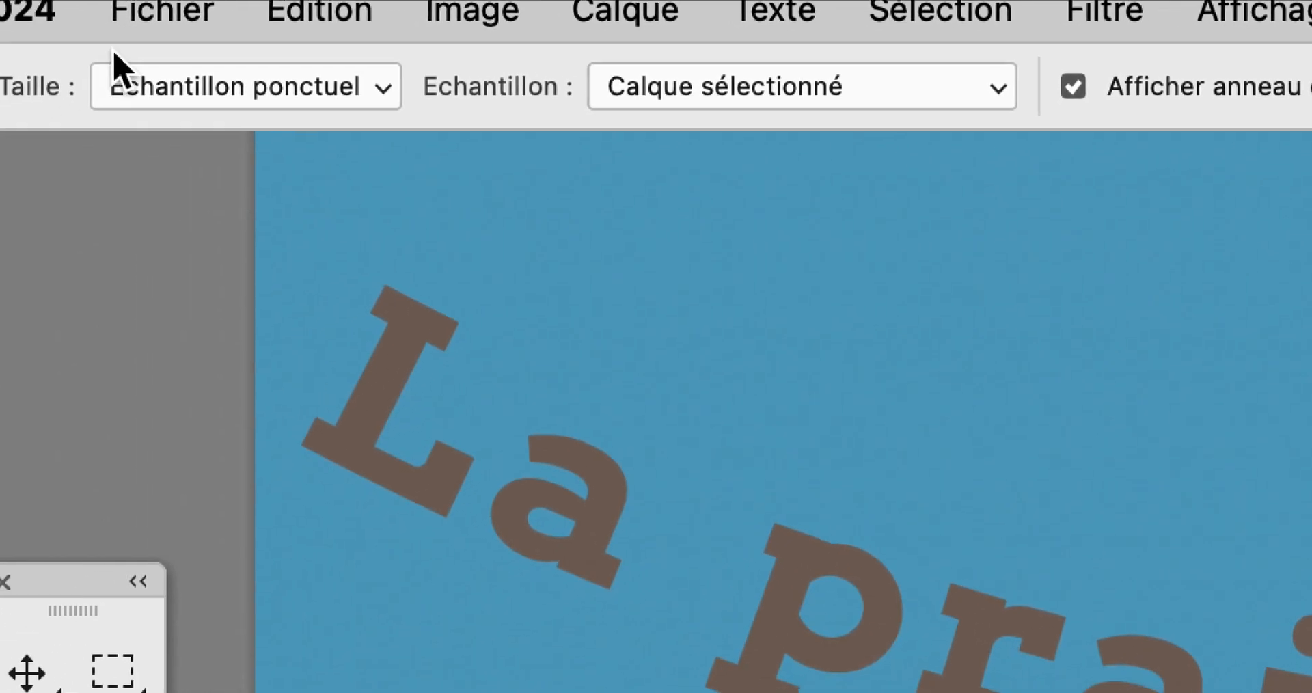
click(144, 90)
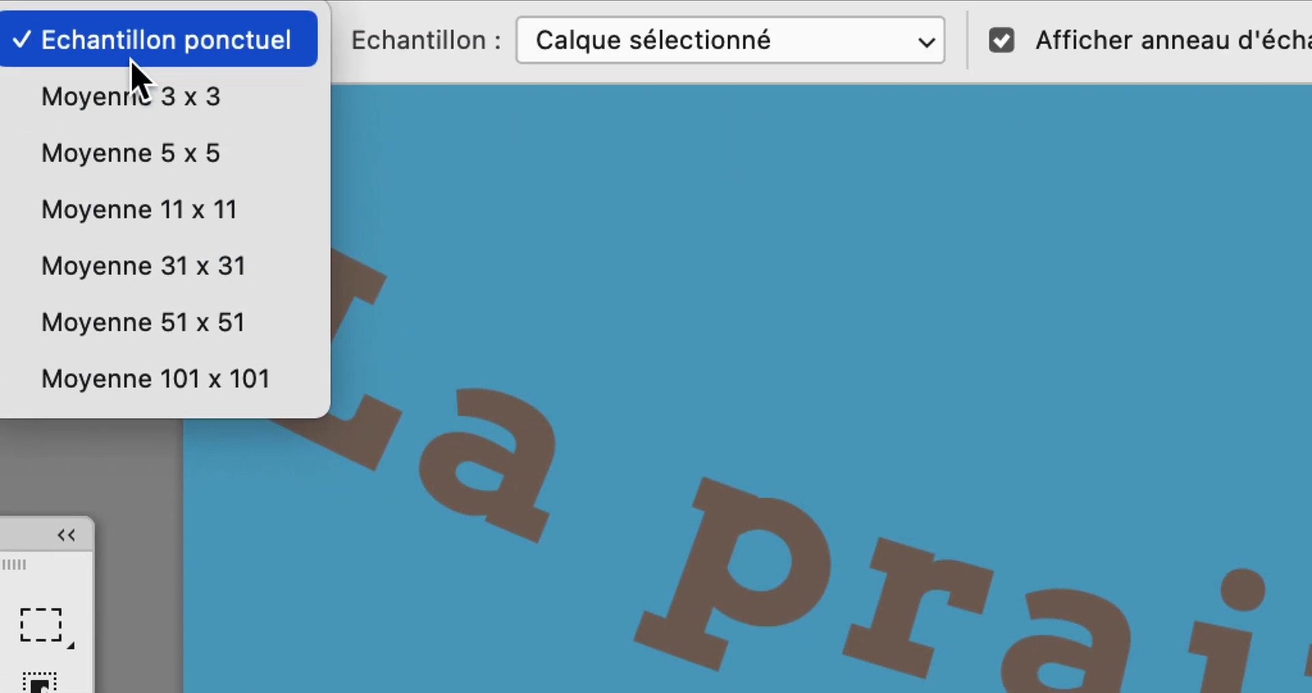
click(130, 59)
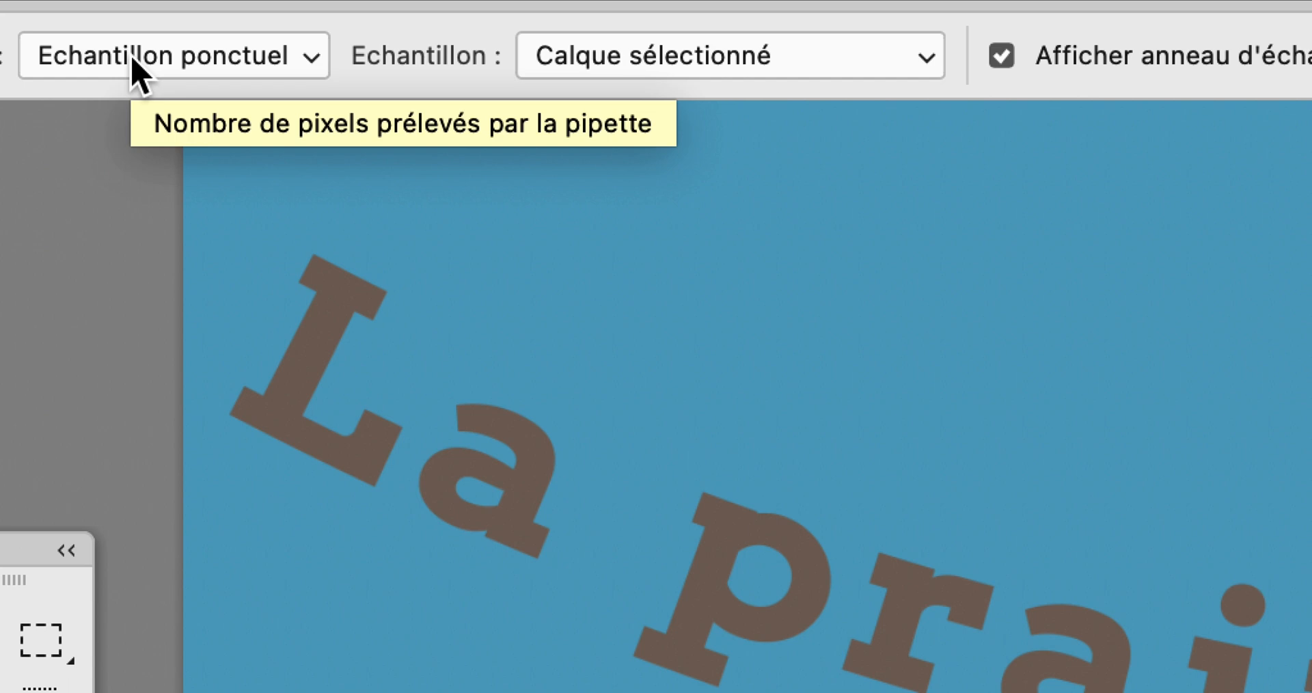
click(133, 59)
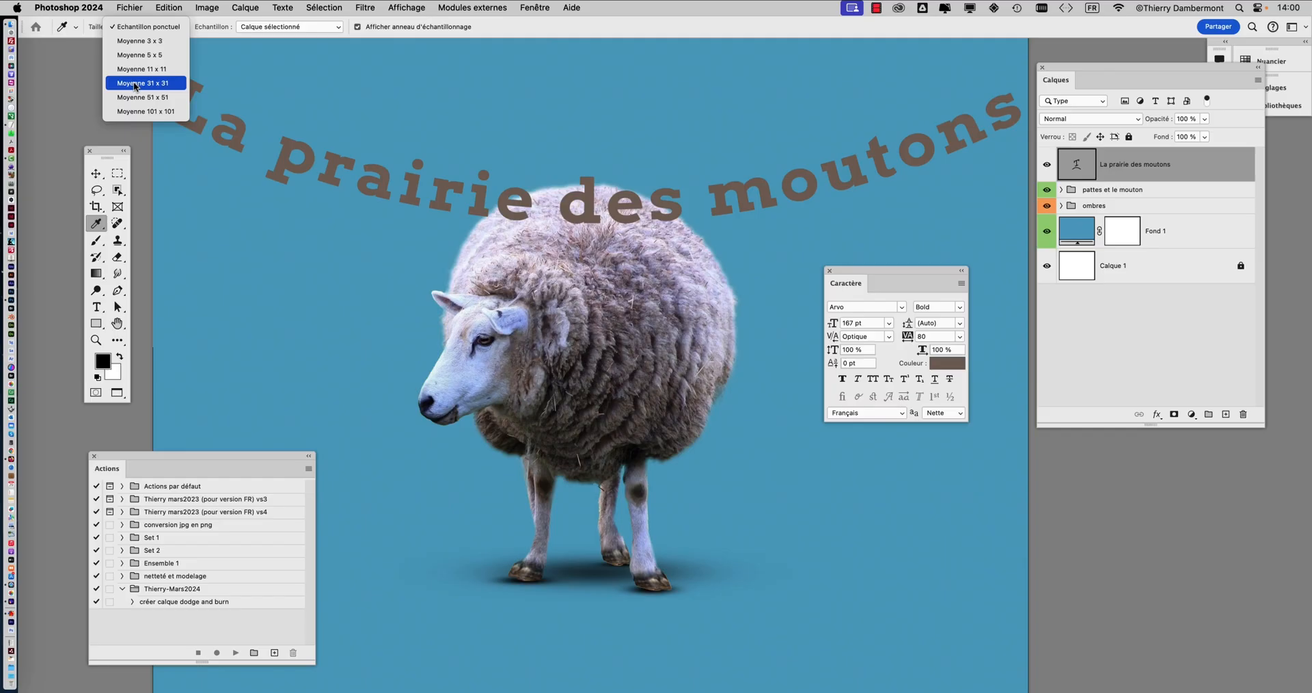
click(162, 27)
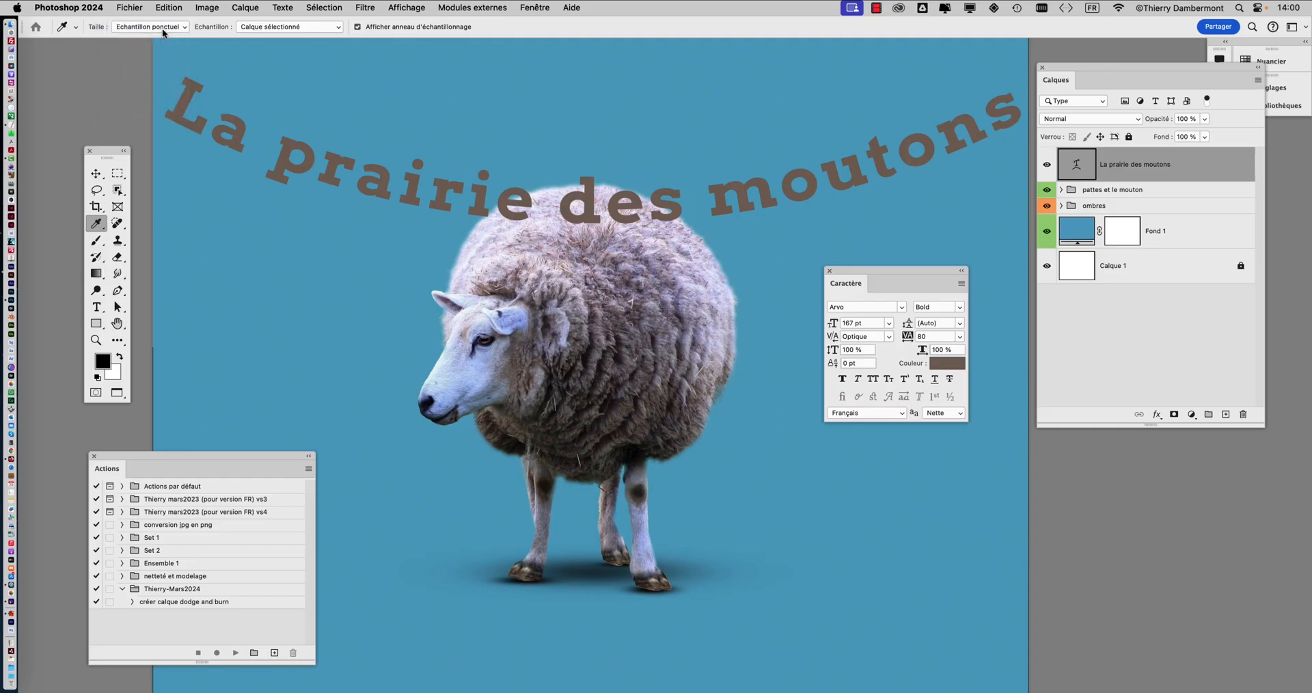
scroll(664, 287, down, 3)
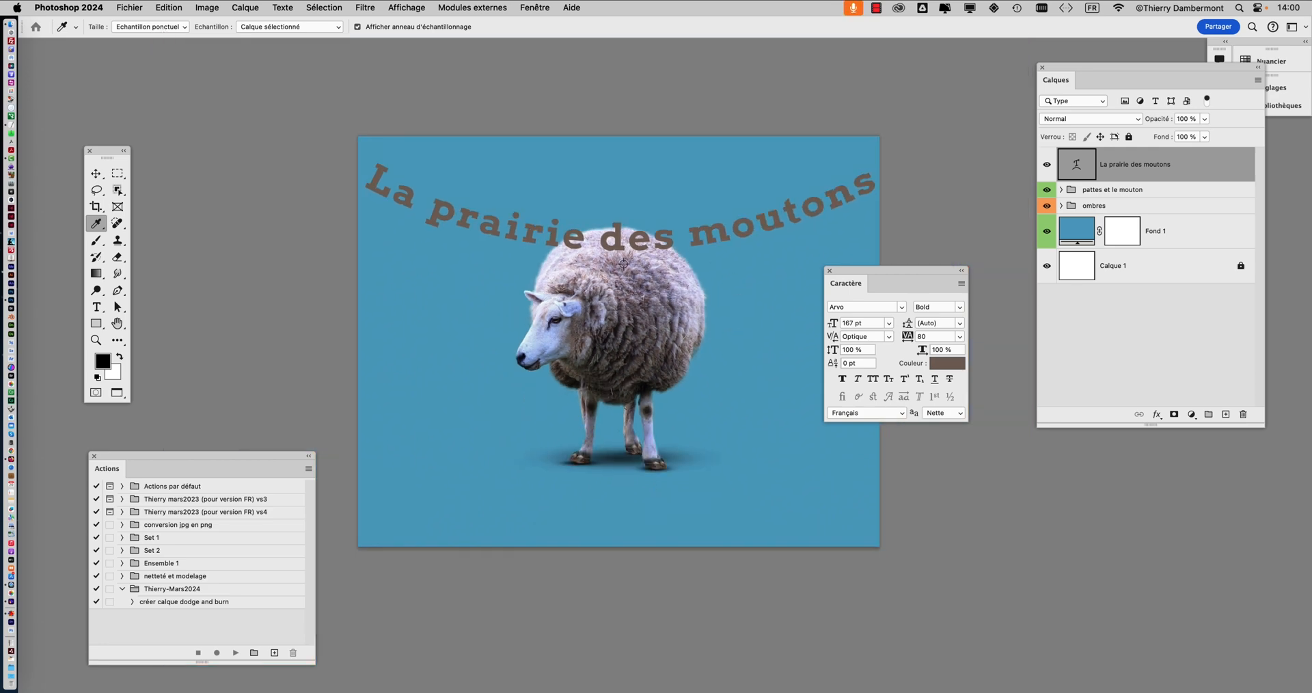
- Examine the title's text colour in the colour picker opened from the Type tool
drag(561, 258, 491, 241)
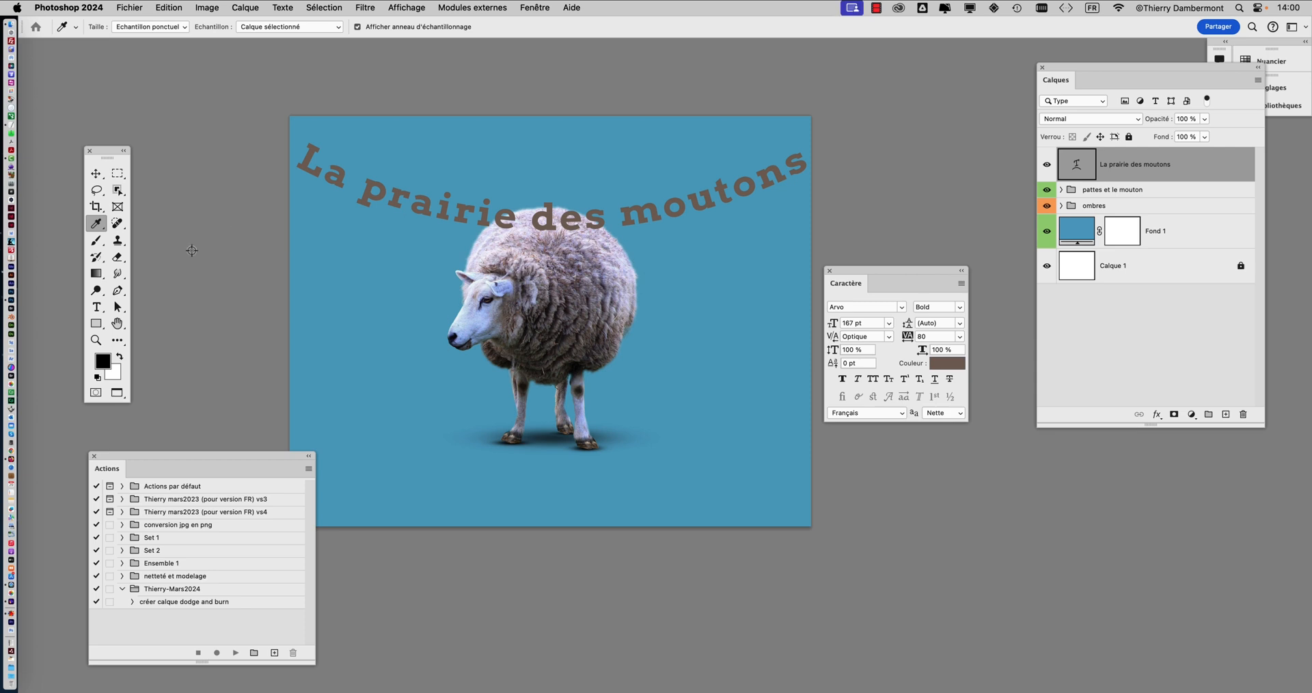
click(95, 309)
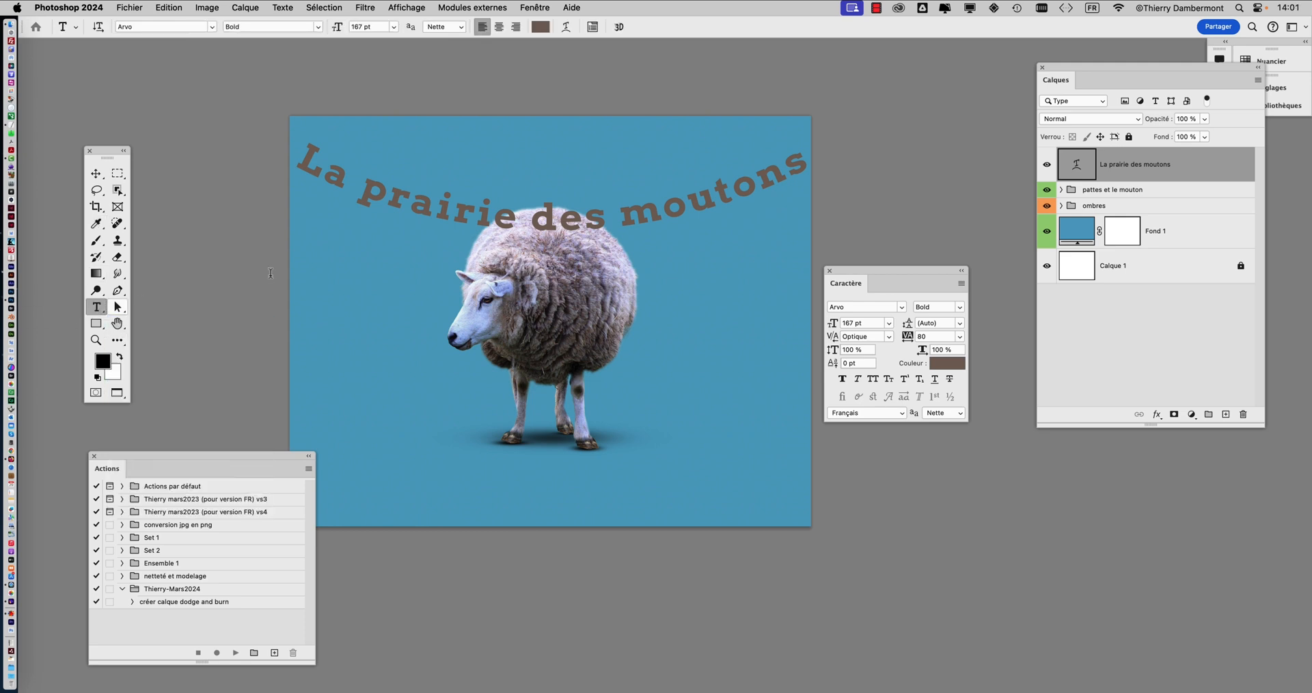
click(540, 27)
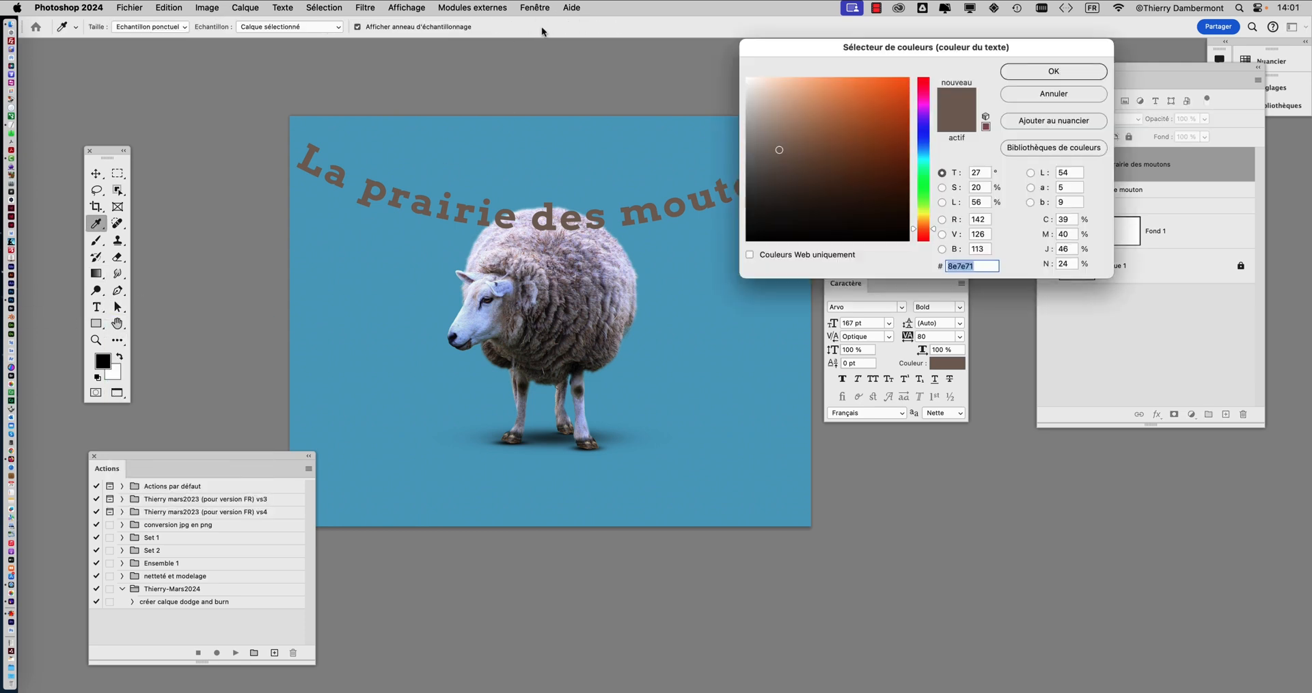
click(1021, 94)
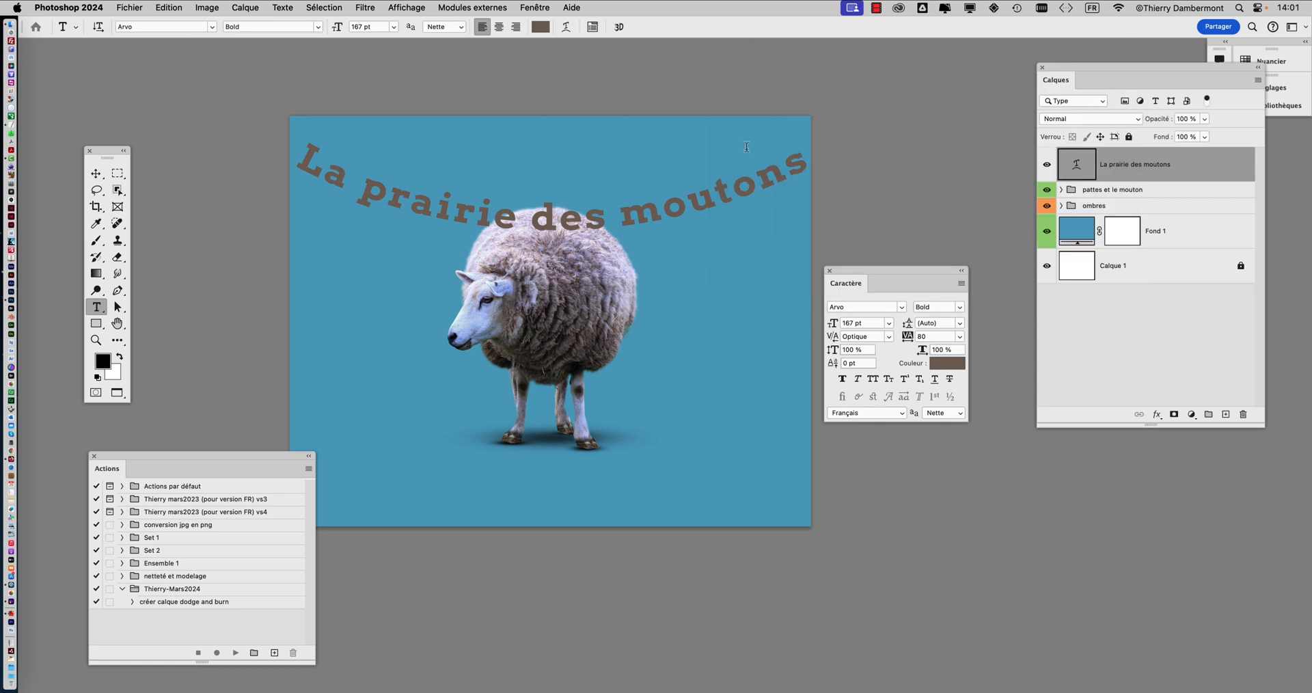
- Scale the title text down to about 77.67 % around its centre with Free Transform
click(99, 172)
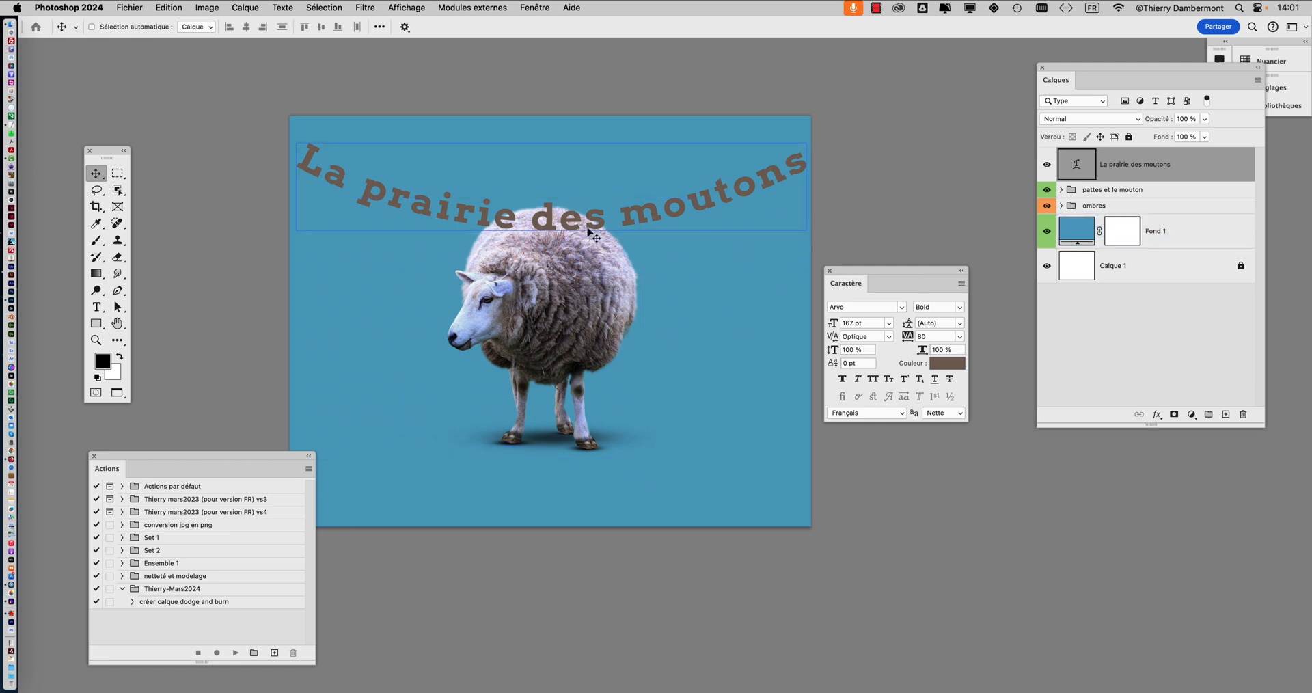
key(super+t)
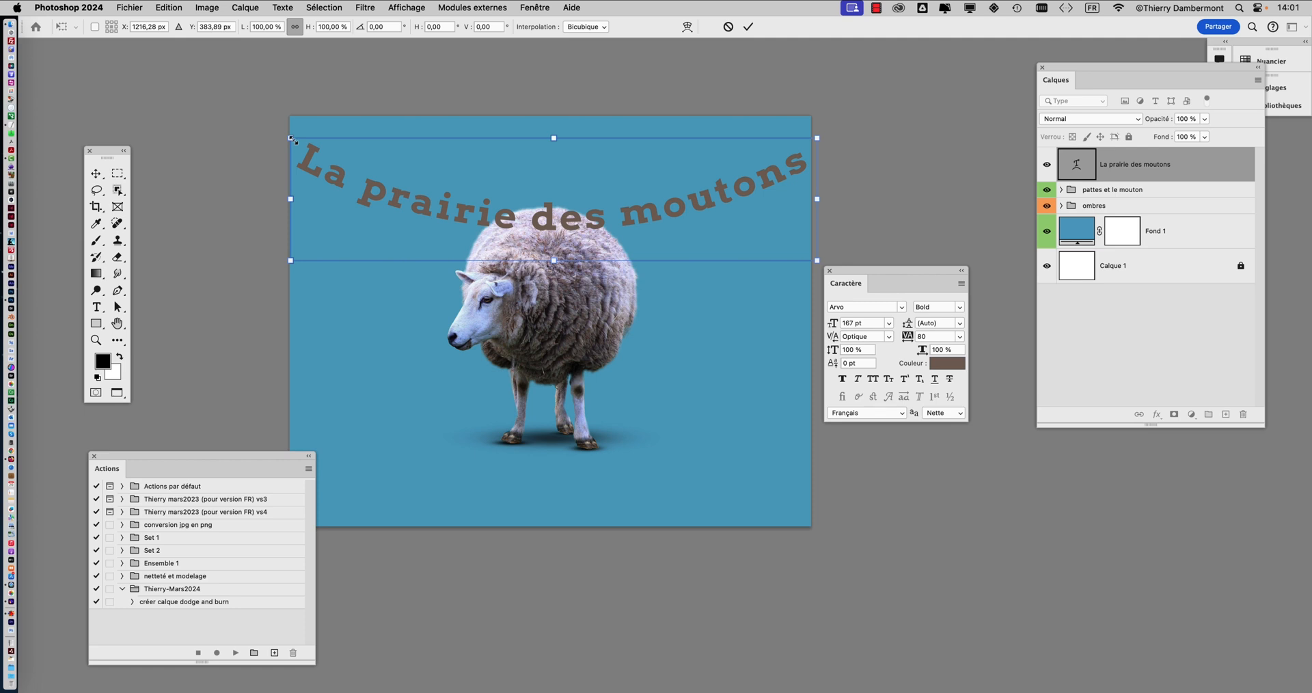
drag(292, 140, 351, 154)
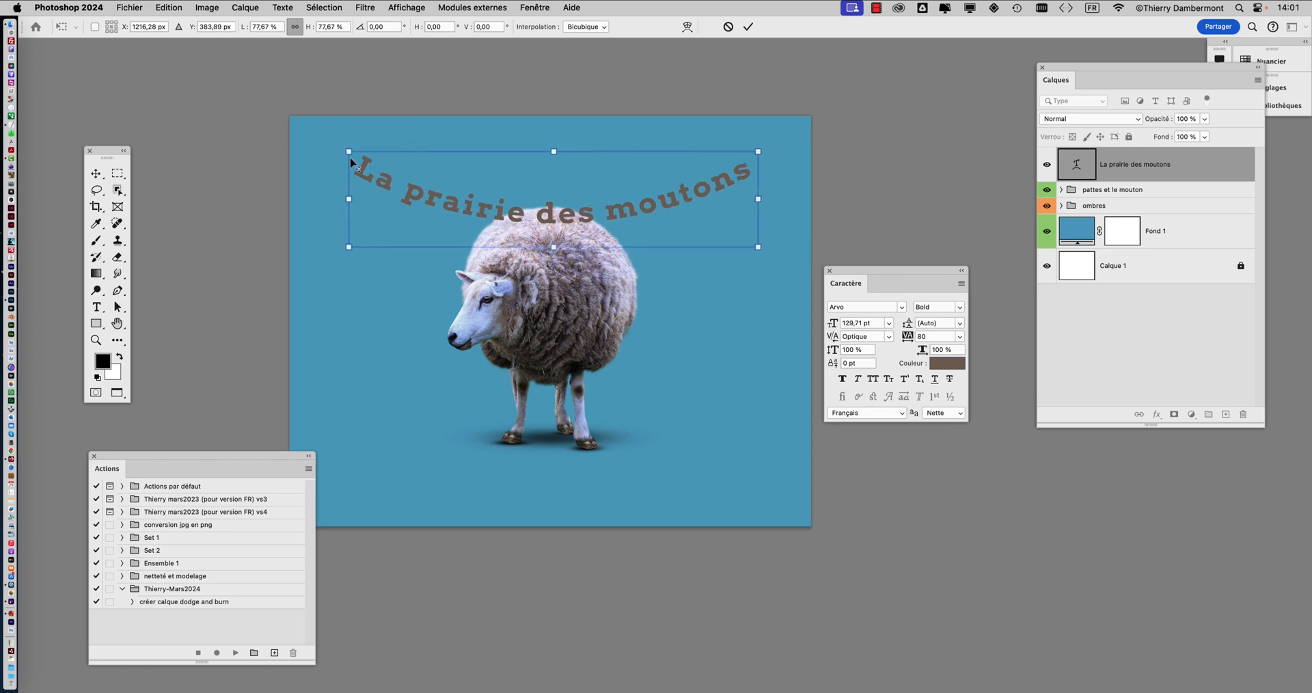
click(747, 28)
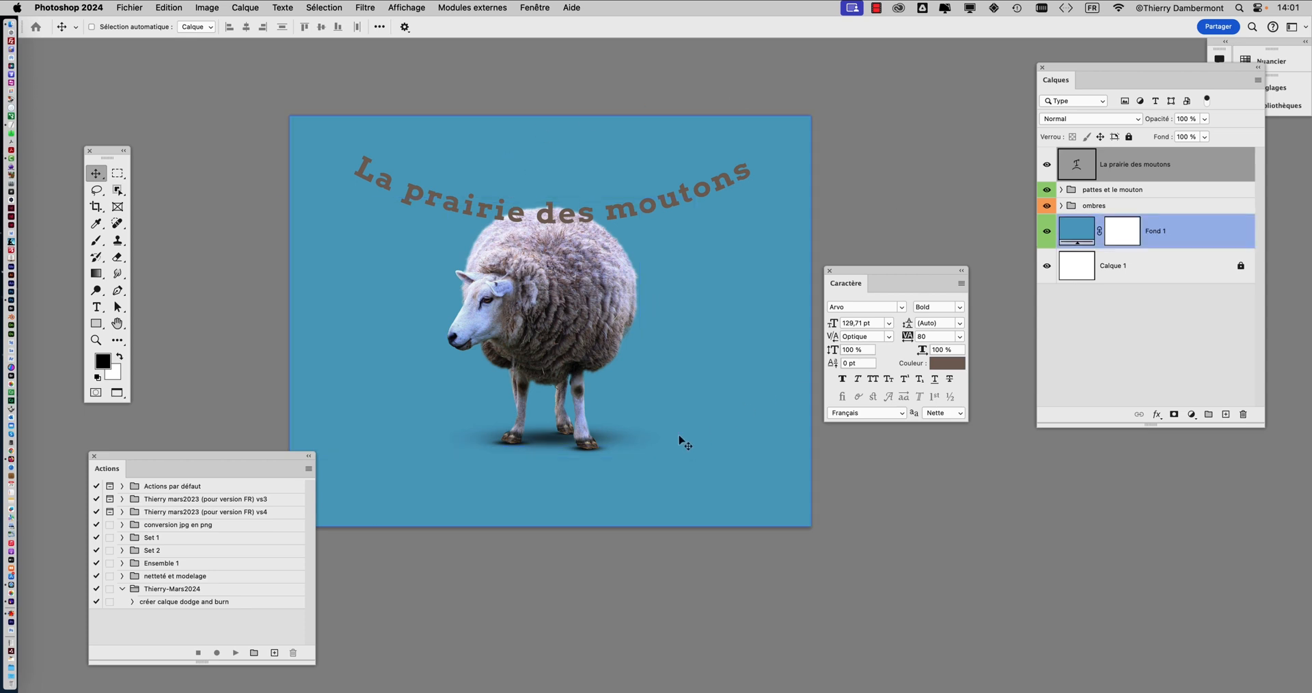
- Extend the canvas above the title and equally on both sides of the image with the Crop tool
scroll(568, 366, down, 1)
scroll(568, 366, down, 3)
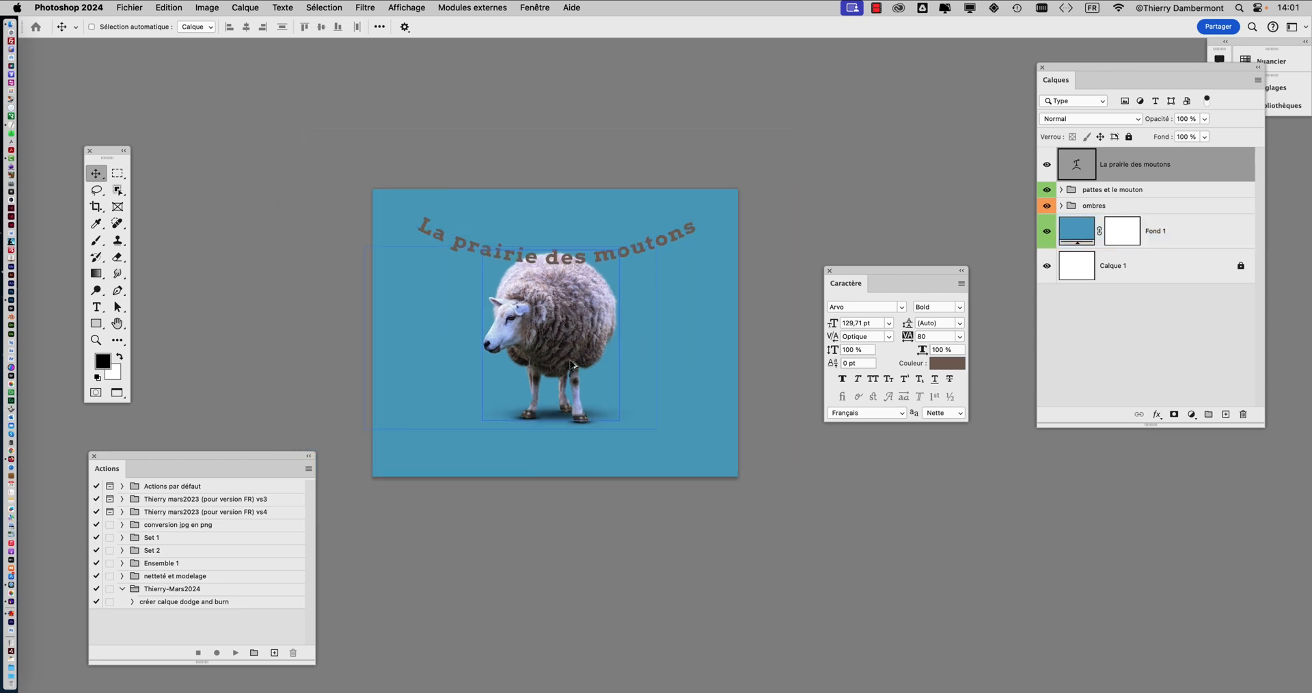
click(103, 207)
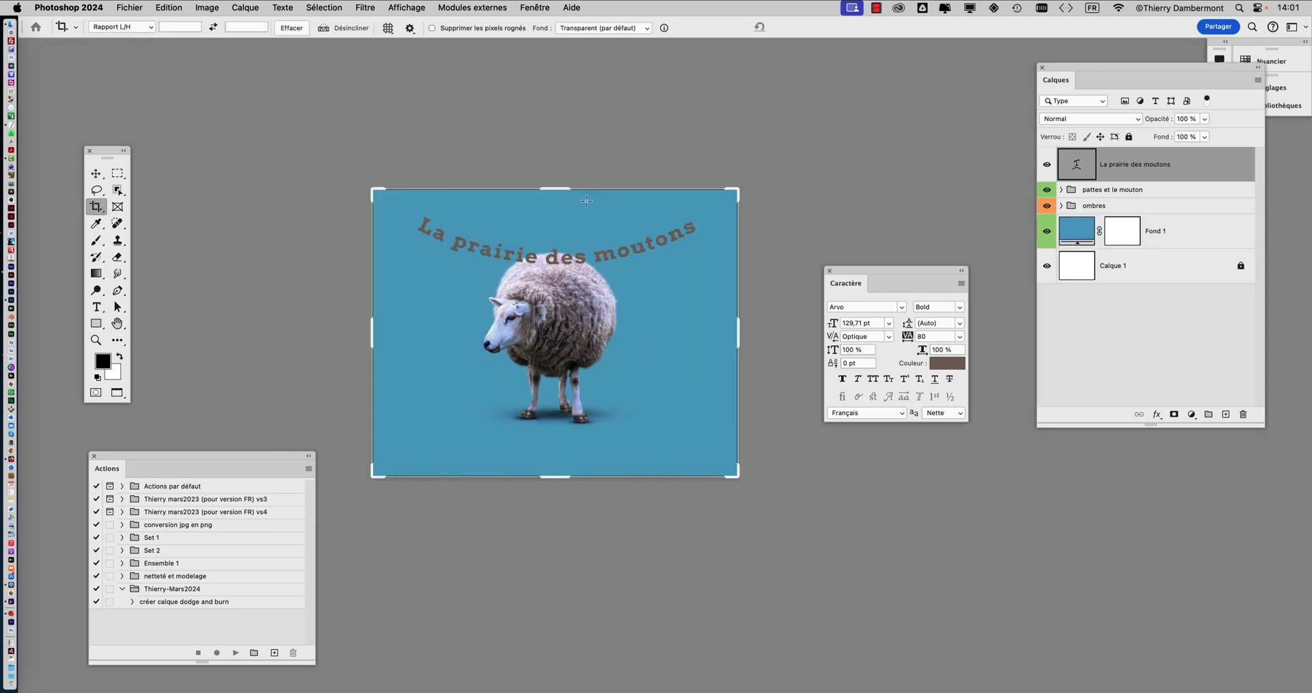
drag(553, 192, 553, 135)
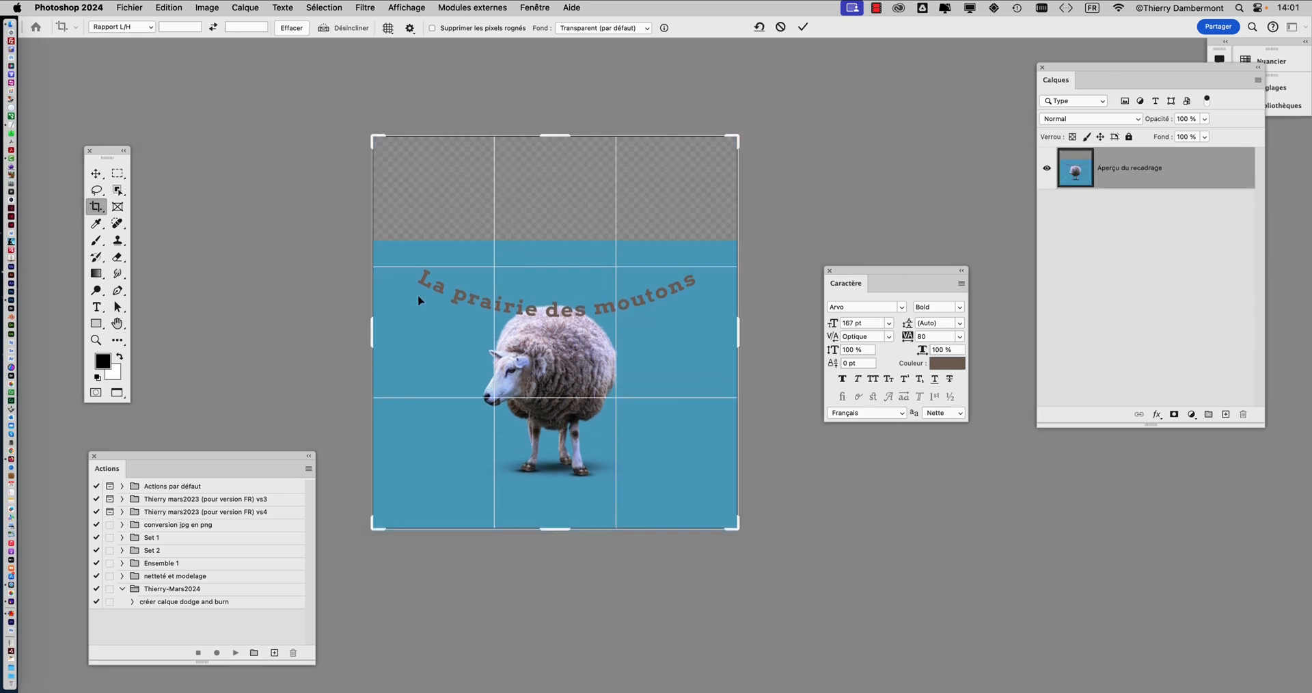
drag(375, 335, 326, 333)
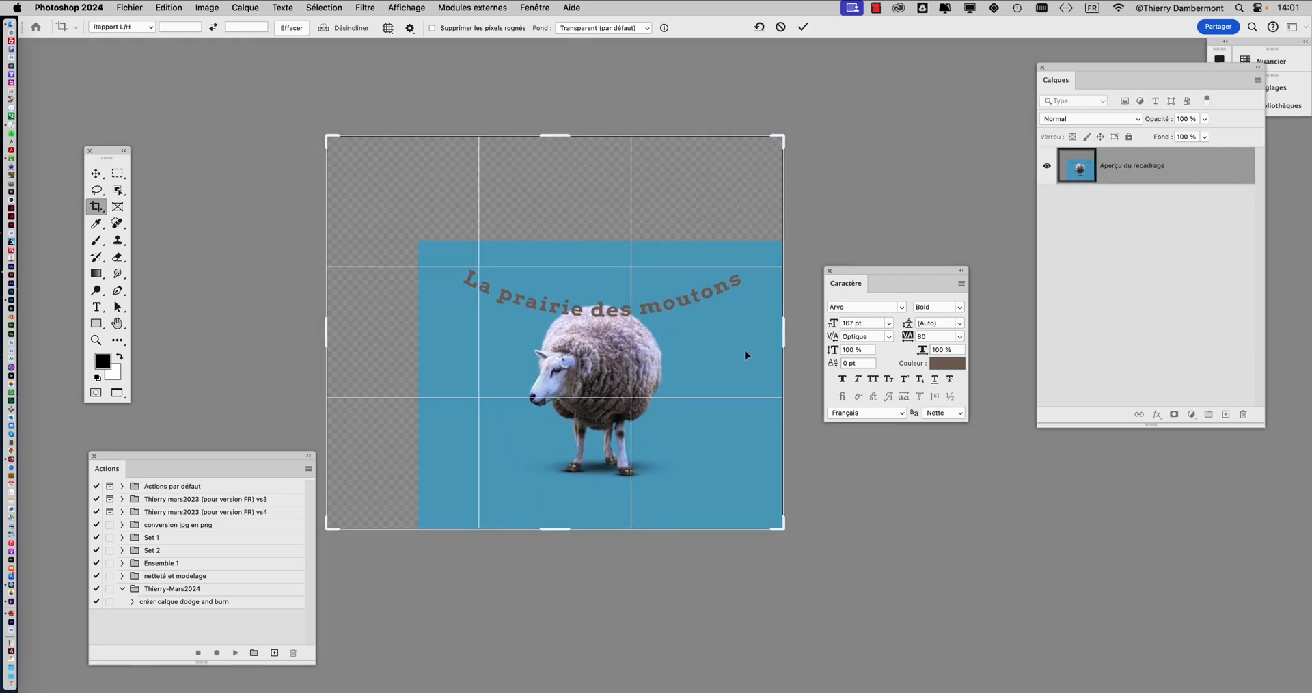
drag(778, 346, 830, 345)
click(802, 28)
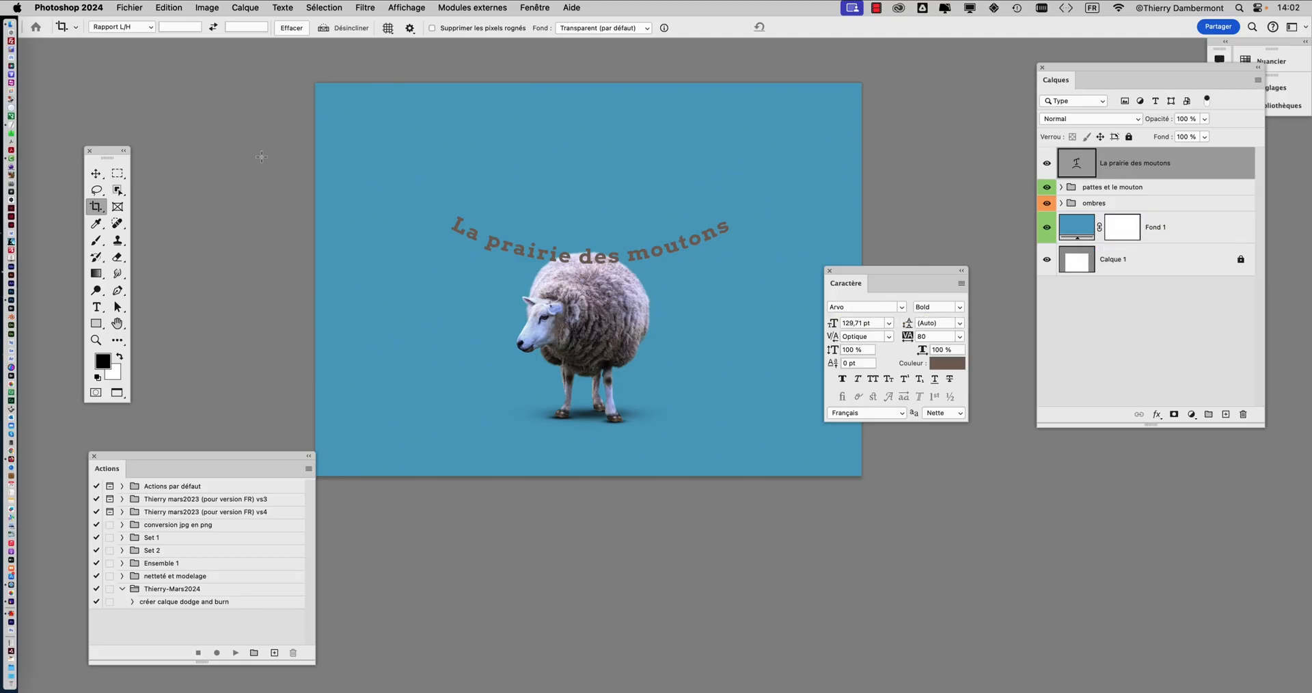
- Enlarge the title text to about 156.54 % around its centre and move it up above the sheep's back
key(super+t)
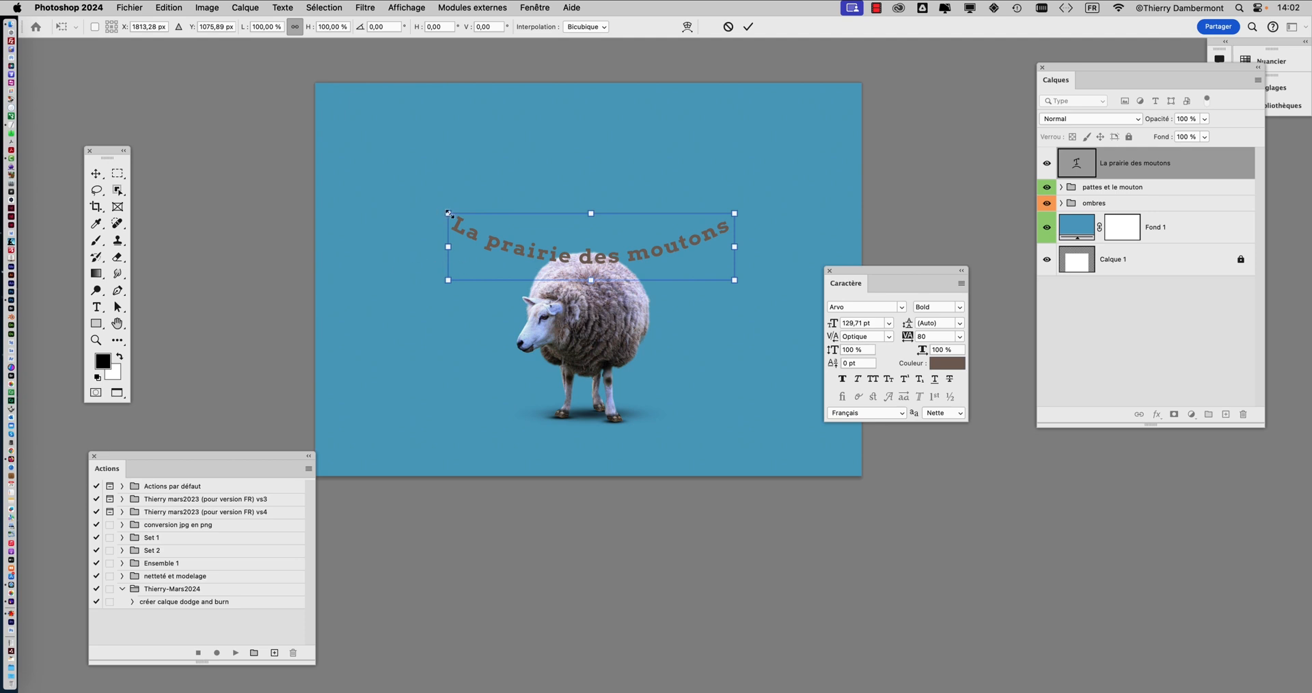
drag(449, 213, 373, 176)
drag(606, 274, 606, 245)
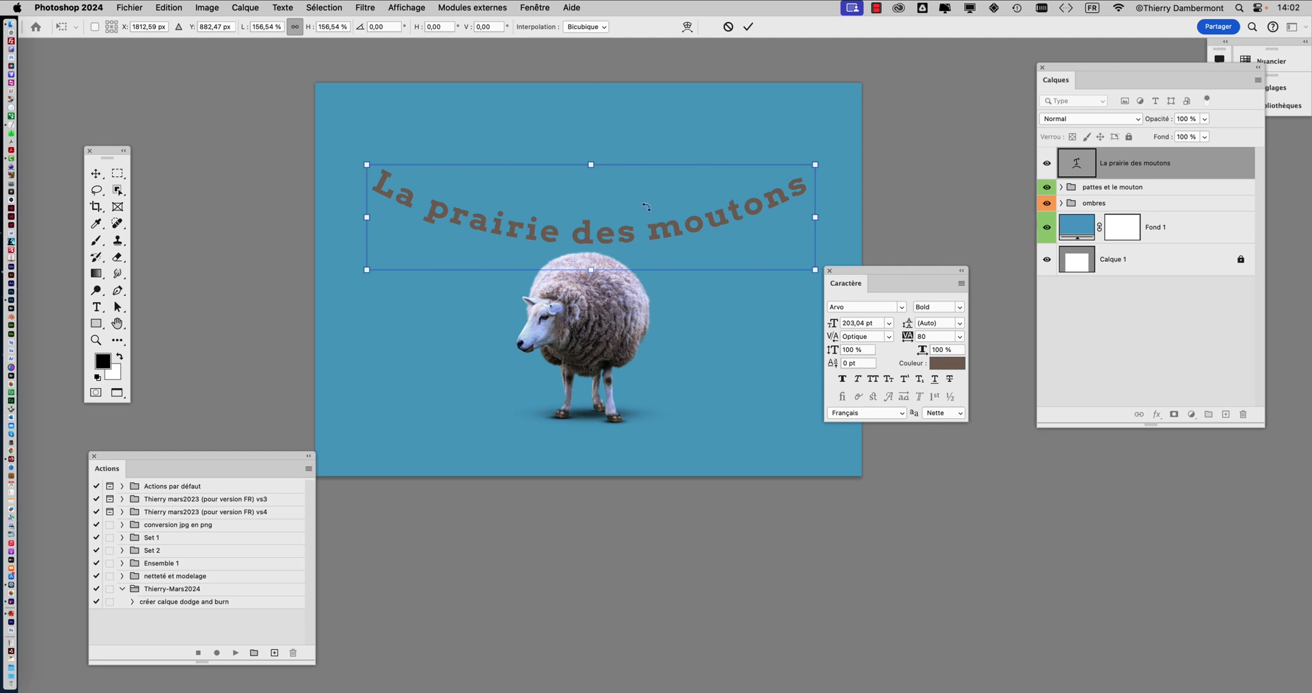
click(748, 26)
key(c)
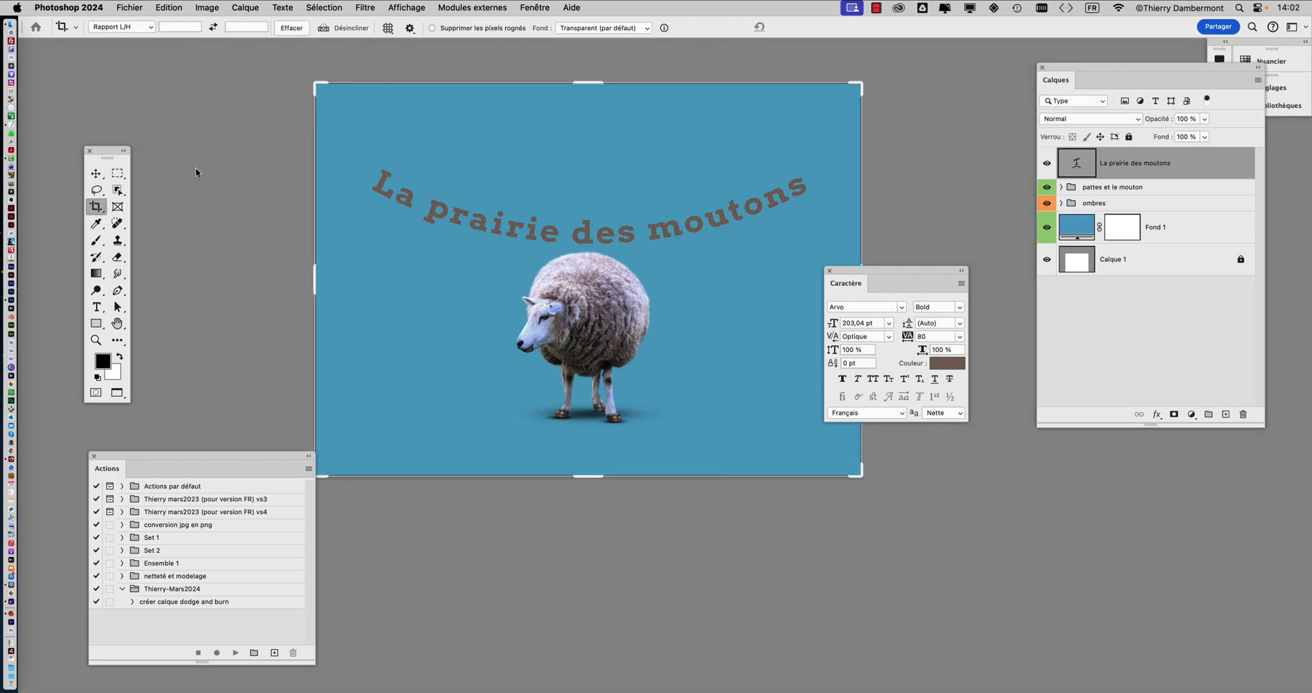
click(95, 174)
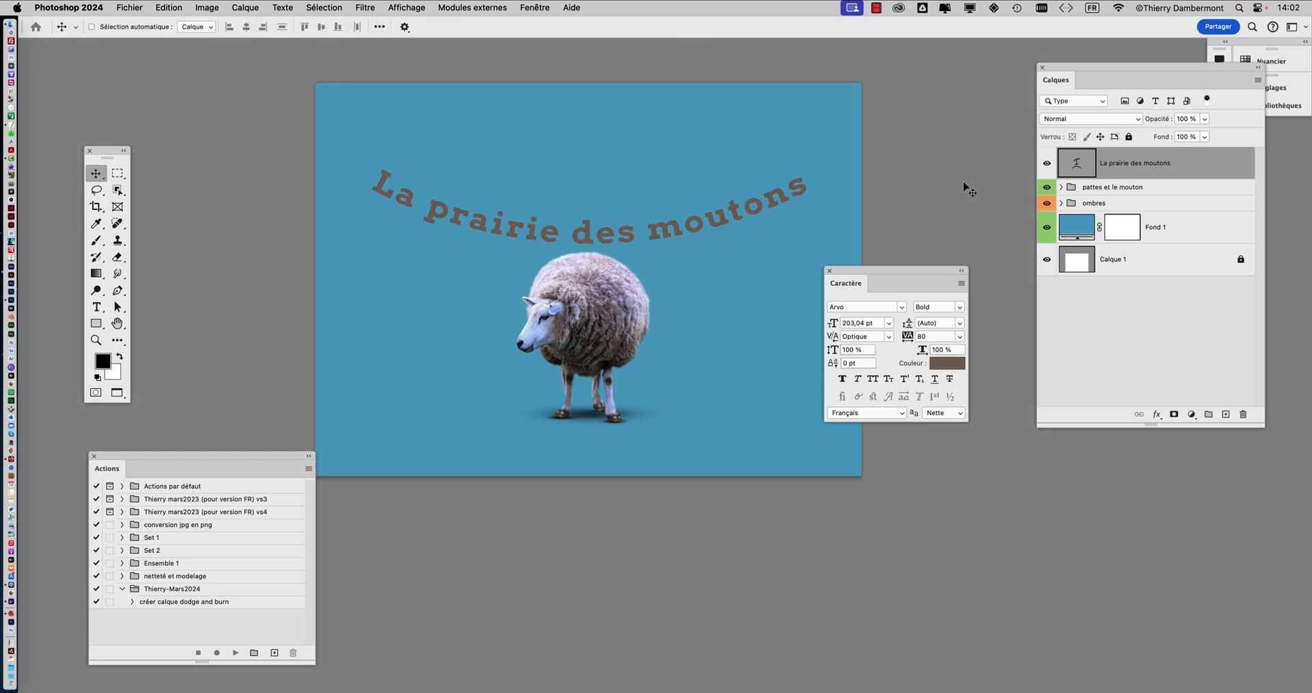
- Save the document as a new version named 4920748-14.psd in the moutons folder, with Maximiser la compatibilité on
click(129, 7)
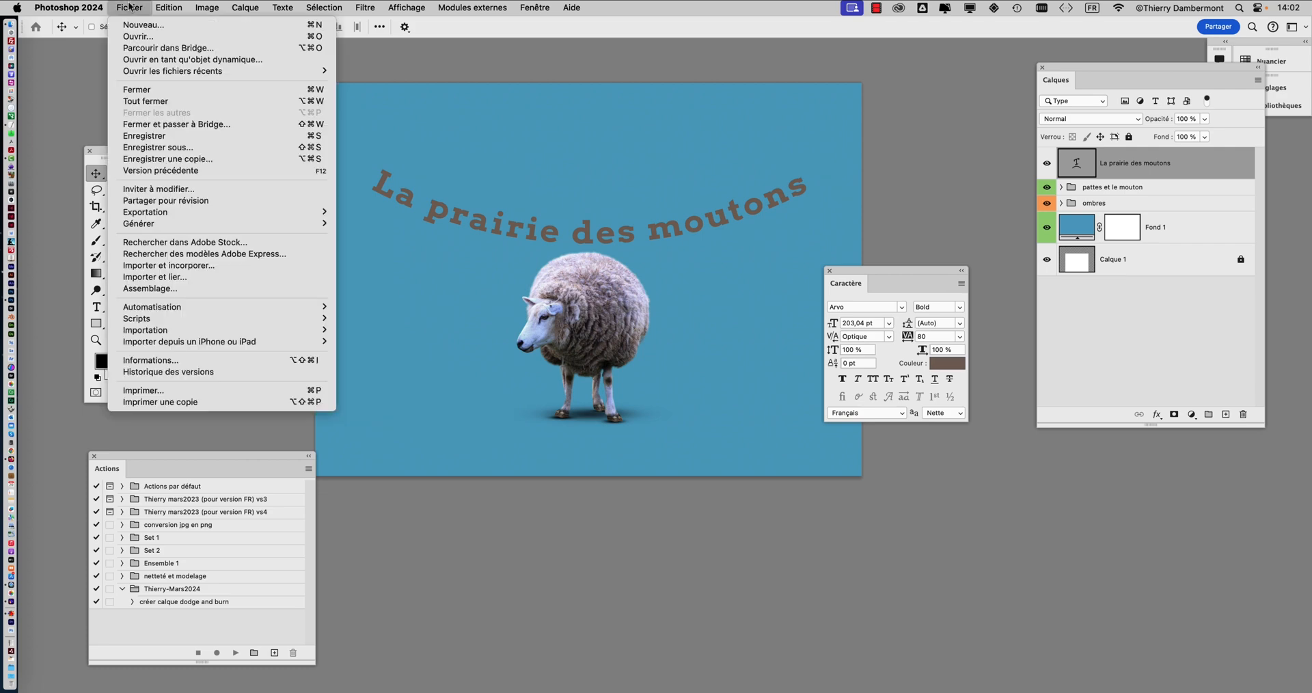
click(196, 148)
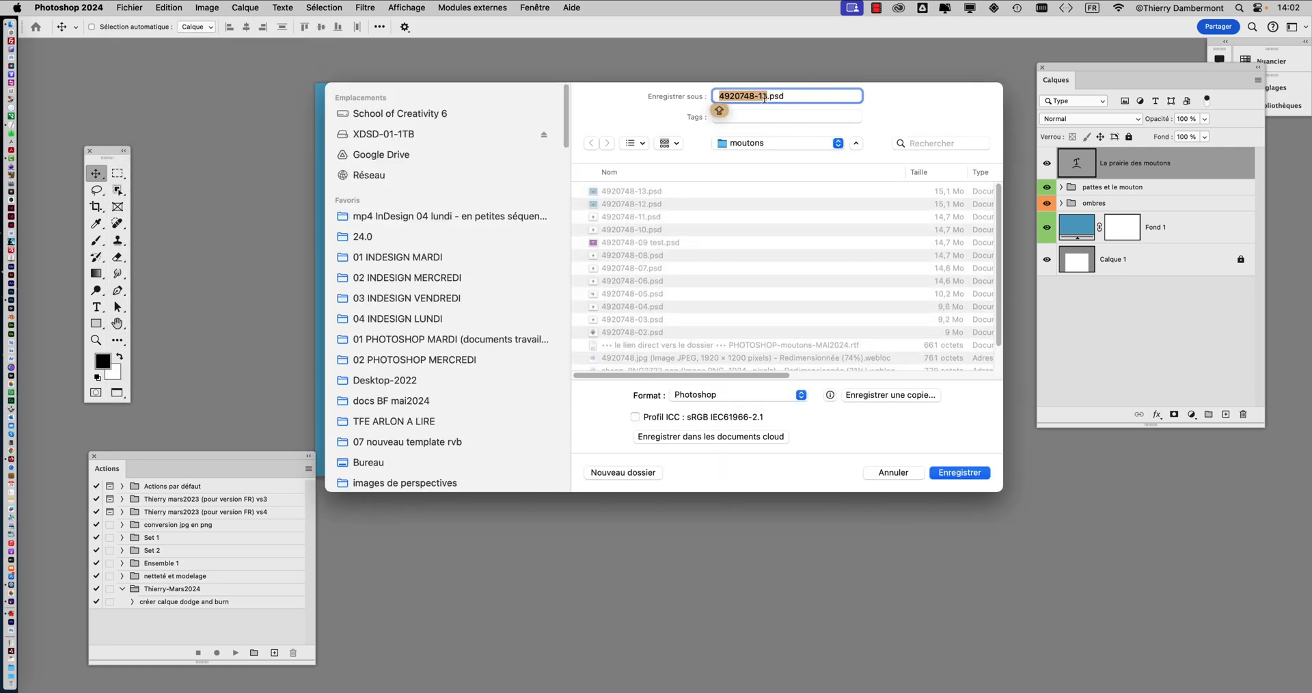
click(766, 97)
drag(766, 98, 762, 97)
text(4)
key(Return)
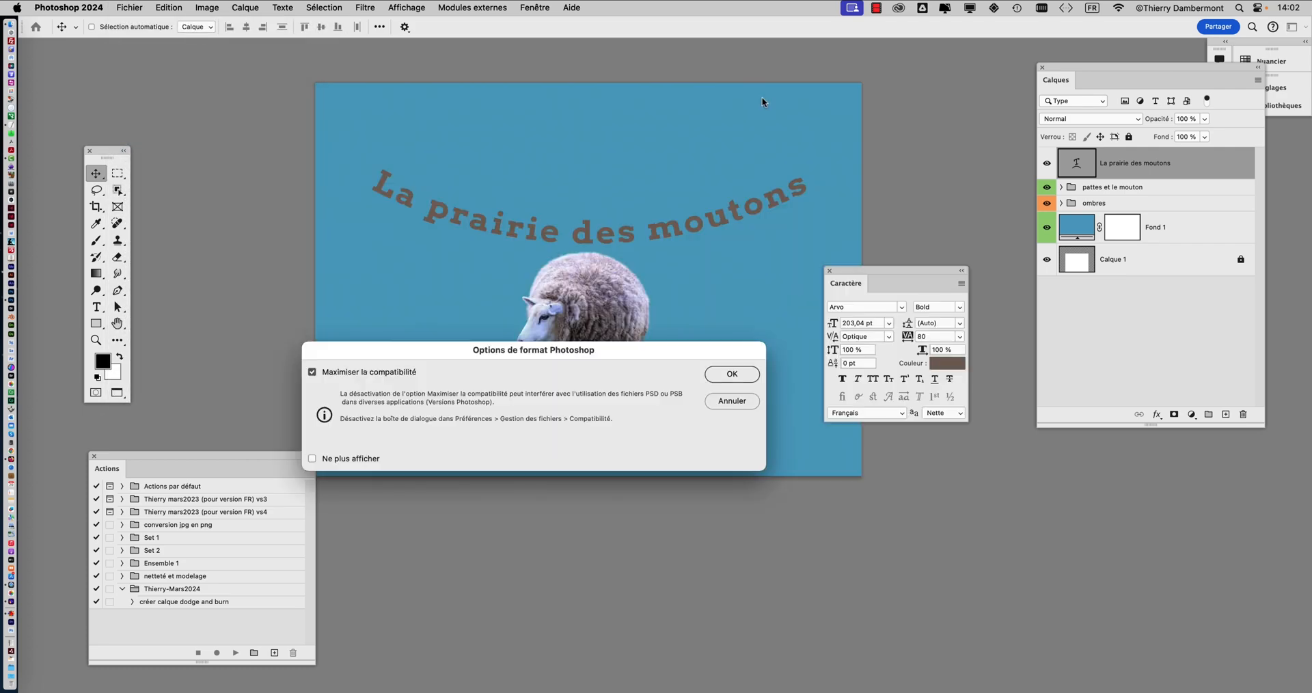
click(728, 375)
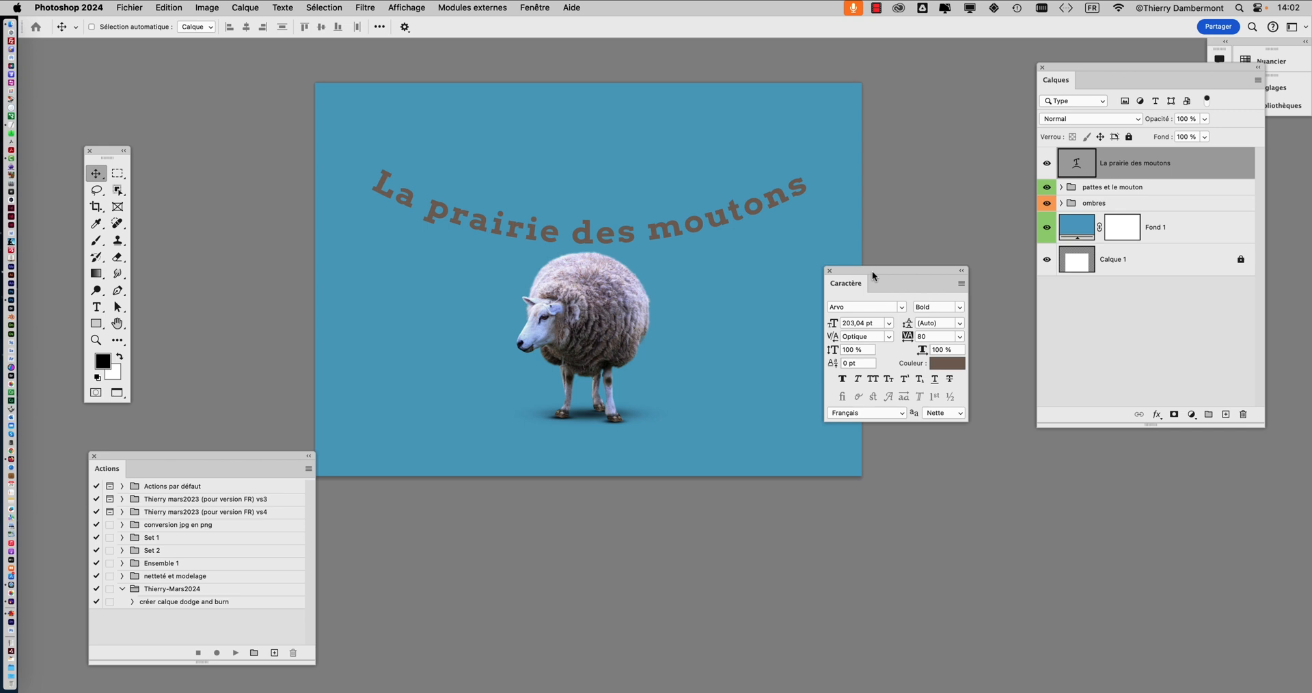
- Show the title and sheep larger, and move the Caractère and Calques panels clear of the lettering
drag(872, 269, 957, 461)
scroll(550, 232, up, 2)
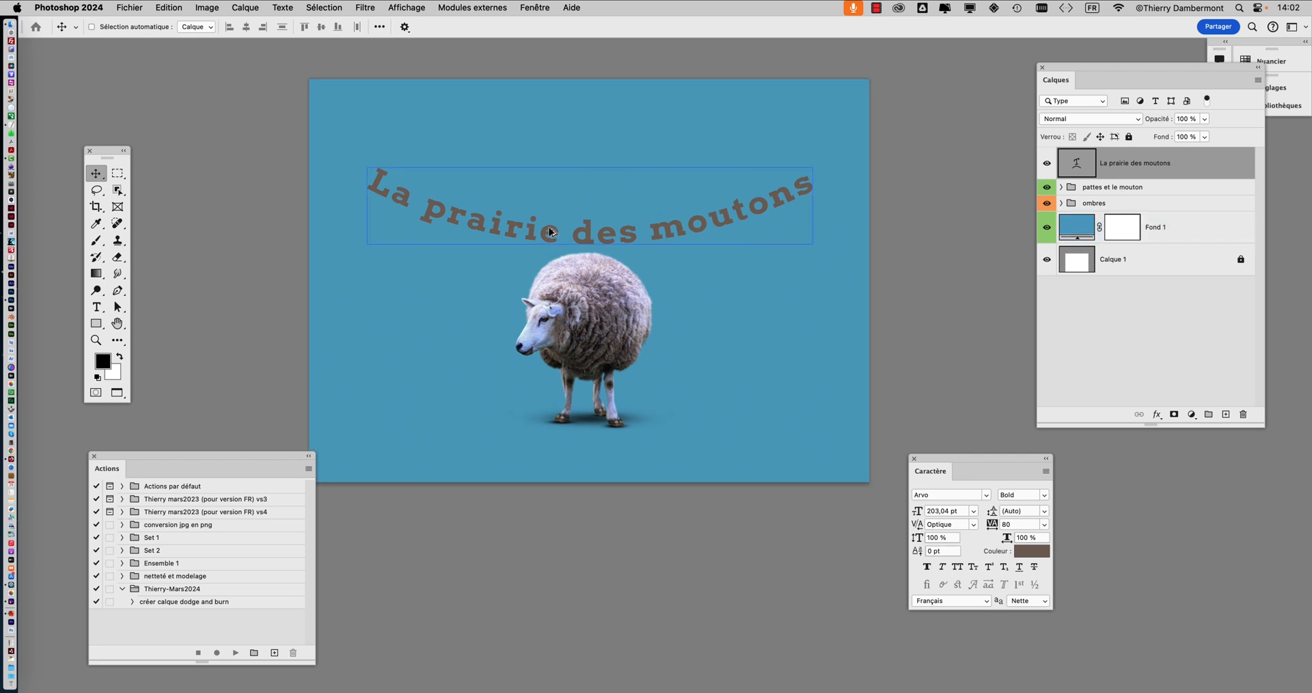
scroll(550, 232, up, 3)
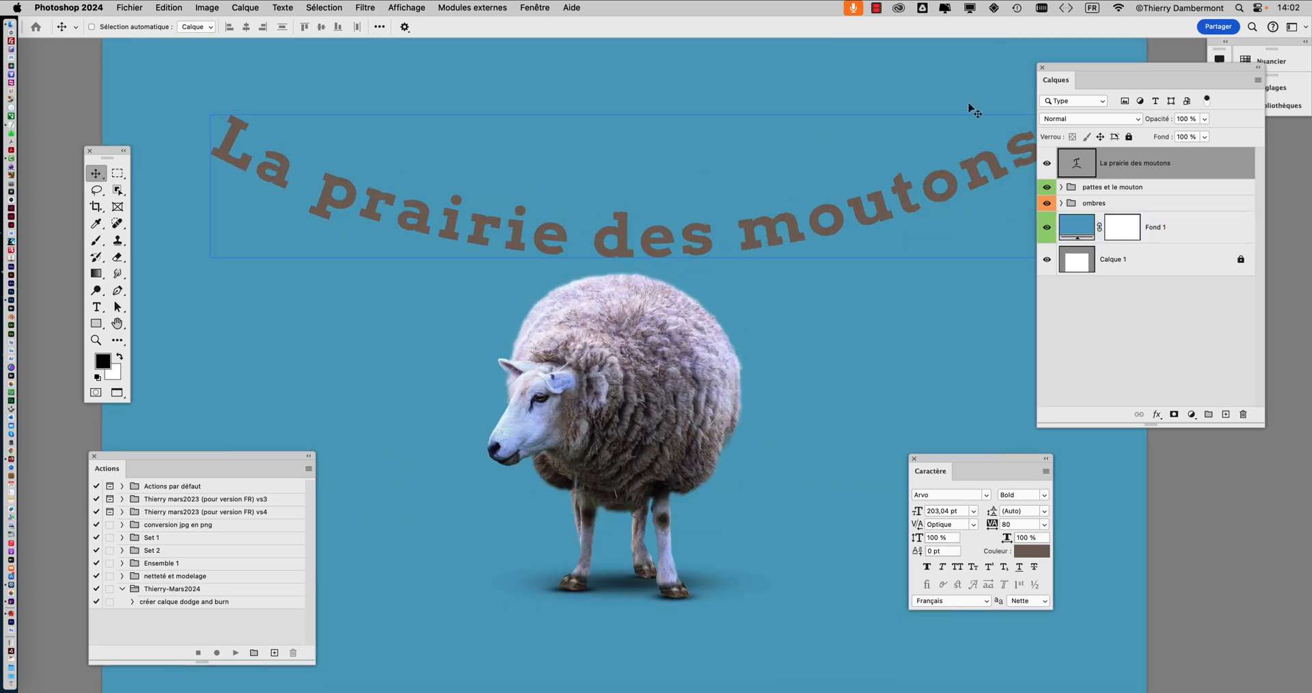
drag(1070, 74, 1137, 175)
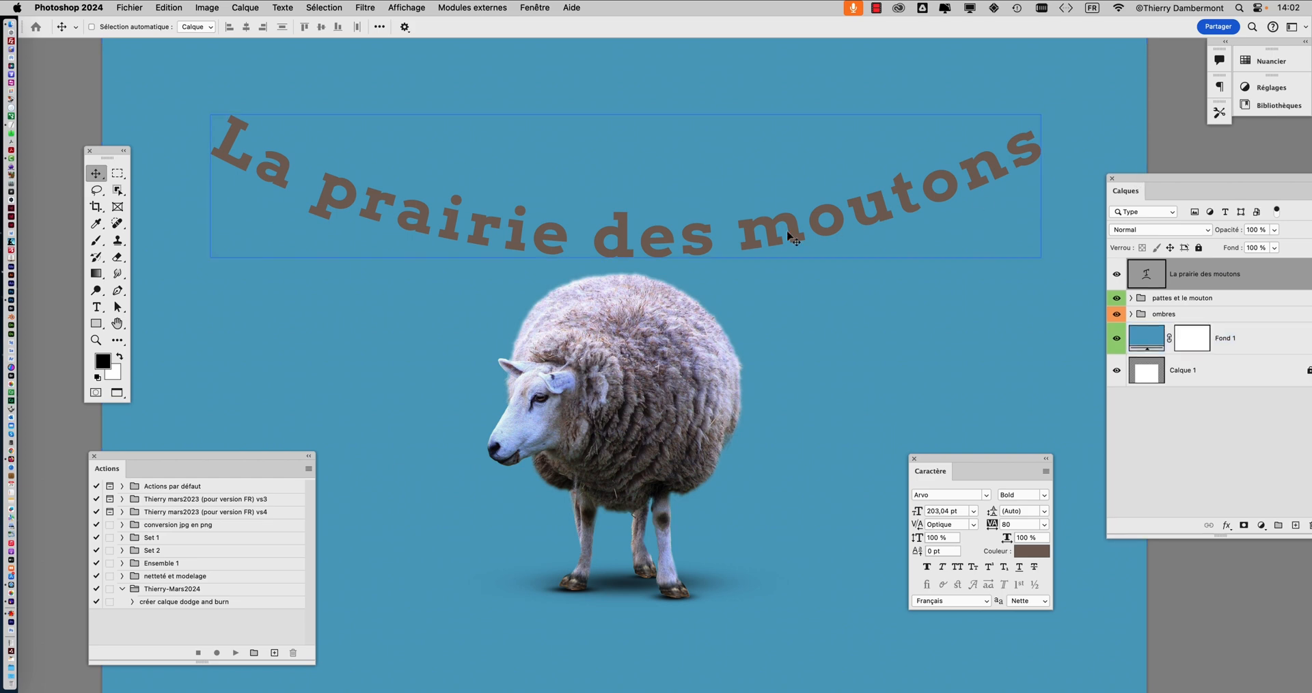
super+click(756, 284)
scroll(678, 284, down, 3)
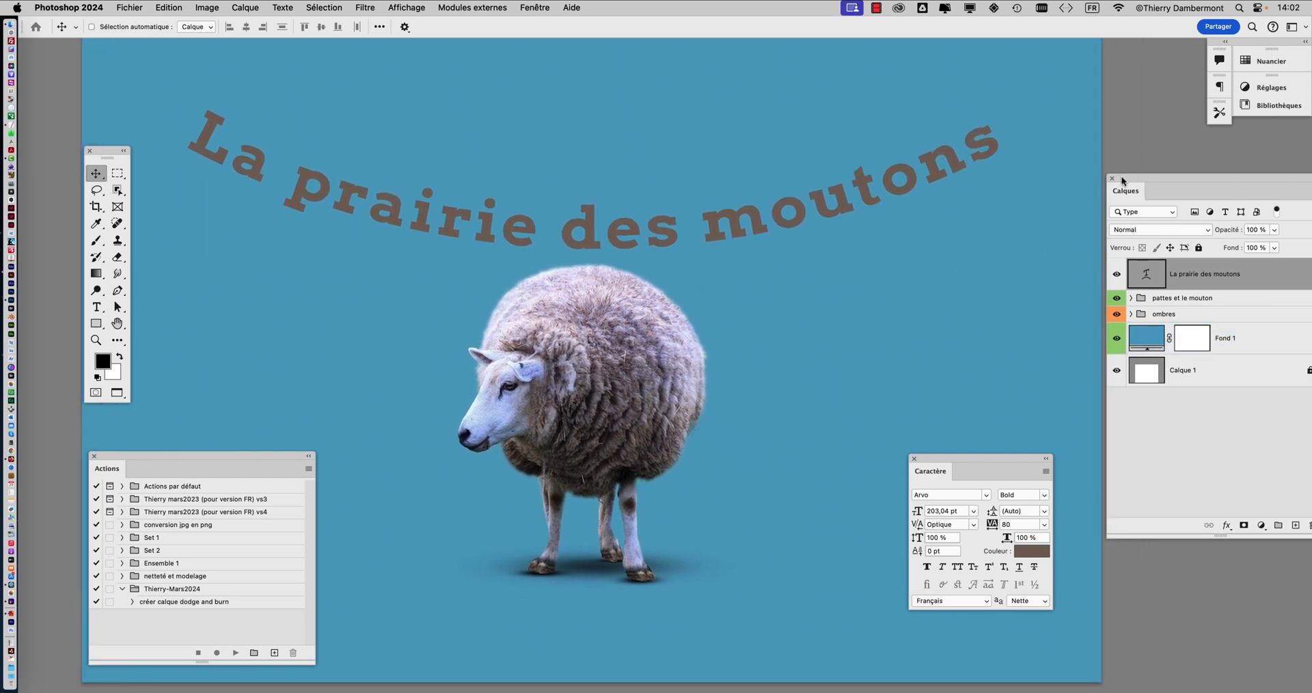
drag(1122, 181, 1087, 166)
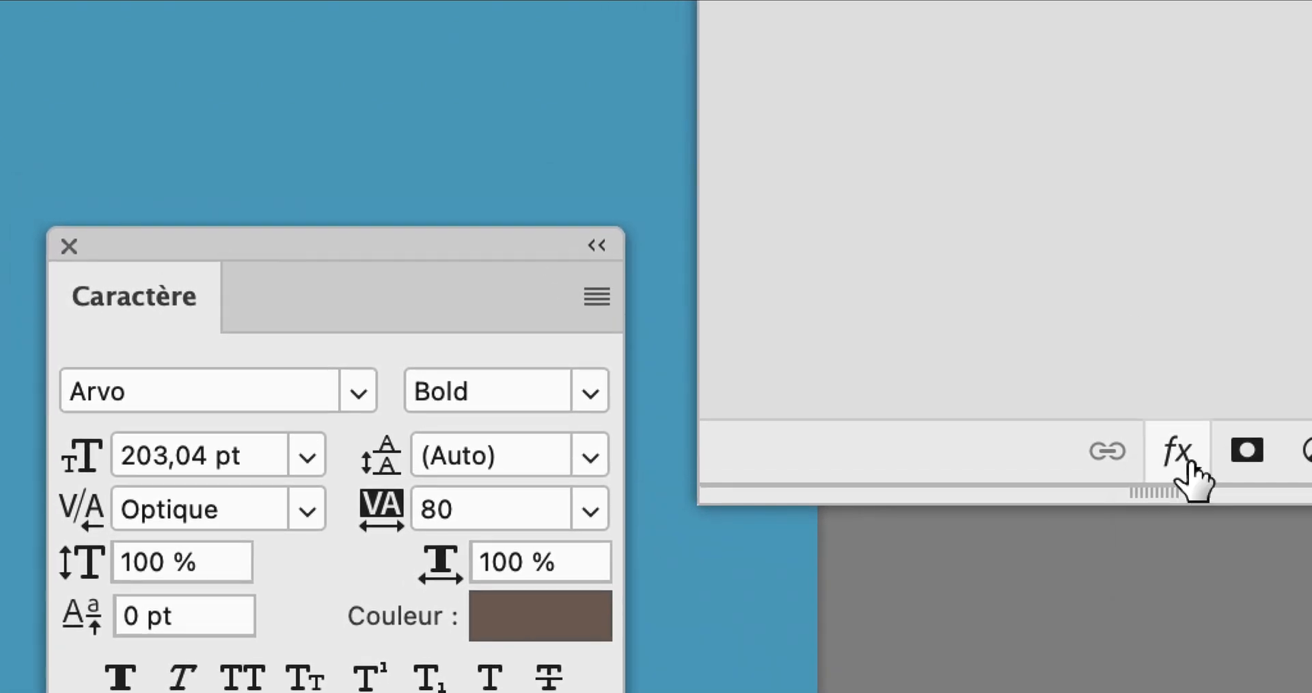
click(1187, 464)
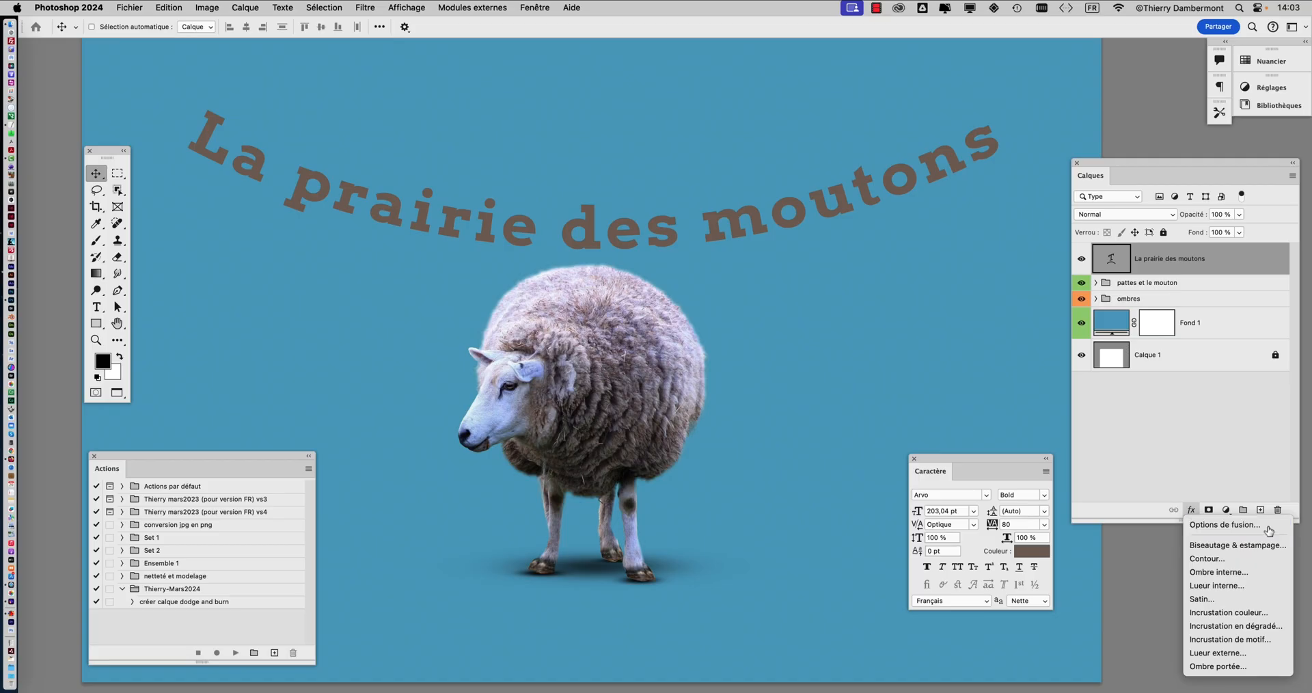
click(1266, 526)
click(1186, 71)
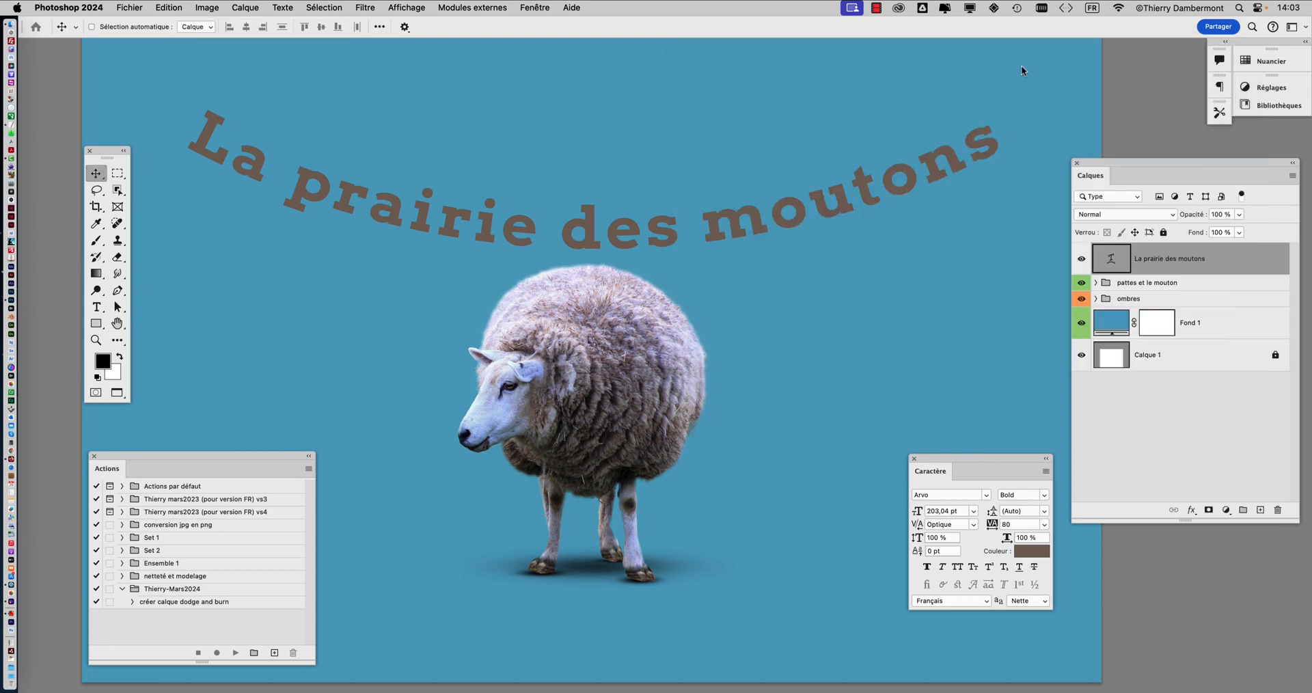
- Open the blending options (Options de fusion) of the title layer and shift the Style de calque dialog slightly aside
click(244, 8)
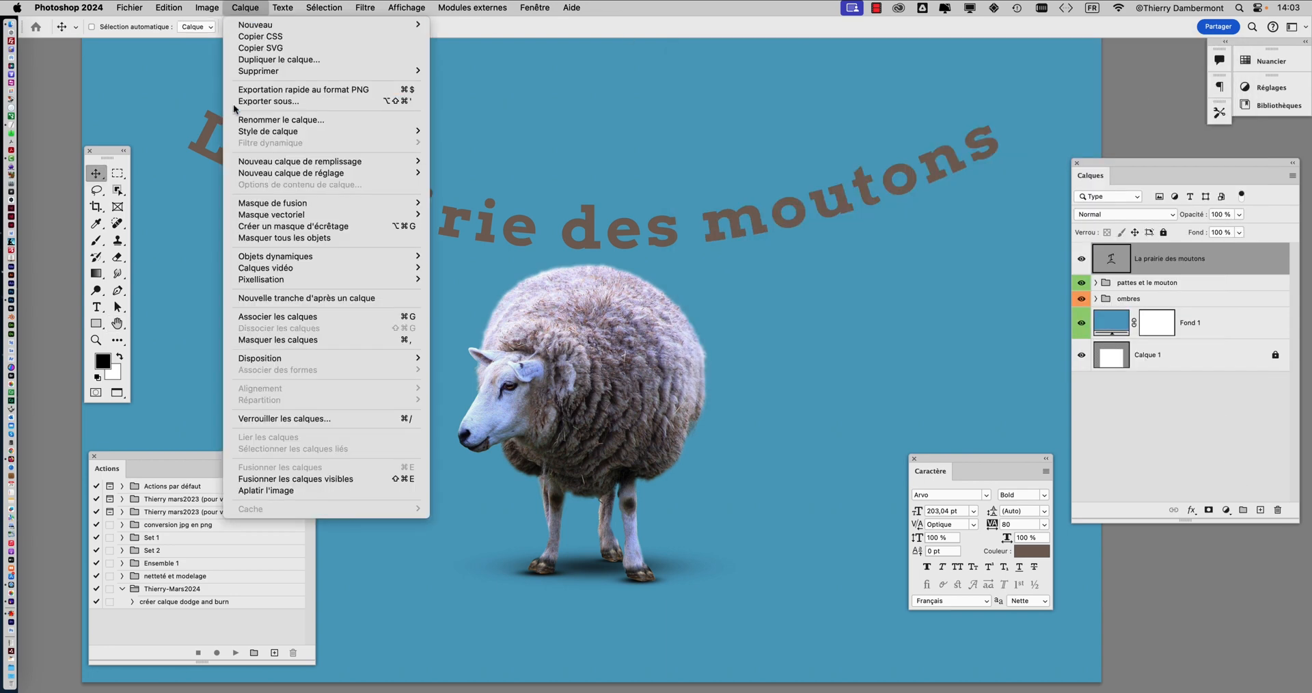
mouse_move(241, 132)
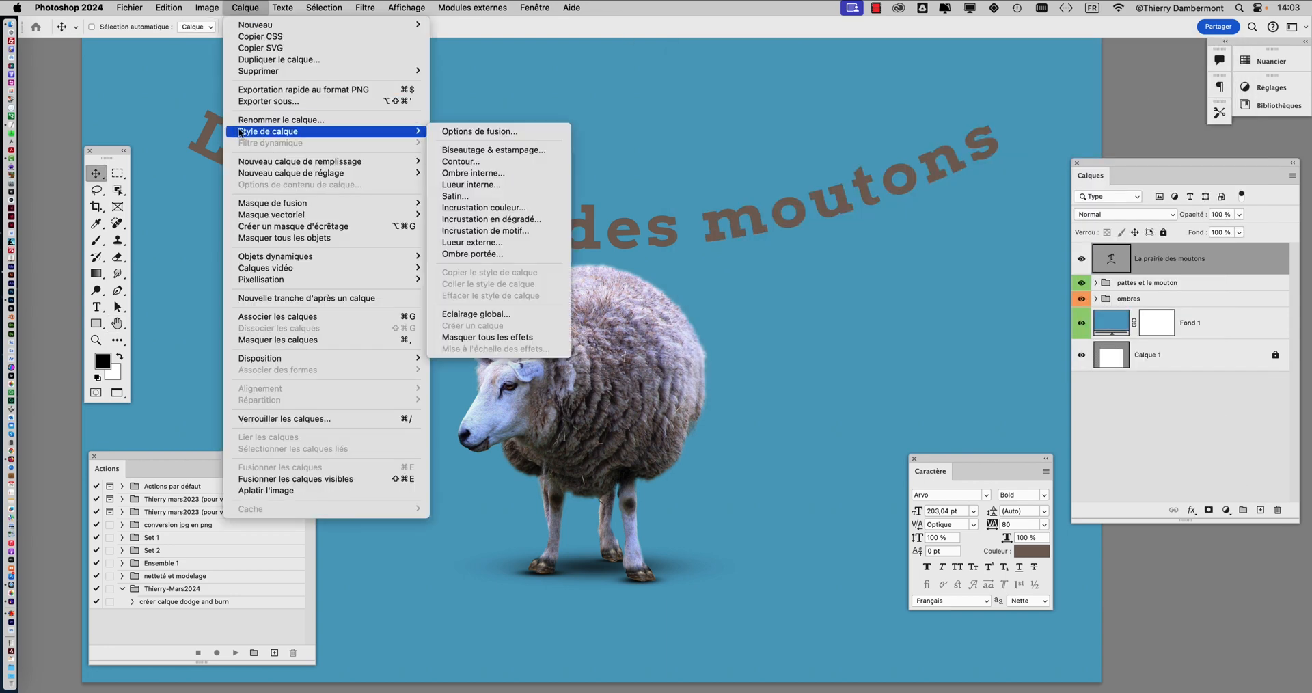
click(473, 131)
drag(804, 49, 835, 48)
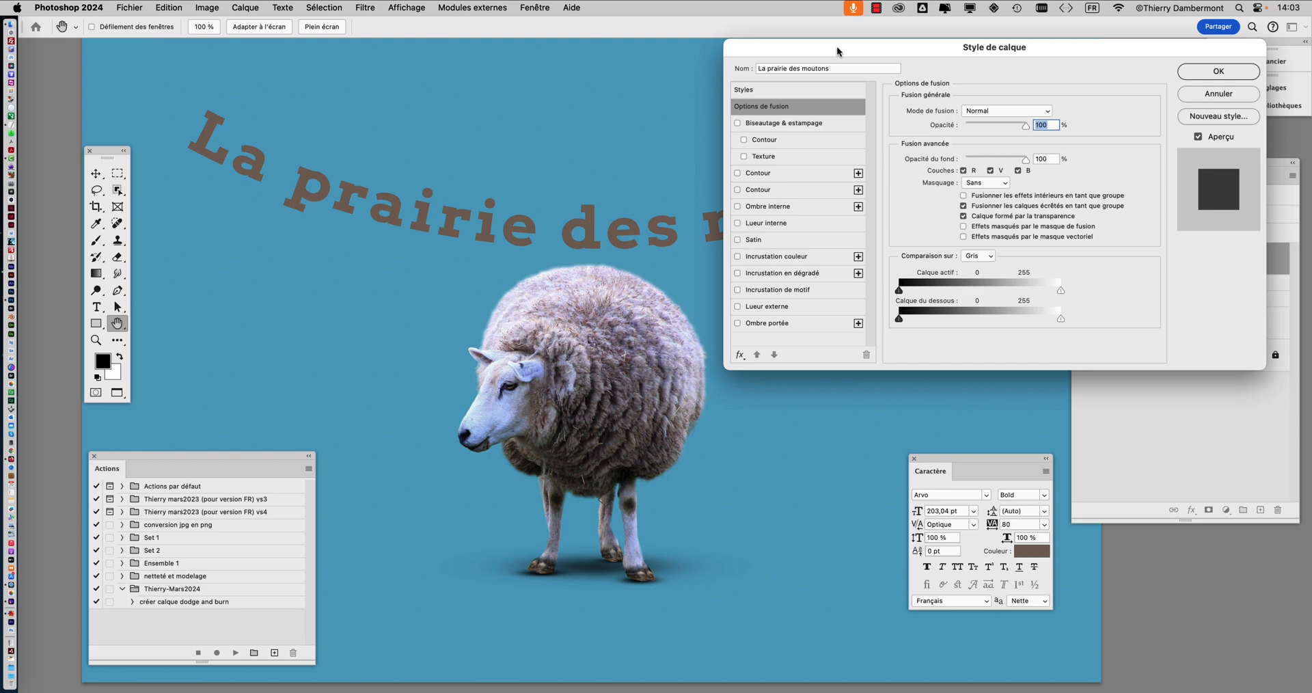
drag(846, 52, 854, 64)
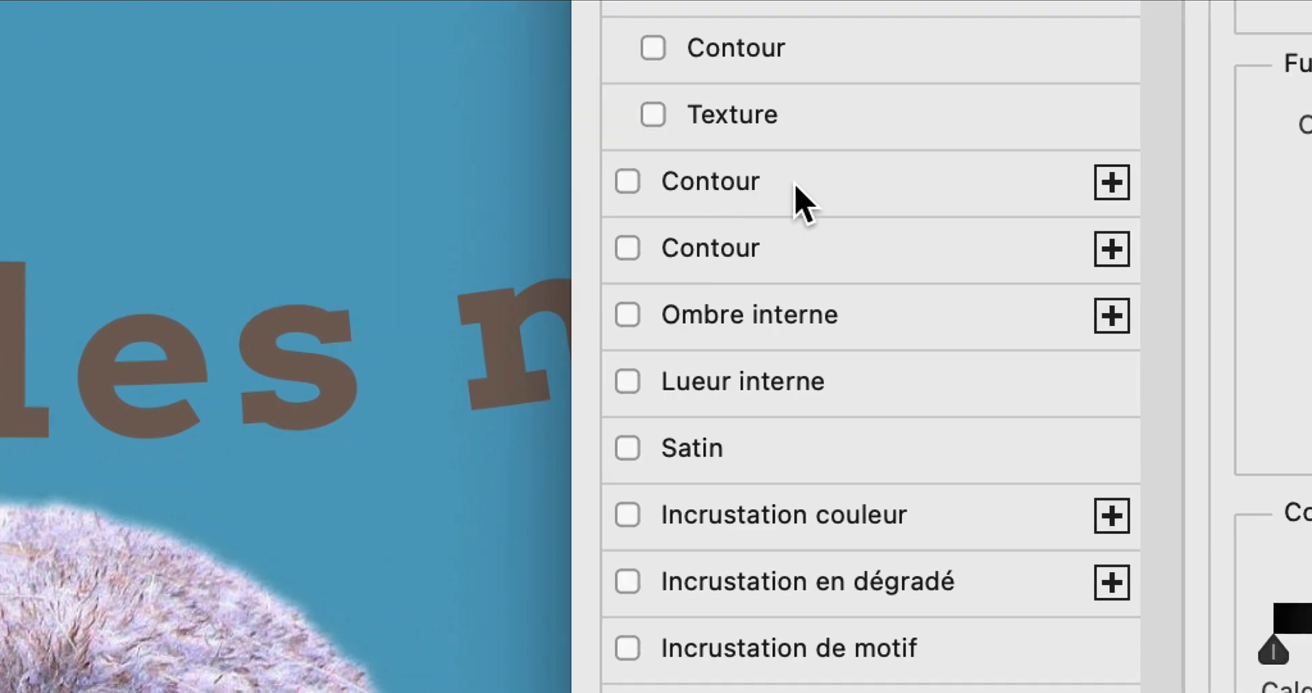
- Delete the duplicate Contour effect from the layer style list and enable the remaining Contour on the title
click(889, 189)
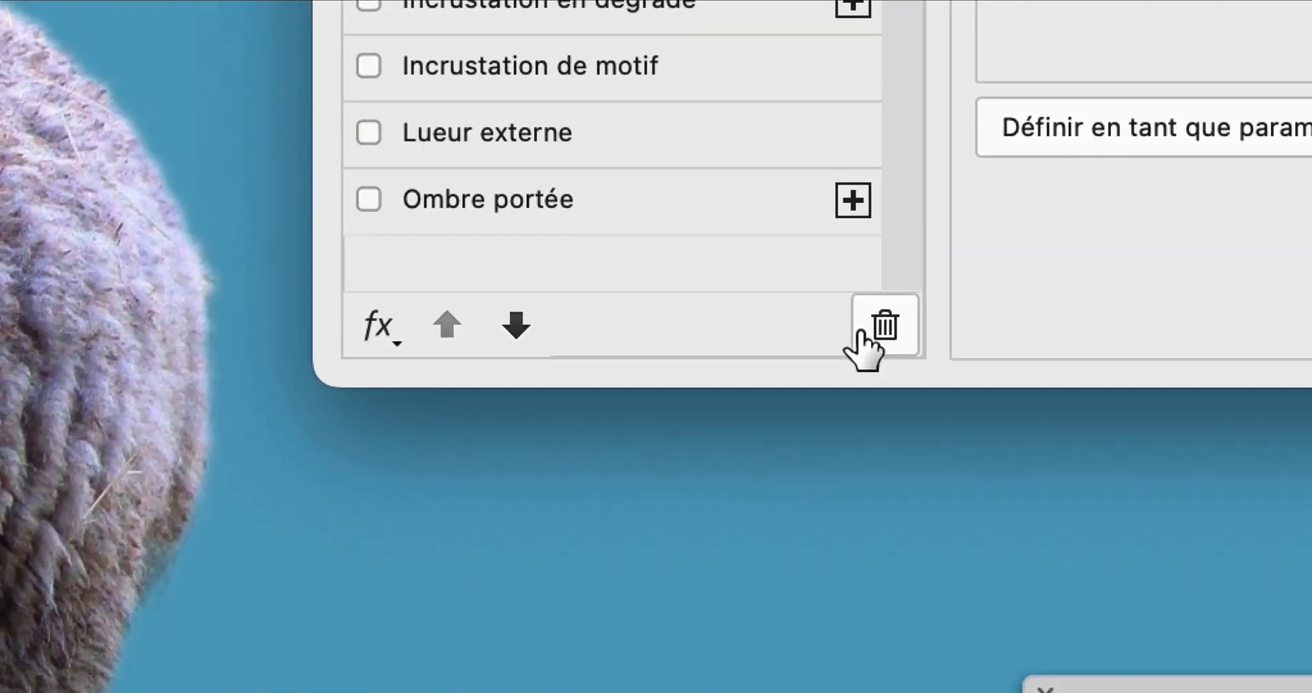
click(1020, 692)
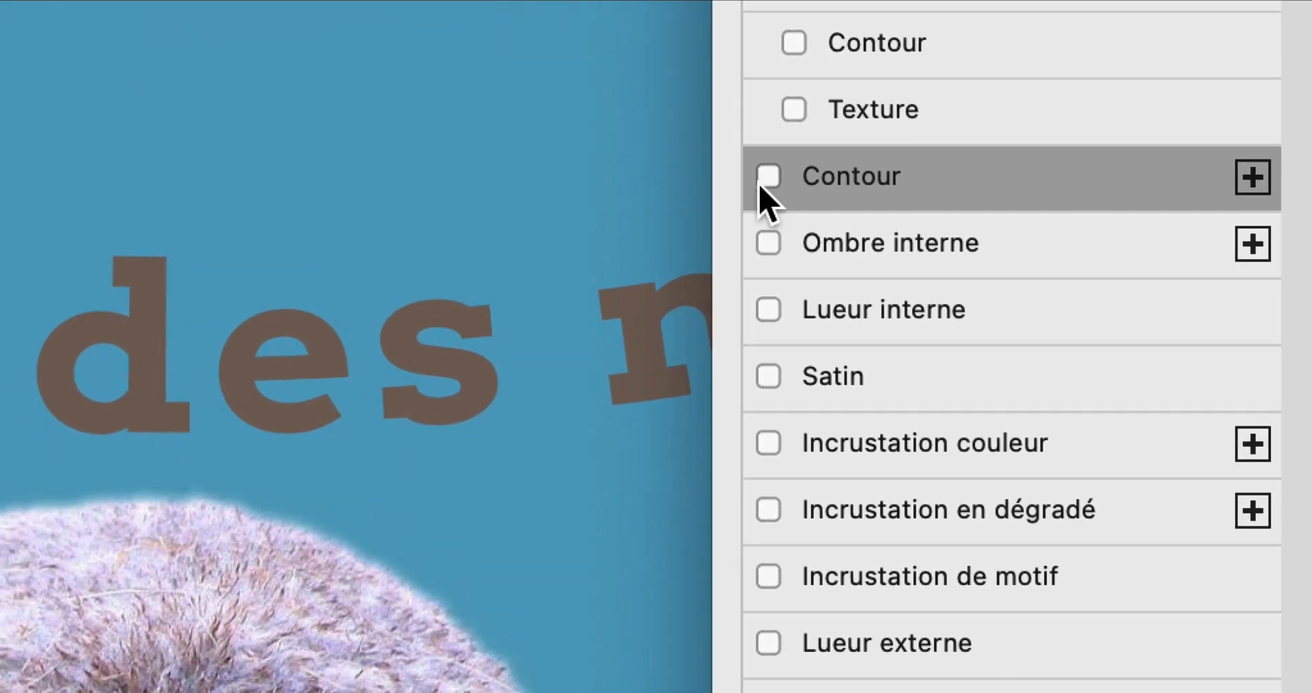
click(681, 291)
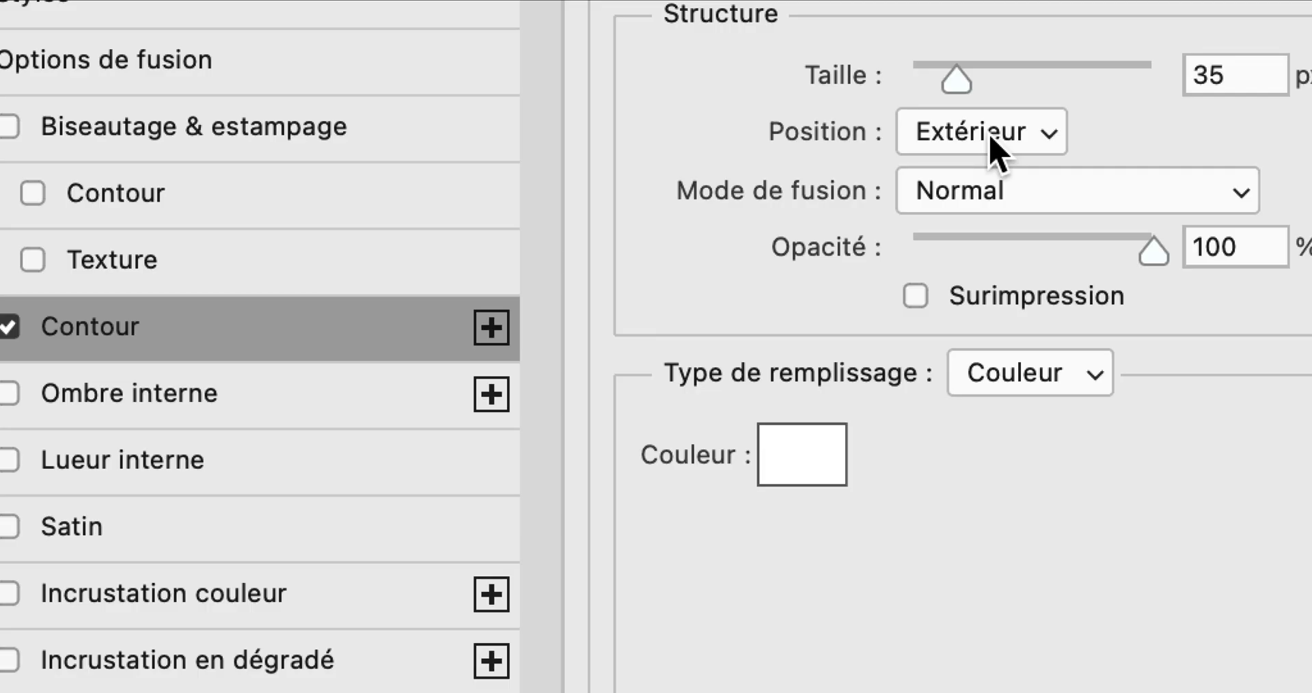
- Set the title's Contour position to Intérieur and reduce its size to 6 px
click(990, 136)
click(984, 188)
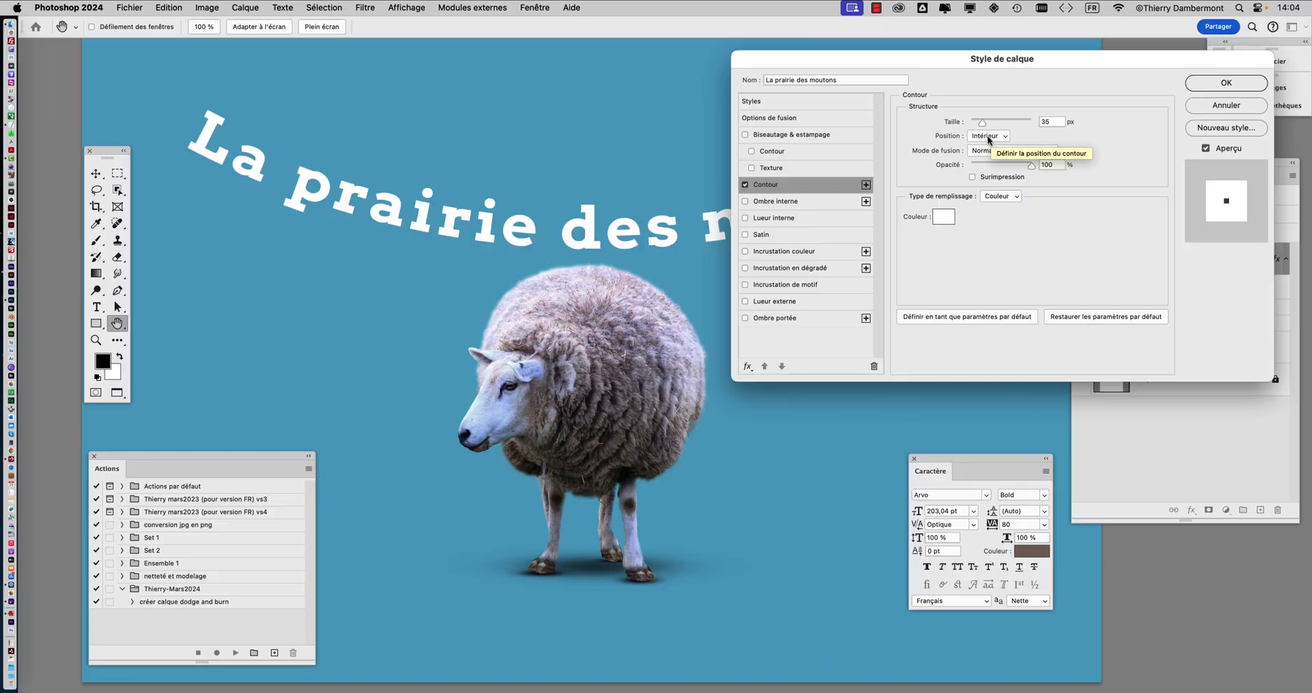
drag(979, 121, 850, 152)
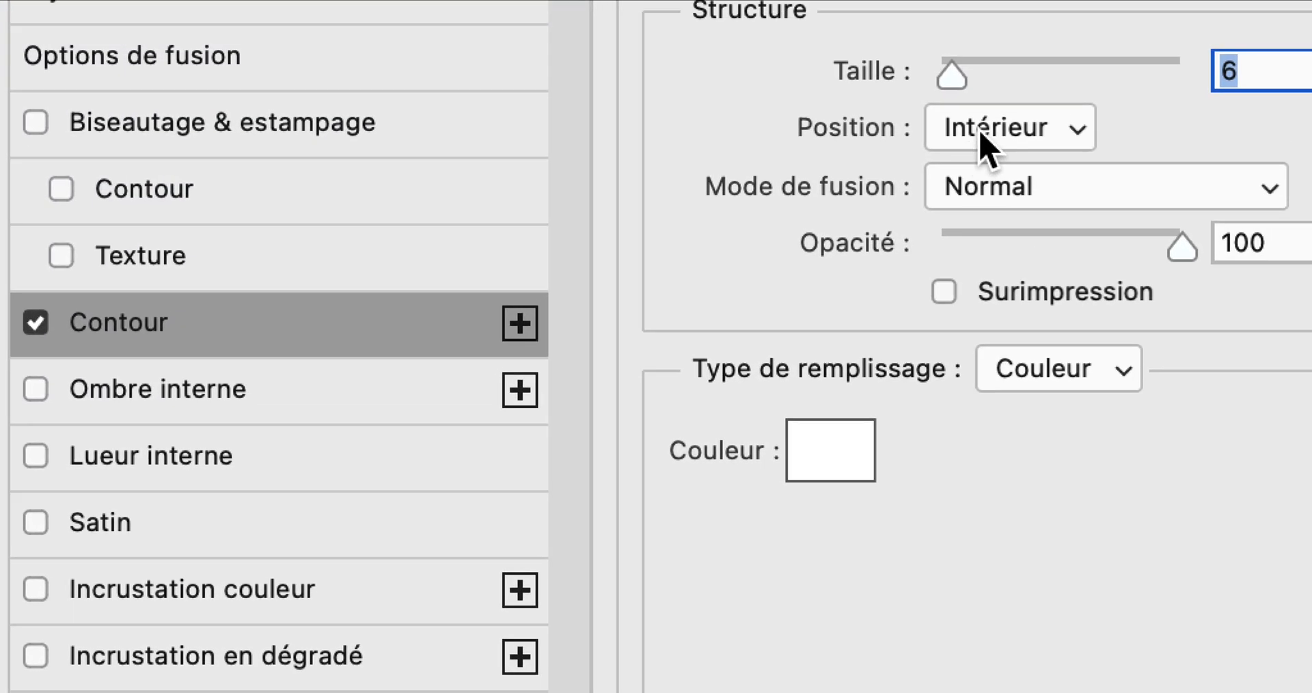
- Set the Contour position to Centre and adjust its size to 18 px
click(984, 305)
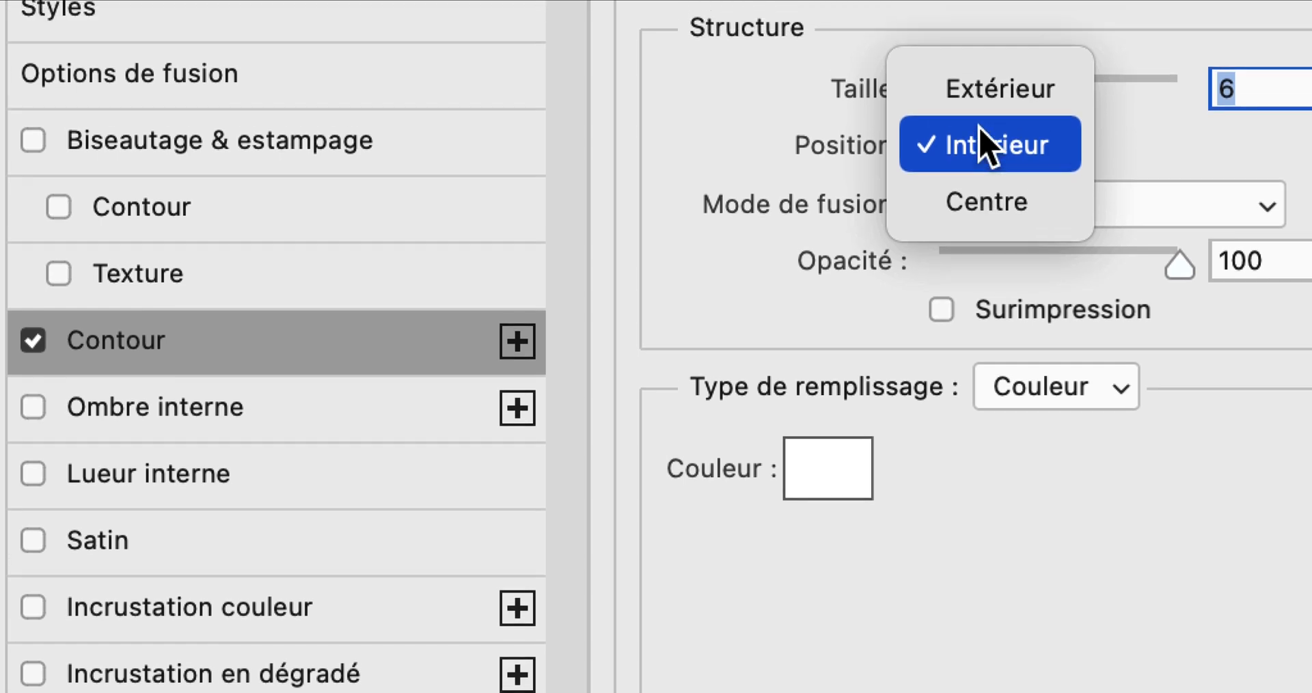
click(986, 171)
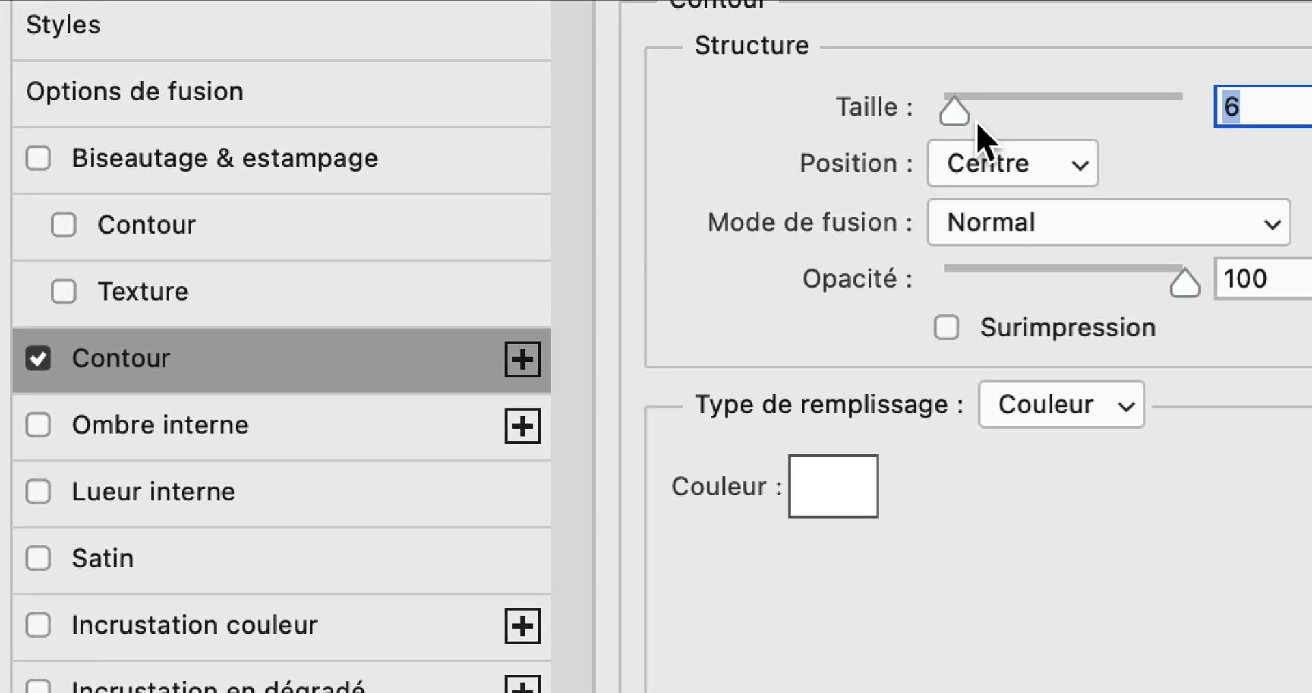
drag(946, 58, 951, 57)
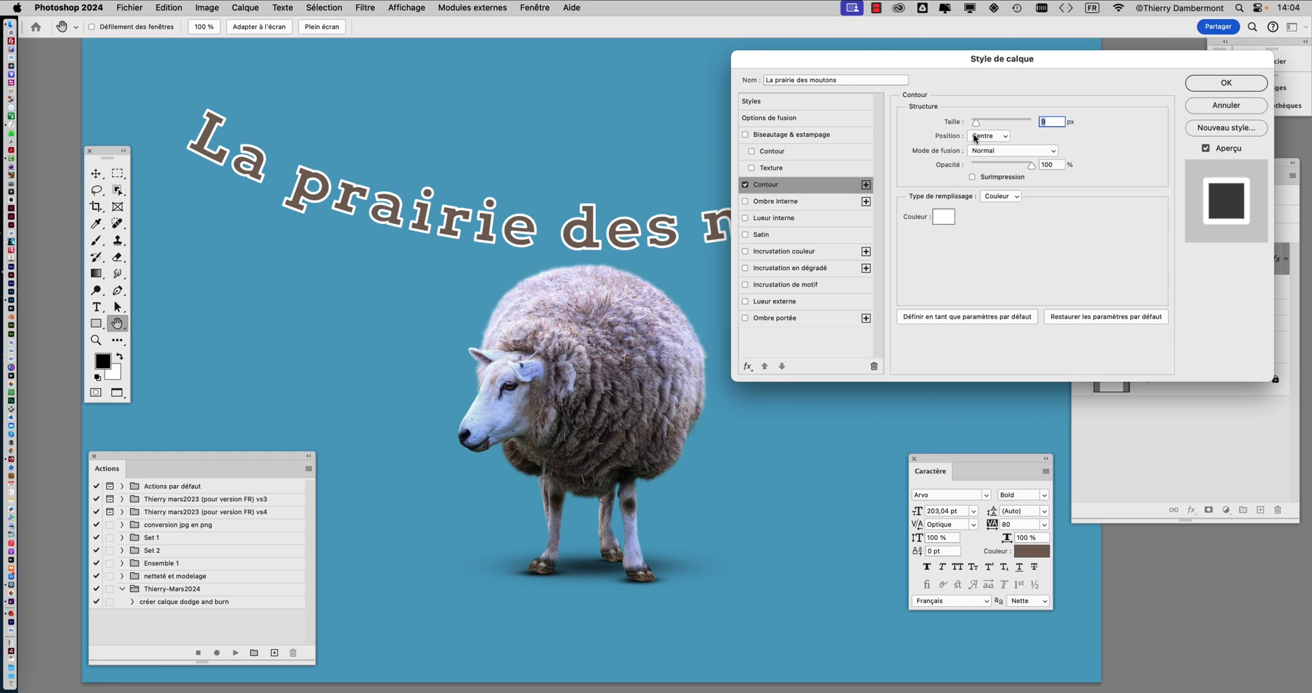
drag(975, 122, 981, 124)
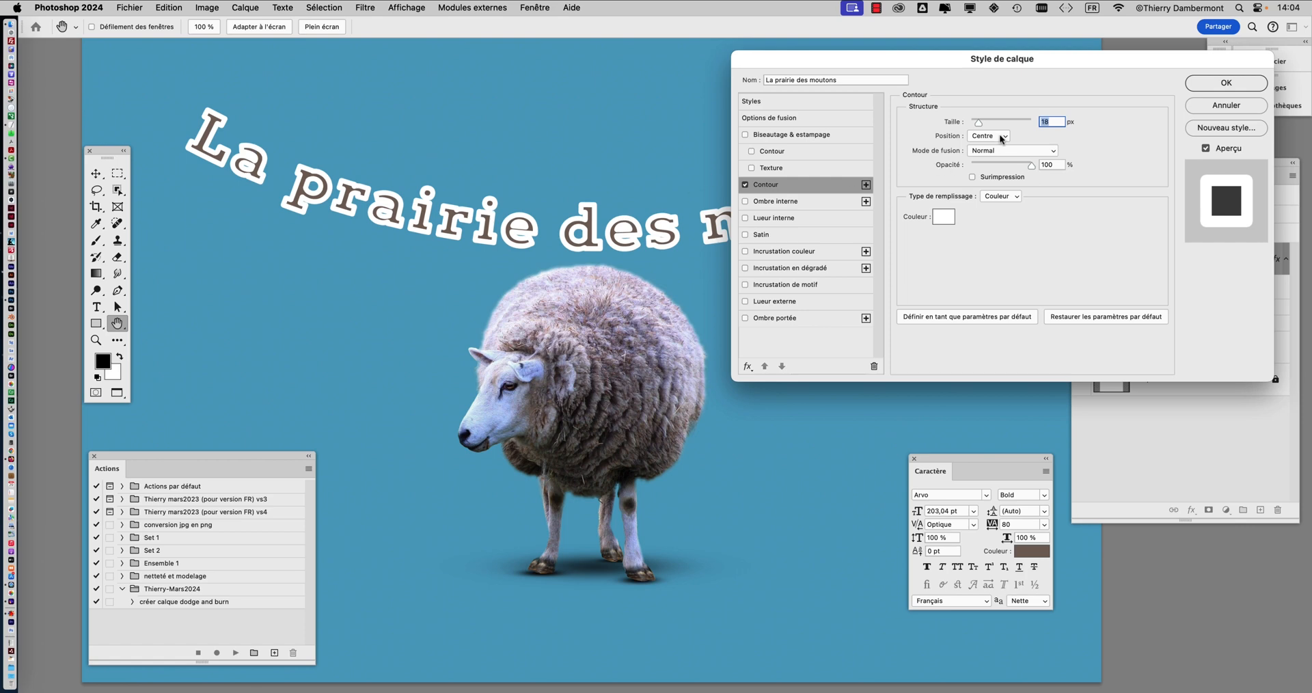
- Set the 18 px Contour's position to Extérieur and inspect the outlined letters up close
click(1001, 137)
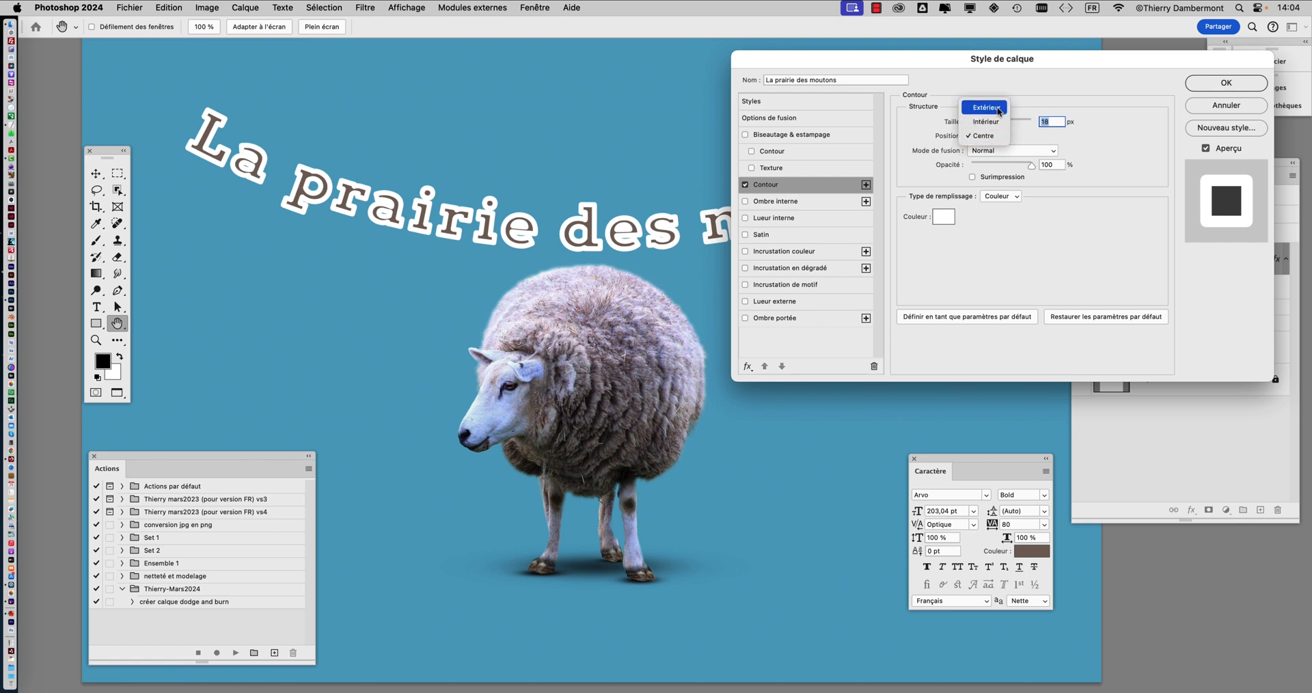
click(999, 108)
scroll(592, 223, up, 5)
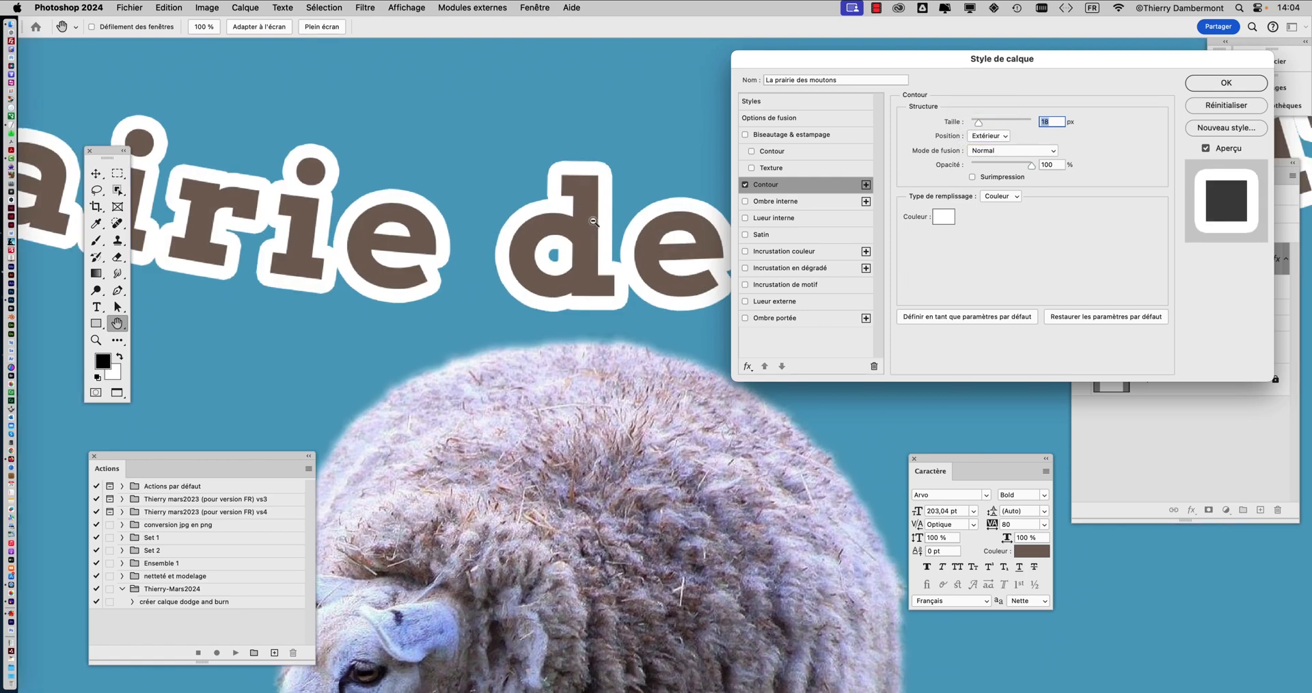
- Set the Contour position to Intérieur and reduce its size to 7 px
click(987, 136)
click(992, 151)
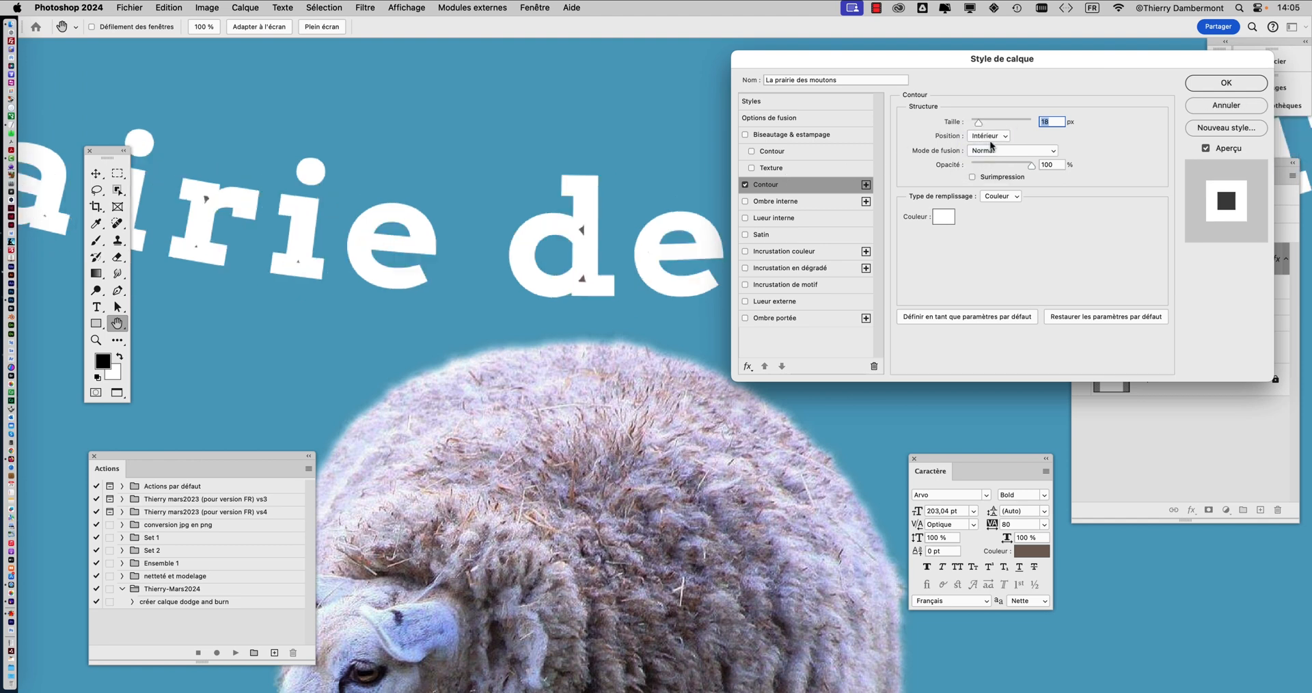
drag(979, 123, 975, 119)
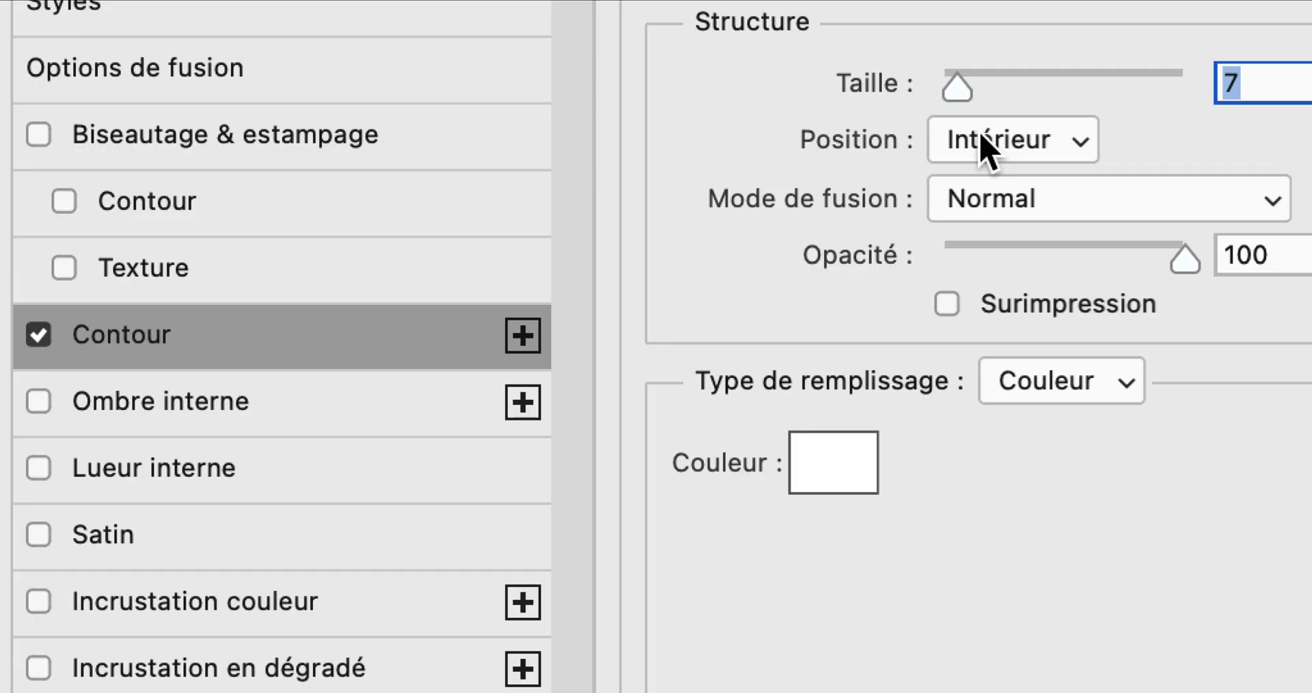
- Set the Contour position to Extérieur and its size to 10 px
click(980, 135)
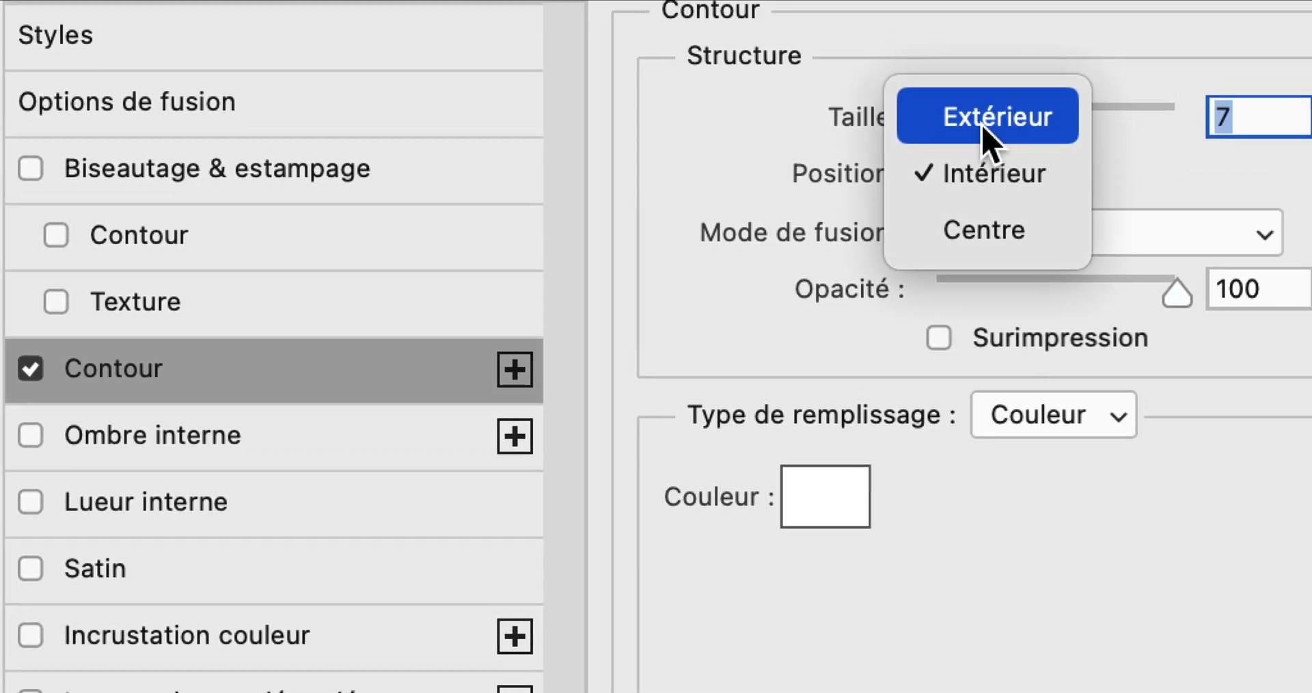
click(984, 108)
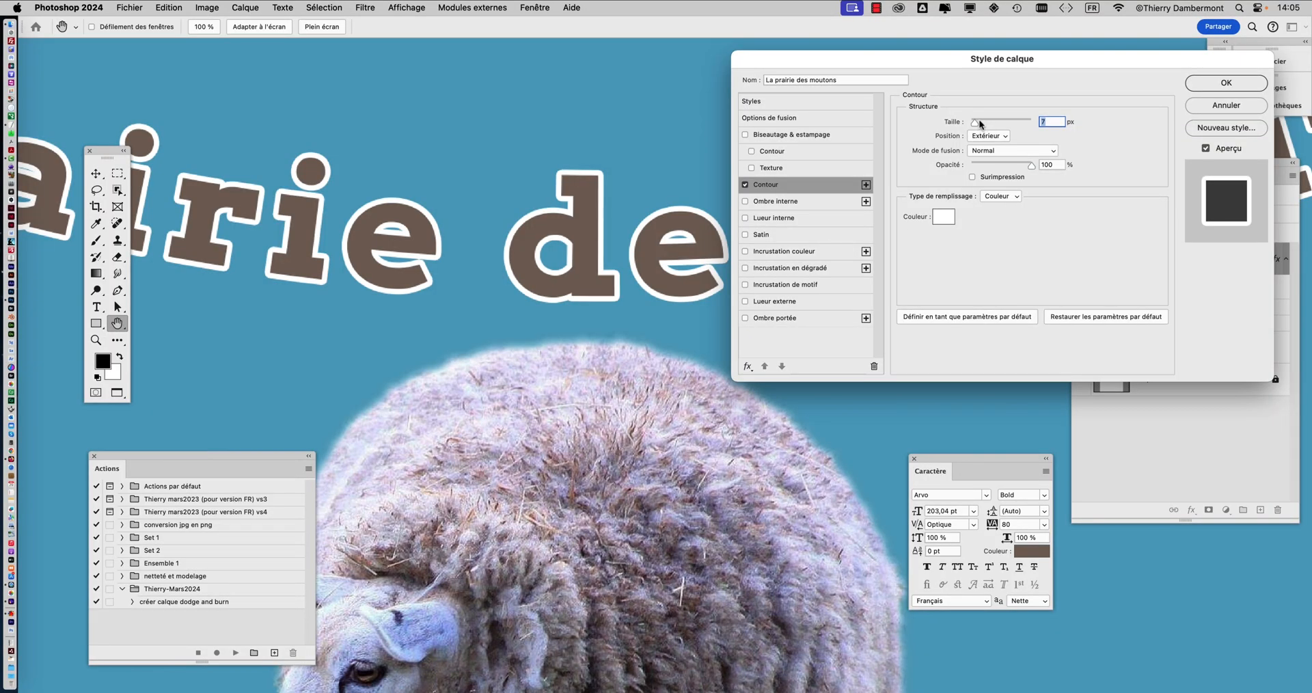
drag(981, 123, 977, 122)
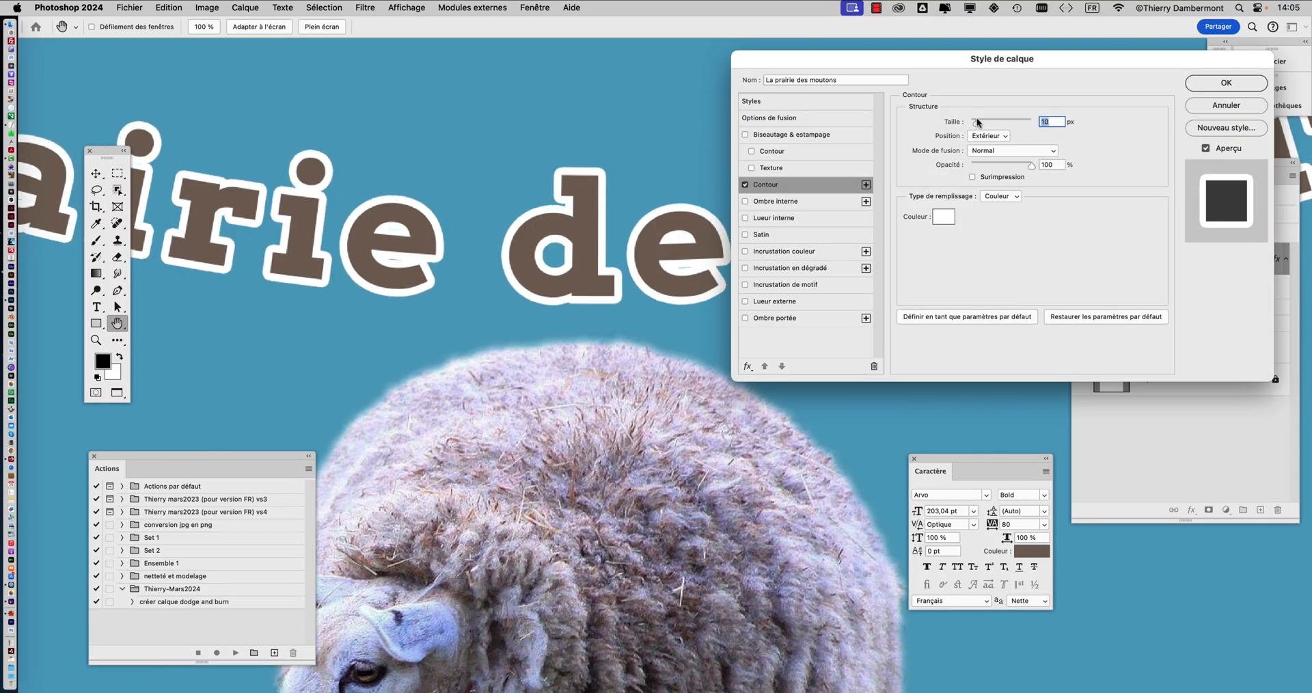
- Change the Contour fill type to Dégradé and try a pale blue and a bright cyan-blue preset from the Blues group
click(993, 197)
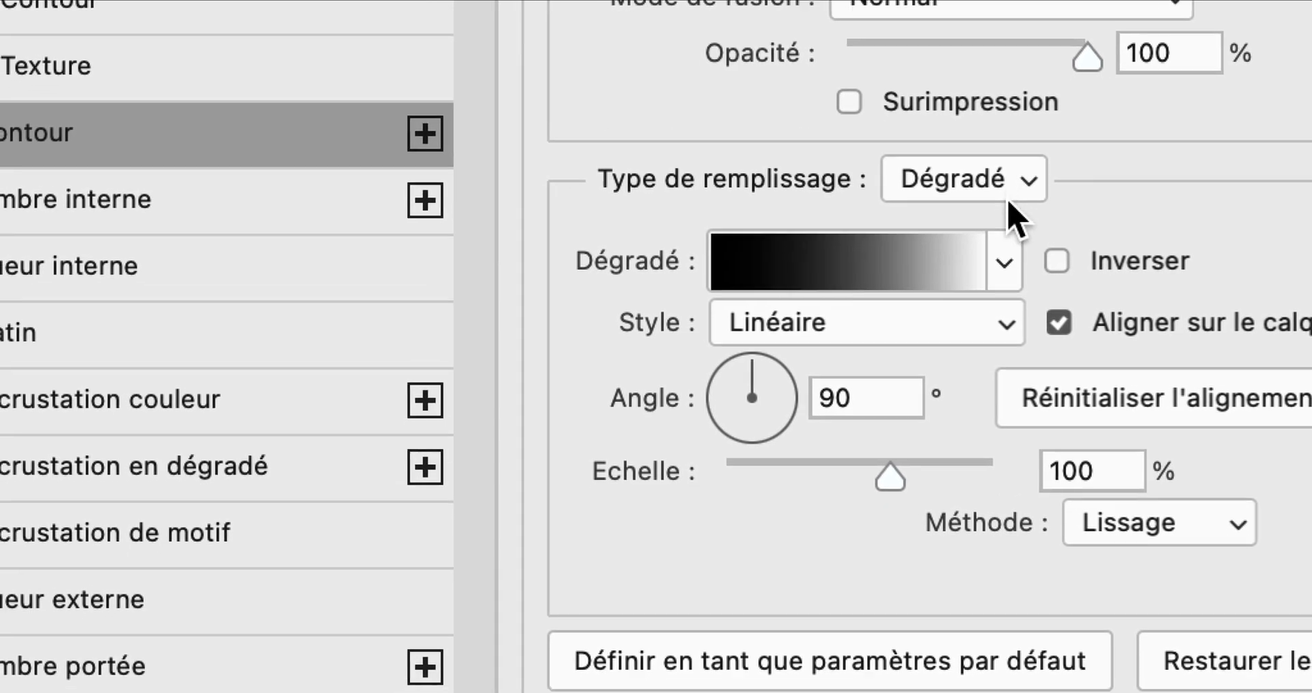
click(1059, 277)
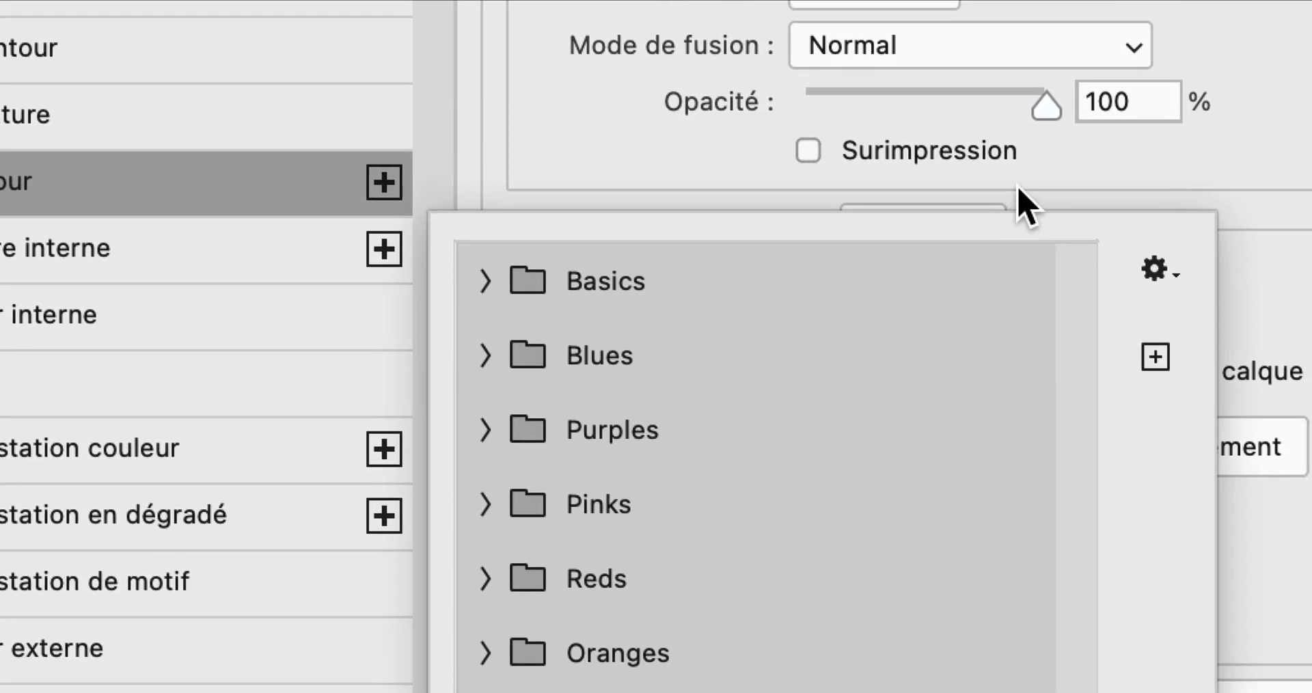
click(1063, 93)
click(981, 269)
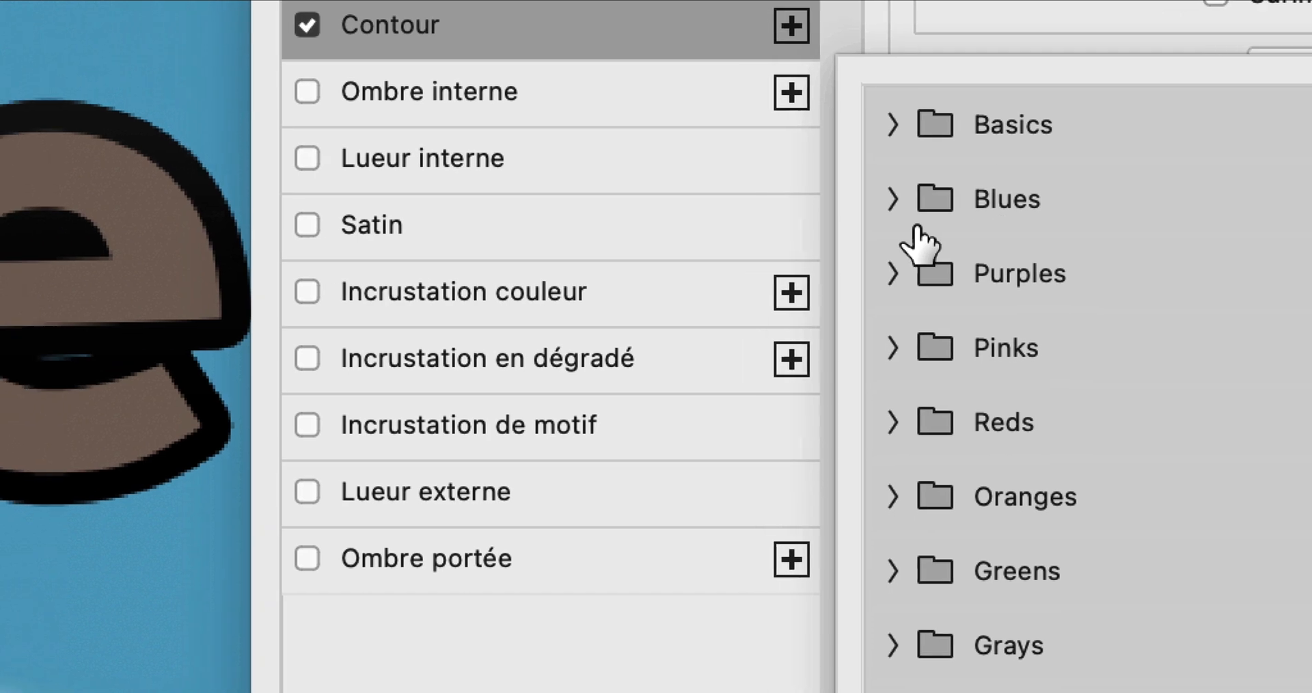
click(901, 198)
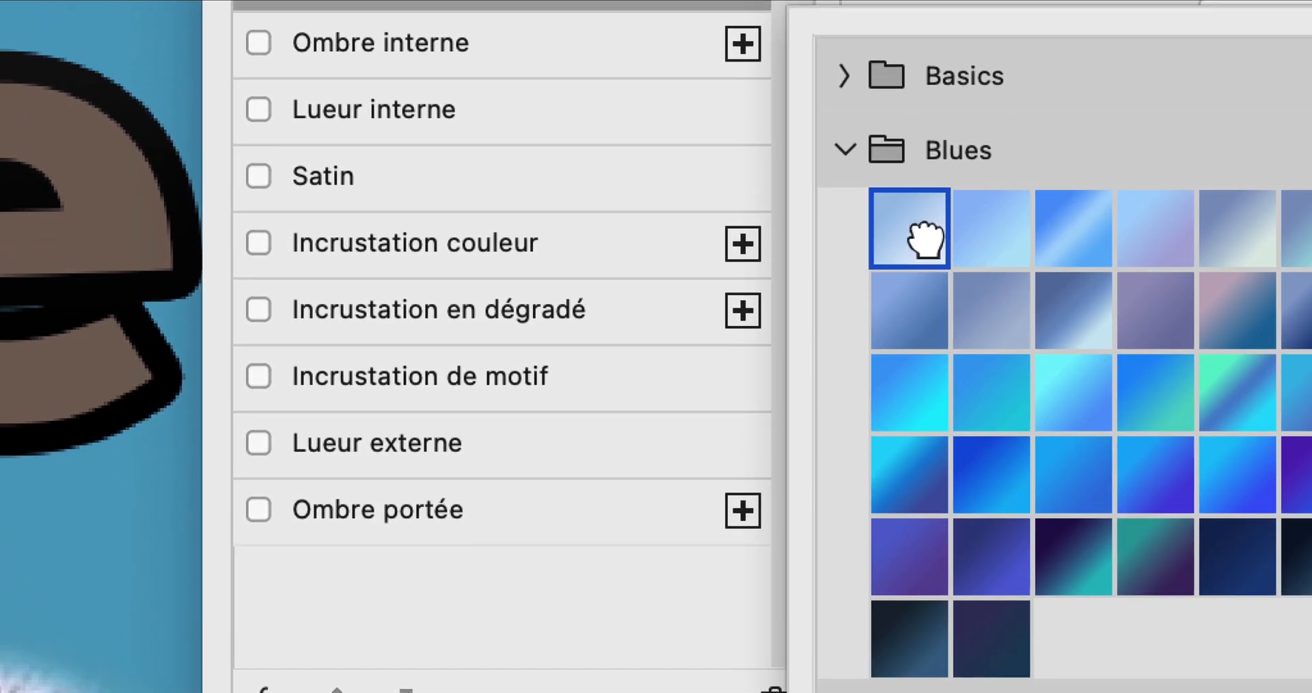
click(926, 240)
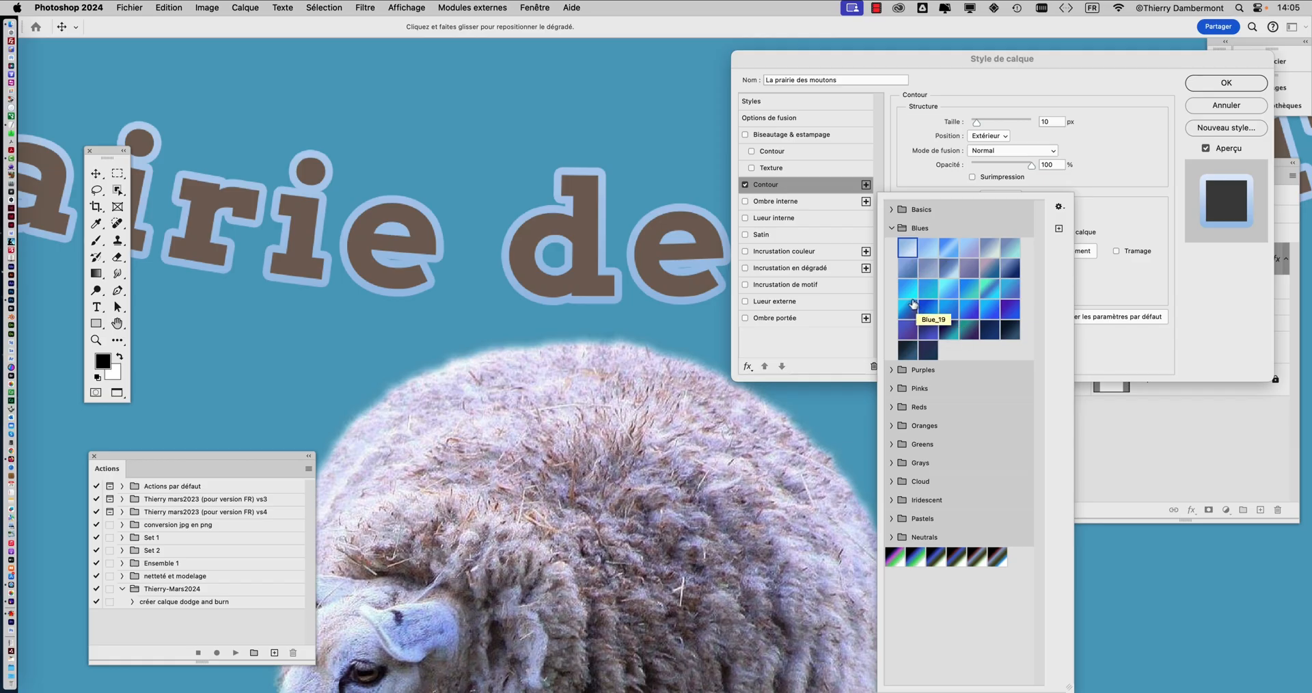
click(926, 418)
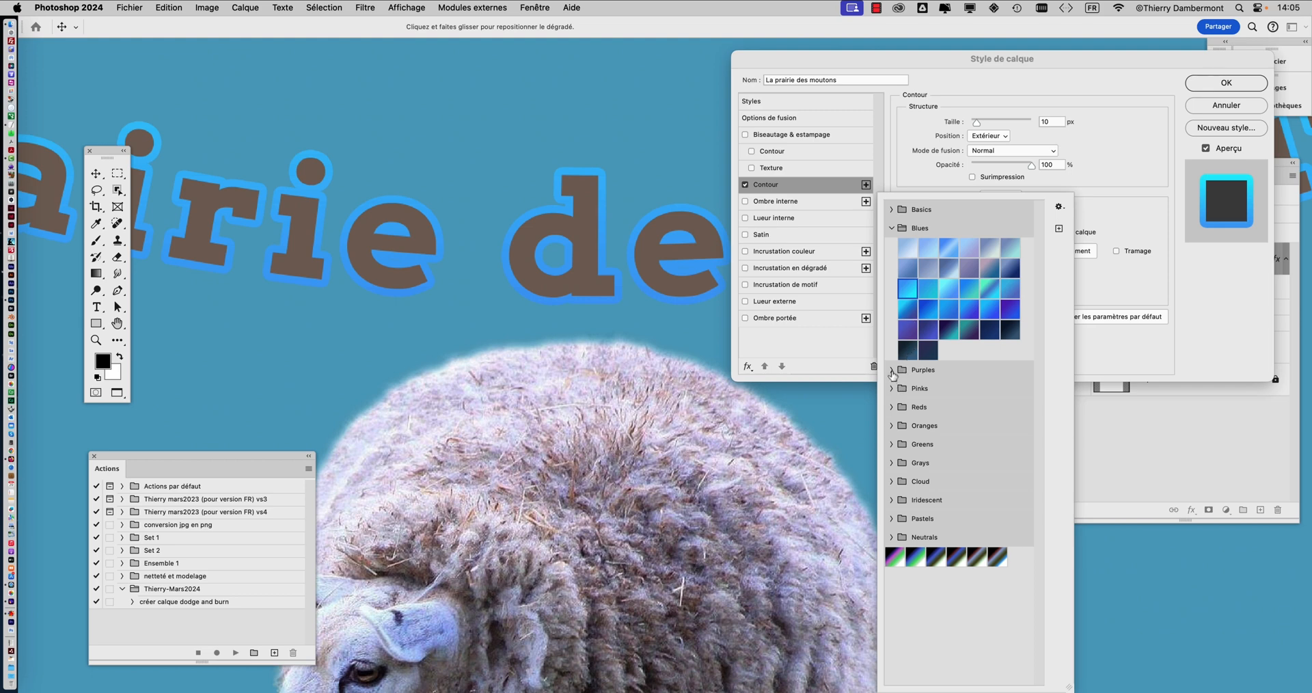
- Apply the turquoise-to-magenta preset from the Purples group to the Contour, with an angle of 144° and a scale of 120 %
click(892, 371)
click(928, 389)
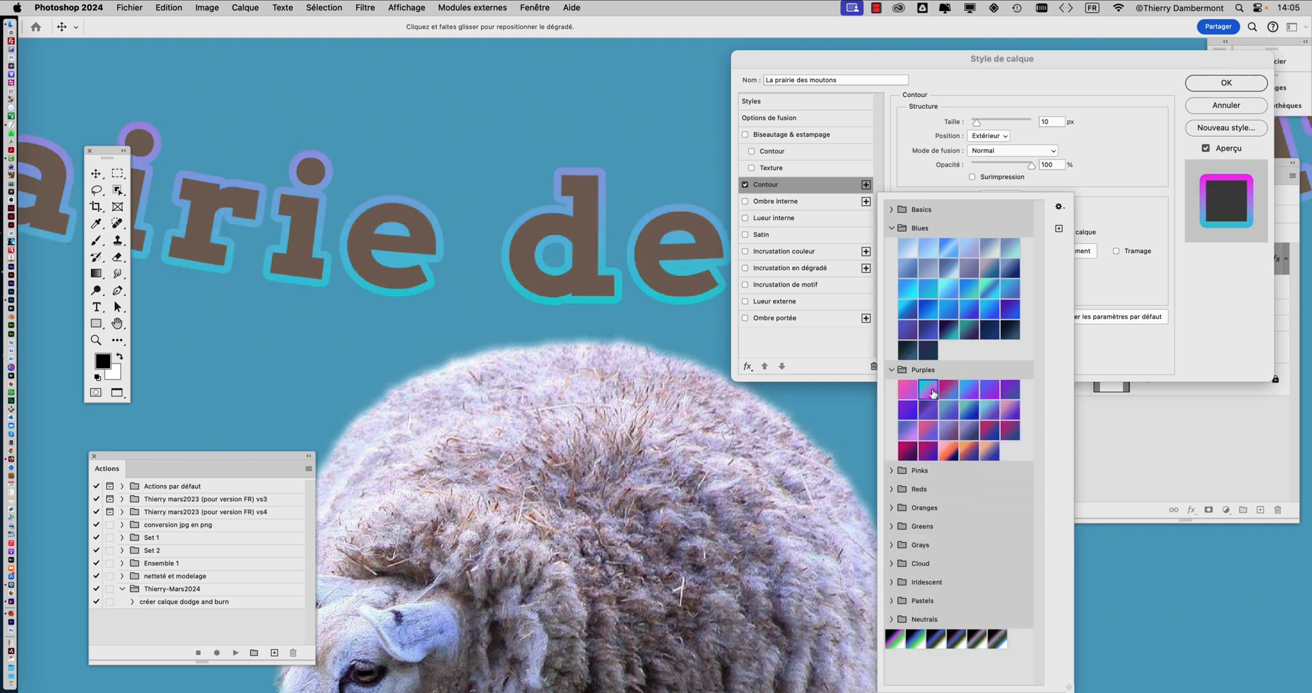
click(910, 167)
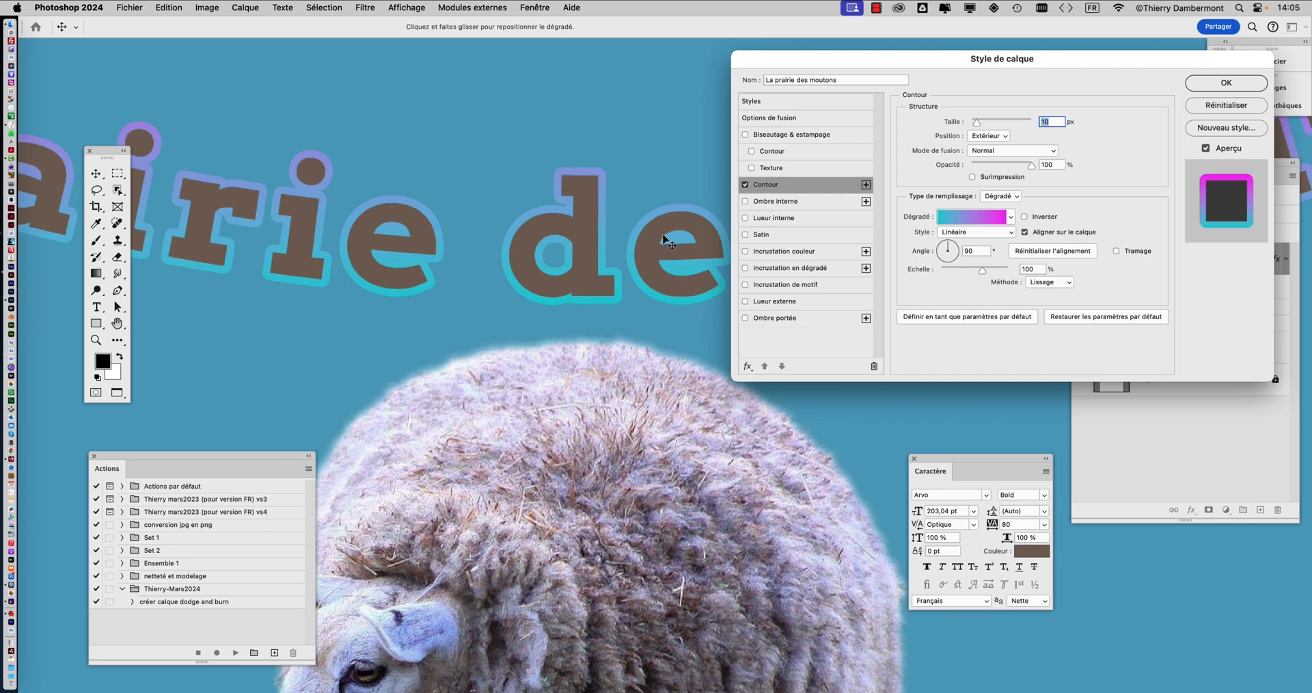
scroll(668, 242, down, 5)
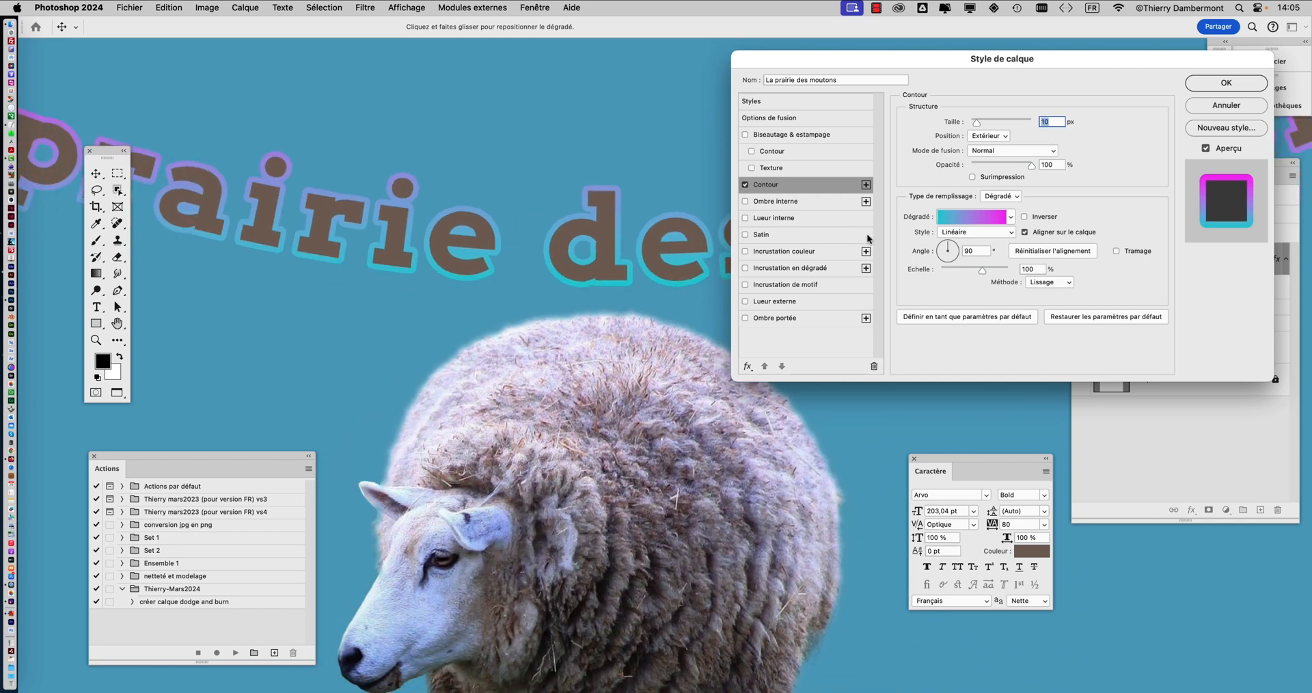
mouse_move(945, 252)
mouse_down()
mouse_move(1009, 271)
mouse_move(992, 271)
mouse_up()
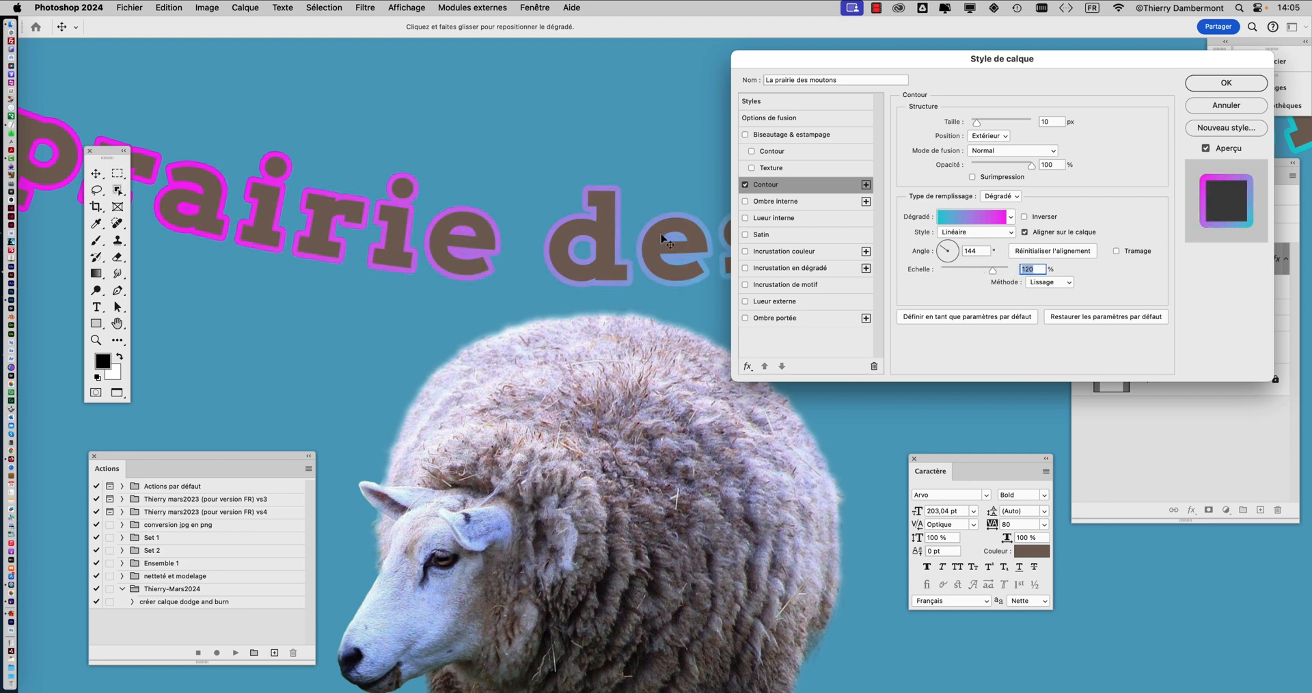
- Try the violet-to-crimson preset from the Purples group on the Contour, and apply the orange-to-blue one instead
click(1008, 217)
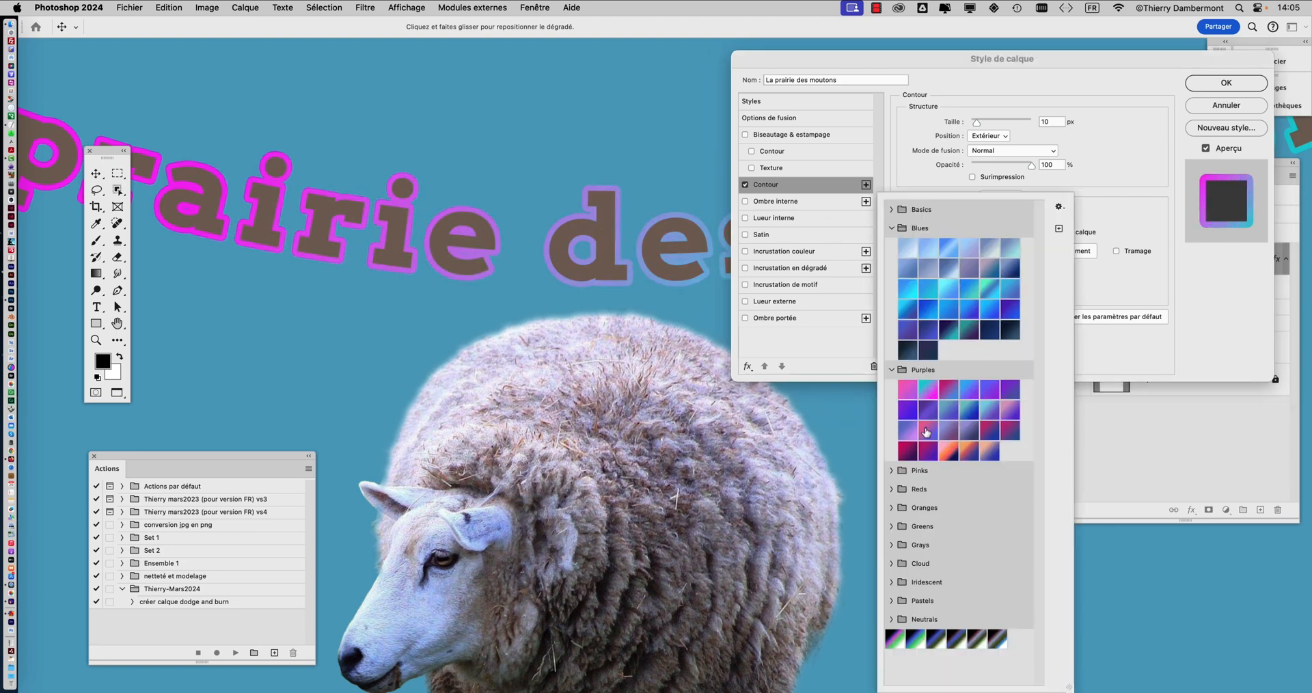
click(928, 450)
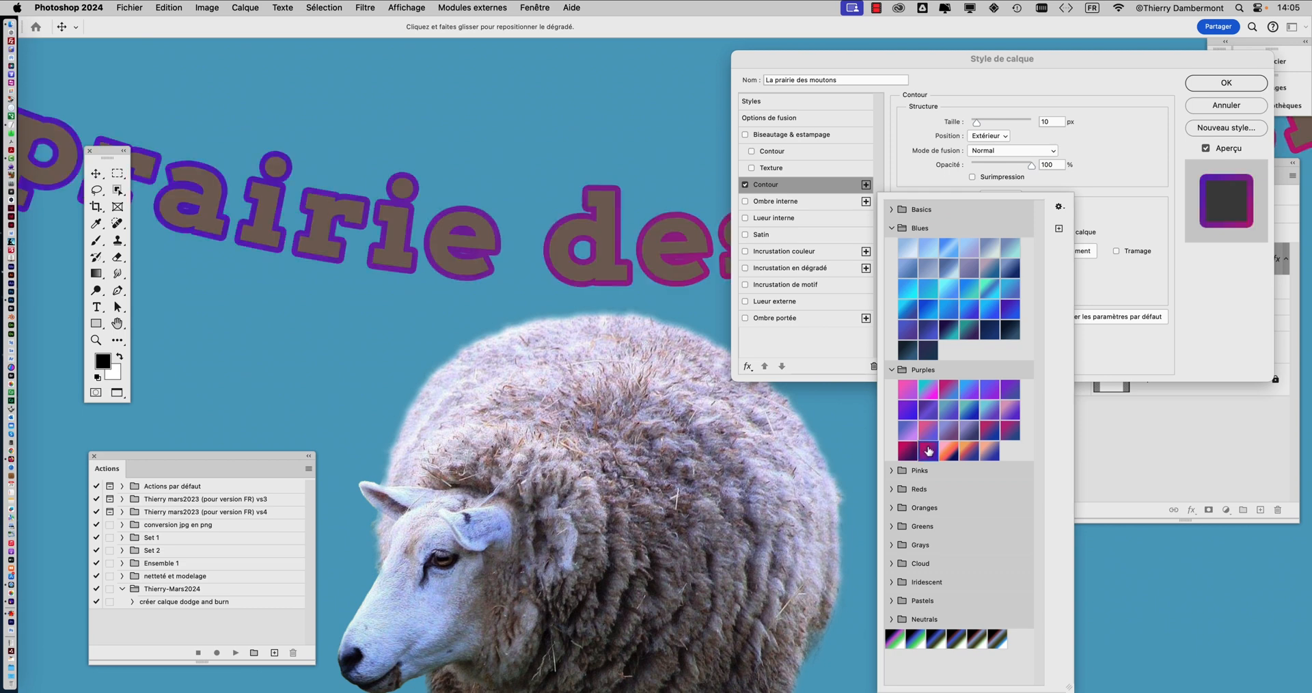
click(967, 453)
scroll(600, 331, down, 5)
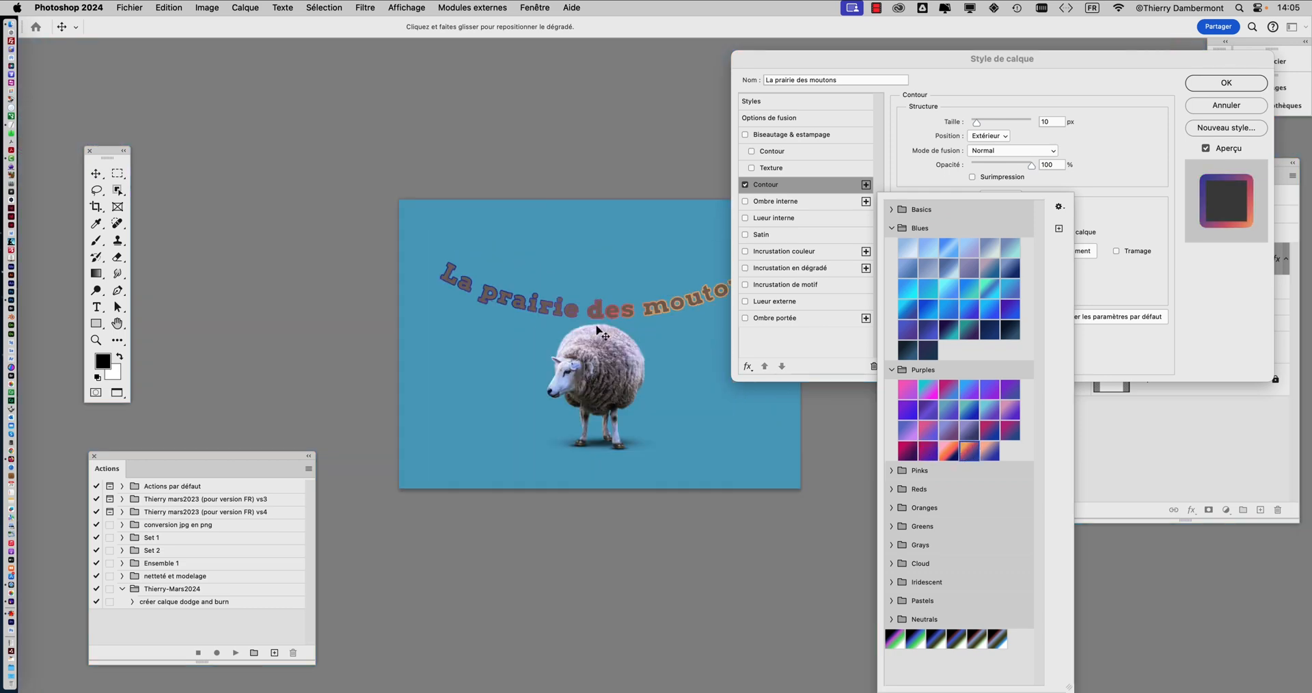
- Uncover the whole title and try gradient angles of -143° and 103° on the Contour
drag(764, 52, 835, 43)
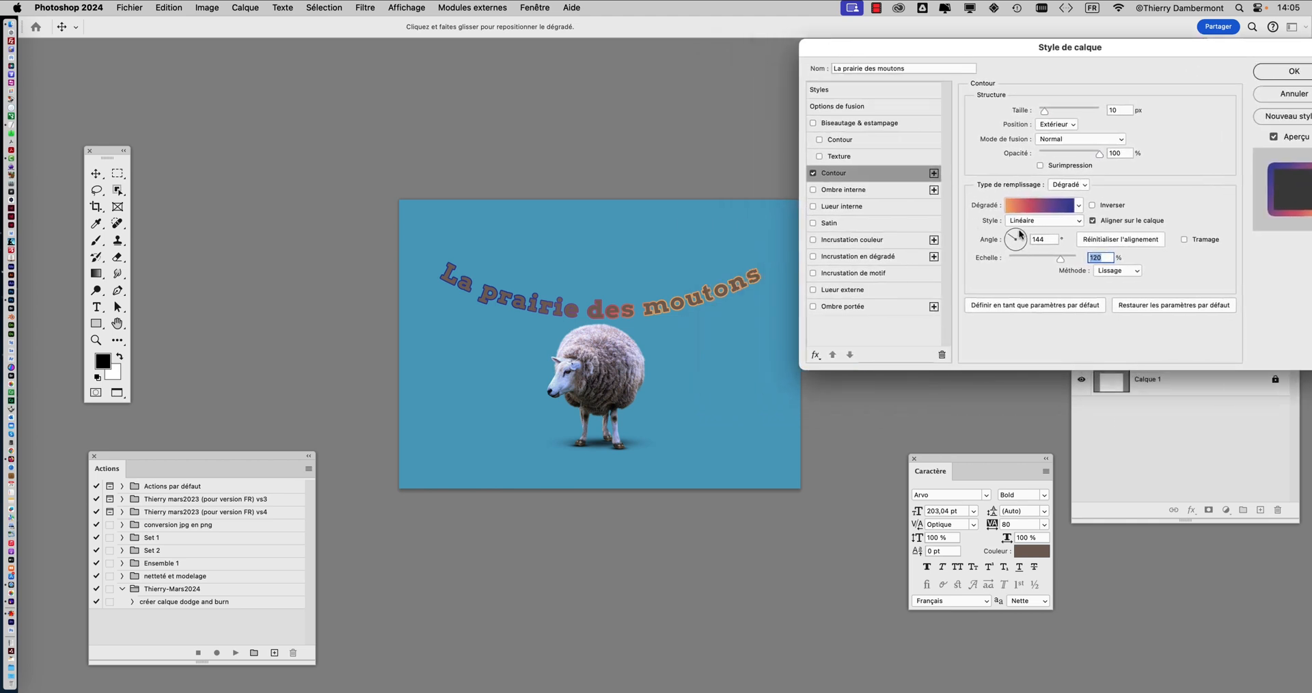
click(1019, 235)
drag(1020, 235, 1013, 246)
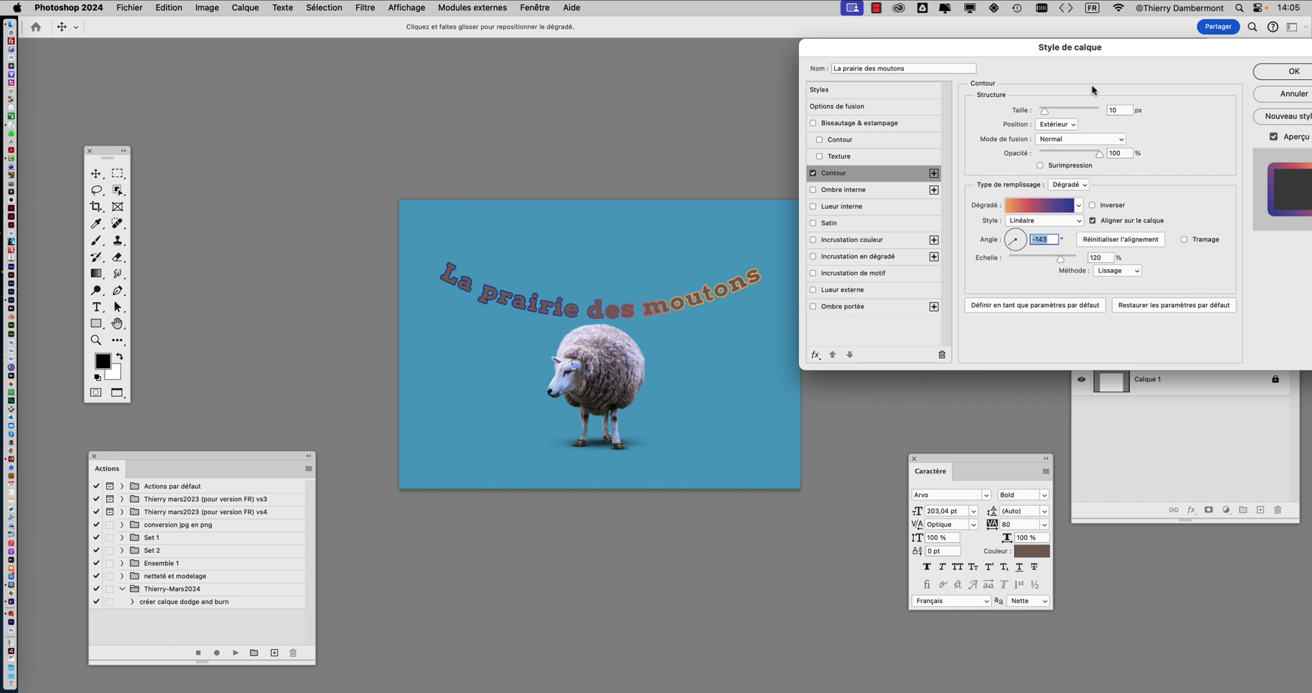
drag(1093, 53, 1014, 41)
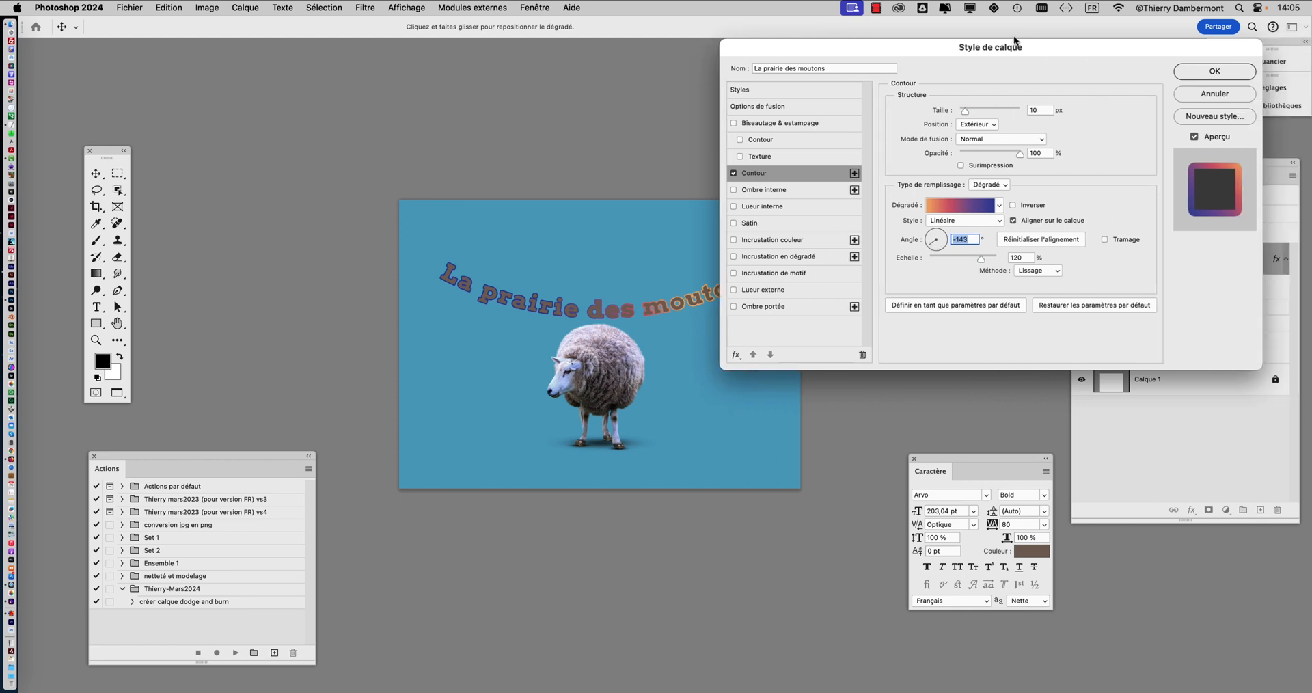
click(941, 237)
click(999, 206)
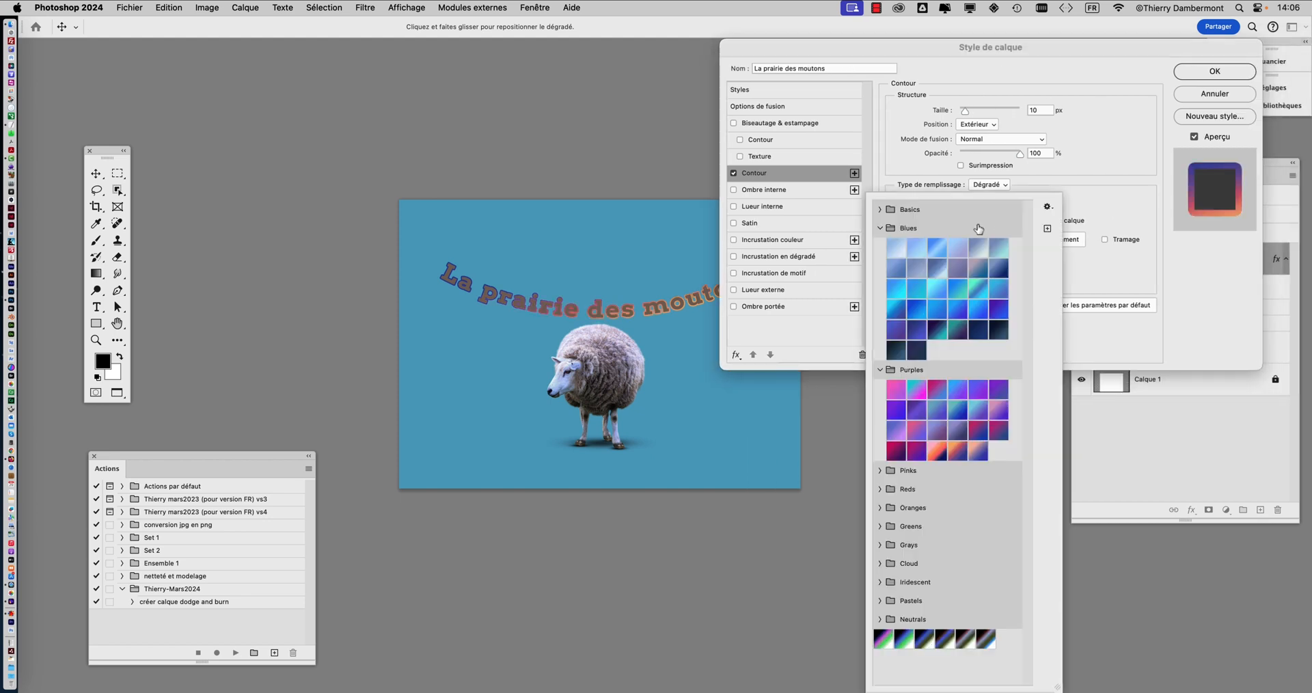
click(1086, 193)
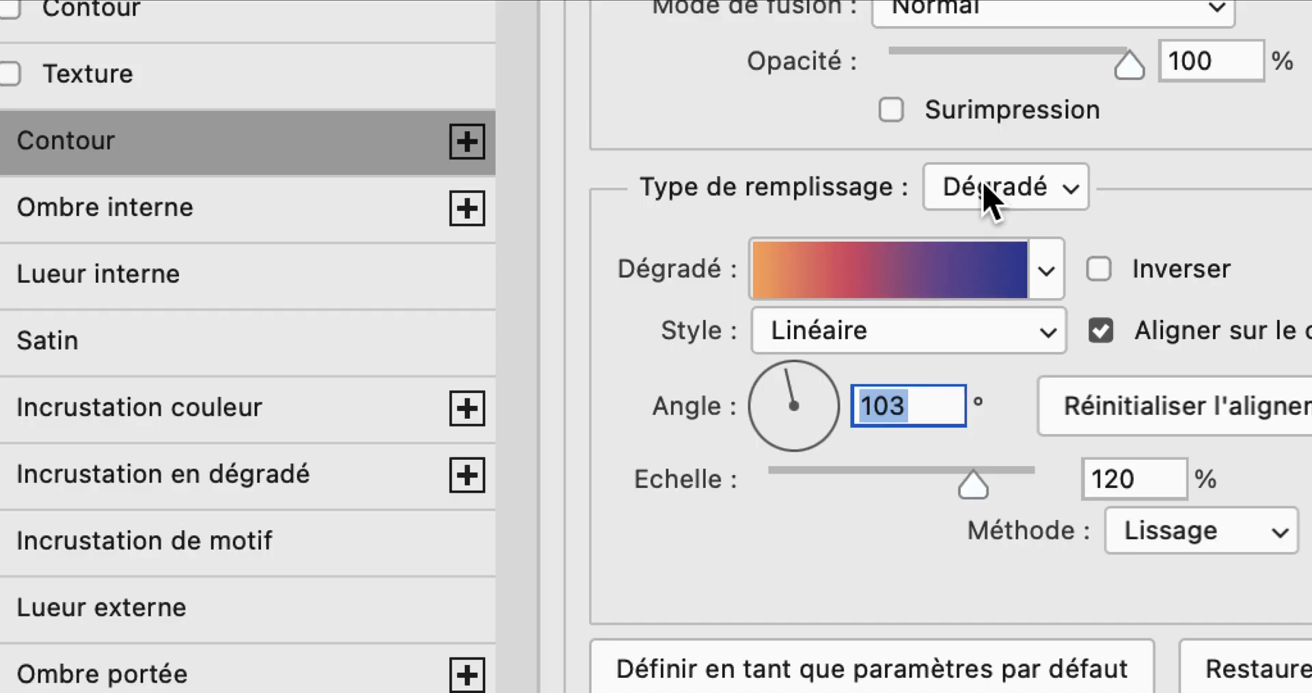
- Switch the Contour fill type back to Couleur with white and set its size to 7 px
click(991, 198)
click(987, 195)
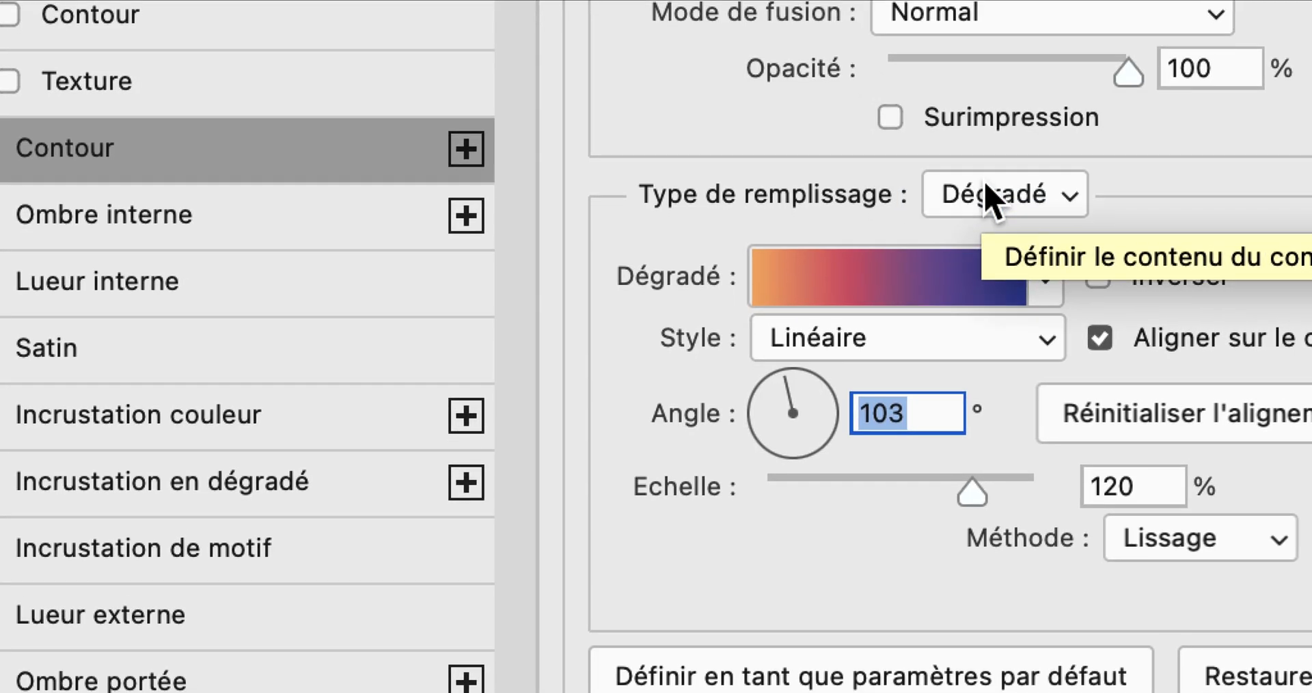
click(986, 195)
click(988, 177)
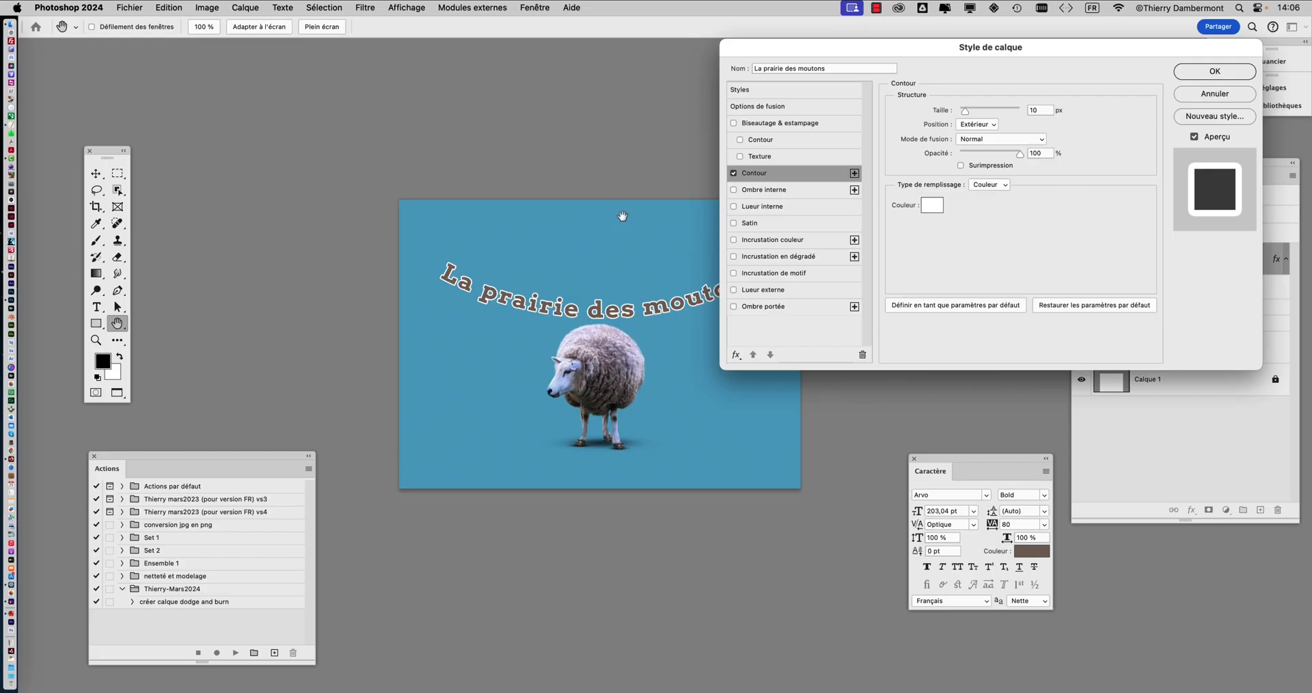
scroll(582, 303, up, 3)
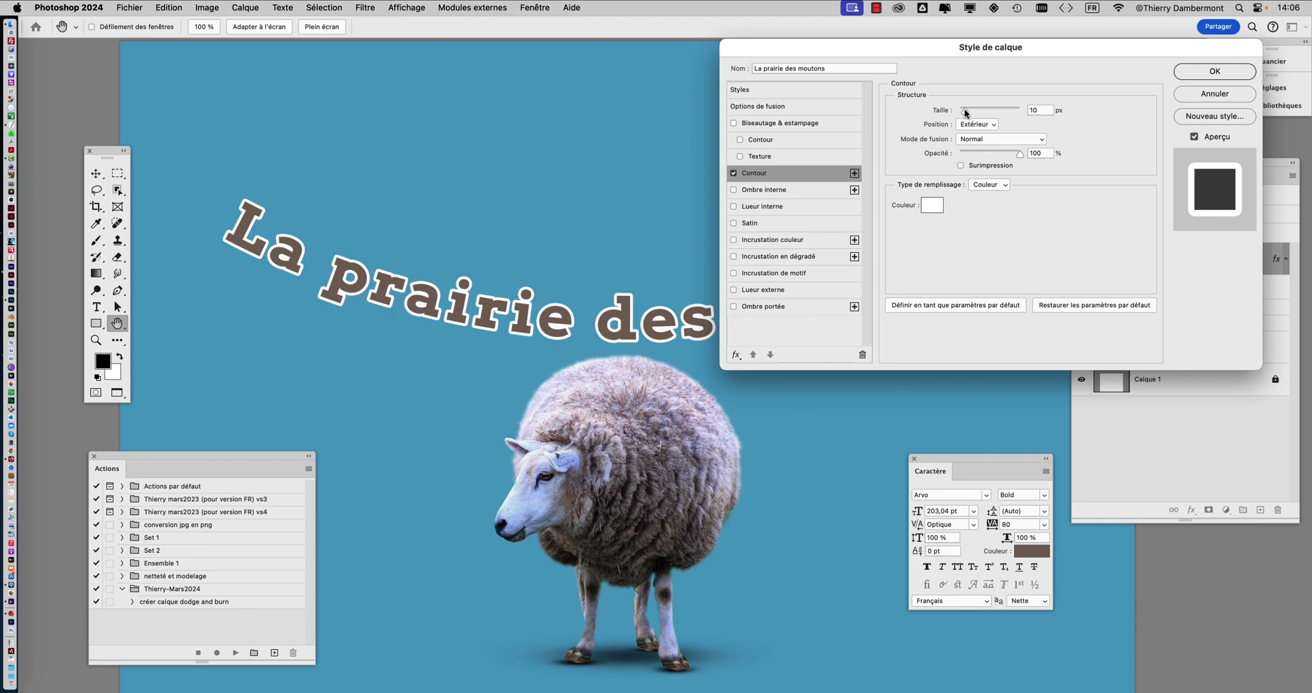
drag(964, 110, 962, 104)
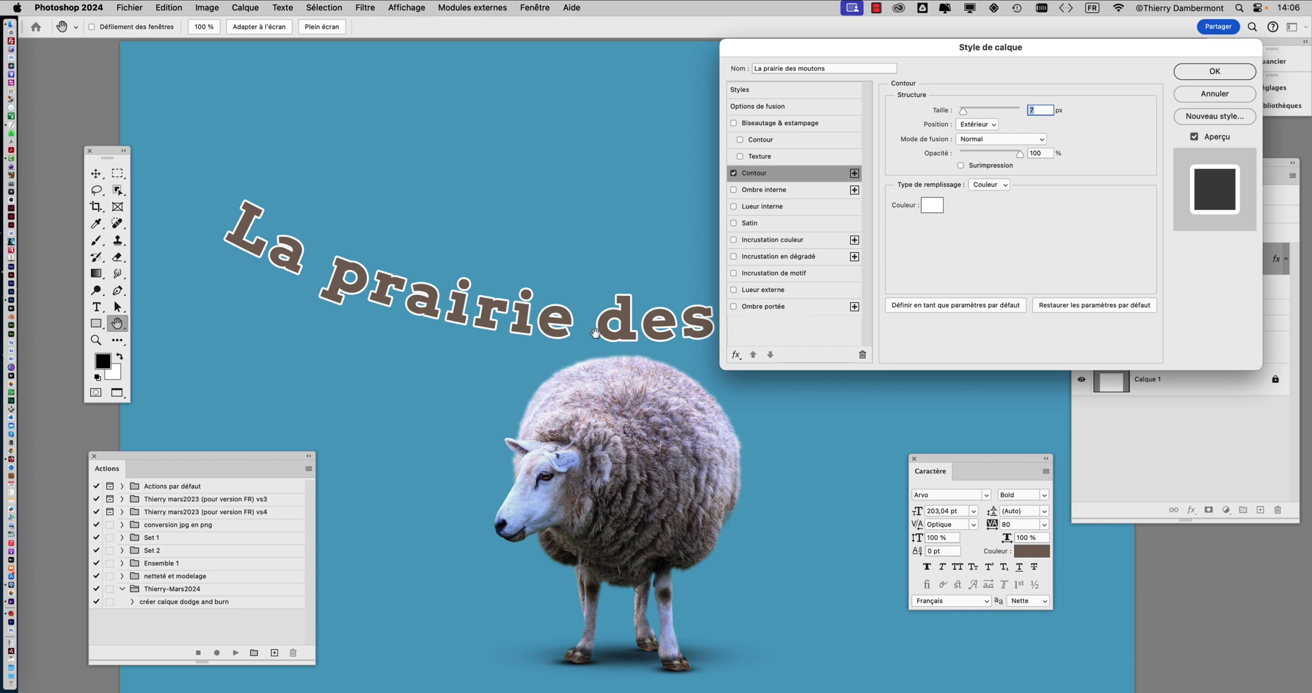
- Inspect the white Contour around the title letters up close and apply the layer style
scroll(619, 333, up, 4)
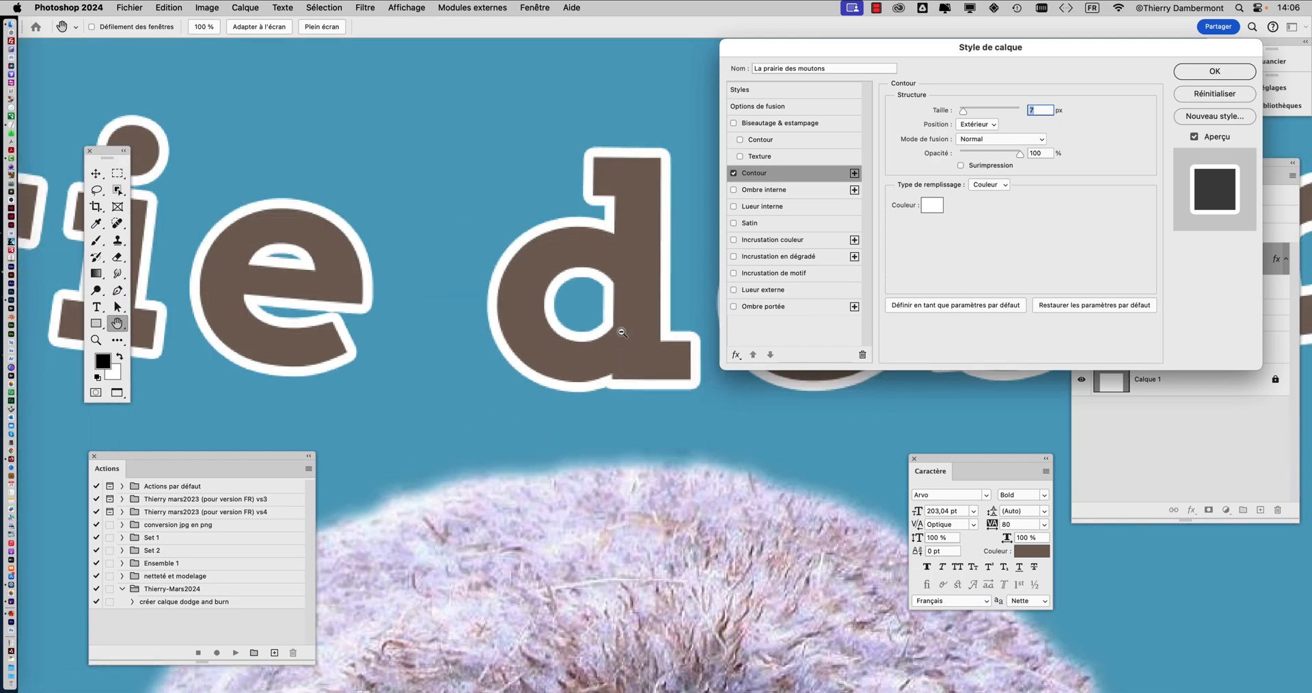
scroll(621, 333, down, 3)
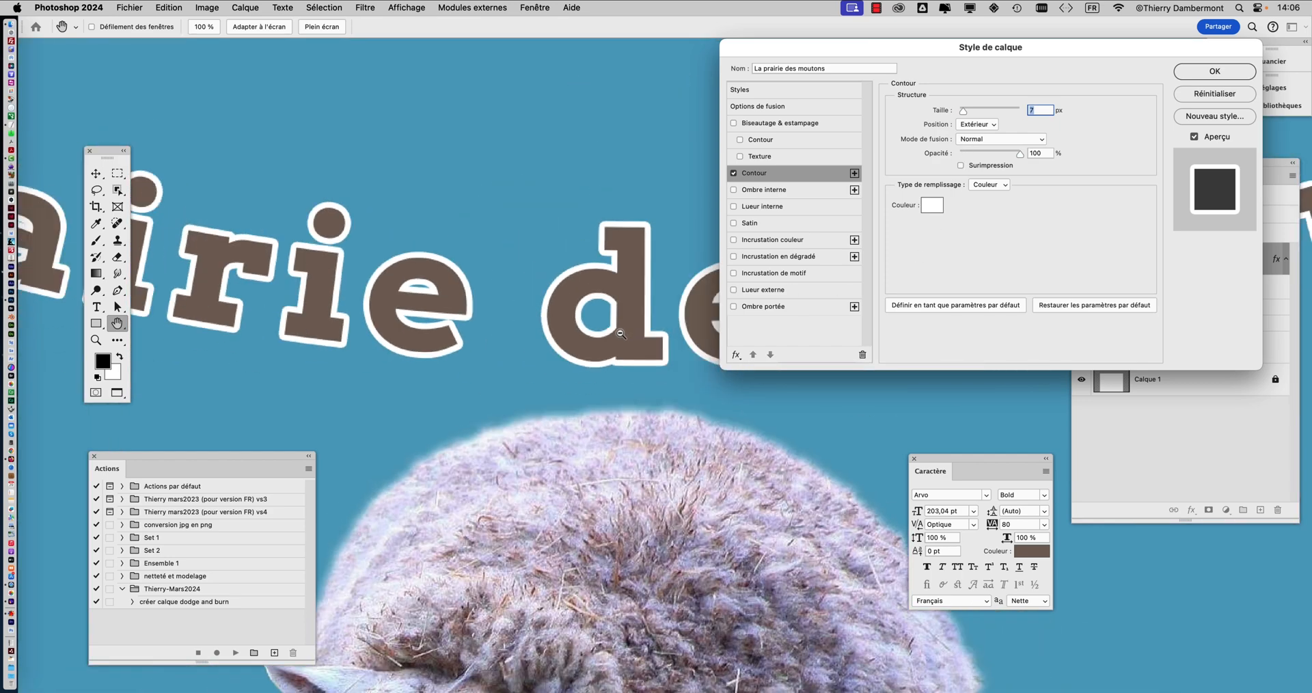
scroll(621, 332, down, 4)
scroll(621, 332, down, 3)
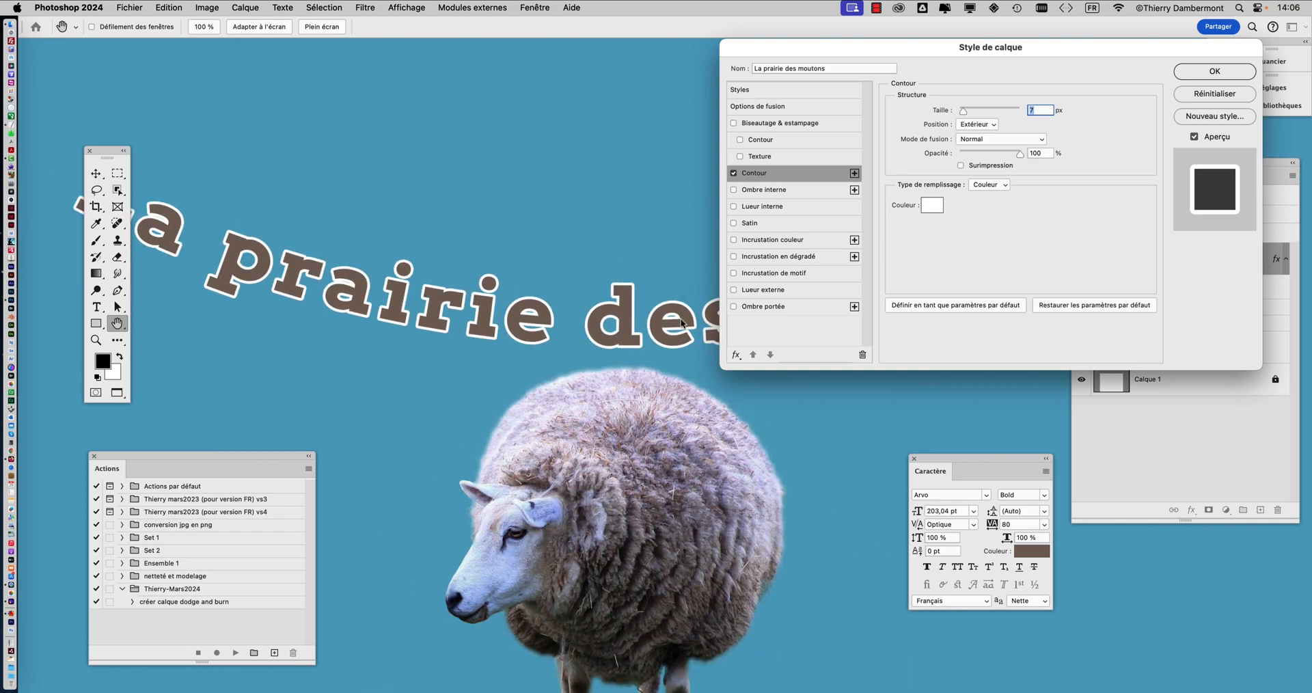
click(1182, 73)
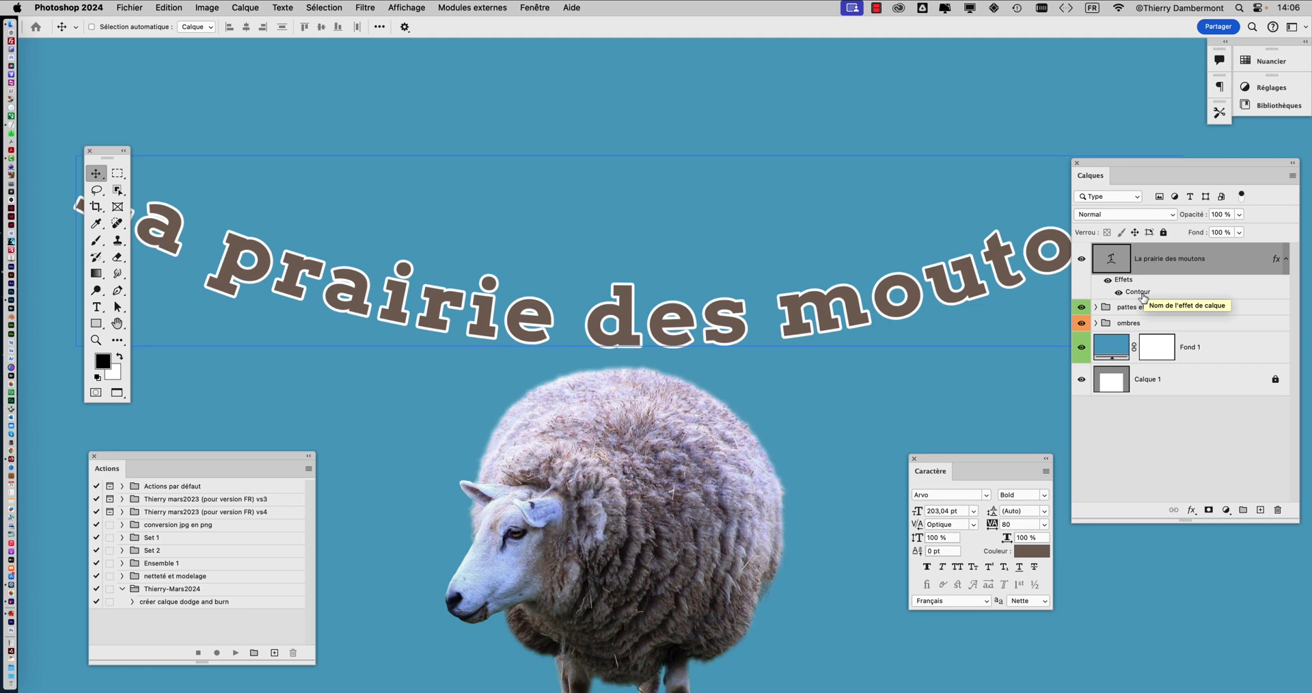
- Reopen the title's Contour effect, change its colour to light pink #f1c5f6 and apply the layer style
double_click(1139, 293)
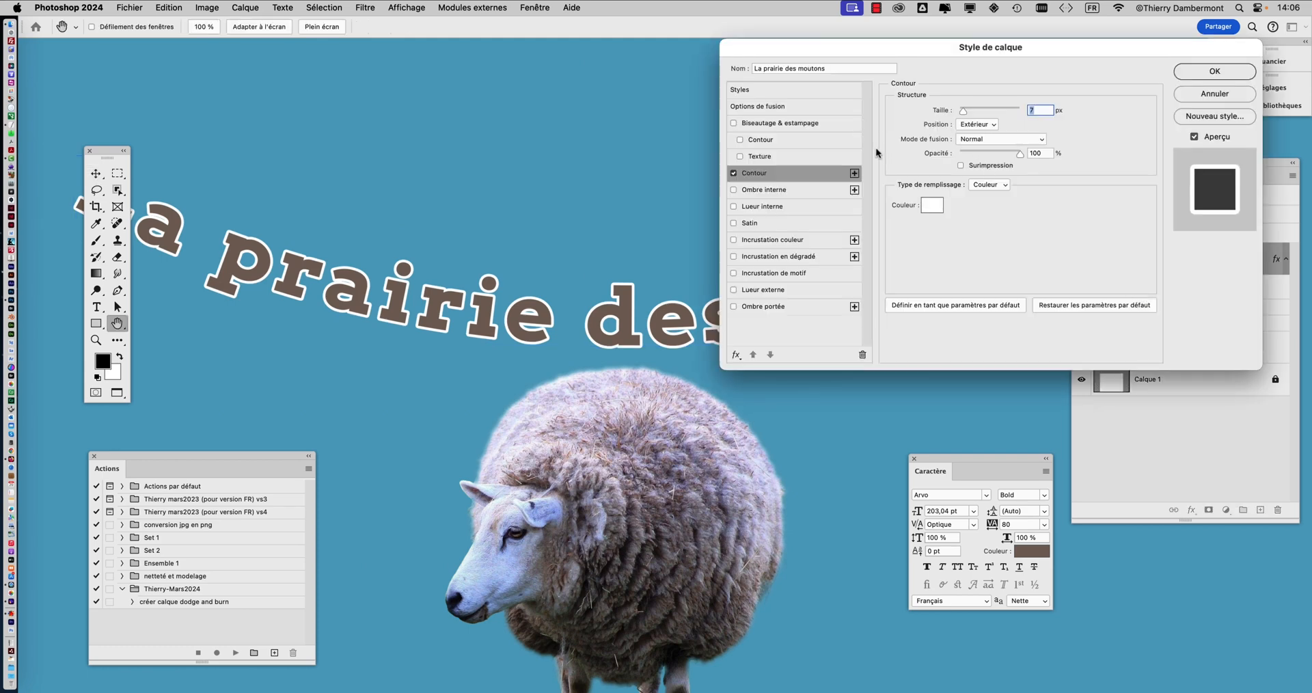
click(941, 206)
mouse_move(927, 162)
mouse_down()
mouse_move(921, 149)
mouse_move(922, 179)
mouse_move(923, 108)
mouse_up()
click(850, 115)
click(779, 85)
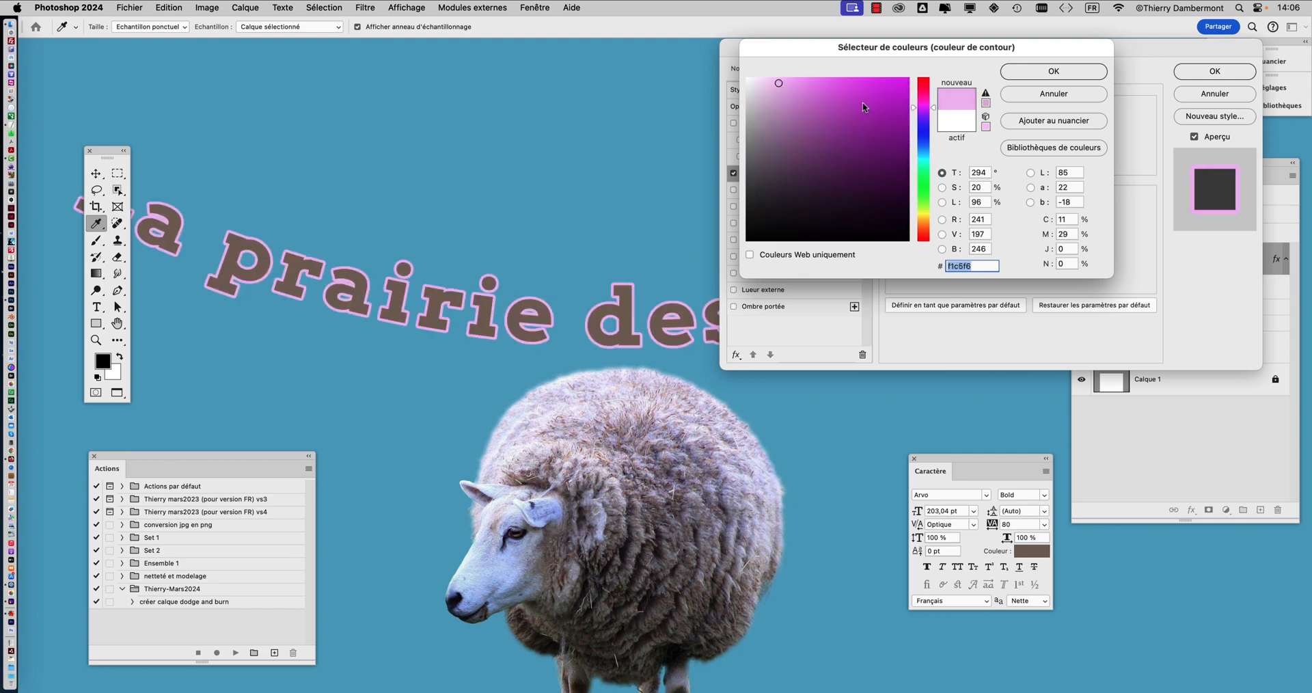
click(1054, 71)
click(1223, 71)
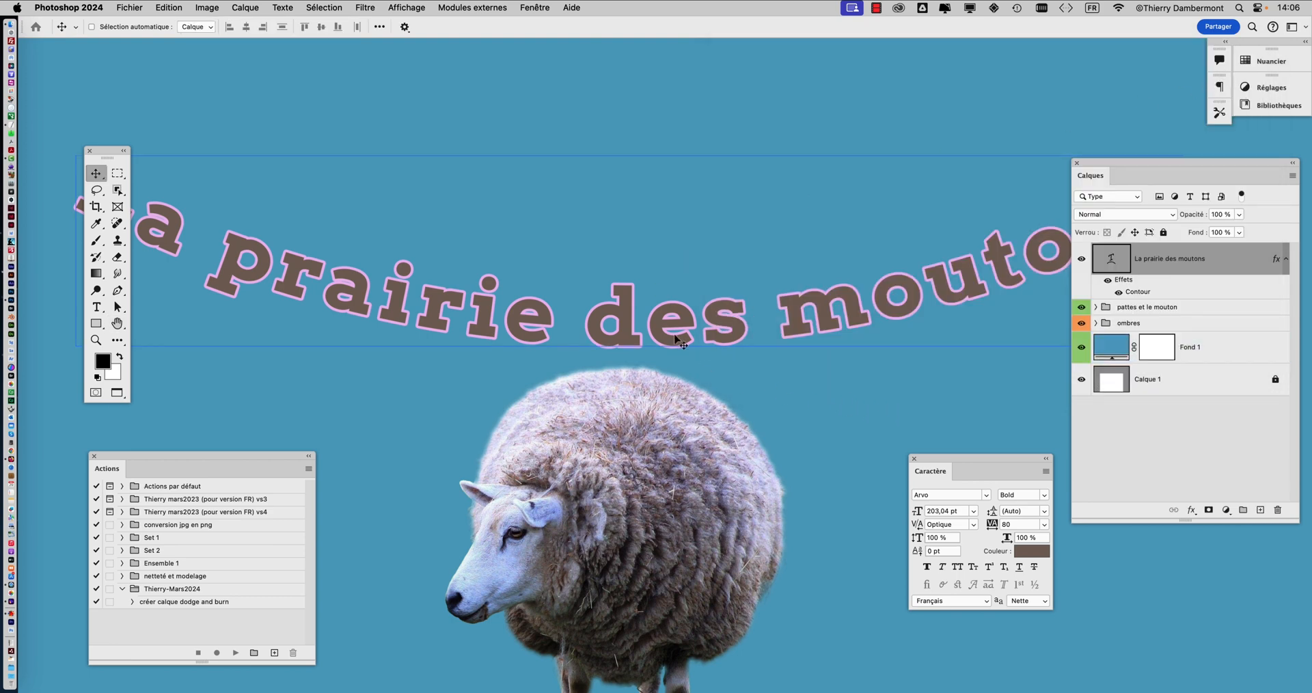
- Inspect the title's pink Contour and bring up the Styles presets
scroll(678, 331, up, 5)
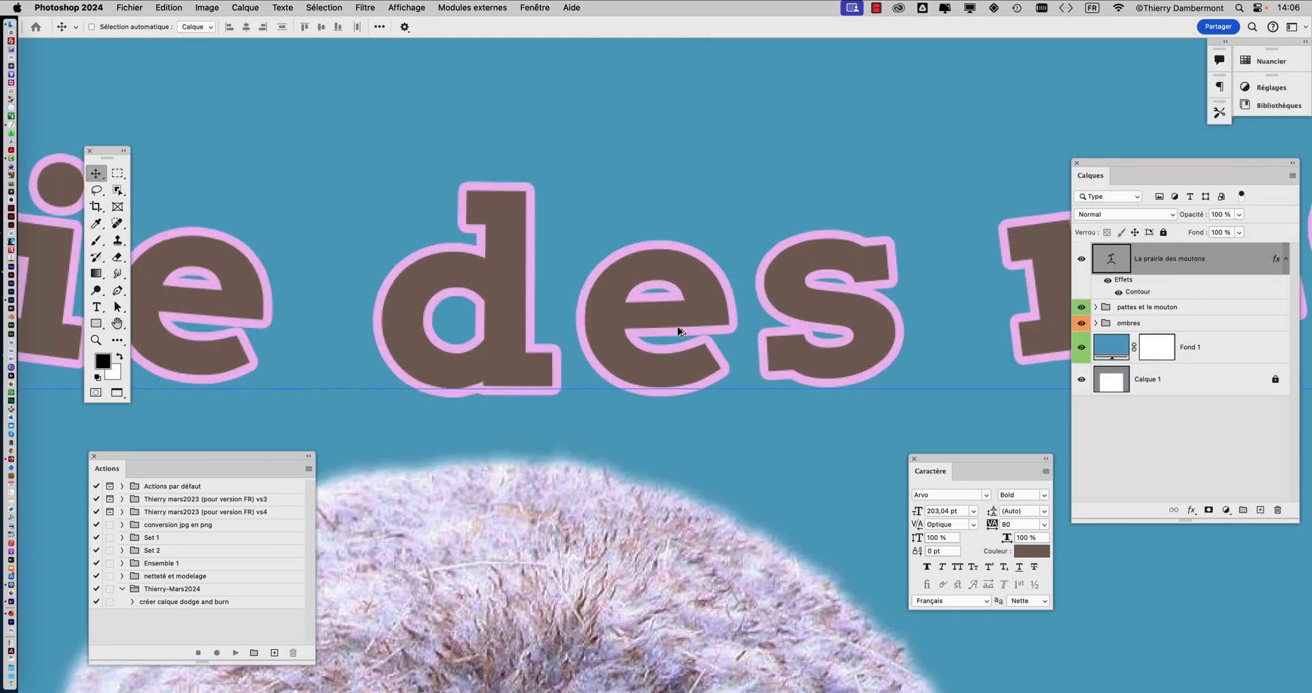
scroll(677, 330, down, 5)
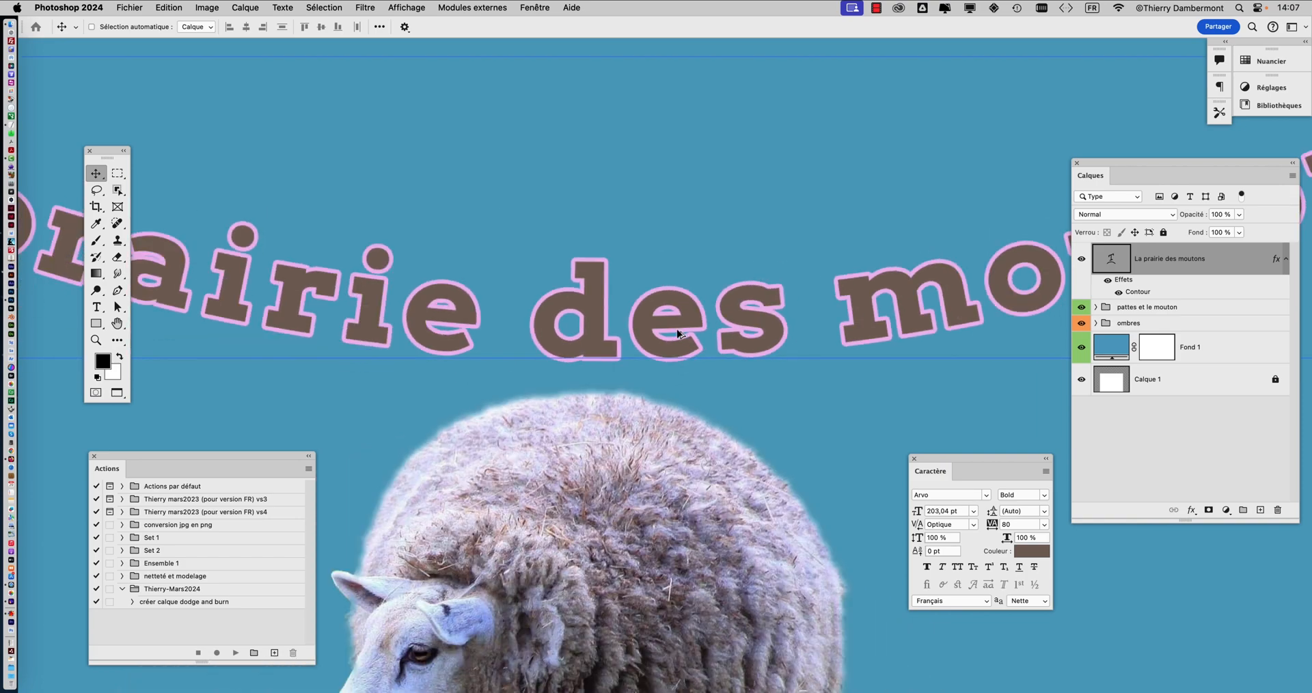
scroll(678, 333, down, 3)
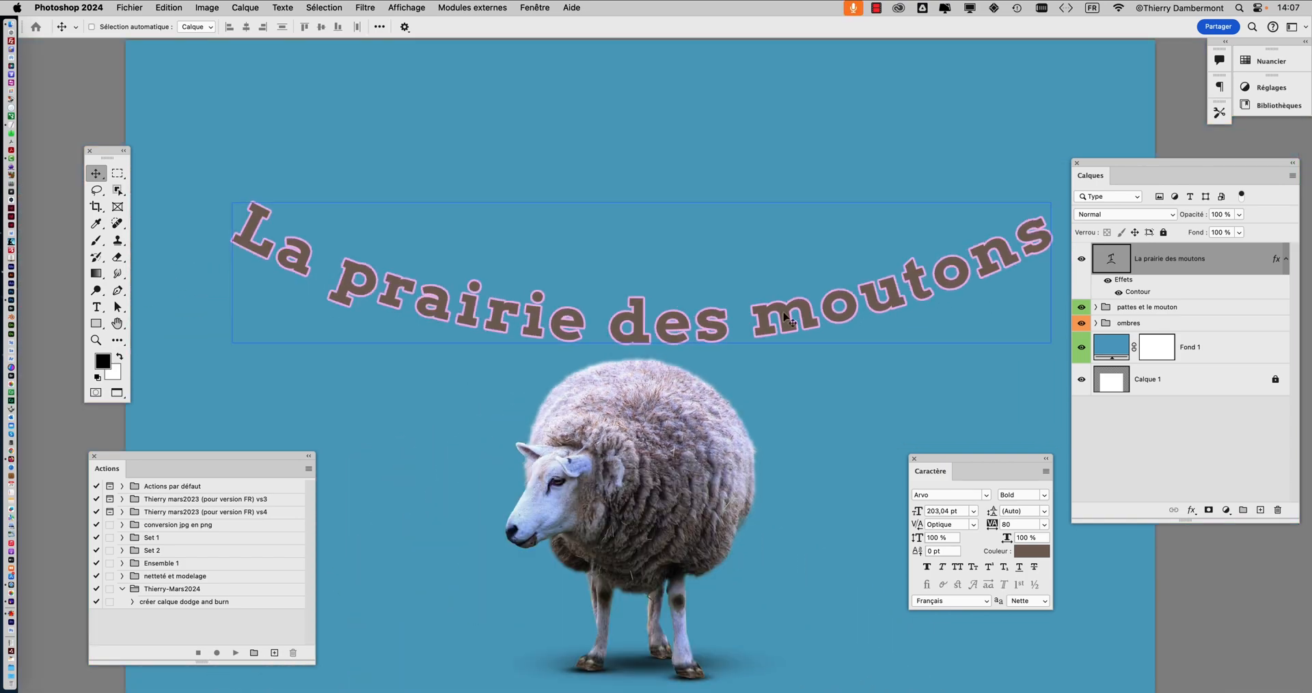
drag(555, 232, 498, 183)
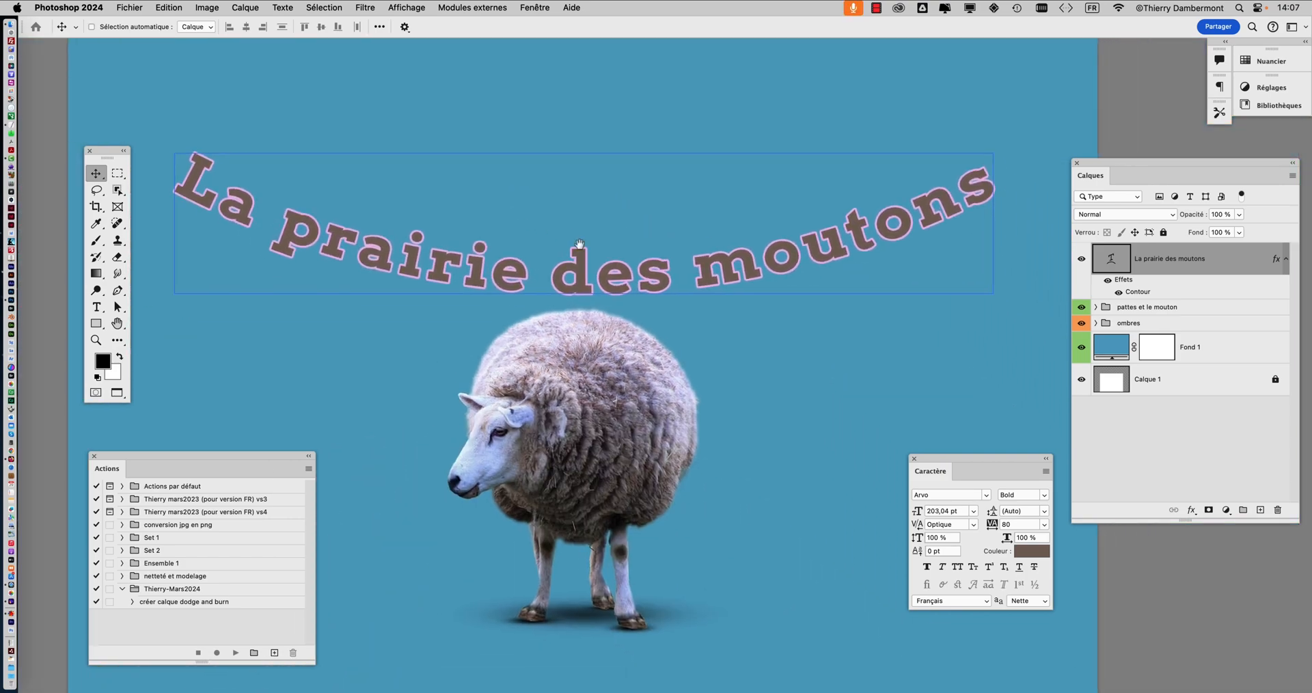
drag(592, 250, 606, 257)
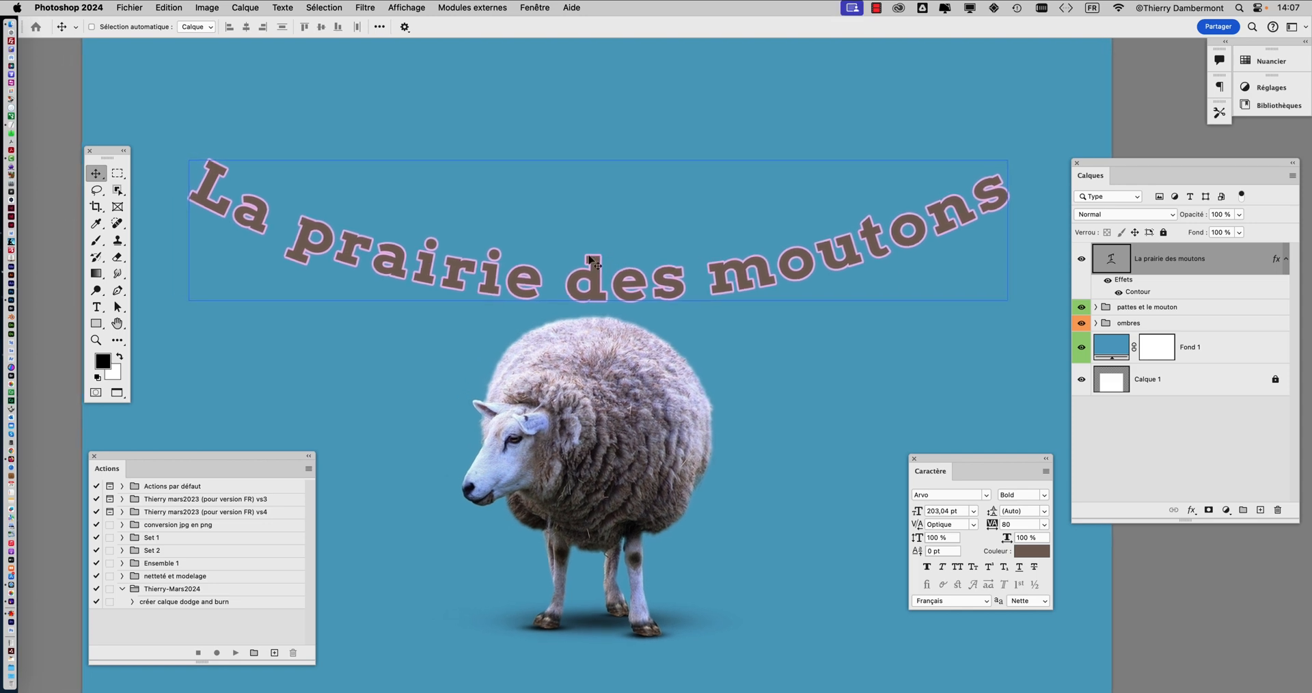
drag(337, 130, 301, 66)
click(534, 8)
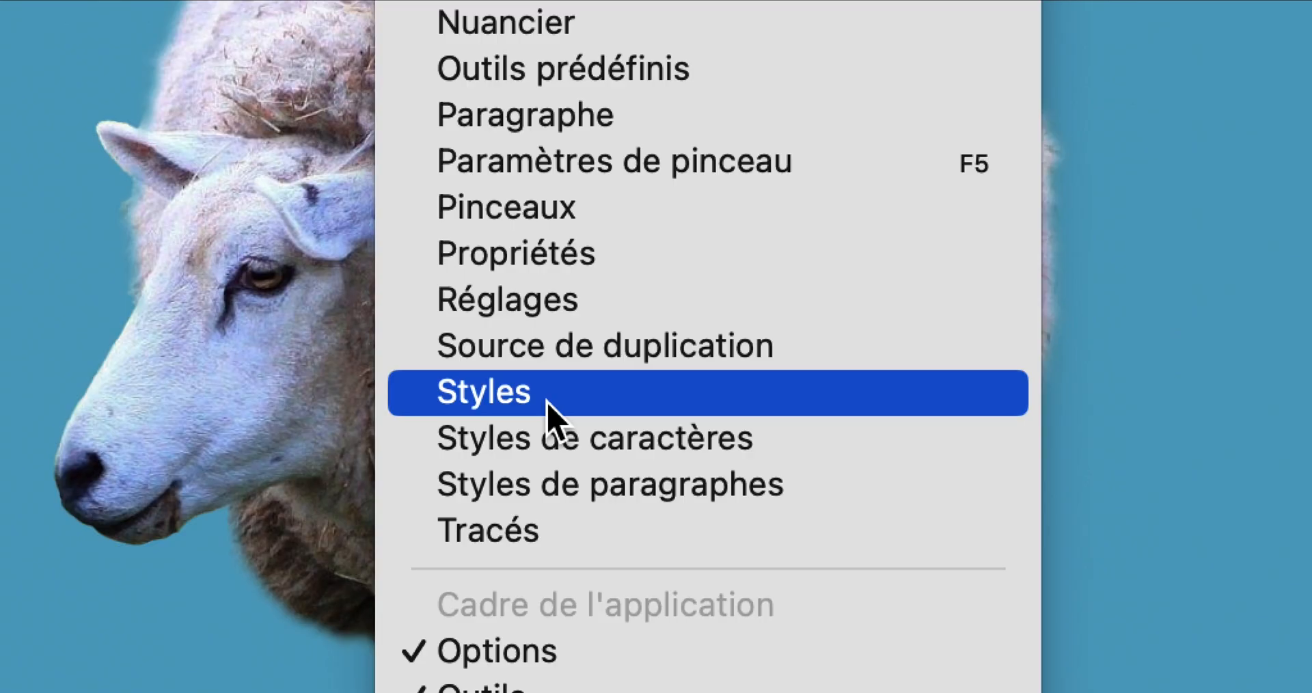
click(548, 402)
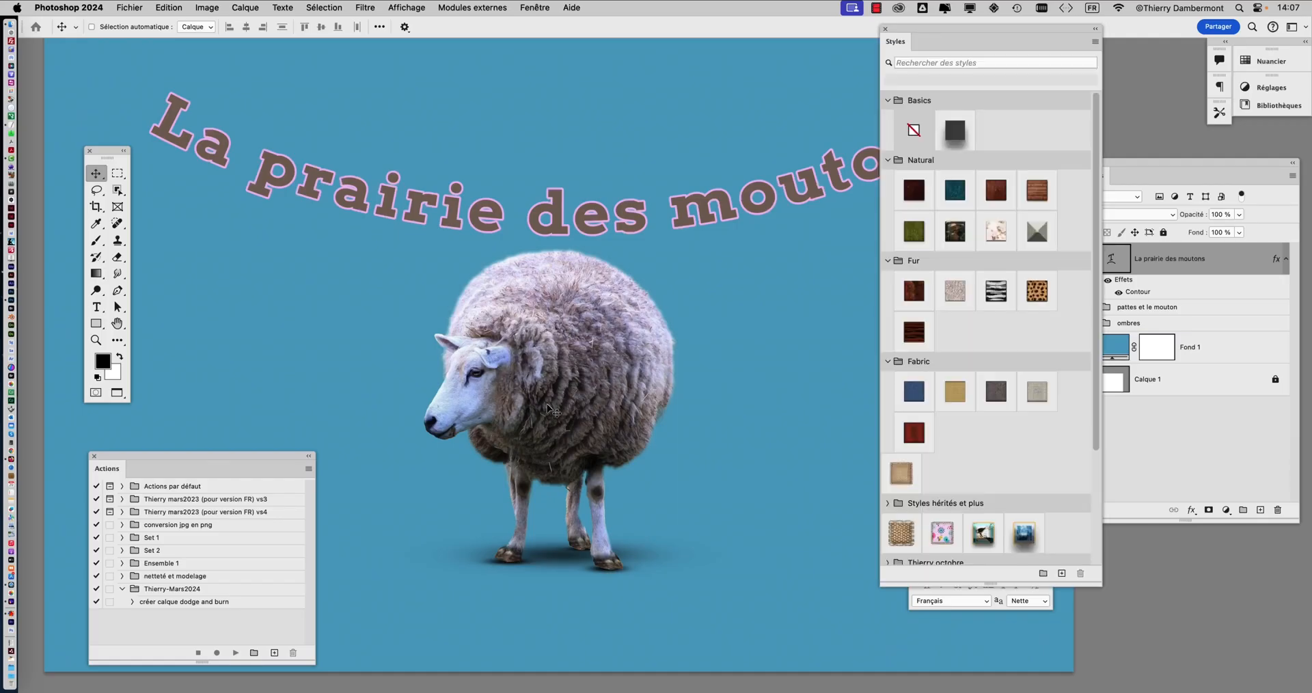
- Collapse the Basics, Natural, Fur and Fabric style groups and shorten the Styles panel
click(888, 101)
click(887, 119)
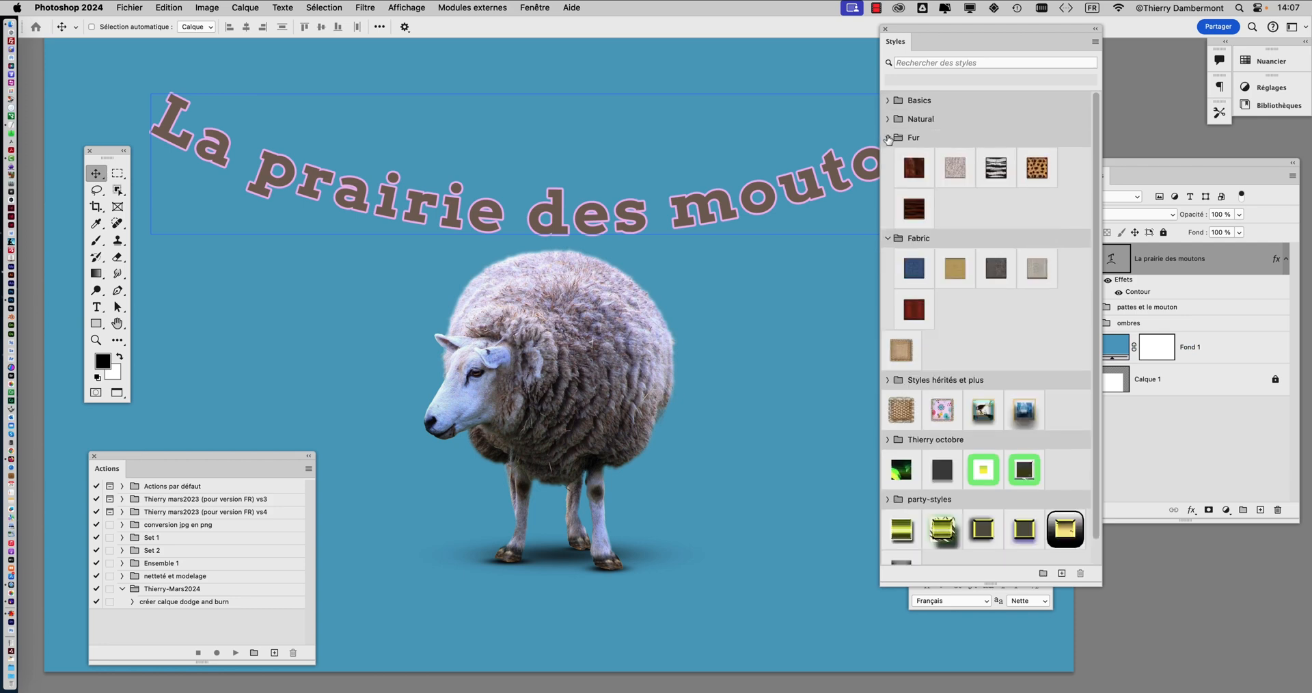
click(888, 138)
click(888, 156)
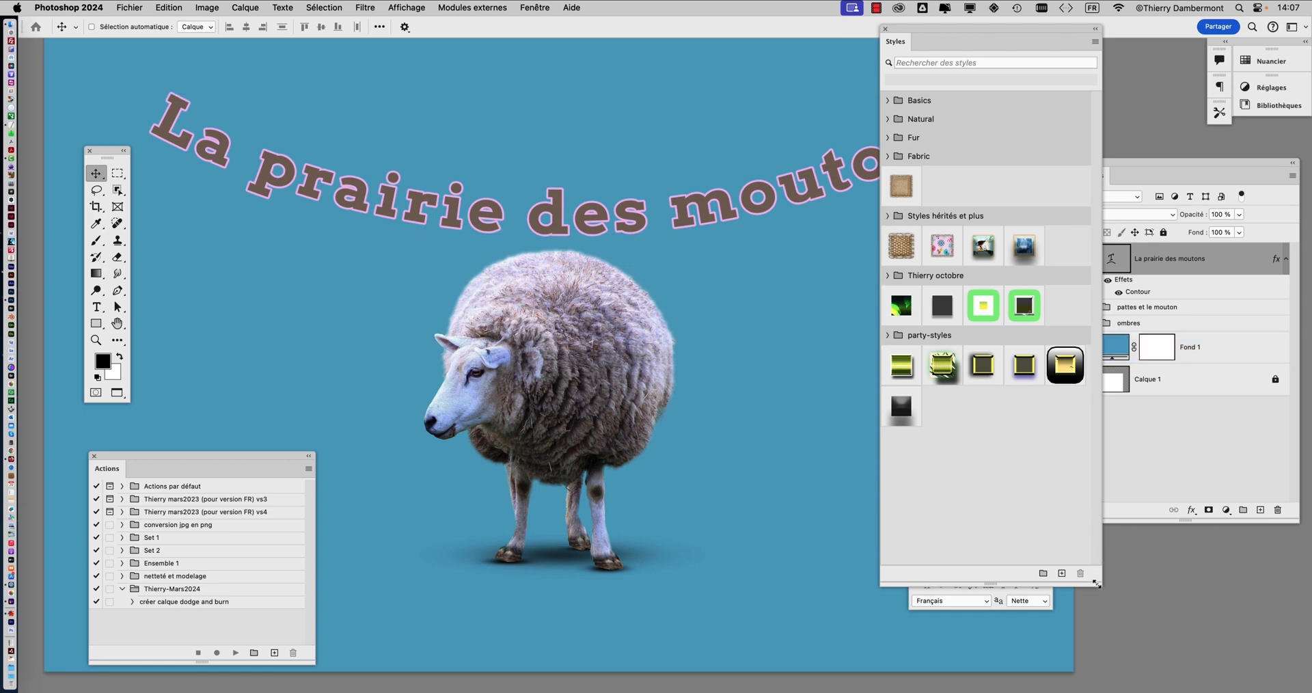
drag(1096, 583, 1104, 532)
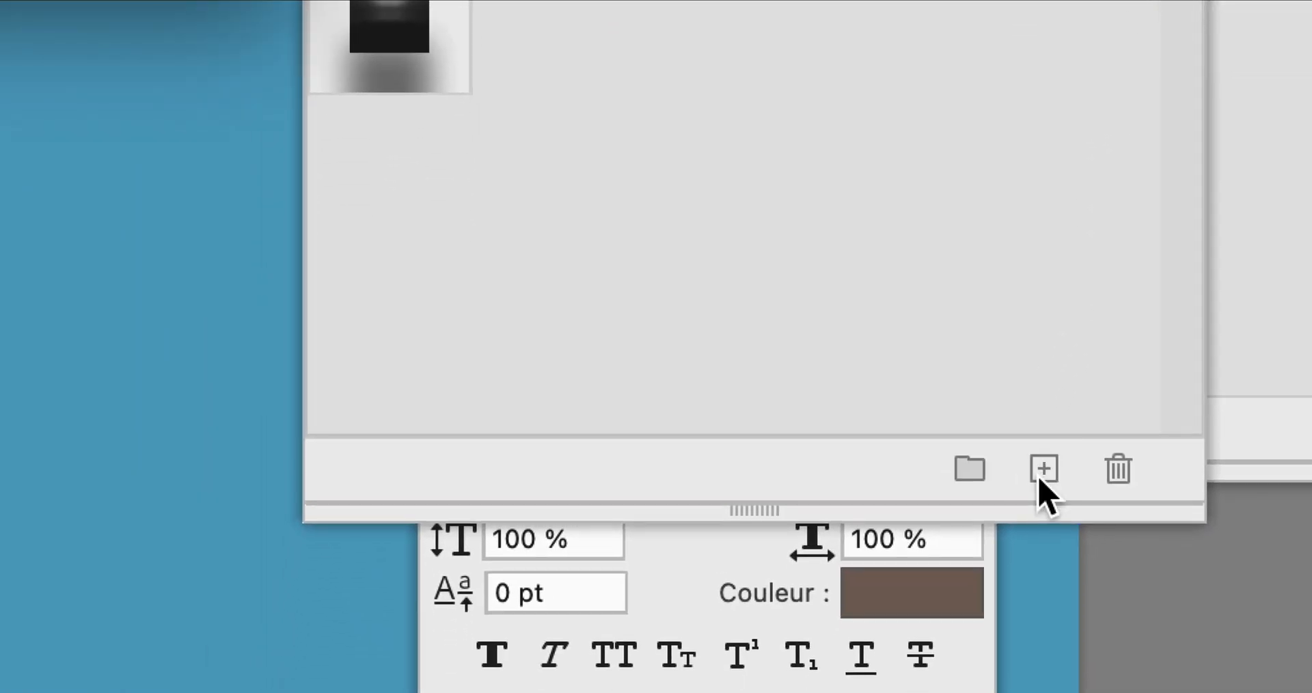
- Save the title's effects as a new style named "mouton version 1", including layer effects and adding it to the current library
click(1043, 473)
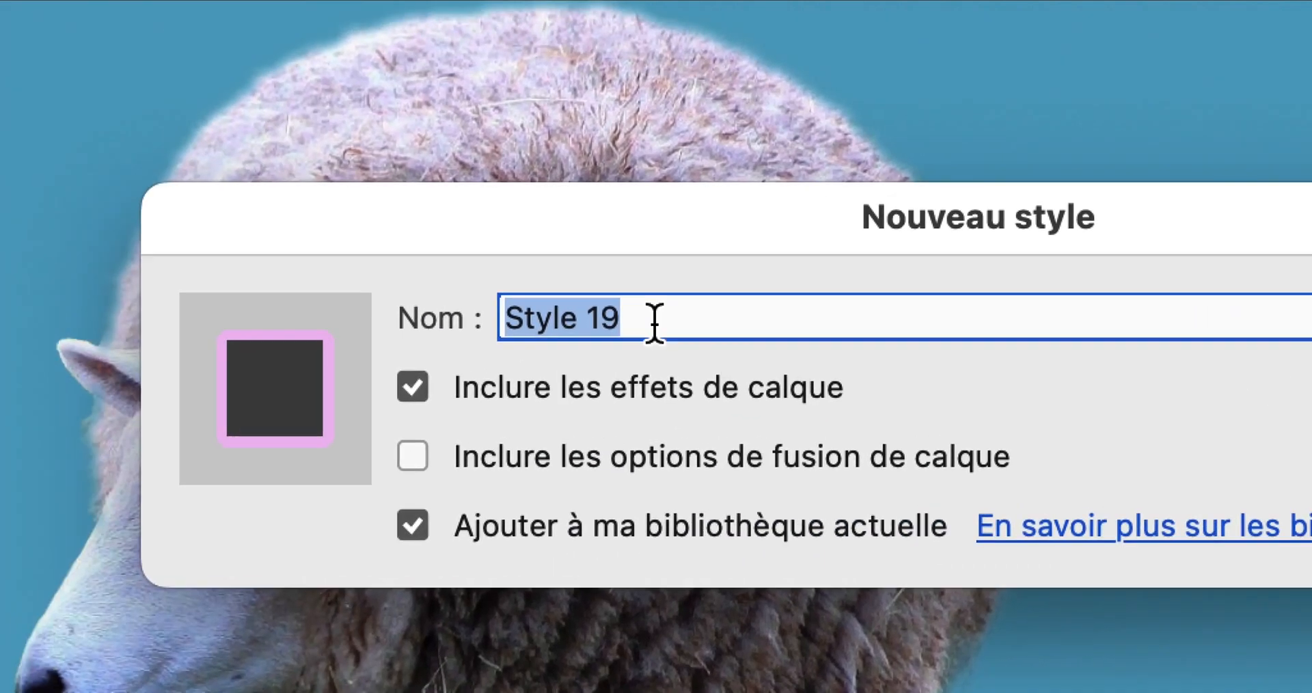
text(mouton versio)
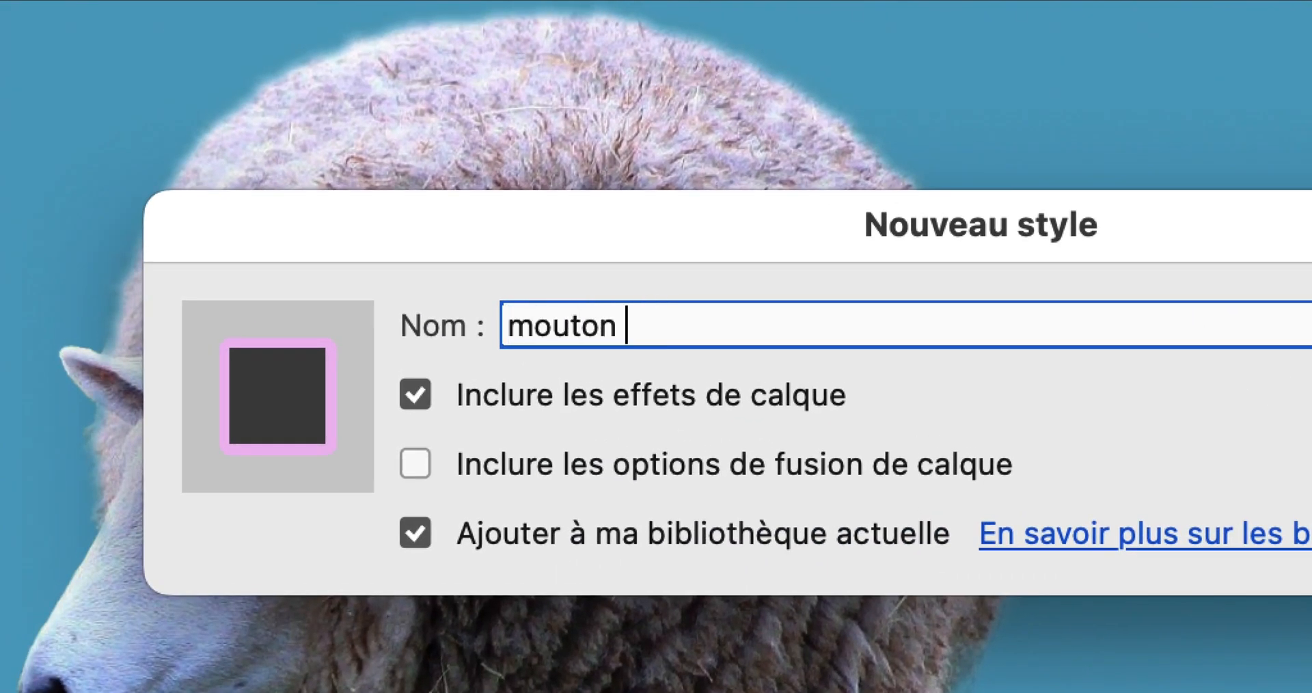
text(n )
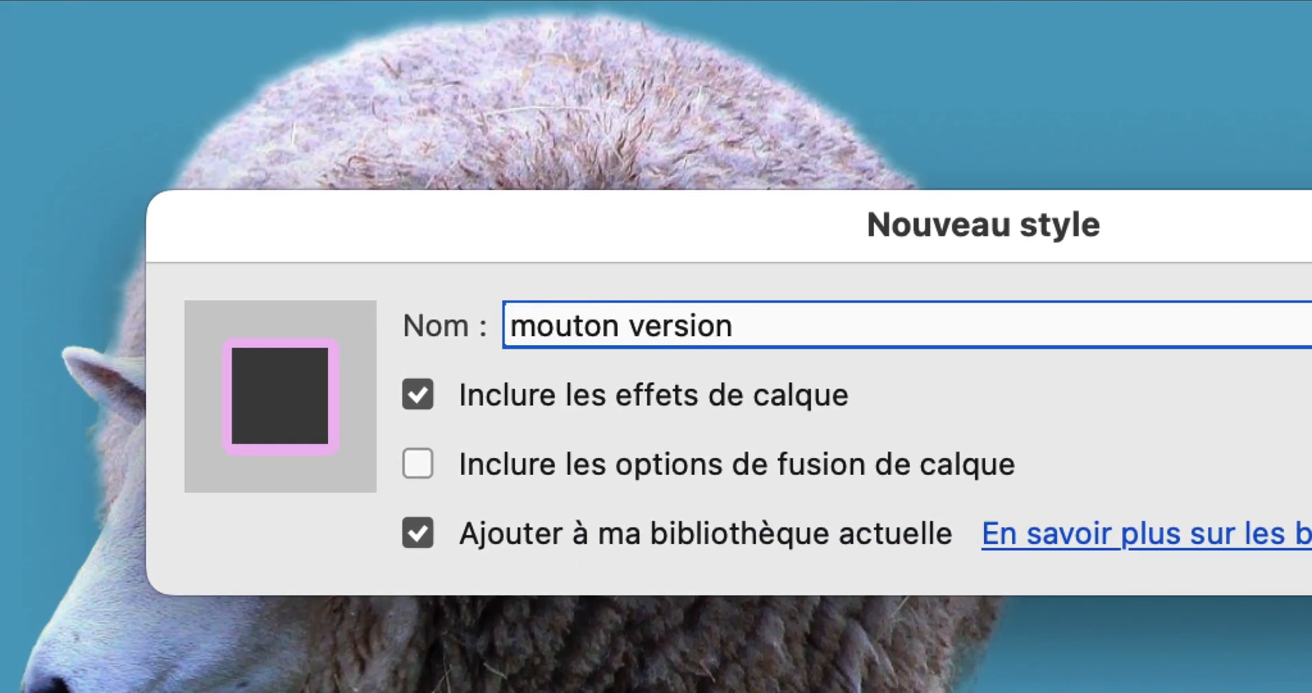
text(1)
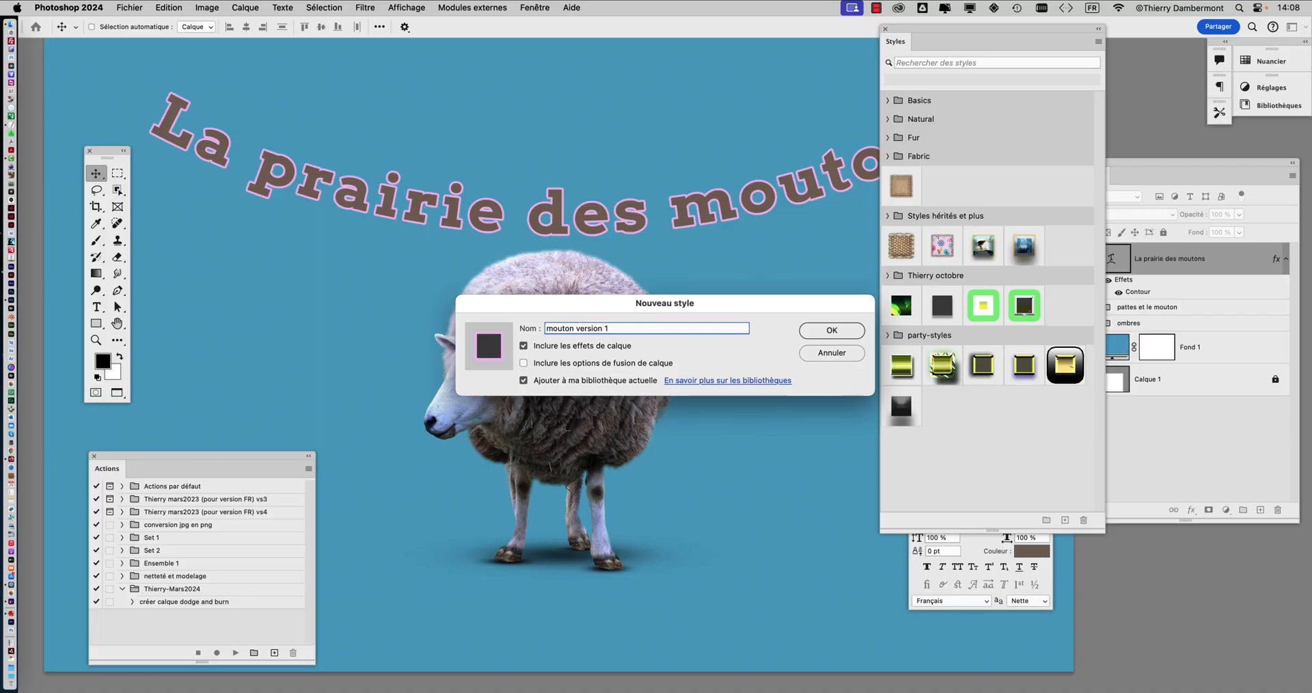
key(Return)
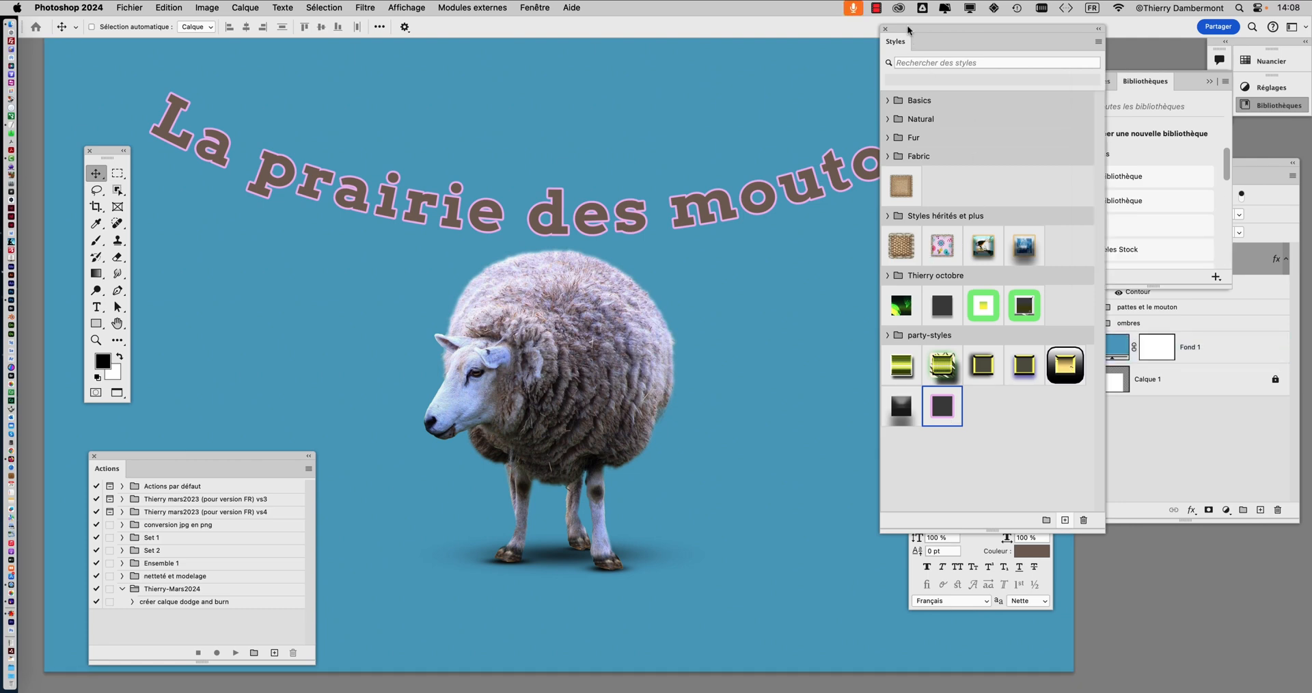
- Move the Styles and Caractère panels clear of each other and look through the Styles options
drag(907, 28, 760, 26)
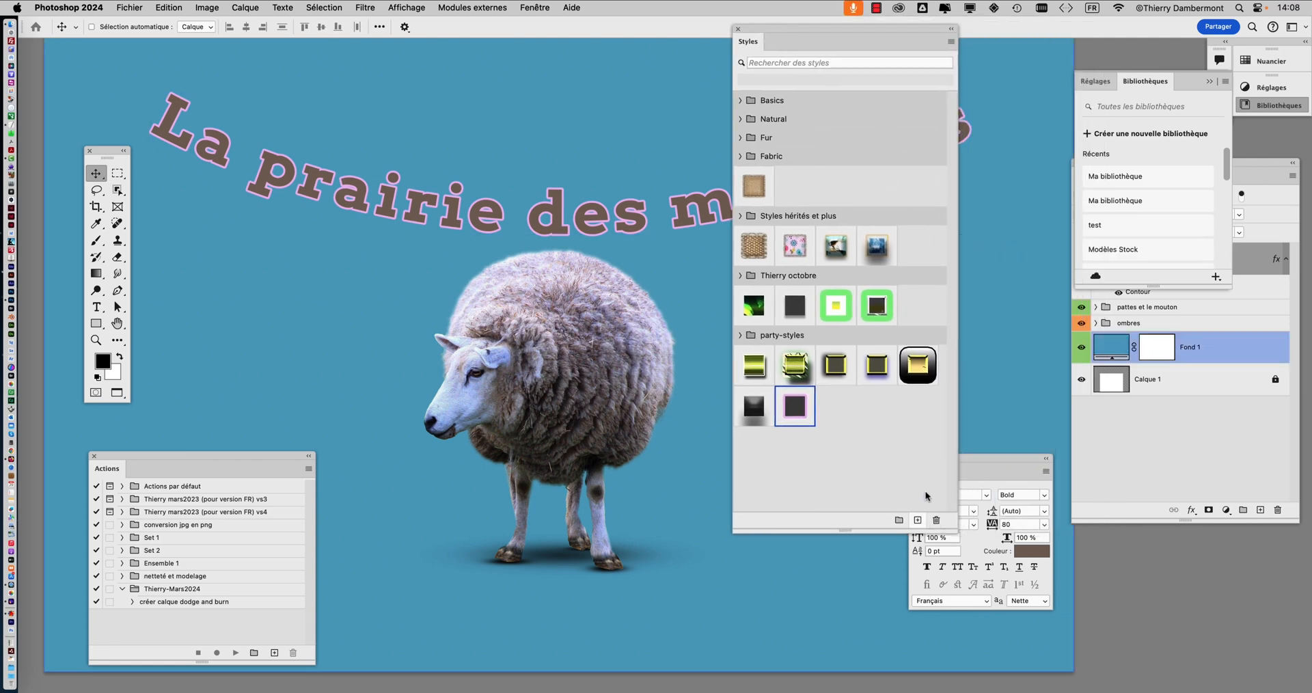
drag(986, 458, 1096, 428)
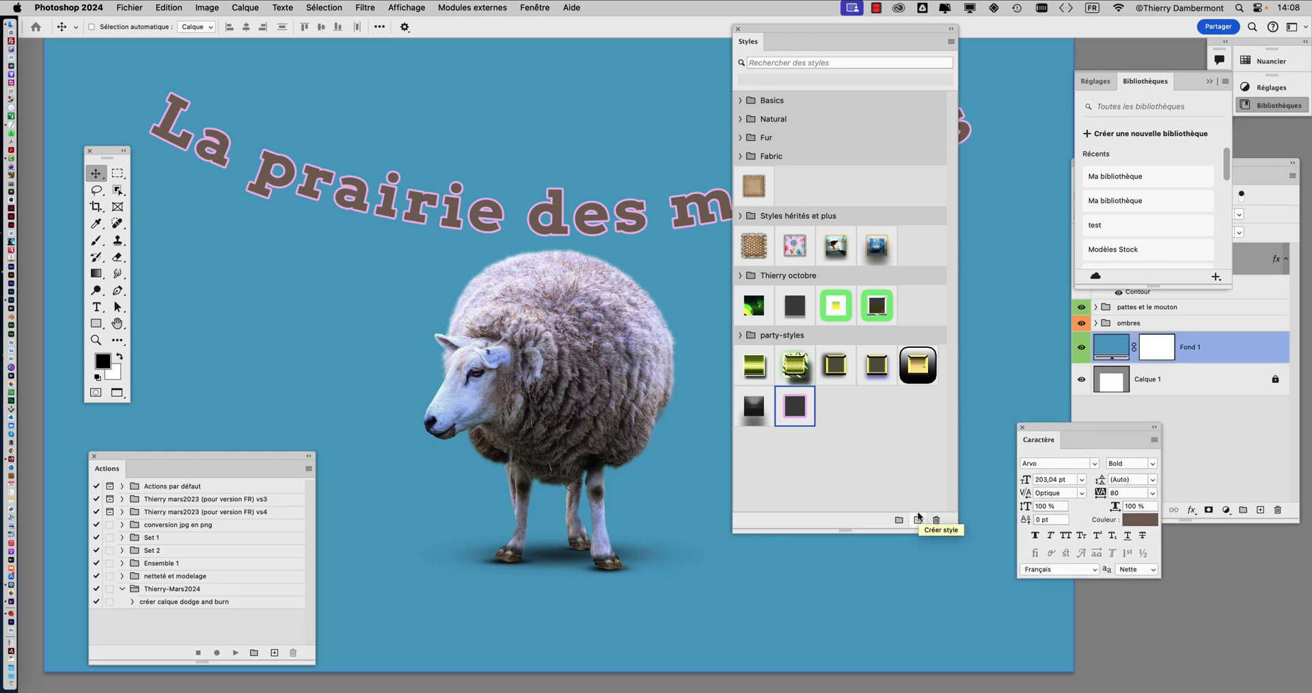
click(950, 43)
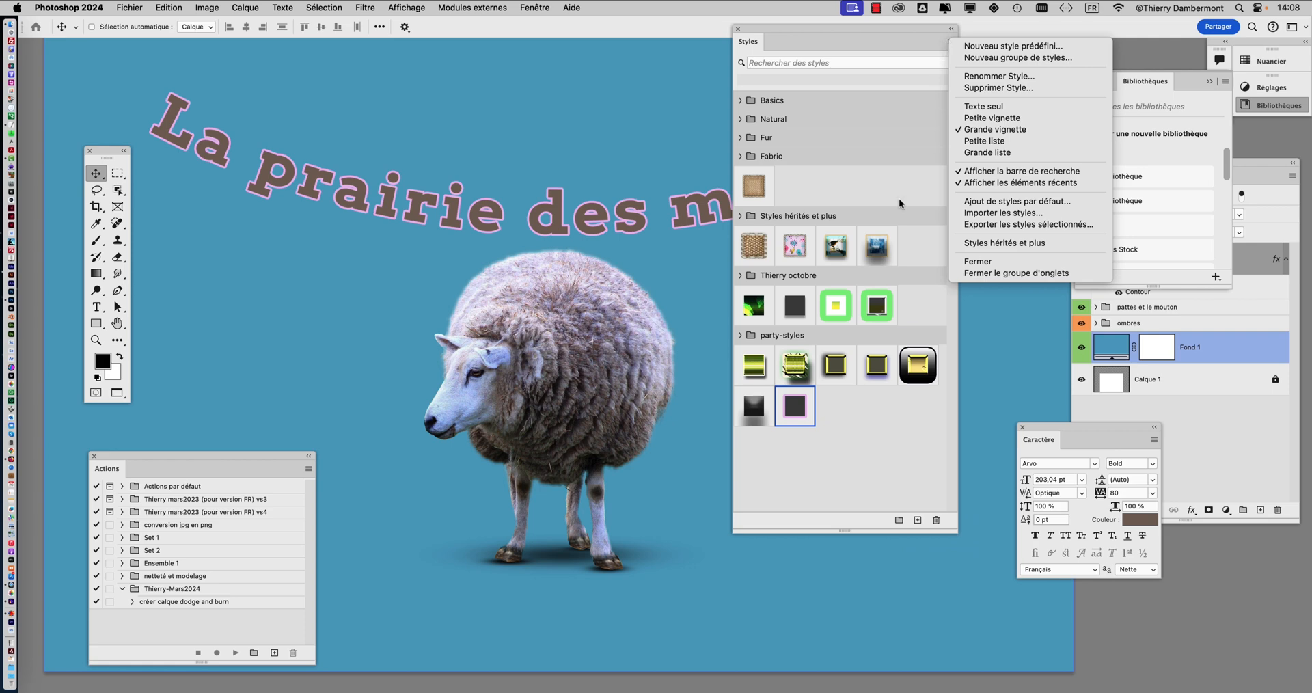
click(870, 399)
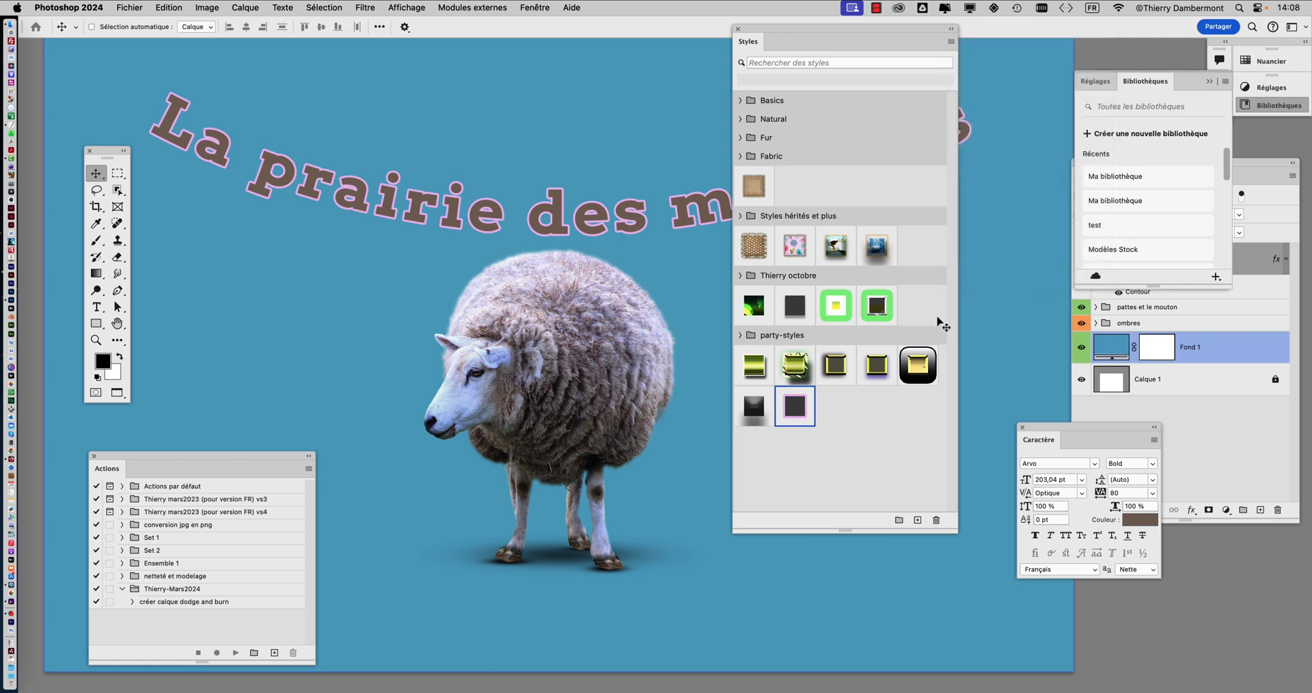
- Detach the Bibliothèques panel, look at its library creation and import options, and move it aside
drag(1208, 83, 464, 92)
click(520, 80)
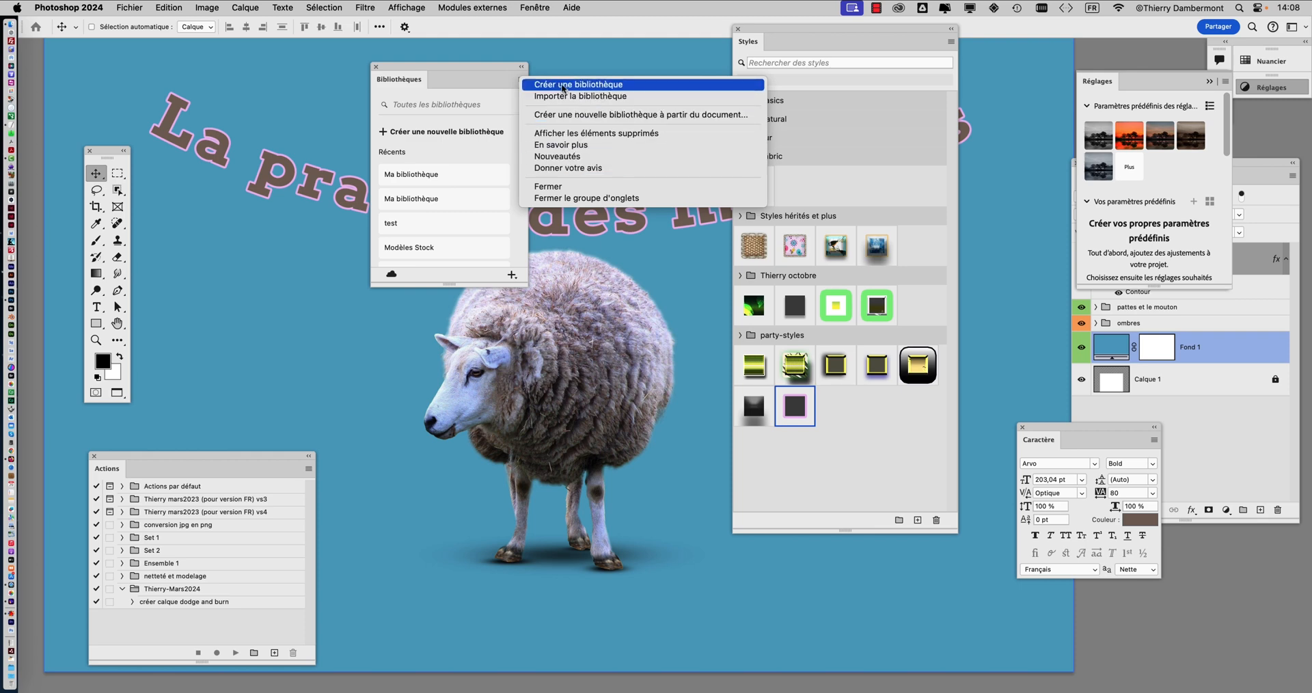
click(483, 70)
drag(489, 64, 308, 248)
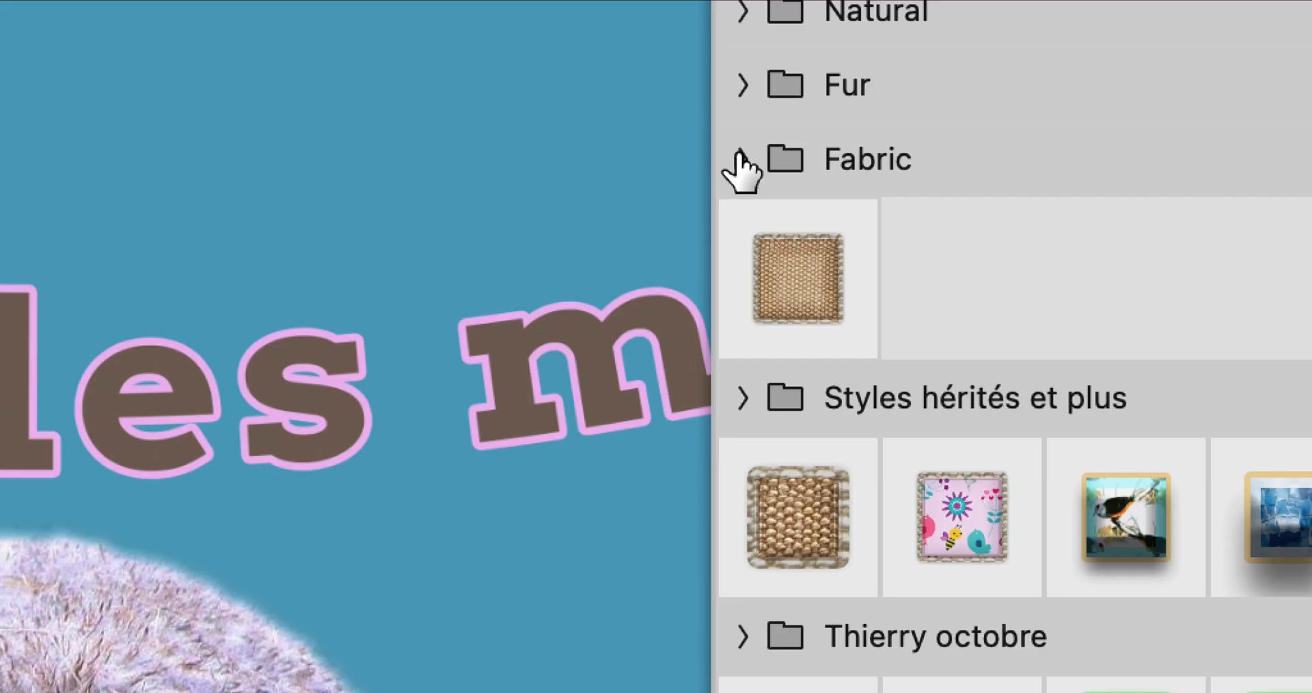
- Look at the presets inside the Fabric style group
click(742, 158)
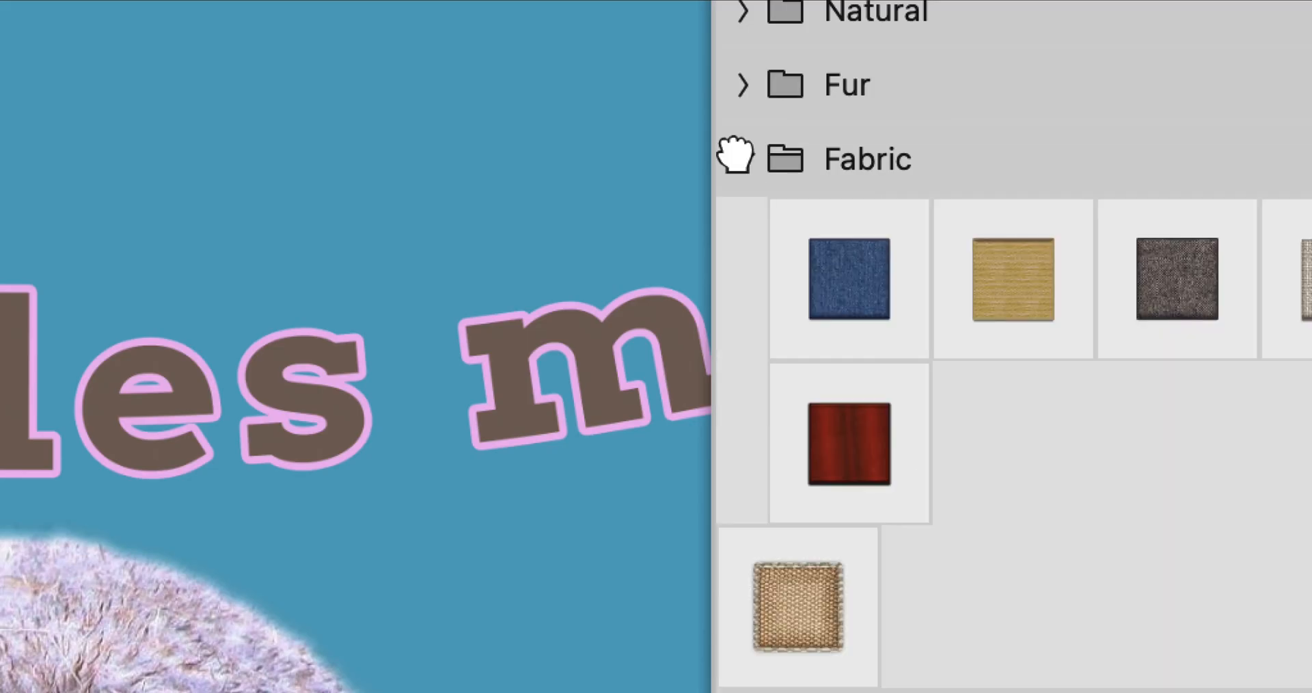
click(742, 159)
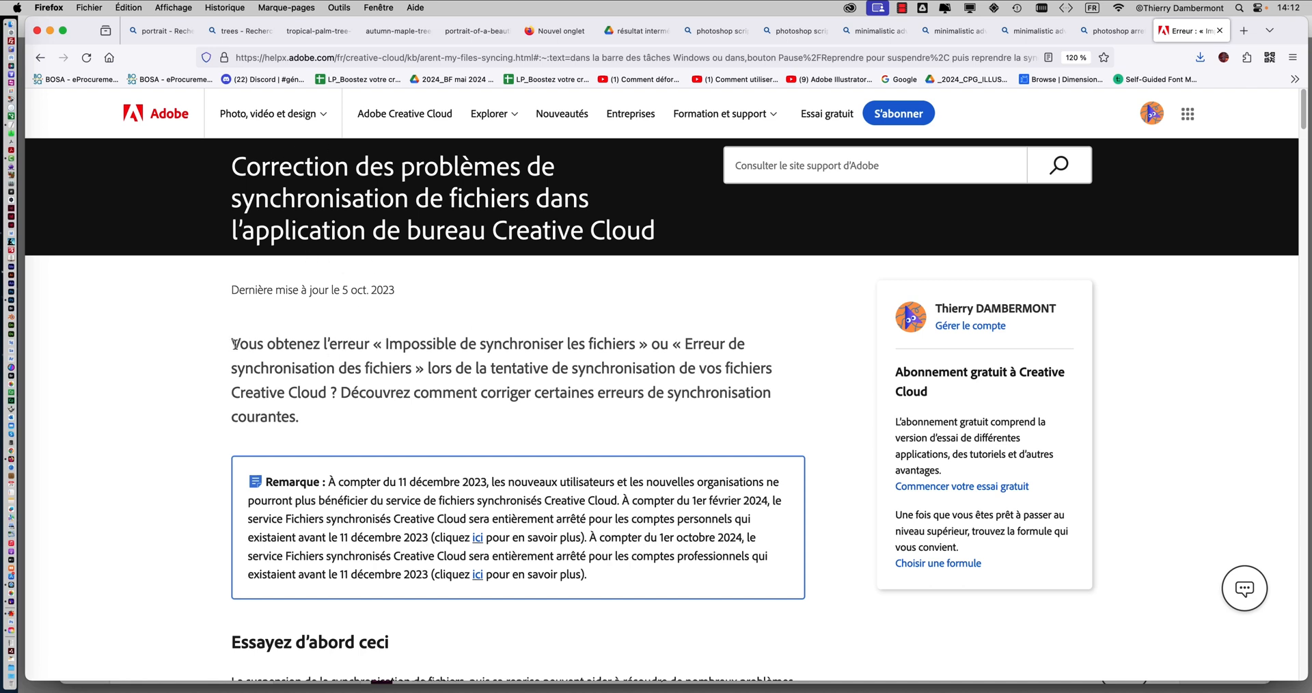
- In Firefox, read the Adobe support article on correcting Creative Cloud file synchronisation problems, from its introduction to the pause/resume advice
drag(234, 344, 318, 413)
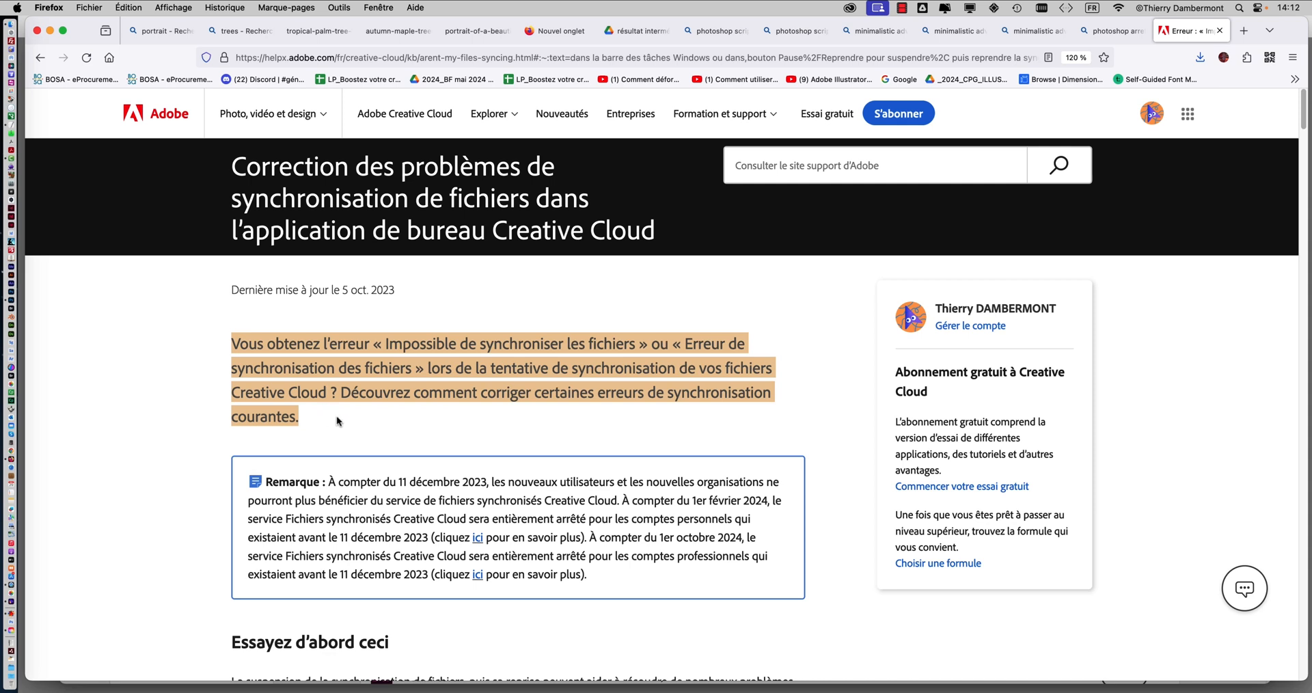
scroll(336, 415, down, 5)
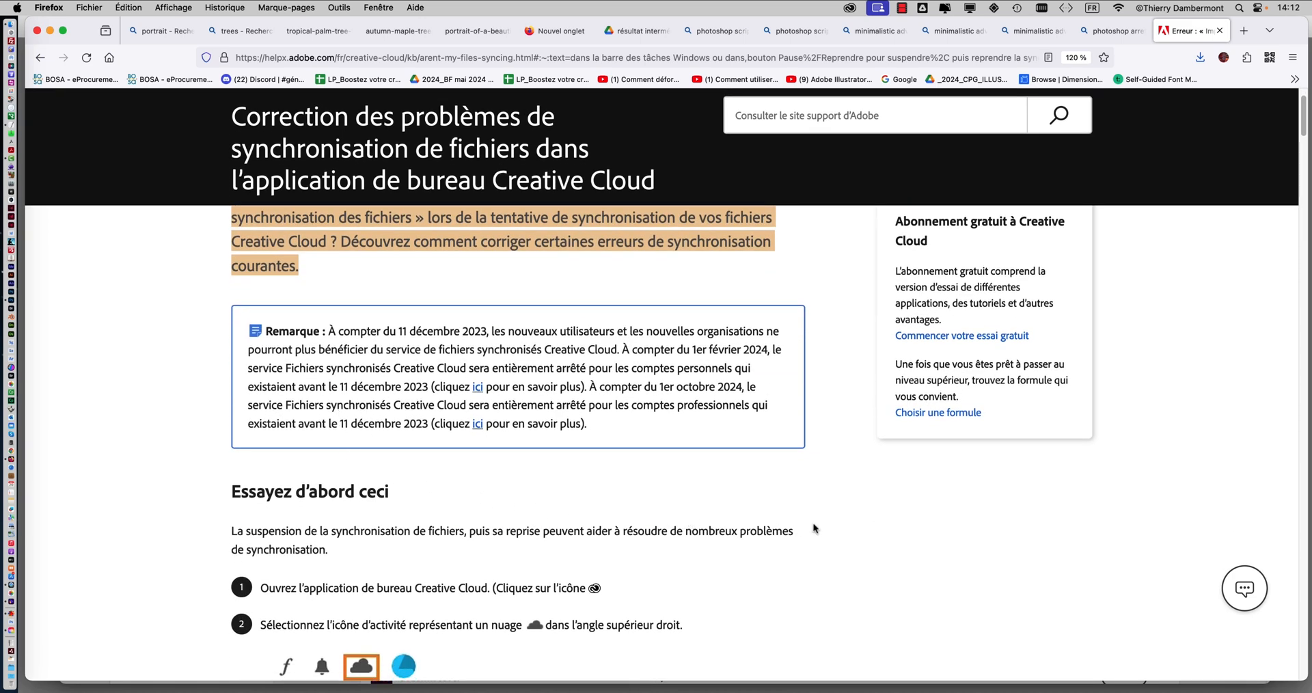
scroll(813, 528, down, 1)
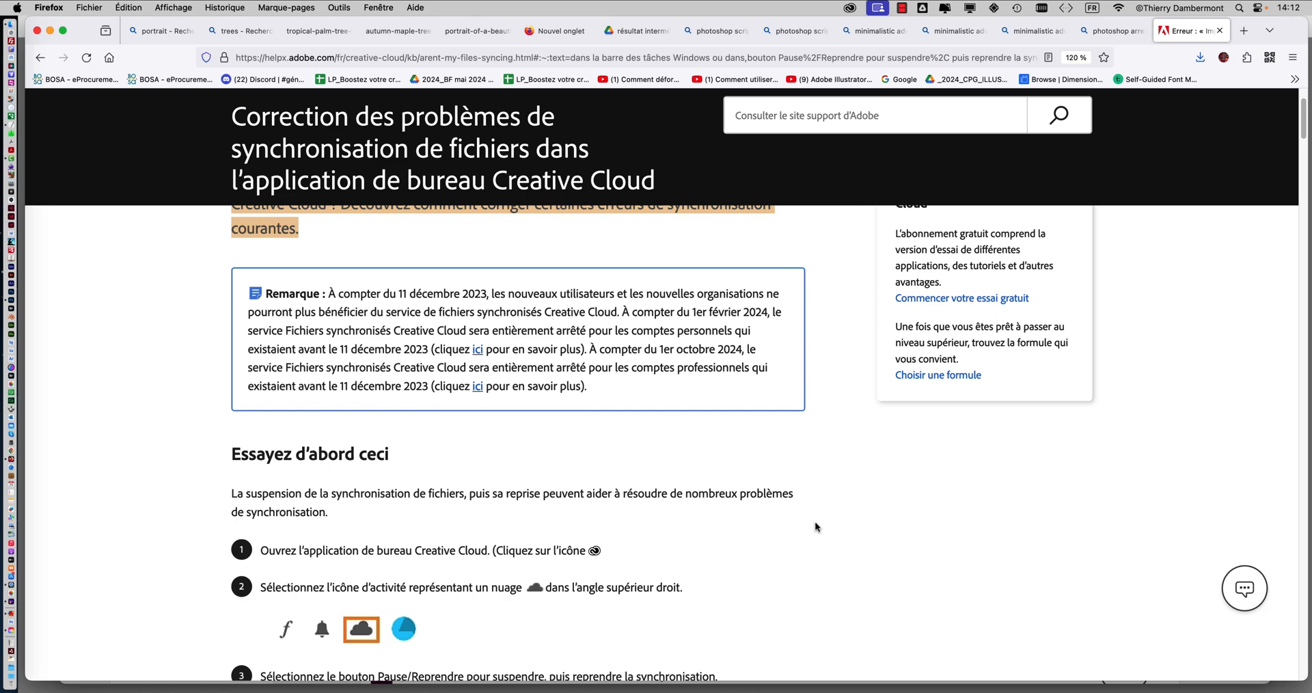
scroll(814, 527, down, 4)
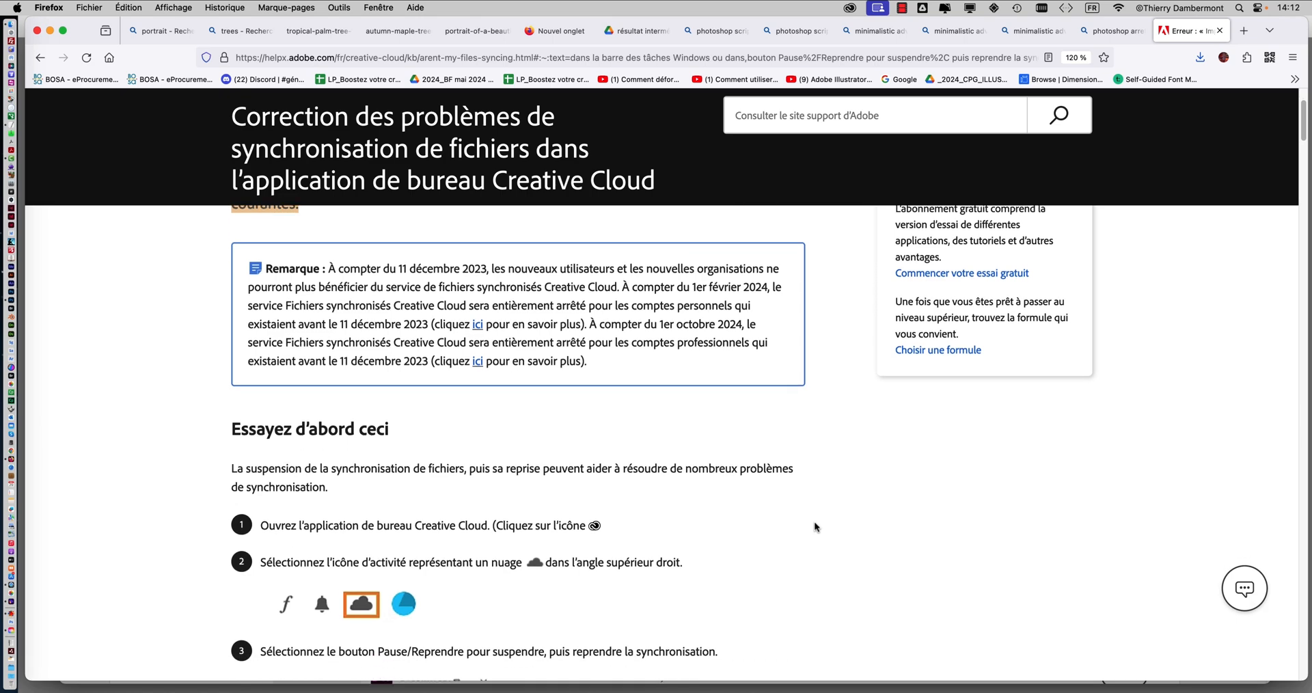
scroll(813, 528, down, 10)
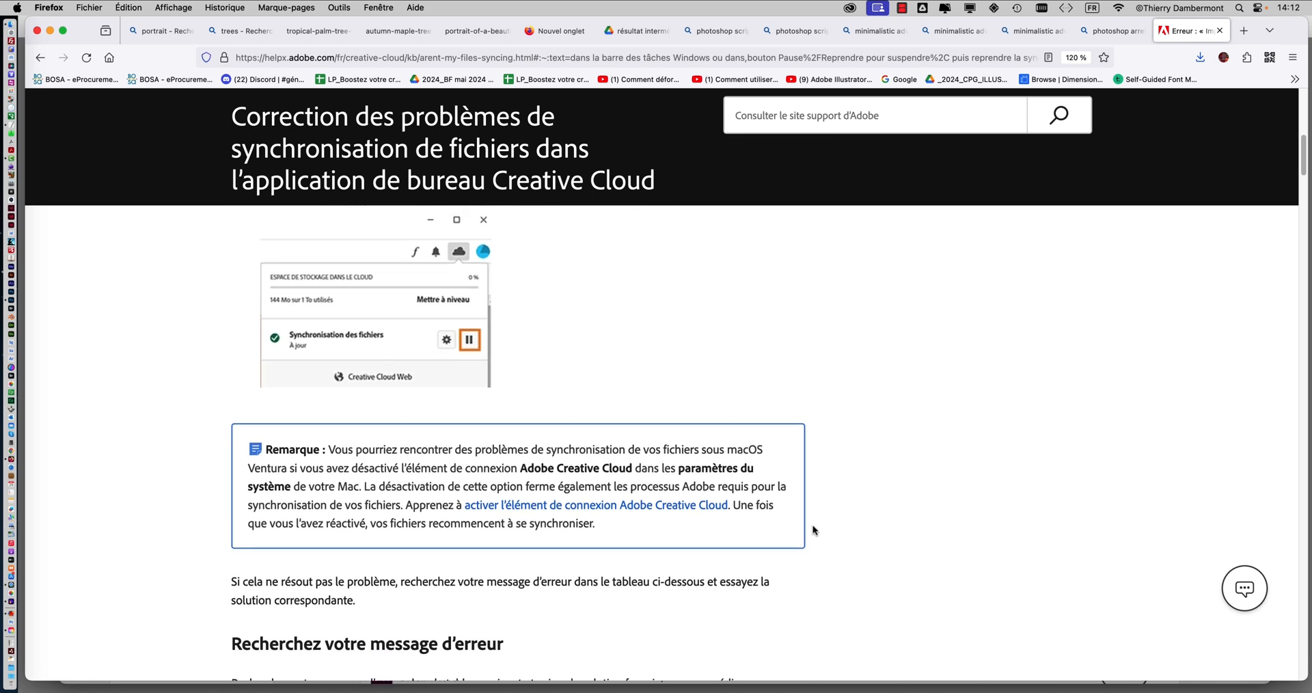
- Read down to the article's error-message table and pause the library synchronisation in the Creative Cloud desktop app
scroll(813, 531, down, 3)
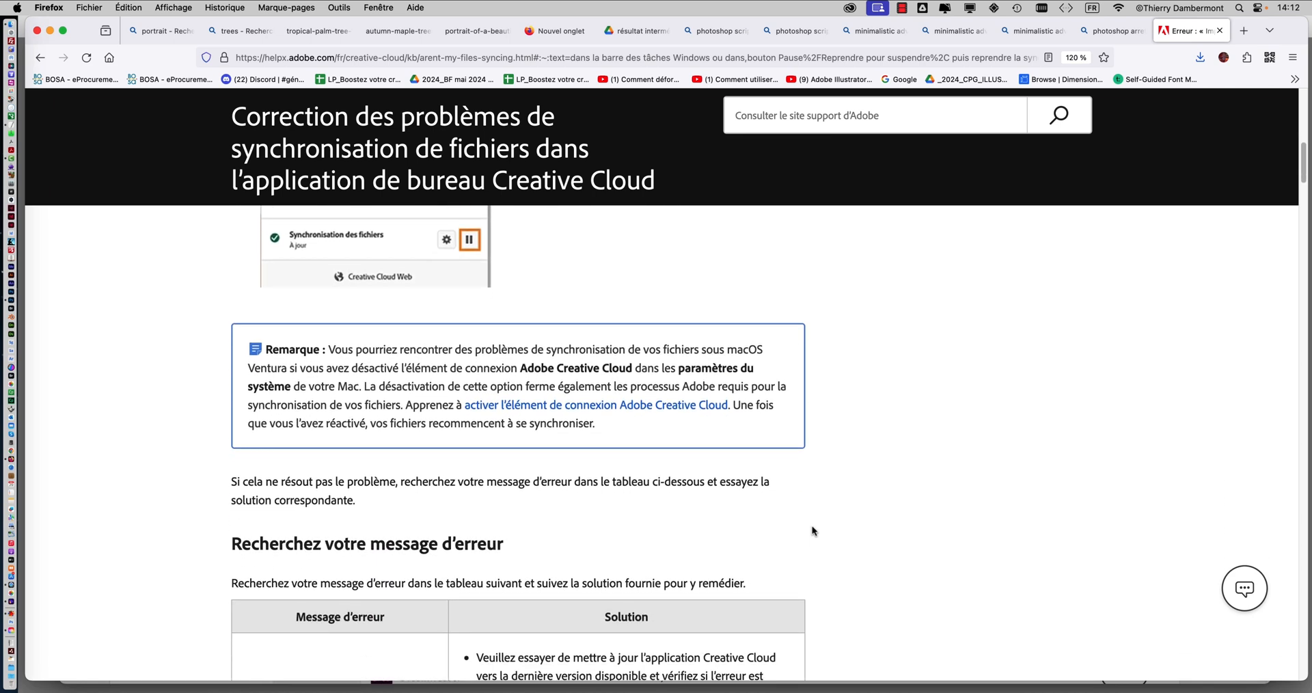
scroll(813, 530, down, 7)
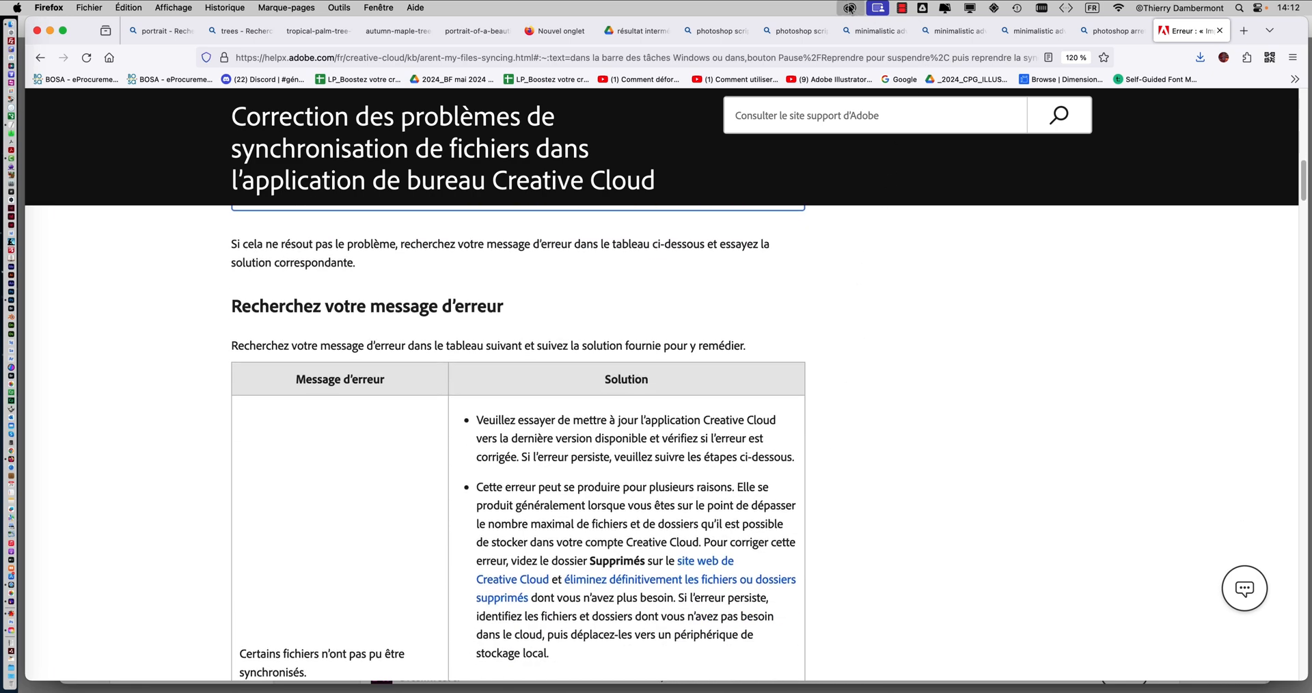
click(850, 9)
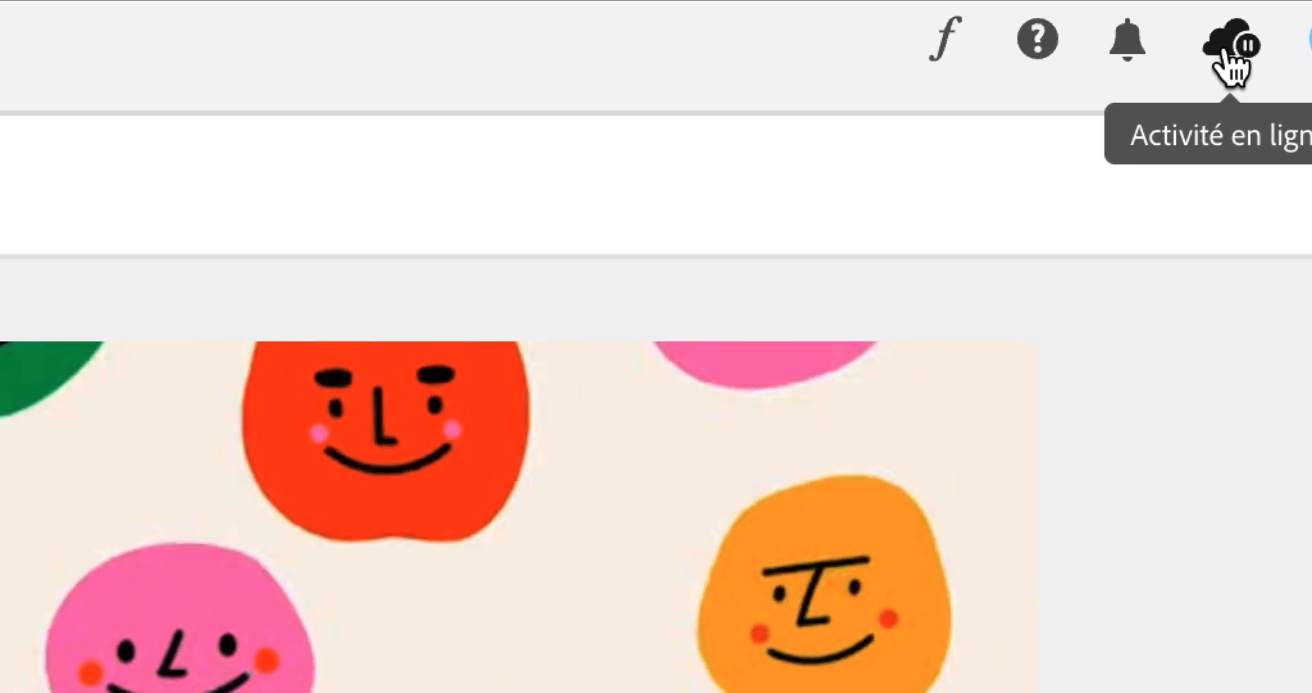
click(1225, 50)
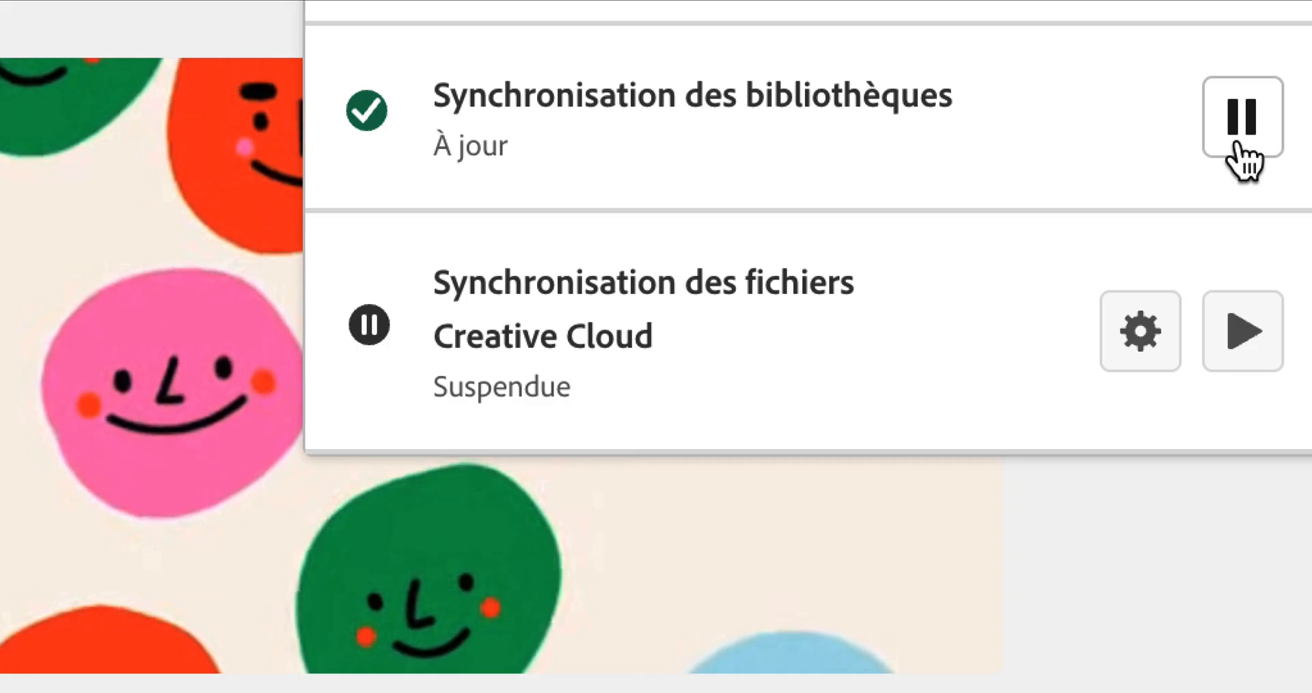
click(1242, 158)
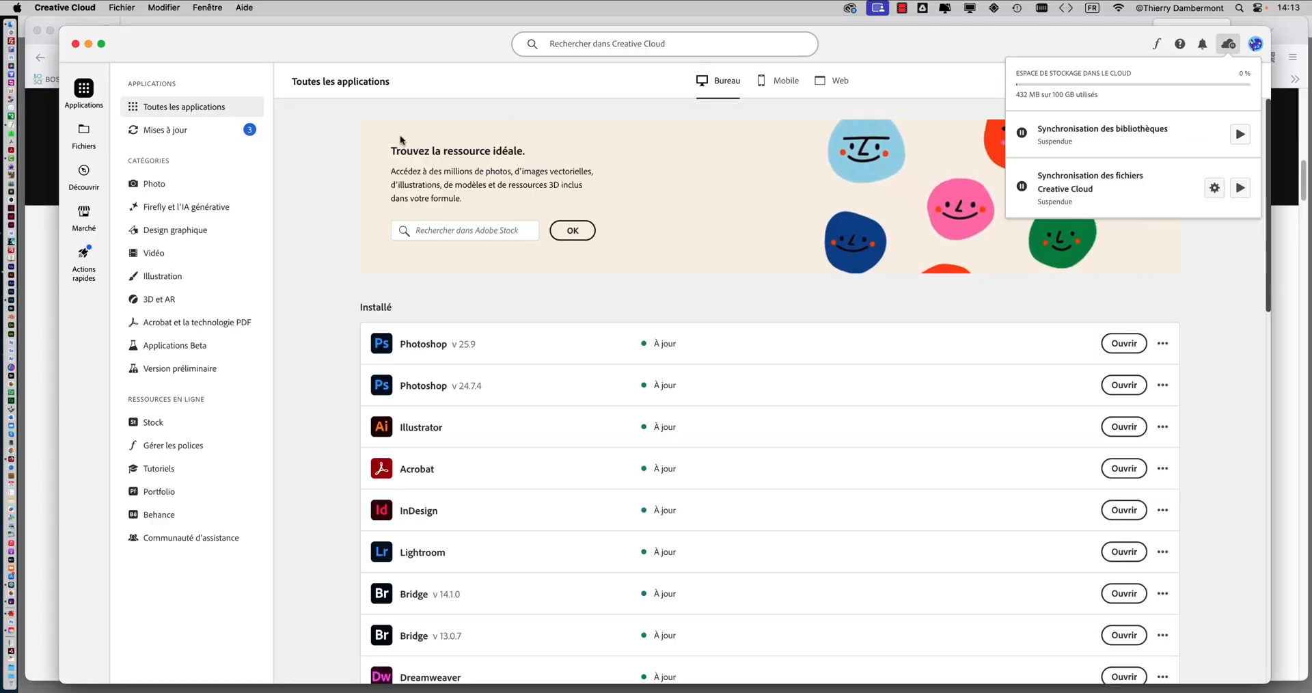
- Review the library and file synchronisation status in Creative Cloud's cloud activity once more, and close it
key(super+Tab)
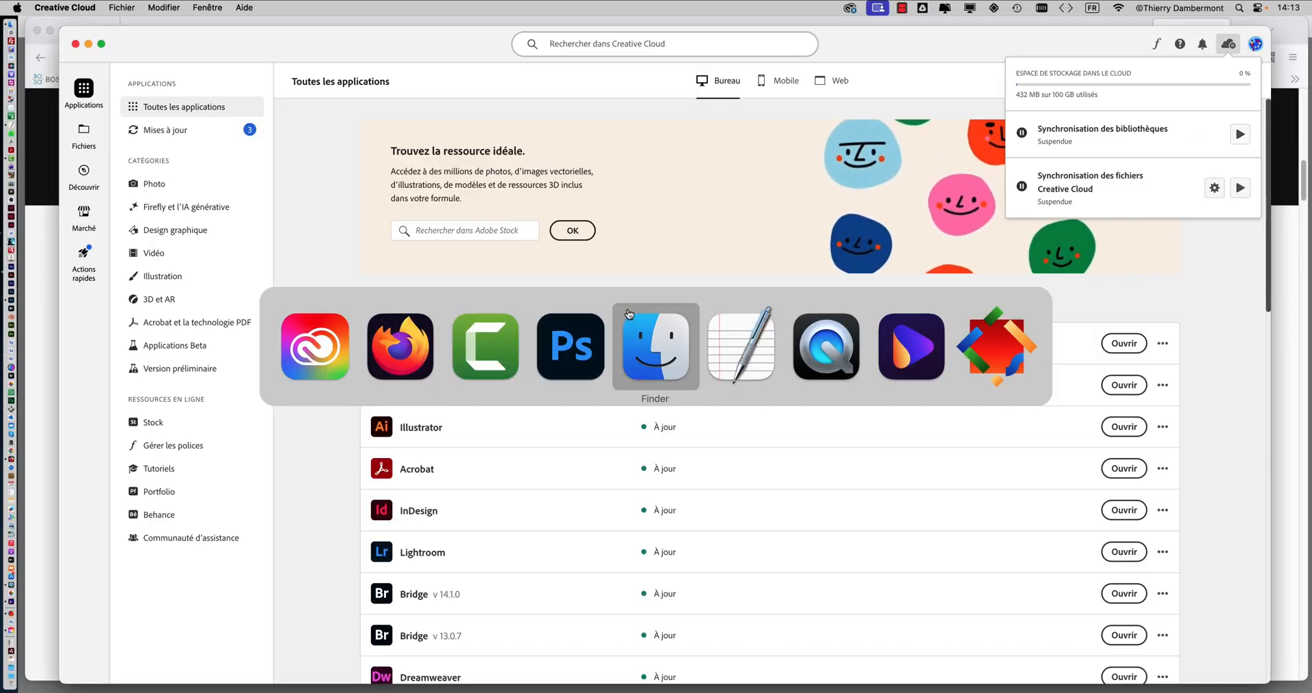
click(325, 358)
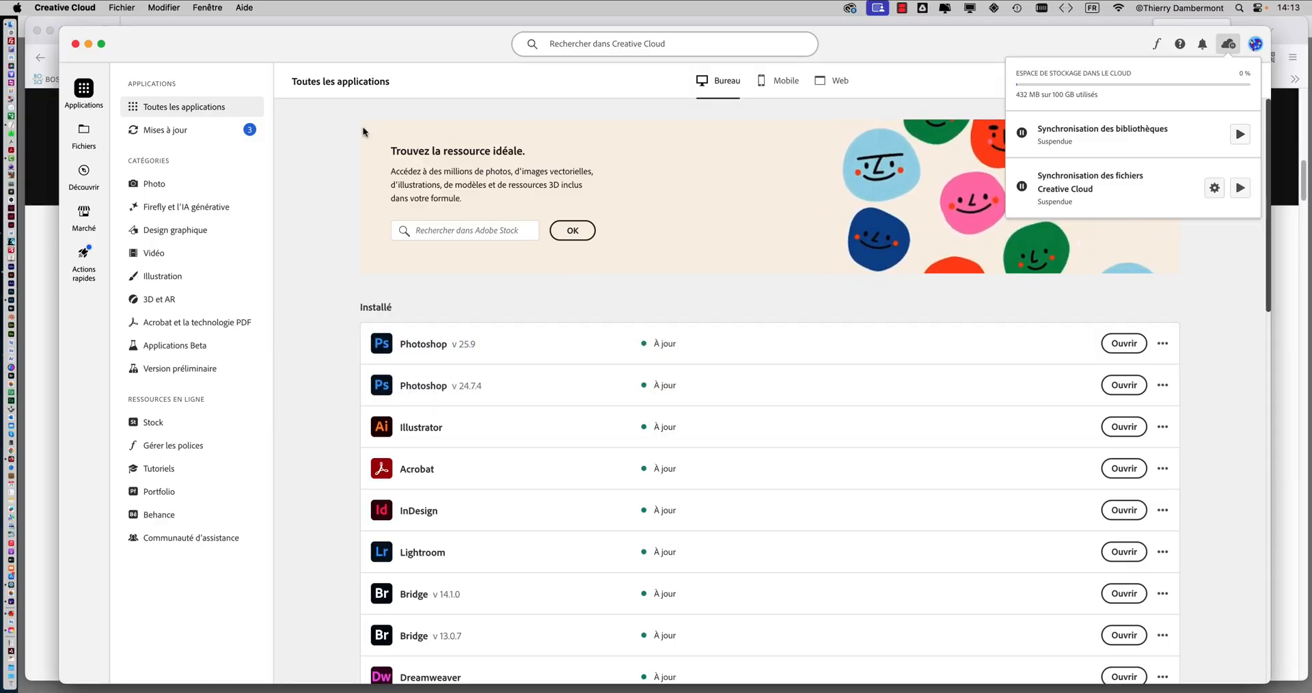
click(1227, 47)
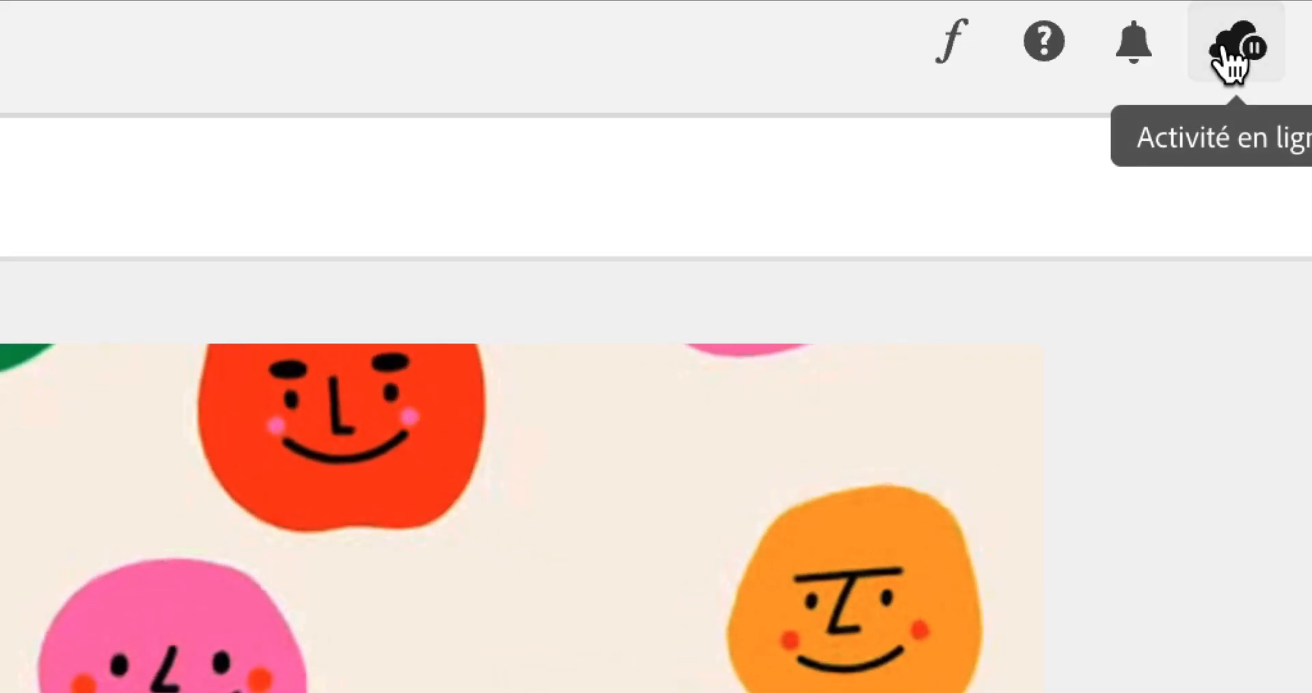
click(1227, 47)
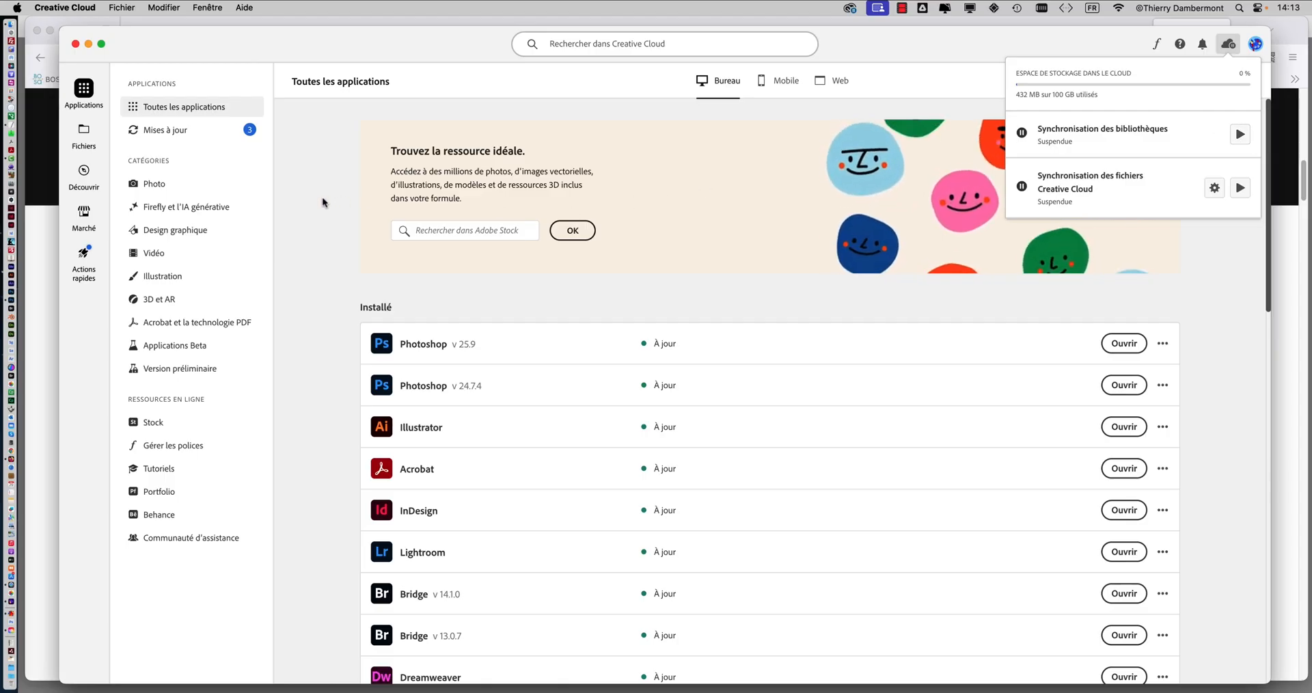
click(322, 204)
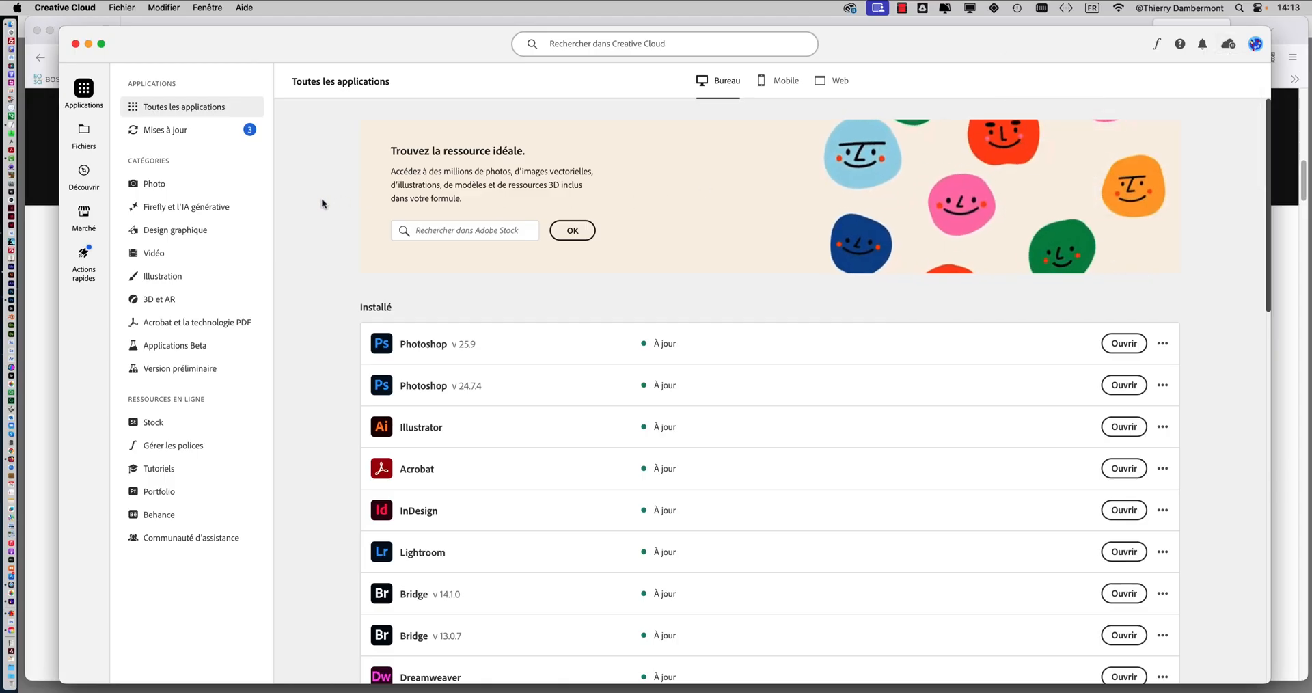
- Switch to Photoshop and look at the Gel presets under Styles hérités et plus, in the Styles 2019 group
key(super+Tab)
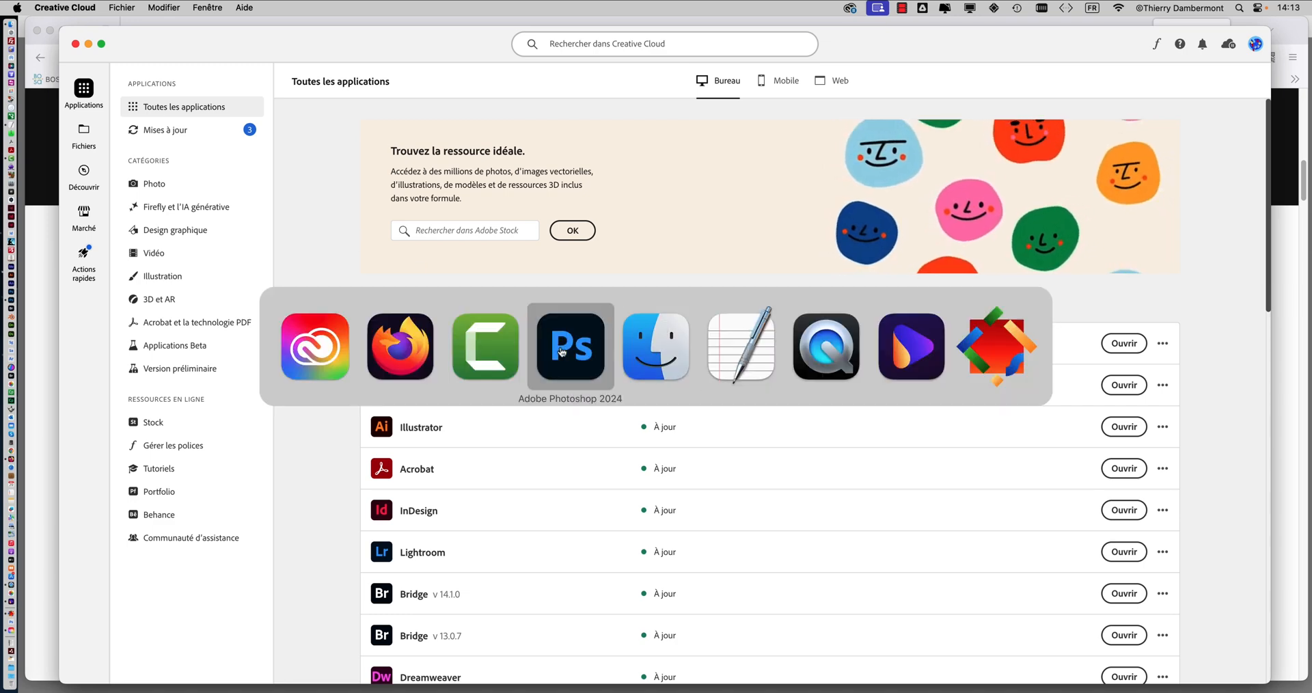
click(561, 351)
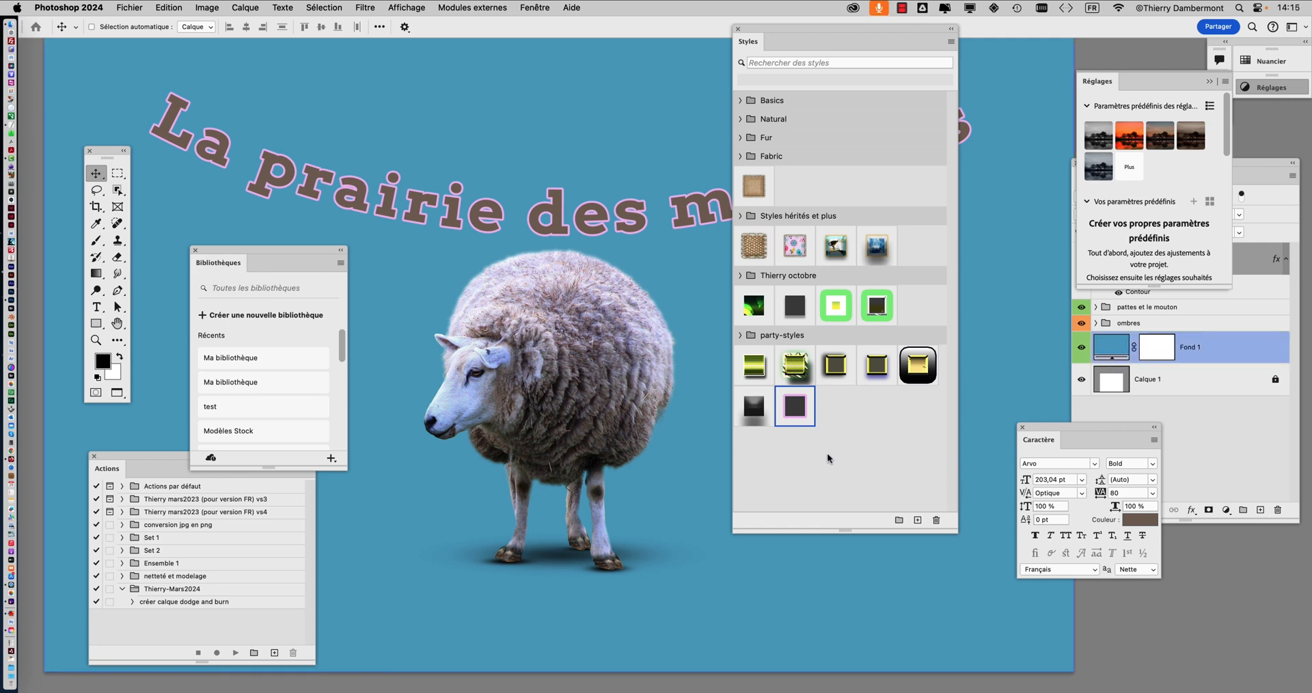
click(803, 418)
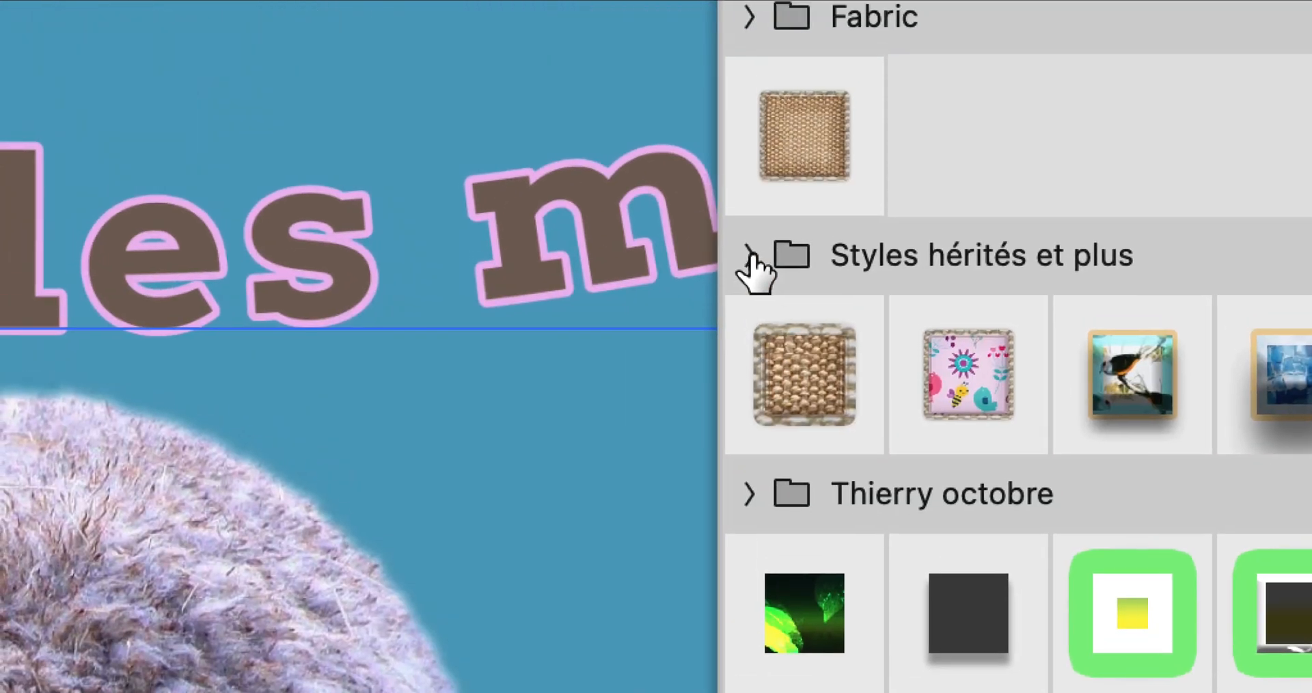
click(745, 240)
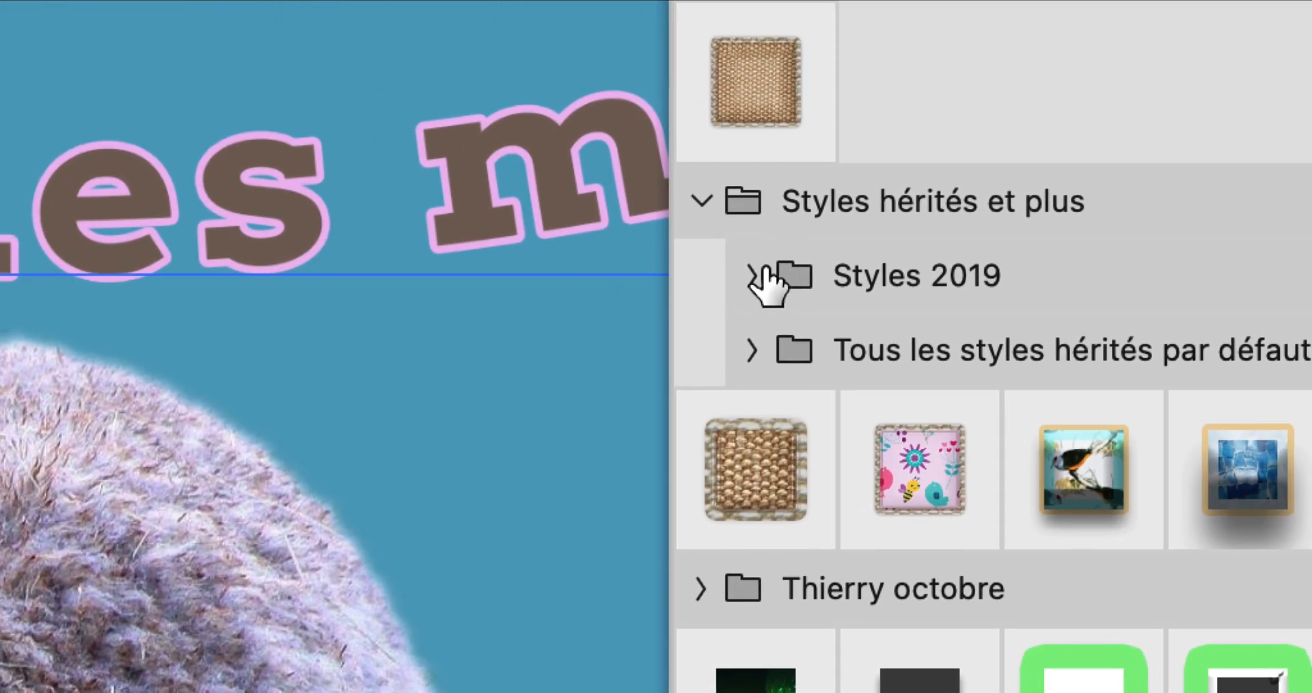
click(759, 274)
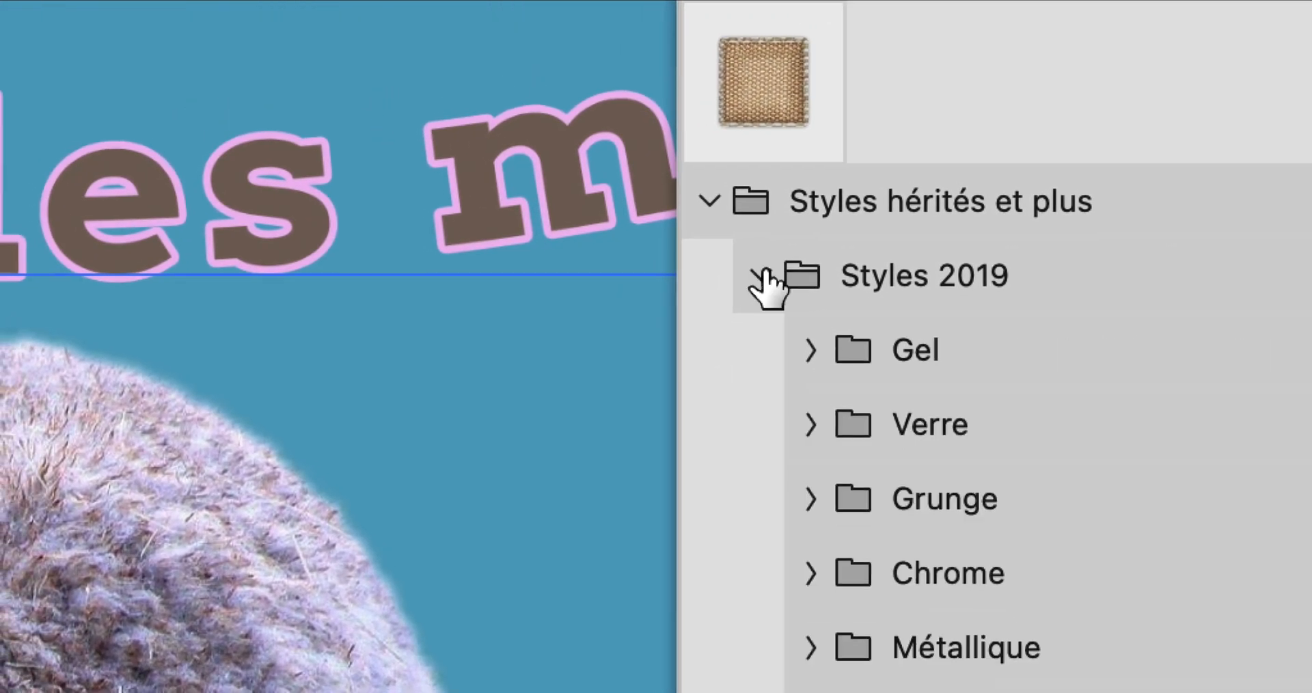
click(776, 298)
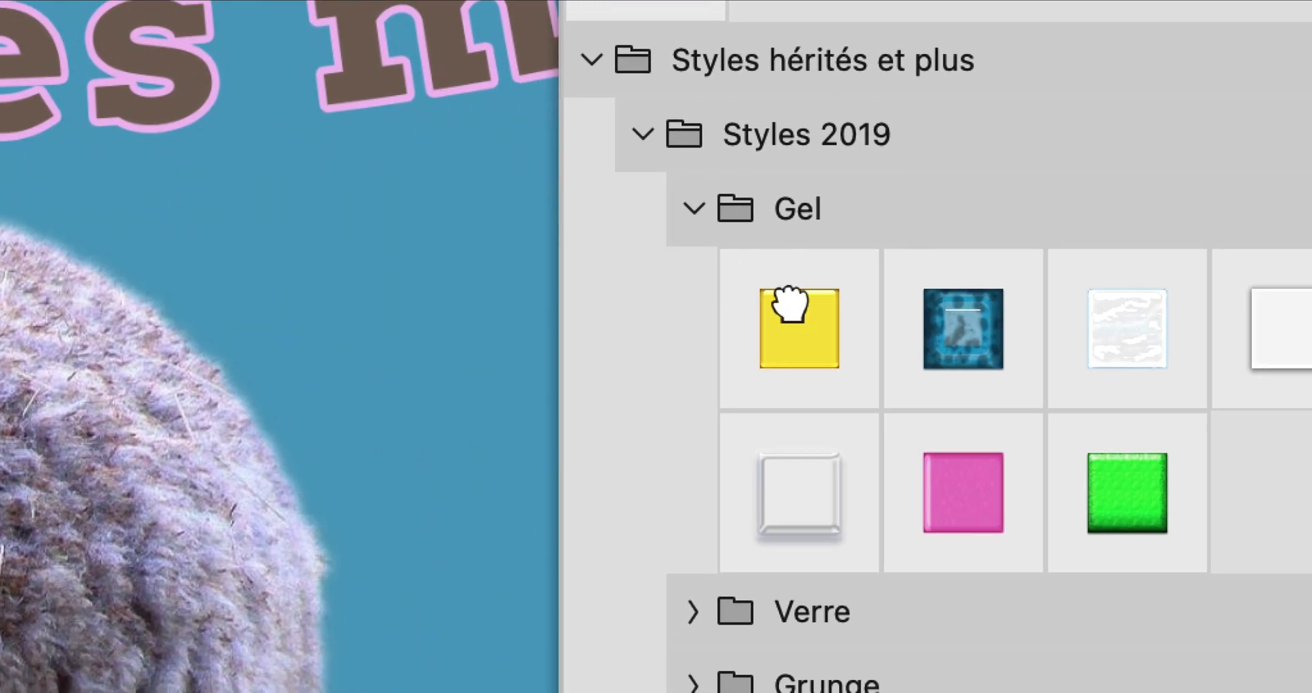
- Try the yellow Gel style on the curved title, and reapply the pink-outlined style from the party-styles group
click(800, 328)
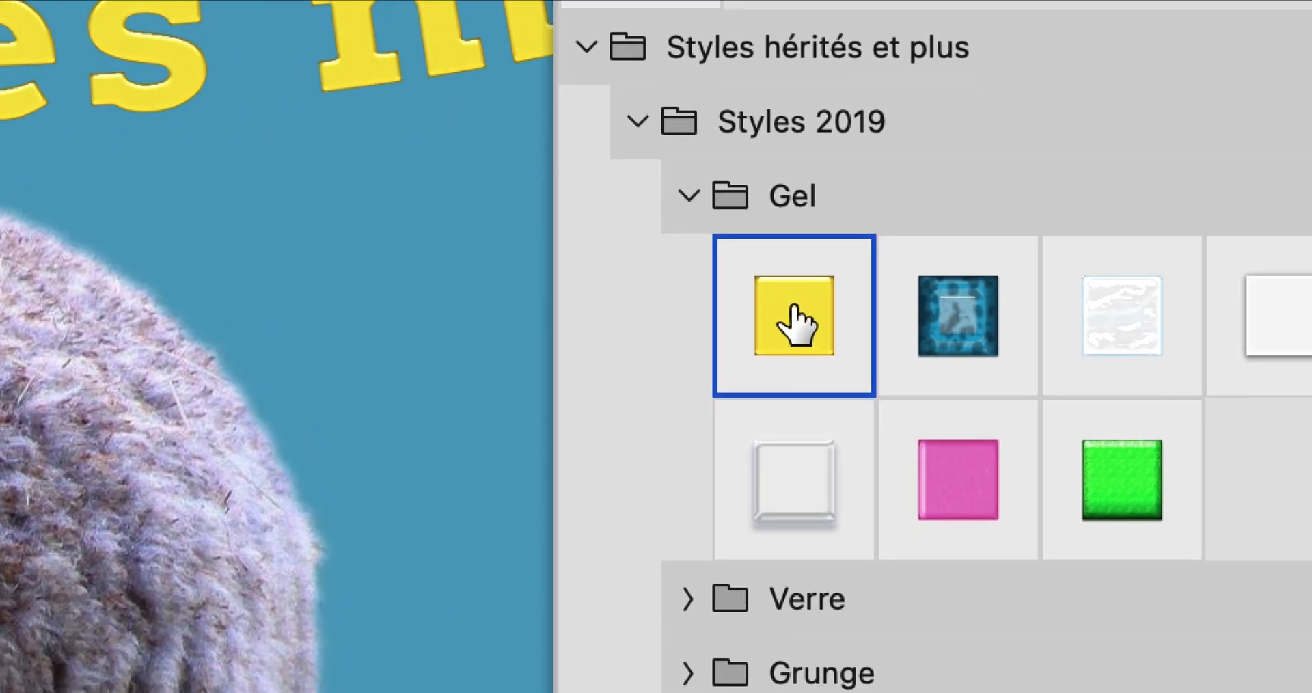
scroll(794, 406, down, 4)
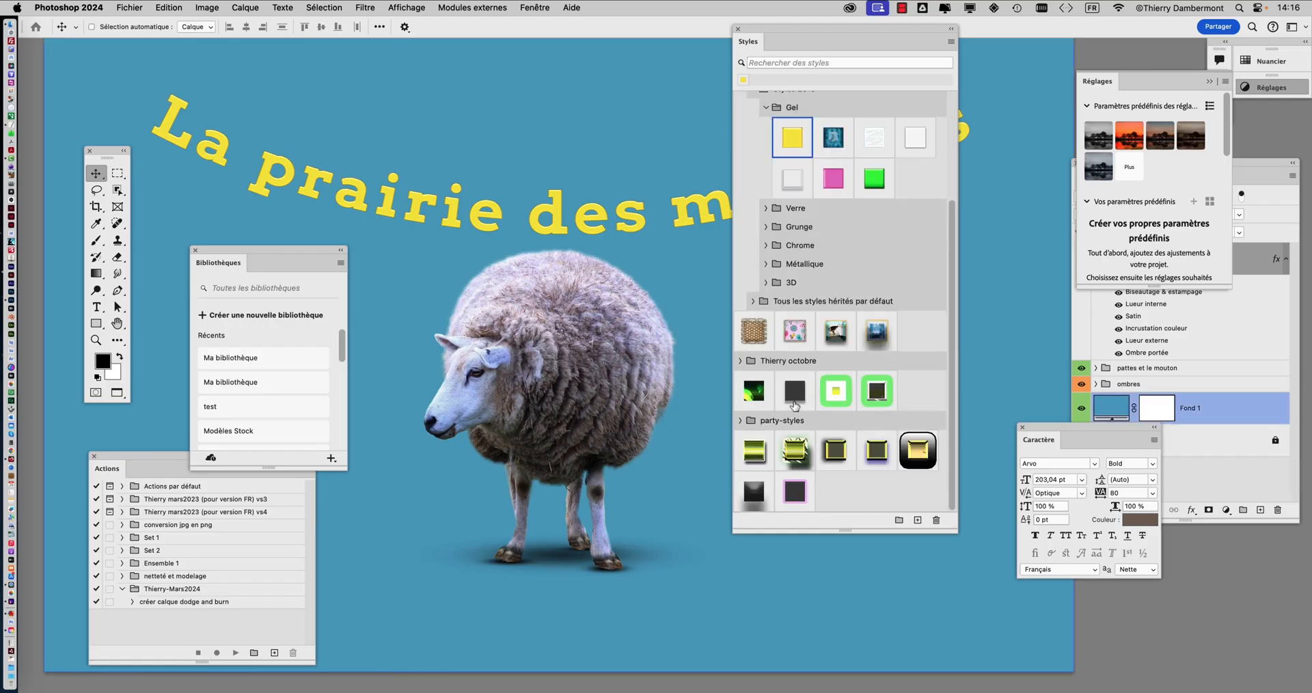
click(791, 501)
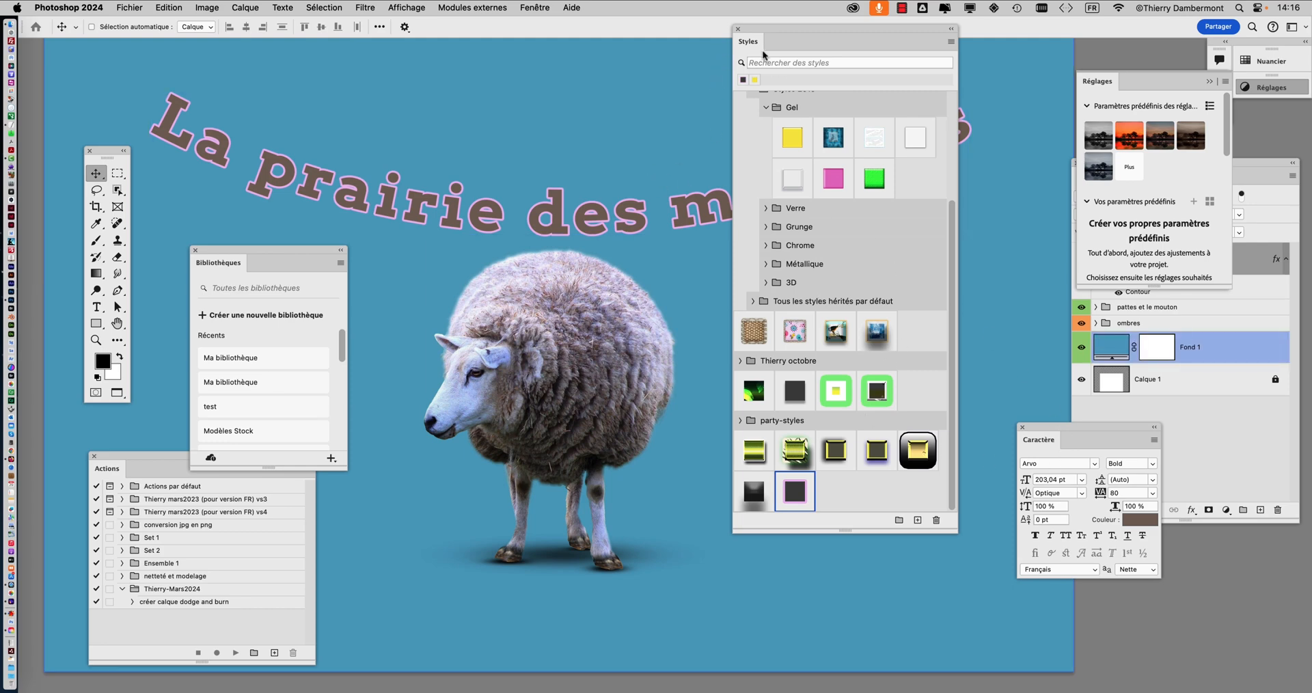
- Move the Styles panel clear of the artwork and examine the edges of the title's letters at high magnification
drag(764, 38, 909, 51)
drag(539, 196, 708, 179)
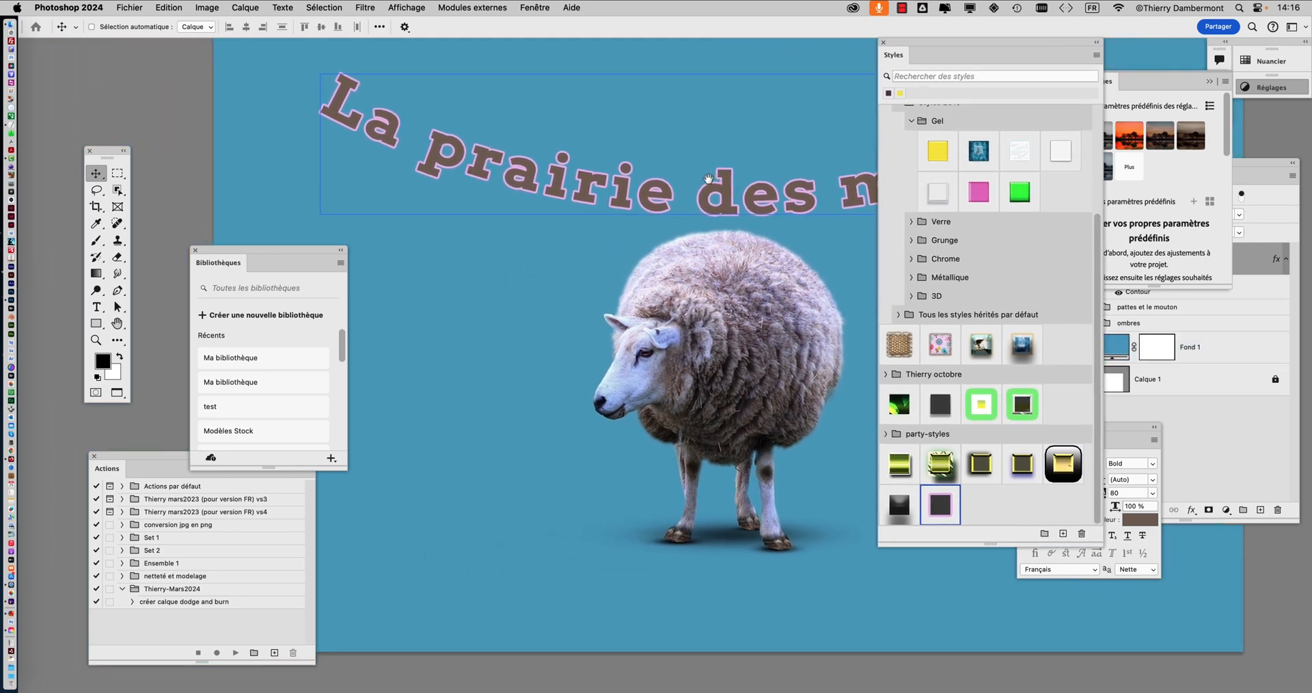
scroll(473, 144, up, 10)
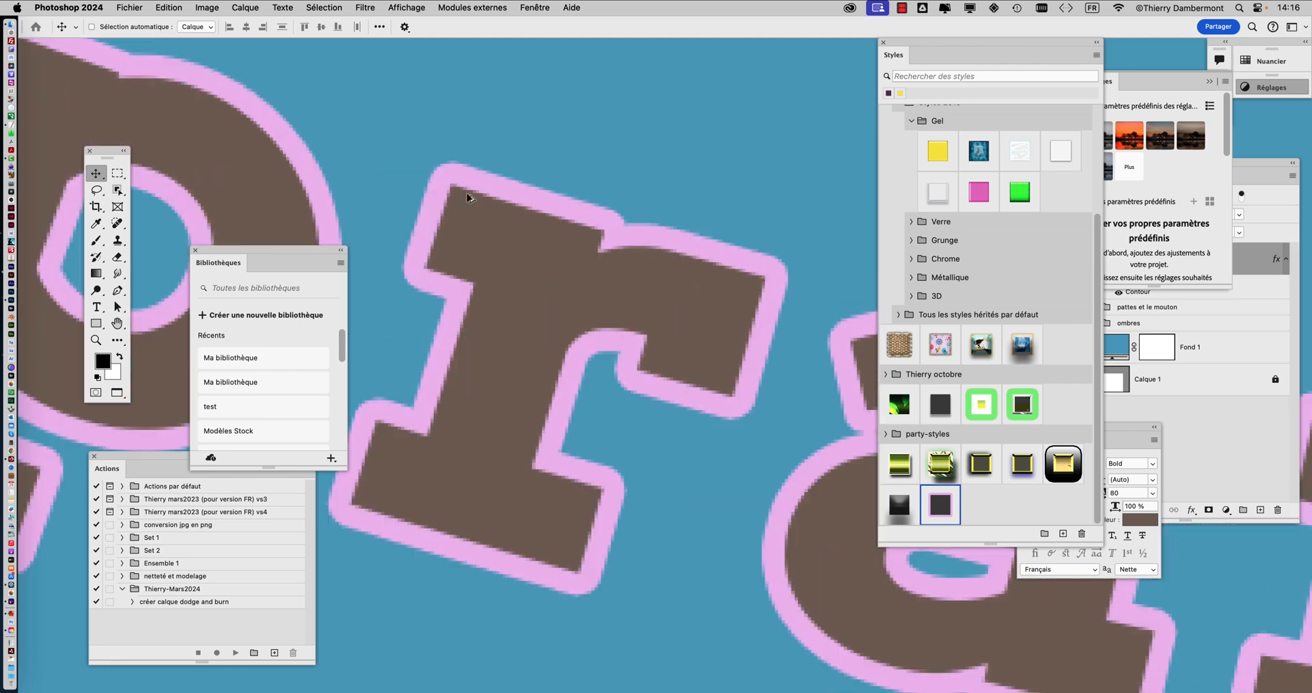
scroll(470, 198, up, 1)
drag(533, 253, 604, 191)
scroll(597, 286, up, 2)
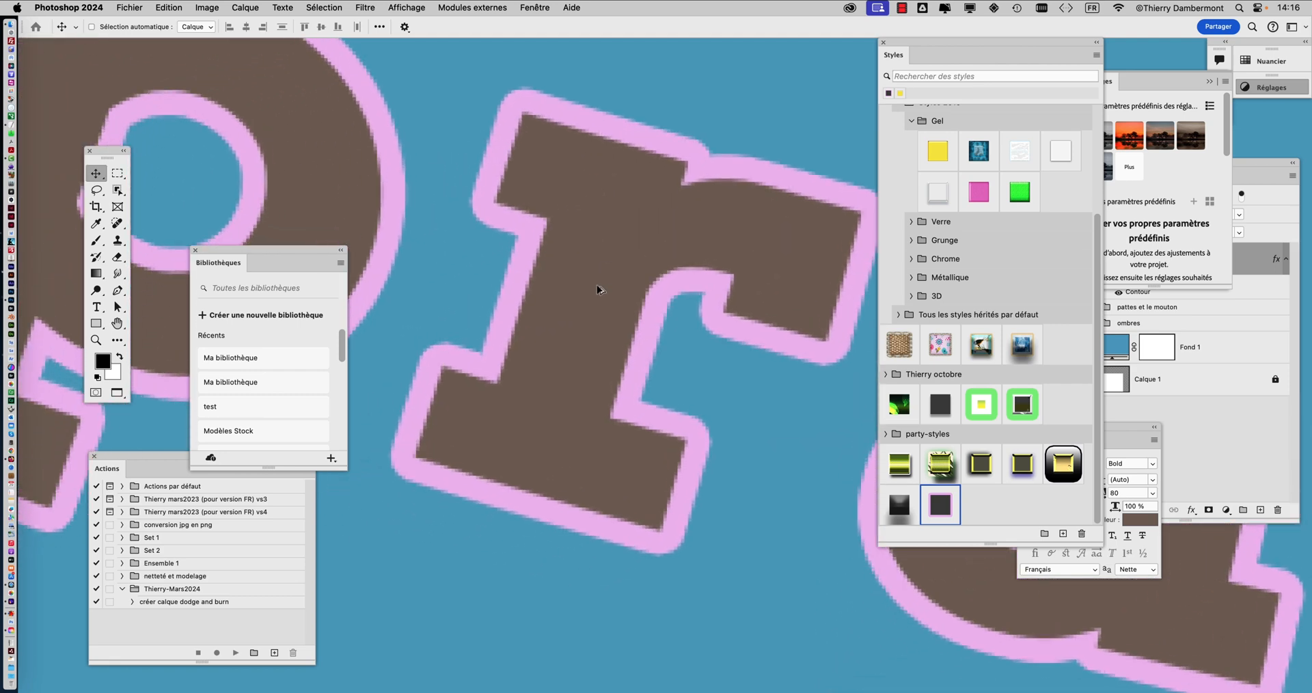
scroll(449, 220, up, 2)
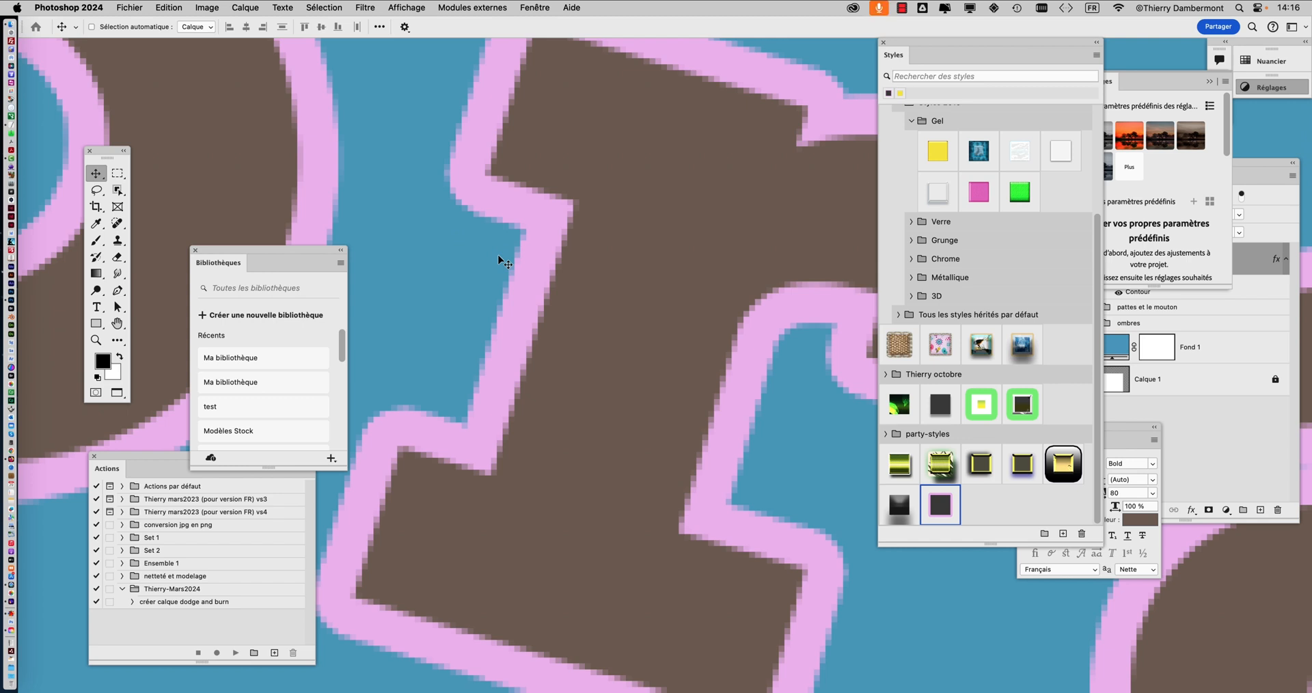
scroll(502, 263, down, 10)
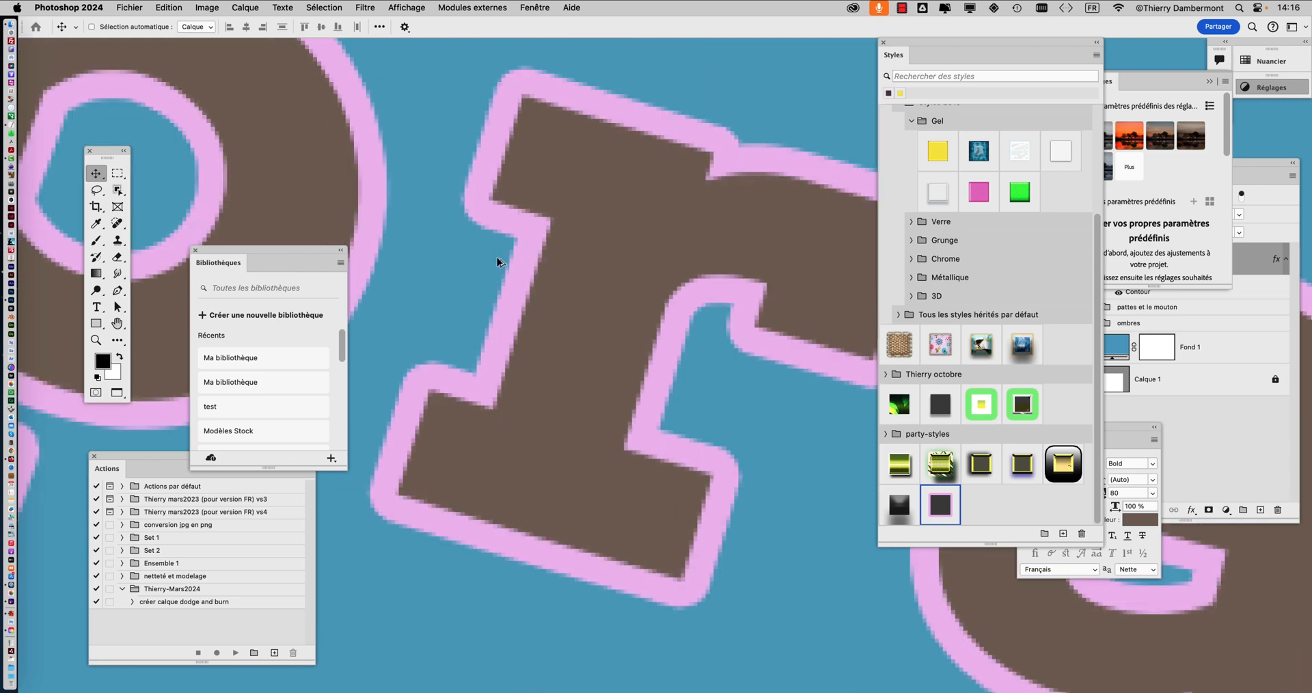
scroll(499, 263, down, 5)
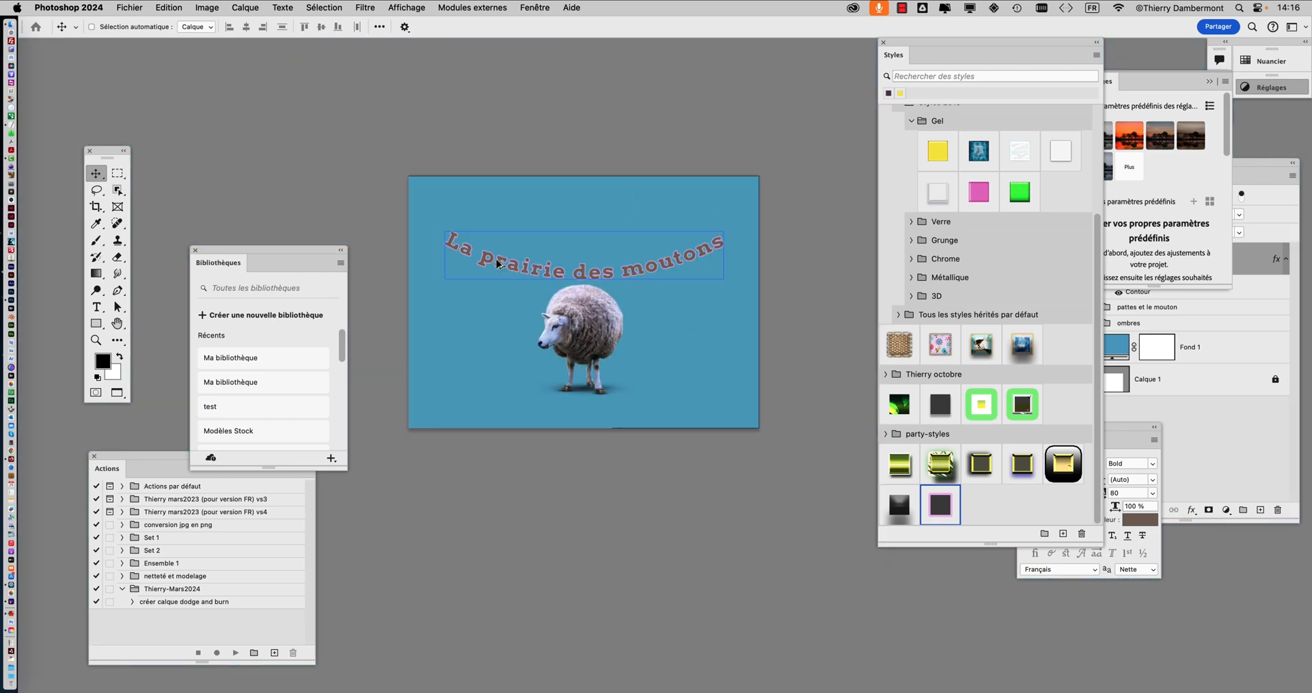
scroll(563, 259, up, 2)
scroll(581, 269, down, 2)
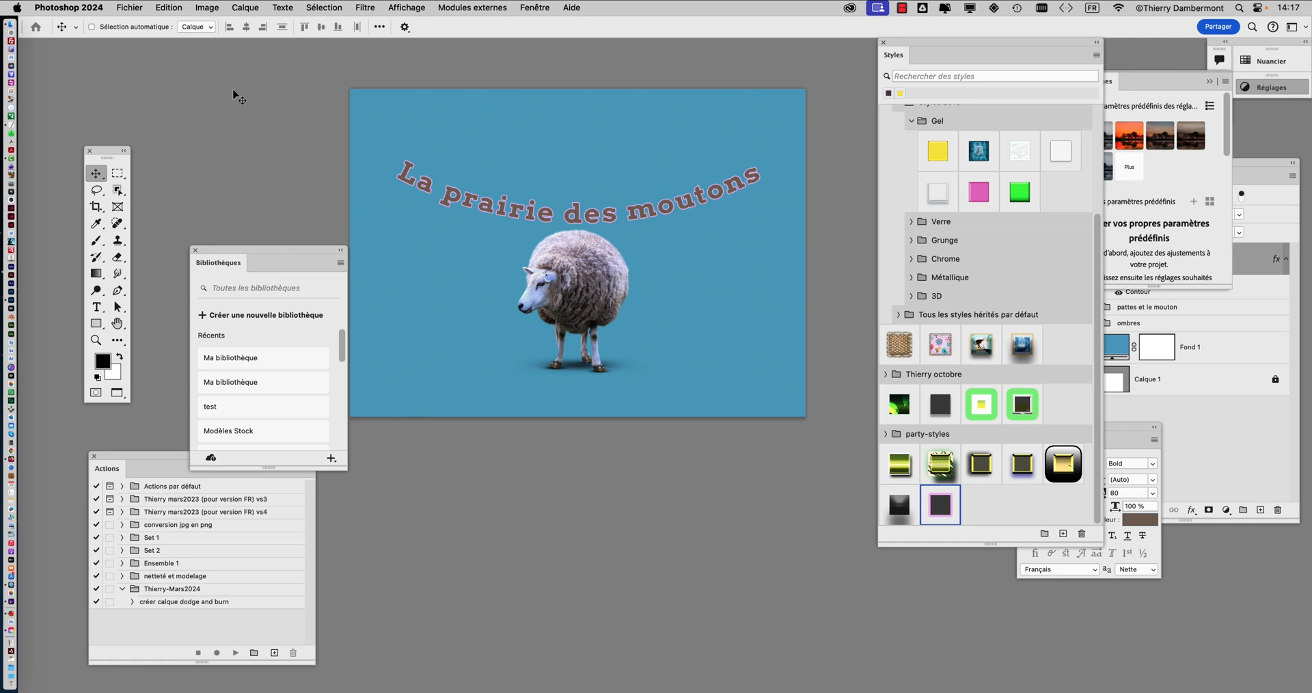
- Save the document in Photoshop PDF format as 4920748-14.pdf in the moutons folder
click(130, 7)
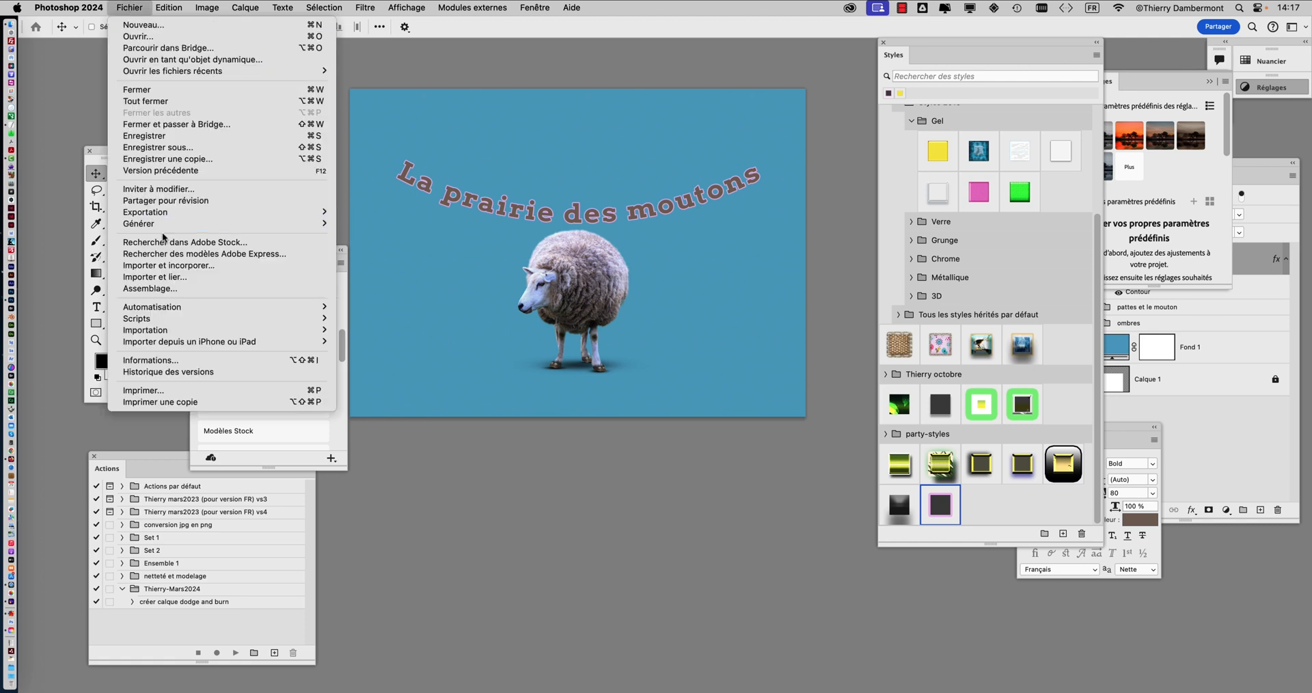
mouse_move(162, 216)
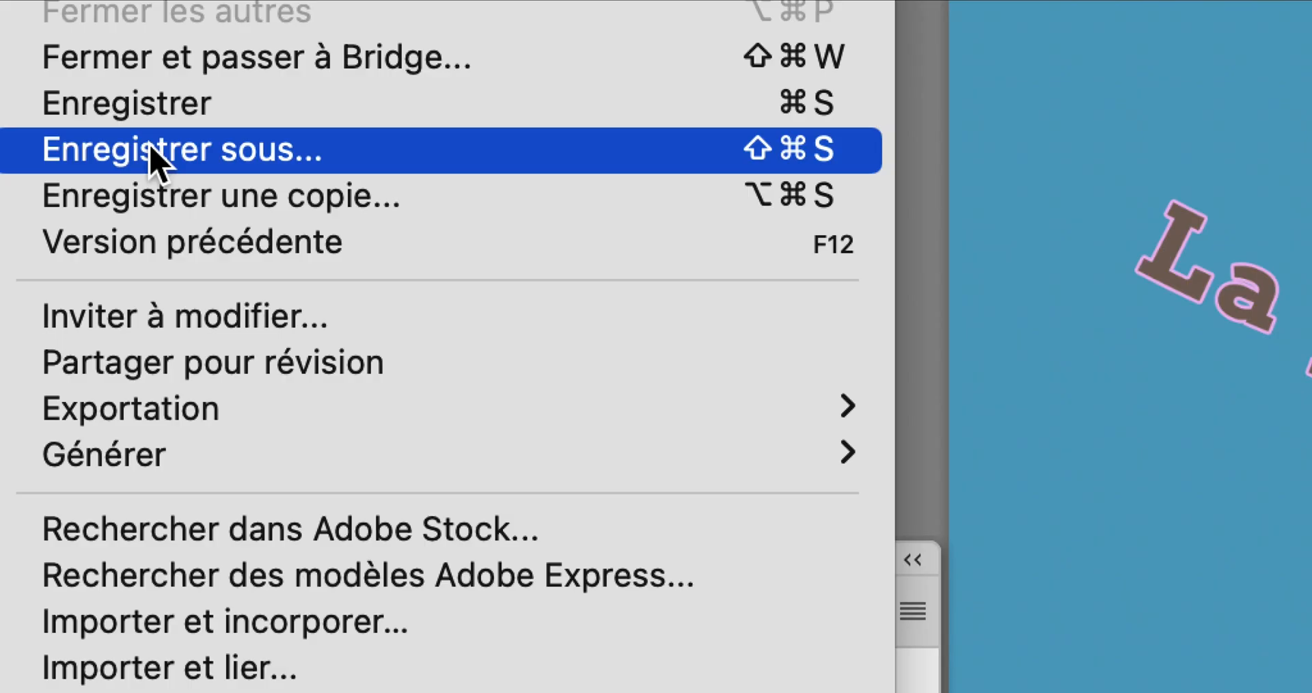
click(156, 152)
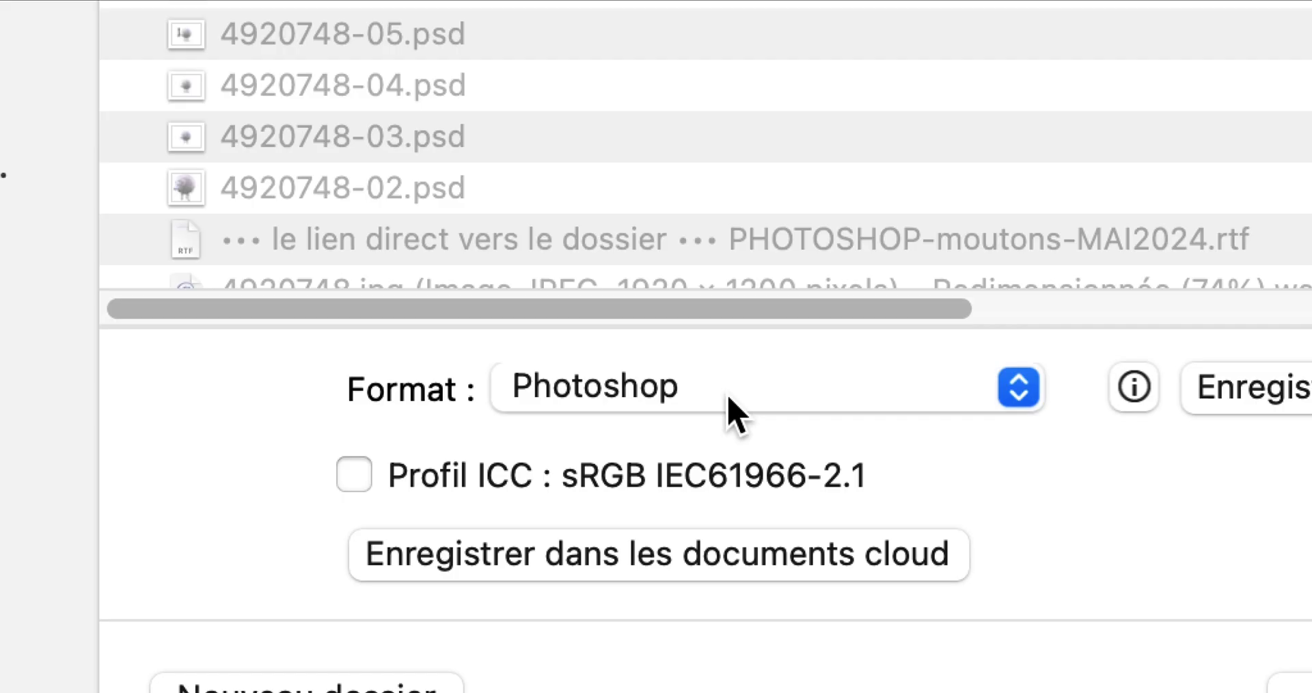
click(728, 398)
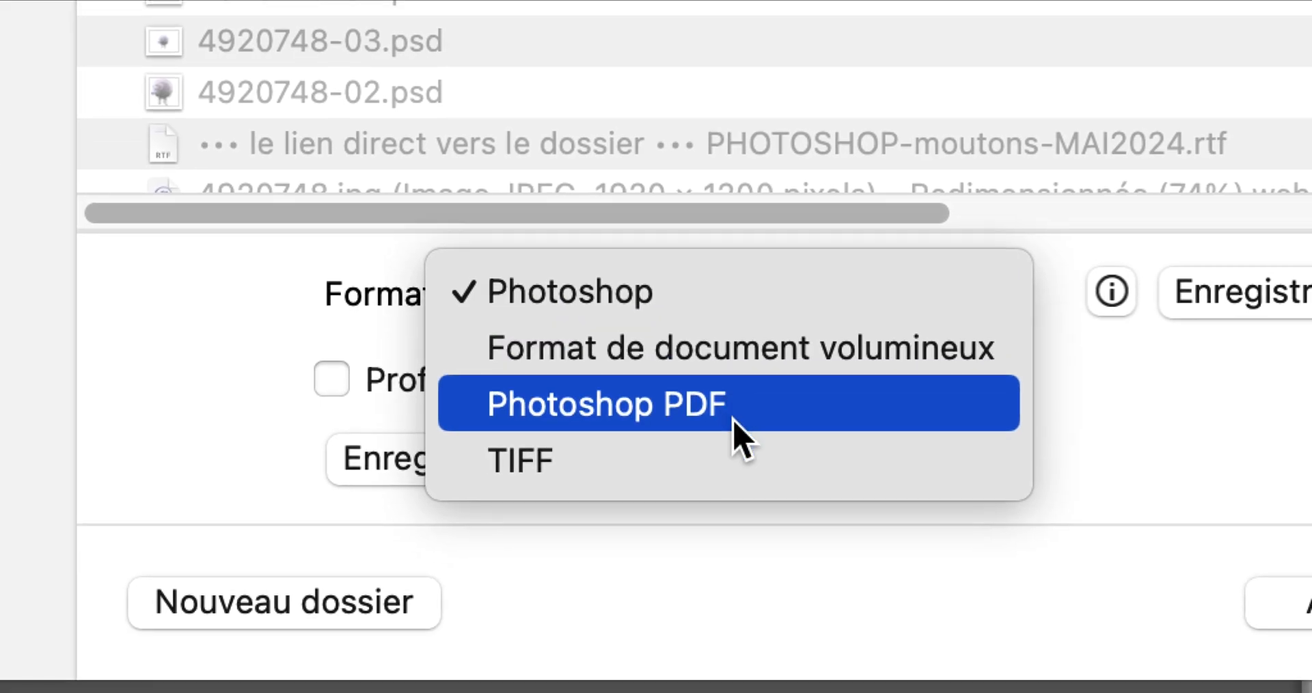
click(732, 418)
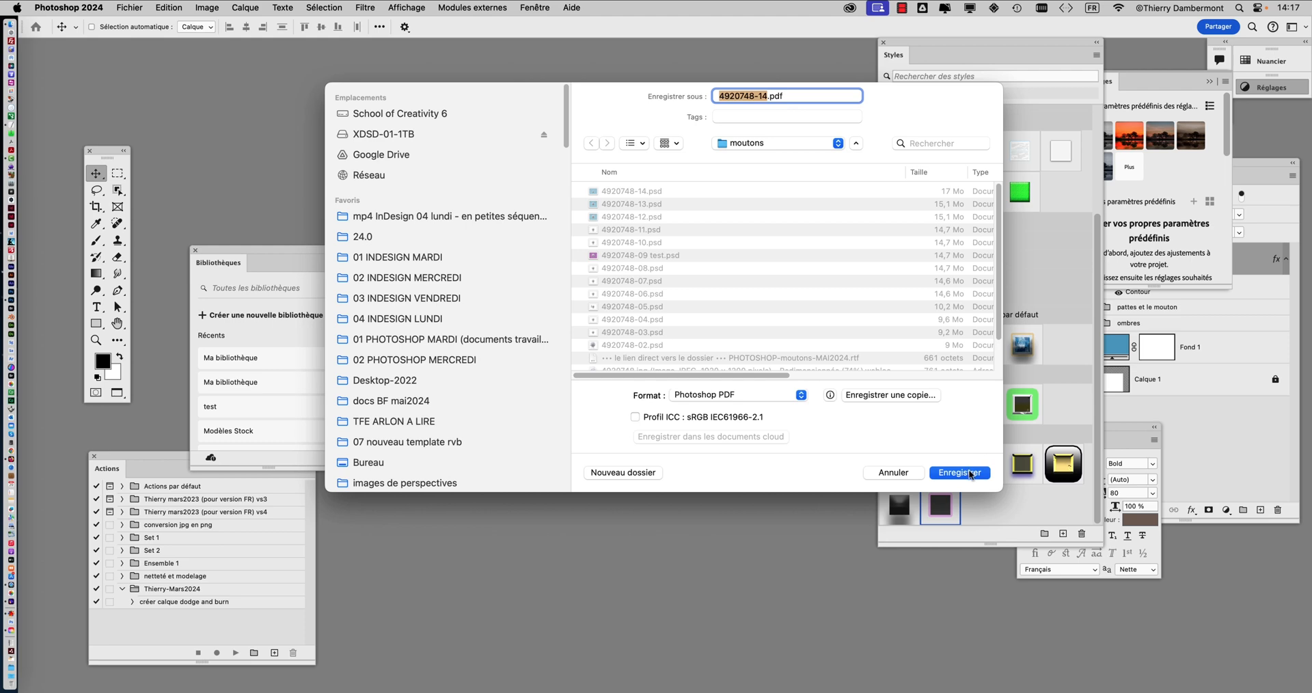
click(959, 472)
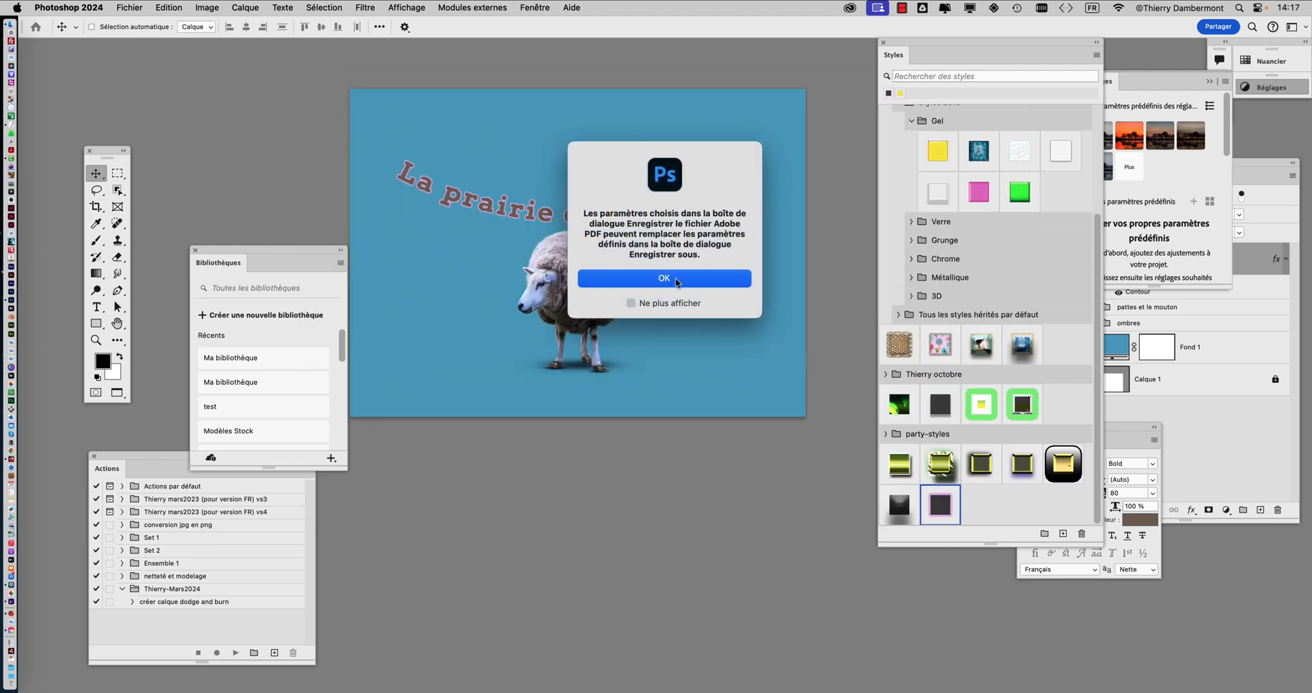
- Generate the PDF with the current preset, keeping the option to preserve Photoshop editing functions, and accept the compatibility notice
click(675, 278)
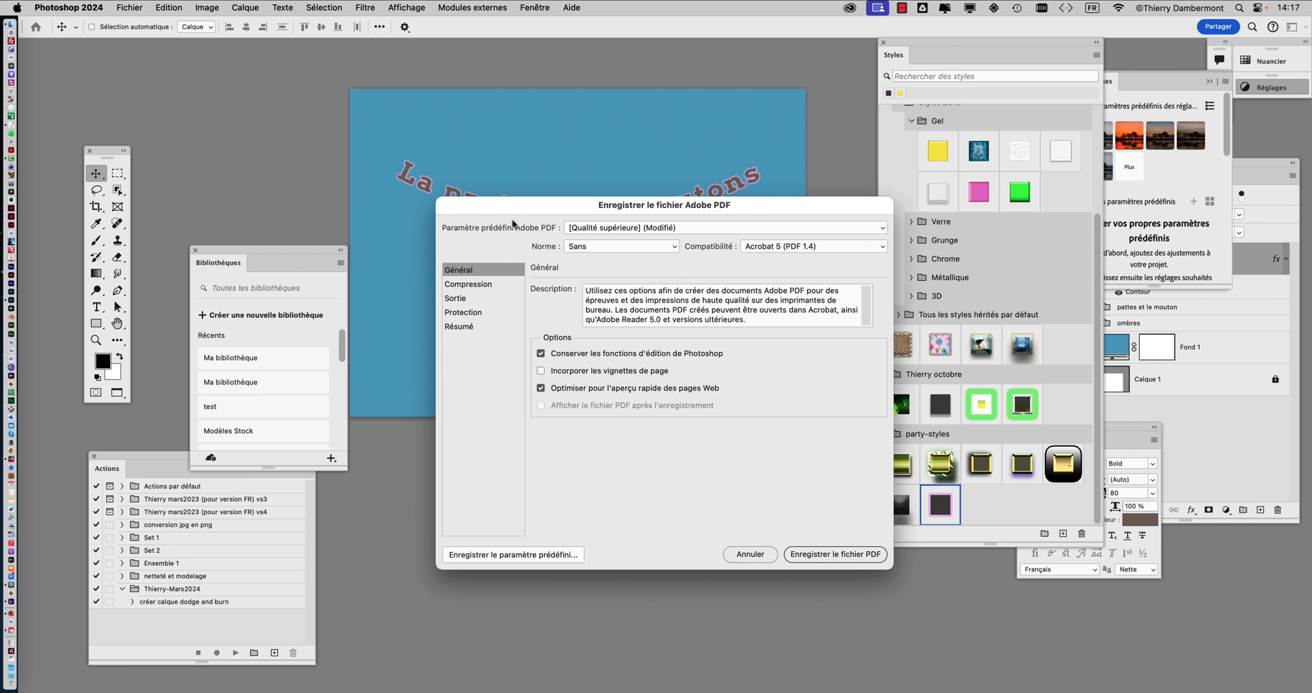
drag(513, 221, 679, 101)
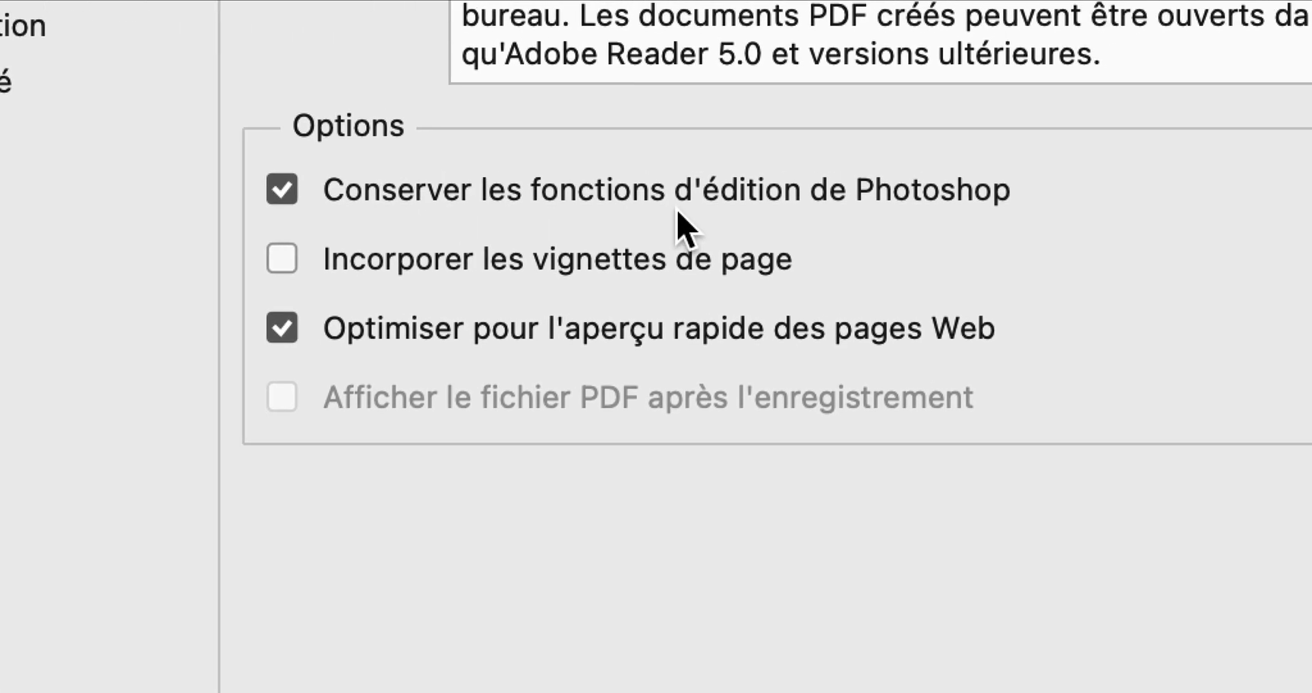
mouse_move(683, 225)
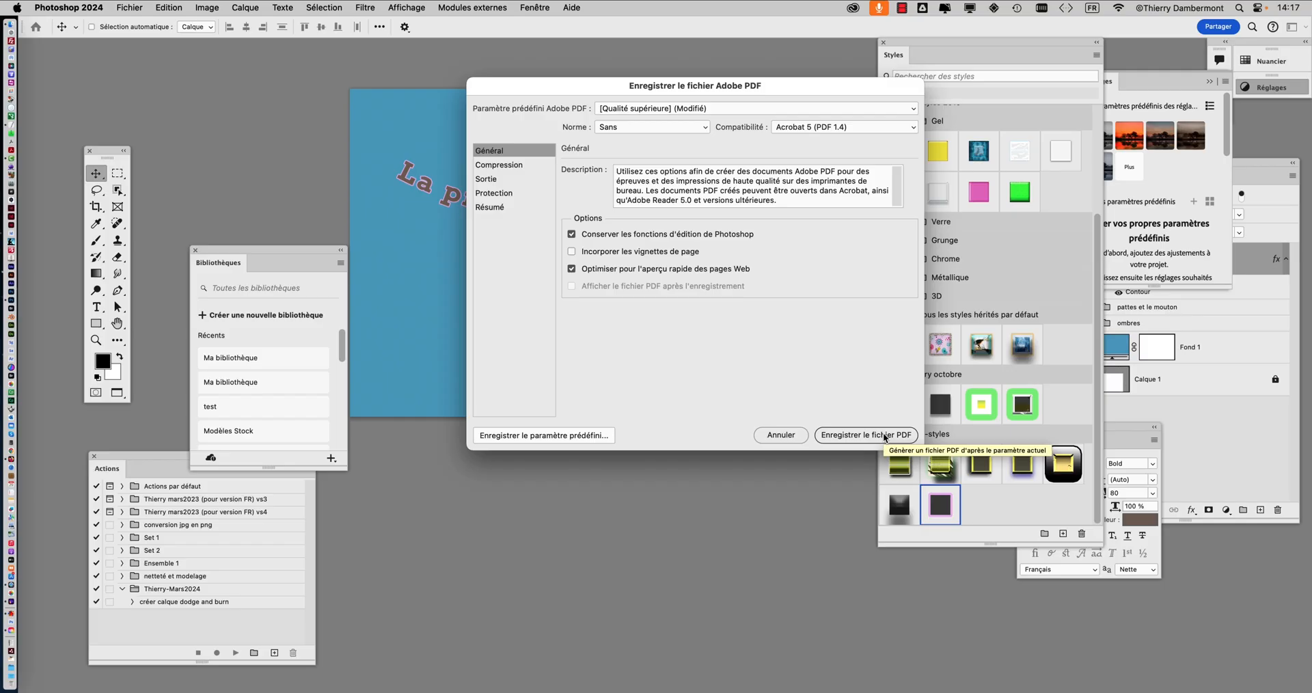
click(883, 432)
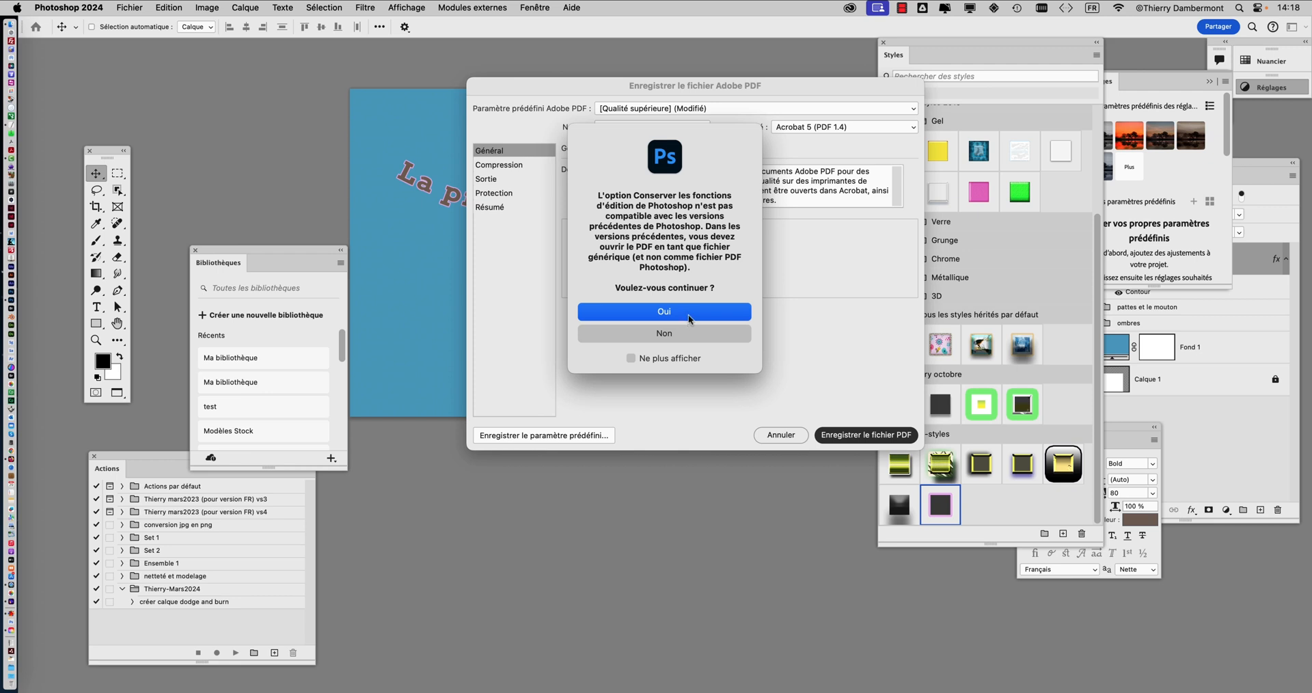
click(688, 314)
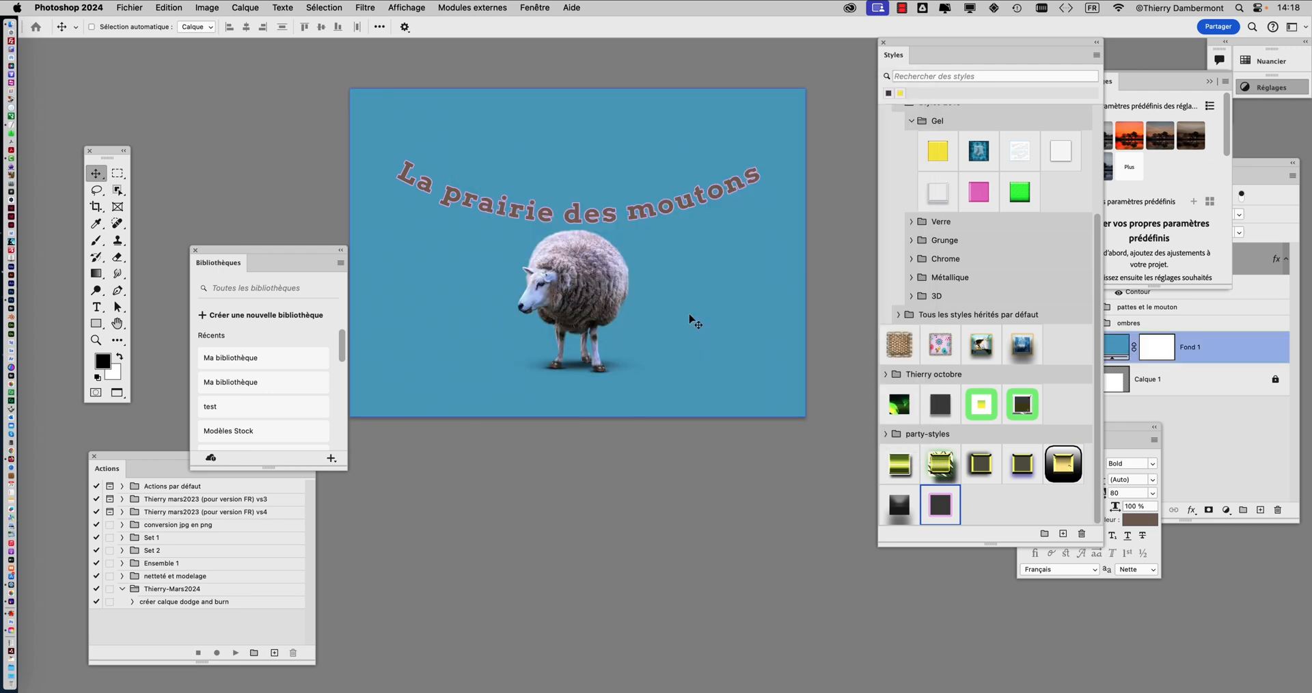
- Close the sheep document and minimise the Creative Cloud and browser windows to reach the moutons folder in Finder
click(129, 8)
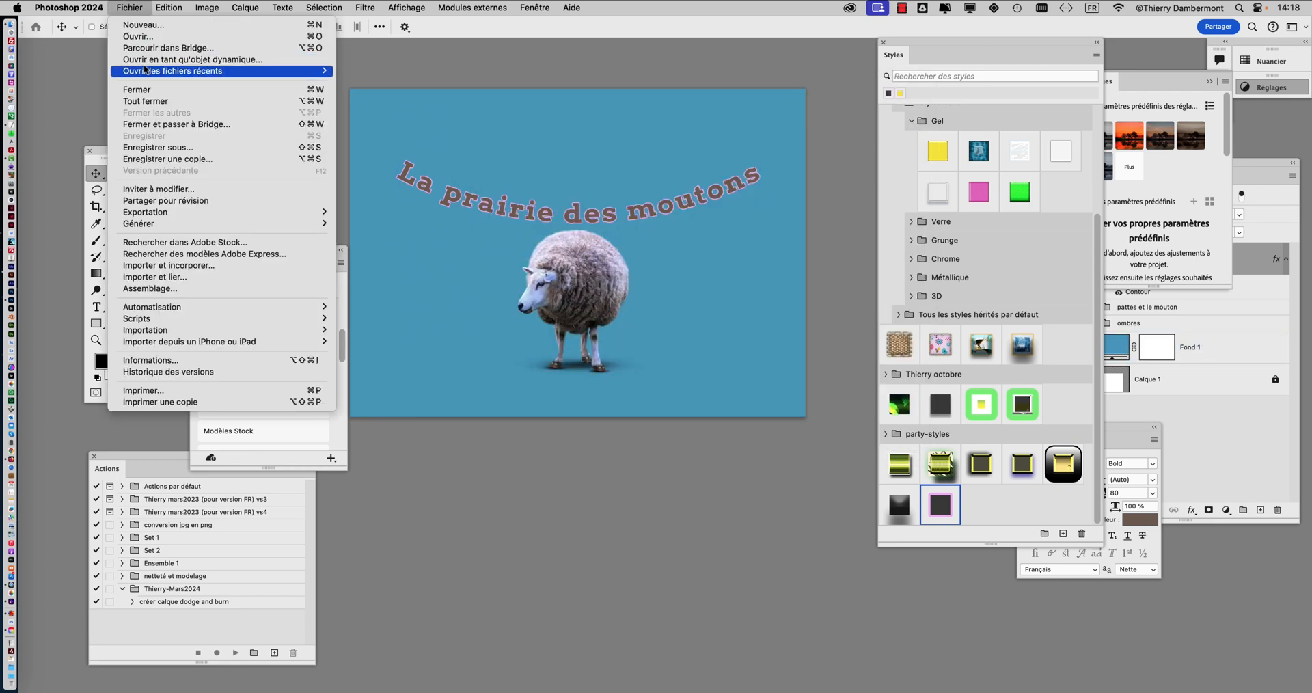
click(137, 89)
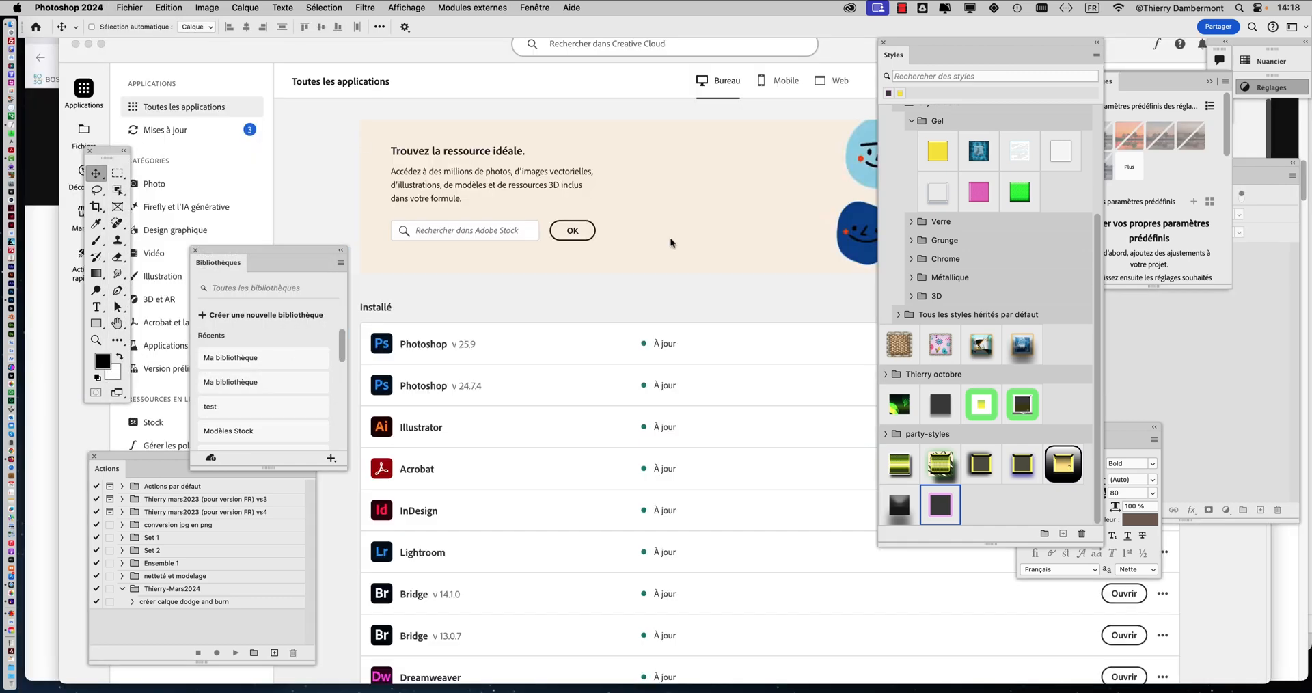
click(319, 160)
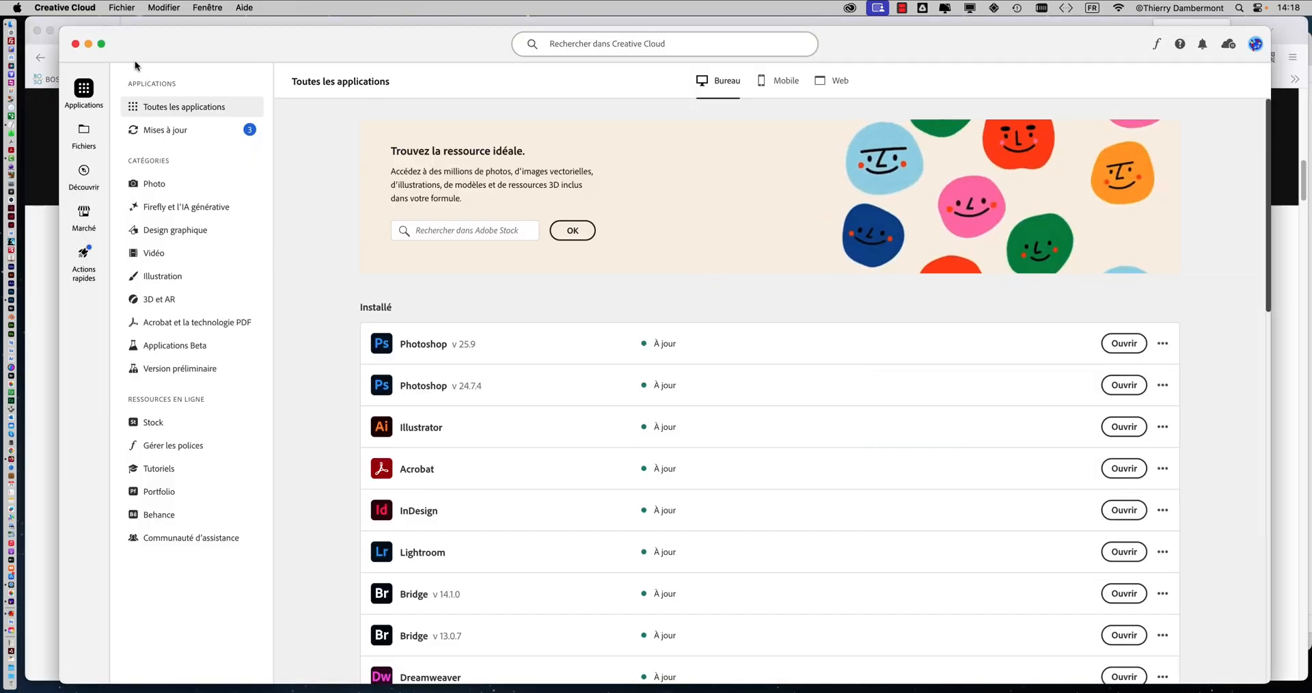
click(88, 44)
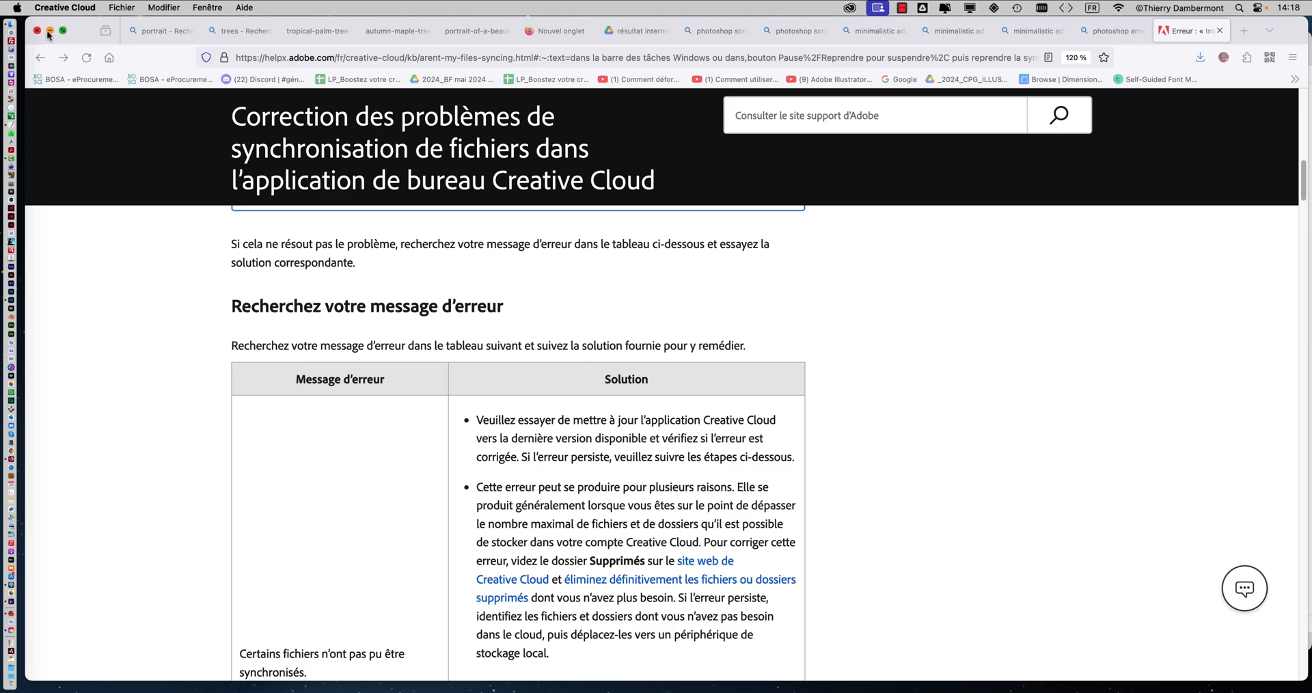
click(50, 30)
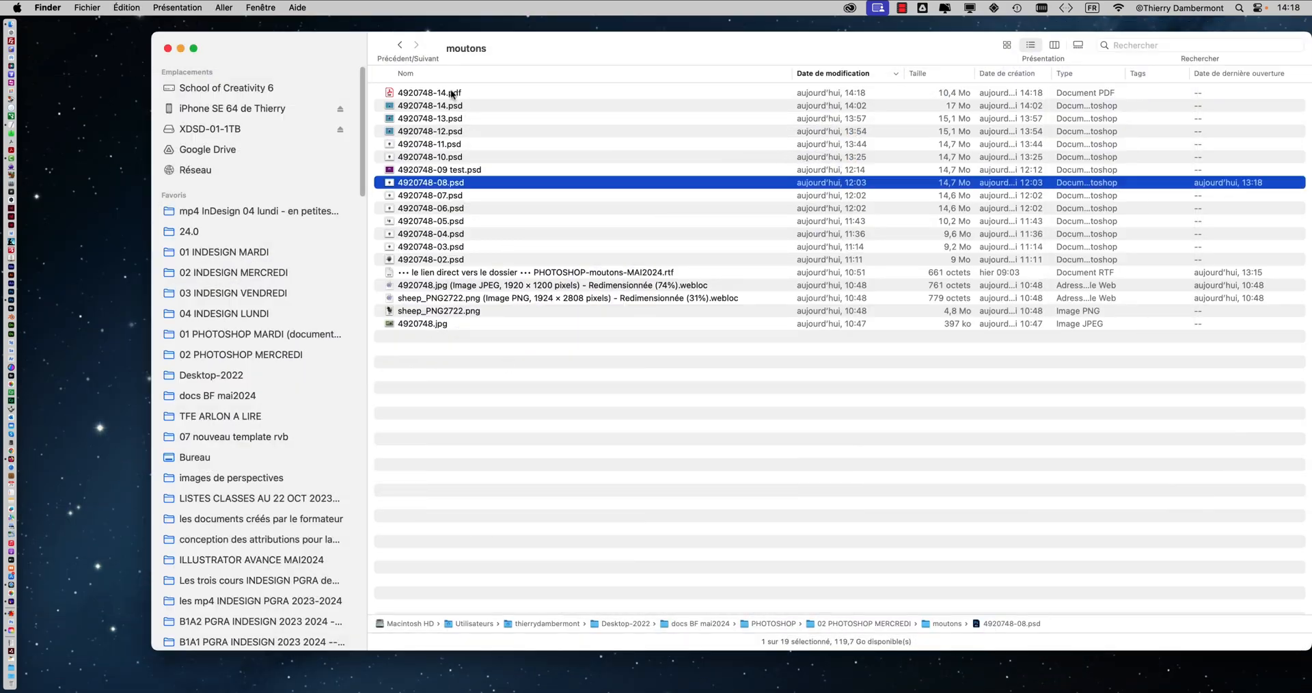
- Open 4920748-14.pdf from the moutons folder in Acrobat and examine the edges of the title's letters at magnifications up to 300%
click(417, 97)
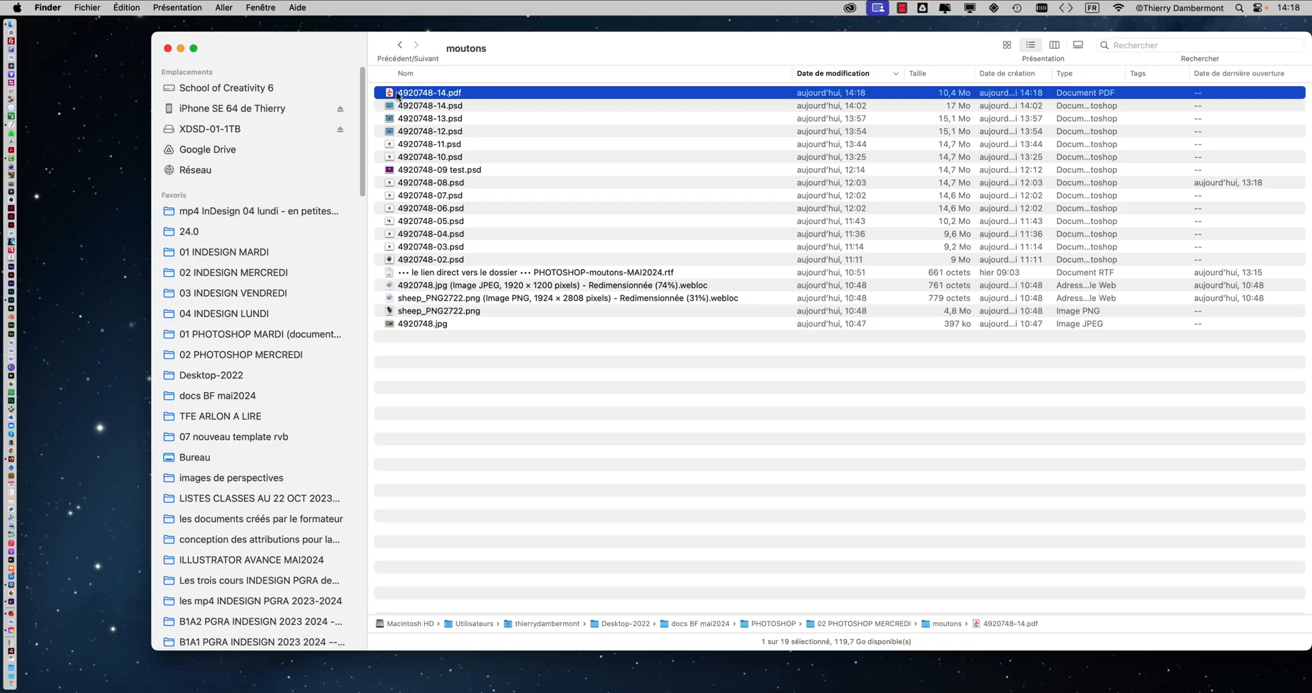
double_click(393, 94)
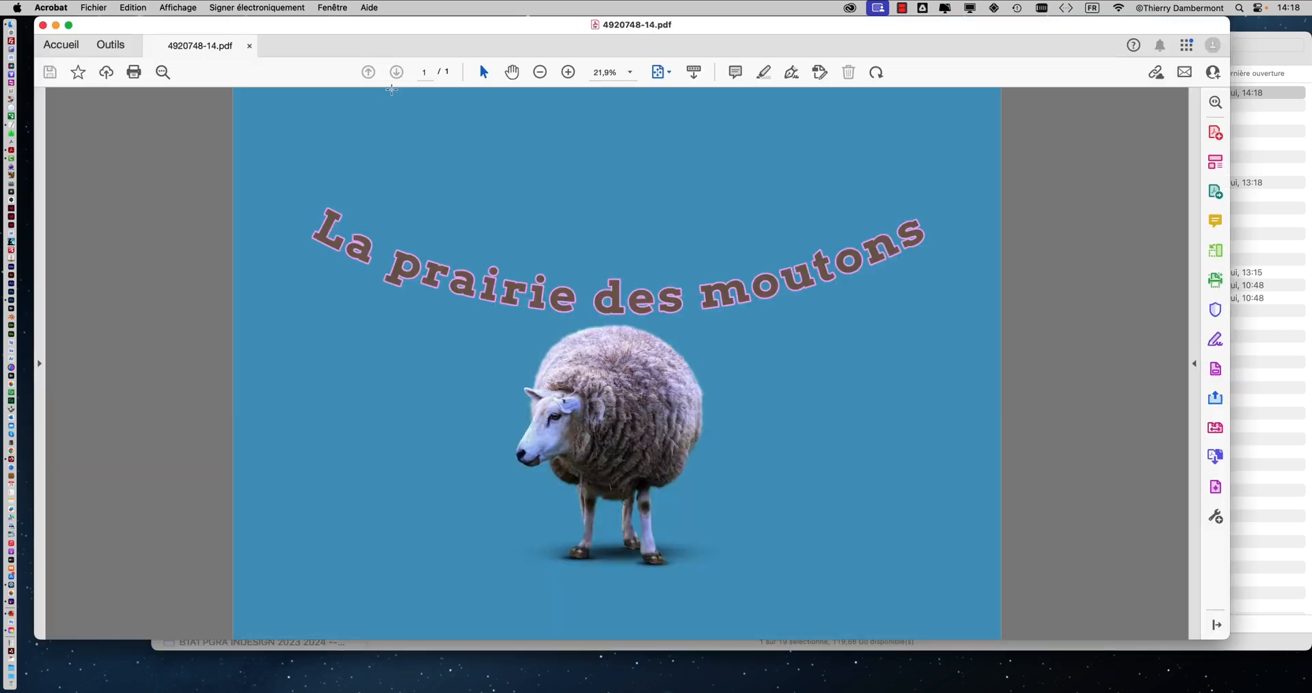
click(568, 73)
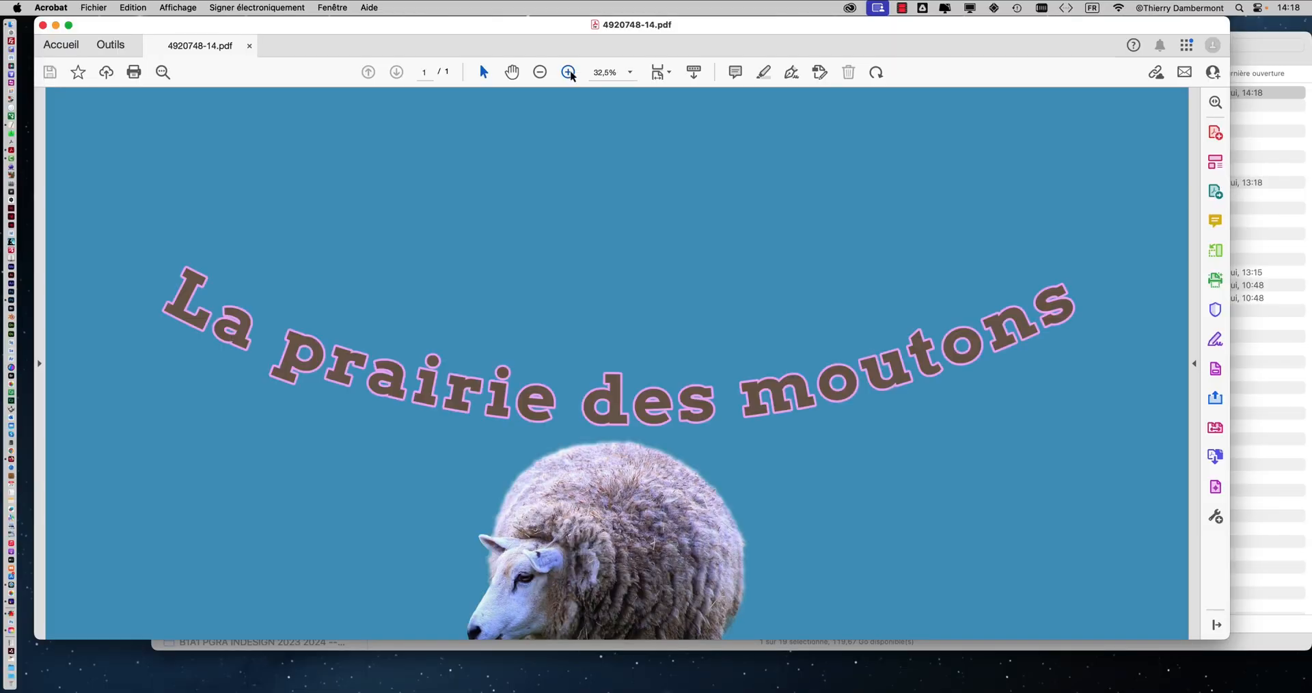
click(570, 73)
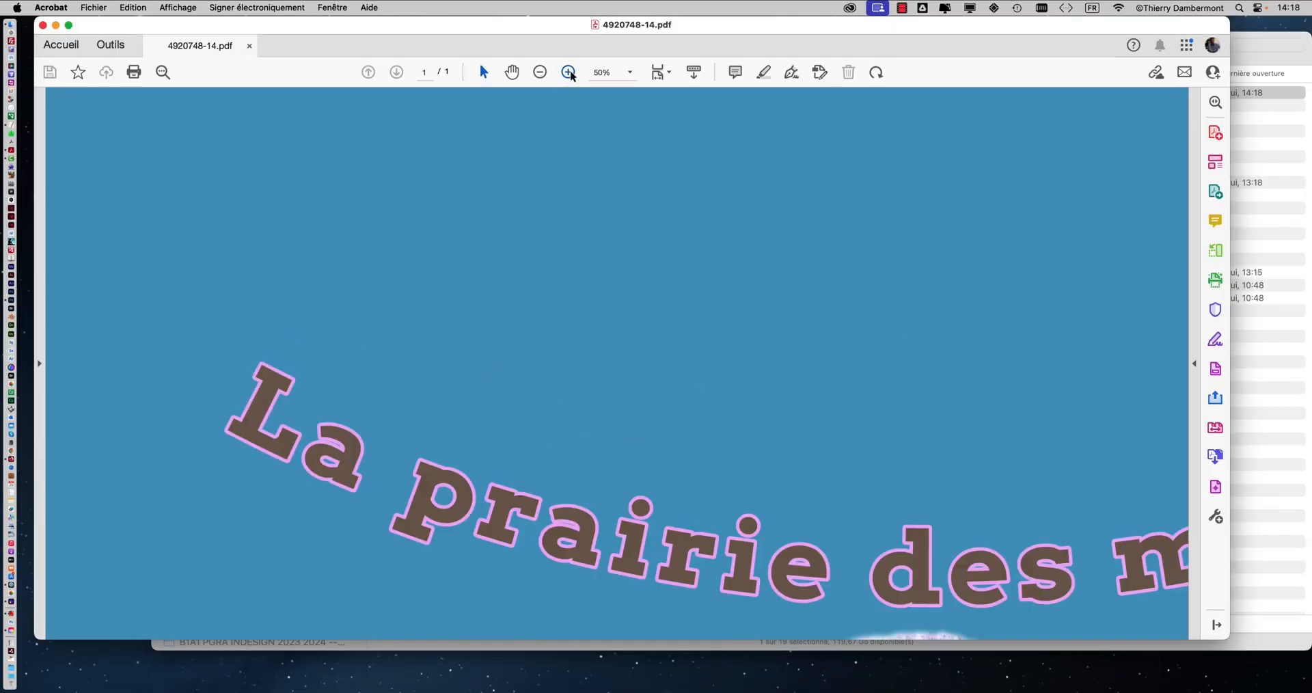
click(570, 73)
scroll(592, 242, down, 10)
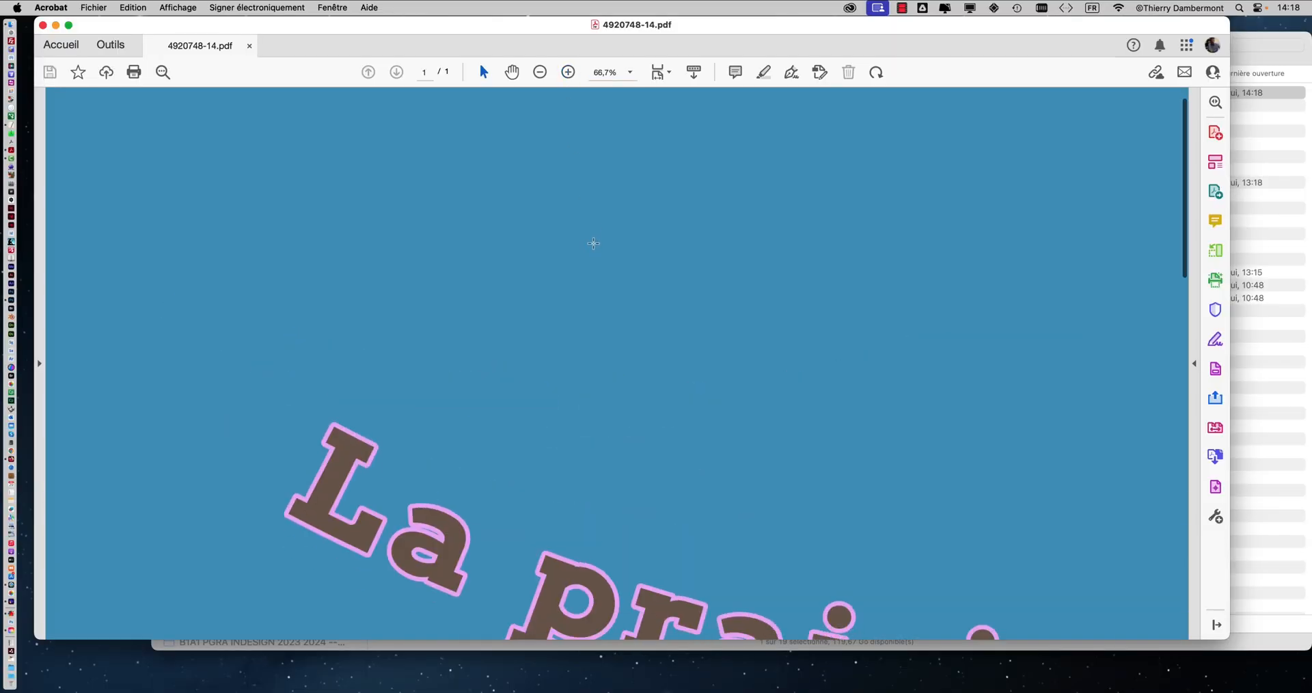
click(569, 73)
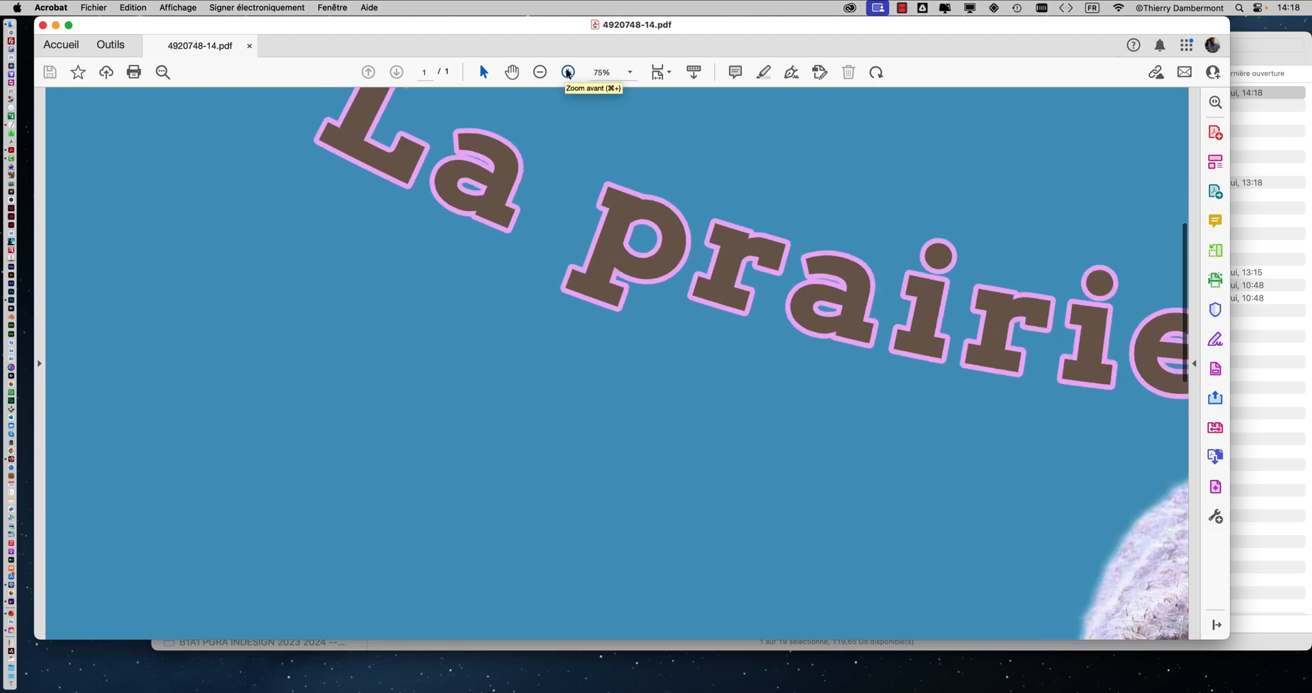
click(568, 72)
click(569, 73)
click(569, 72)
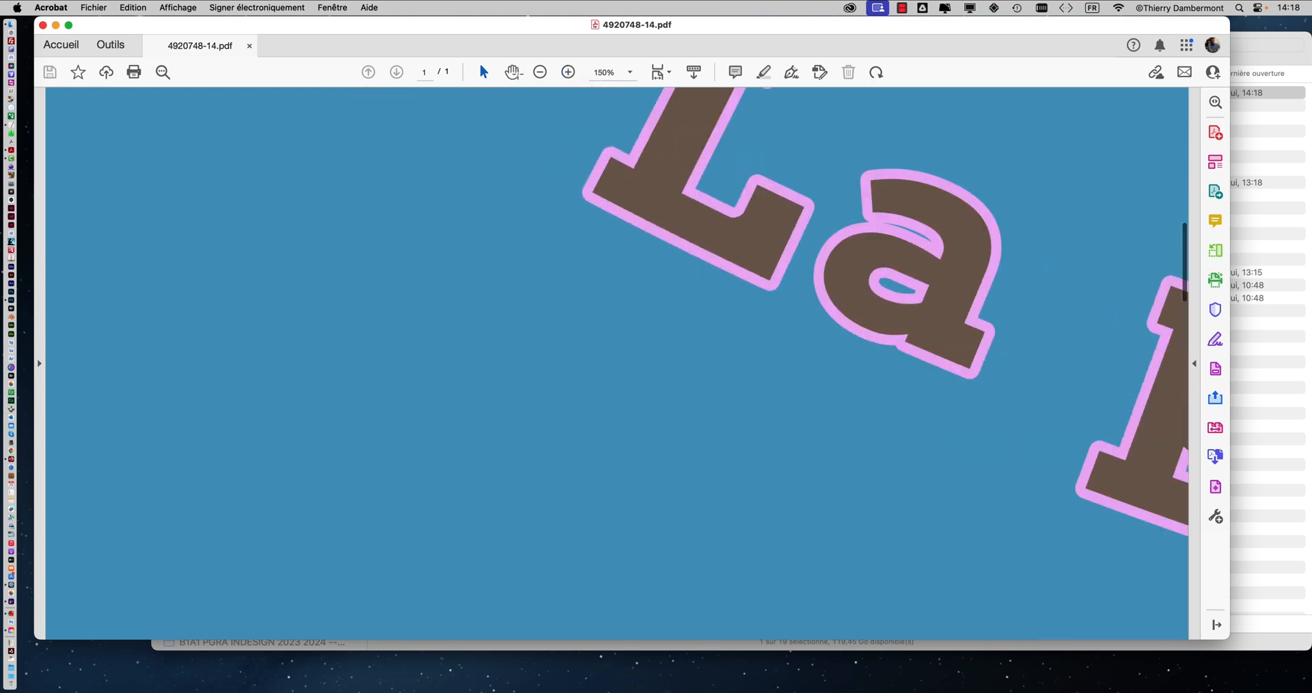
click(513, 73)
scroll(367, 319, right, 5)
scroll(368, 319, up, 2)
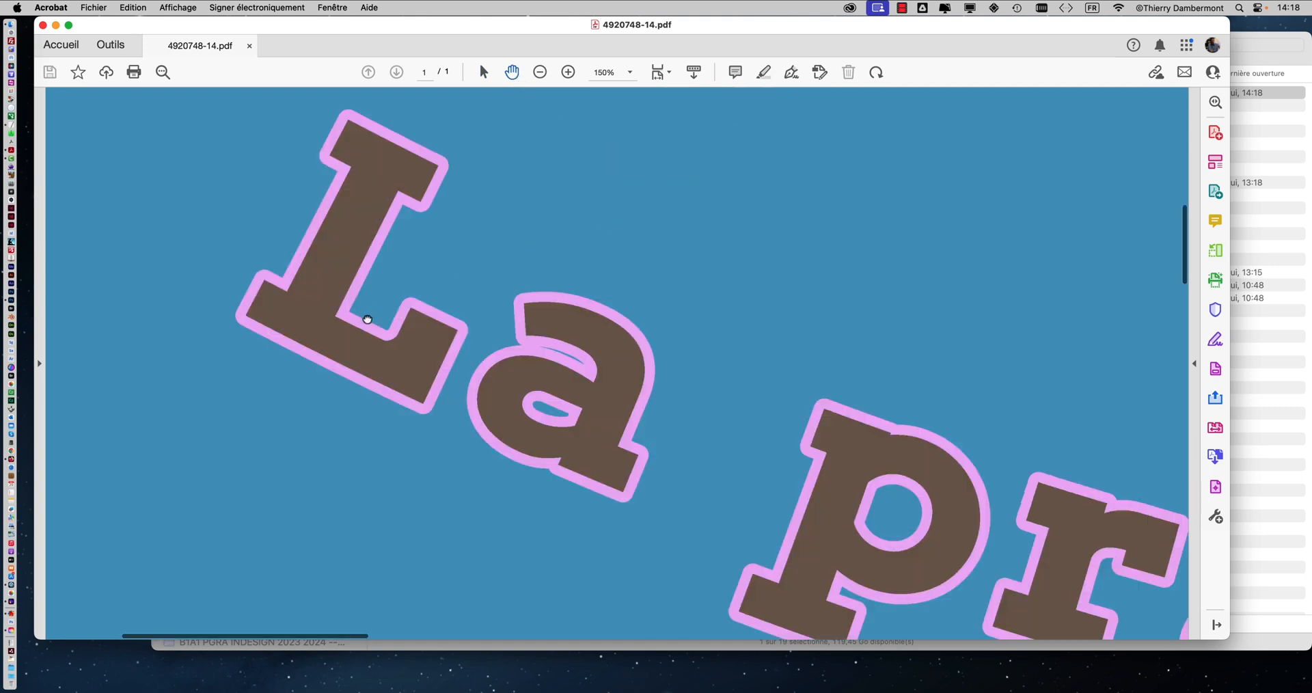
click(568, 72)
click(568, 72)
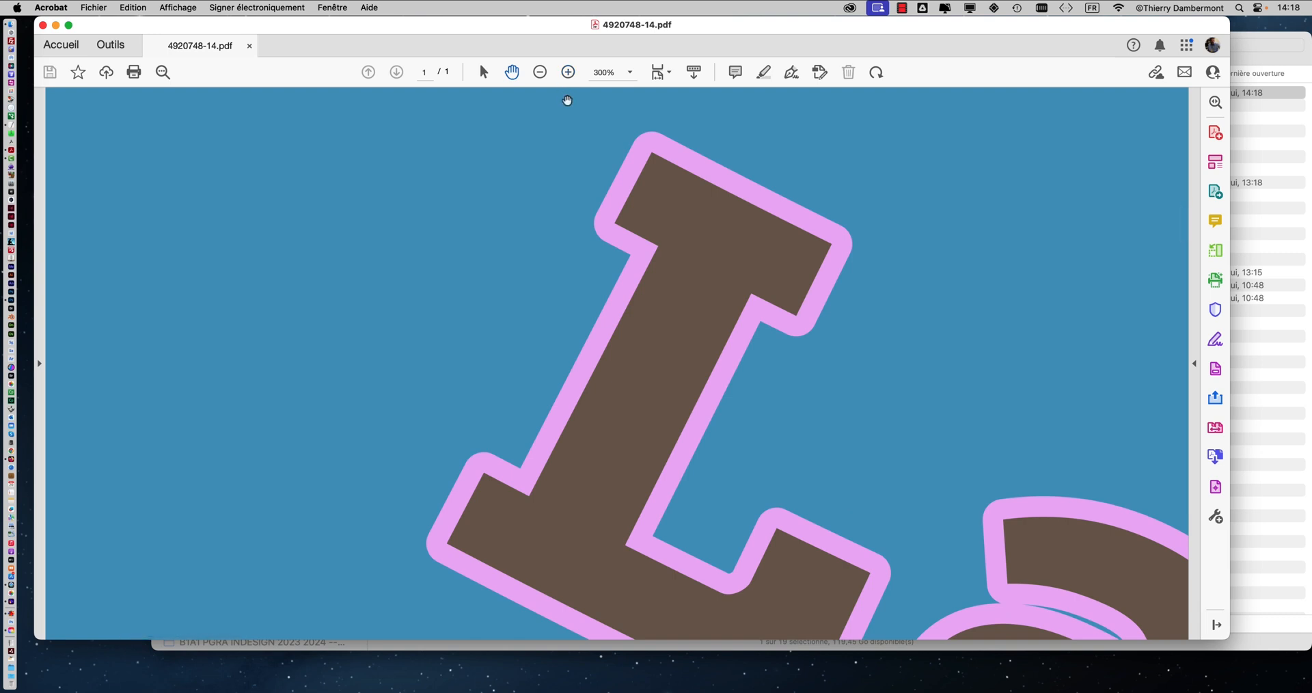
- Follow the curved title at 300% magnification to inspect the letter outlines in the word "prairie"
drag(802, 363, 422, 264)
drag(600, 389, 448, 129)
drag(904, 393, 675, 182)
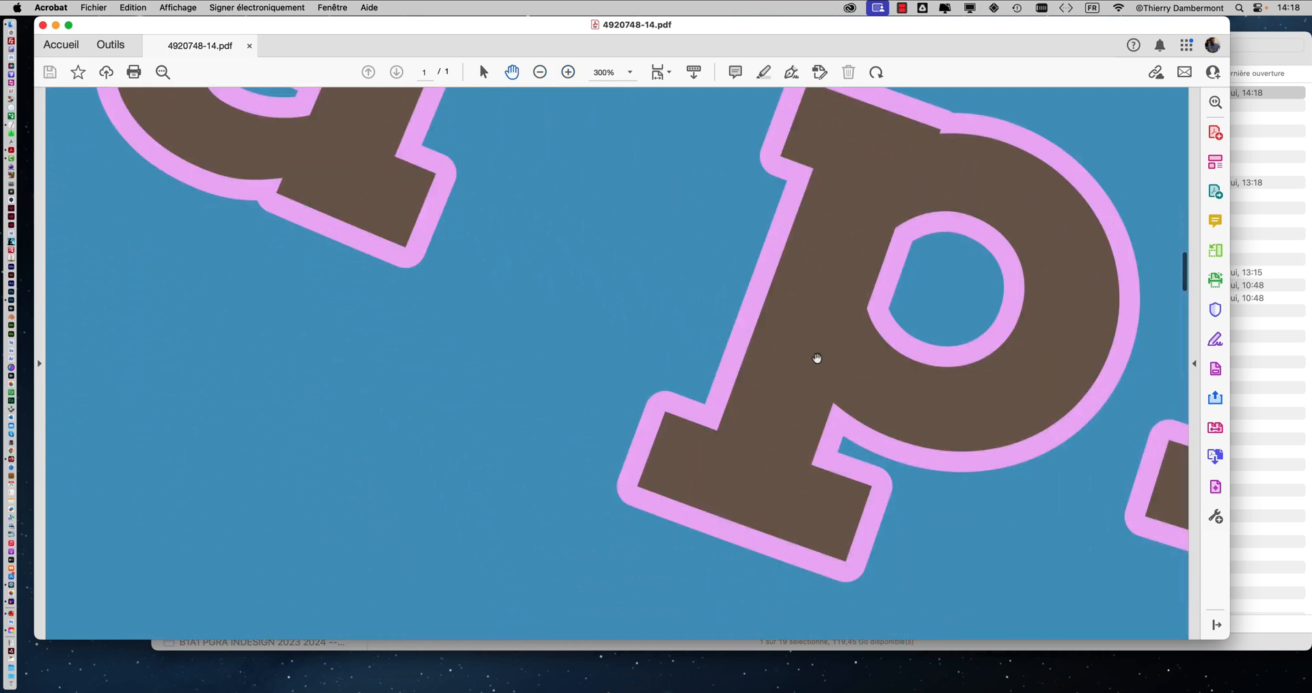
drag(861, 447, 527, 260)
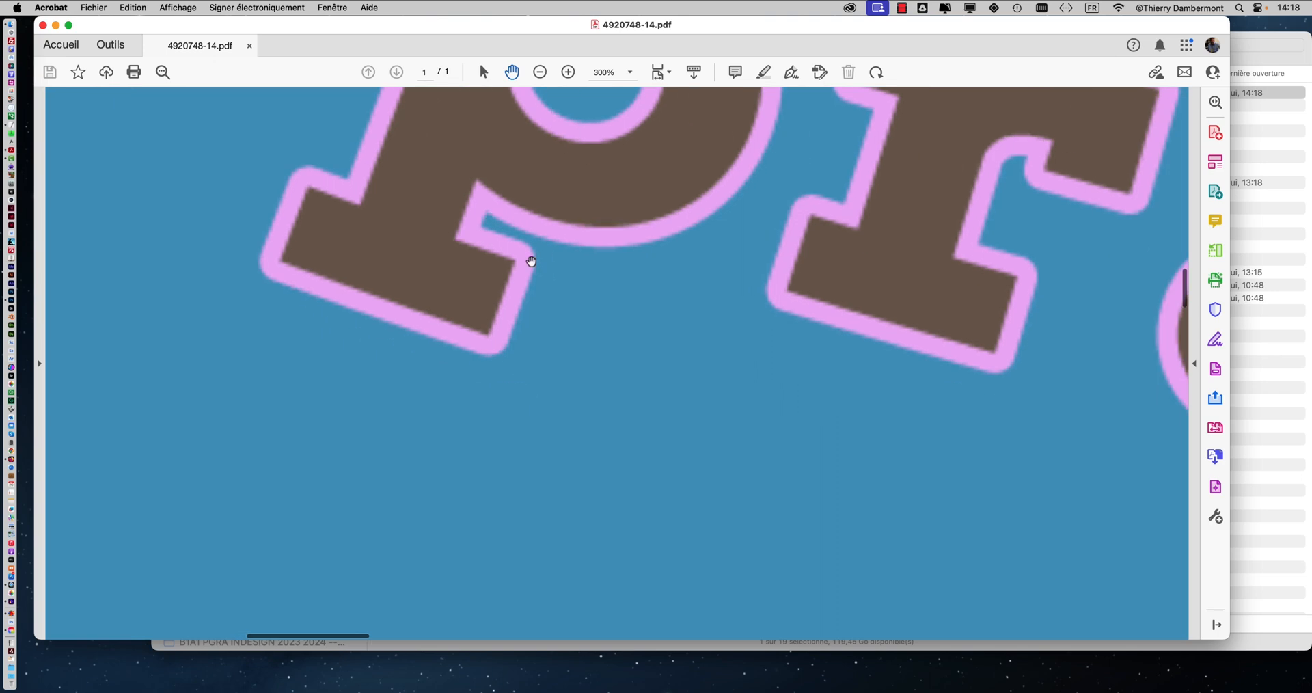
- Reduce the magnification to 150% and examine the sheep's fleece and head below the title
click(541, 73)
click(541, 74)
scroll(1013, 453, down, 5)
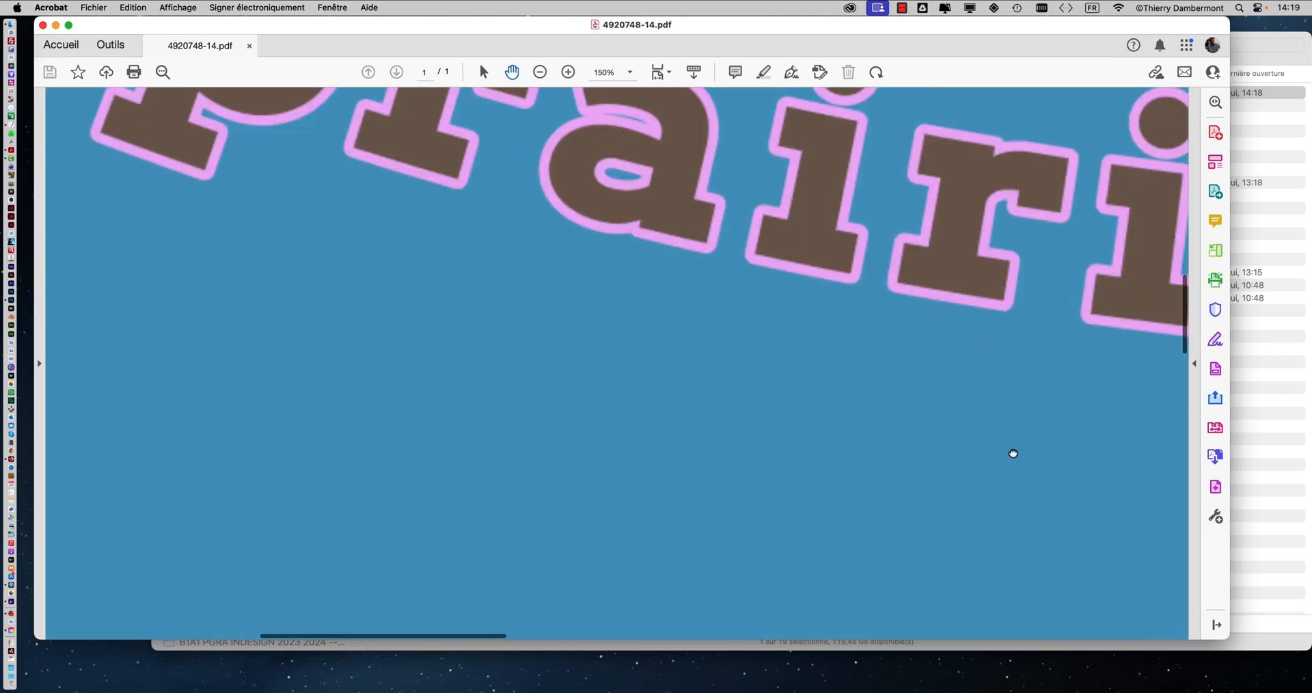
scroll(924, 408, right, 6)
scroll(924, 408, down, 2)
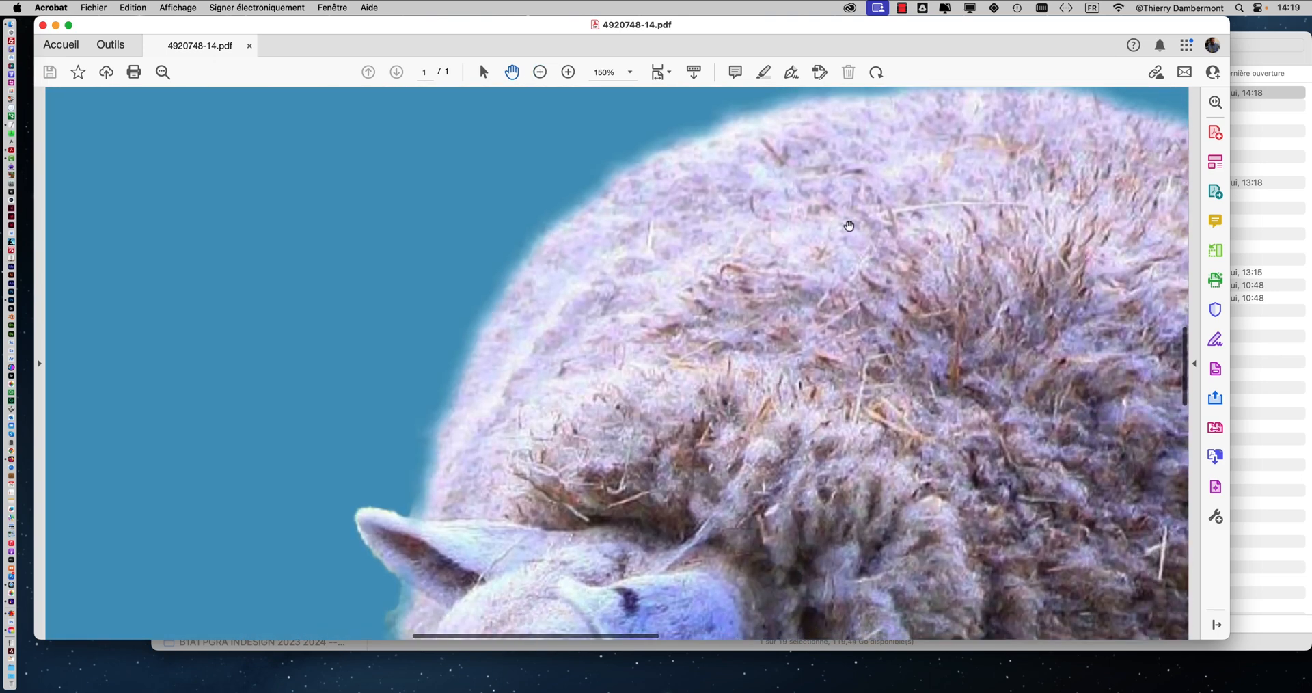
scroll(694, 388, down, 4)
scroll(695, 387, left, 4)
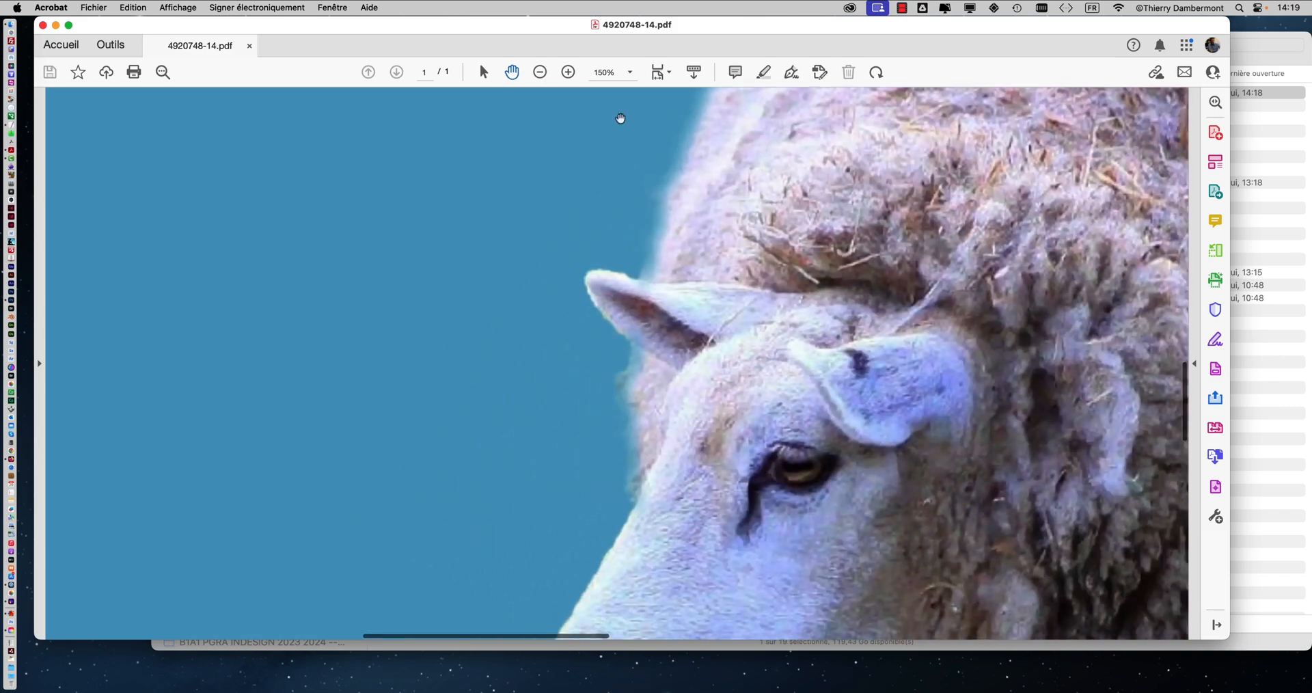
- Magnify the sheep's head up to 800% to examine its pixels, and compare them with the title's letters
click(569, 72)
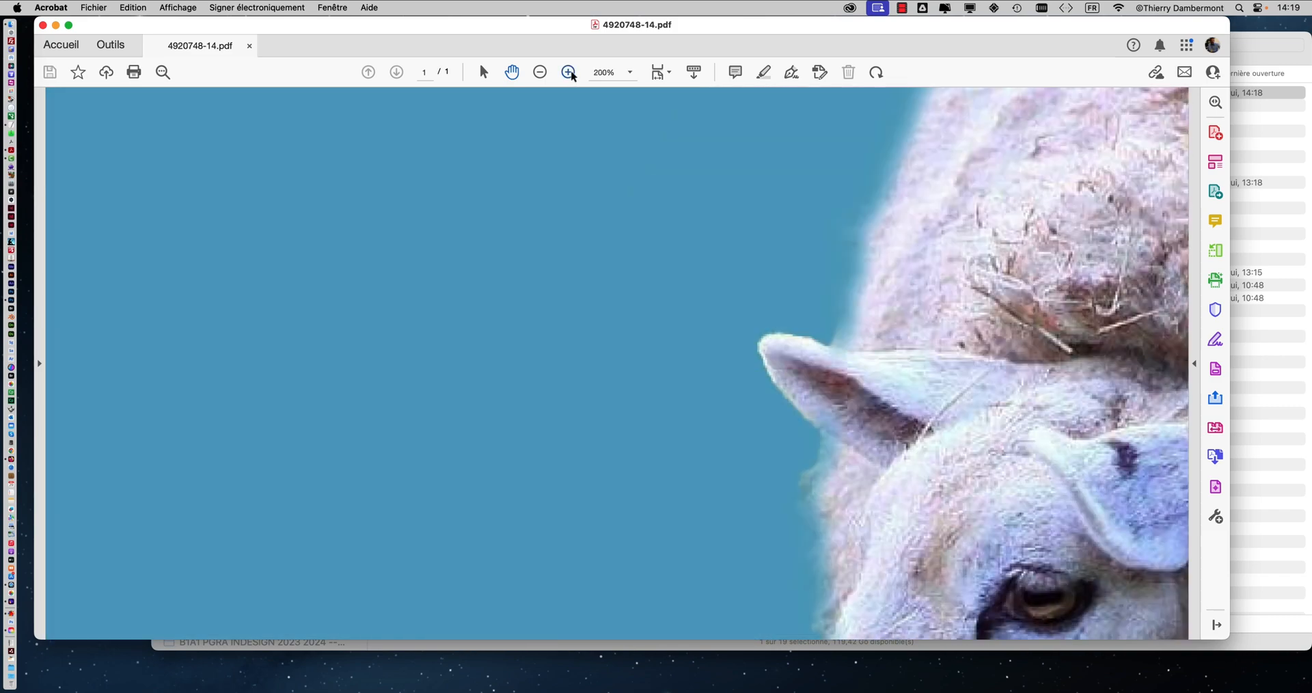
click(570, 72)
scroll(1007, 419, right, 10)
scroll(1007, 419, down, 5)
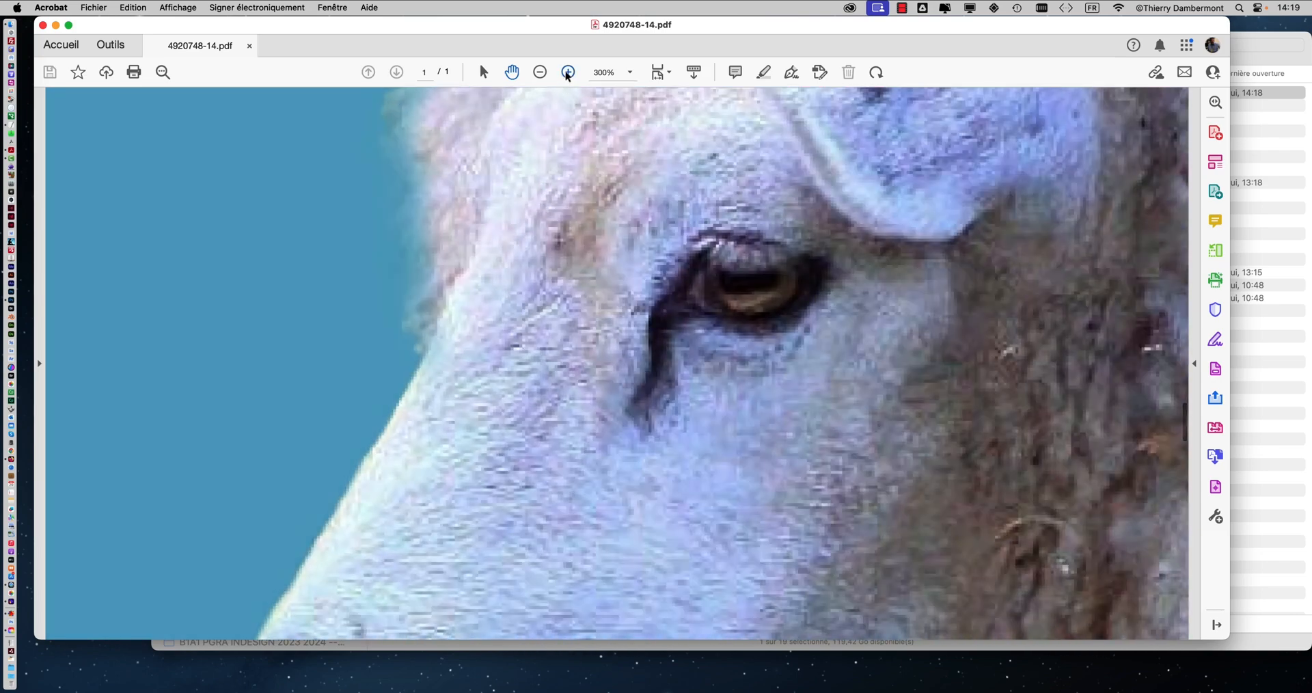
click(568, 73)
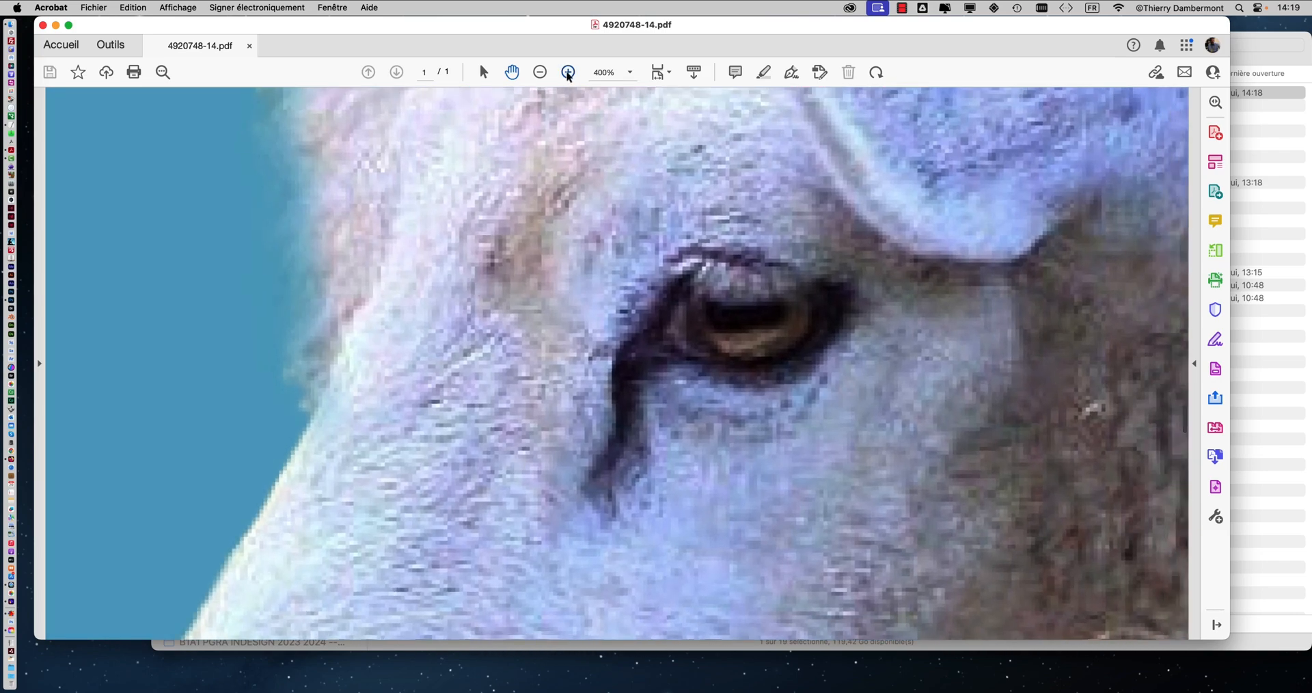
click(569, 72)
click(569, 72)
drag(922, 357, 431, 245)
drag(482, 165, 527, 334)
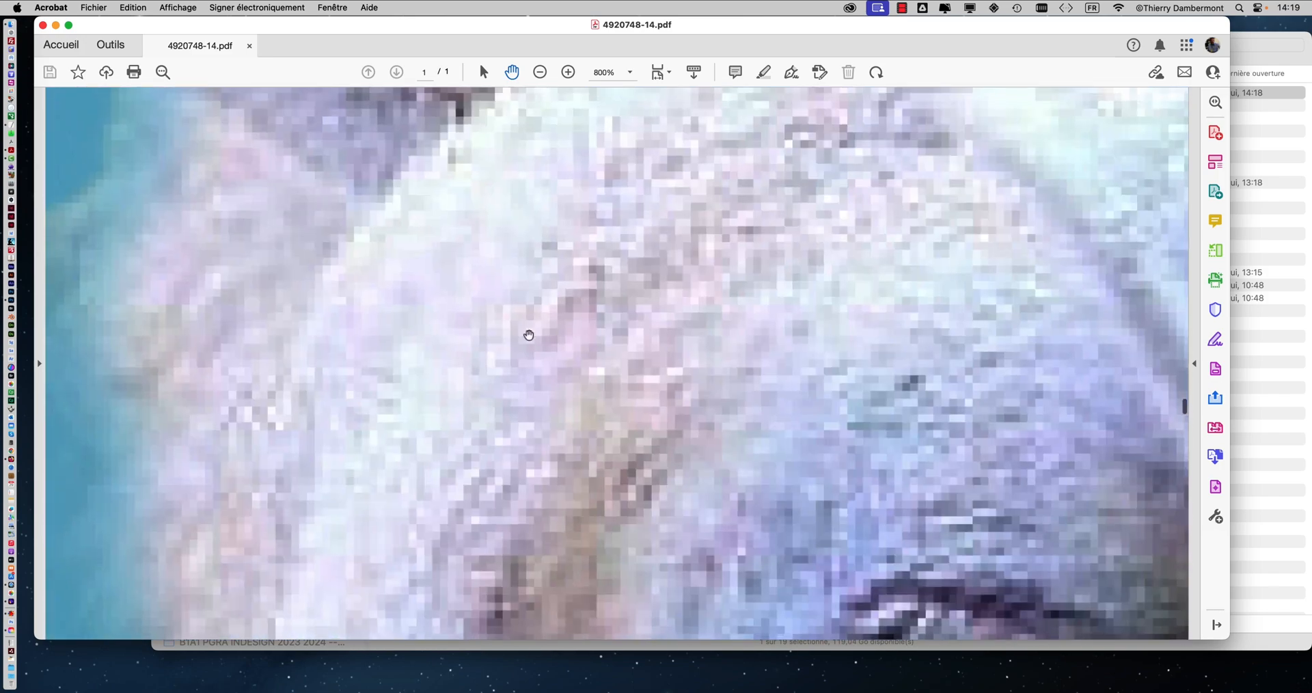
drag(499, 263, 716, 542)
scroll(509, 295, left, 10)
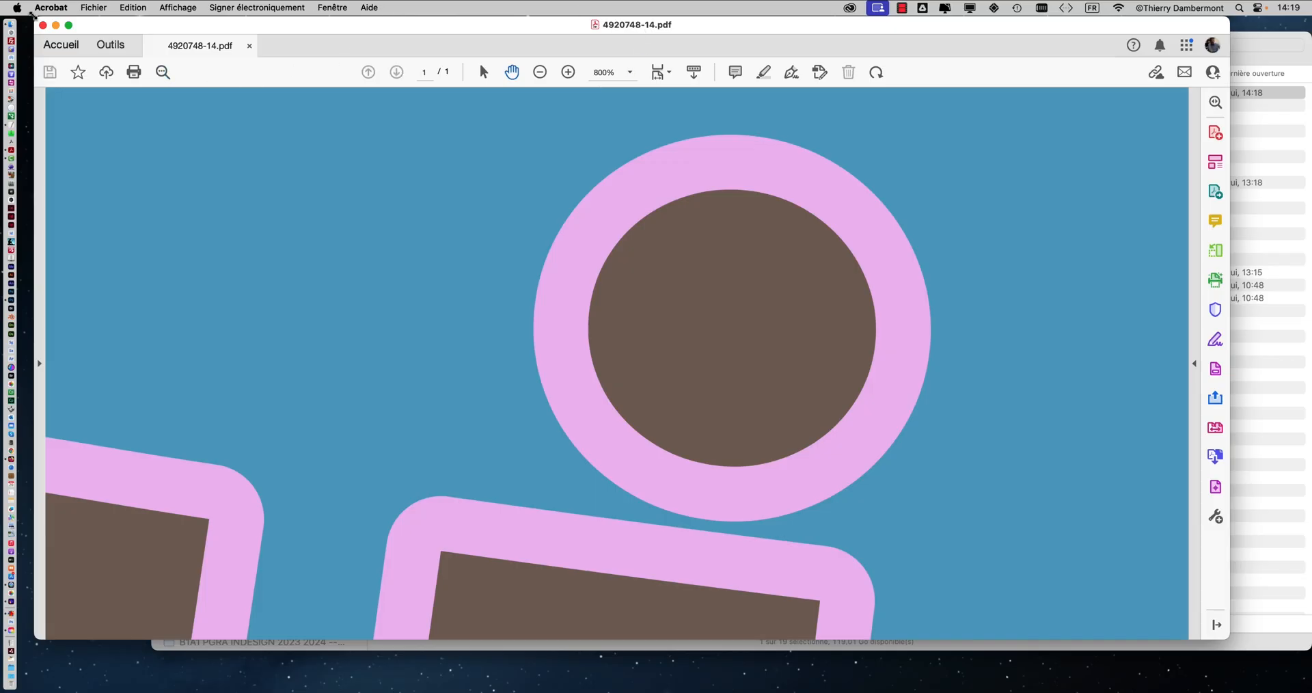
- Close the PDF in Acrobat and open 4920748-14.pdf from the moutons folder in Photoshop 2024
click(43, 25)
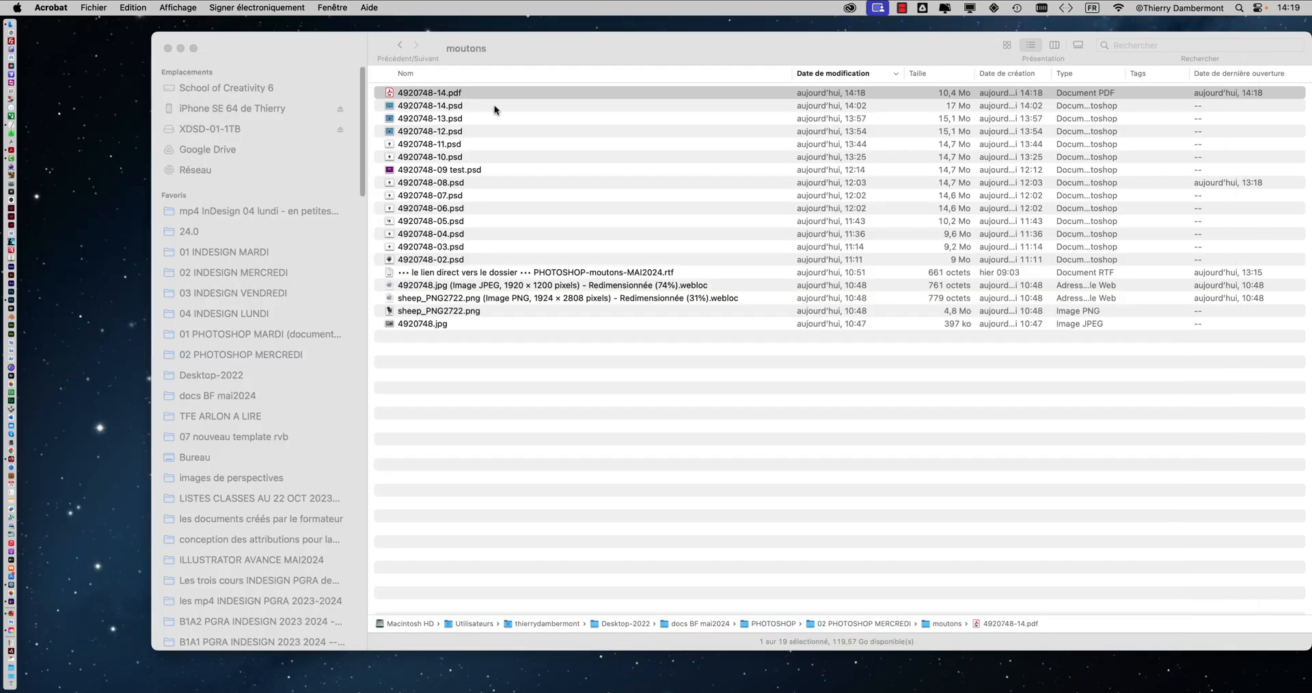
click(474, 94)
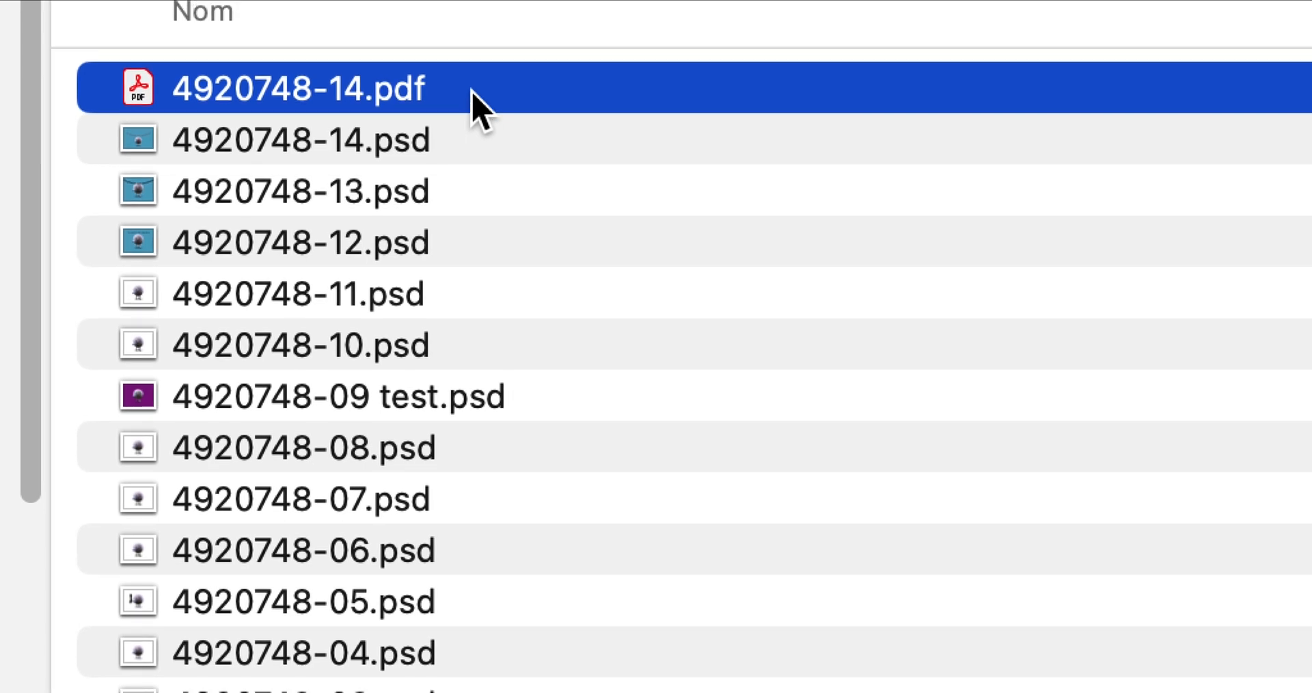
right_click(473, 96)
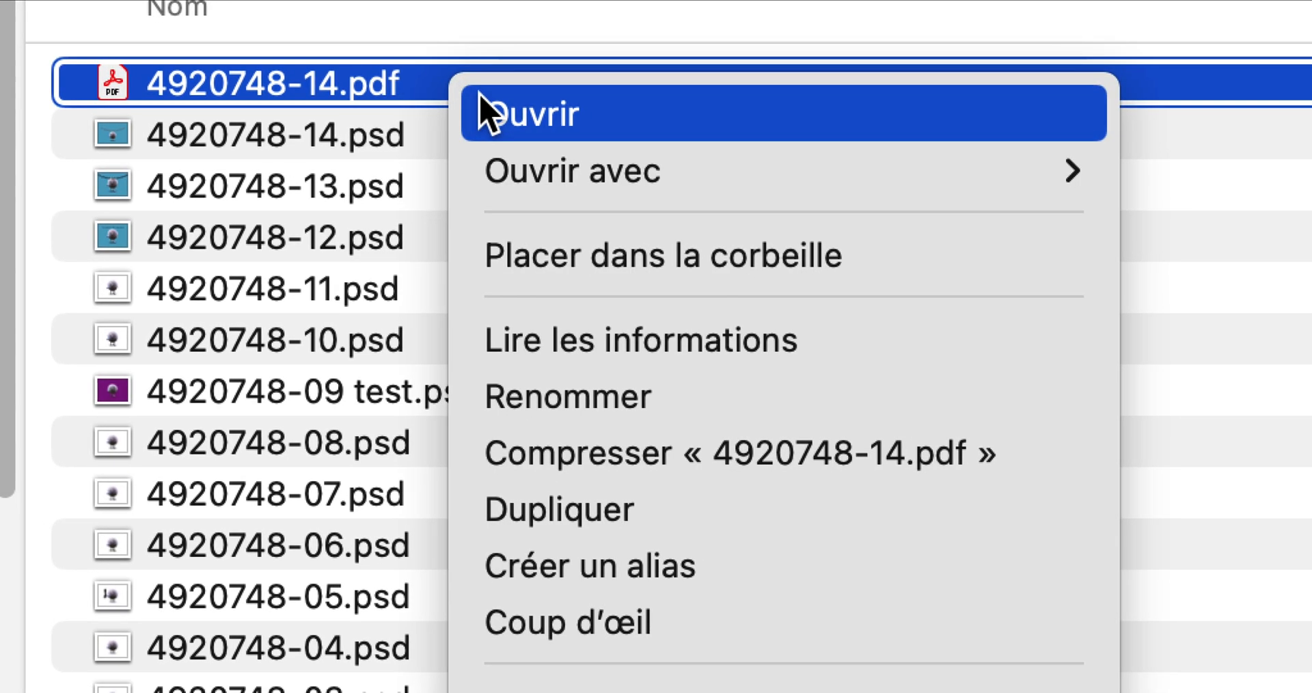
click(405, 85)
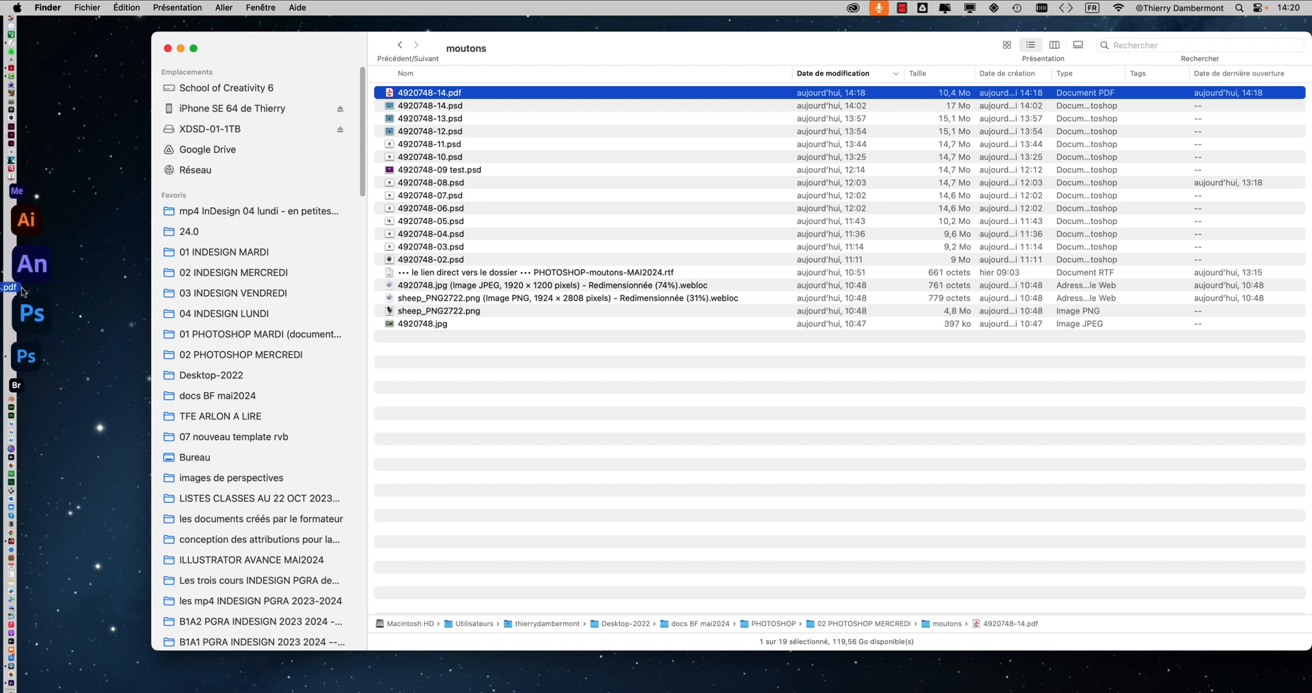
click(33, 301)
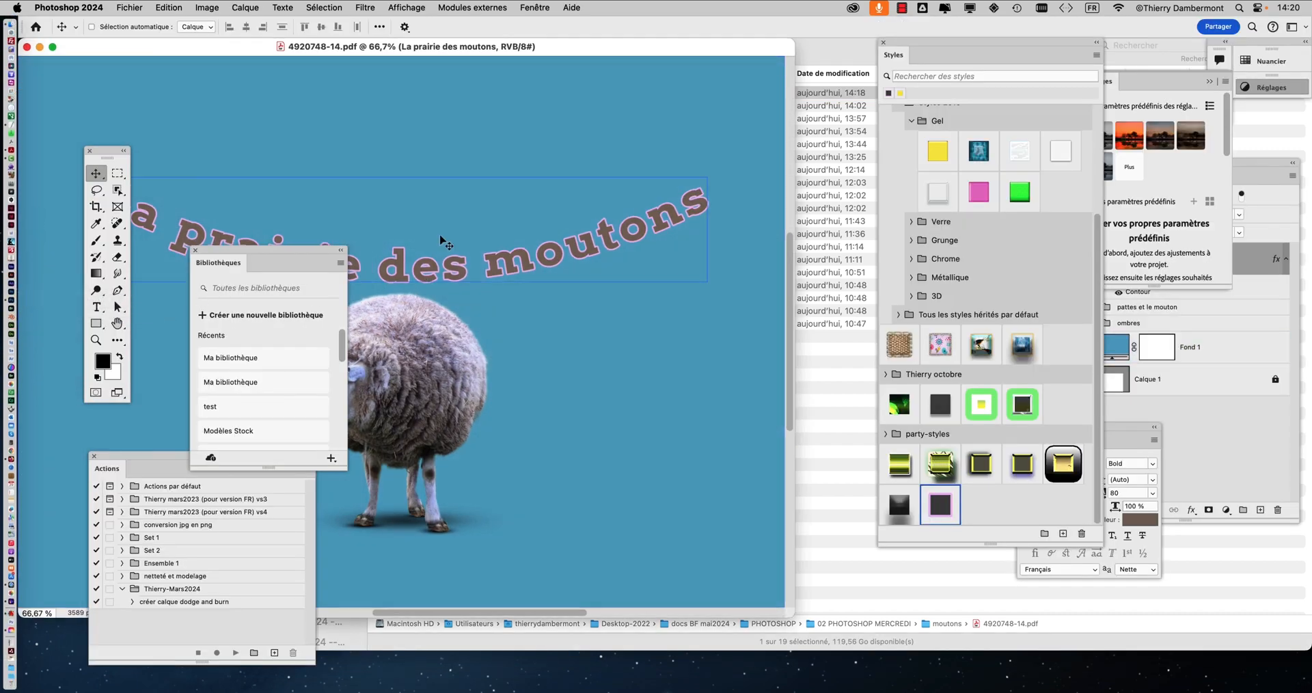
- Show the document in full-screen mode with the menu bar, with only the Calques panel displayed beside the artwork
key(shift+Tab)
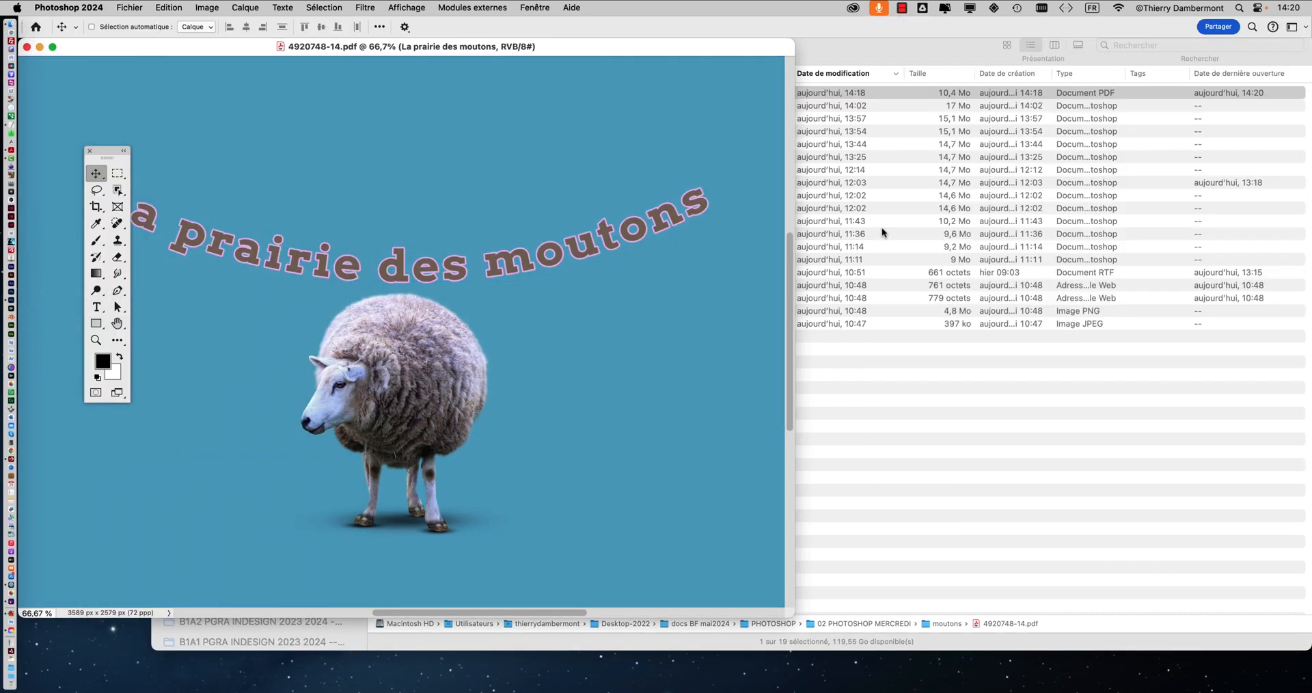
key(f)
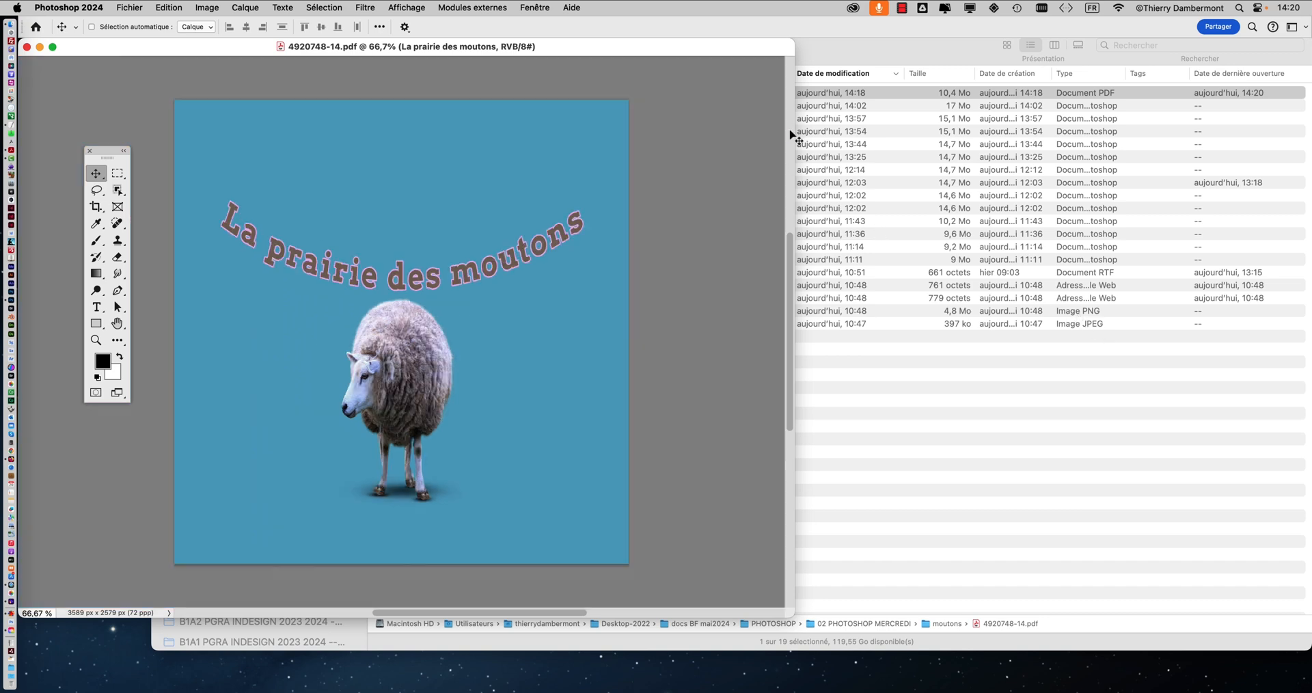
click(529, 7)
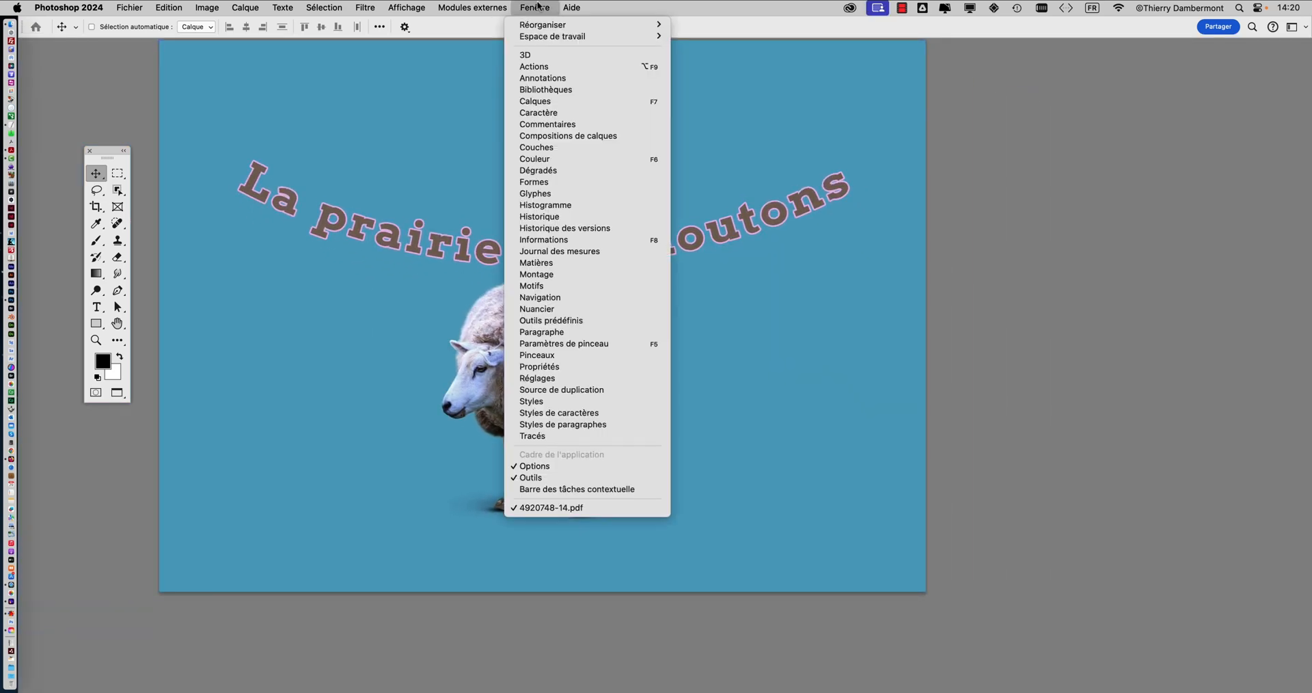
click(555, 102)
drag(1120, 165, 936, 116)
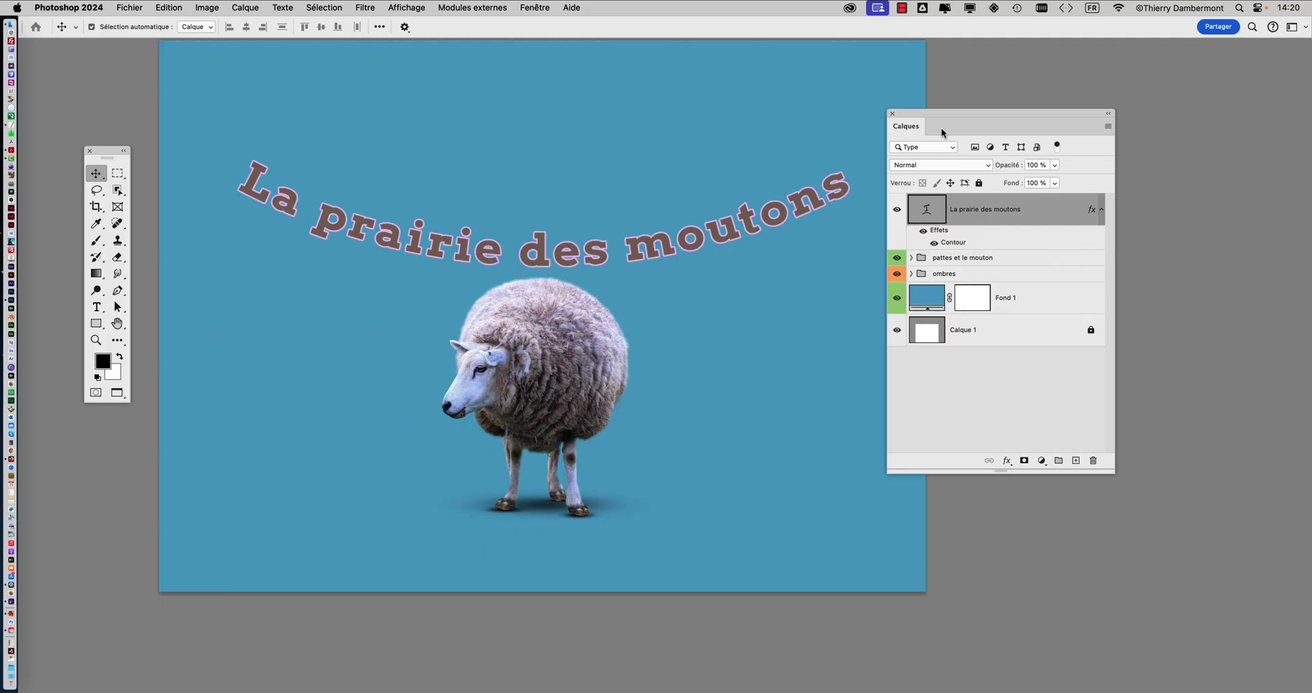
- Review the Contour effect settings of the La prairie des moutons layer, and close them without changes
scroll(402, 247, up, 1)
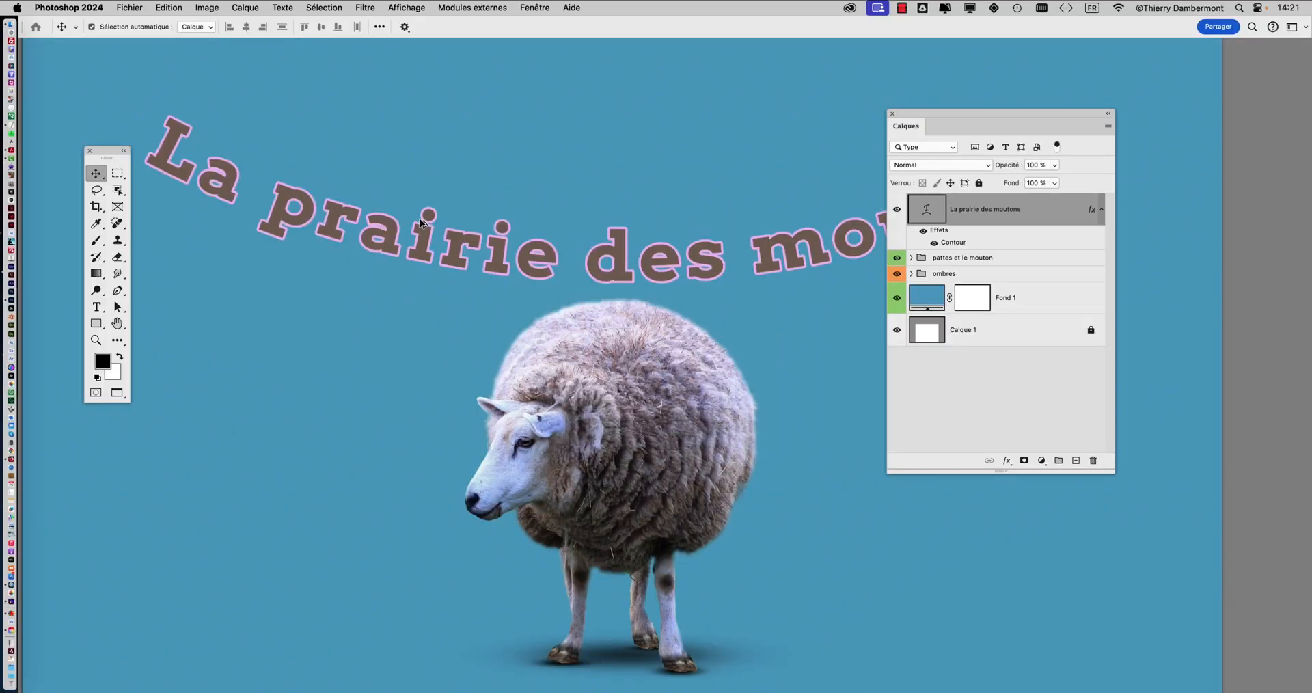
scroll(594, 252, up, 4)
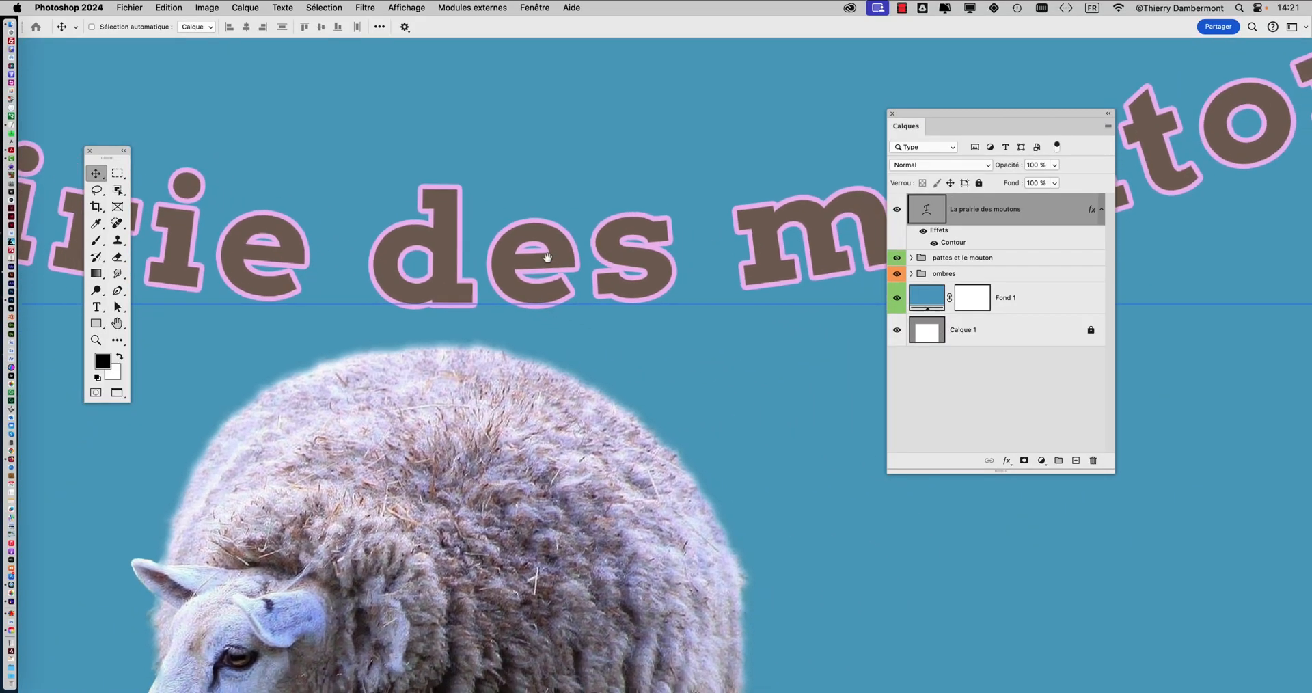
drag(547, 258, 513, 218)
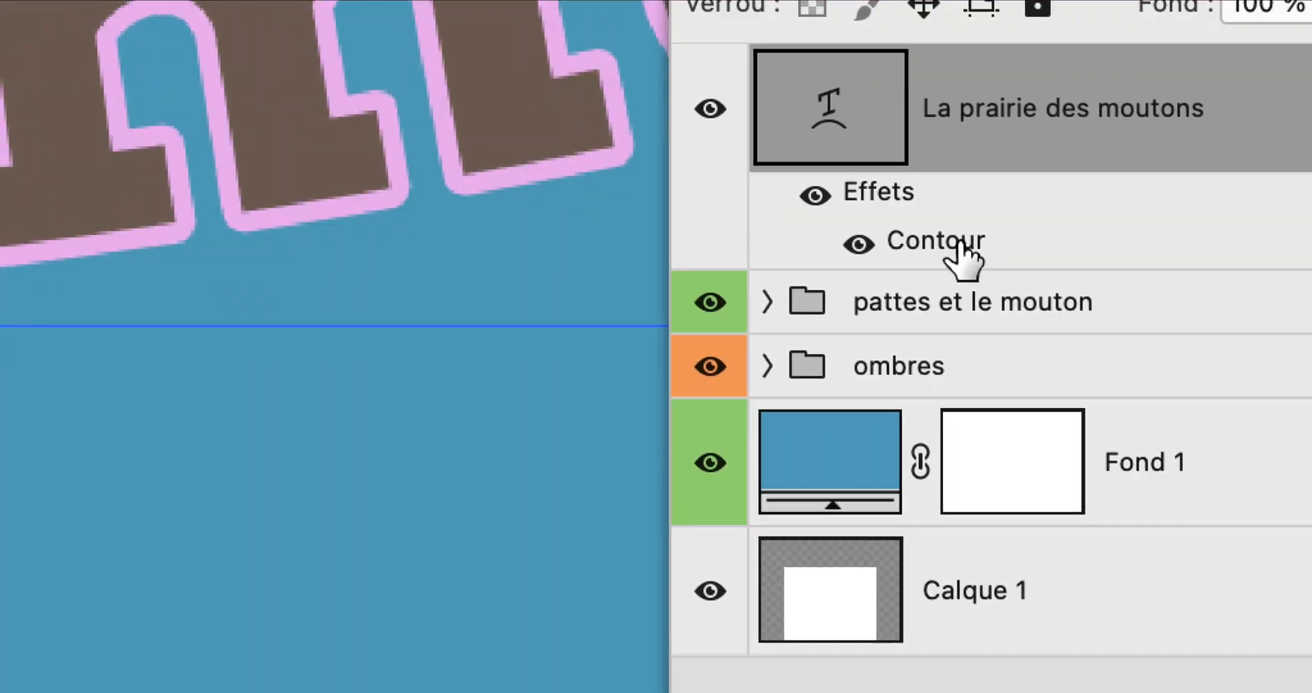
double_click(963, 256)
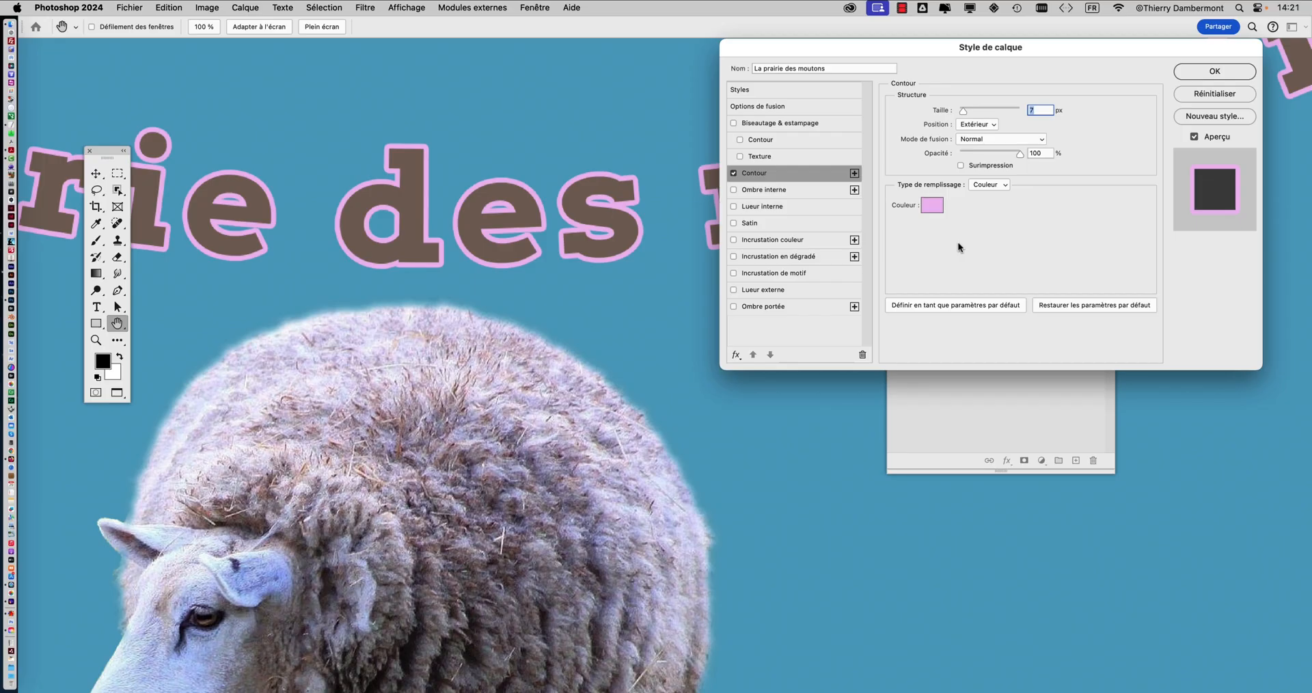
drag(851, 56, 901, 339)
key(alt)
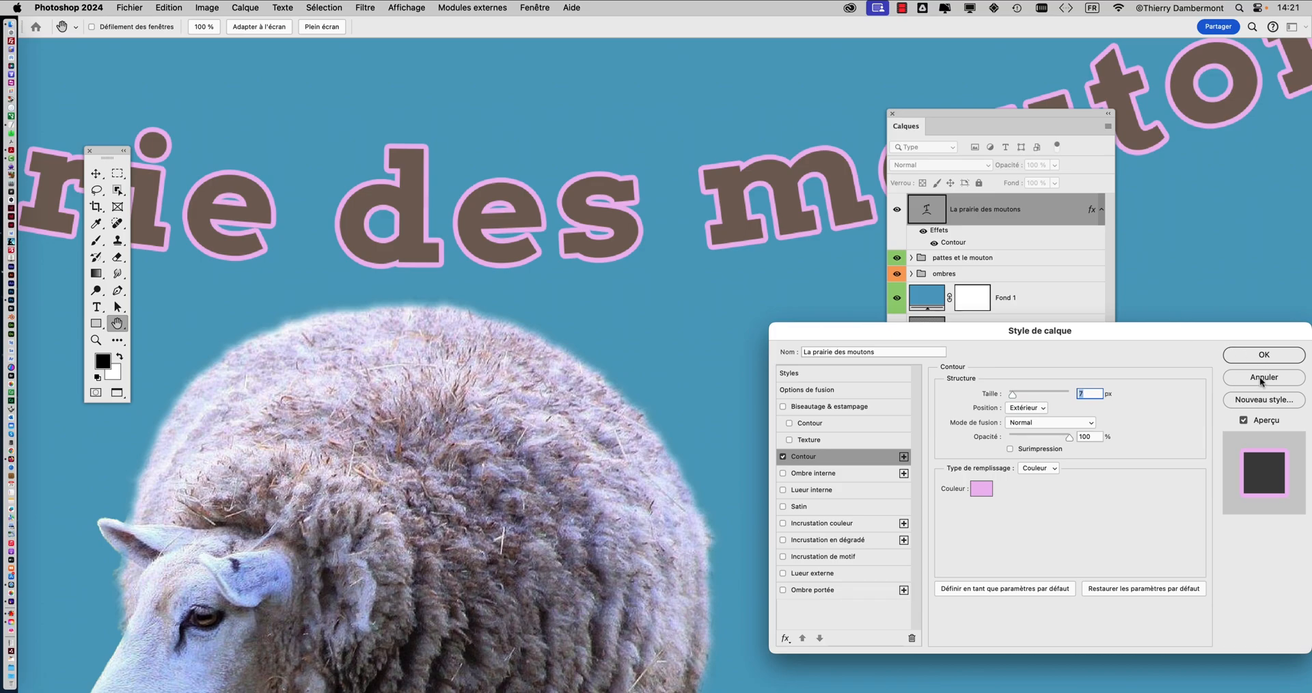
click(1260, 377)
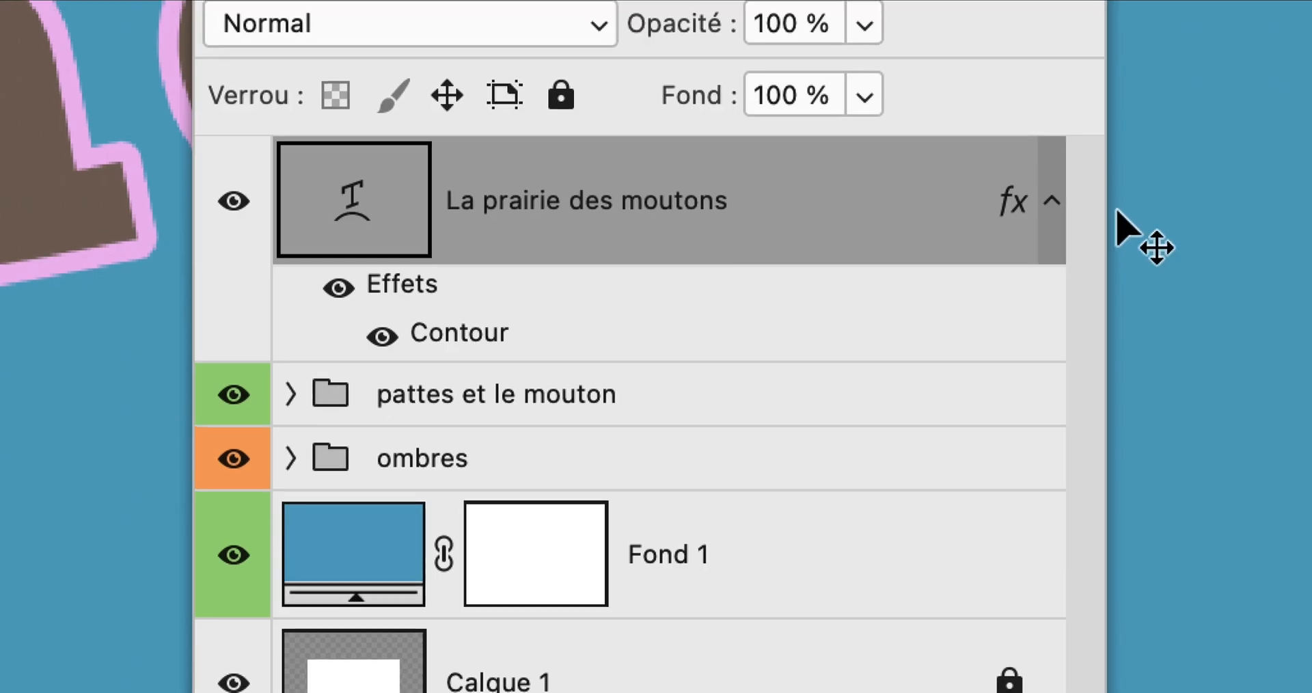
- Collapse and expand the list of effects under the La prairie des moutons layer
click(1109, 201)
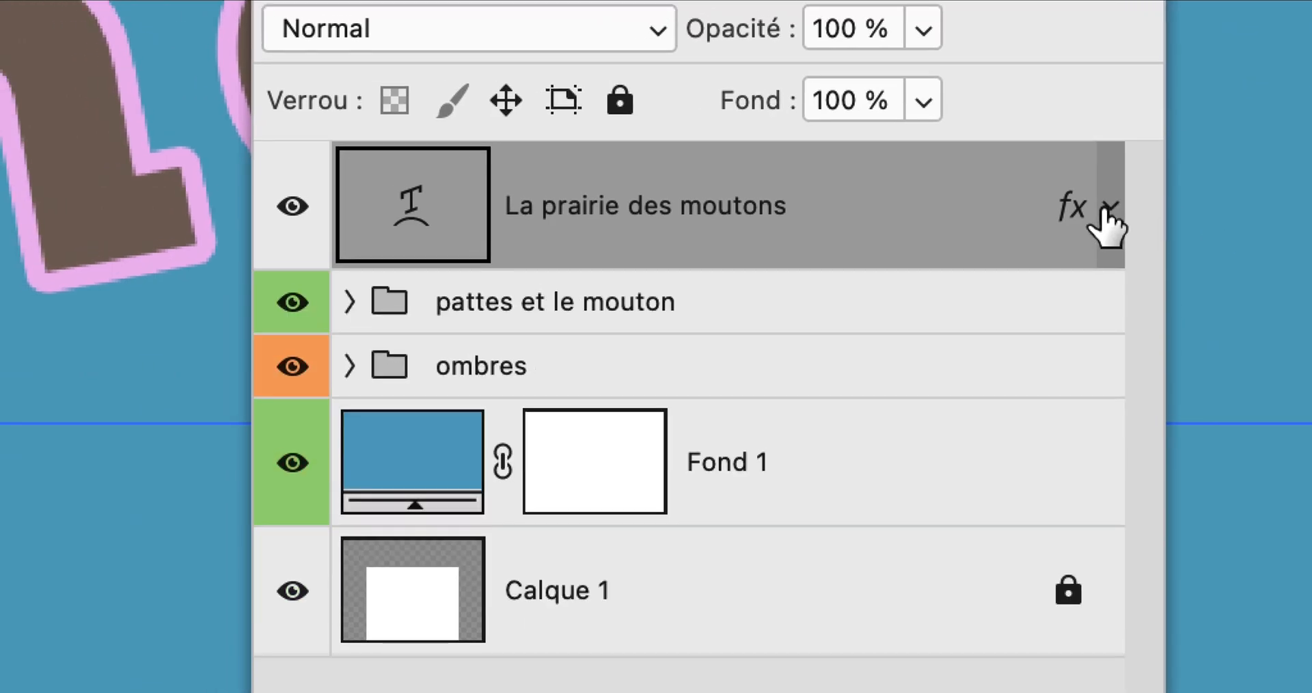
click(1107, 205)
click(1108, 209)
click(1107, 208)
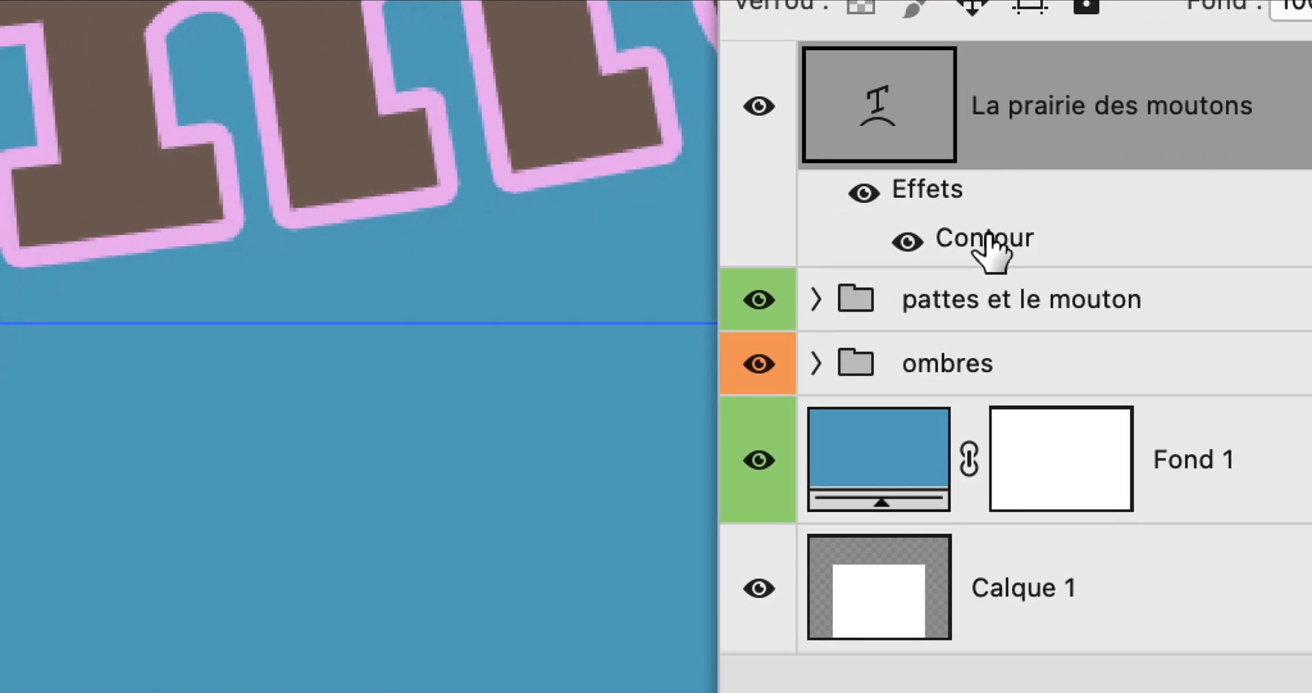
- Reopen the title layer's Contour effect settings and add a second Contour effect
double_click(991, 246)
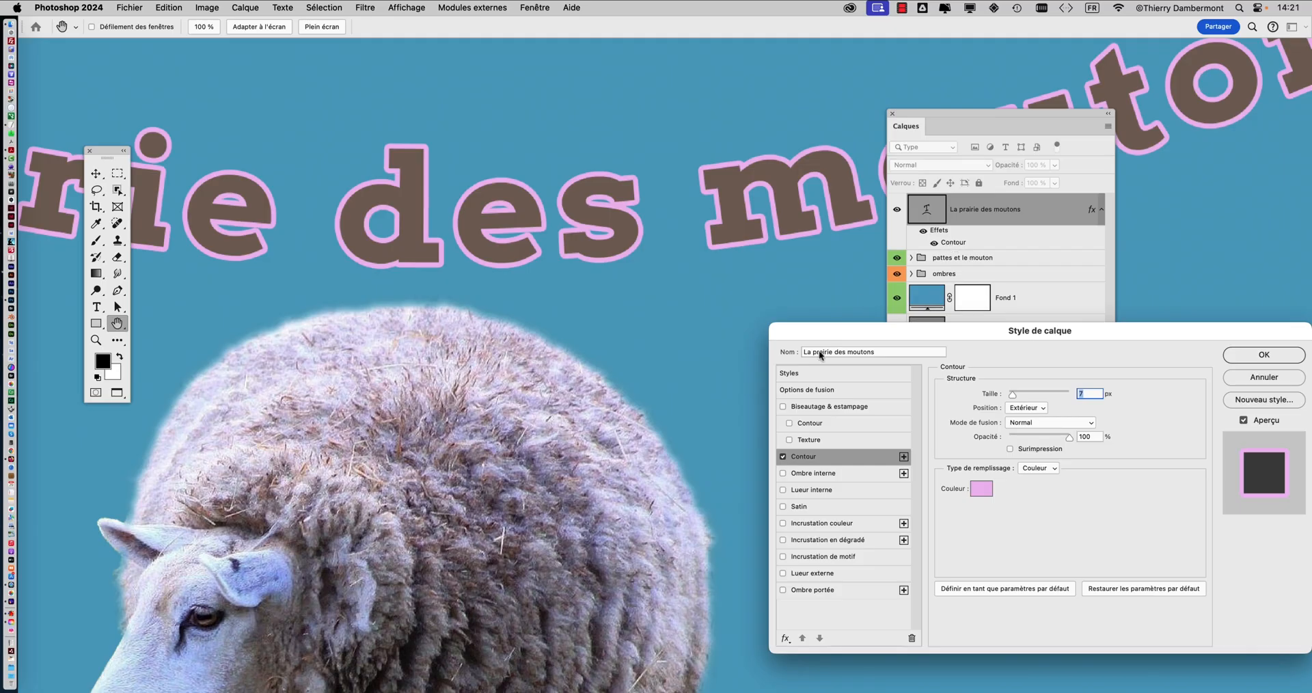
drag(820, 319, 737, 156)
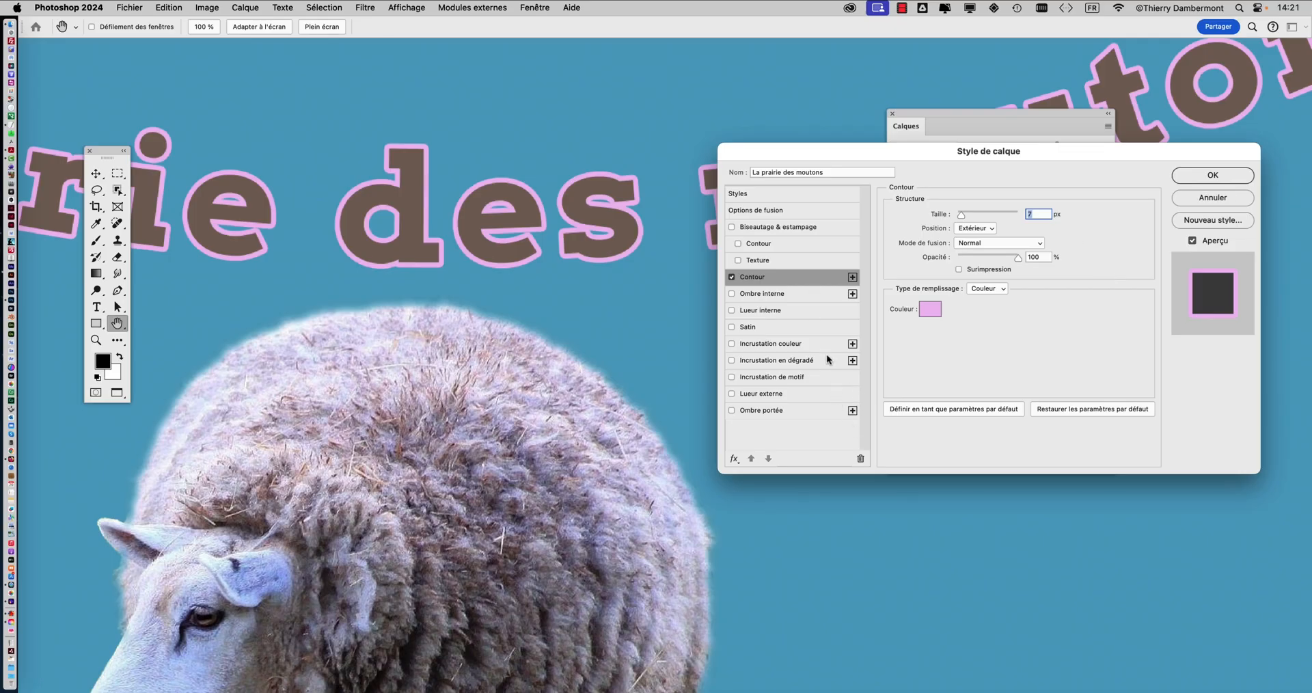
key(alt)
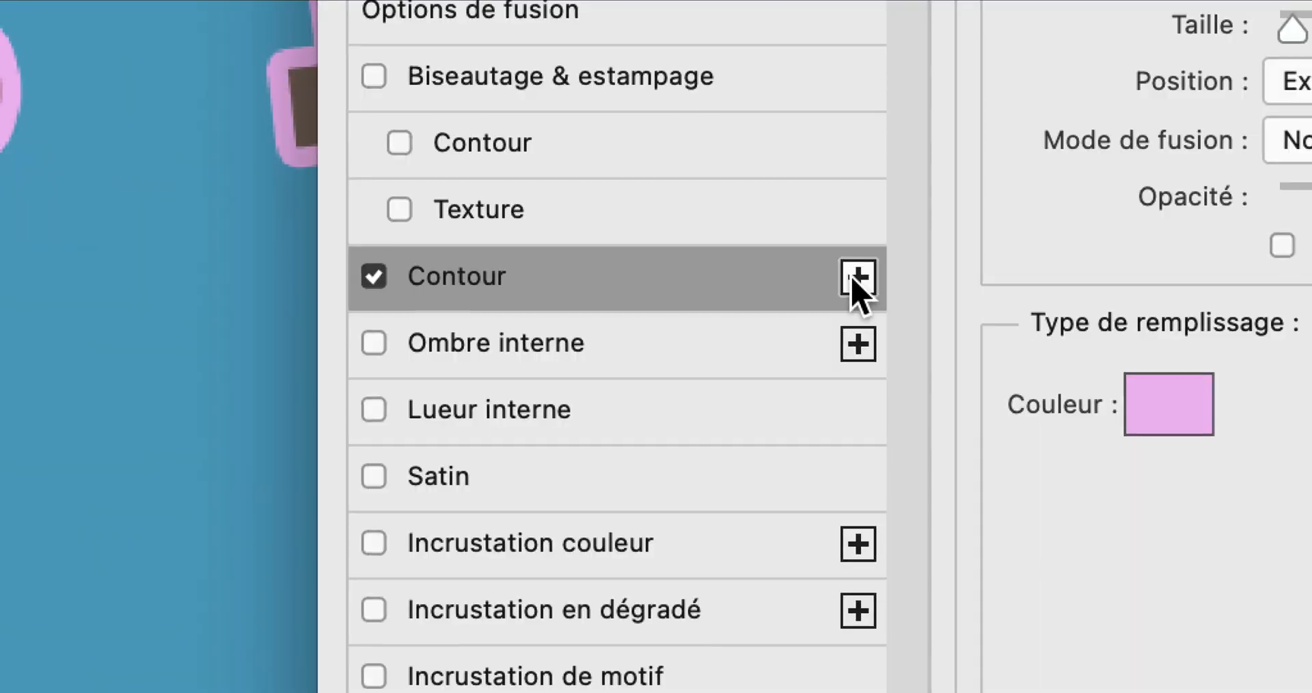
click(854, 278)
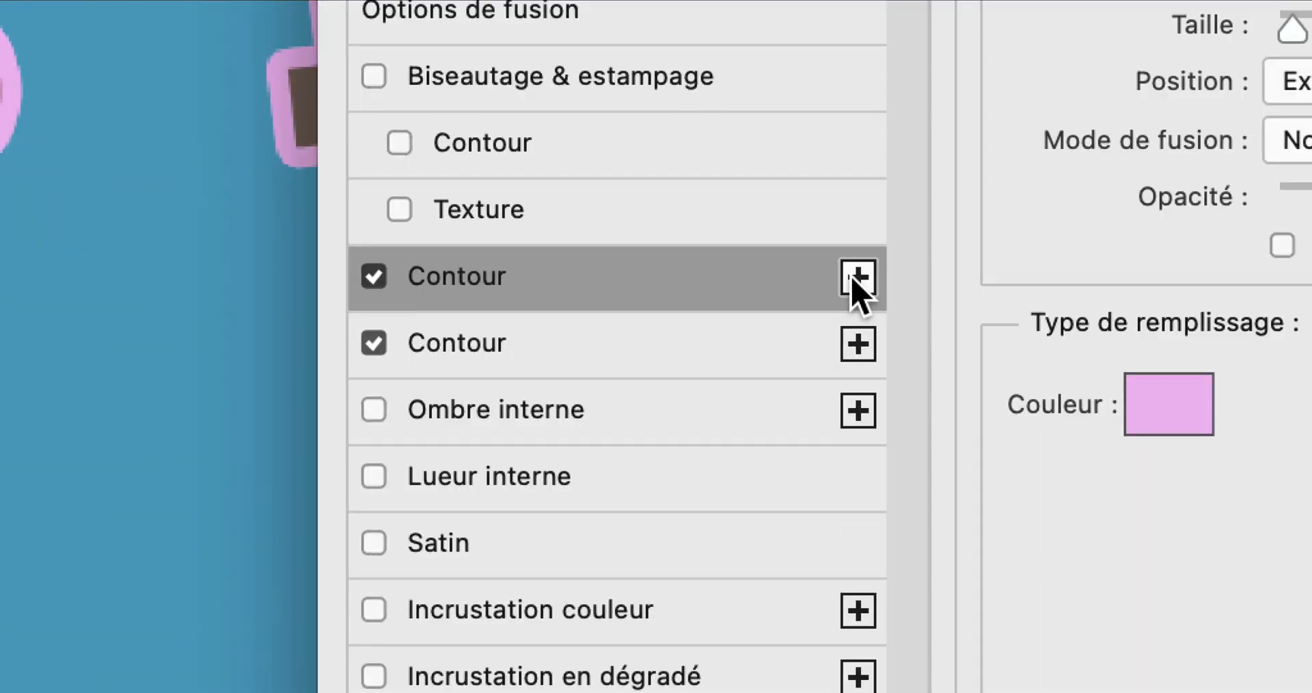
- Compare the settings of the two Contour effects by switching between them, and leave the lower one selected
click(803, 334)
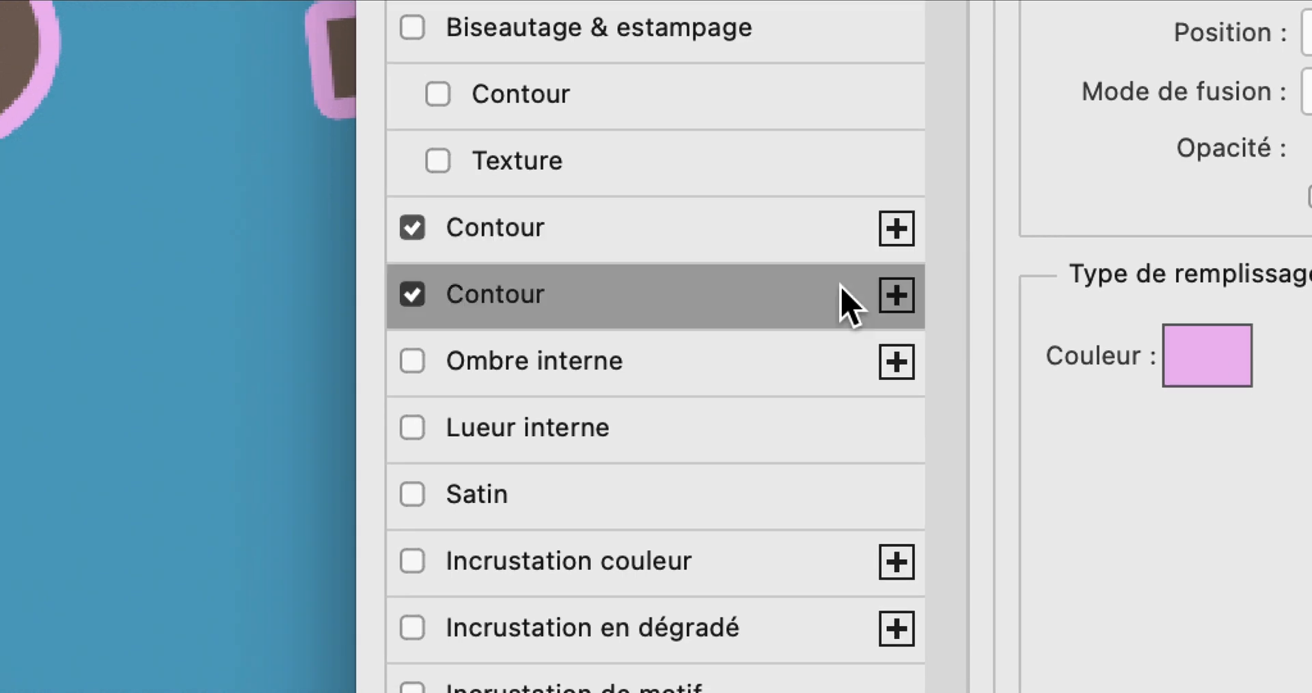
click(798, 276)
click(840, 335)
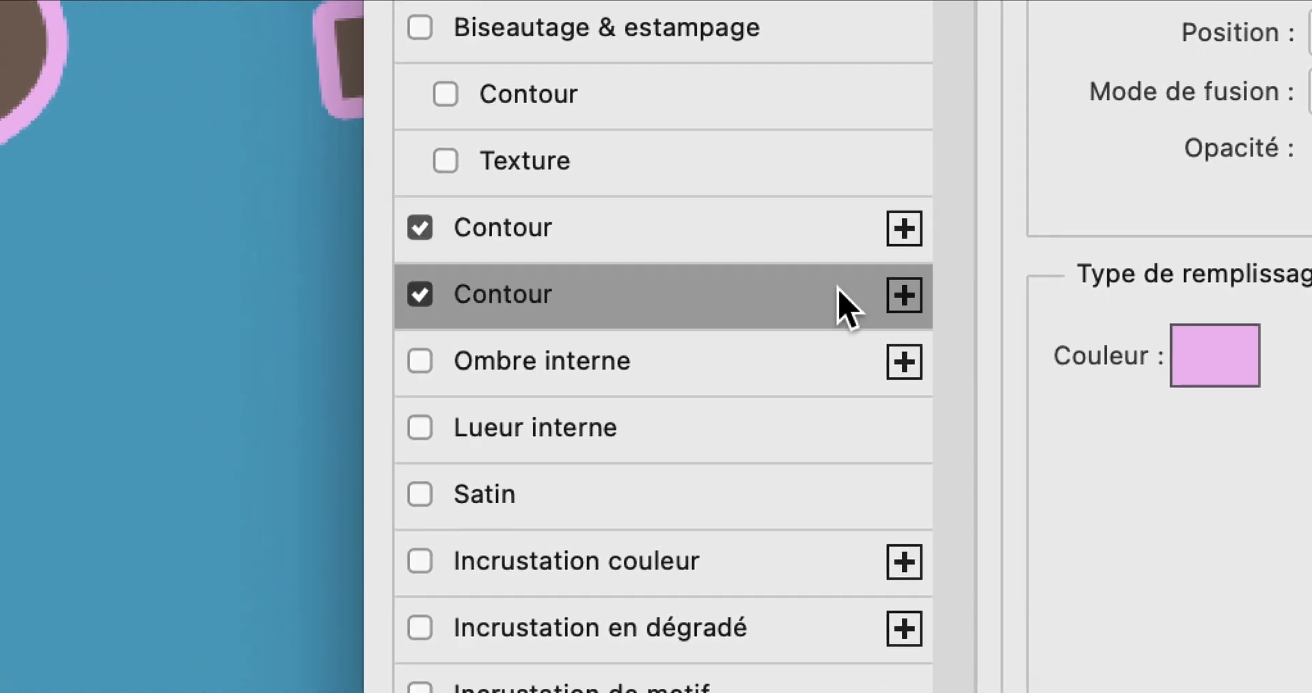
click(840, 290)
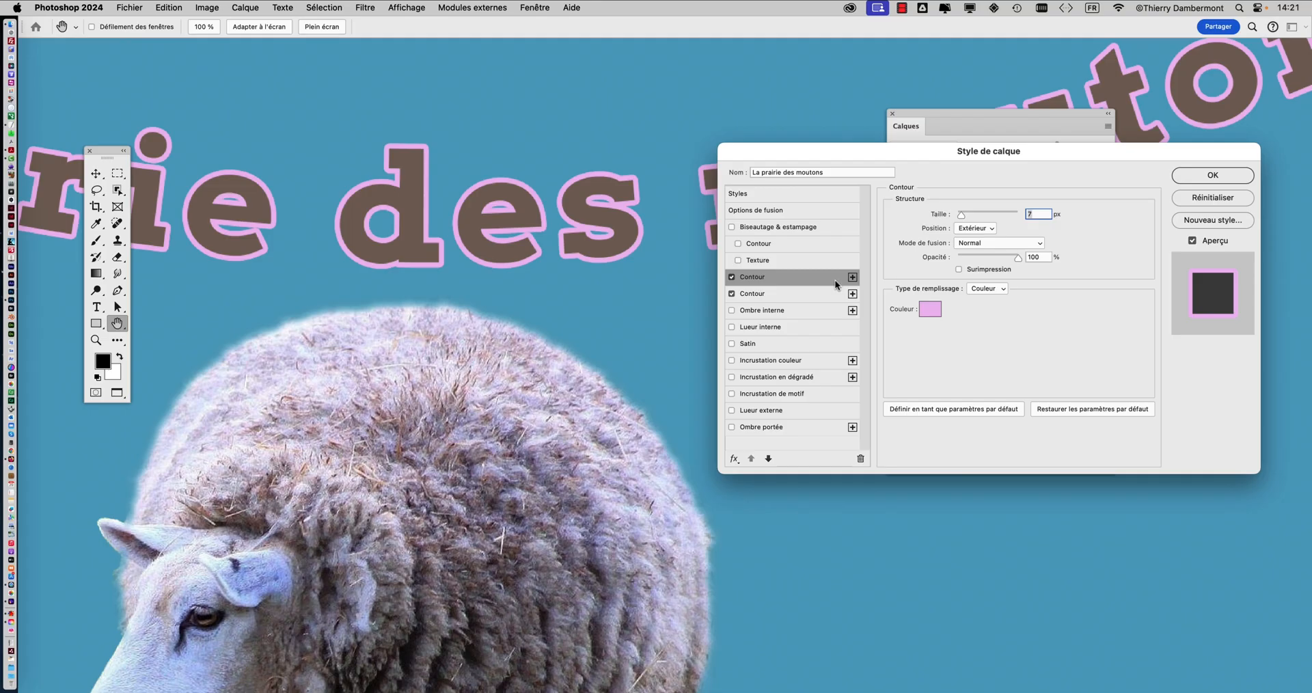
click(824, 318)
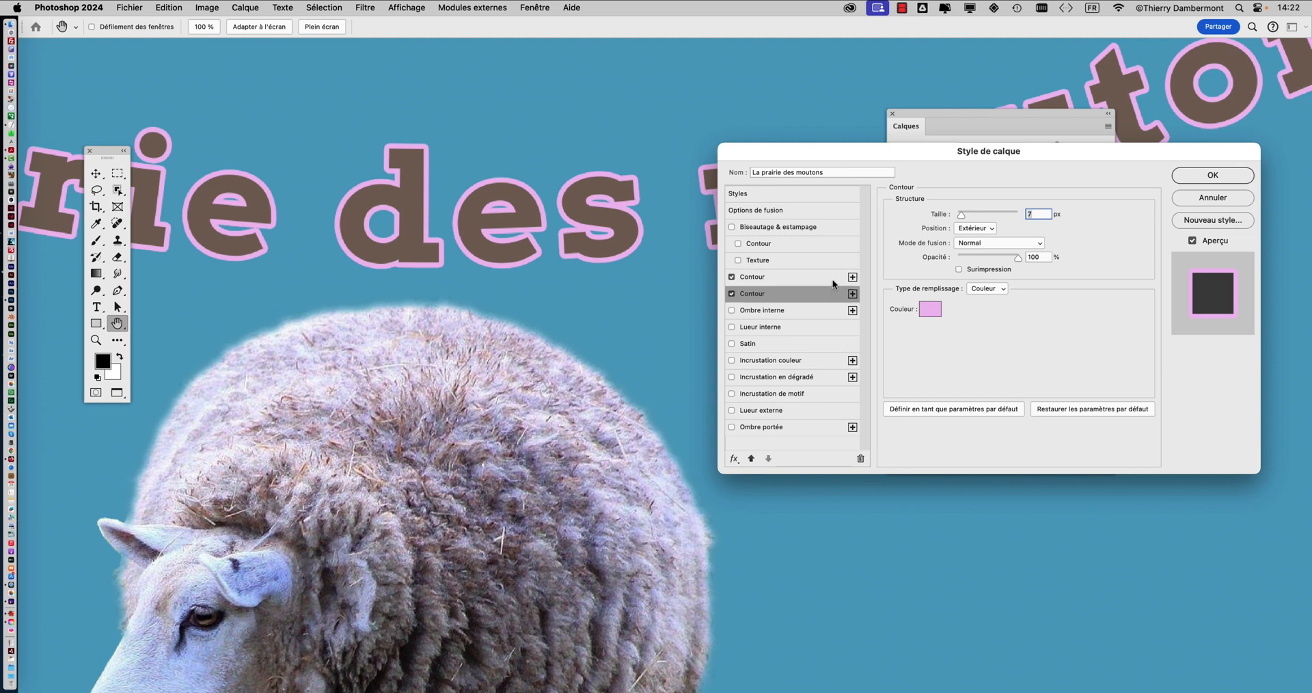
- Enlarge the lower Contour effect of the La prairie des moutons layer to 16 px
click(832, 278)
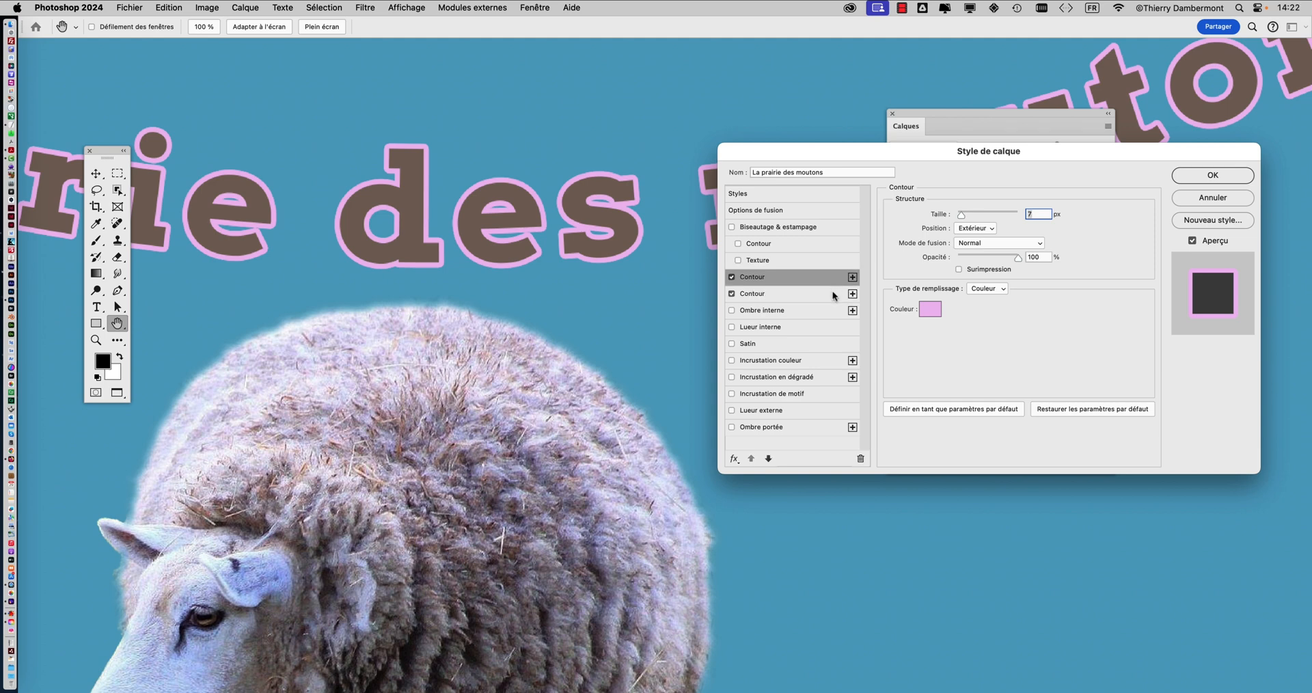
click(832, 294)
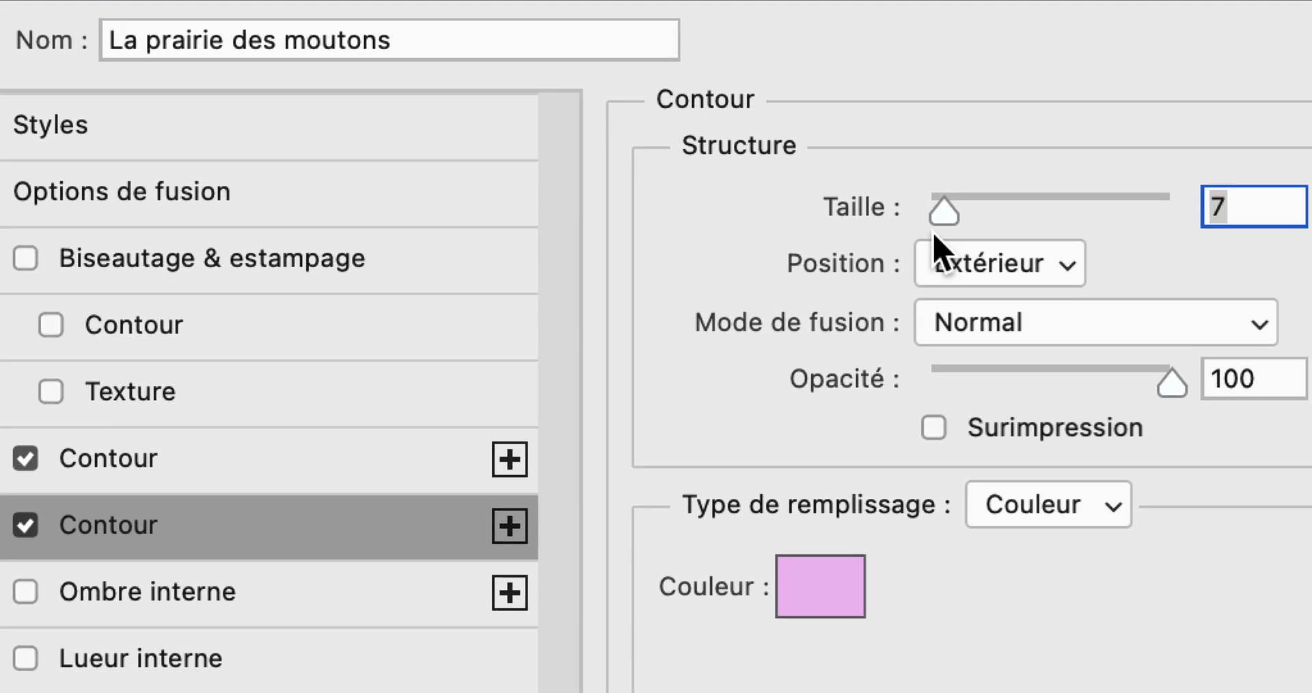
drag(950, 217, 959, 216)
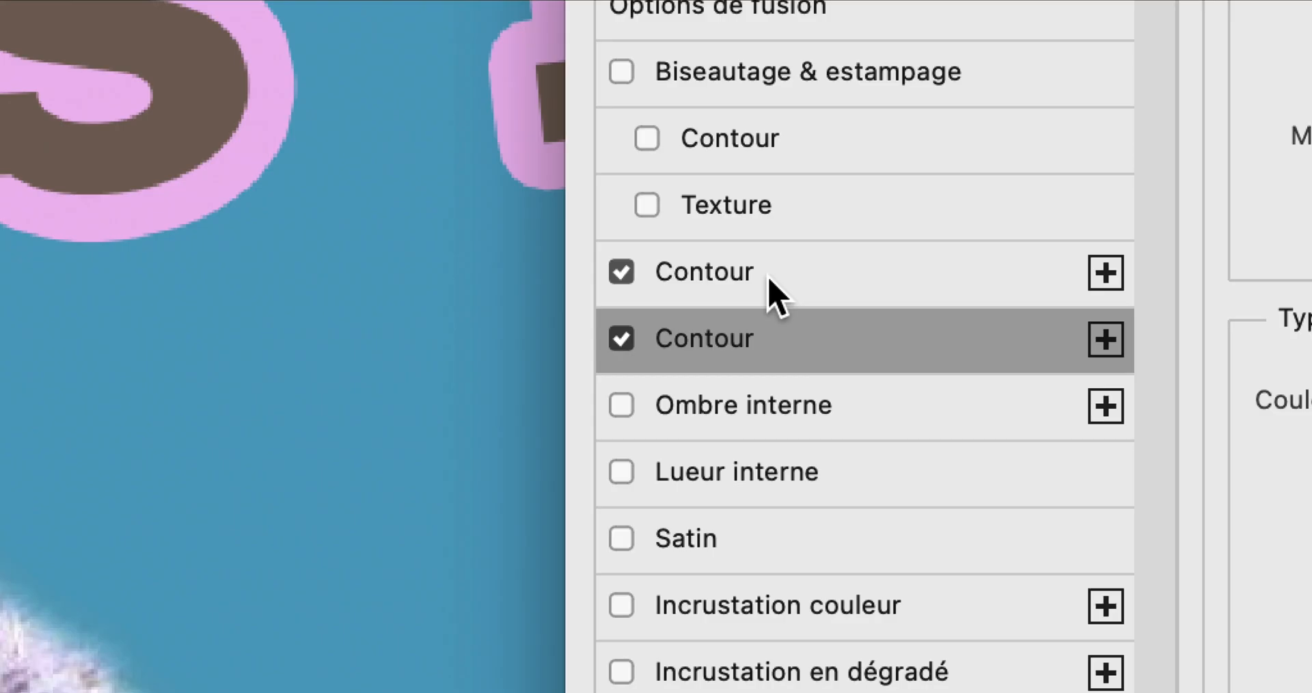
- Change the upper Contour effect's fill colour to orange e1a421
click(767, 277)
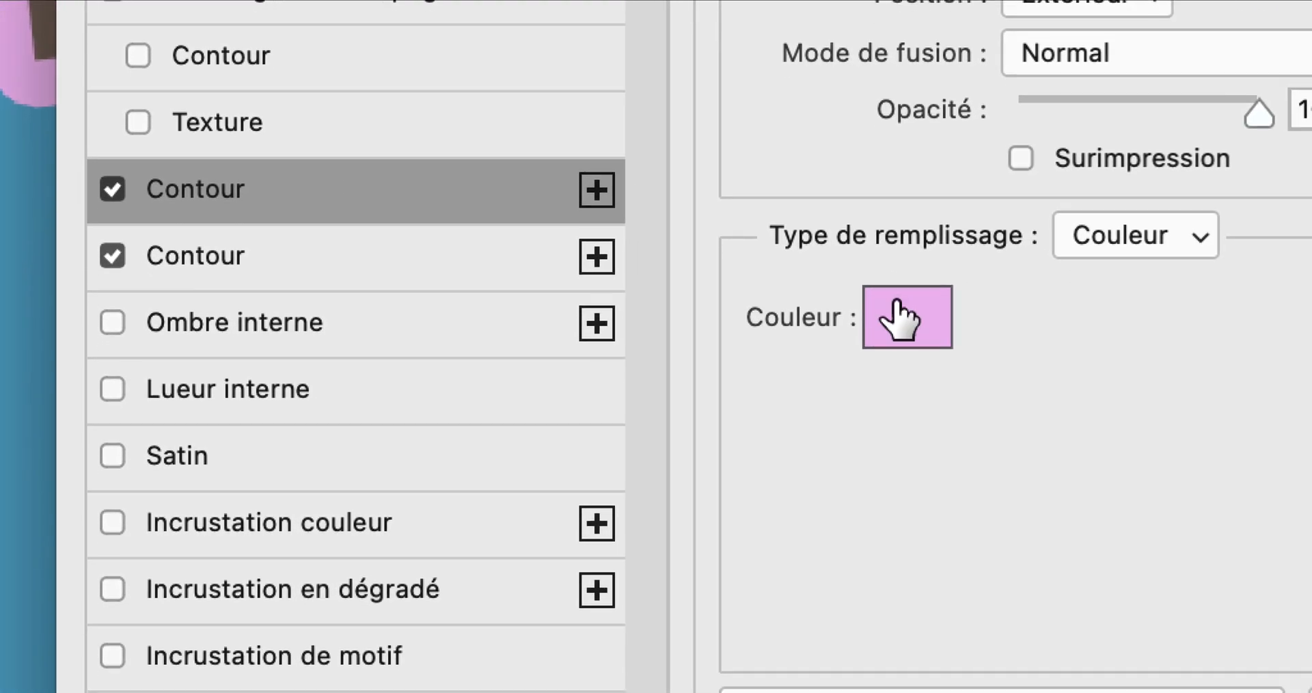
click(897, 304)
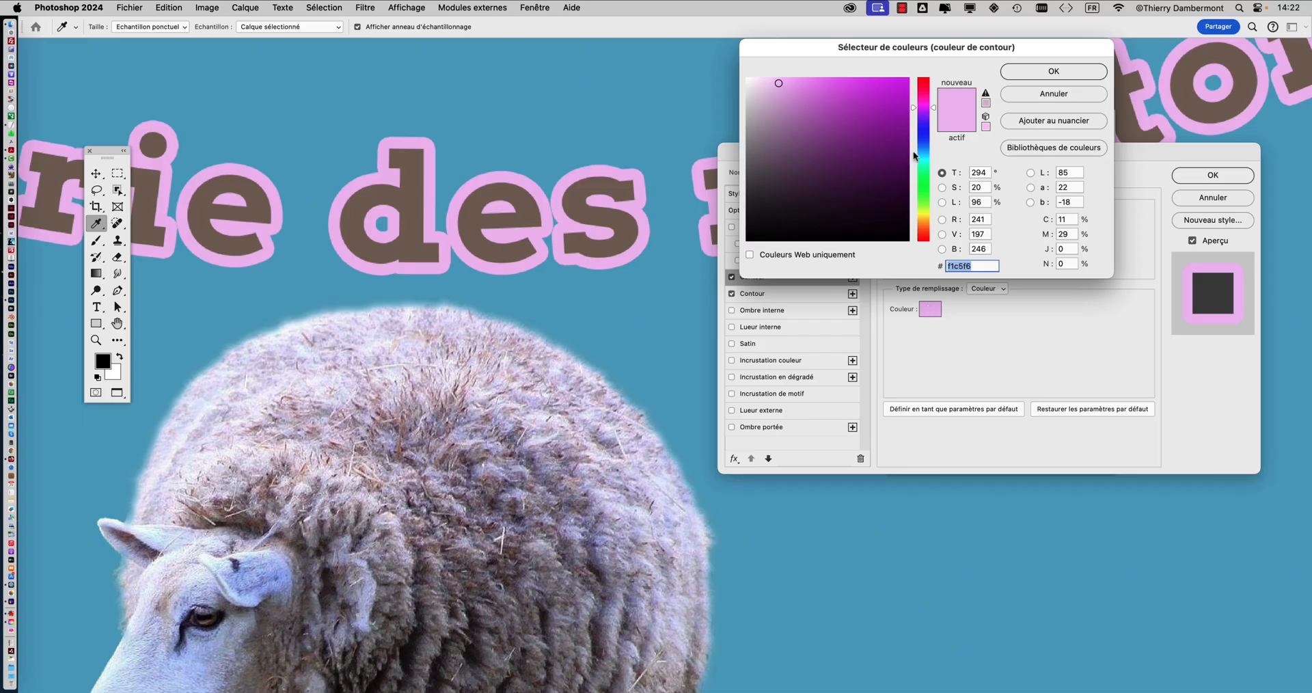
click(920, 154)
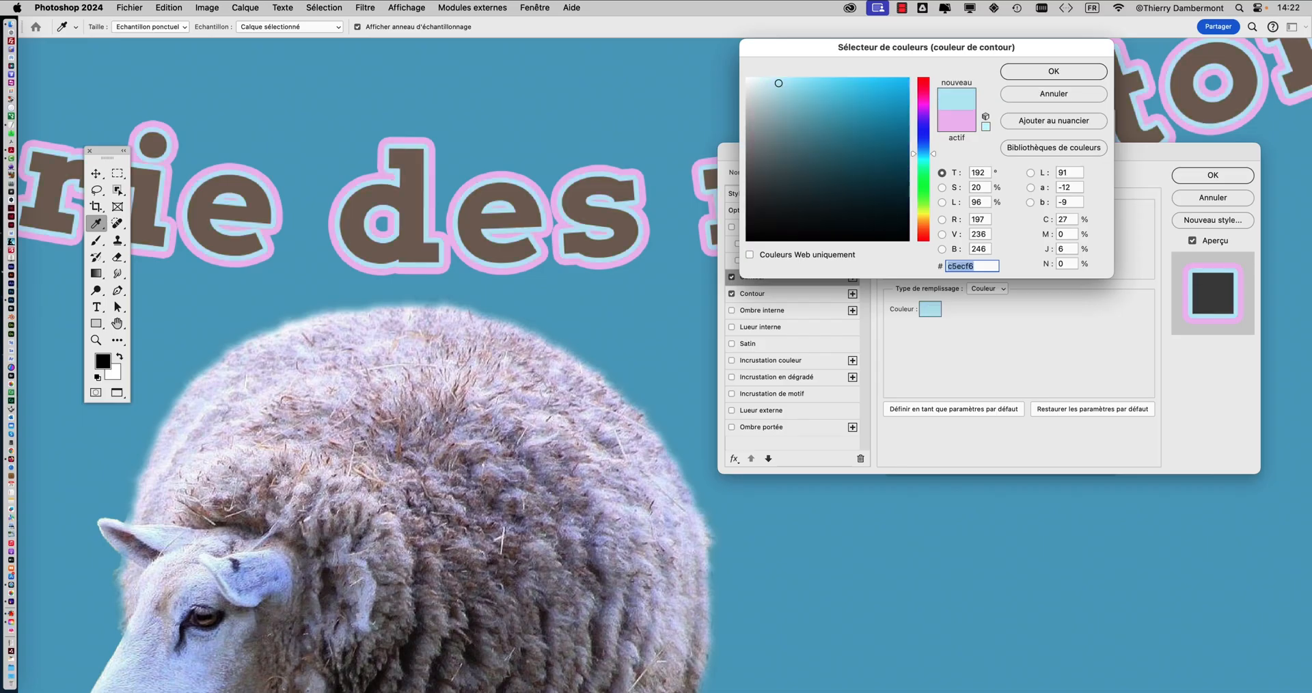
click(851, 104)
click(835, 161)
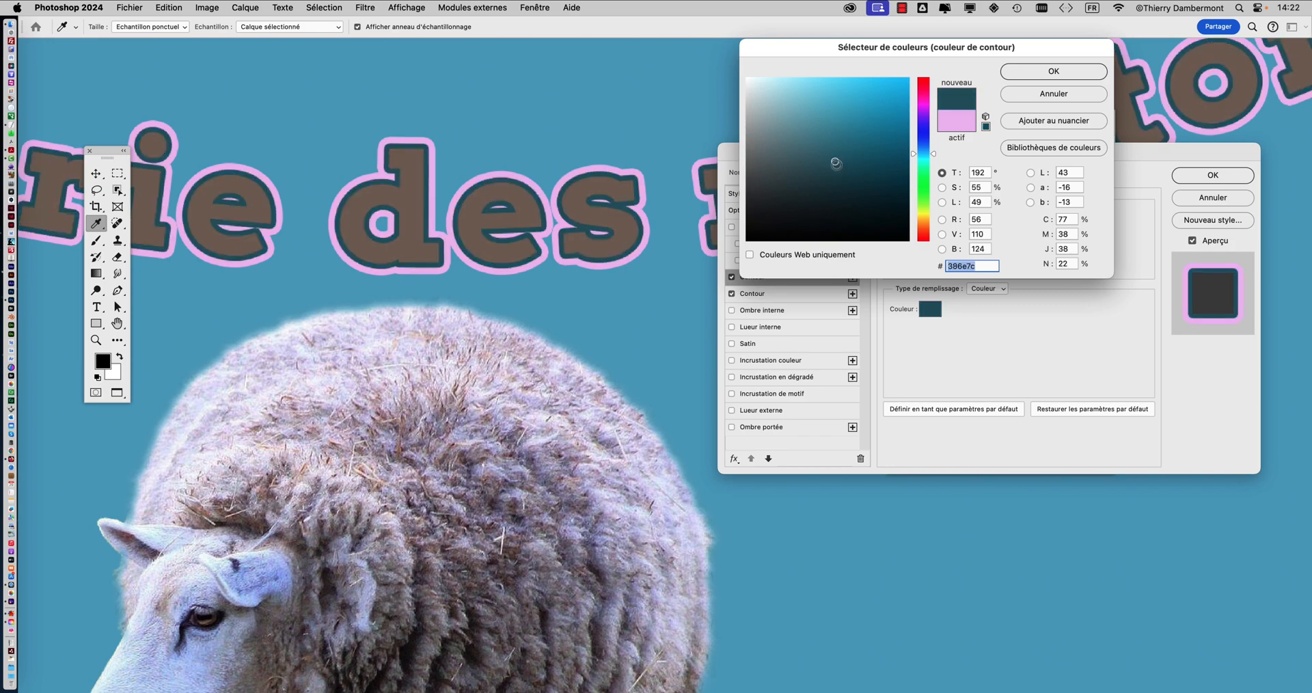
click(921, 193)
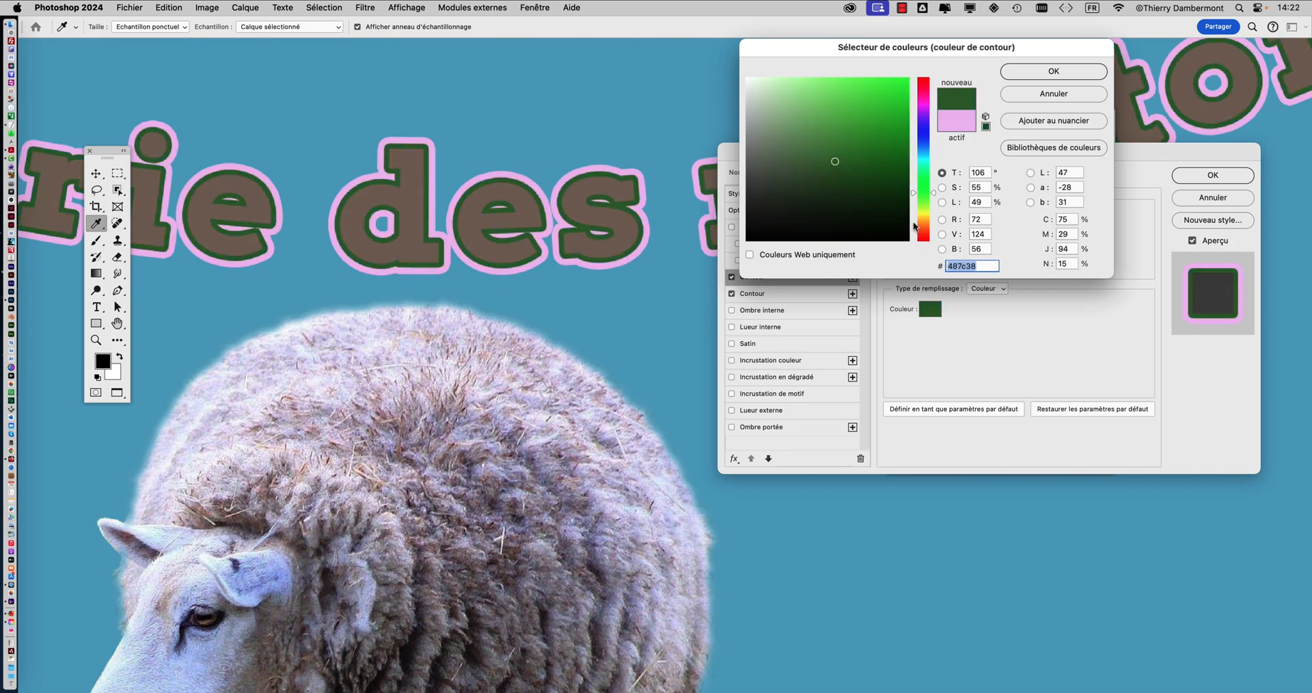
click(921, 222)
click(885, 98)
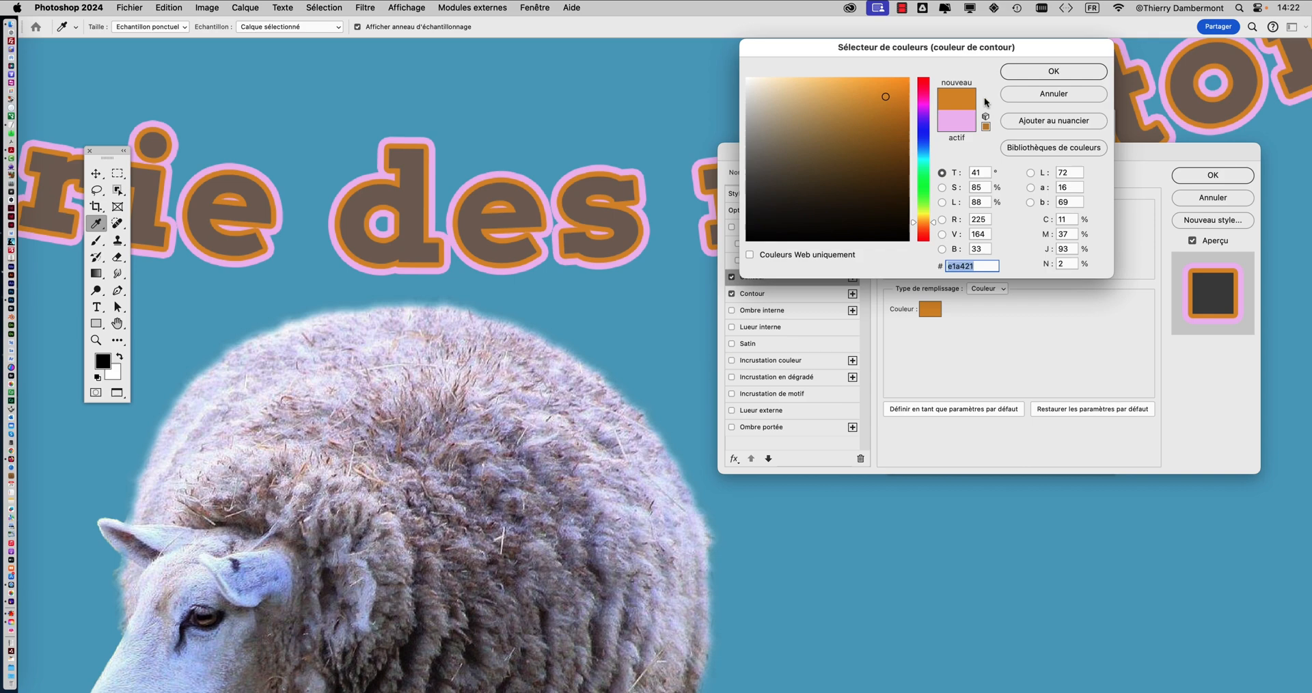
click(1035, 76)
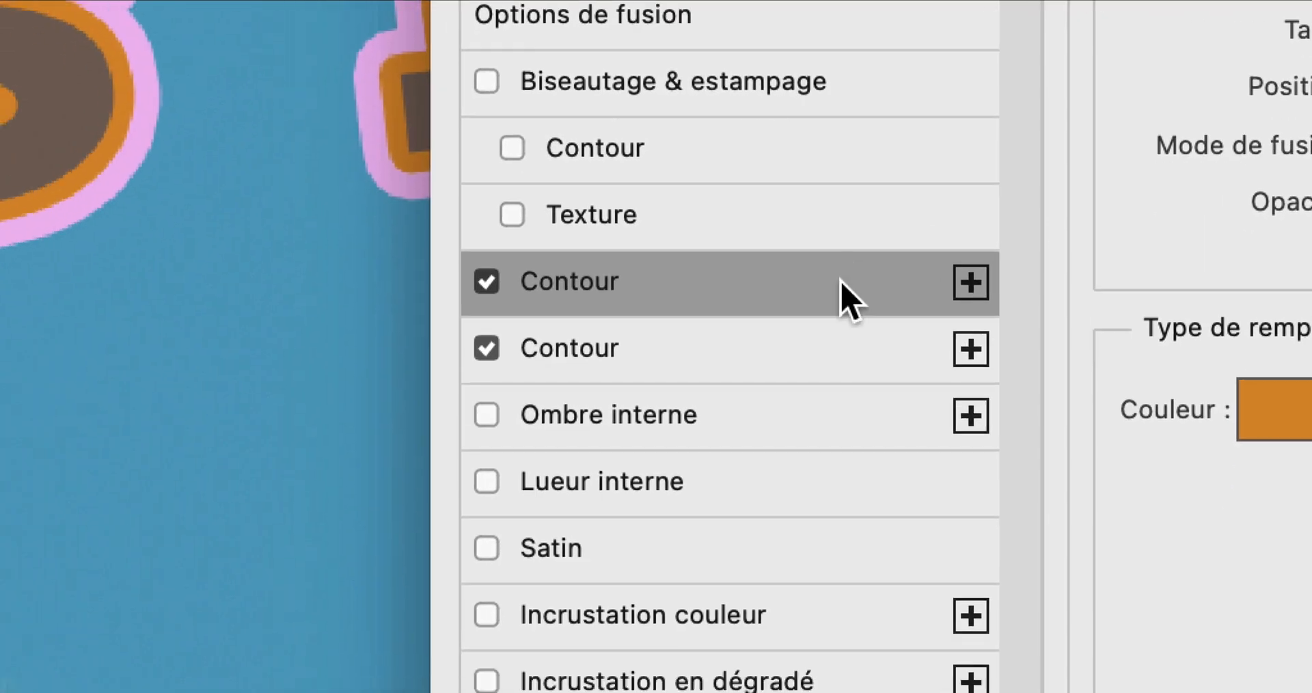
- Select the lower Contour effect, move the layer style dialog clear of the title, and apply the two-contour style
click(844, 350)
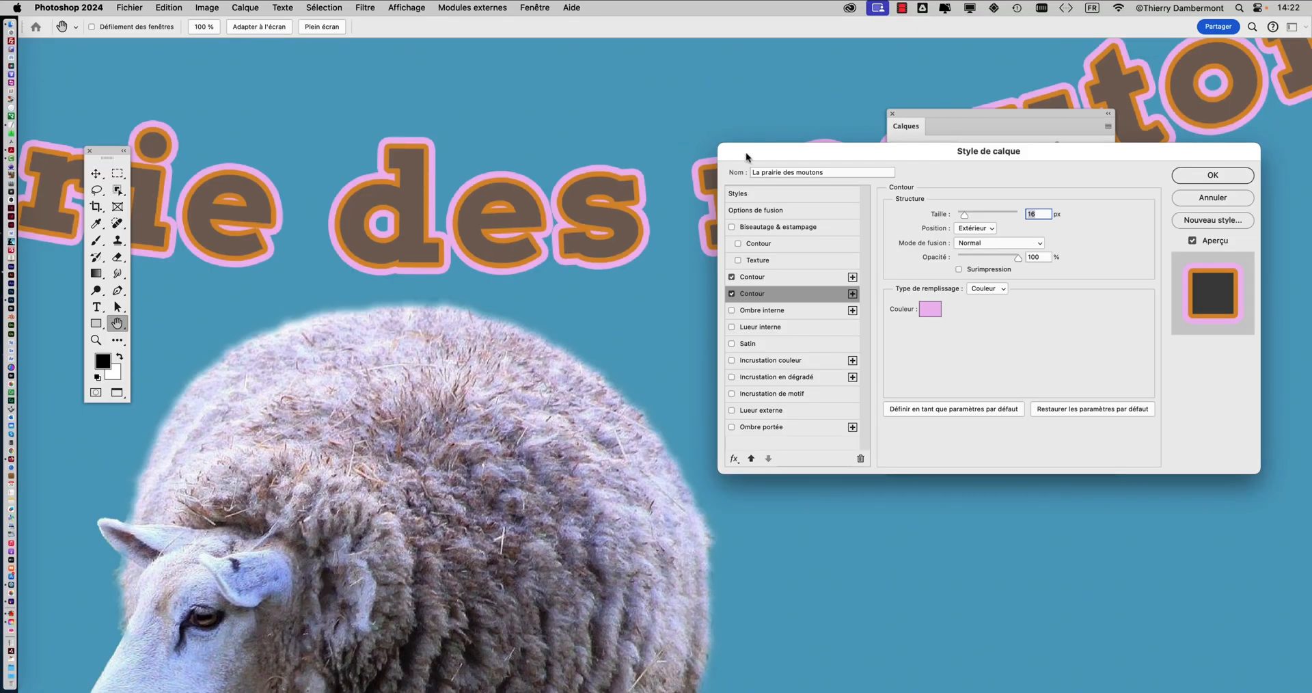
drag(747, 153, 751, 307)
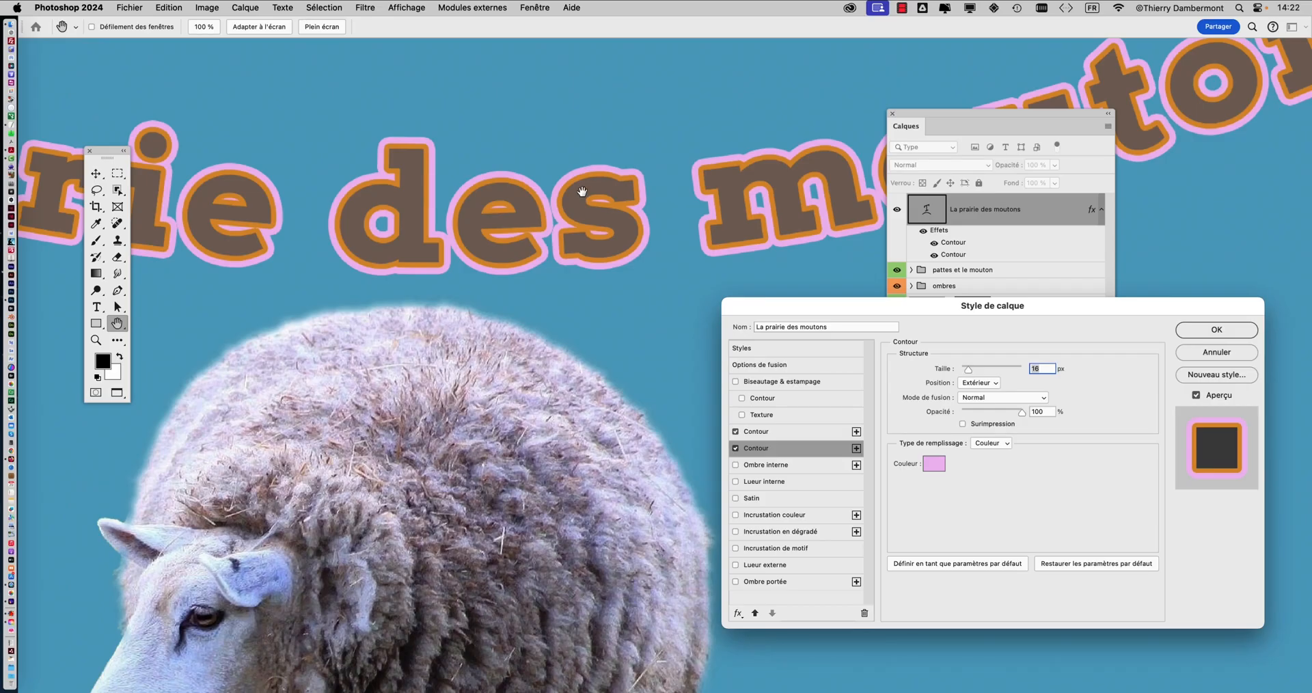
drag(757, 305, 847, 104)
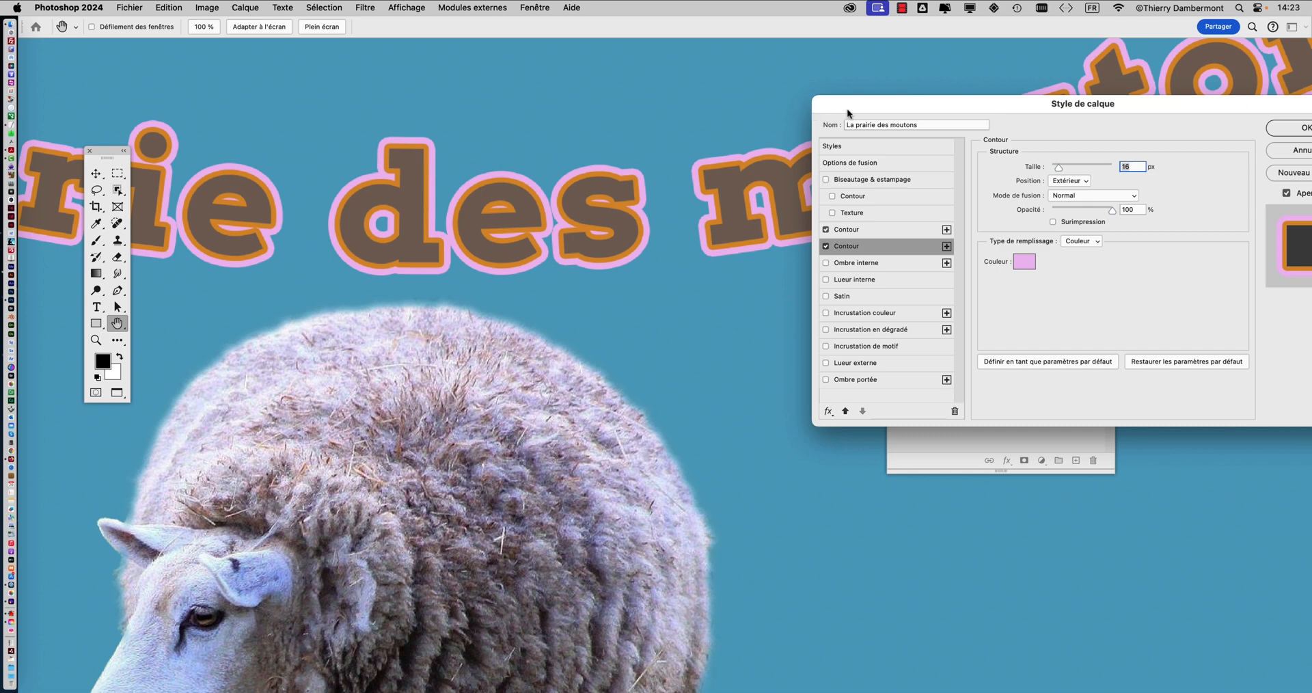
click(1288, 129)
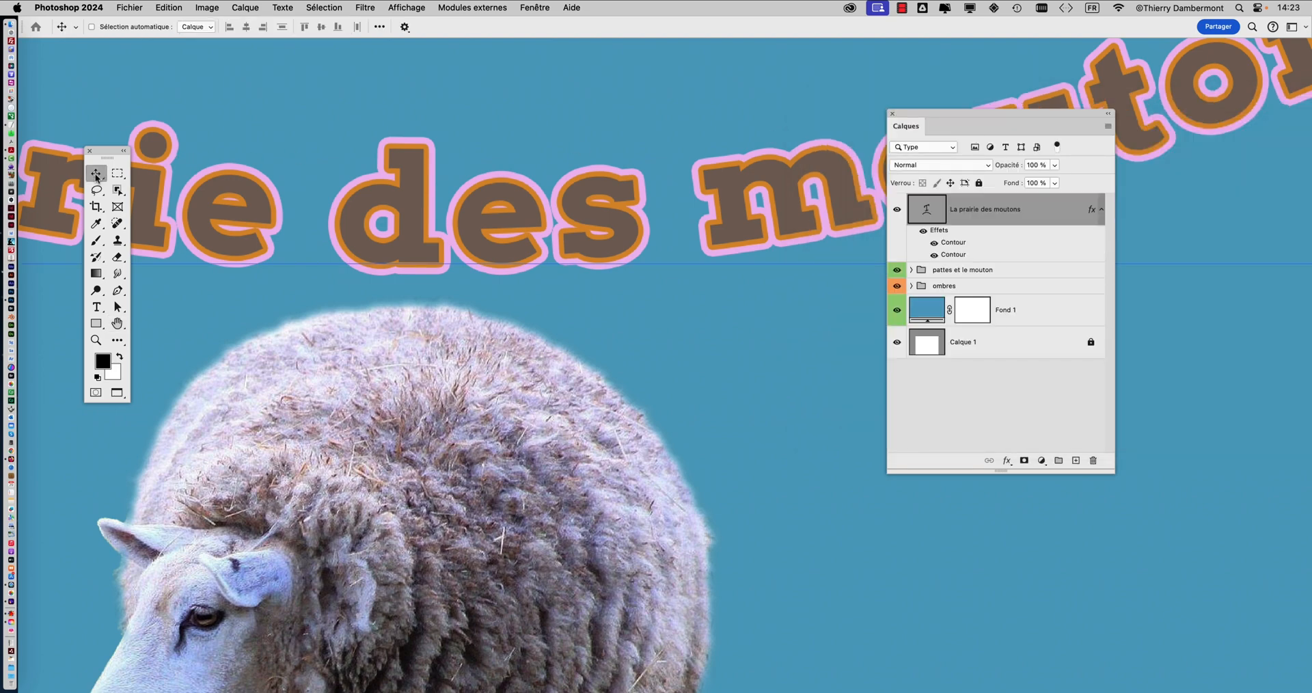
- Move the title down so that the word "des" overlaps the top of the sheep's back
drag(506, 240, 487, 331)
scroll(481, 362, up, 4)
scroll(480, 363, up, 5)
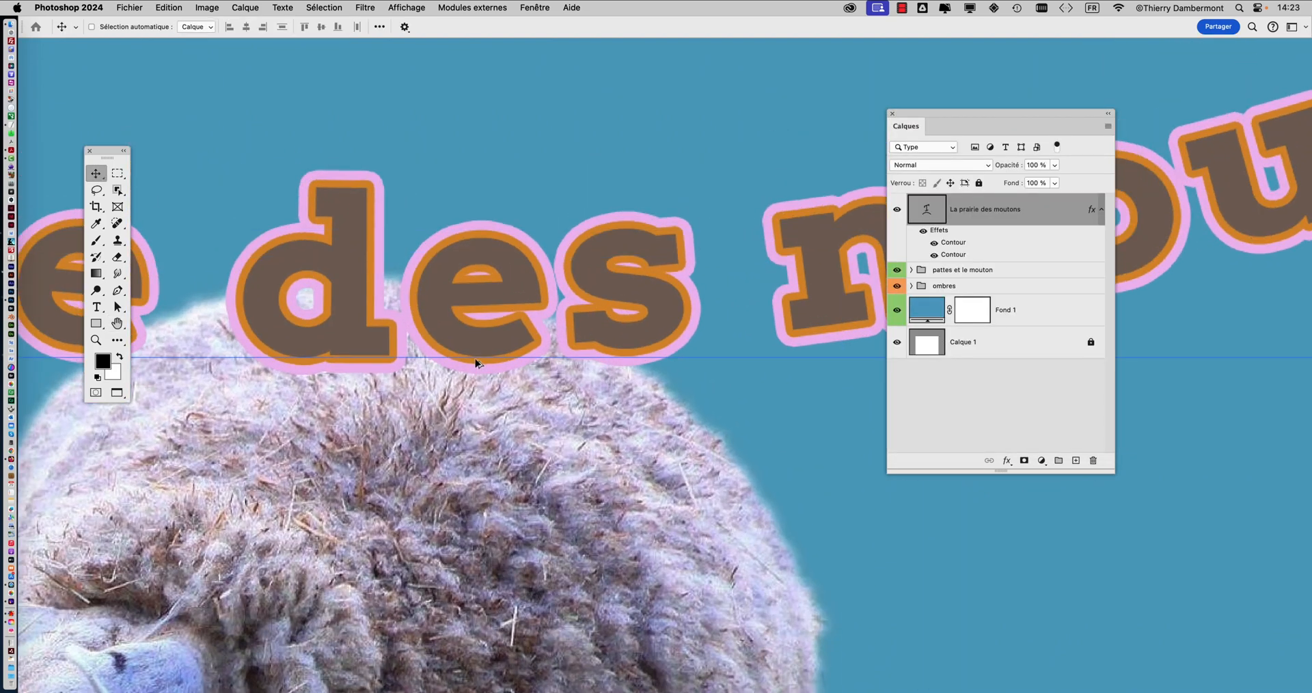
scroll(486, 361, up, 1)
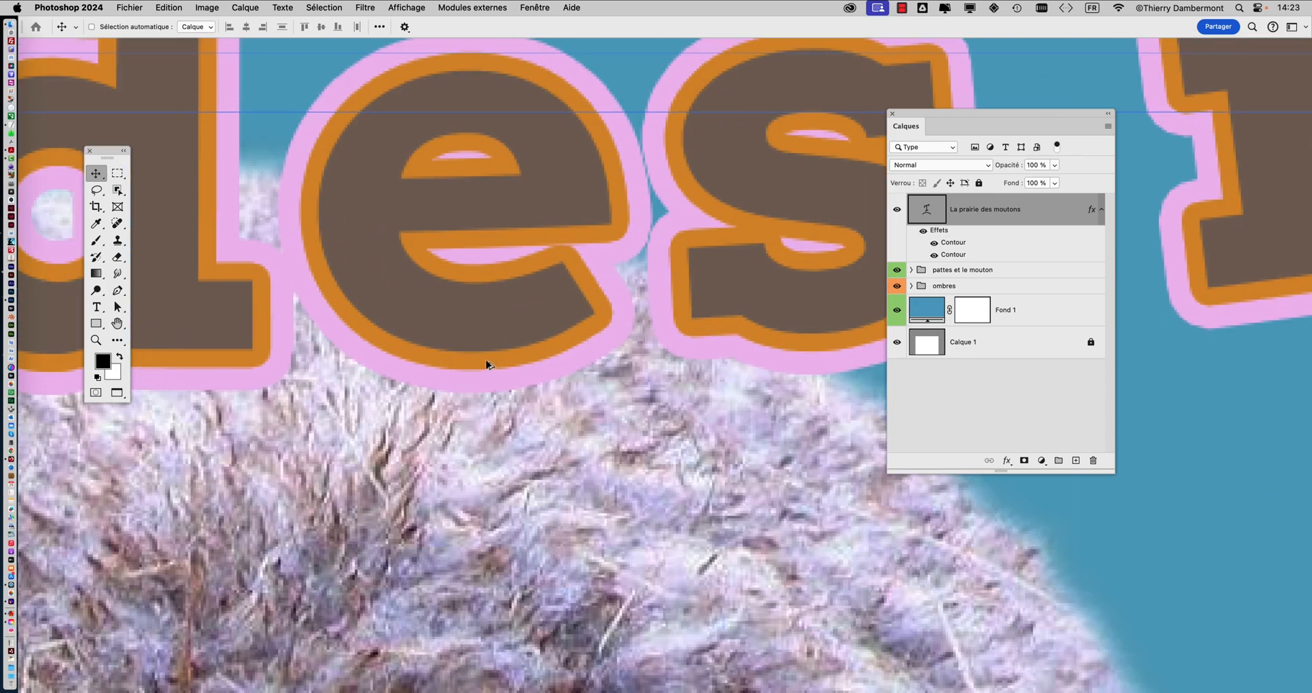
drag(454, 386, 429, 437)
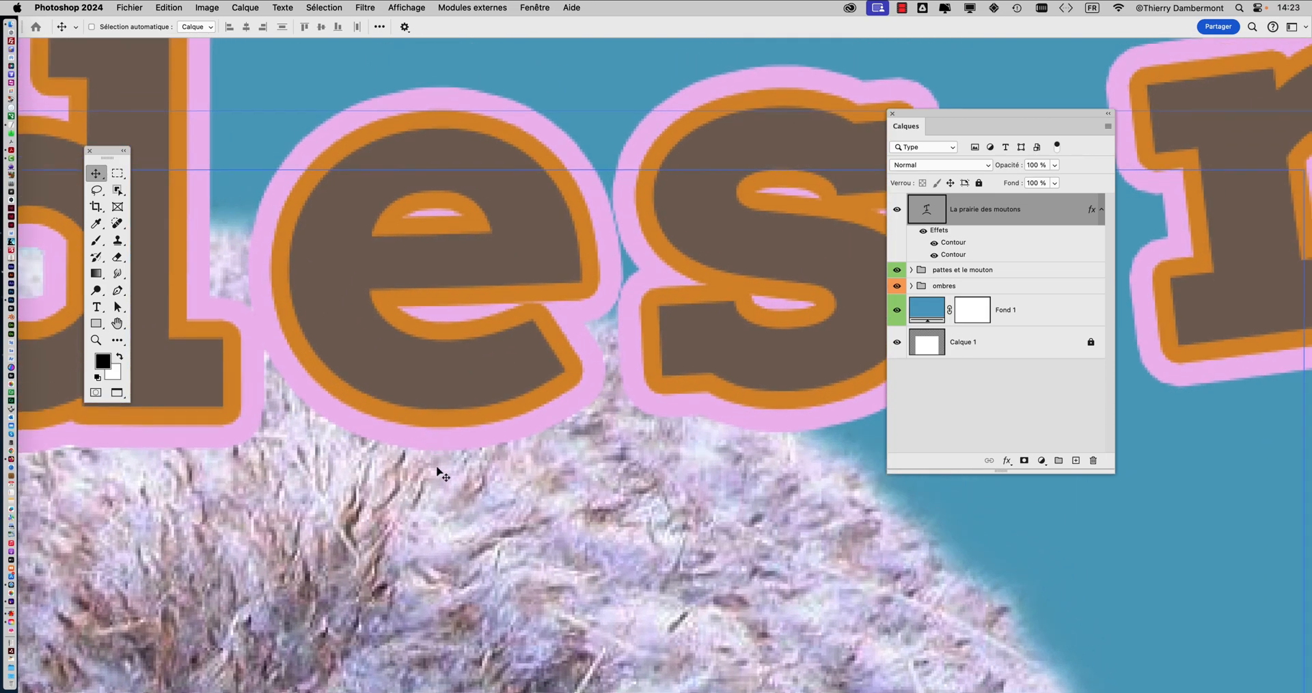
- Reopen the title's layer style, compare the two Contour effects, and preview the title with the upper one disabled and enabled
double_click(951, 255)
click(827, 228)
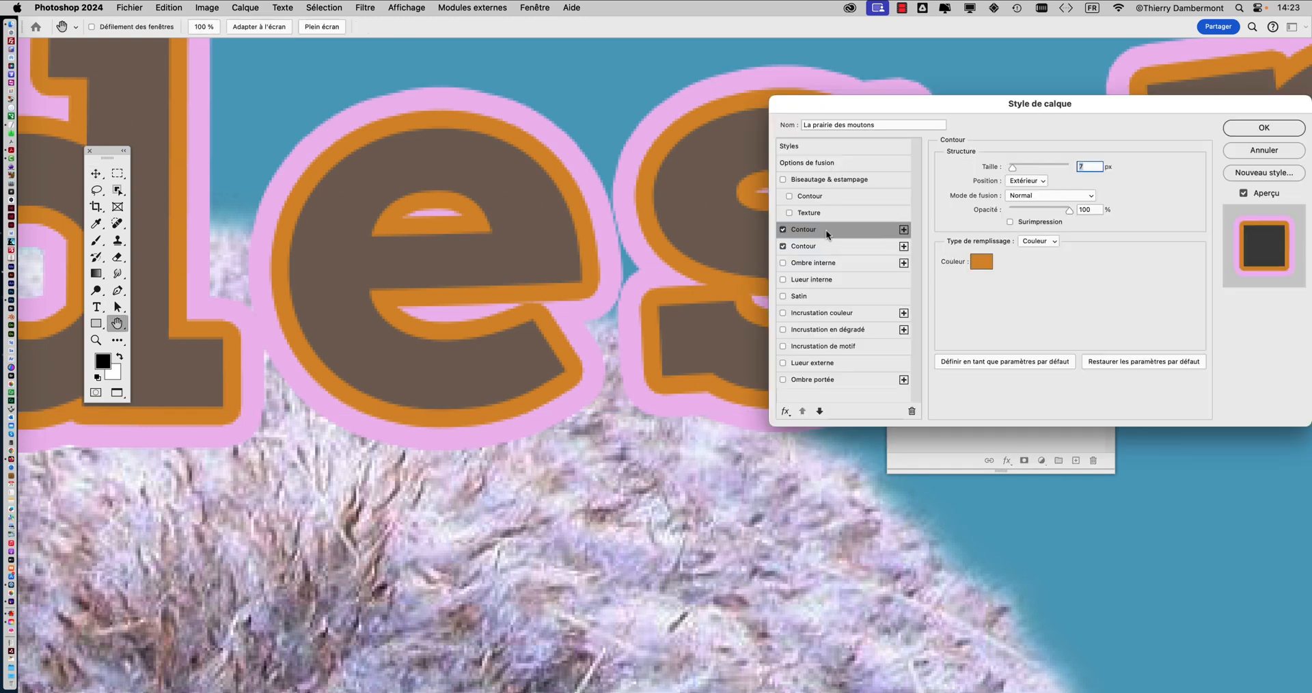
click(828, 241)
click(830, 231)
key(alt)
click(782, 229)
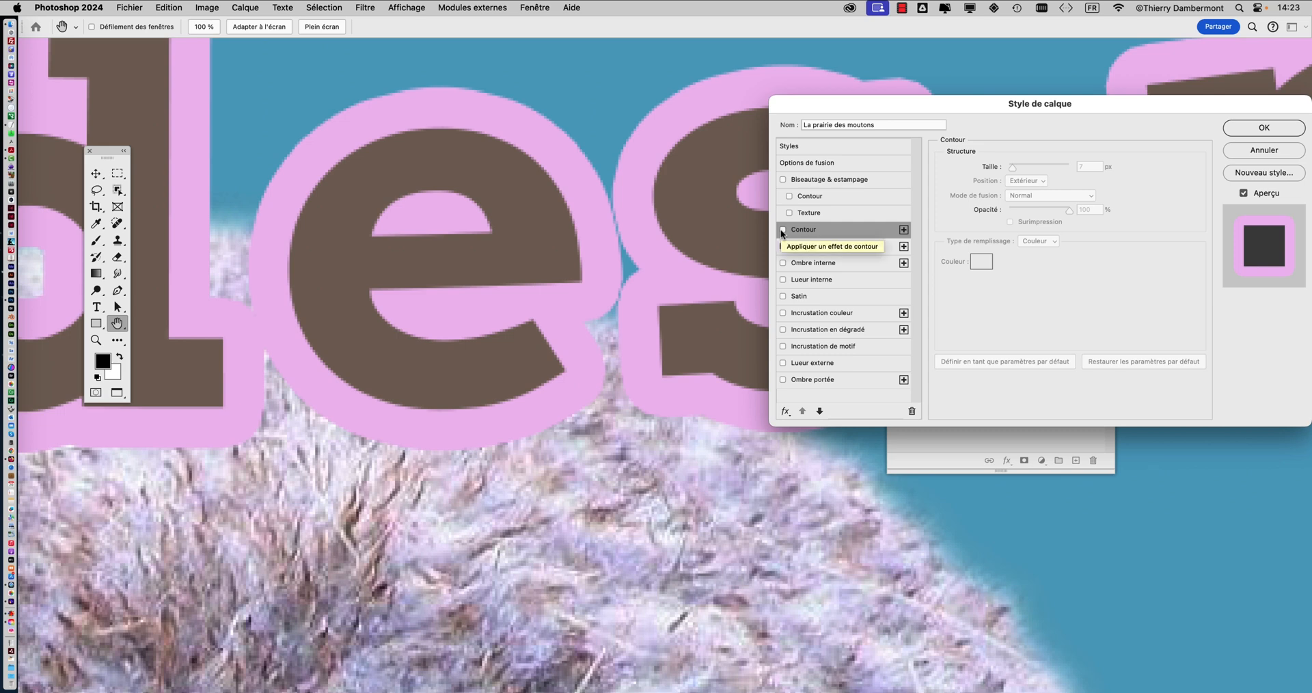
click(783, 231)
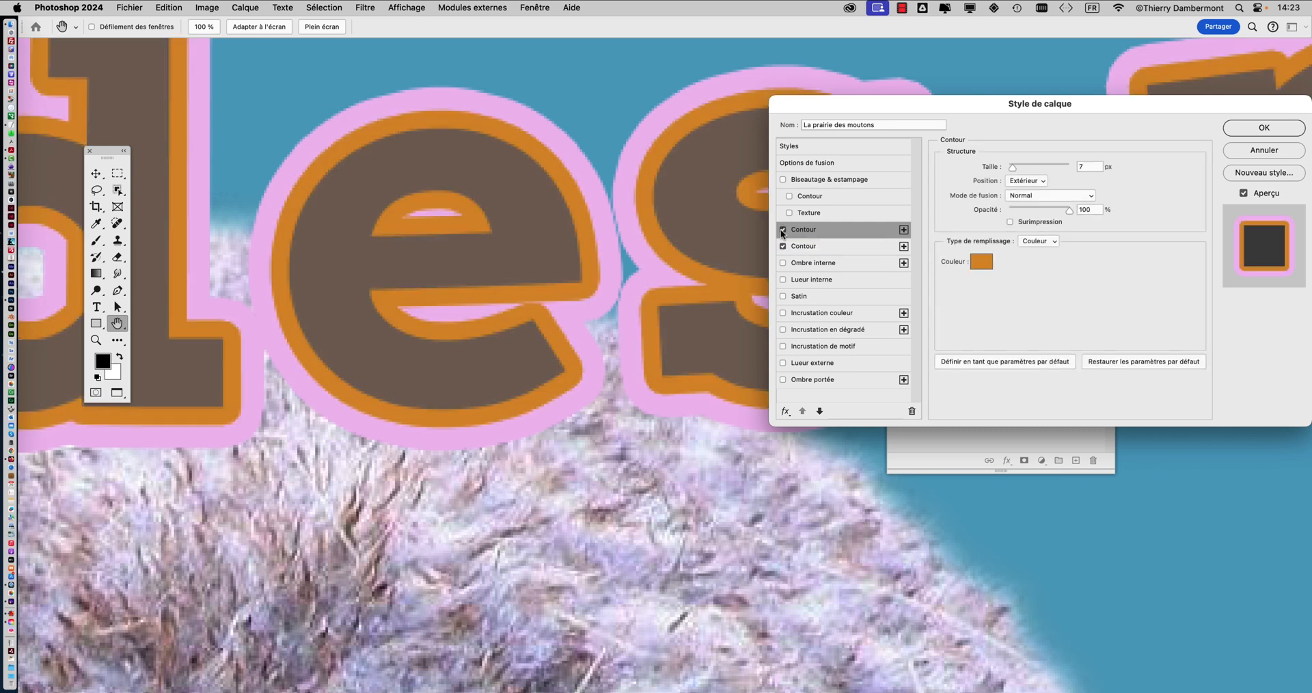
click(782, 231)
click(782, 231)
- Set the upper Contour effect's opacity to 0%, apply the style, and check the title over the sheep
drag(1066, 208, 959, 205)
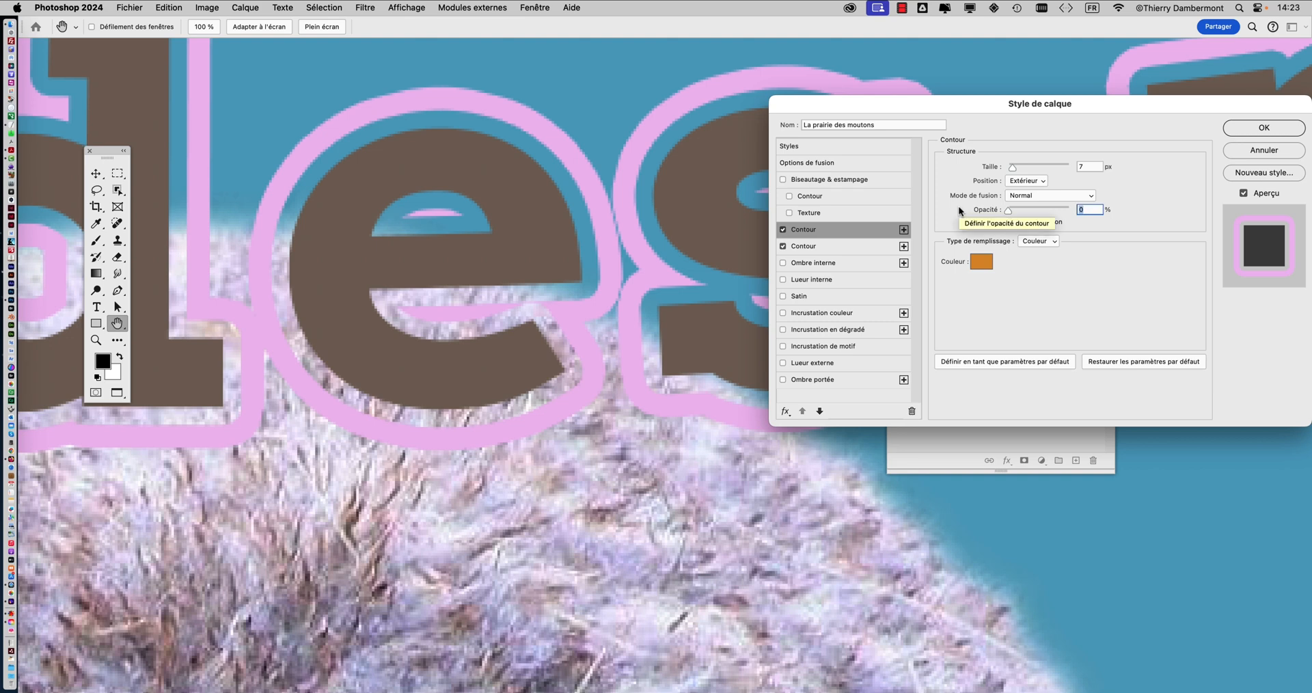
click(1263, 127)
scroll(724, 393, down, 2)
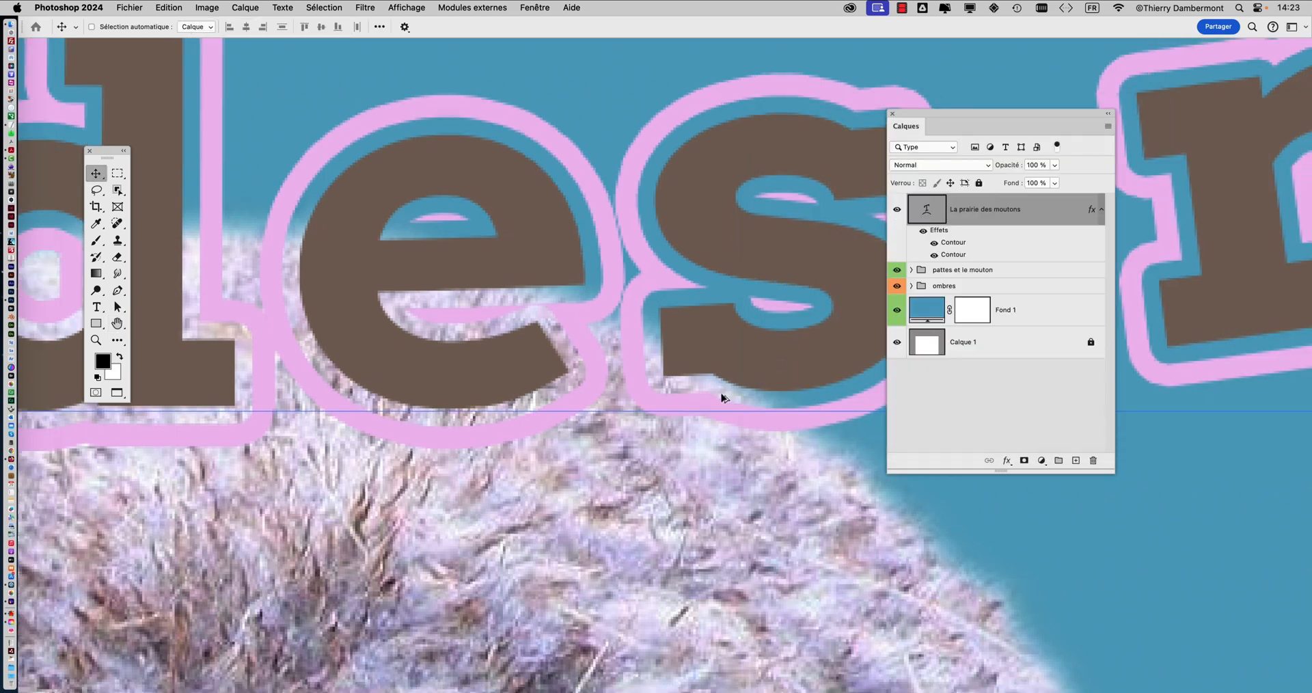
scroll(723, 398, down, 2)
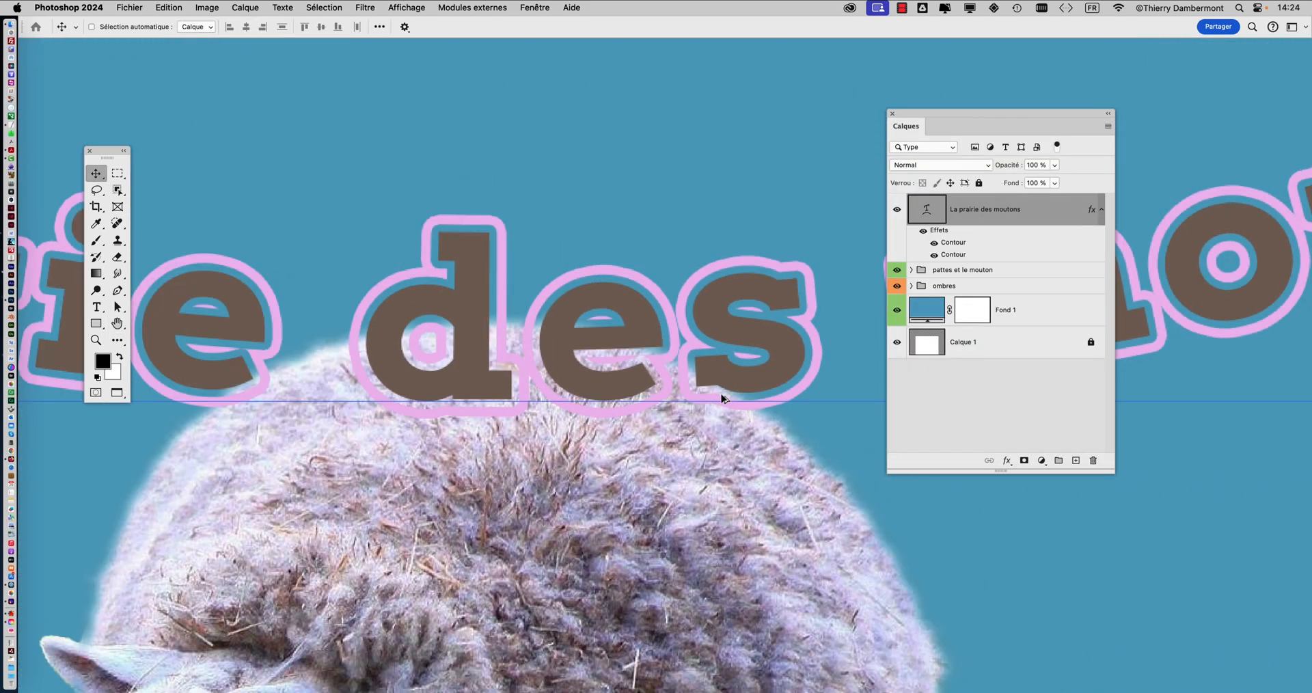
scroll(722, 398, up, 3)
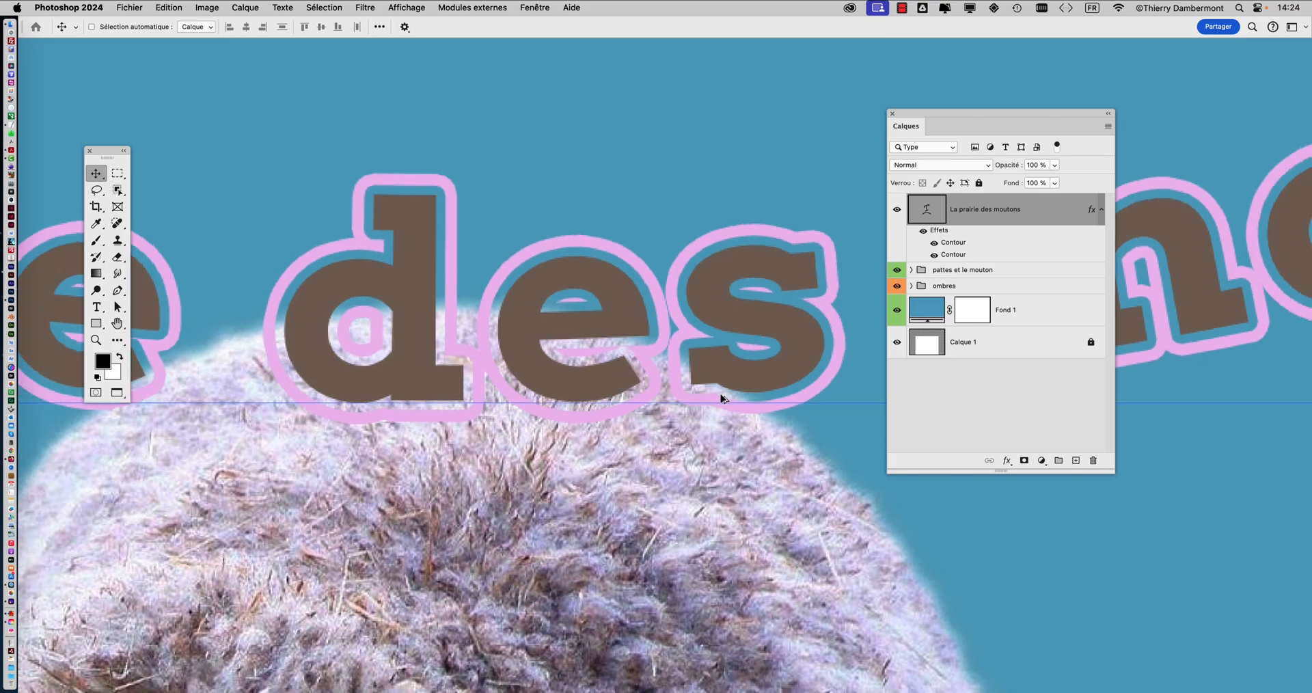
scroll(721, 397, down, 4)
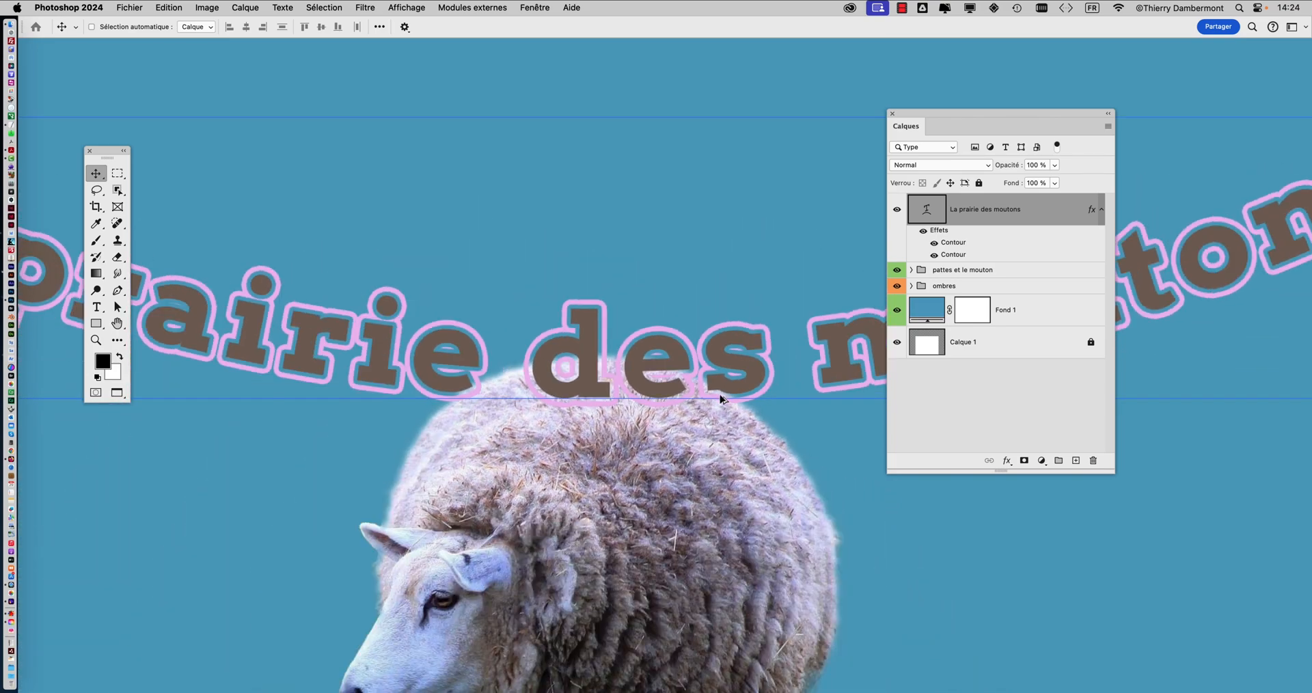
scroll(720, 398, down, 3)
scroll(721, 398, up, 1)
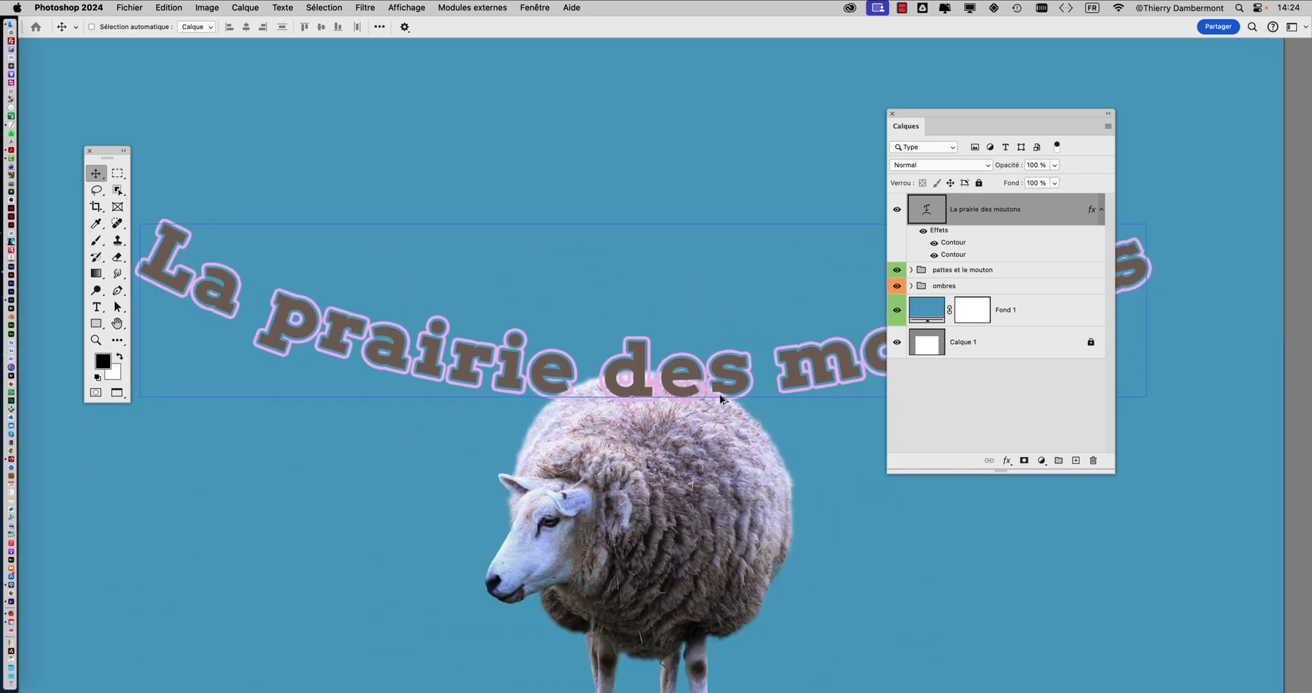
- Move the Layers panel aside, review the title's upper Contour effect settings again, and close them without changing any values
drag(904, 112, 999, 129)
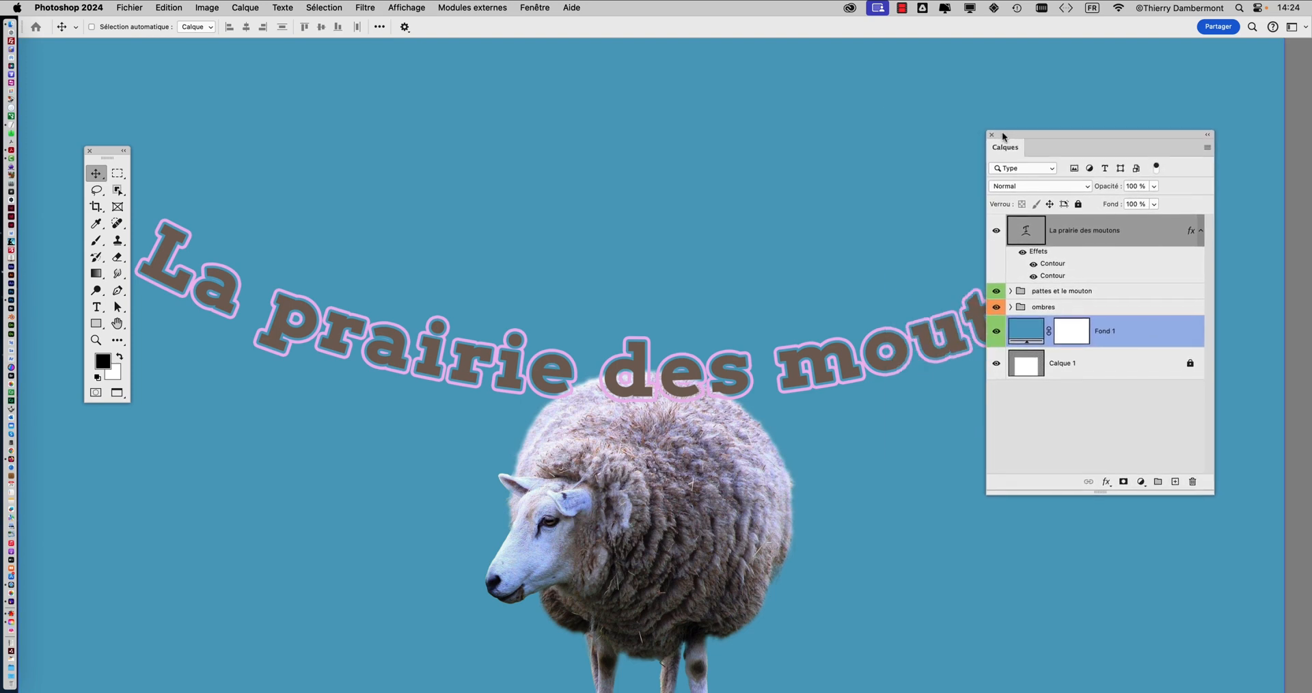
click(1051, 283)
click(1051, 274)
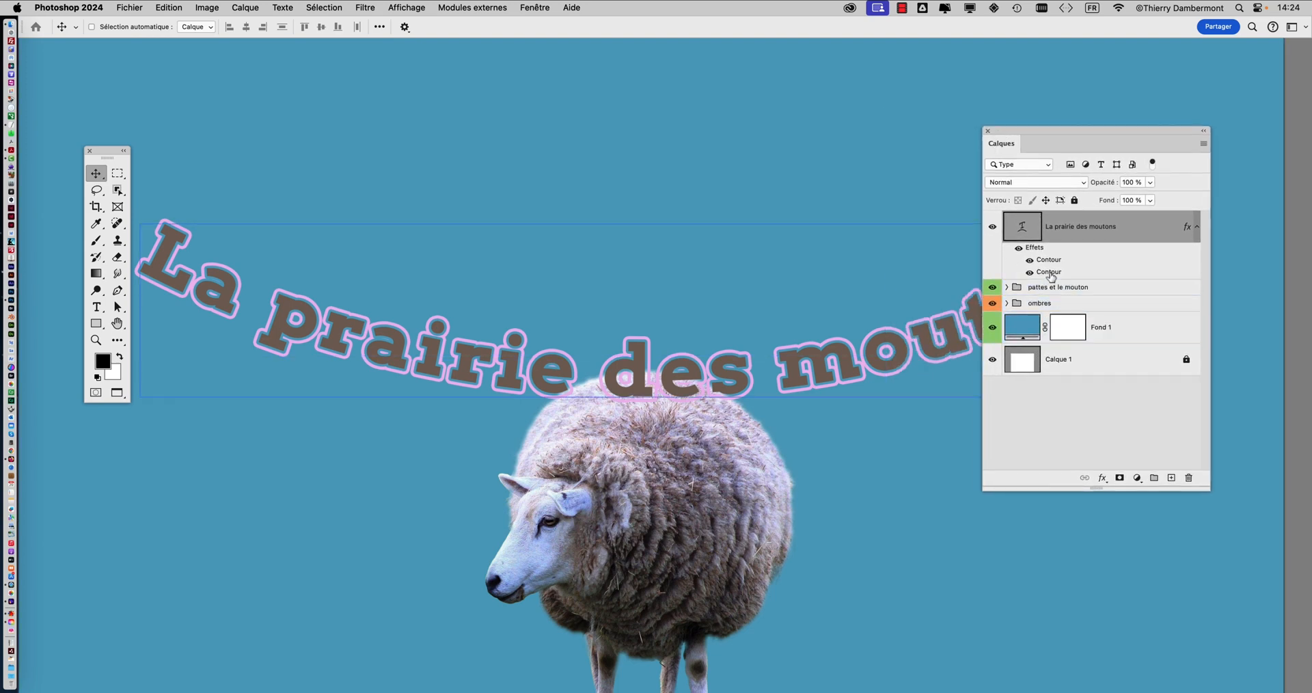
double_click(1050, 263)
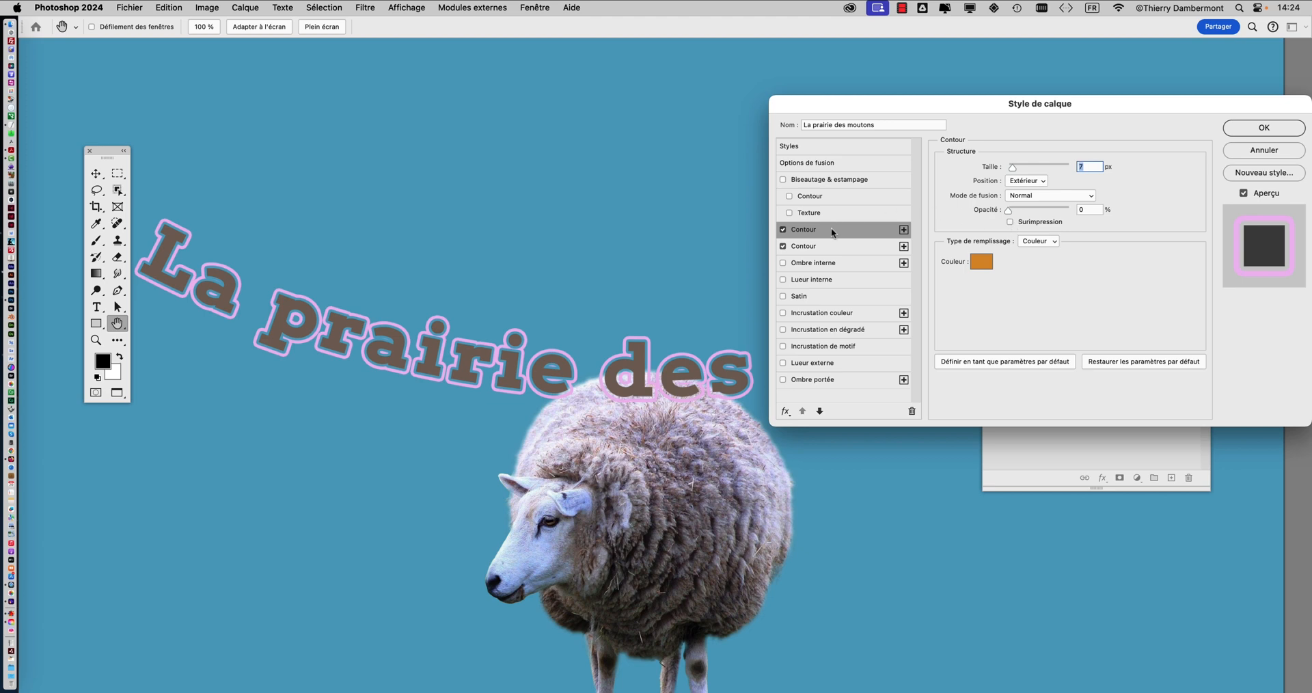
key(alt)
drag(1026, 114, 920, 87)
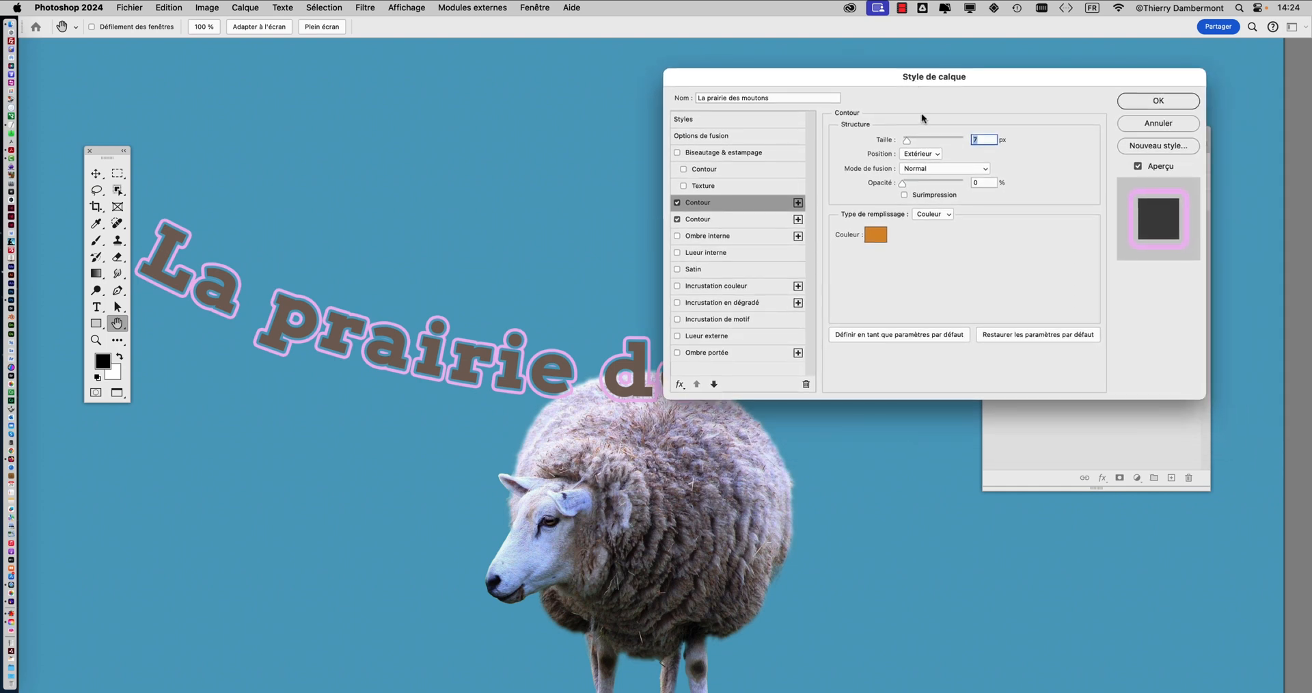
click(1147, 100)
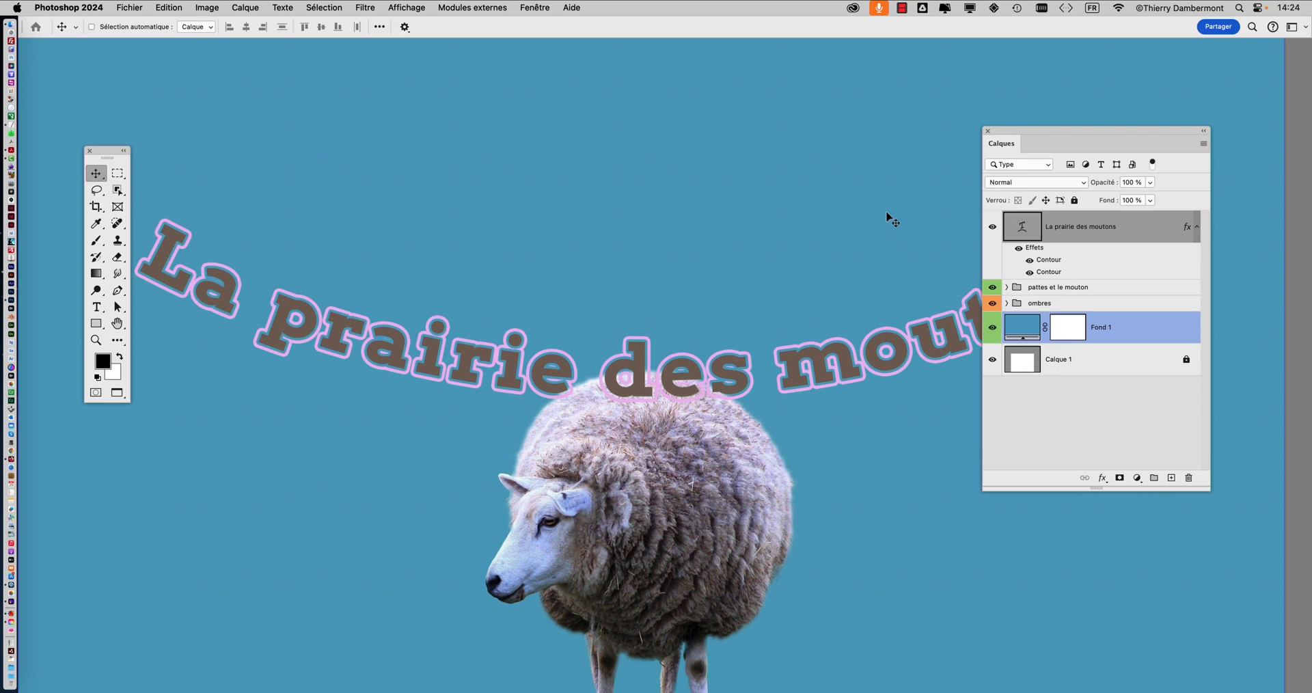
- Show the system's list of applications to force quit, and close it without quitting any of them
key(super)
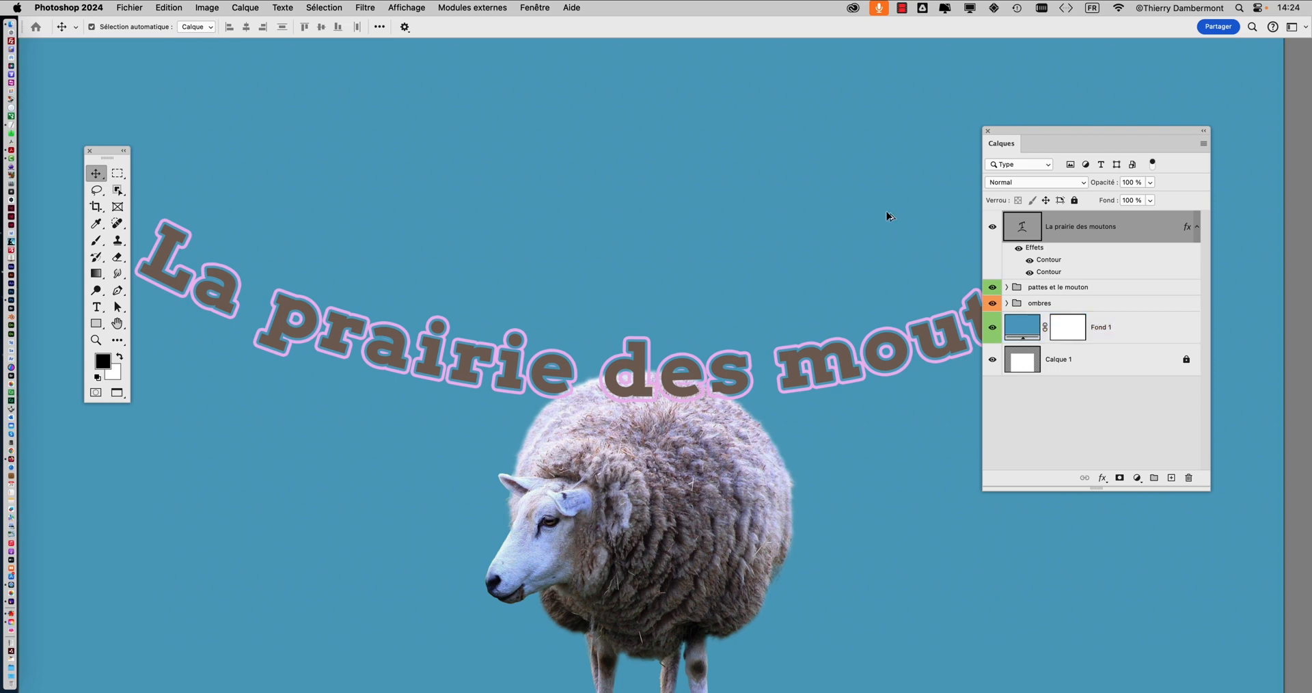
key(super+alt+Escape)
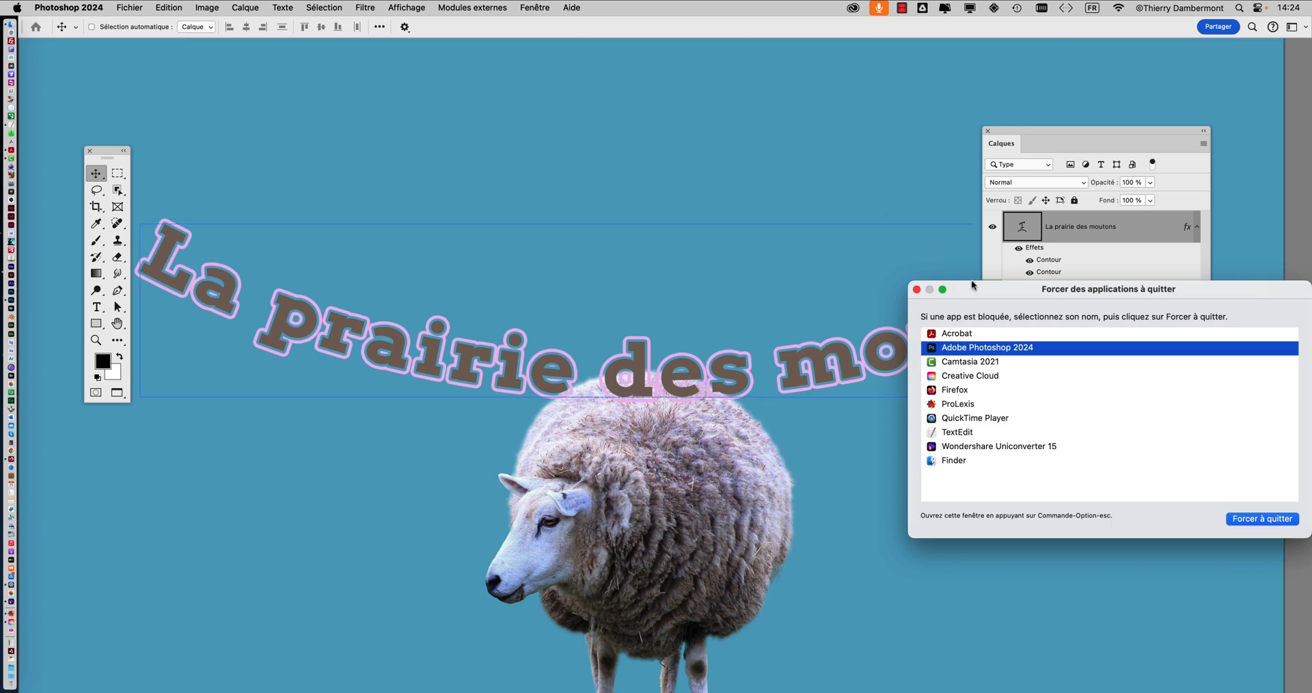
drag(976, 288, 534, 134)
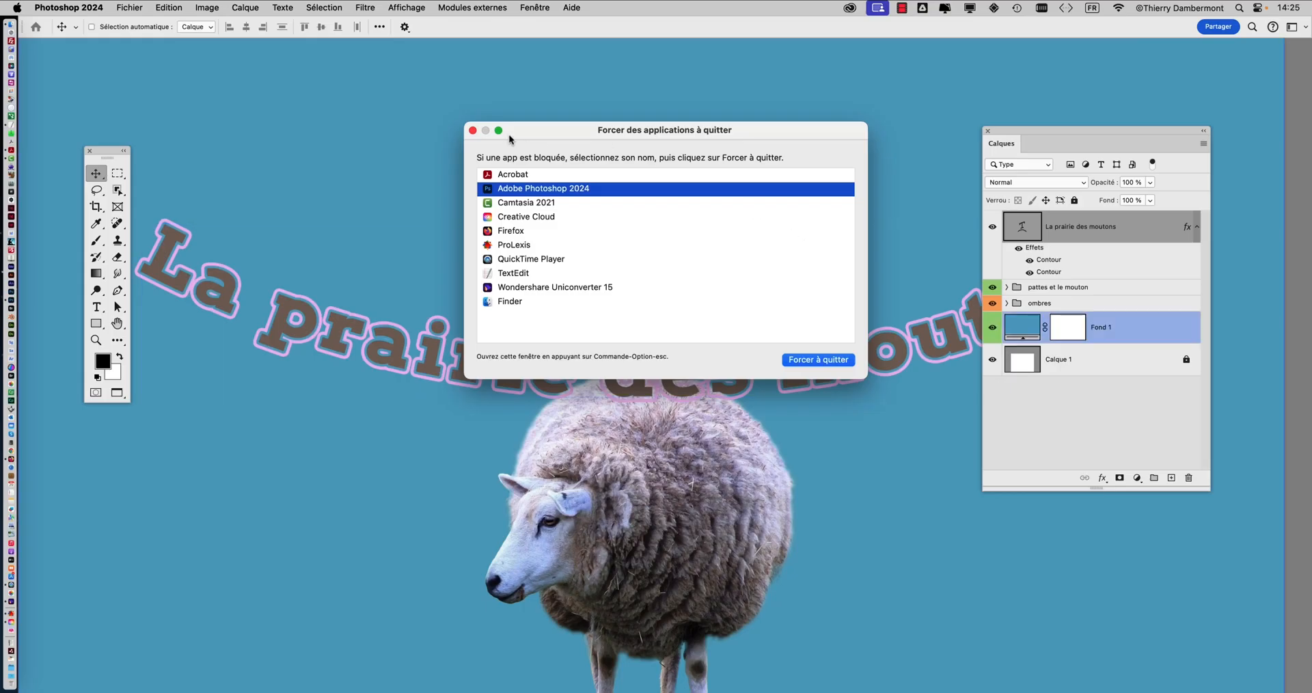
click(472, 130)
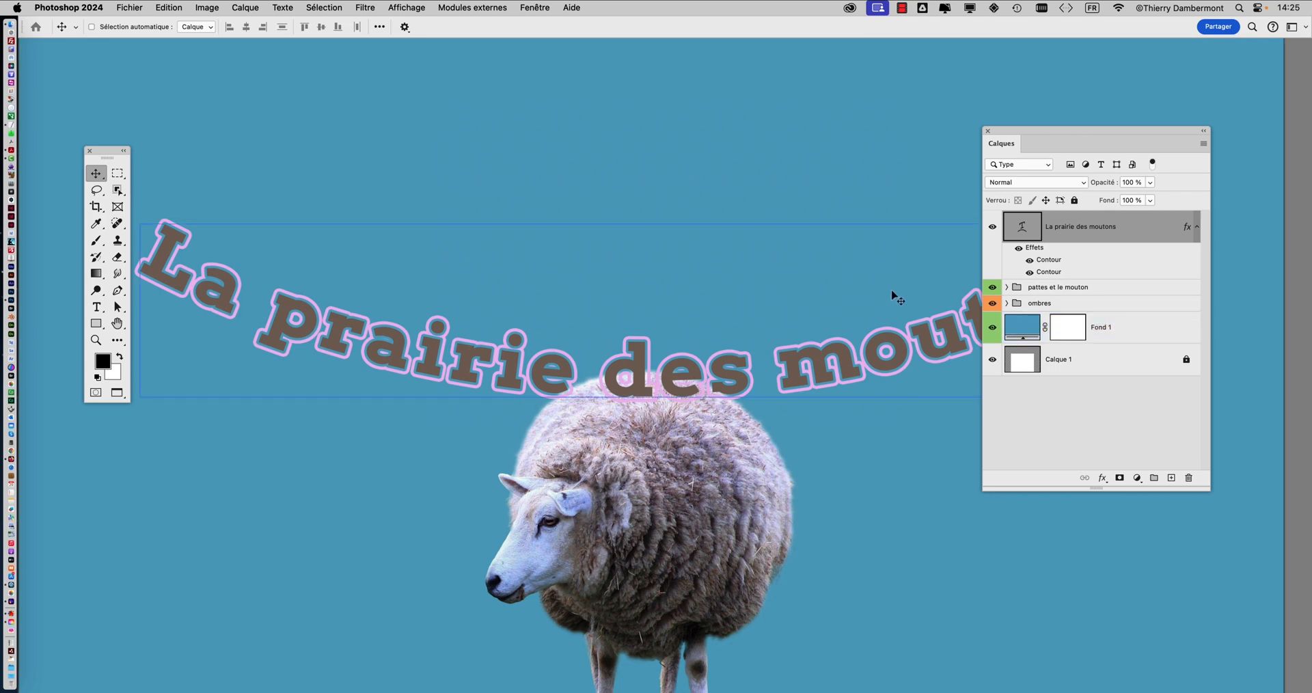
- Check the title's upper Contour effect once more in the layer style settings and confirm them without changing any values
double_click(1057, 263)
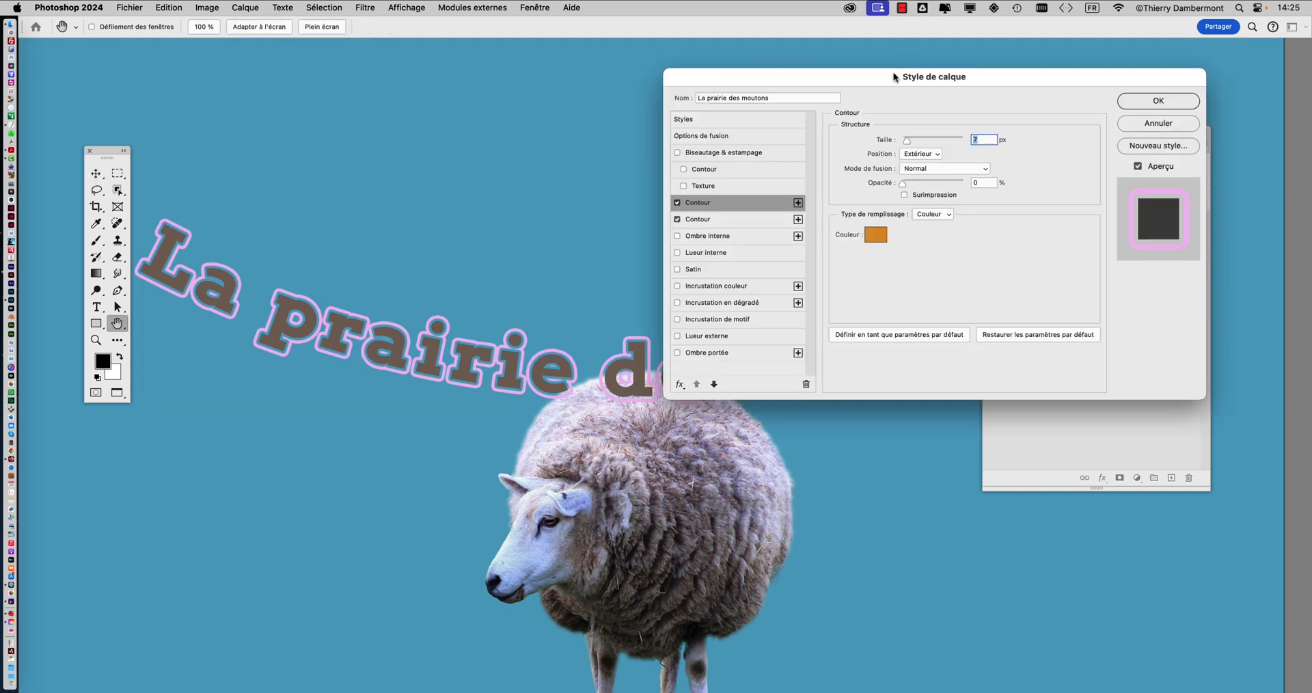
drag(847, 78, 431, 99)
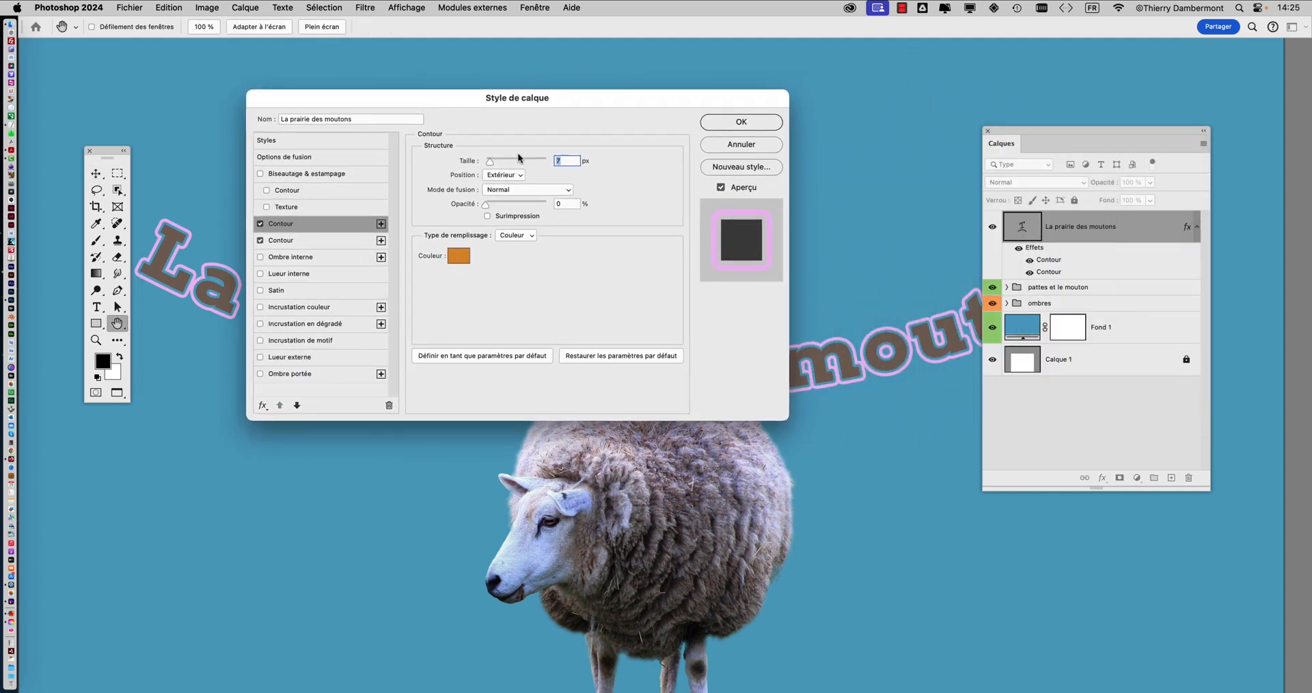
click(741, 123)
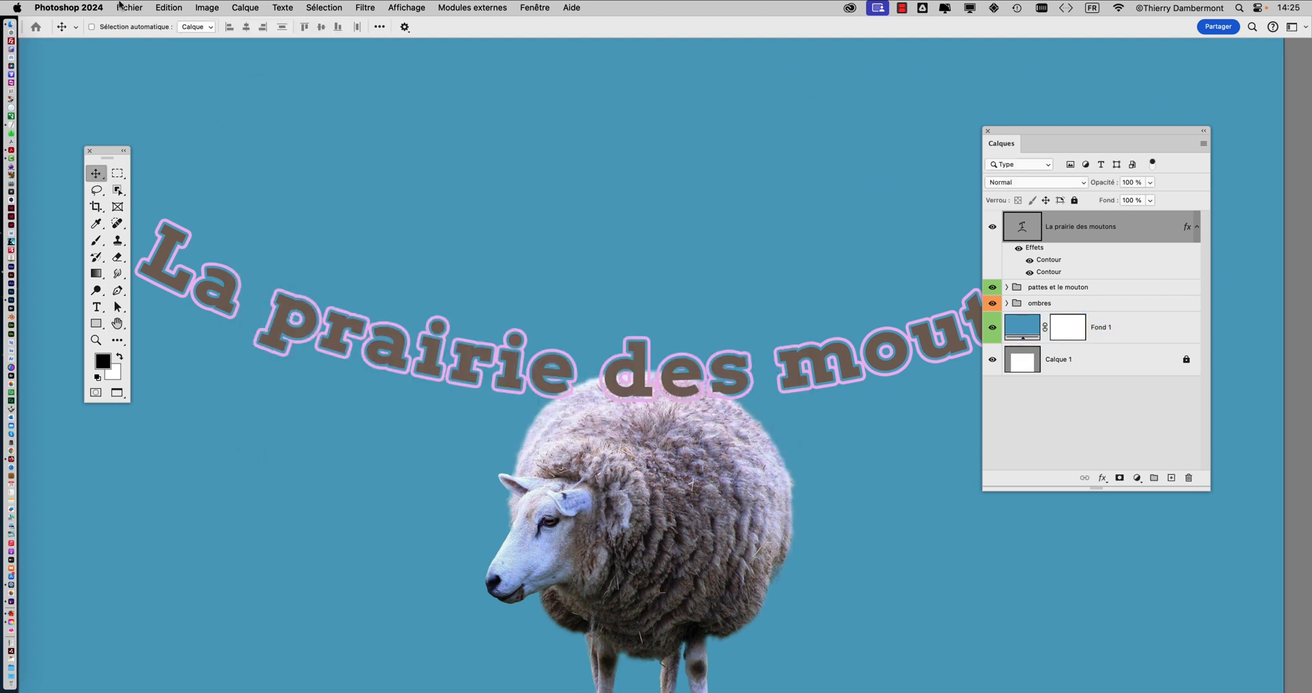
- Display the Styles panel and move it away from the Layers panel
click(129, 8)
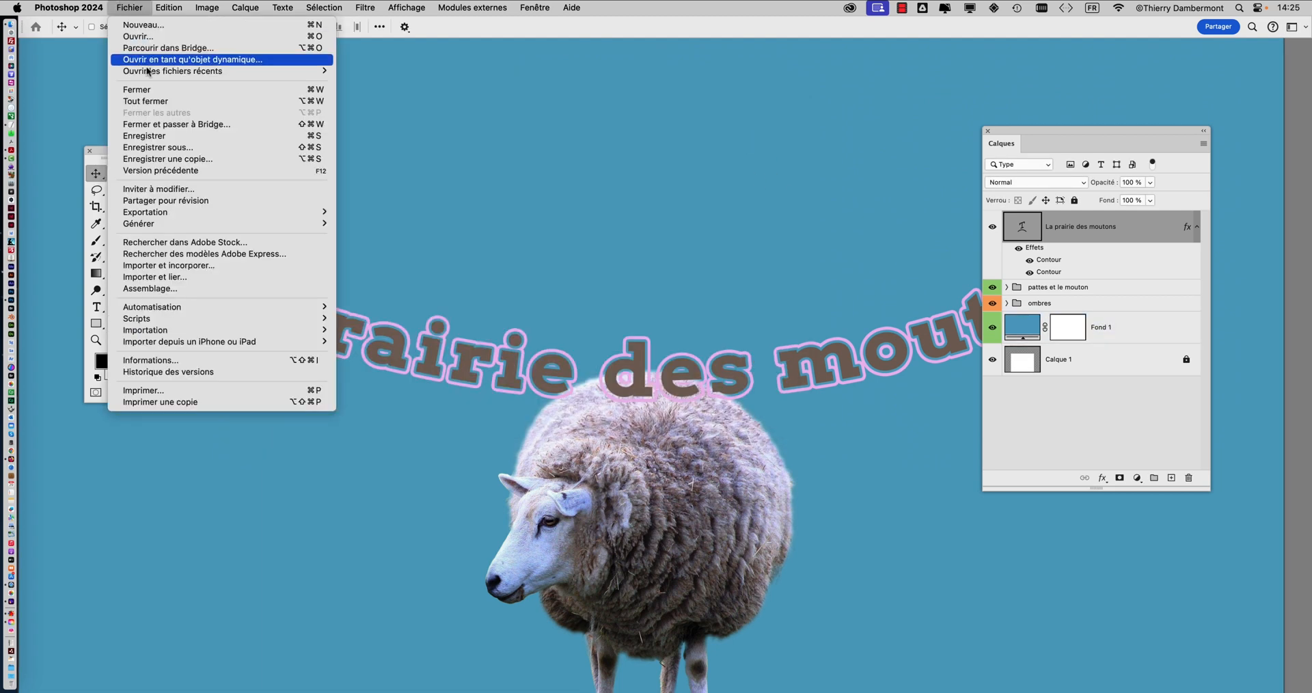
click(1096, 400)
click(535, 8)
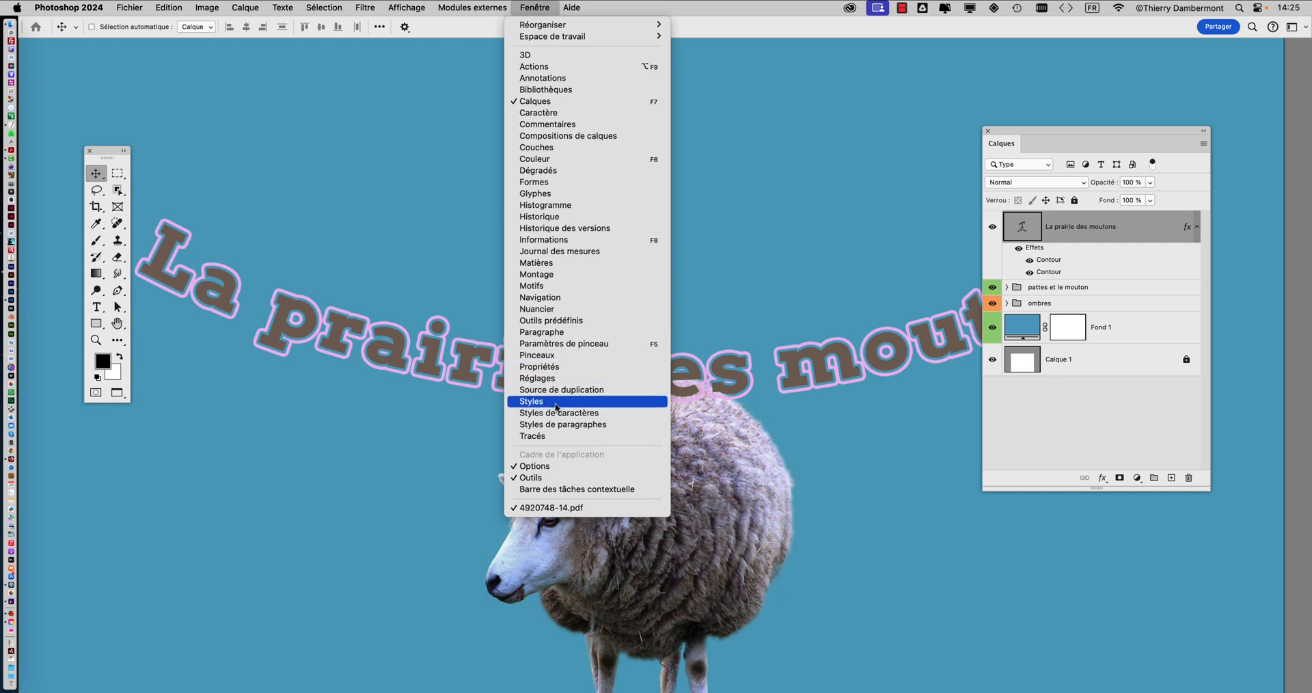
click(756, 387)
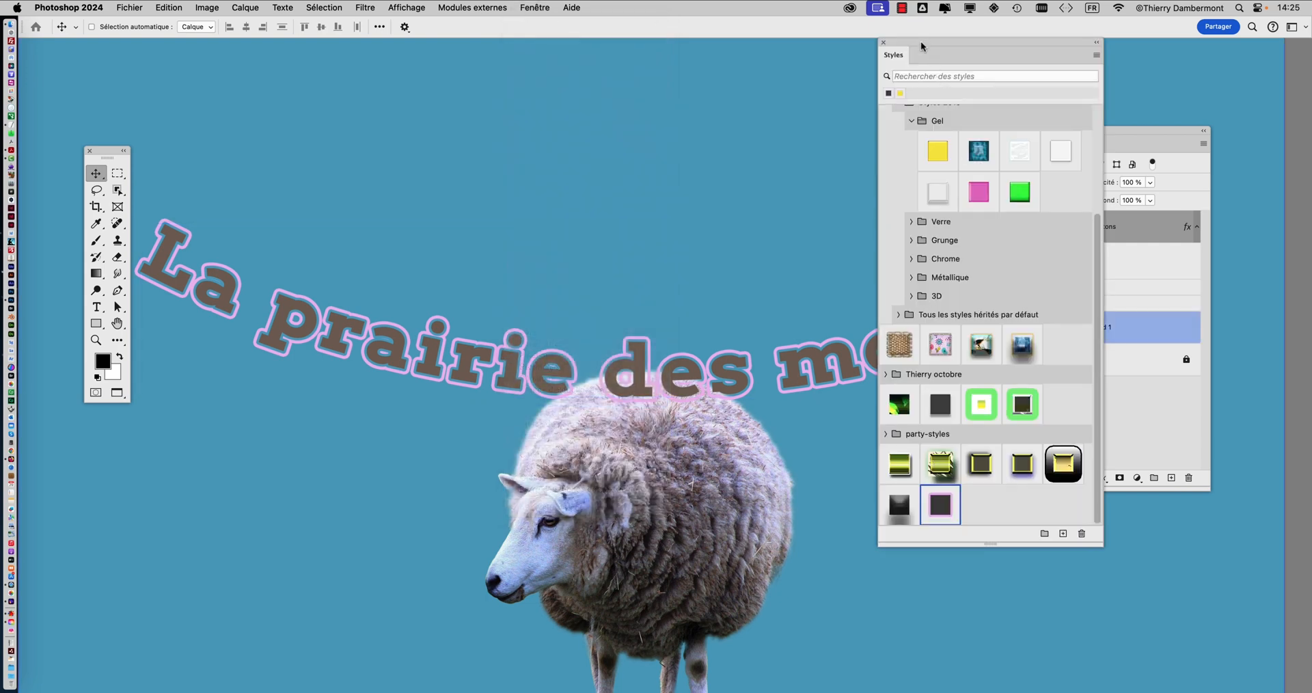
drag(895, 42, 283, 8)
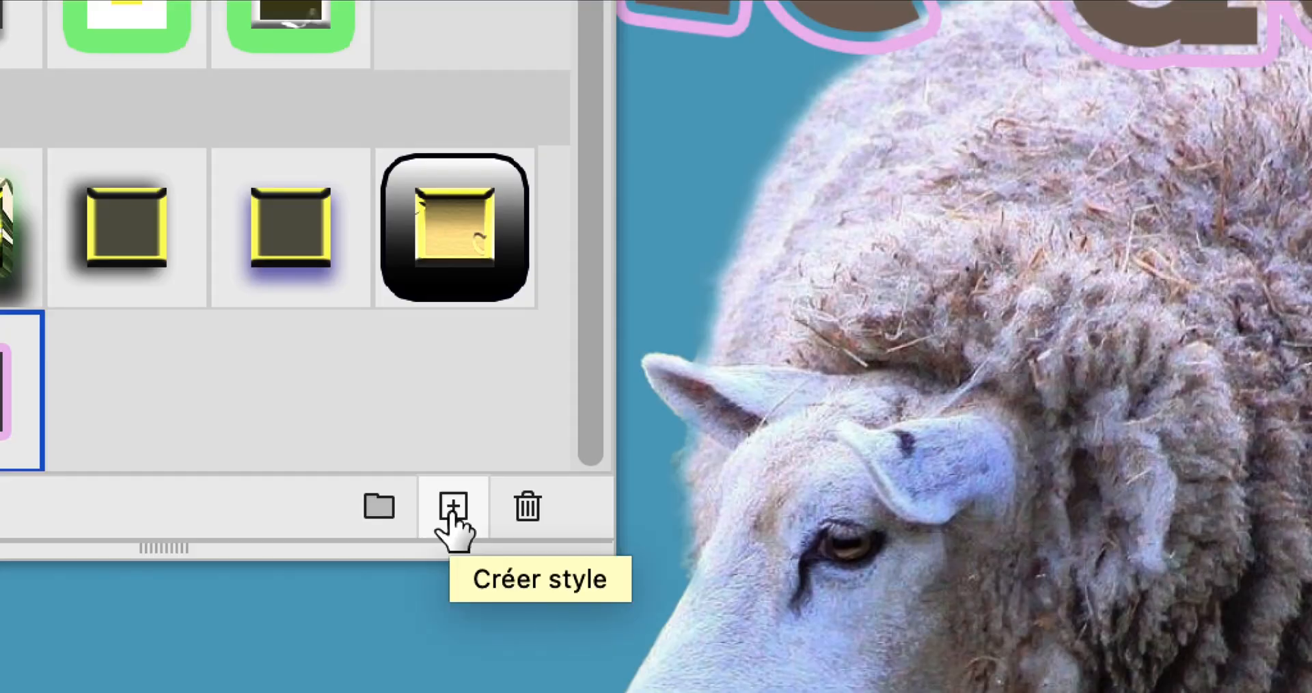
- Save the title's layer effects as a new style named "mouton texte 2", added to the current library without blending options
click(451, 514)
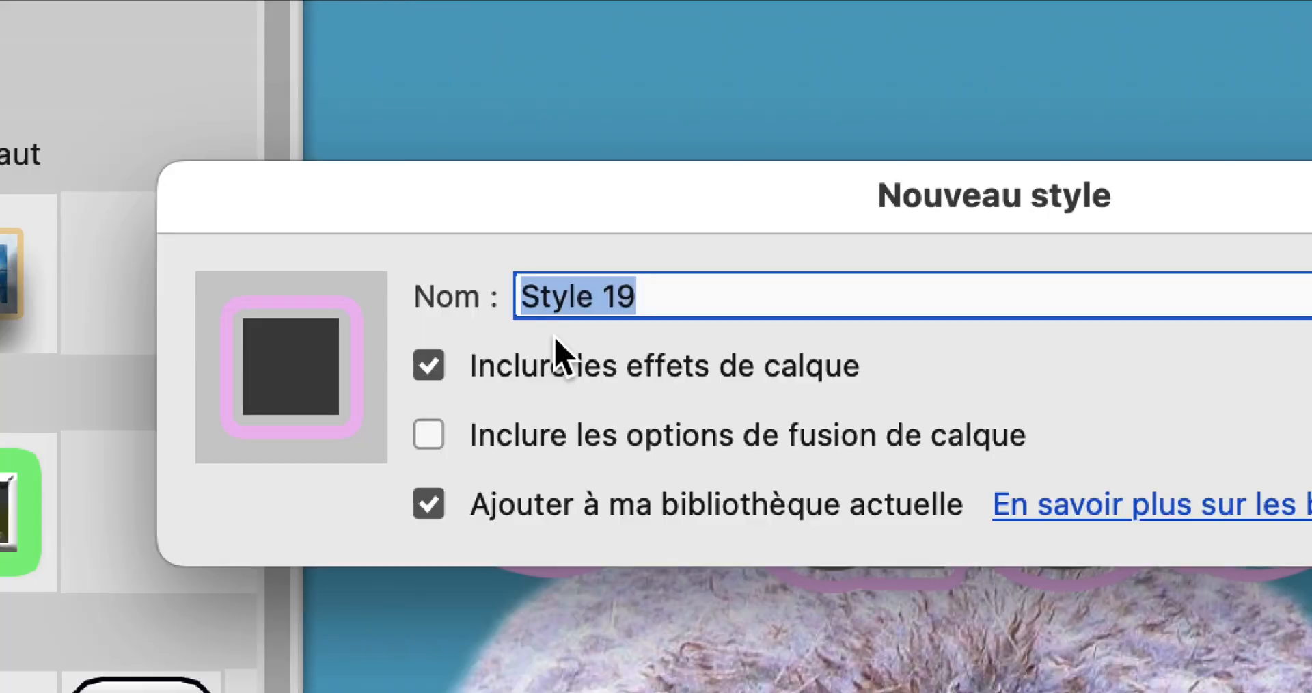
text(mouton te)
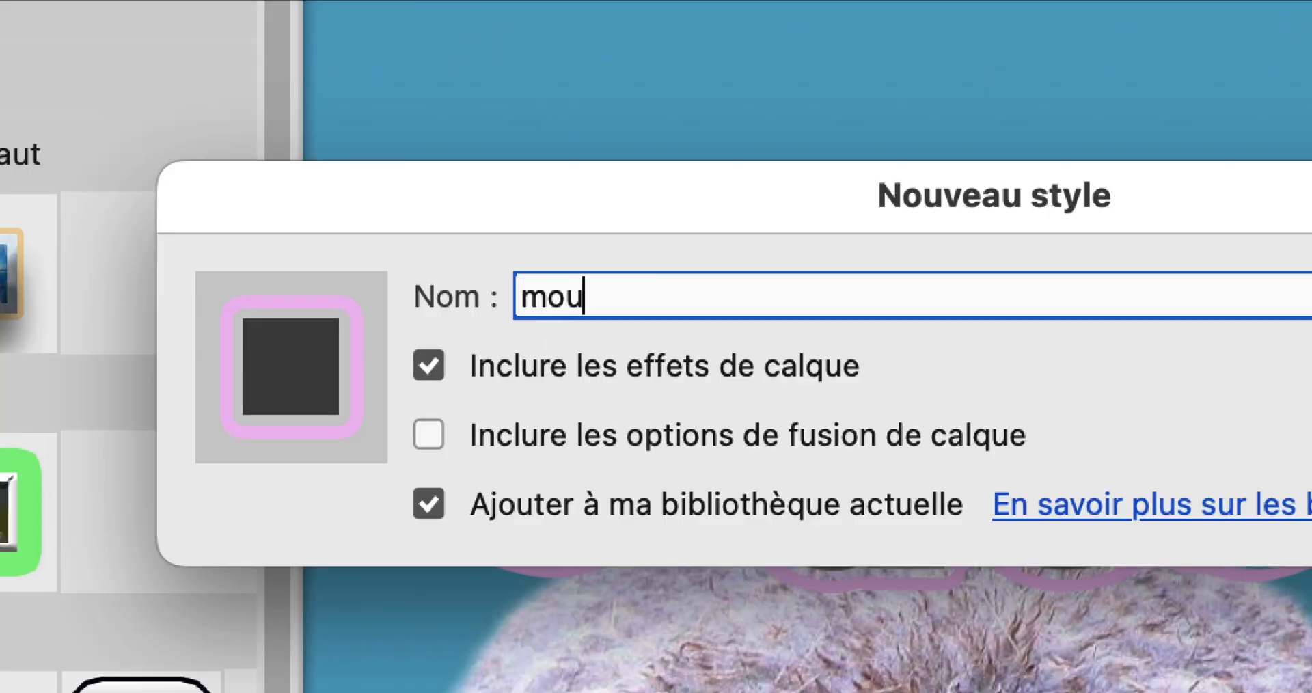
text(xte 2)
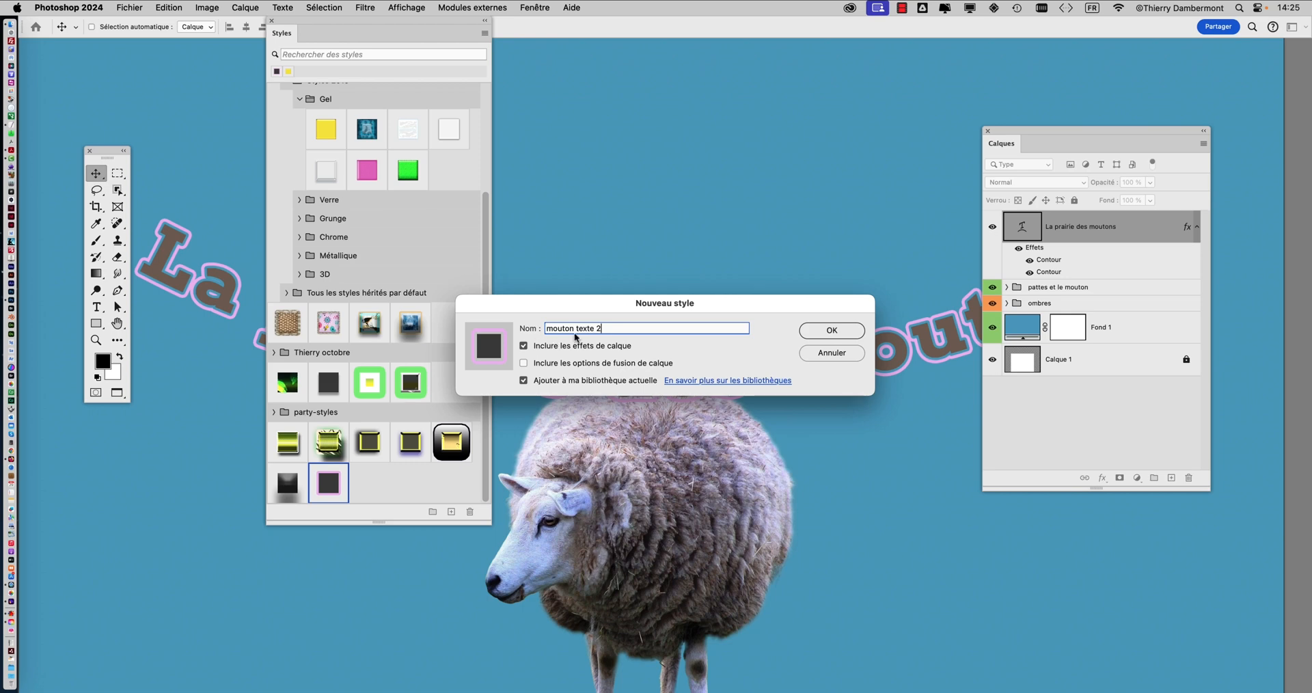
click(835, 333)
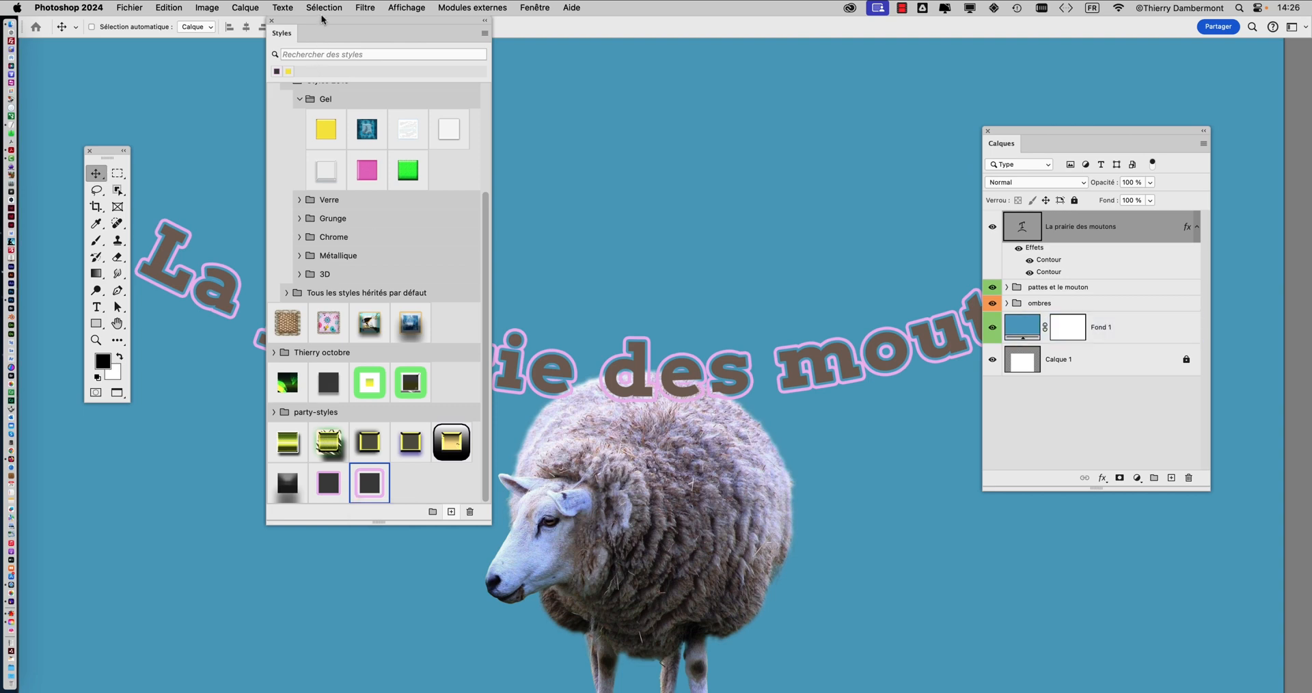
- Move the Styles panel over the Layers panel and alternate the title between the single pink outline style and "mouton texte 2"
drag(321, 18, 1051, 26)
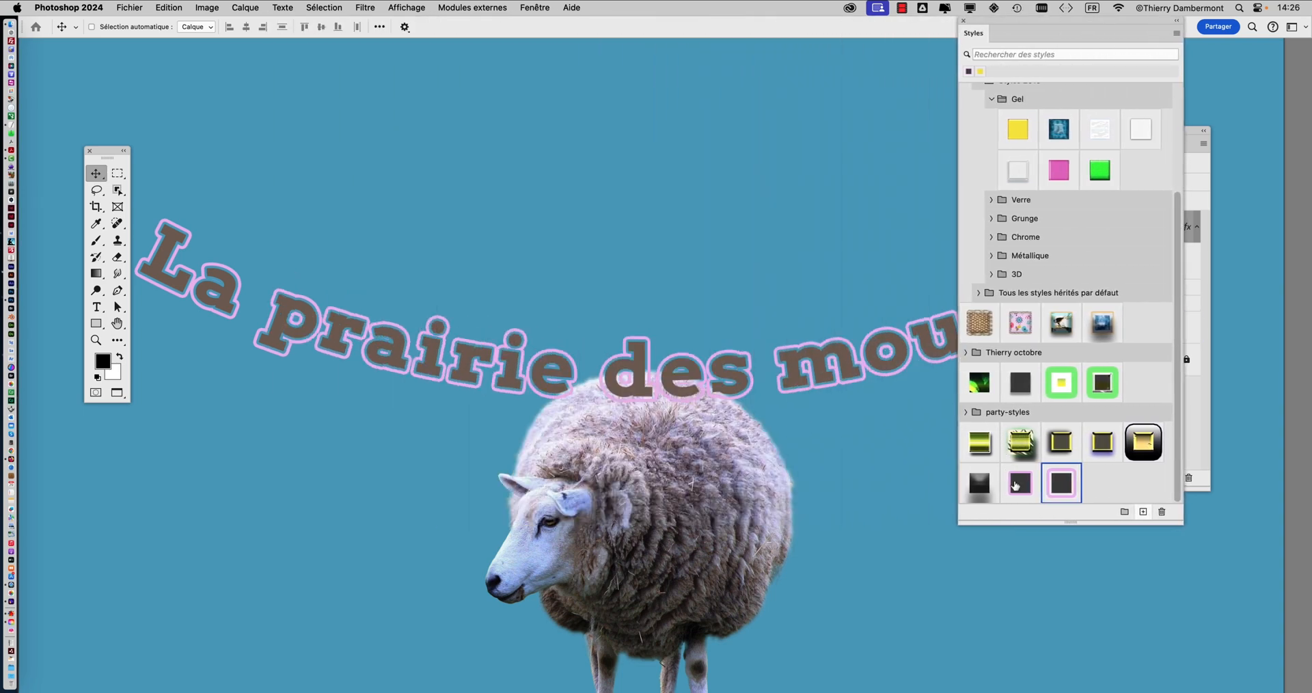
click(1018, 485)
click(1047, 490)
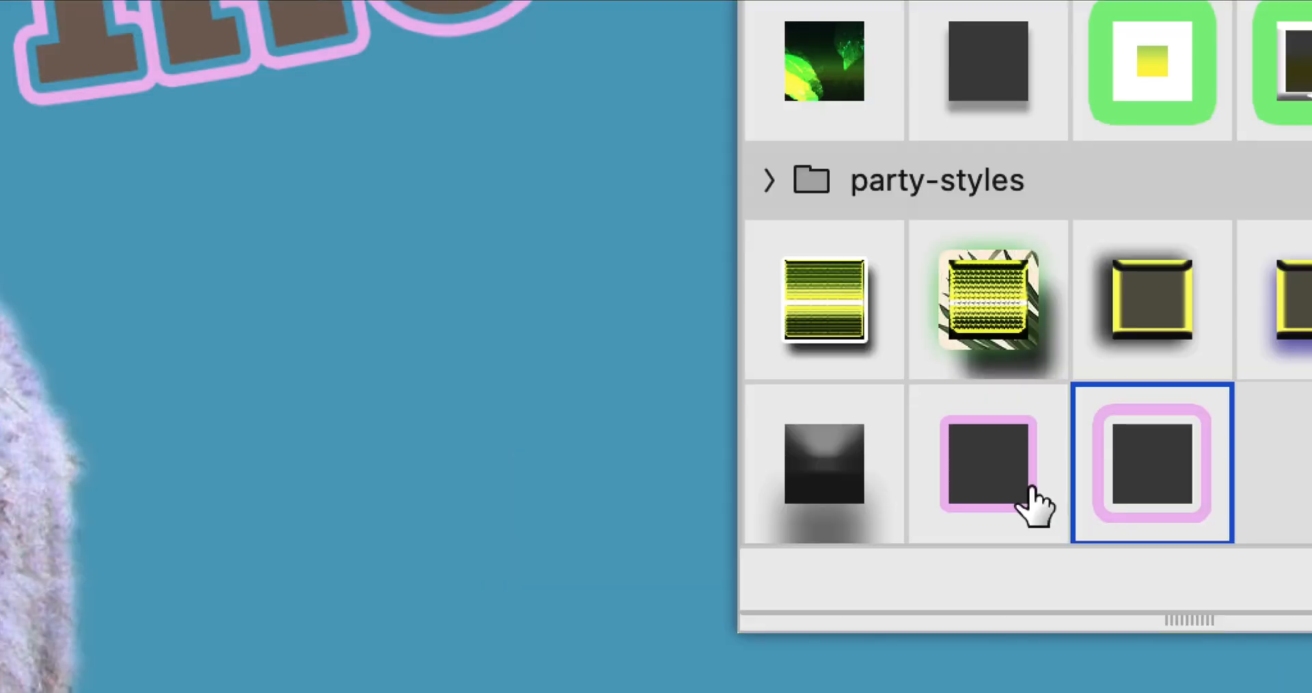
click(1031, 506)
click(1110, 509)
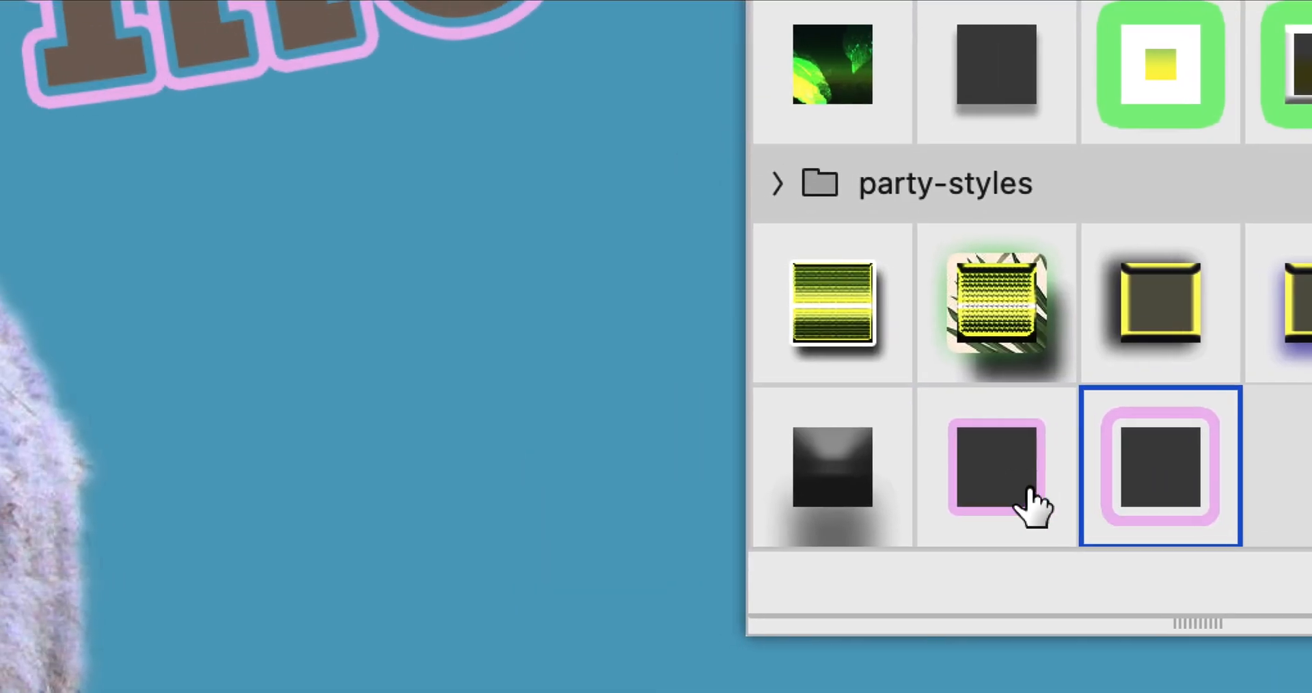
click(1024, 489)
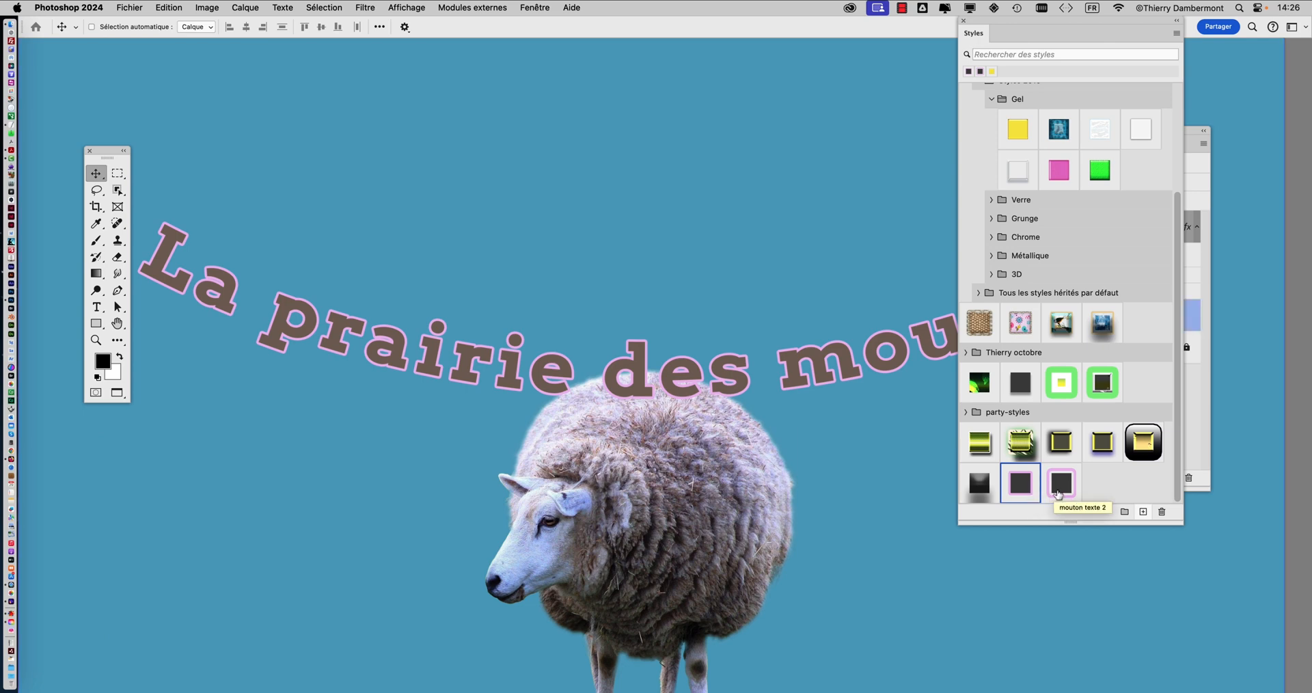
click(1058, 493)
click(1025, 489)
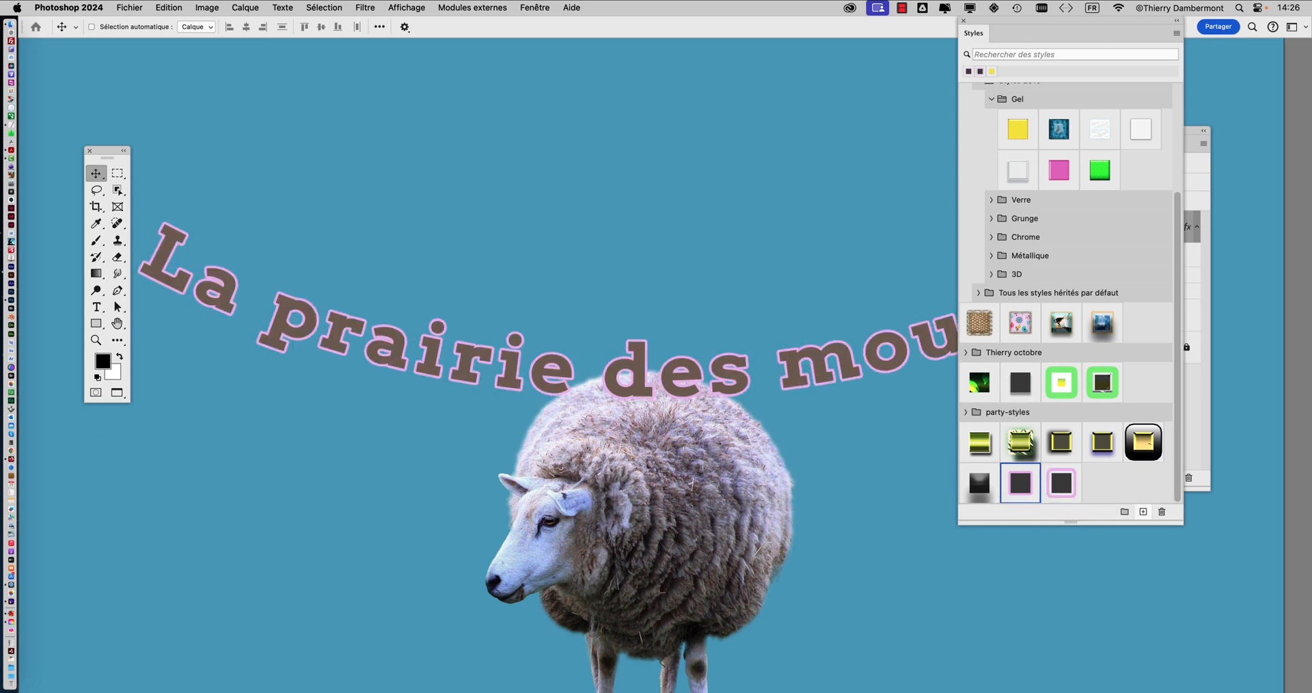
click(1059, 489)
scroll(741, 432, down, 3)
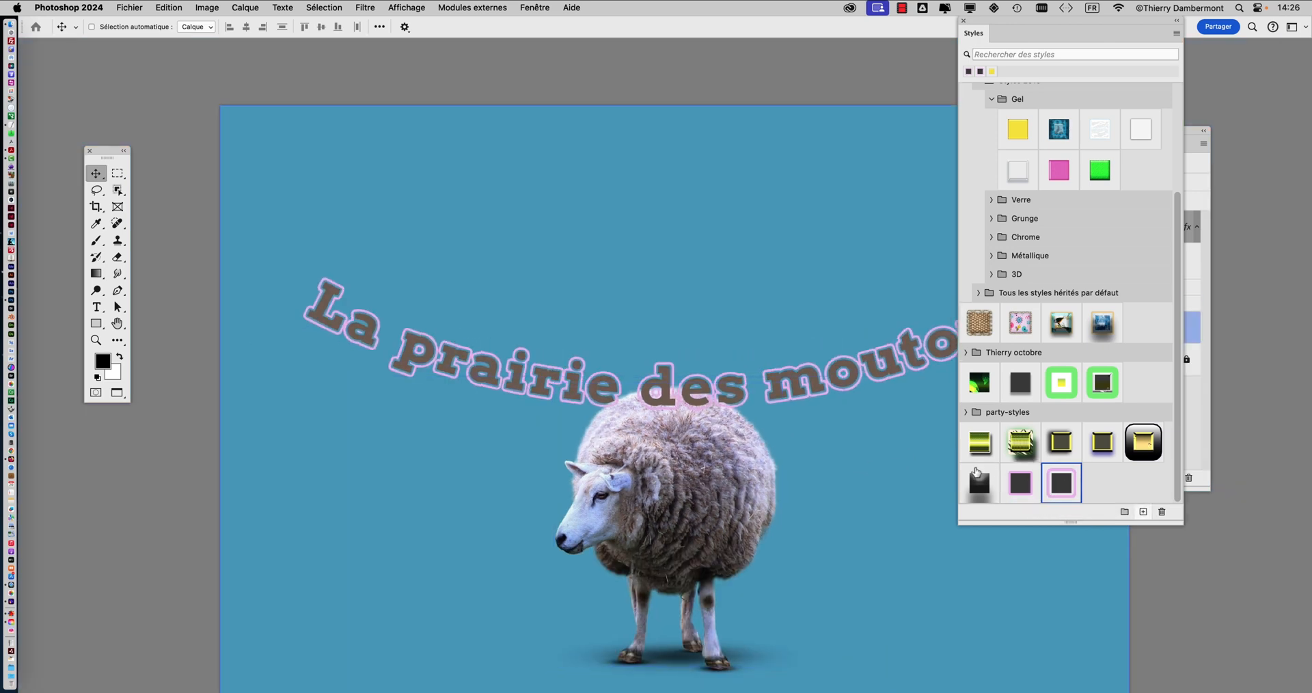
click(1025, 489)
click(1059, 490)
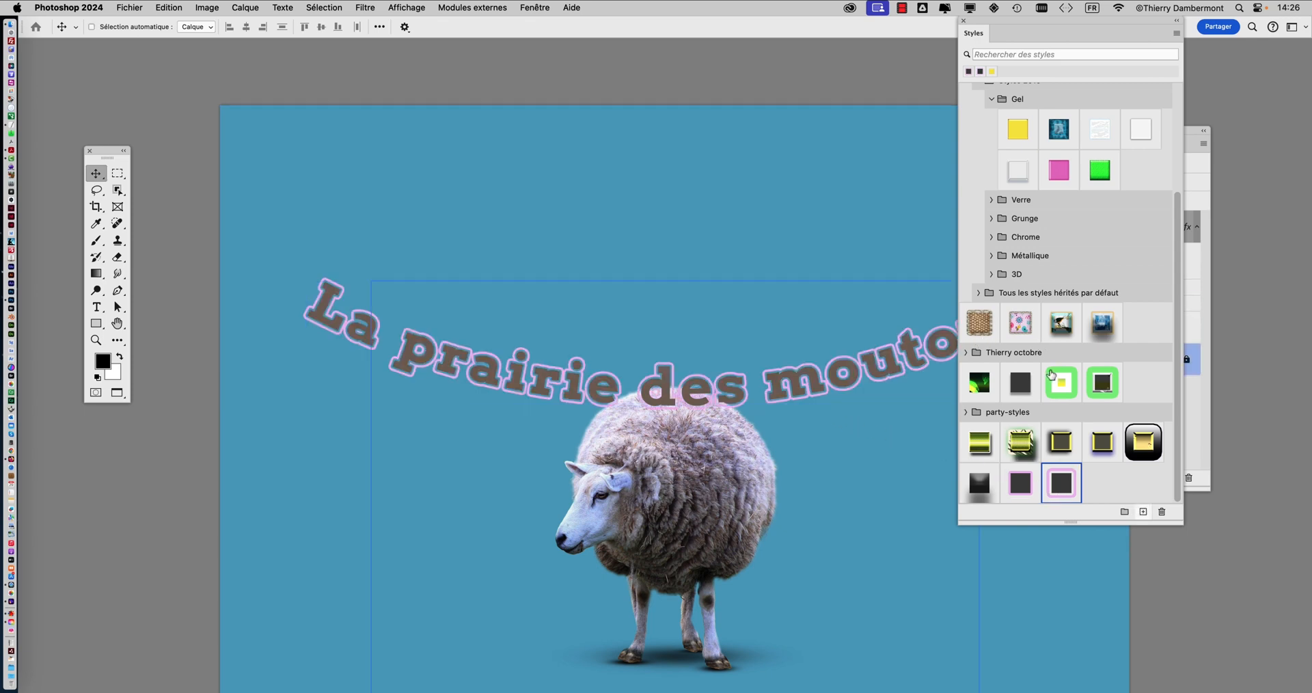
- Collapse the "Styles hérités et plus" group and expand the Basics, Fur and Fabric groups to examine their preset styles
scroll(1012, 205, up, 4)
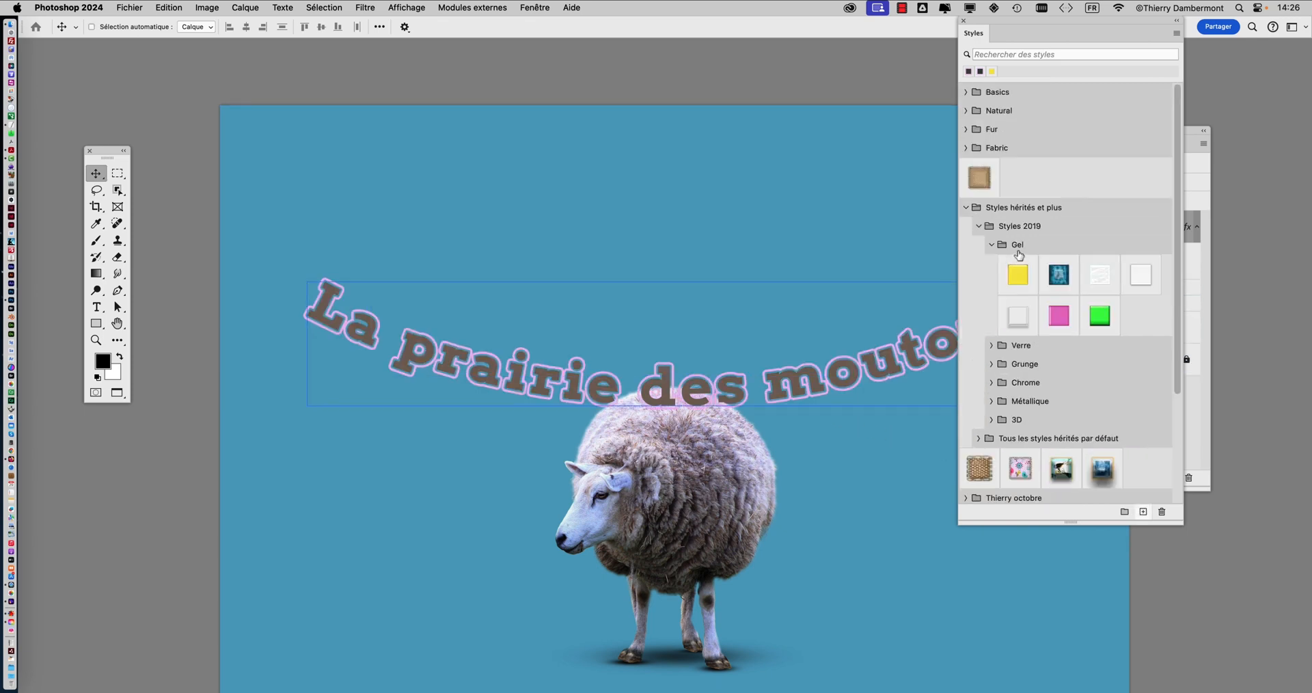
click(967, 208)
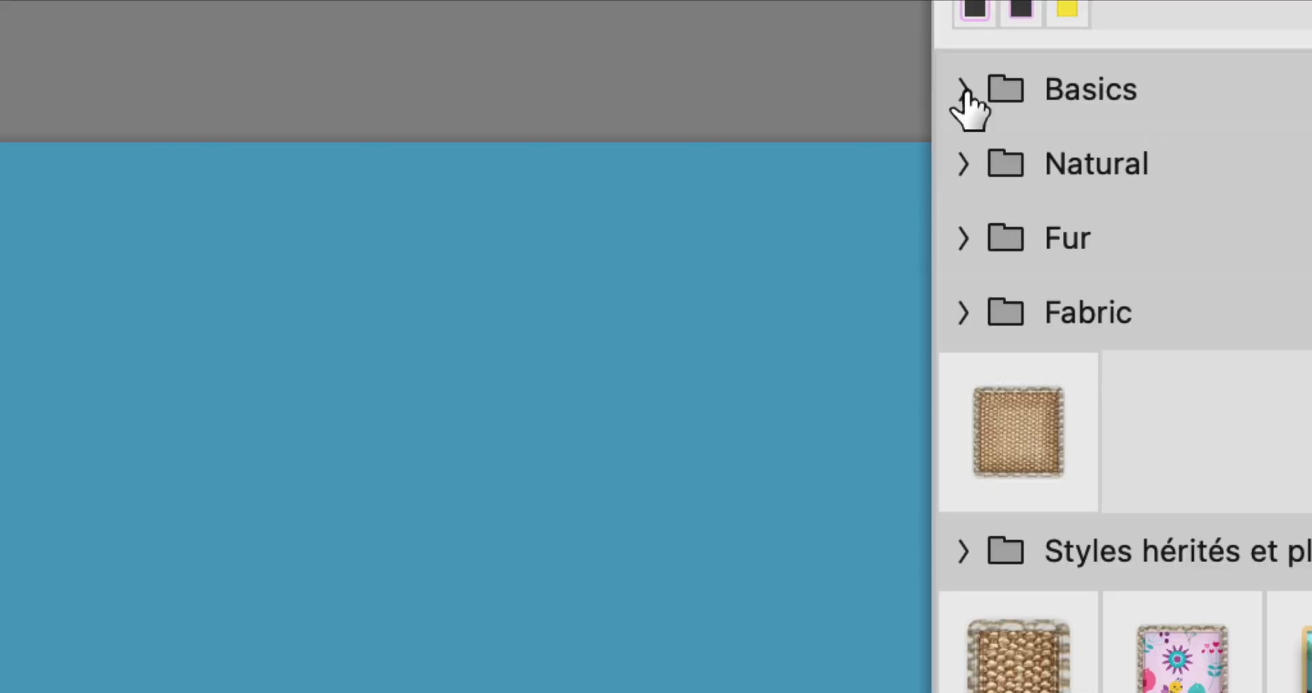
click(964, 90)
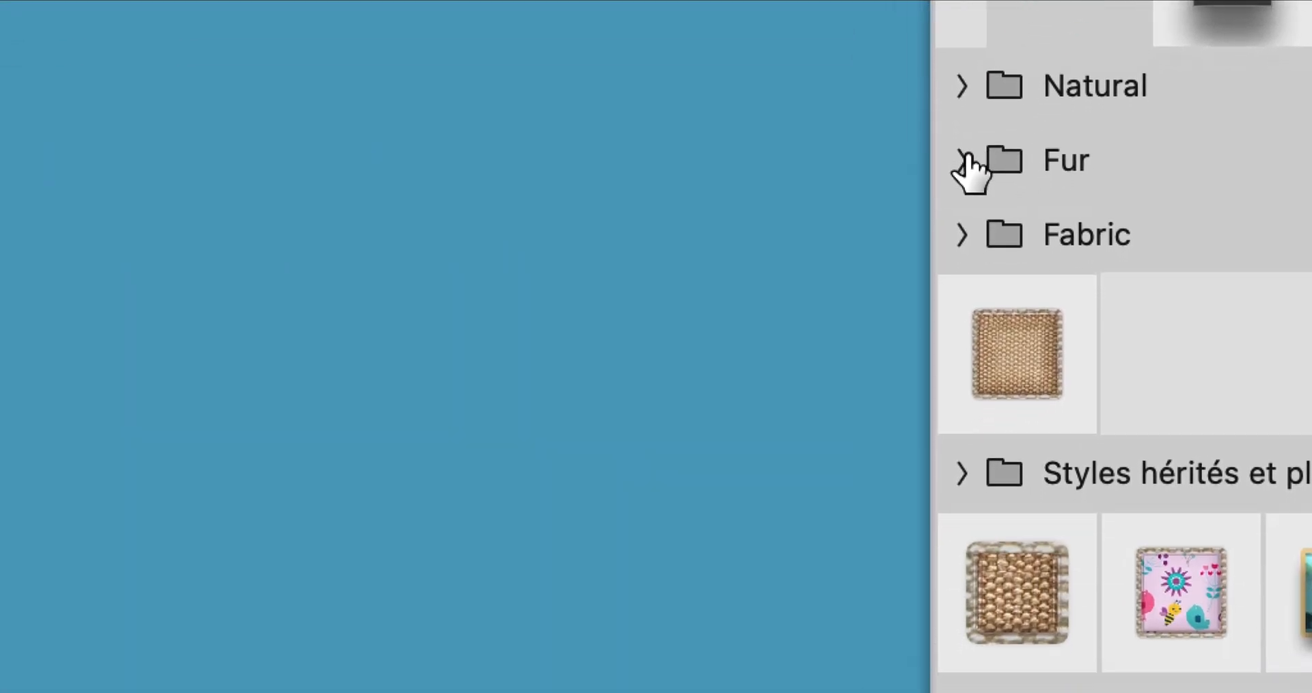
click(880, 390)
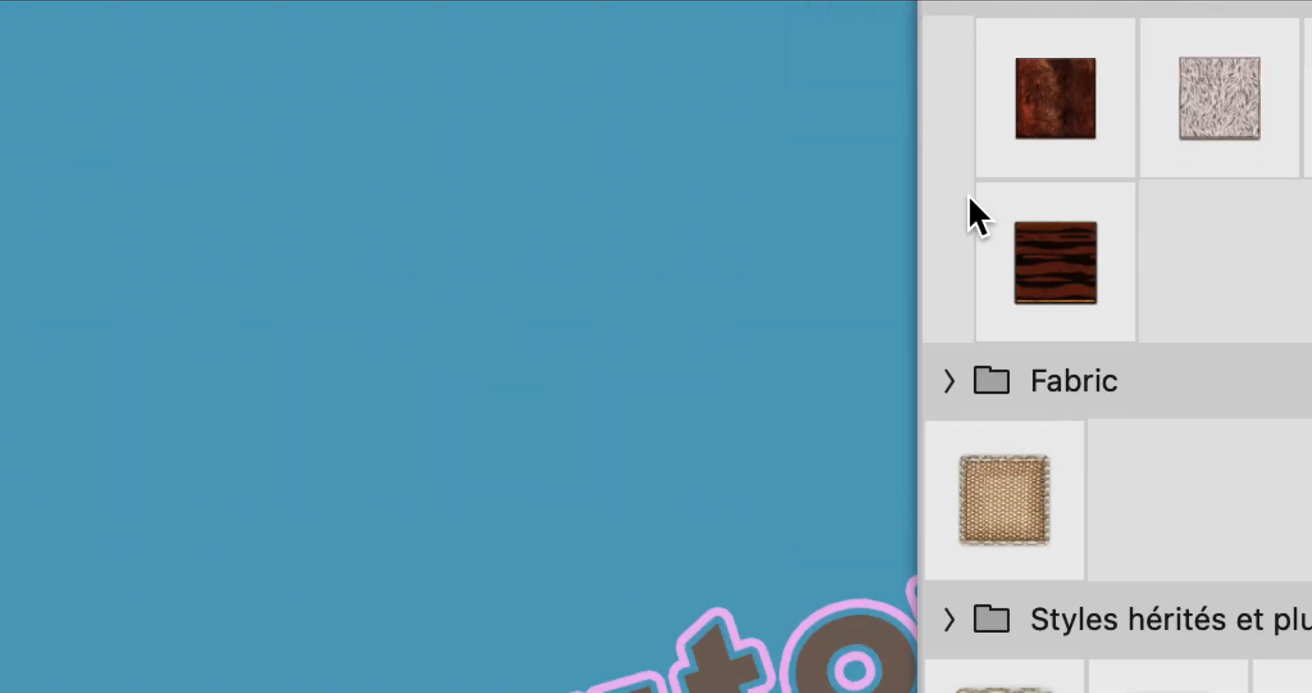
click(948, 491)
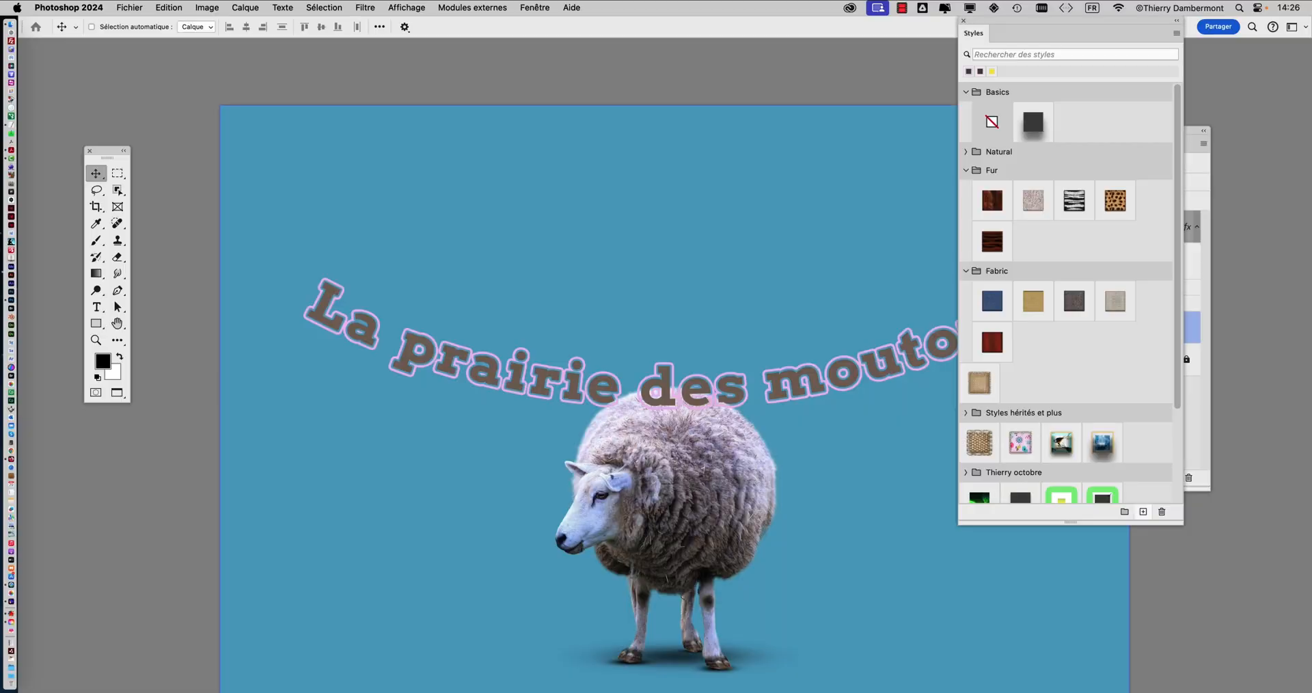
scroll(1052, 306, down, 3)
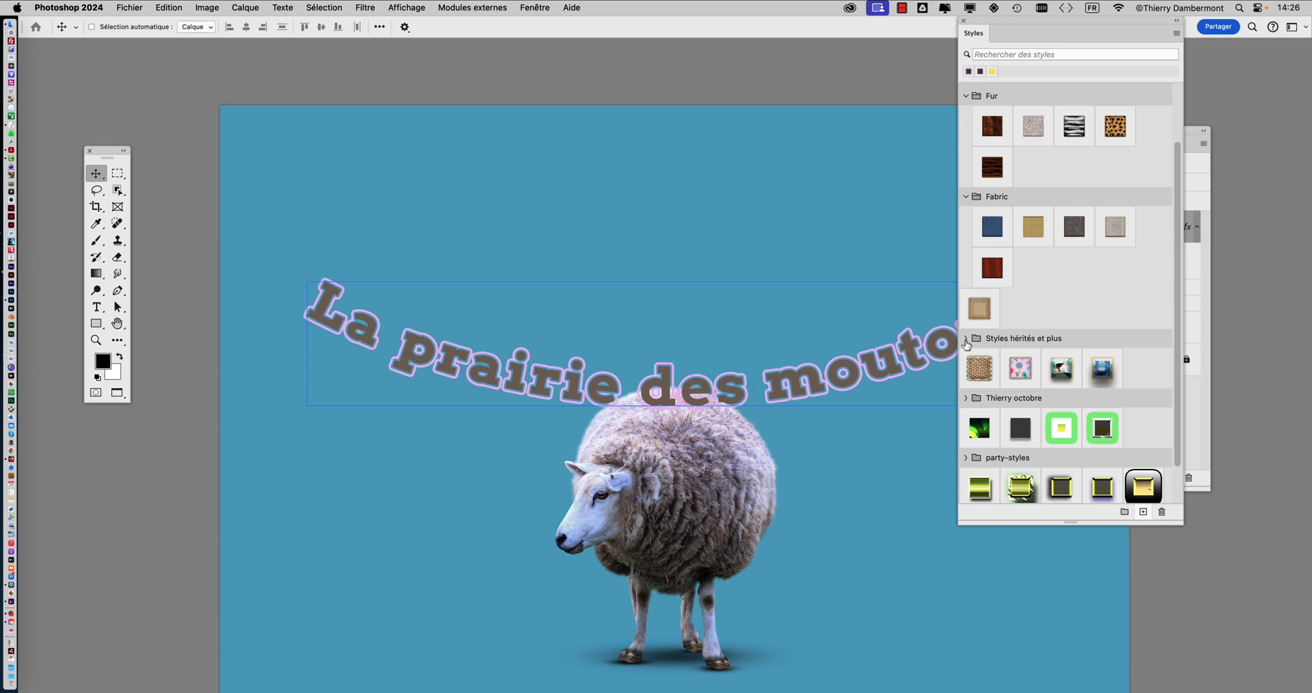
- Expand the "Styles hérités et plus" group and apply the pink Gel style from Styles 2019 to the title
click(966, 340)
scroll(1042, 383, down, 2)
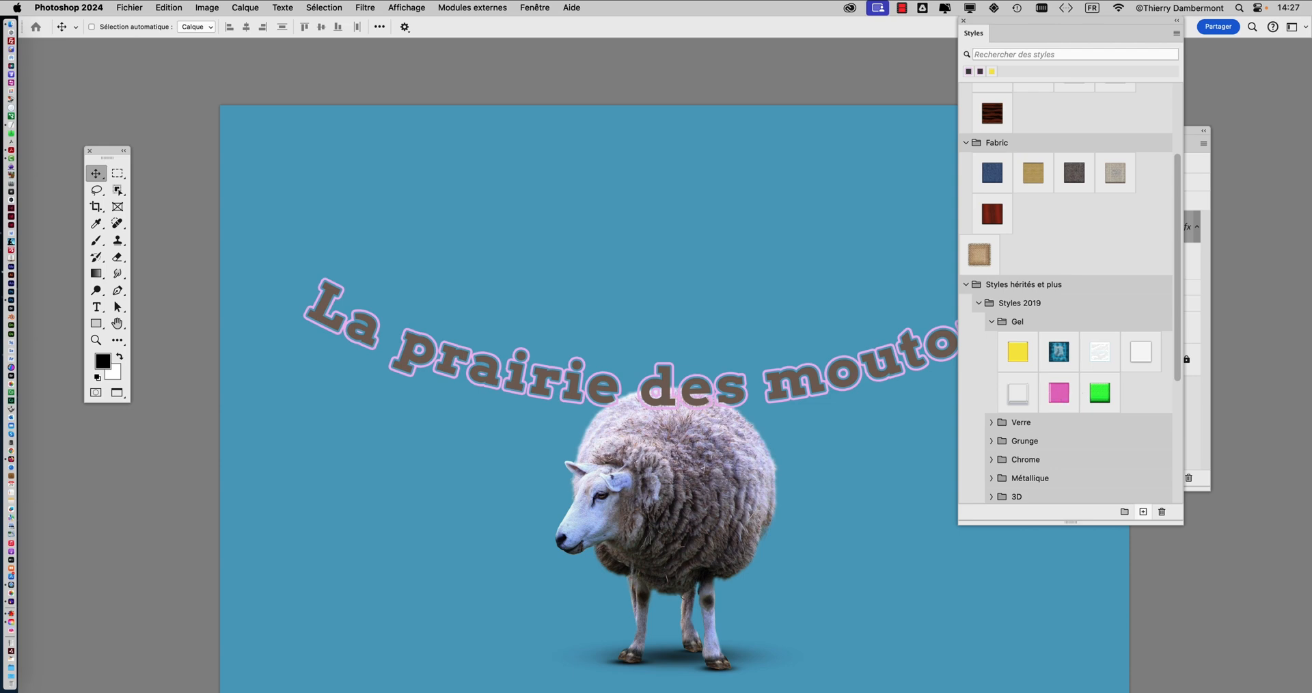
click(1058, 395)
scroll(545, 386, up, 3)
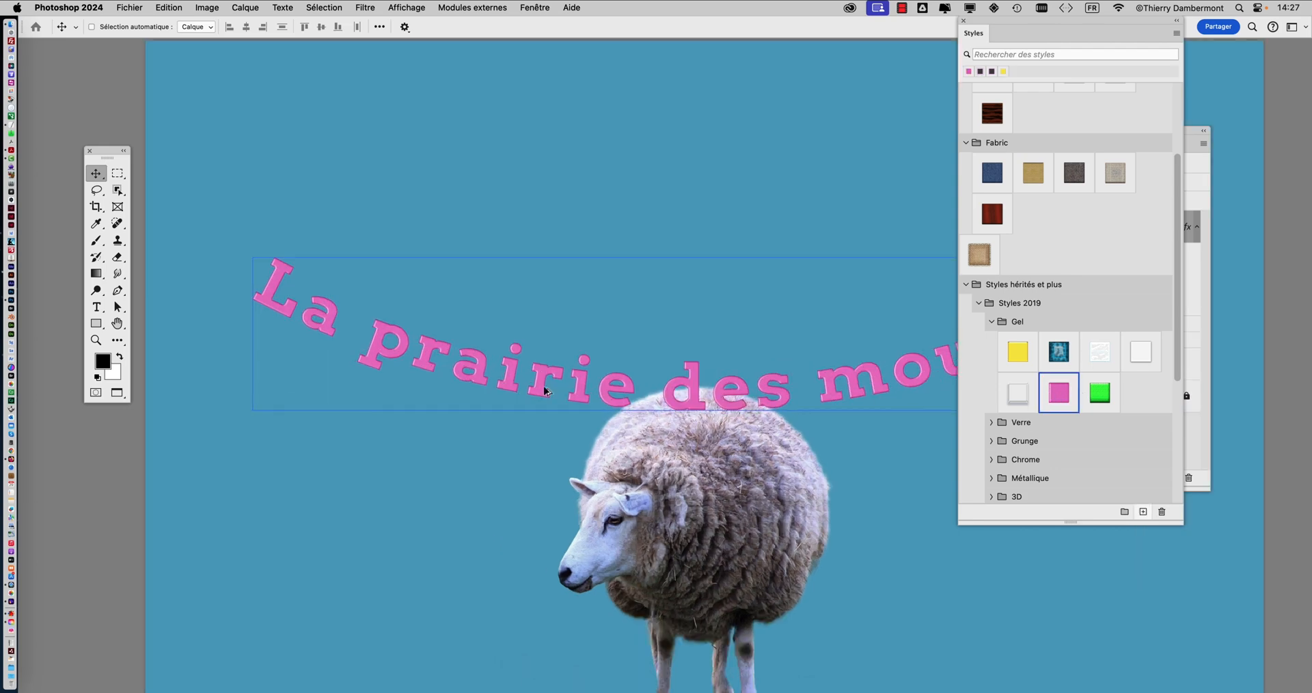
scroll(545, 391, up, 1)
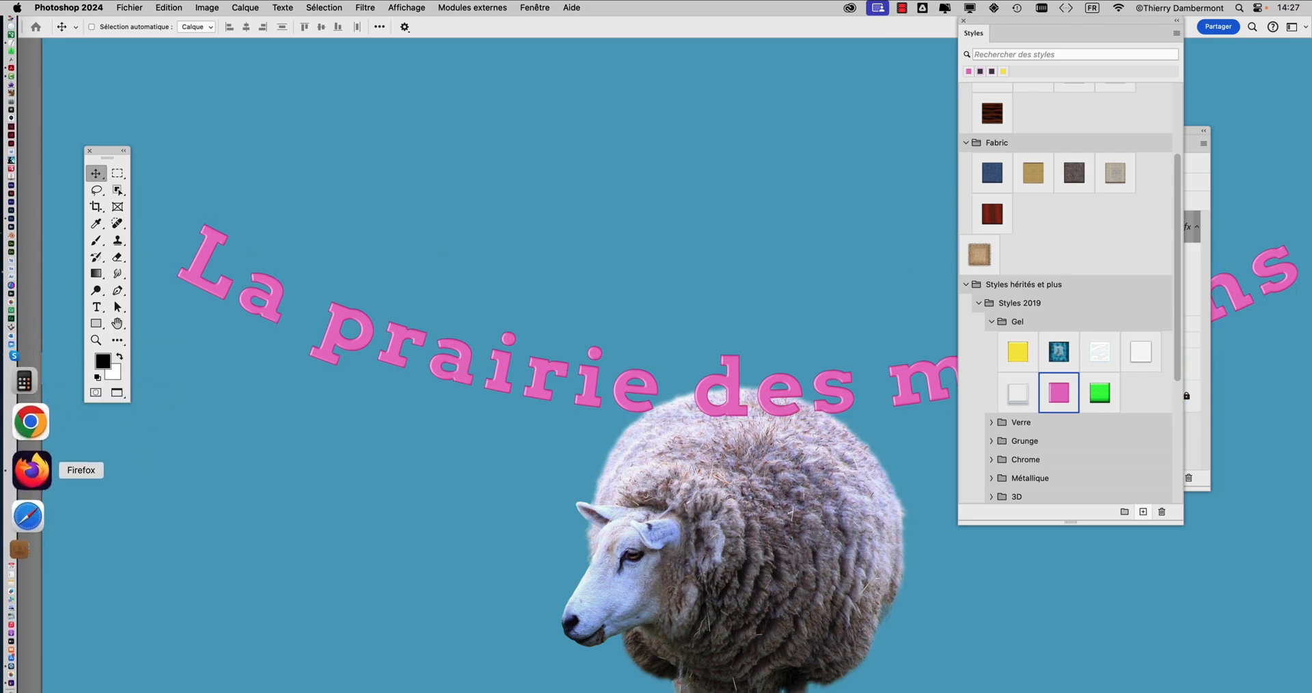
- Switch to Firefox and search the web for "download photoshop styles" in a new tab
click(32, 470)
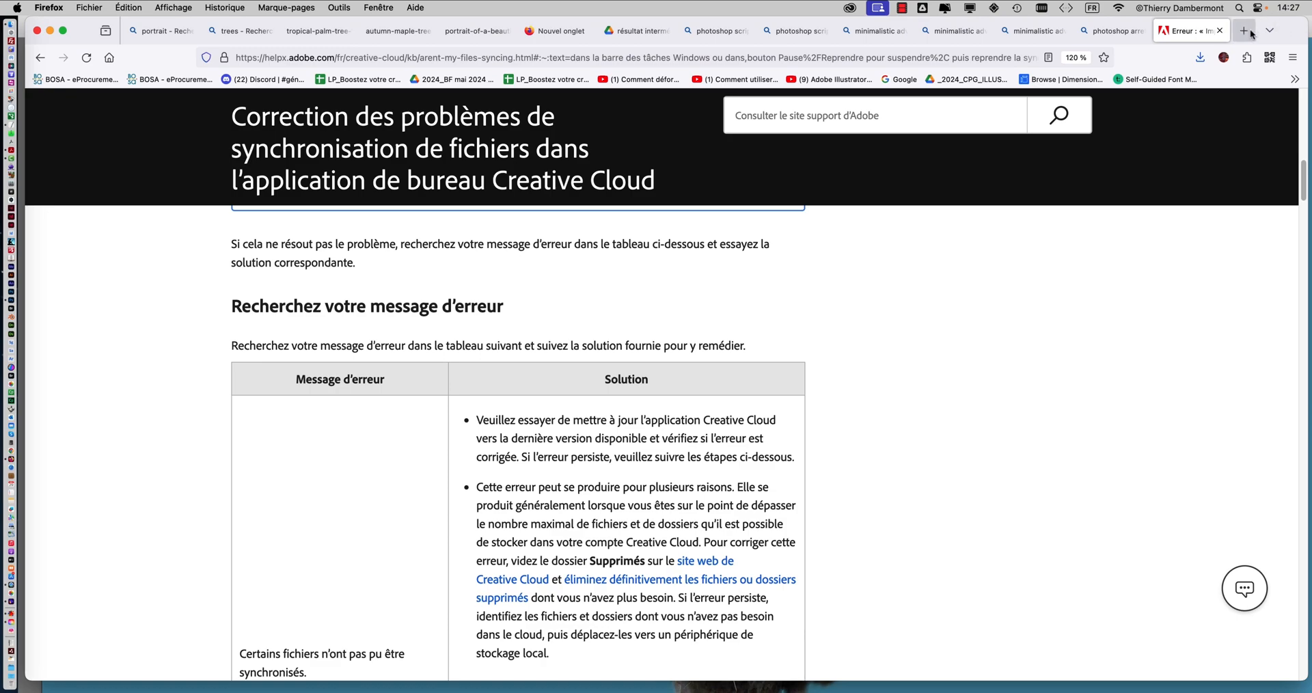
click(1250, 32)
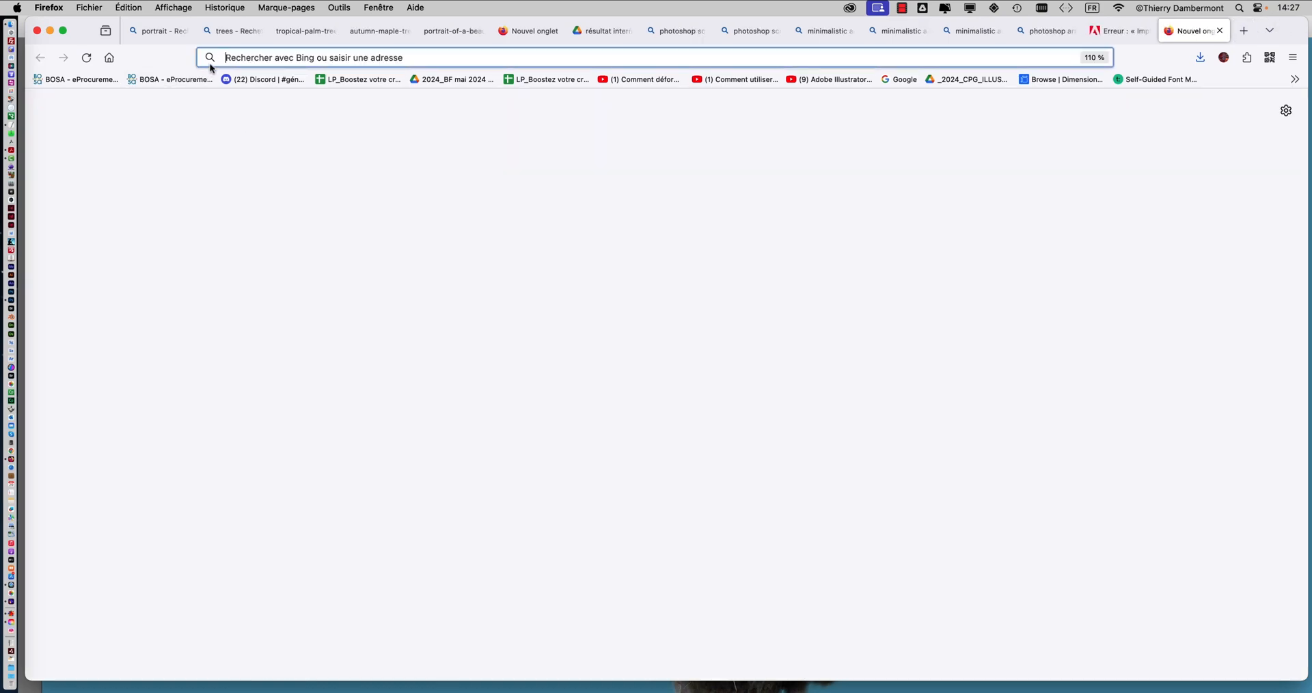
text(downloa)
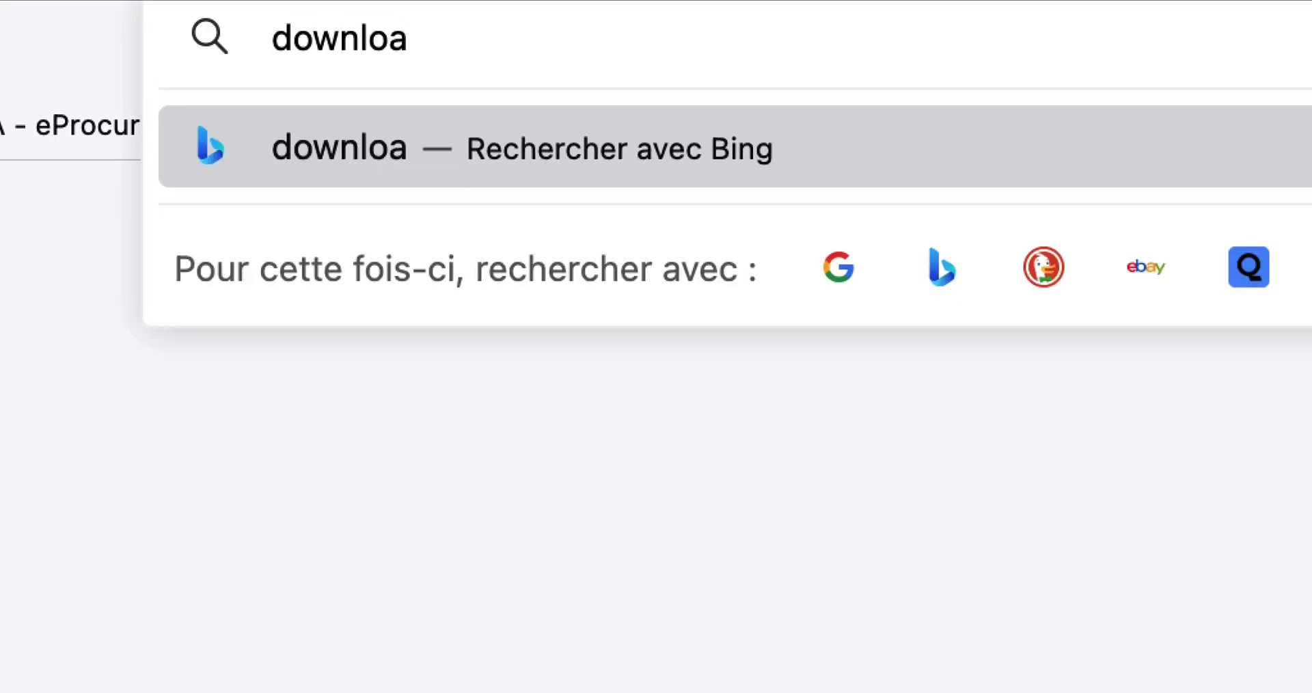
text(d photoshop)
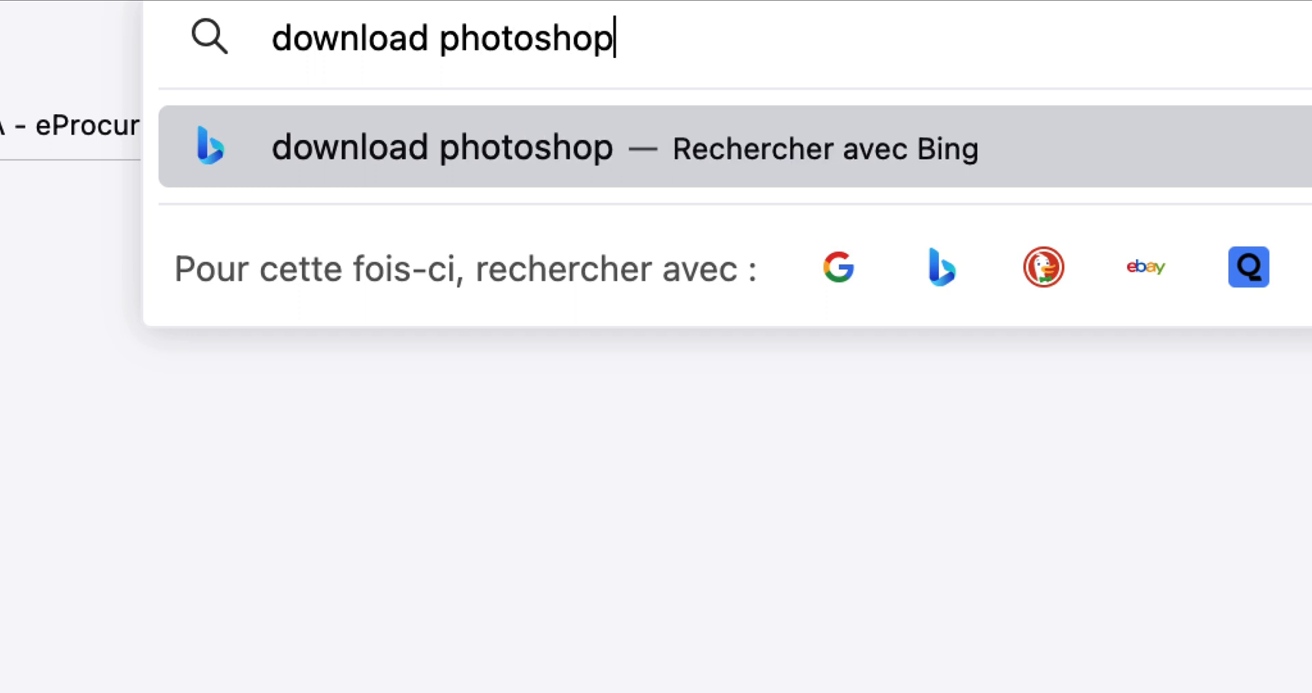
text( styles)
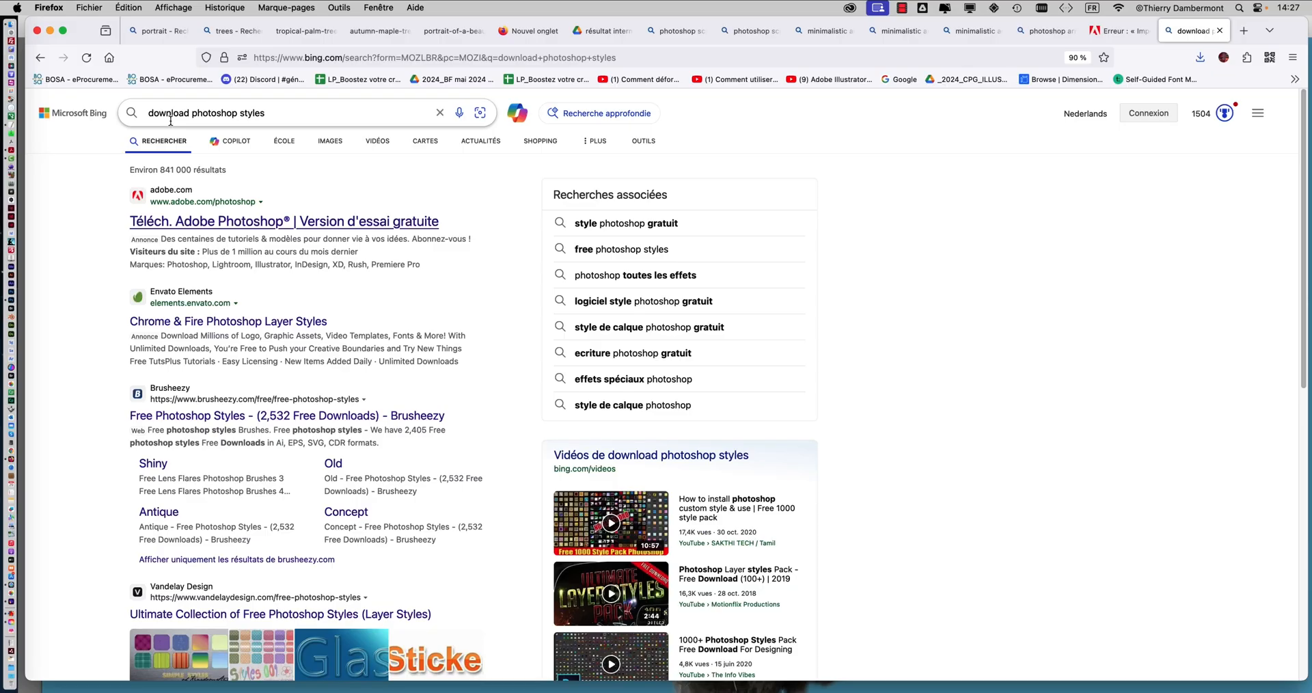
- Look through the search results for sites offering Photoshop styles and go to the second page of results
scroll(186, 345, down, 2)
scroll(187, 346, down, 2)
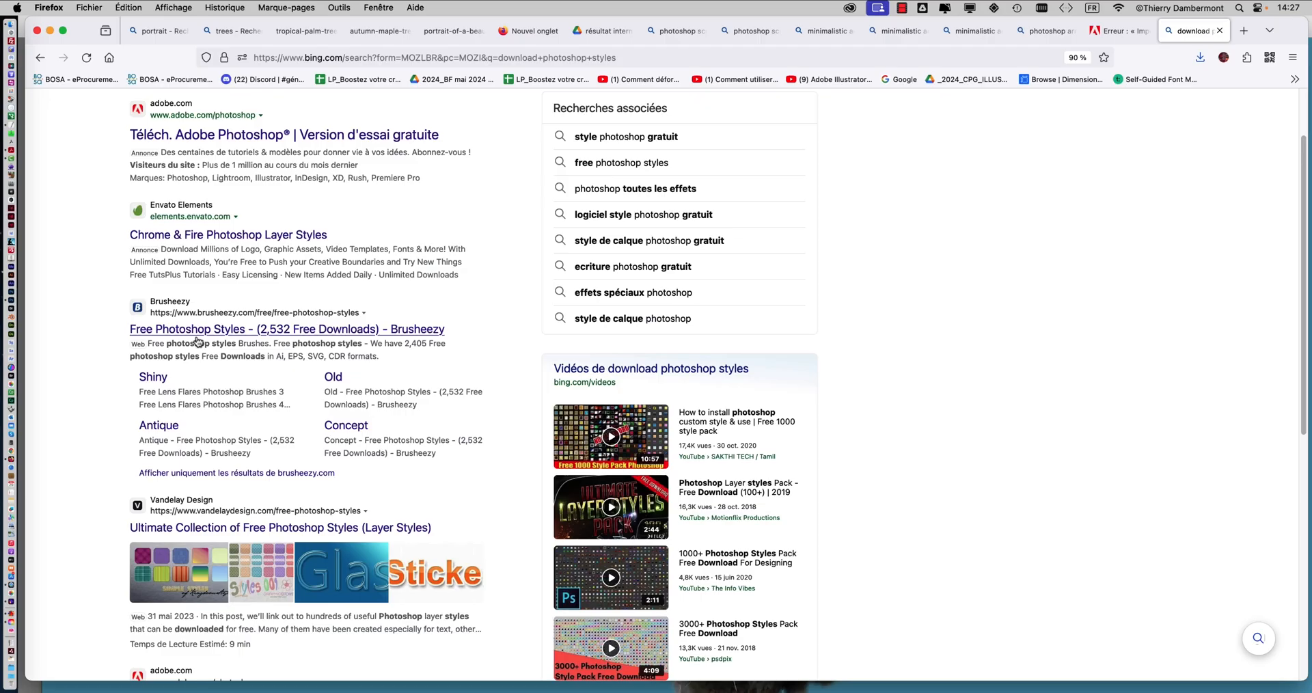
scroll(197, 341, down, 7)
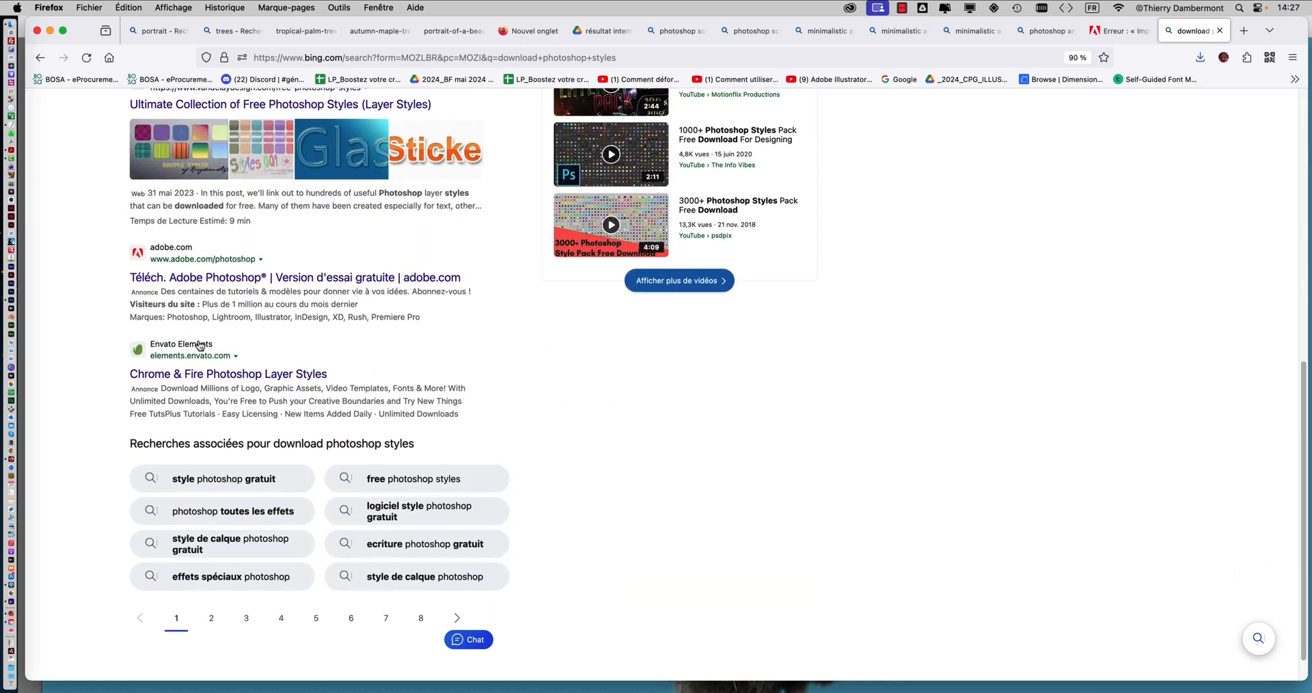
click(457, 580)
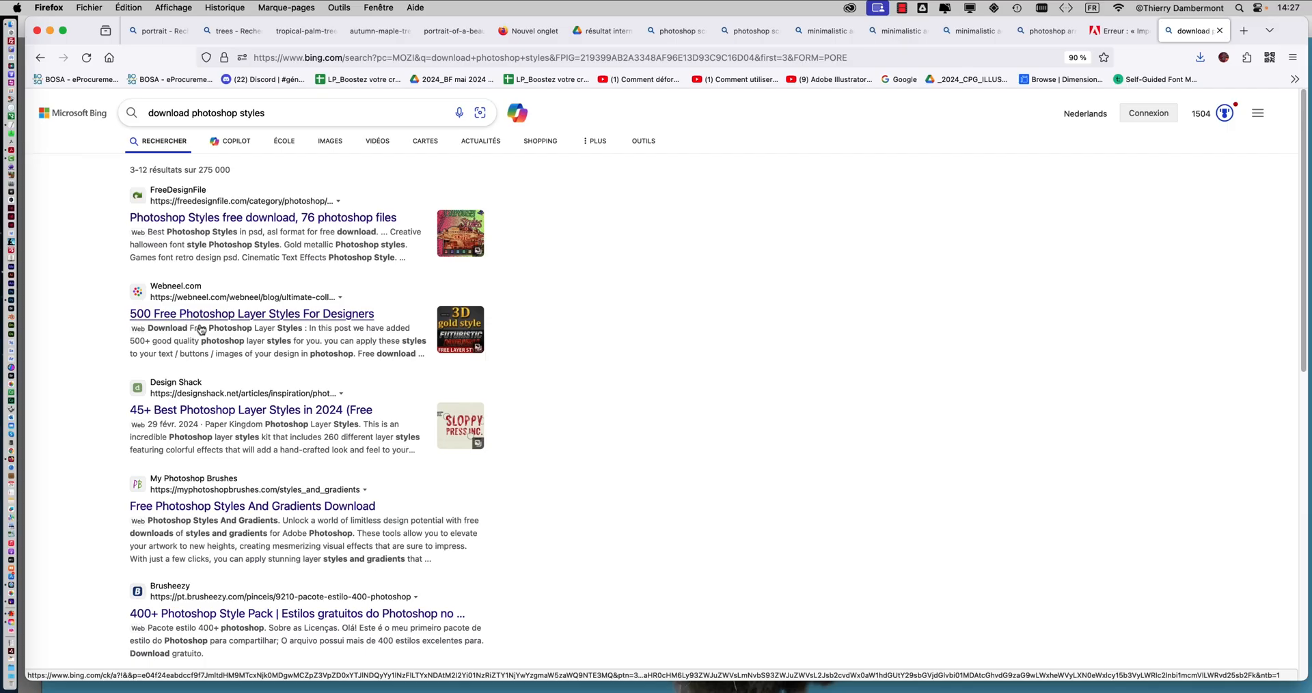
- Look through the second page of style search results and switch to the image results
scroll(181, 334, down, 2)
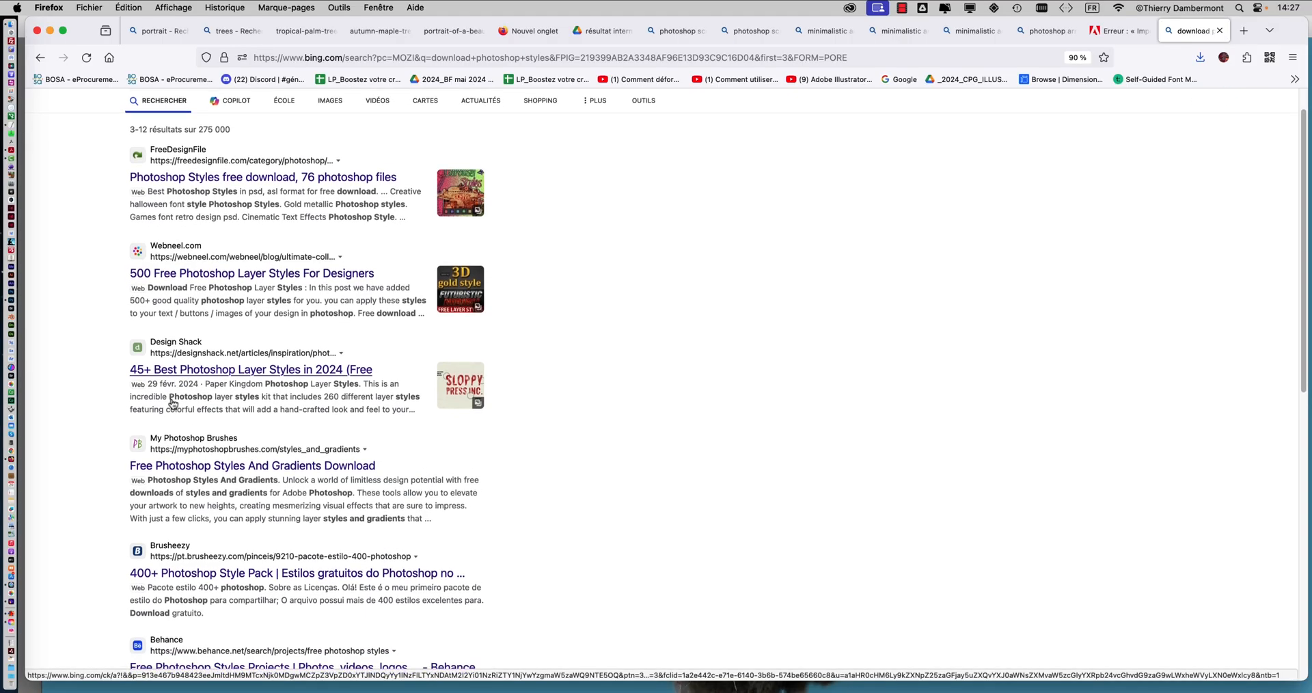
scroll(173, 403, down, 10)
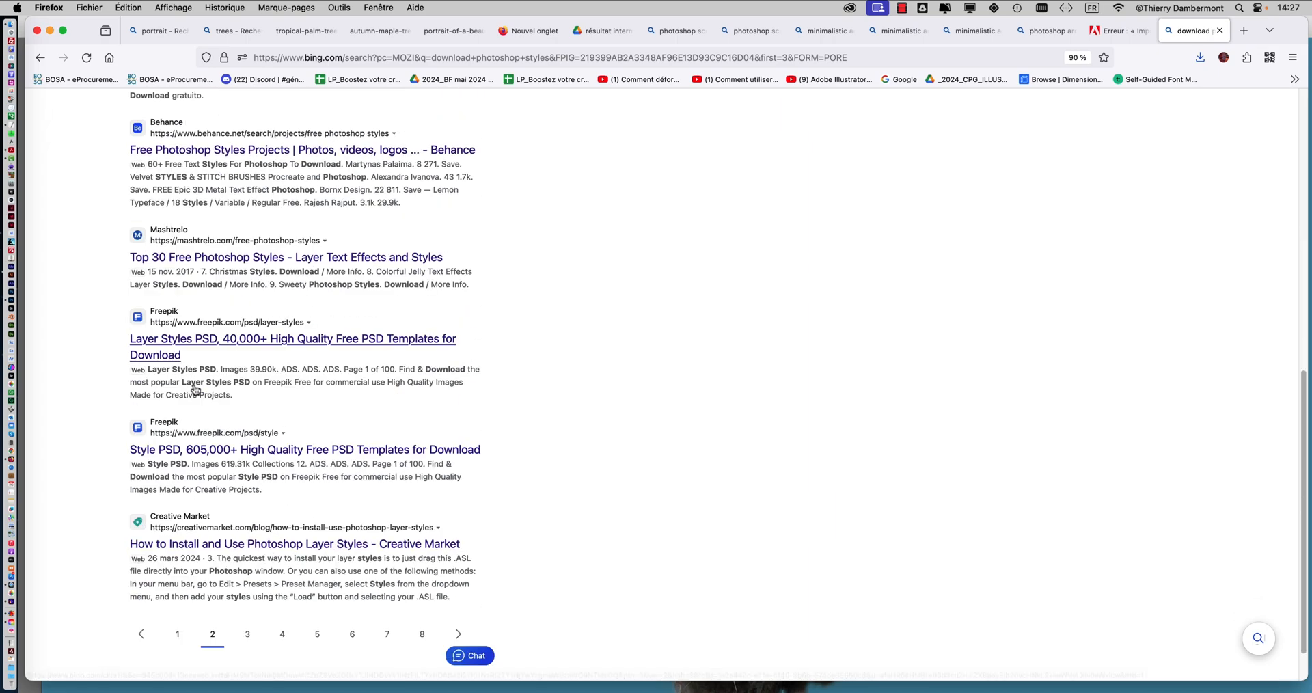
scroll(195, 389, up, 10)
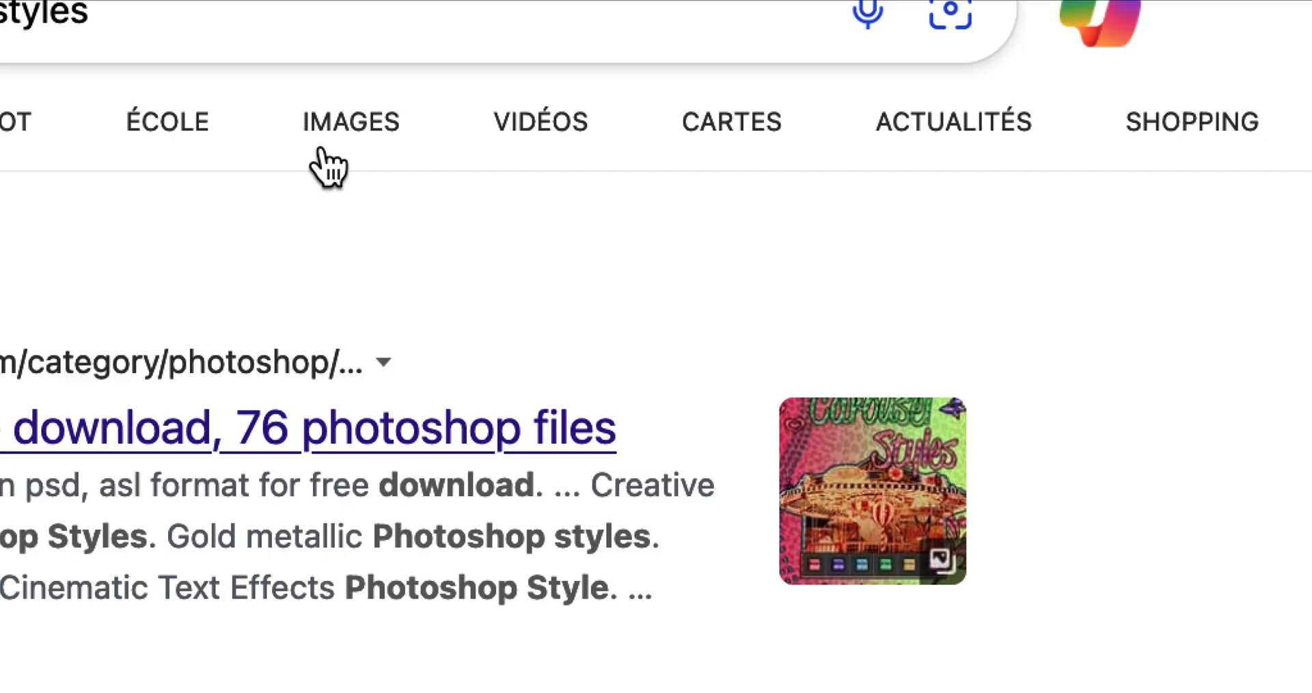
click(322, 146)
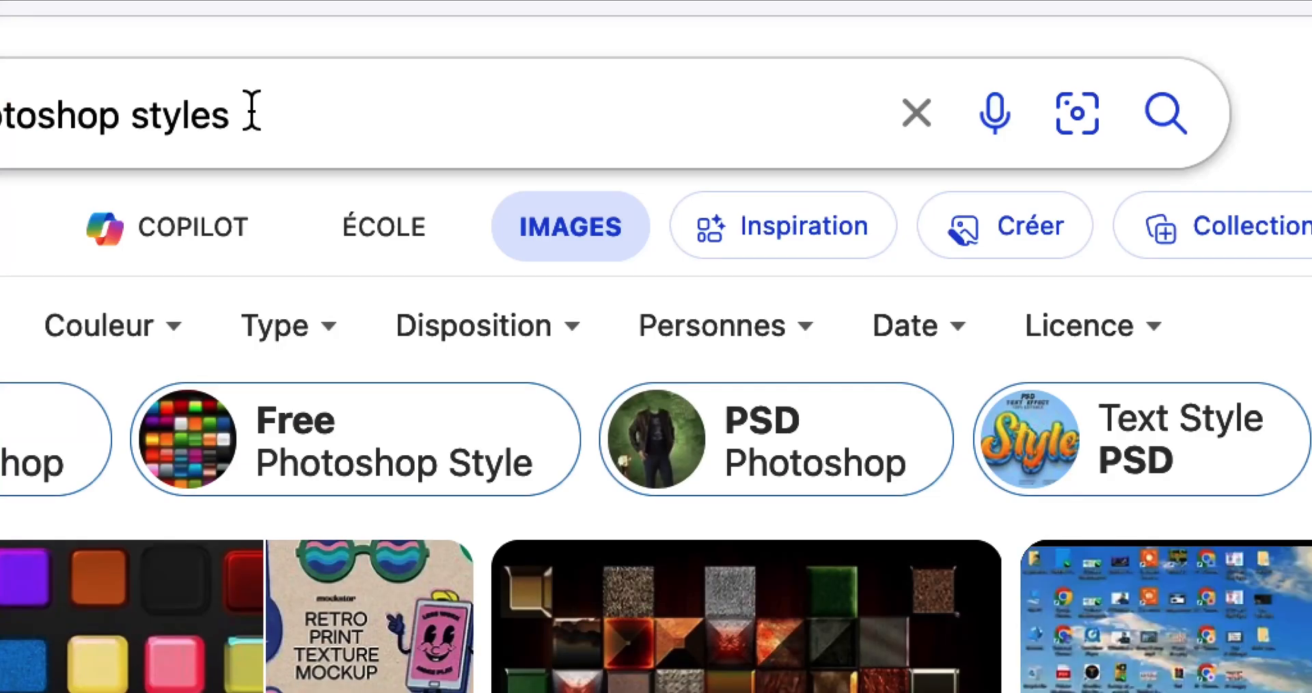
- Refine the image search to "download photoshop styles art deco text" and browse the results for Art Deco text styles
click(252, 113)
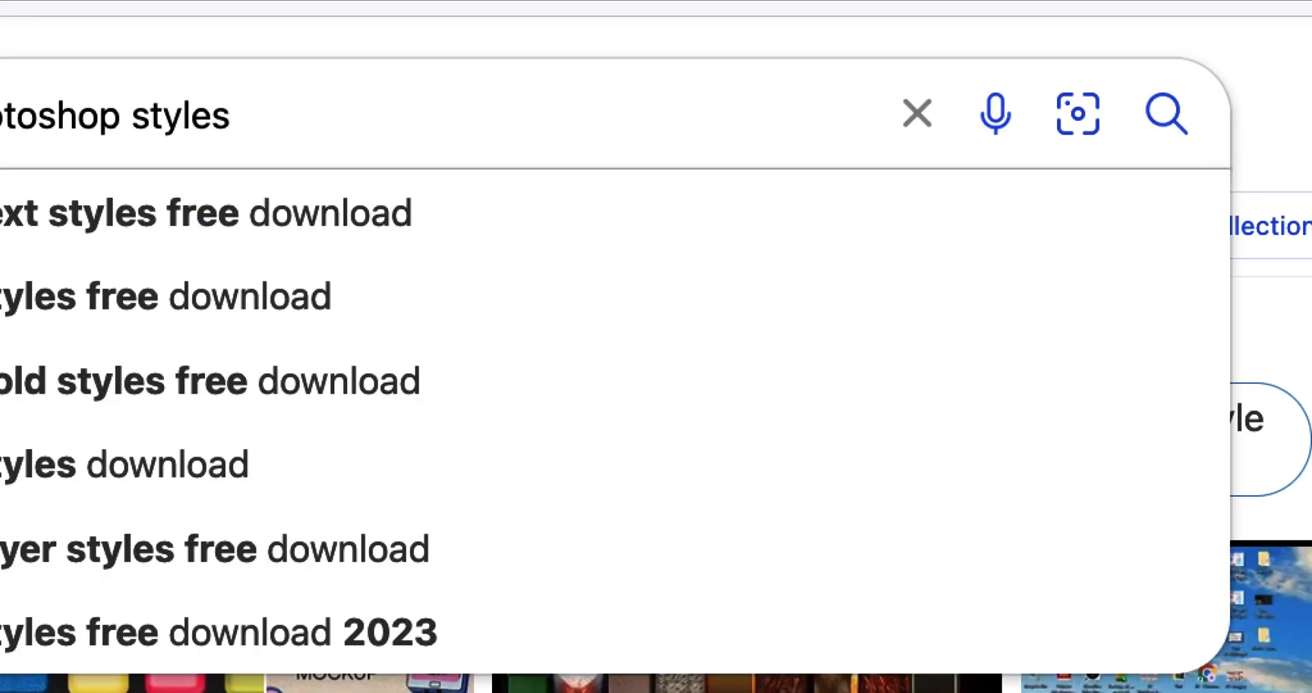
text(art deco)
key(Return)
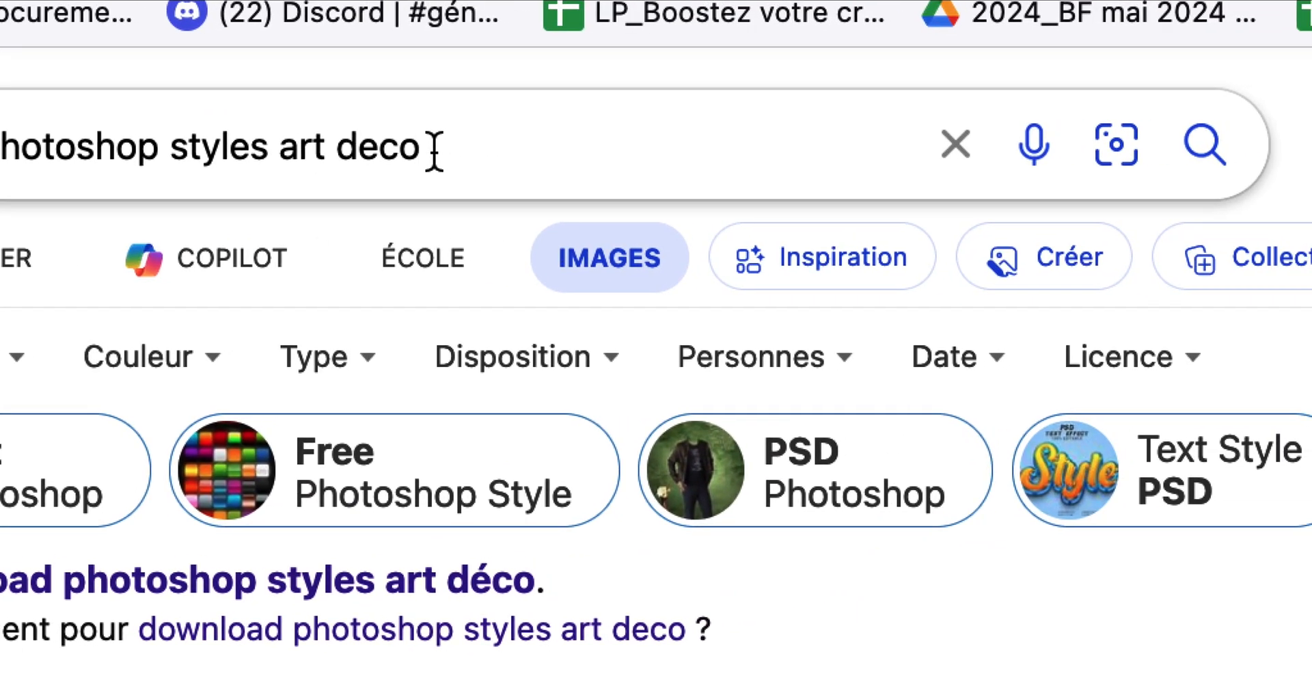
click(906, 17)
text(text)
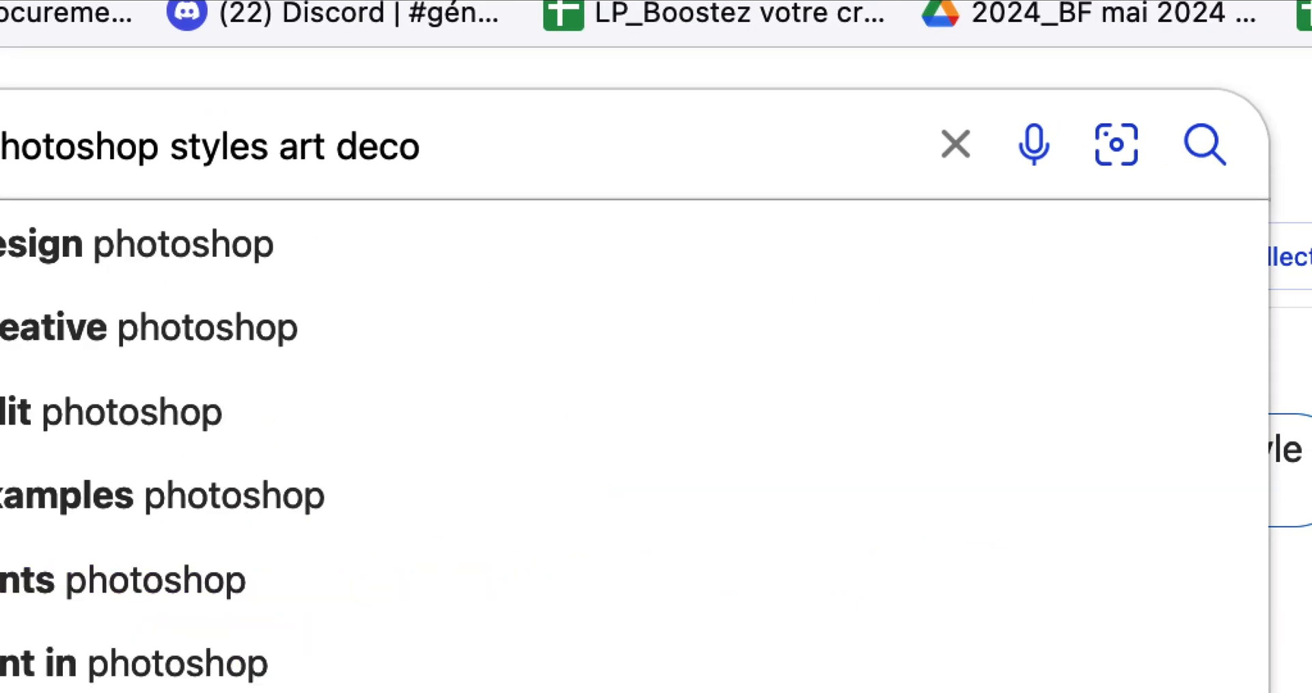
key(Return)
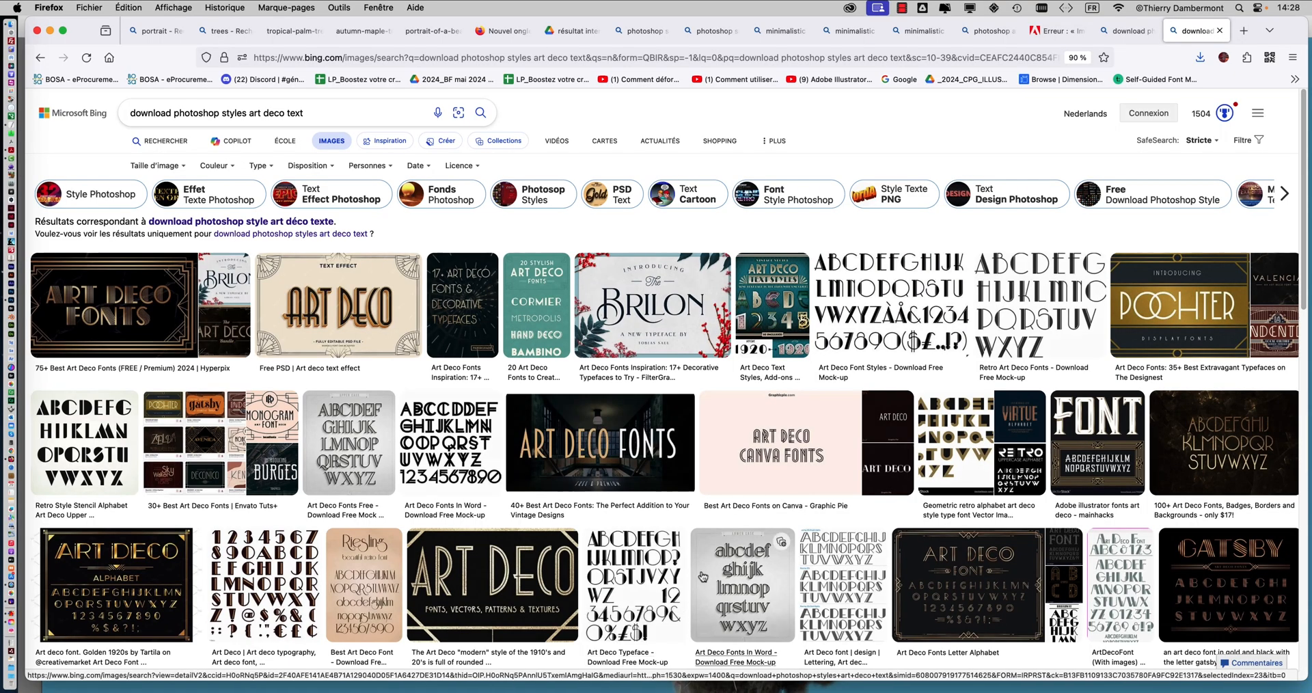
scroll(712, 576, down, 5)
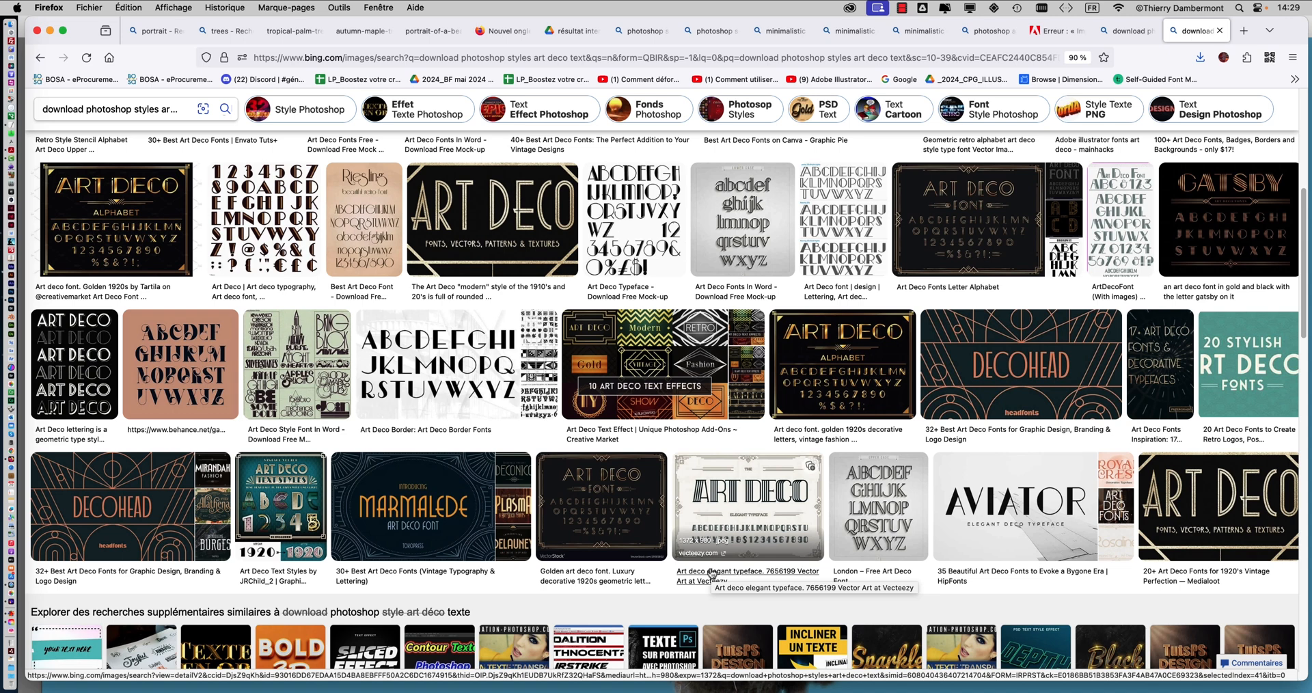
scroll(626, 499, down, 2)
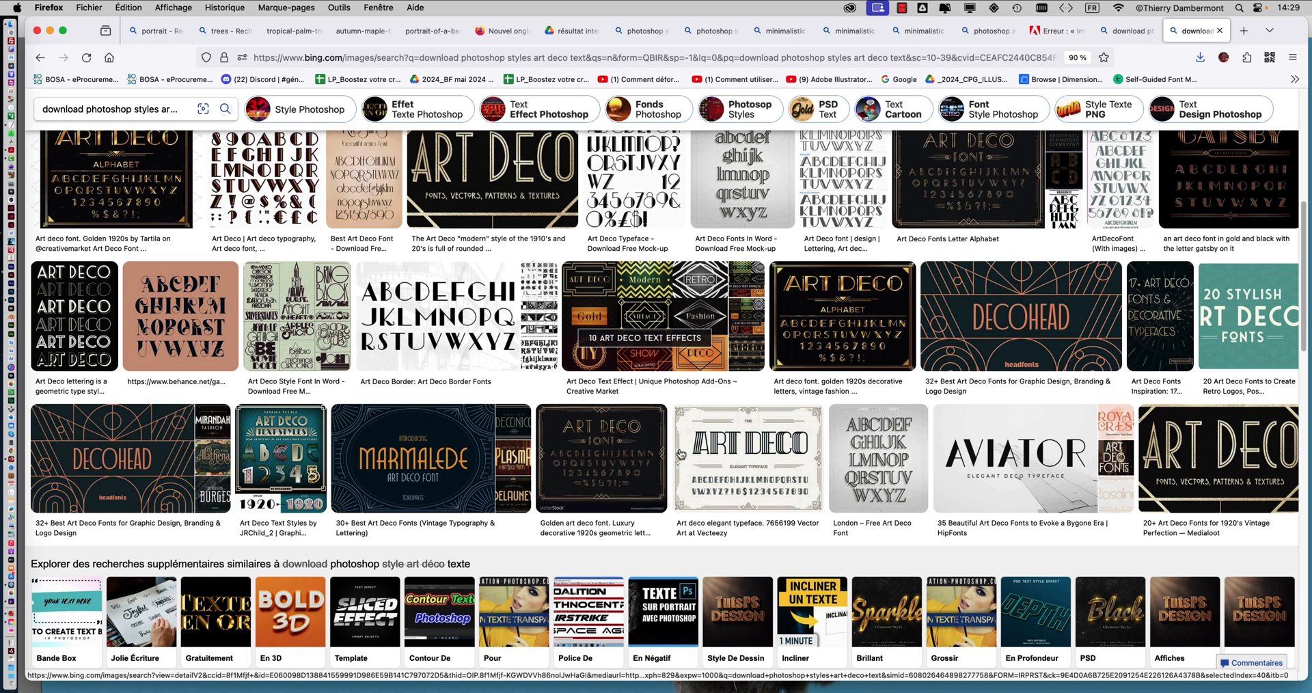
scroll(742, 441, down, 4)
scroll(743, 444, down, 5)
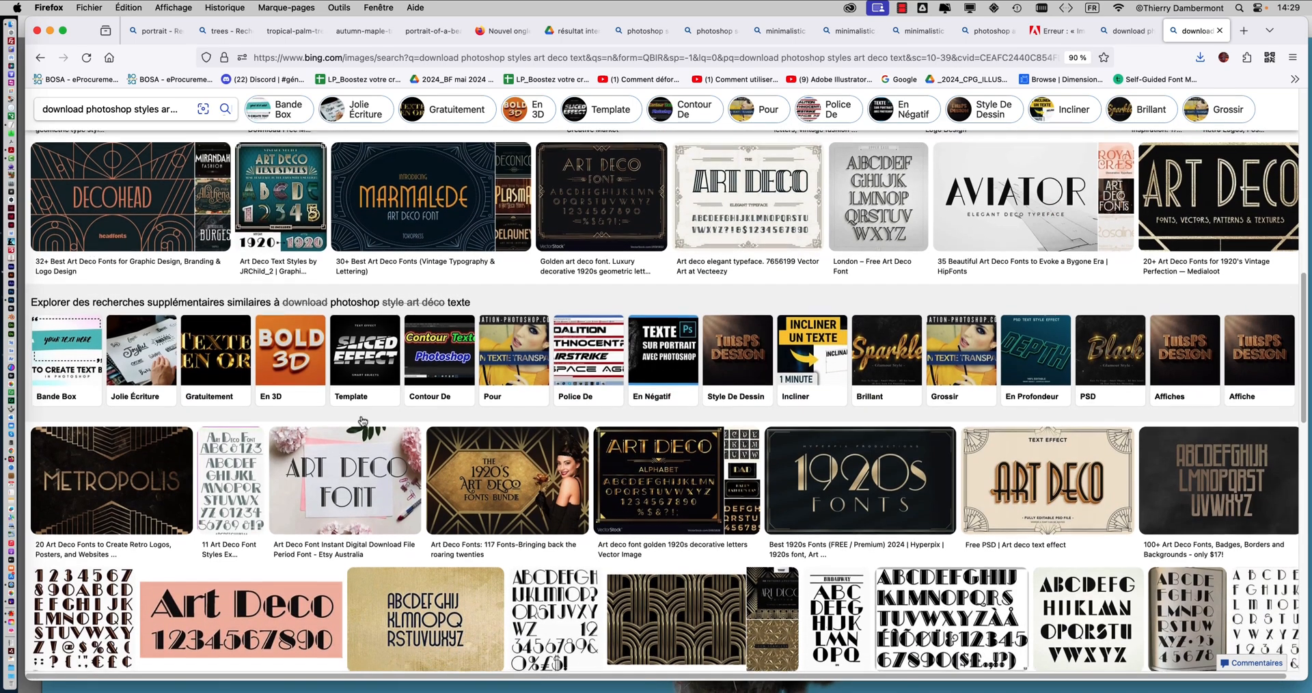
scroll(339, 464, down, 1)
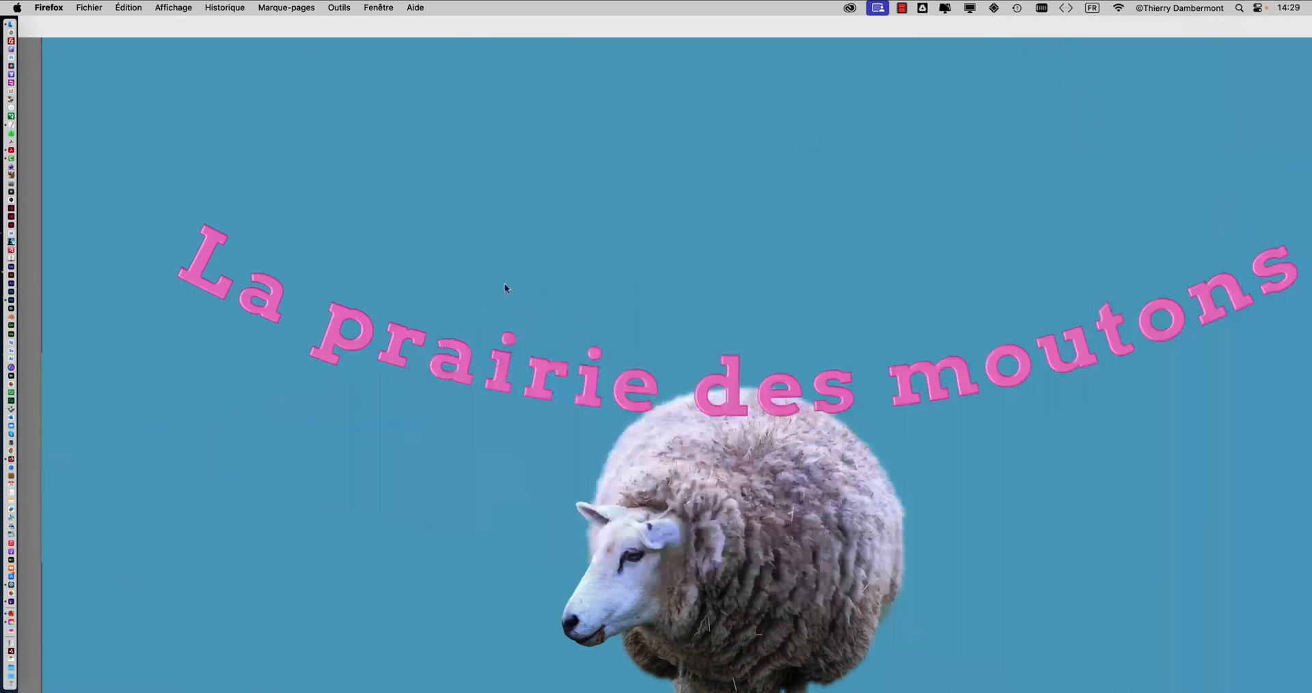
- Switch back to Photoshop and examine the Styles panel's commands, including "Importer les styles"
click(489, 229)
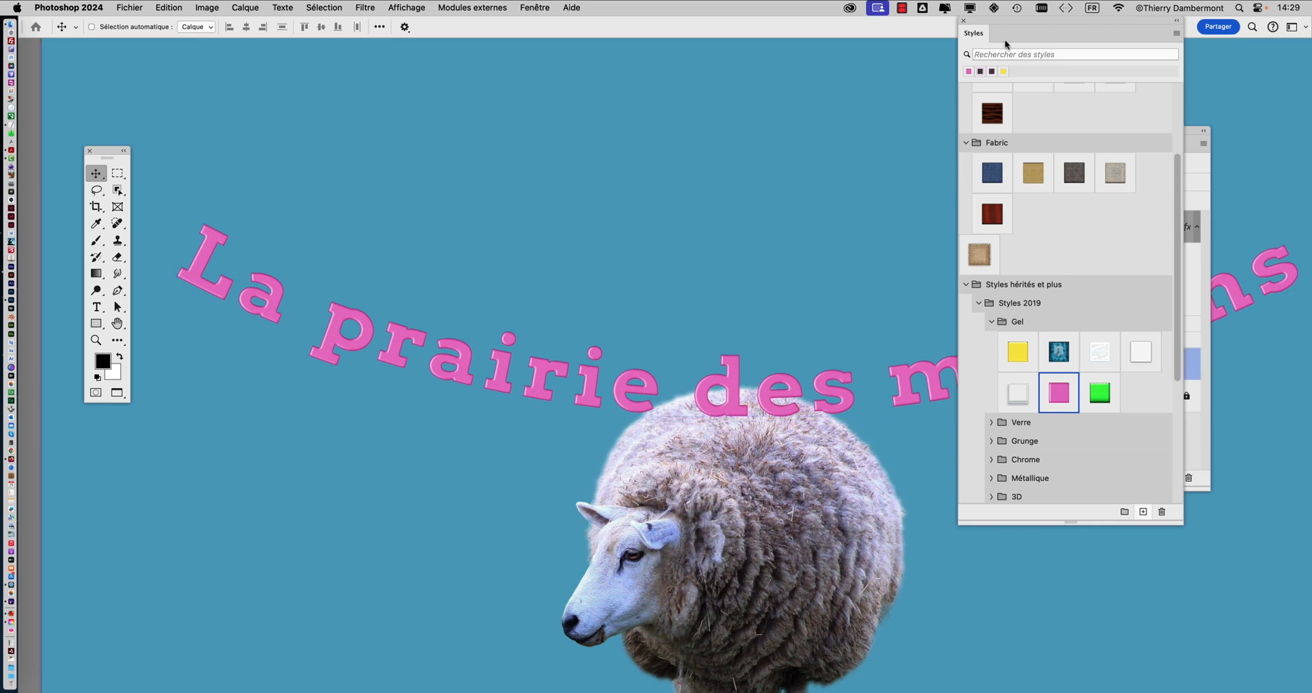
drag(987, 21, 761, 67)
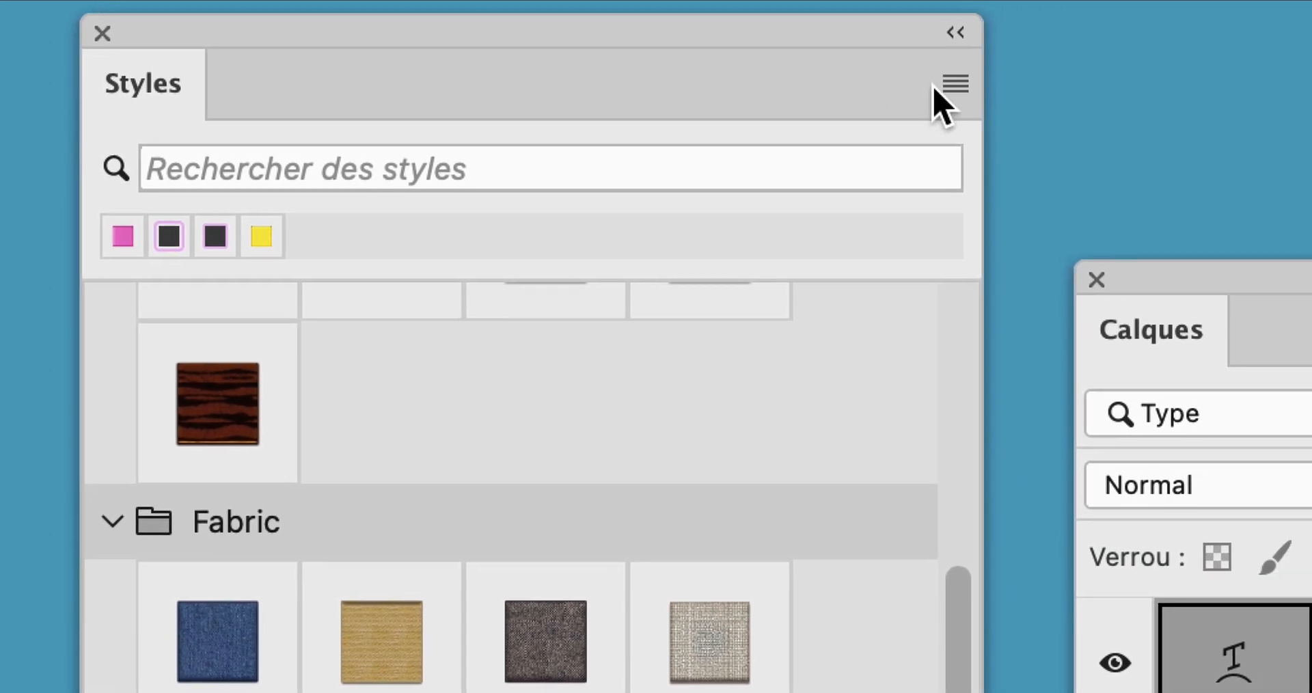
click(1185, 10)
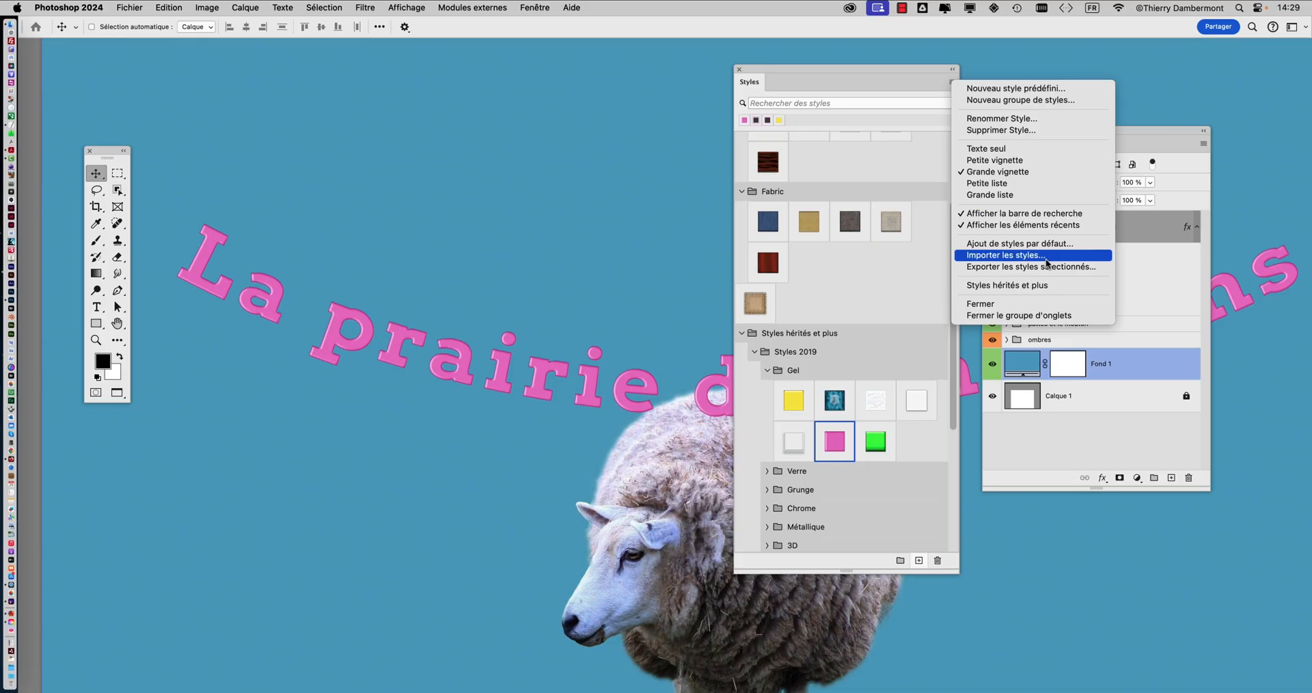
click(834, 71)
- Move the Styles panel away from the Layers panel so the layer list and its effects are uncovered
drag(827, 68, 1056, 53)
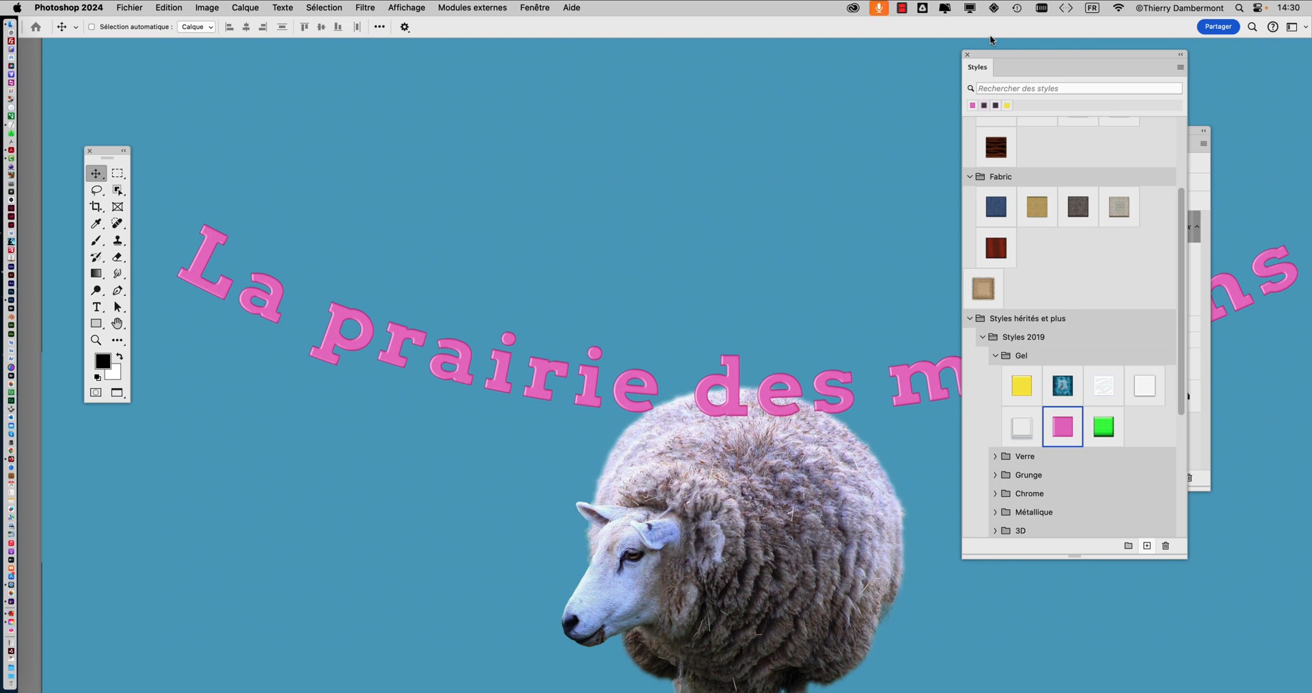
drag(993, 54, 199, 448)
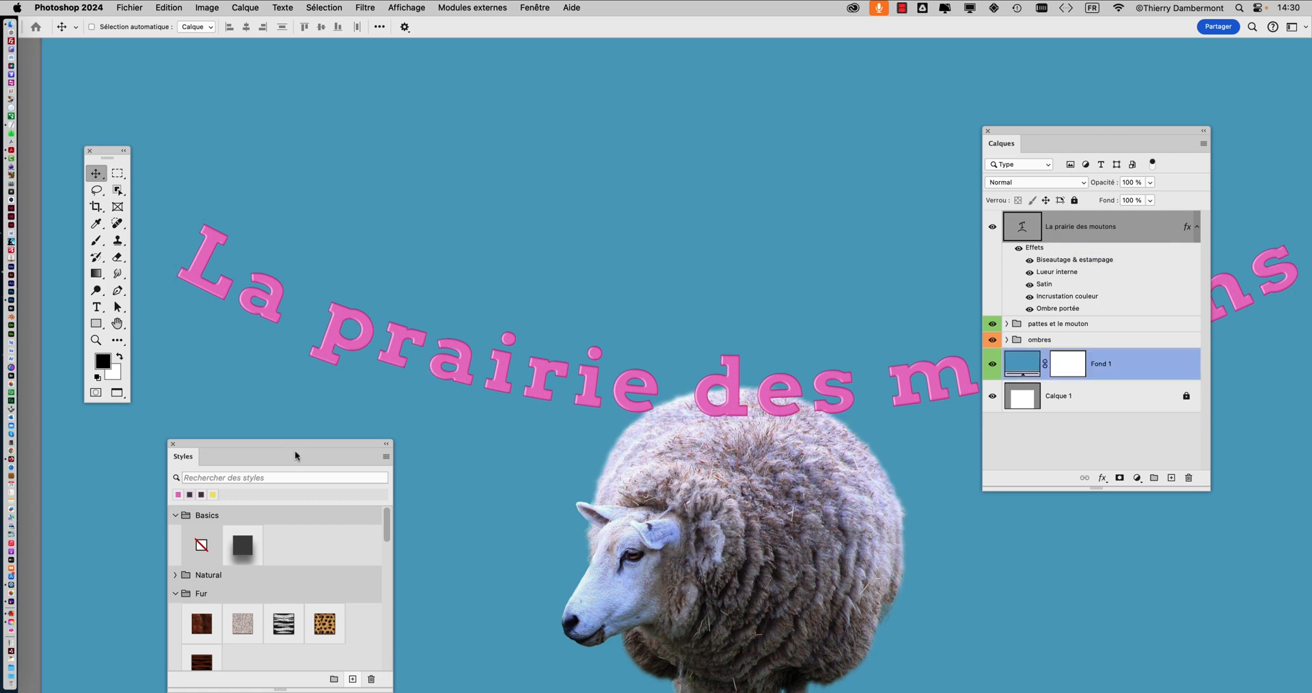
drag(302, 446, 320, 484)
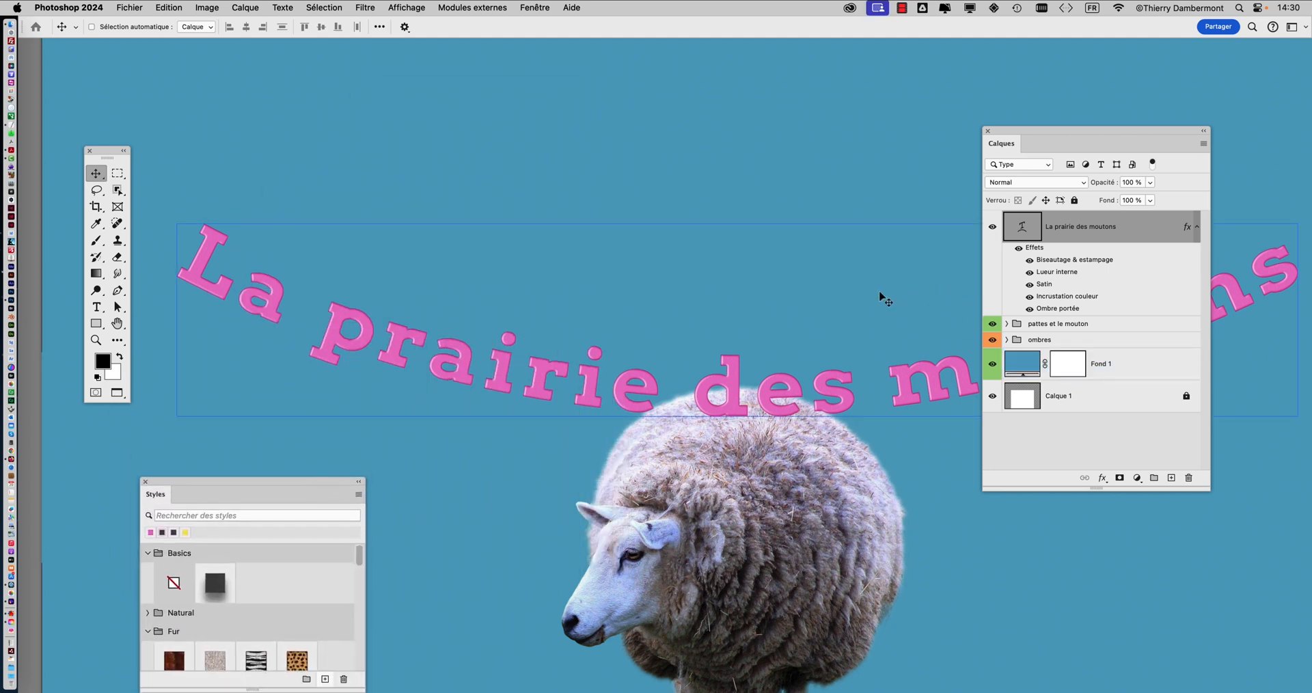
- Compare the "Style de calque" commands for the title layer with the effects list offered in the Layers panel
click(244, 7)
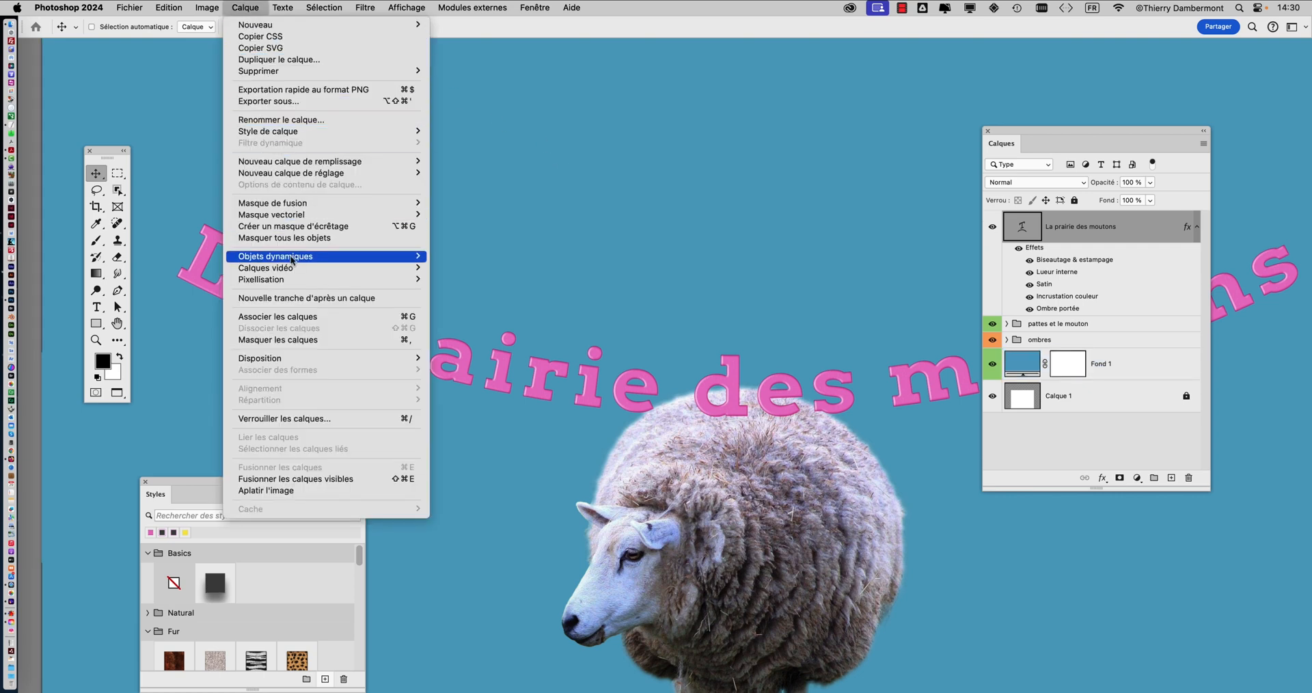
mouse_move(279, 132)
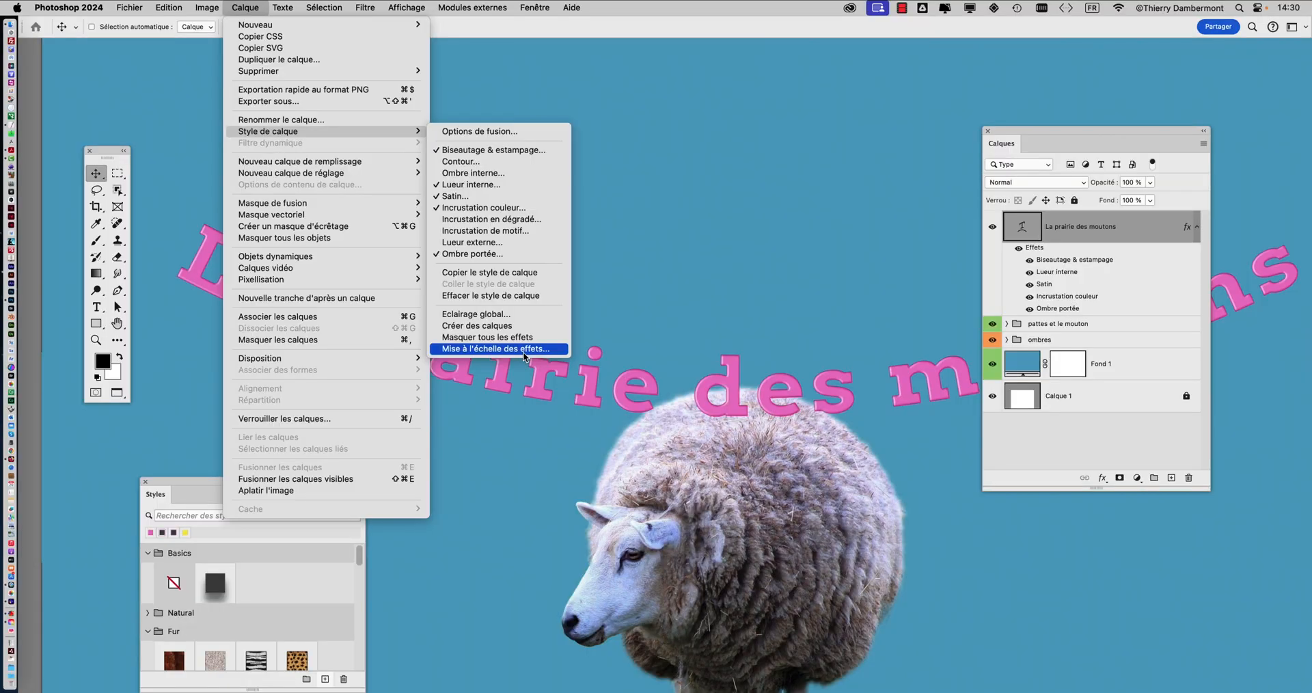
click(1081, 448)
click(1101, 478)
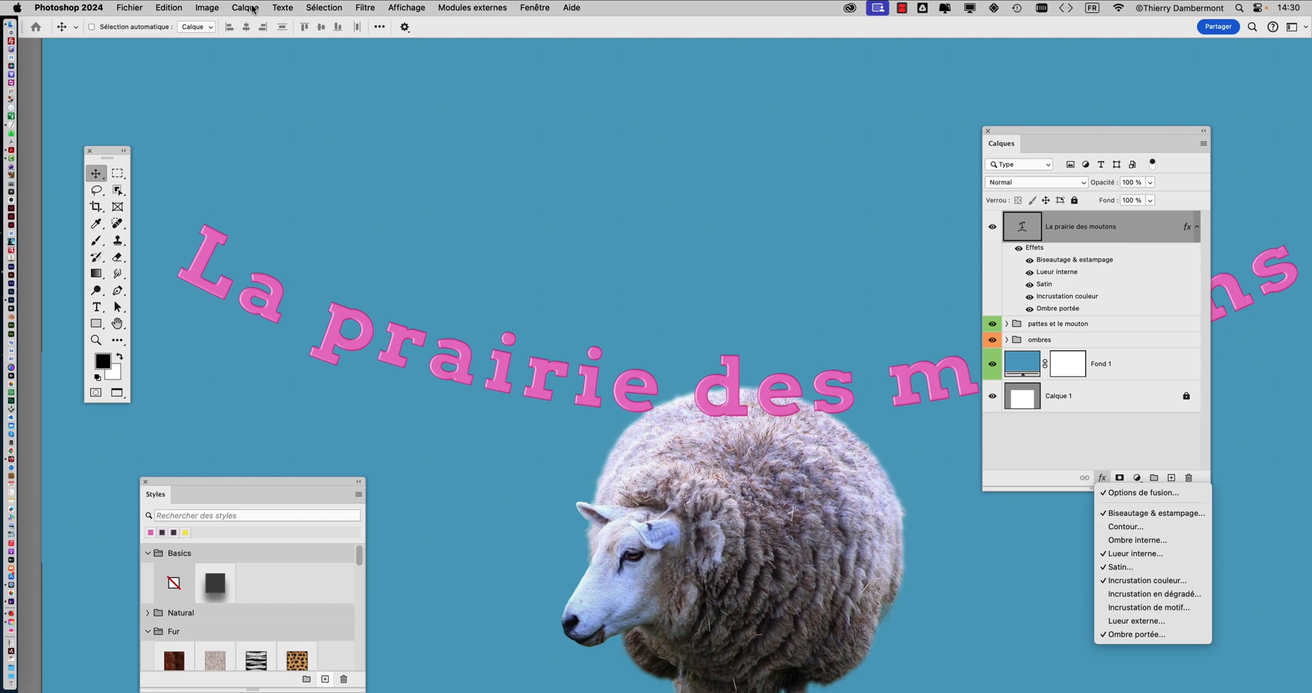
click(252, 9)
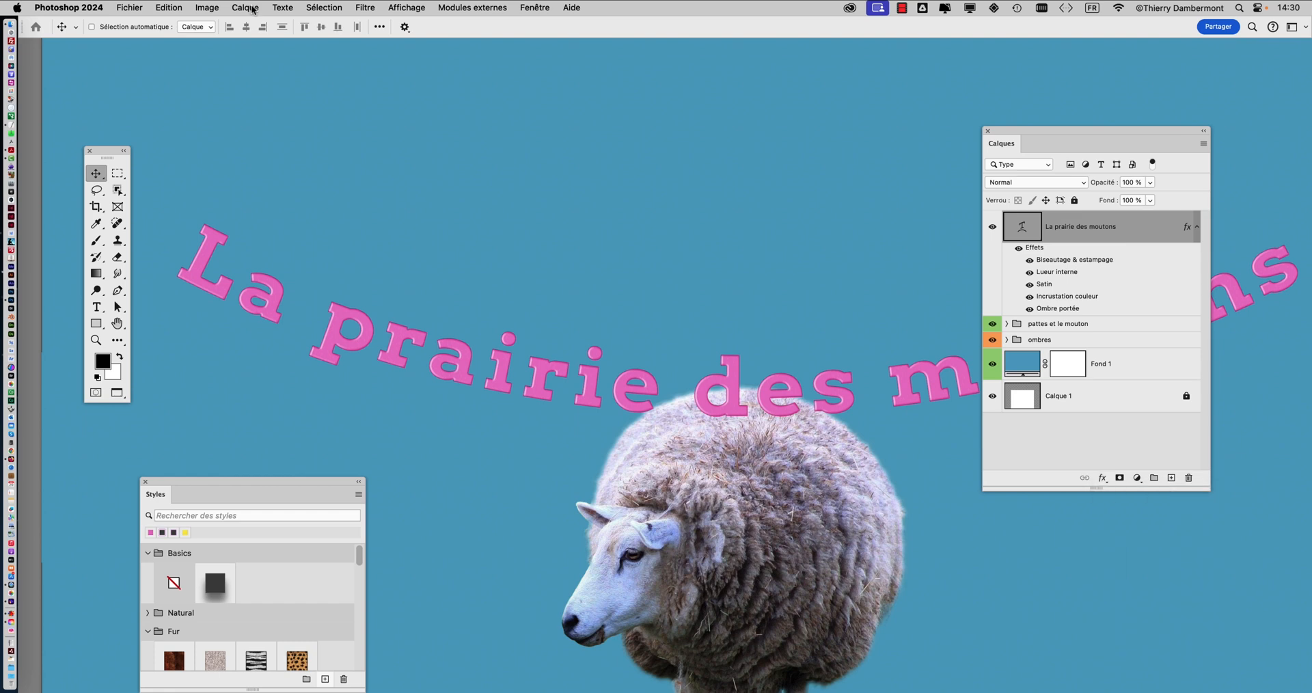
- Scale the title's layer effects to 144 % with "Mise à l'échelle des effets"
click(247, 8)
mouse_move(287, 131)
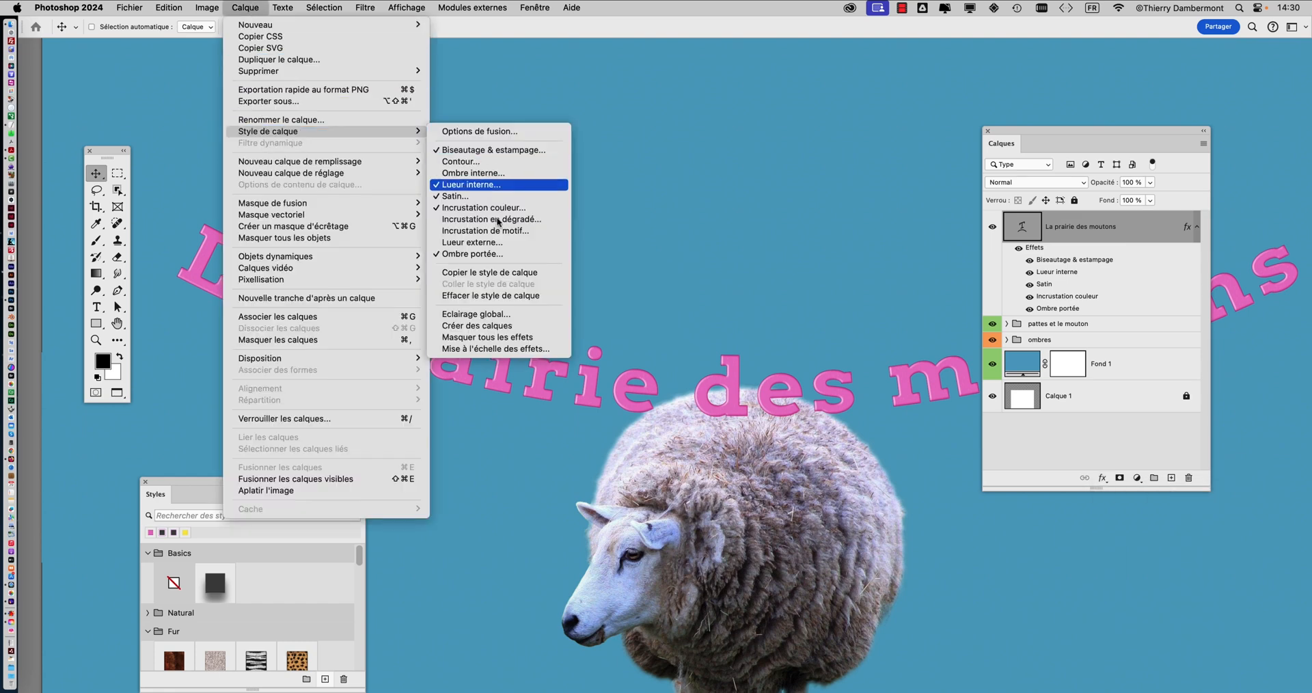
click(499, 348)
drag(646, 310, 600, 196)
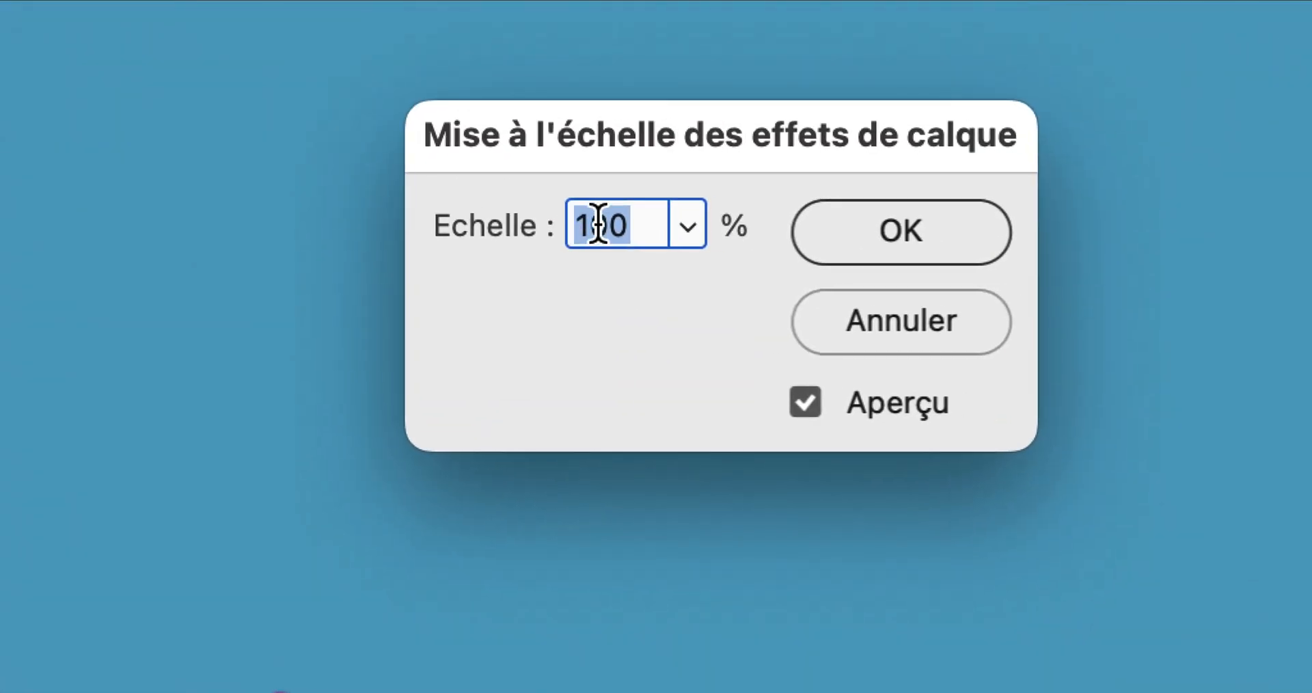
click(688, 226)
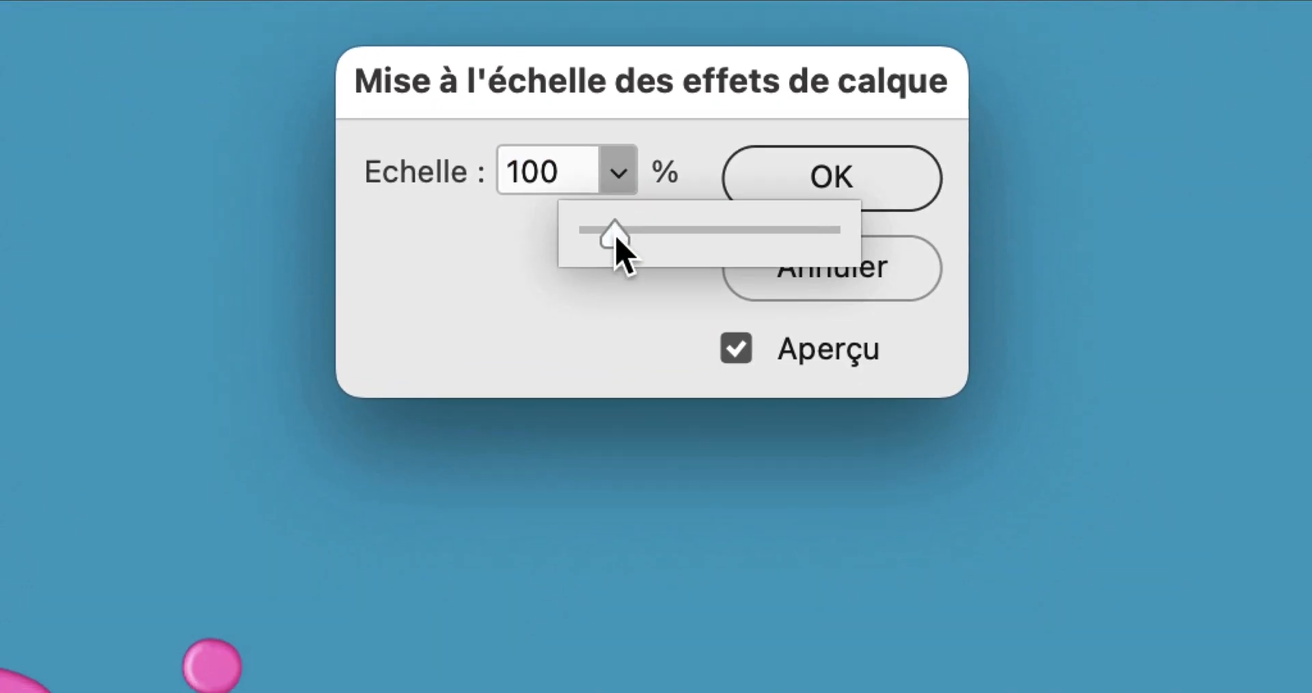
drag(609, 282, 626, 283)
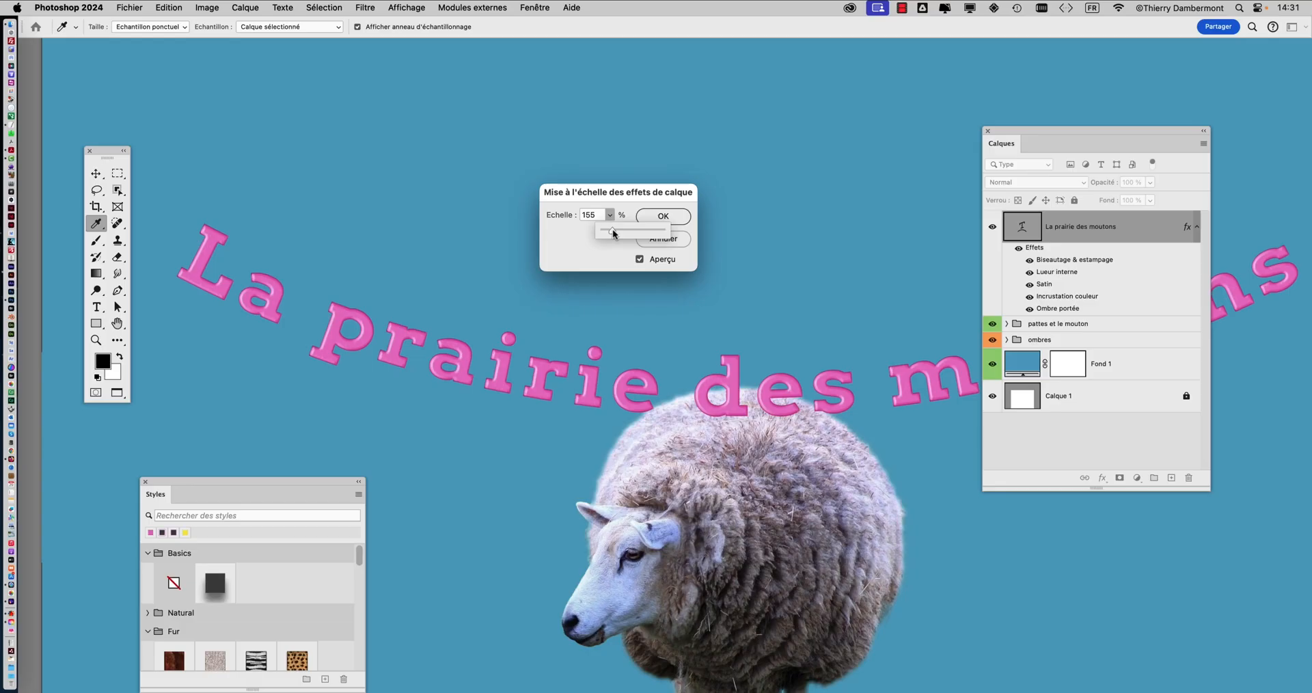
mouse_move(613, 233)
mouse_down()
mouse_move(624, 232)
mouse_move(601, 232)
mouse_move(641, 234)
mouse_move(603, 233)
mouse_move(612, 237)
mouse_up()
scroll(524, 373, up, 5)
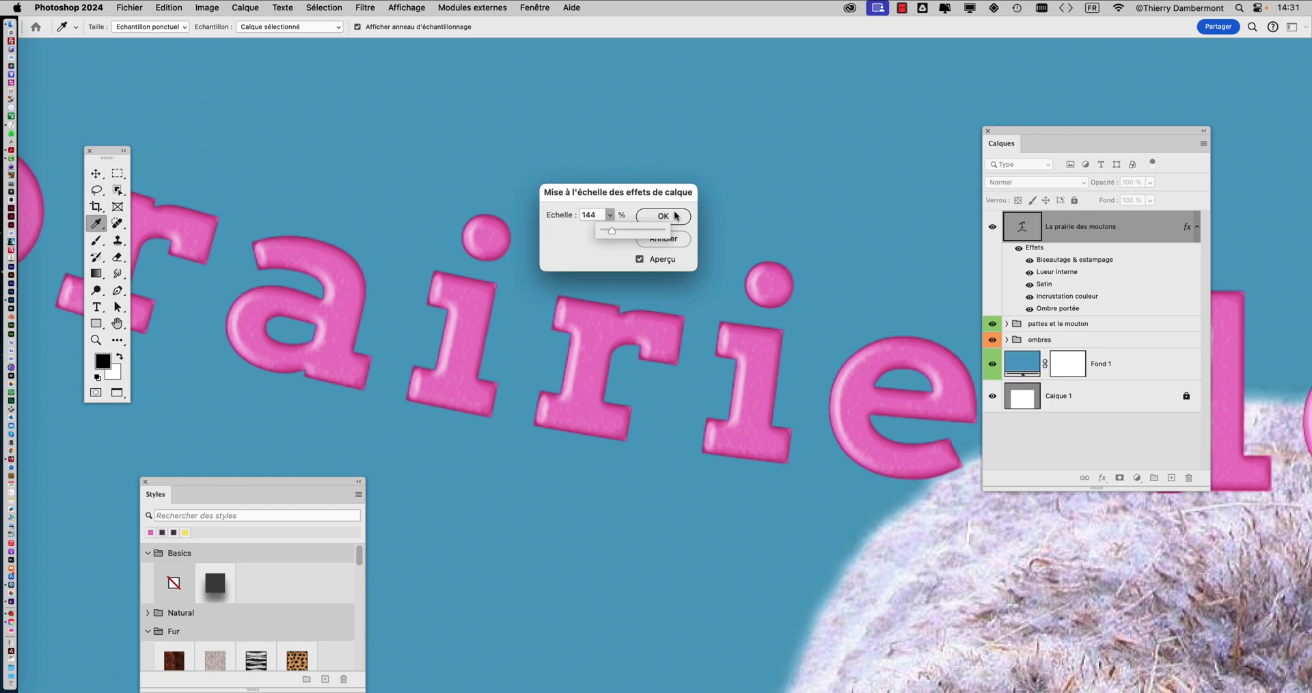
click(663, 216)
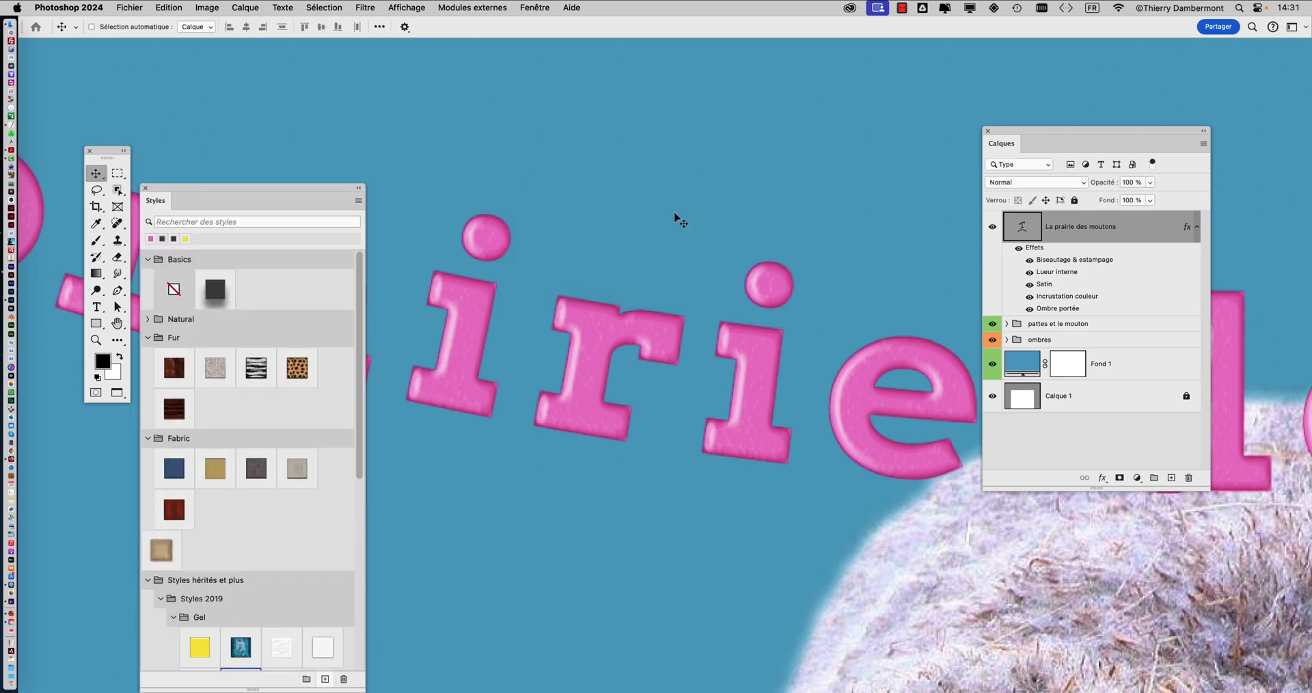
- Close the Styles panel and check the scaled effects on the title against the whole image
click(147, 189)
scroll(714, 353, down, 5)
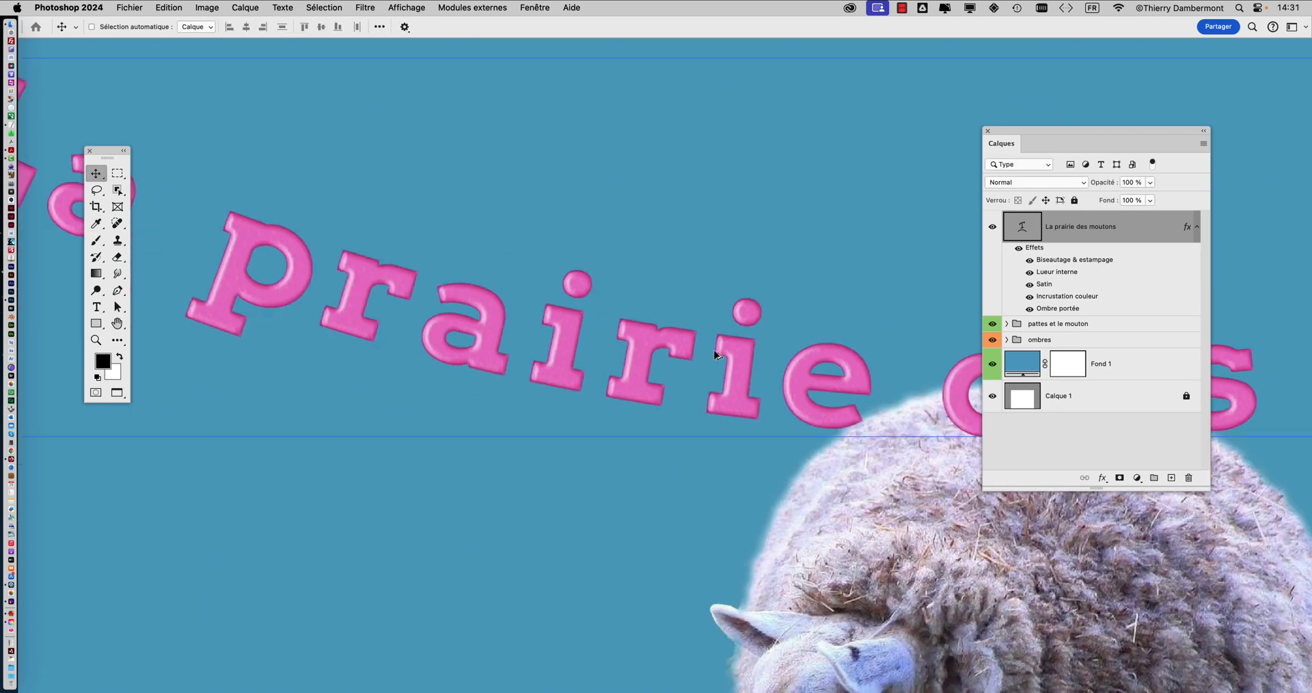
scroll(714, 352, down, 5)
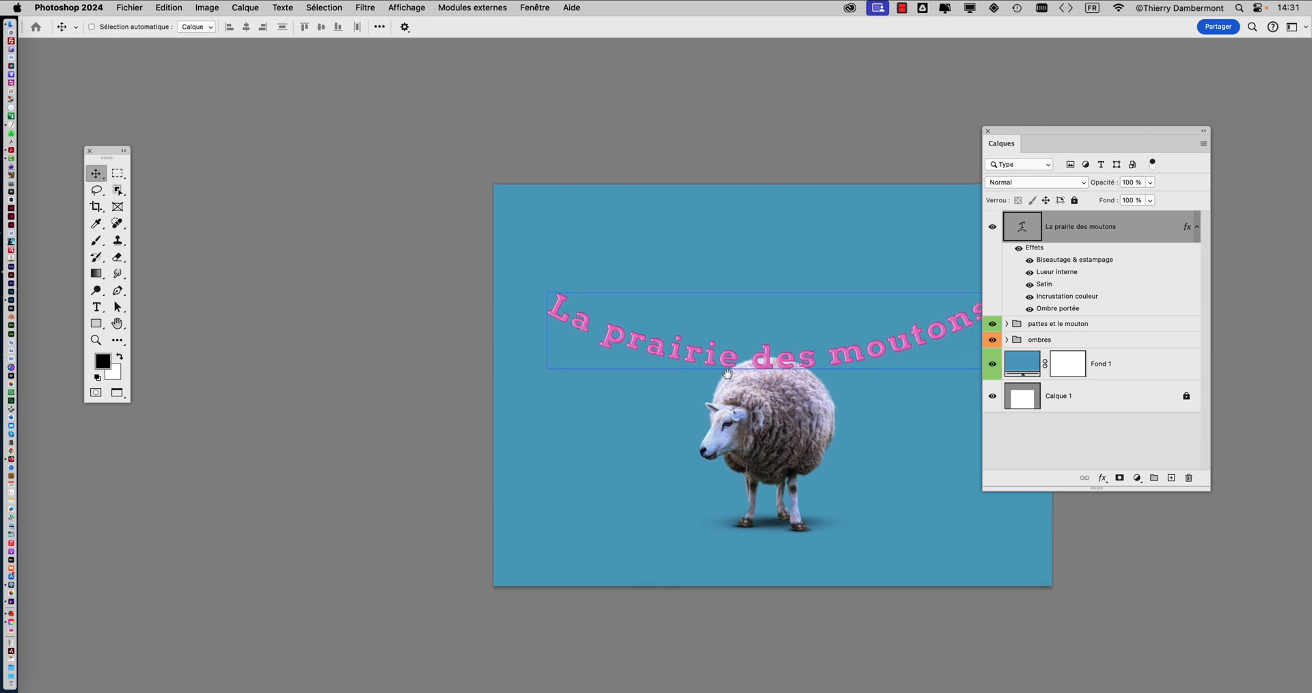
drag(784, 352, 631, 319)
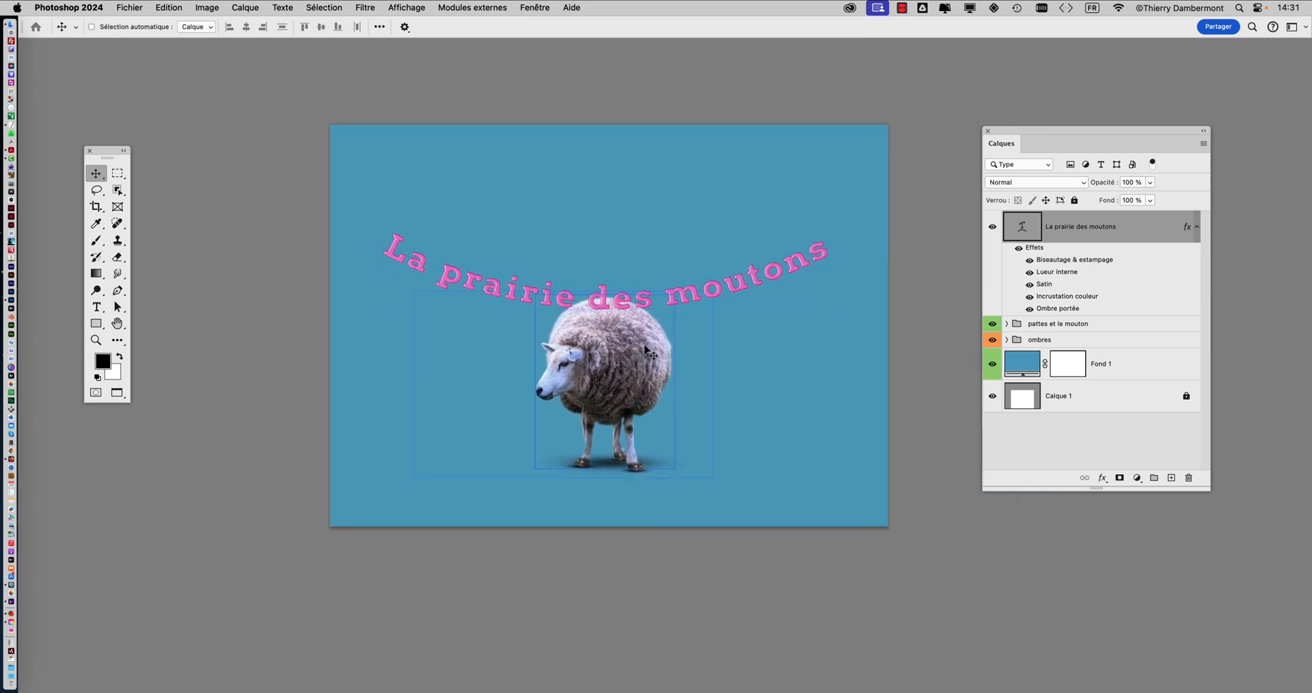
scroll(715, 302, up, 3)
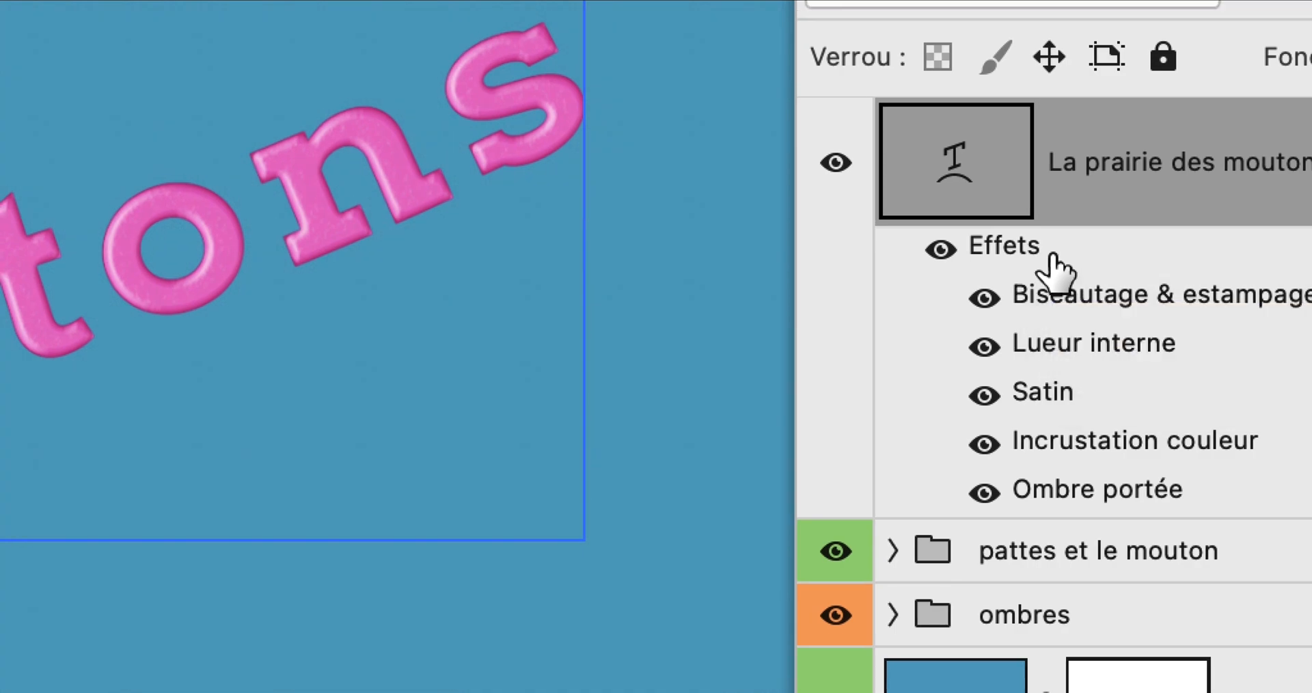
- Add the Lueur externe effect to the title's layer style and enlarge its Taille to 38 px
double_click(1048, 254)
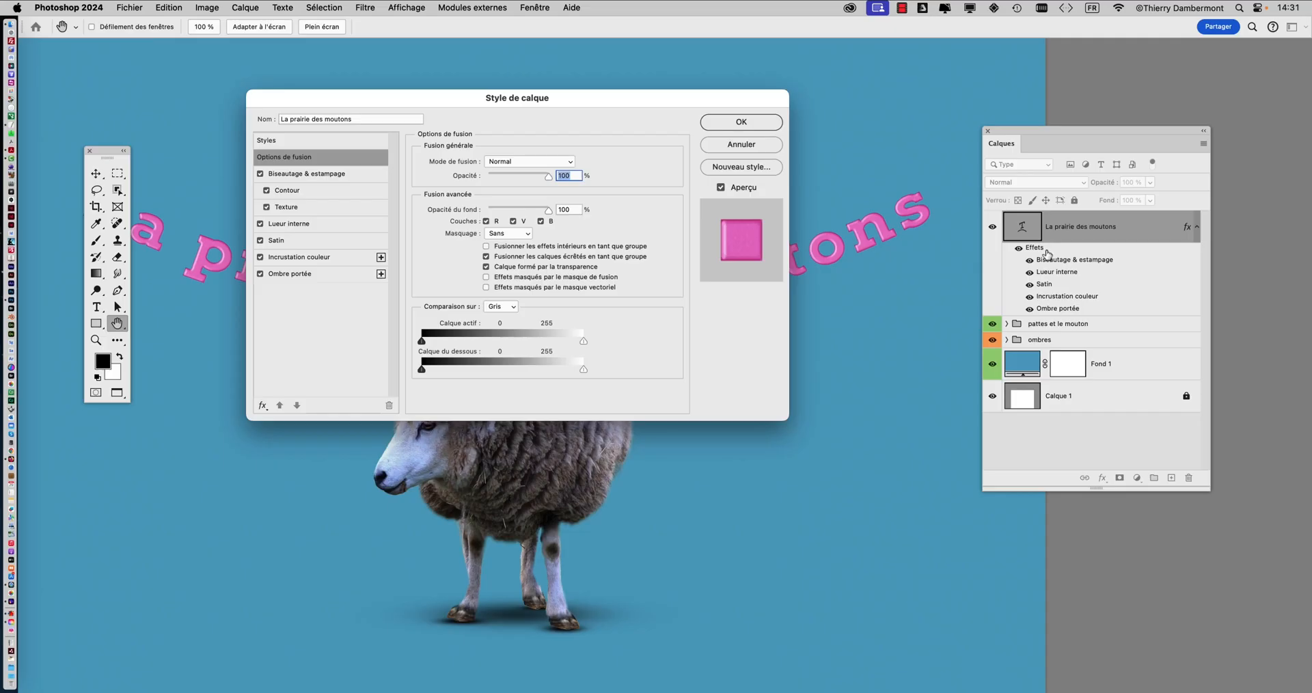
drag(347, 102, 1042, 73)
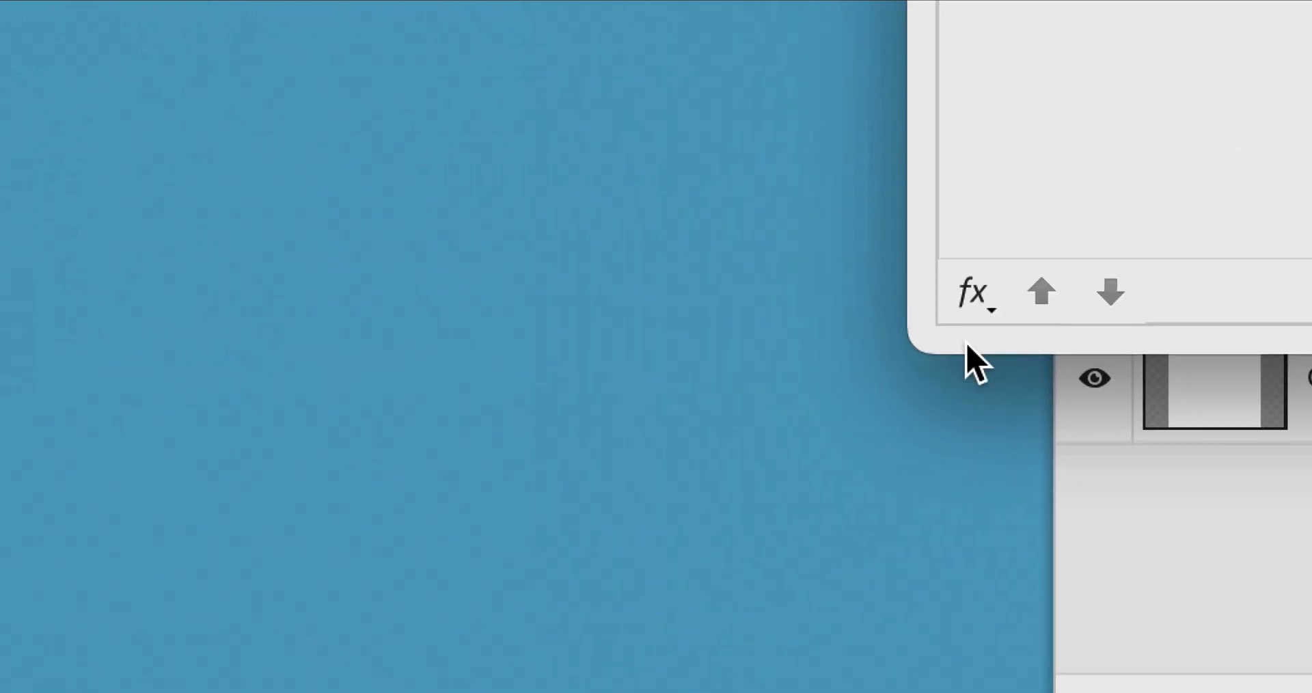
click(733, 517)
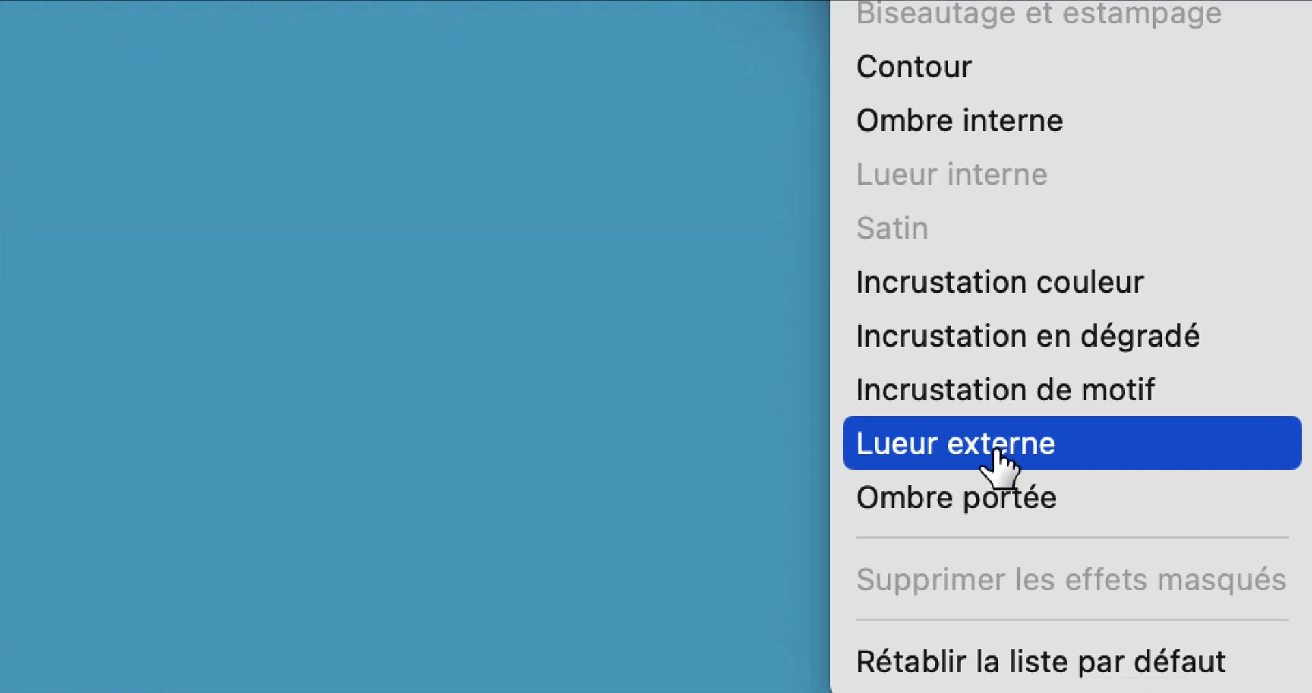
click(999, 452)
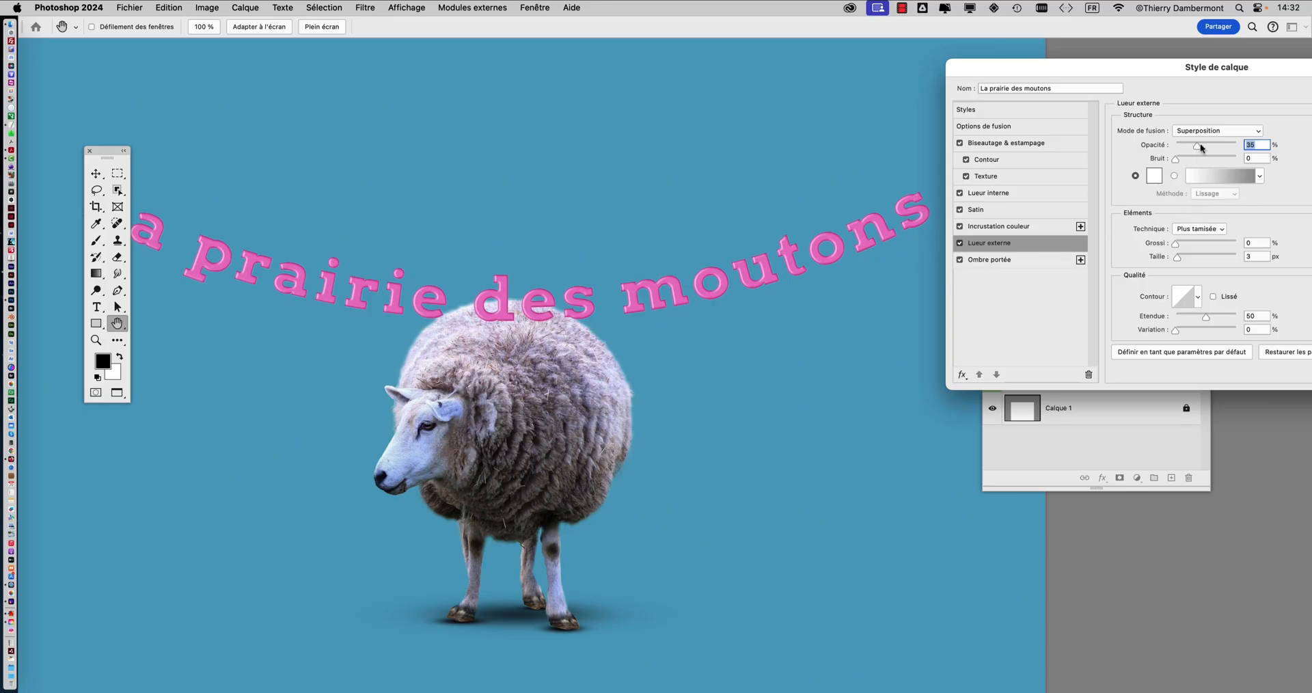
drag(1177, 256, 1186, 254)
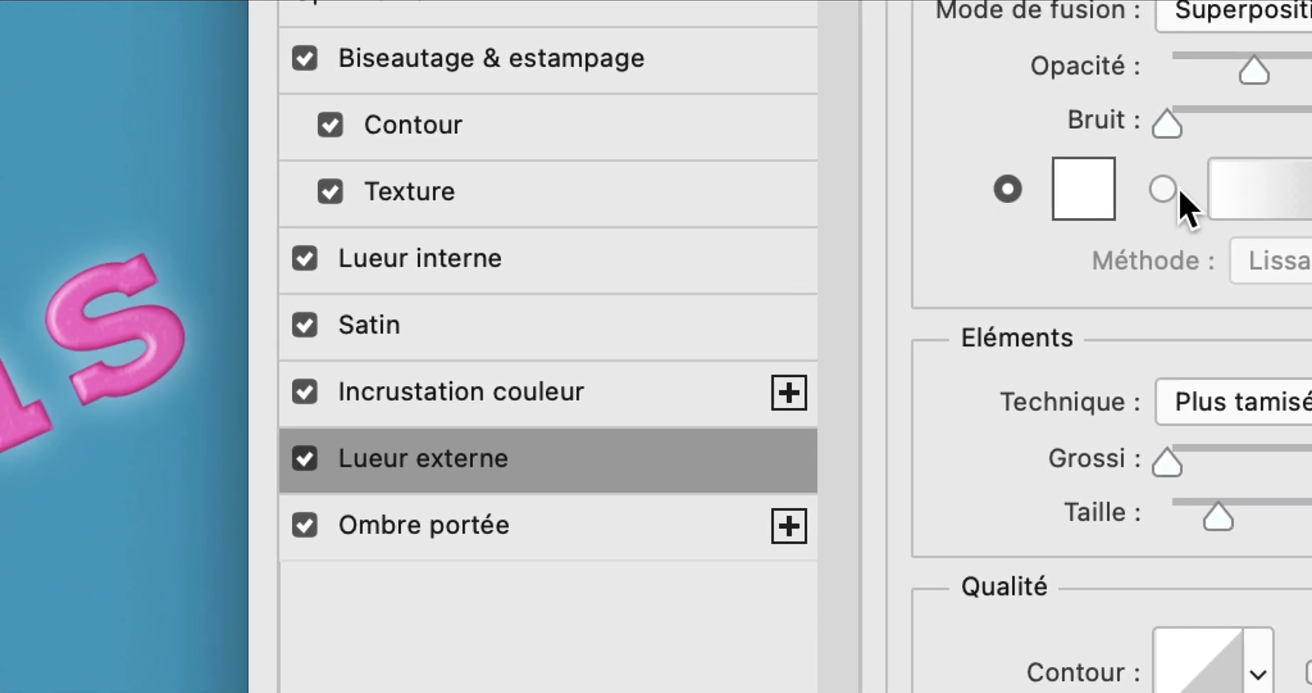
- Switch the outer glow to a gradient and try presets from Blues and Purples, ending with the pink-orange-to-navy one
click(1170, 190)
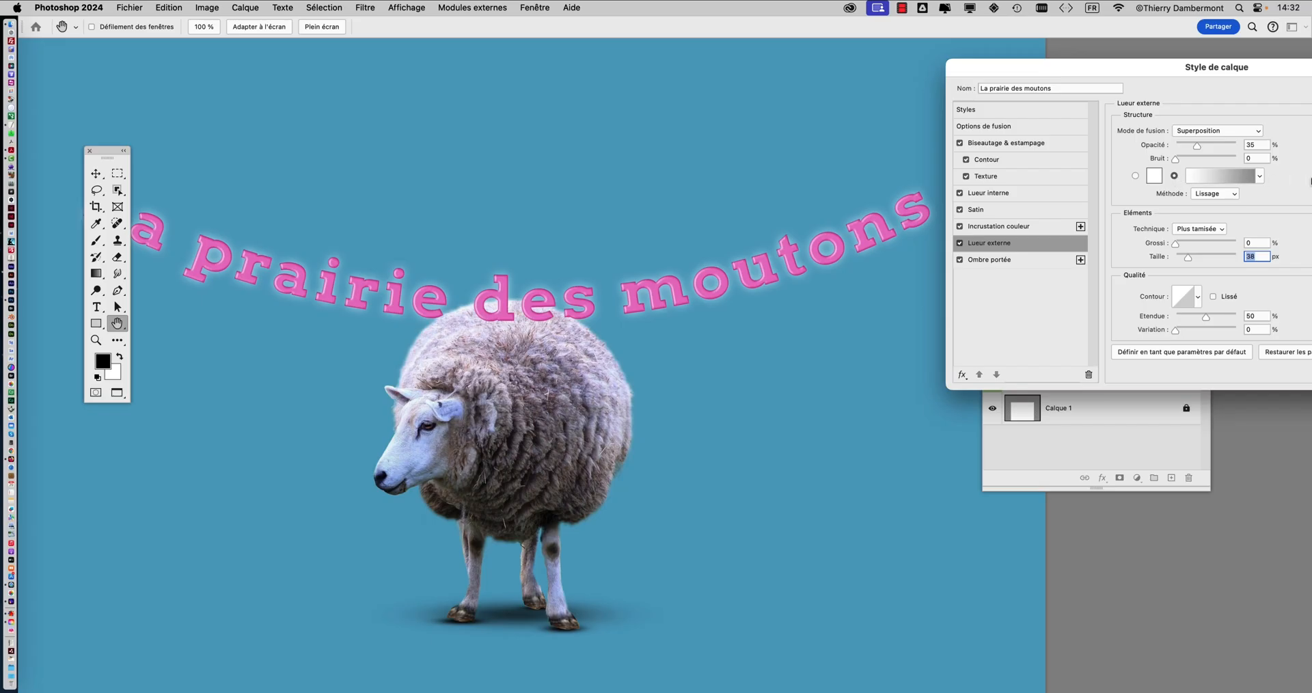
click(1261, 177)
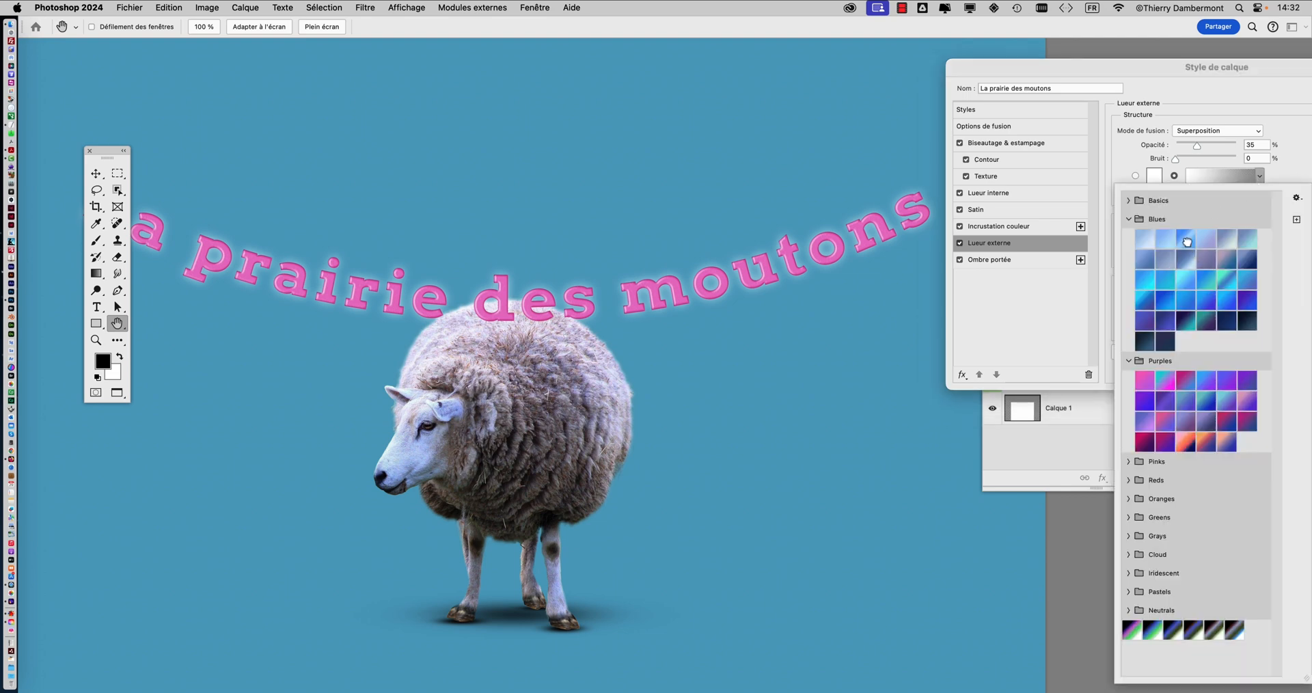
click(1186, 240)
click(1178, 383)
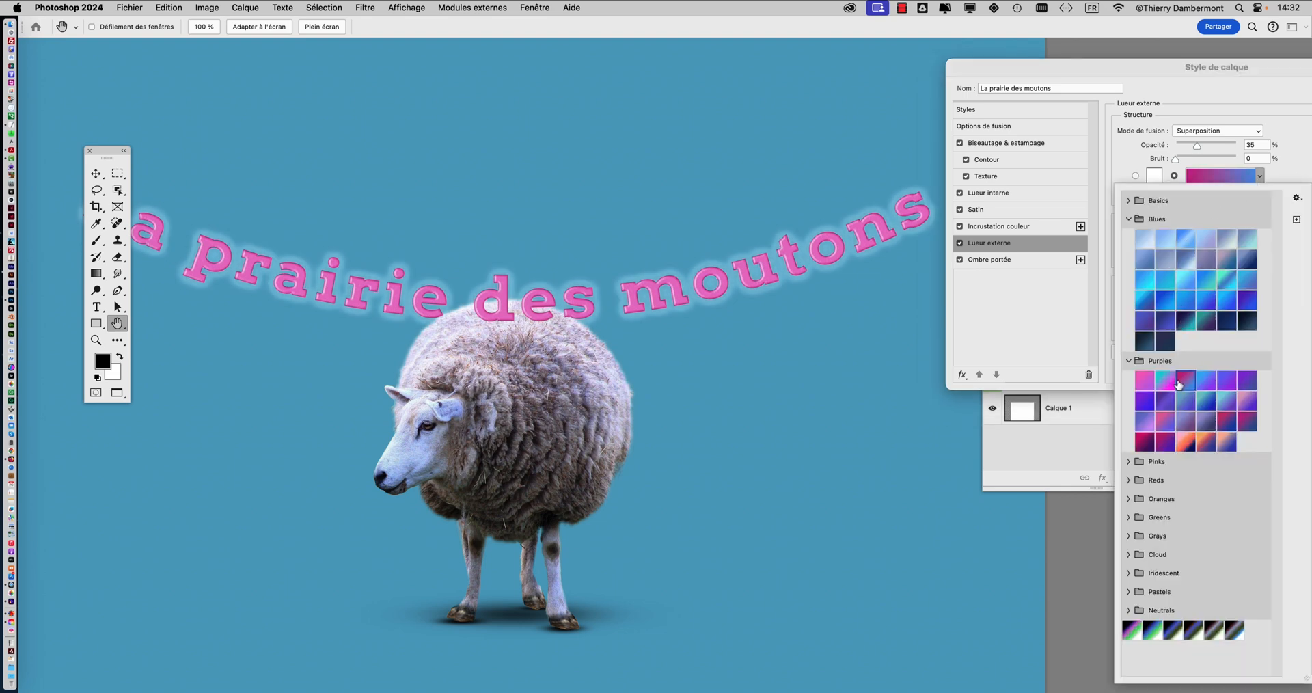
click(1167, 444)
click(1184, 443)
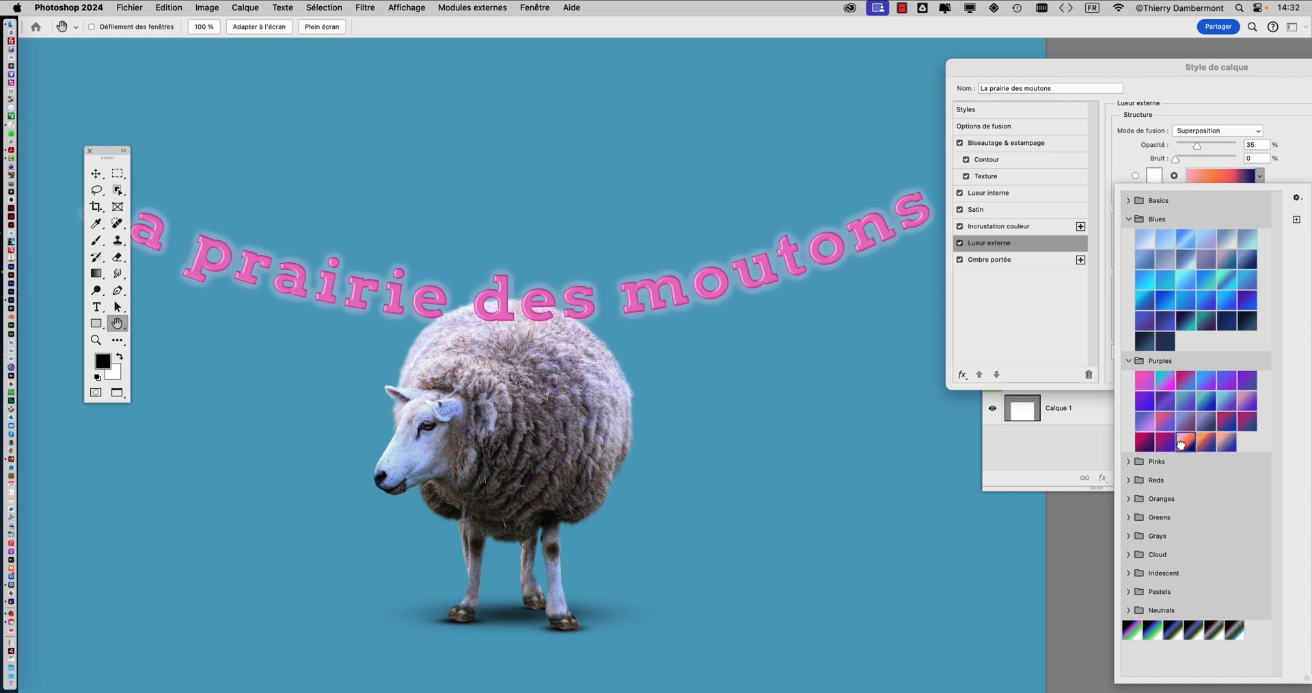
- Set the outer glow's blend mode to Normal and its opacity to 69 %
click(1200, 140)
drag(1203, 144, 1230, 143)
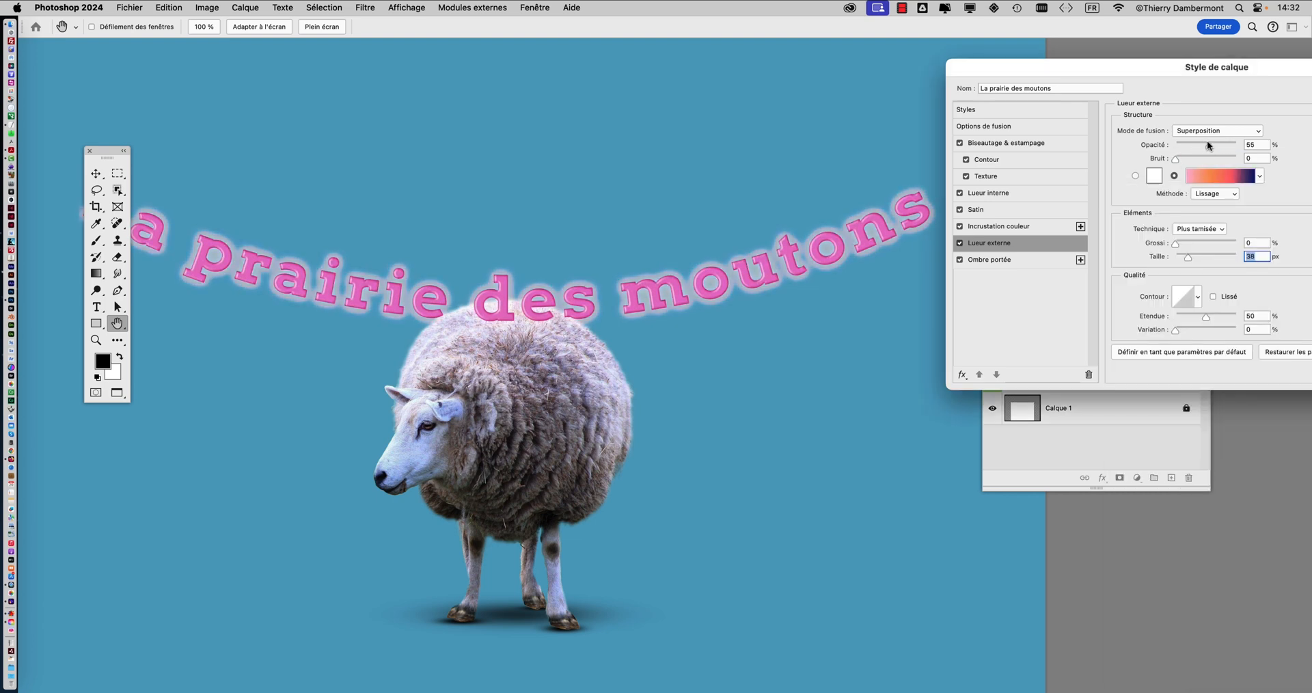
click(1209, 131)
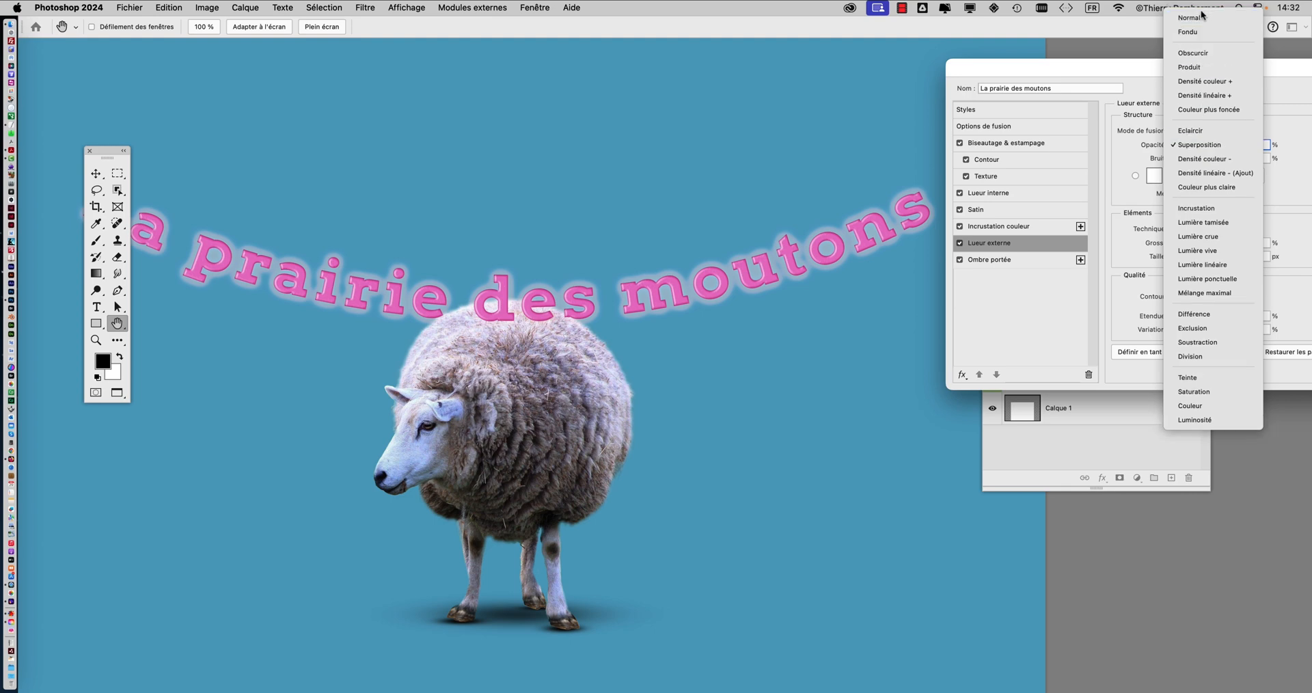
click(1201, 17)
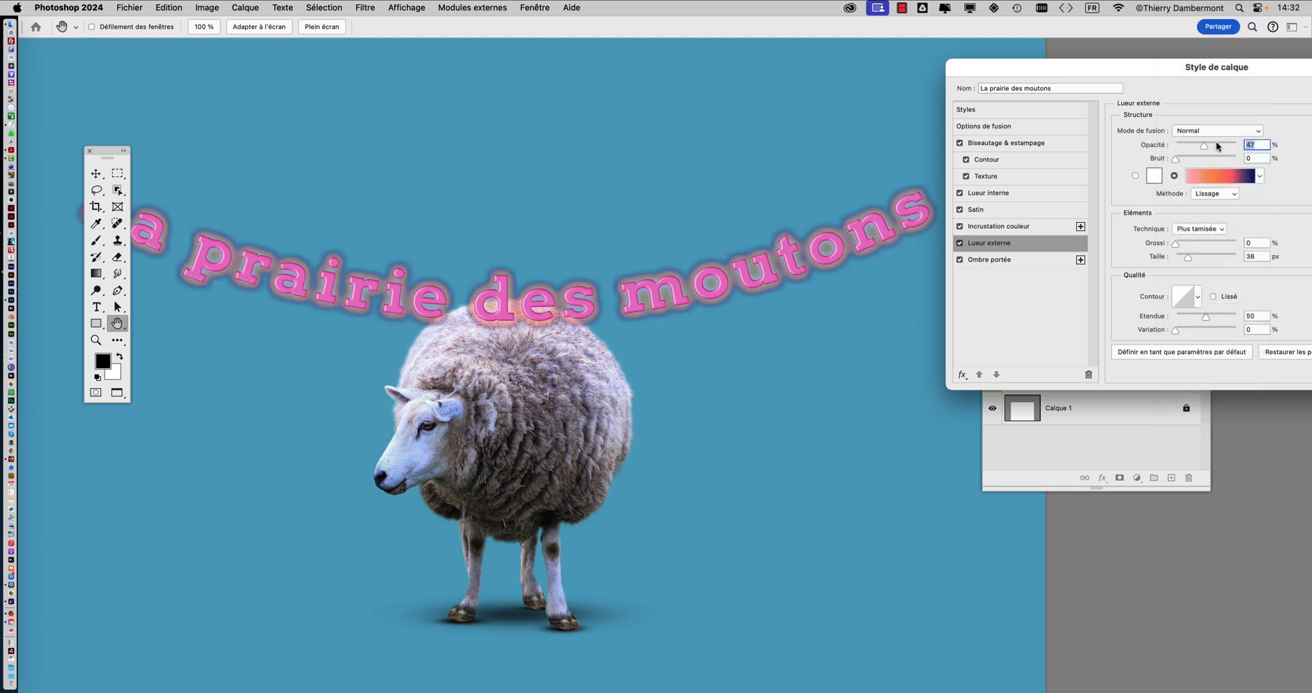
drag(1216, 143, 1216, 141)
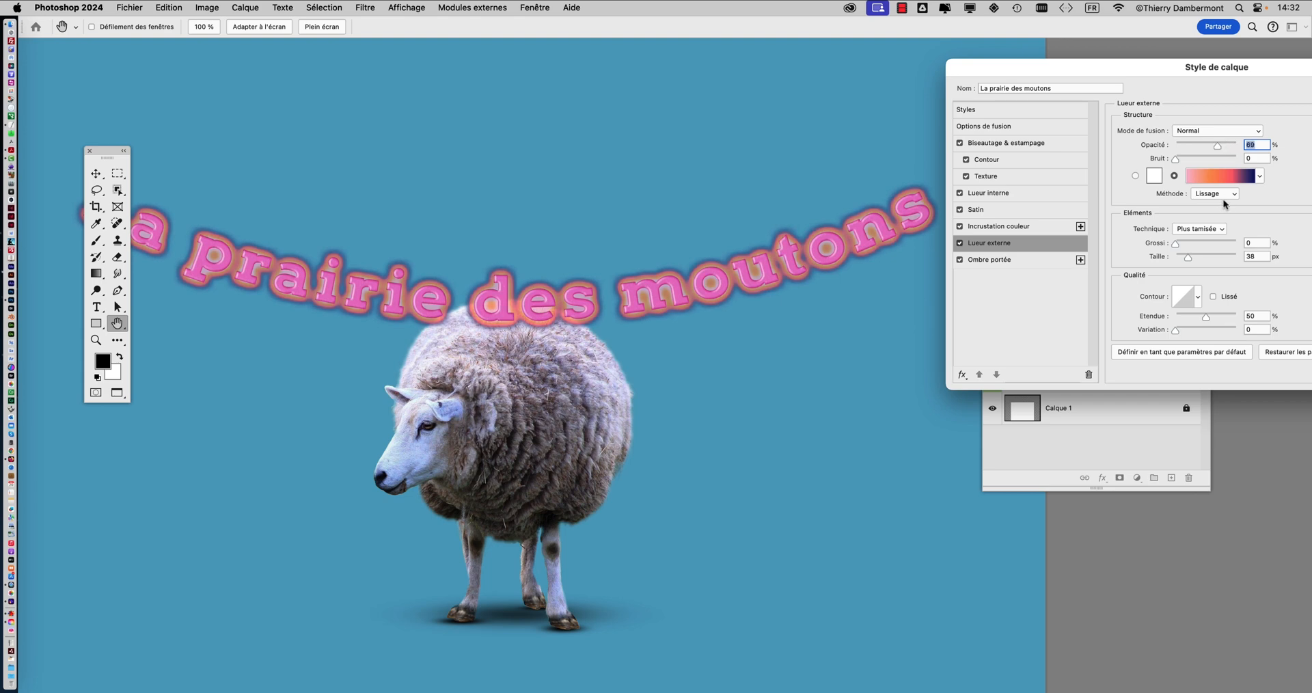
- Browse the Greens, Cloud, Grays, Iridescent and Pastels gradients and apply the second Pastels preset to the outer glow
click(1258, 177)
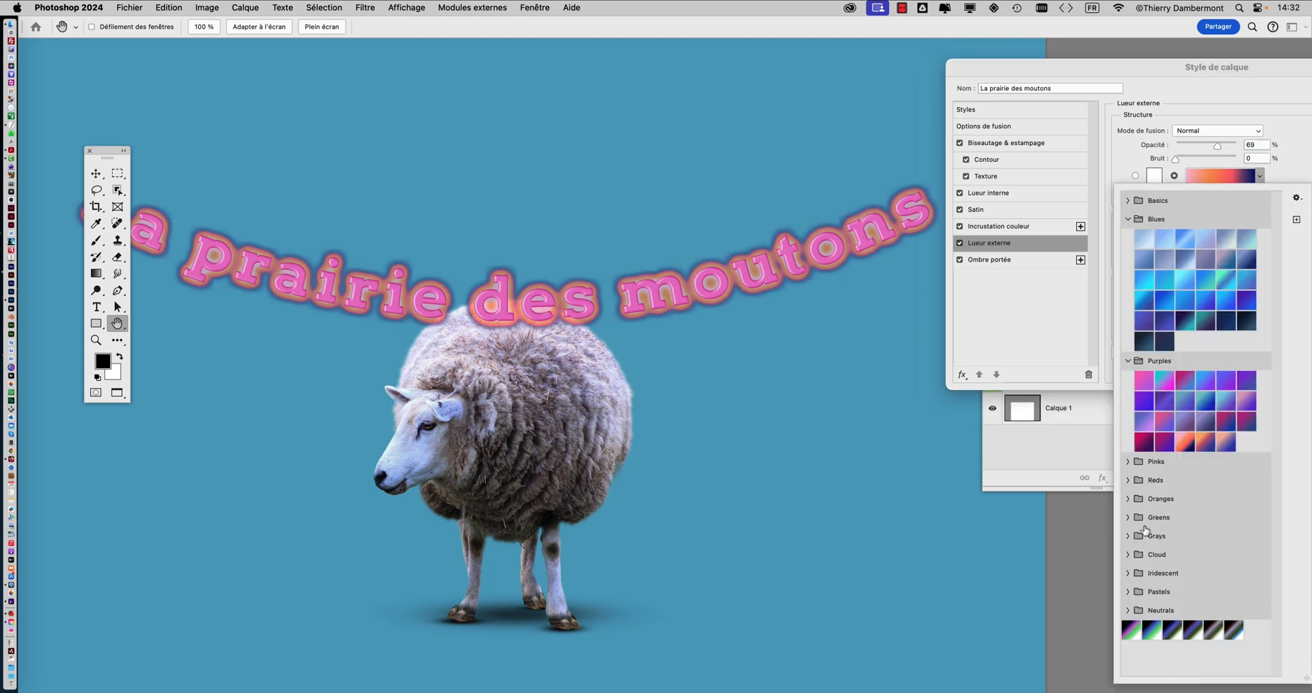
click(1128, 517)
scroll(1170, 580, down, 2)
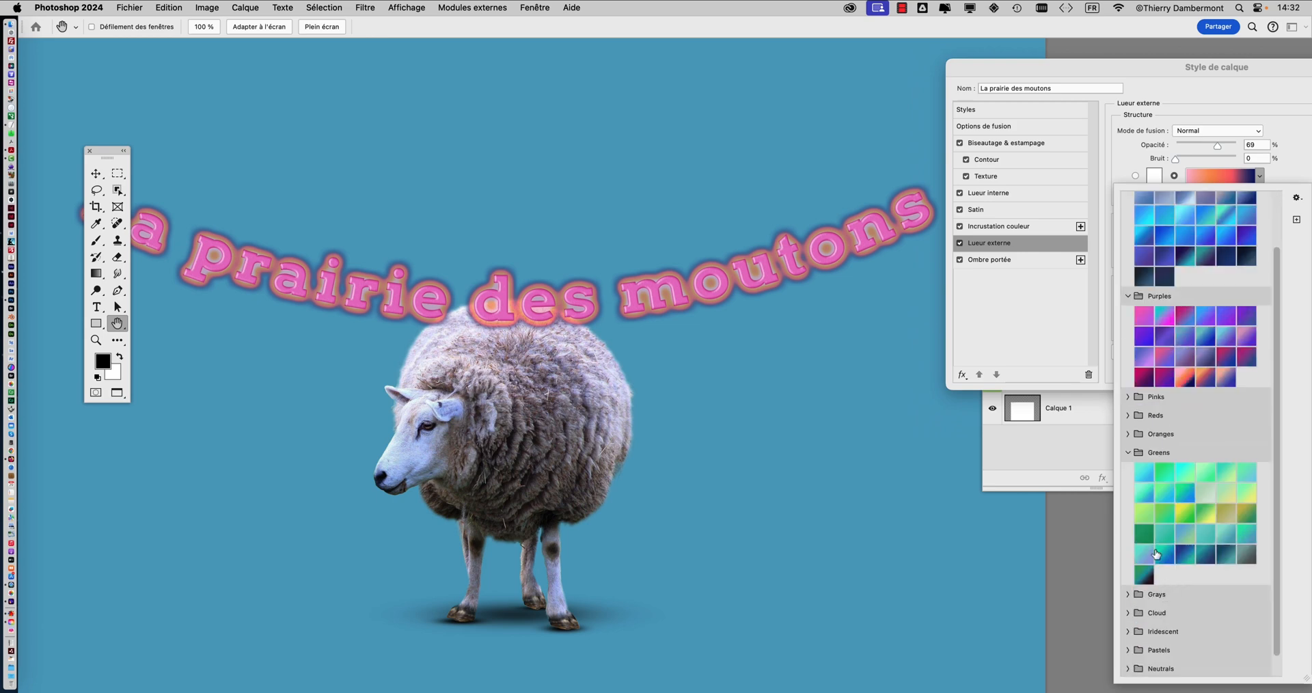
click(1131, 613)
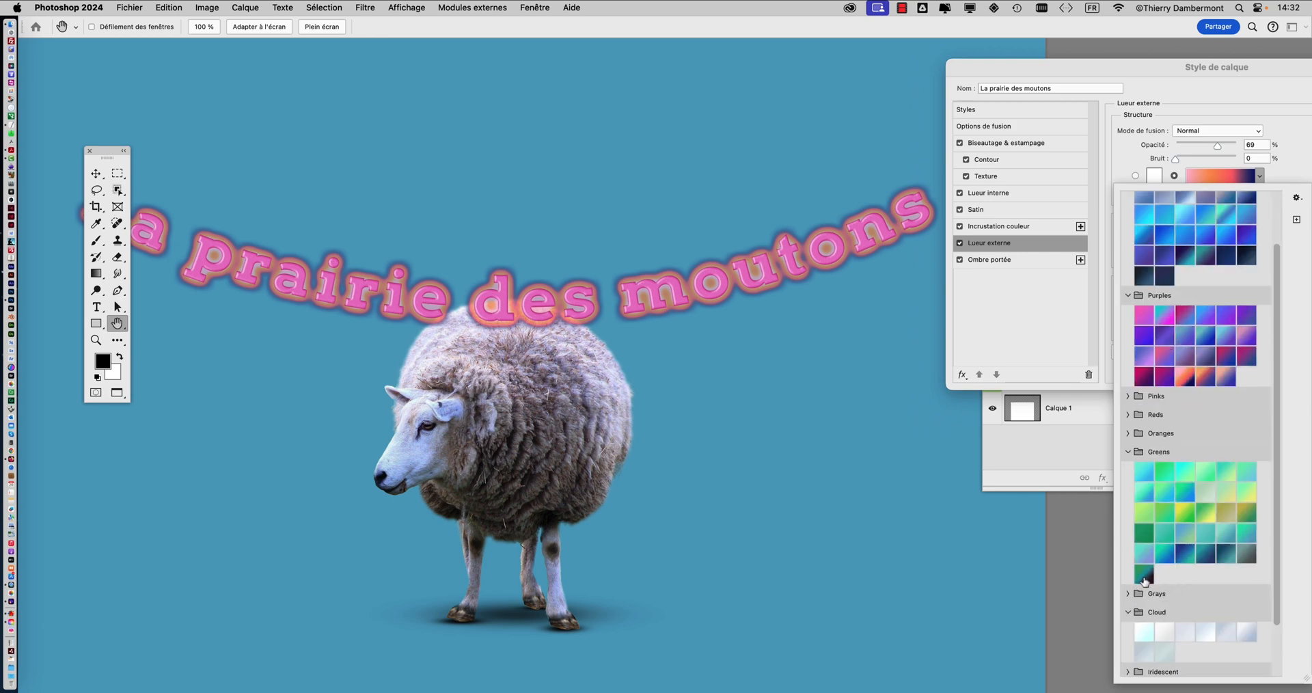
scroll(1145, 580, down, 1)
click(1127, 582)
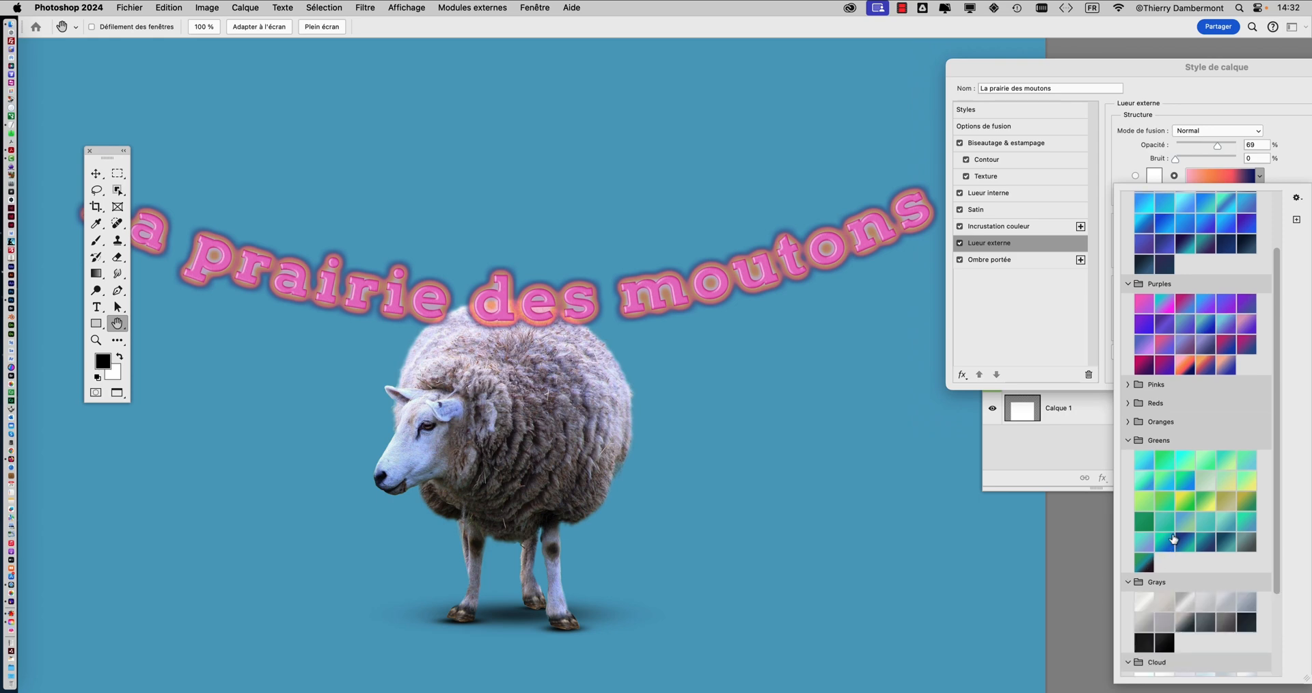
scroll(1161, 532, down, 3)
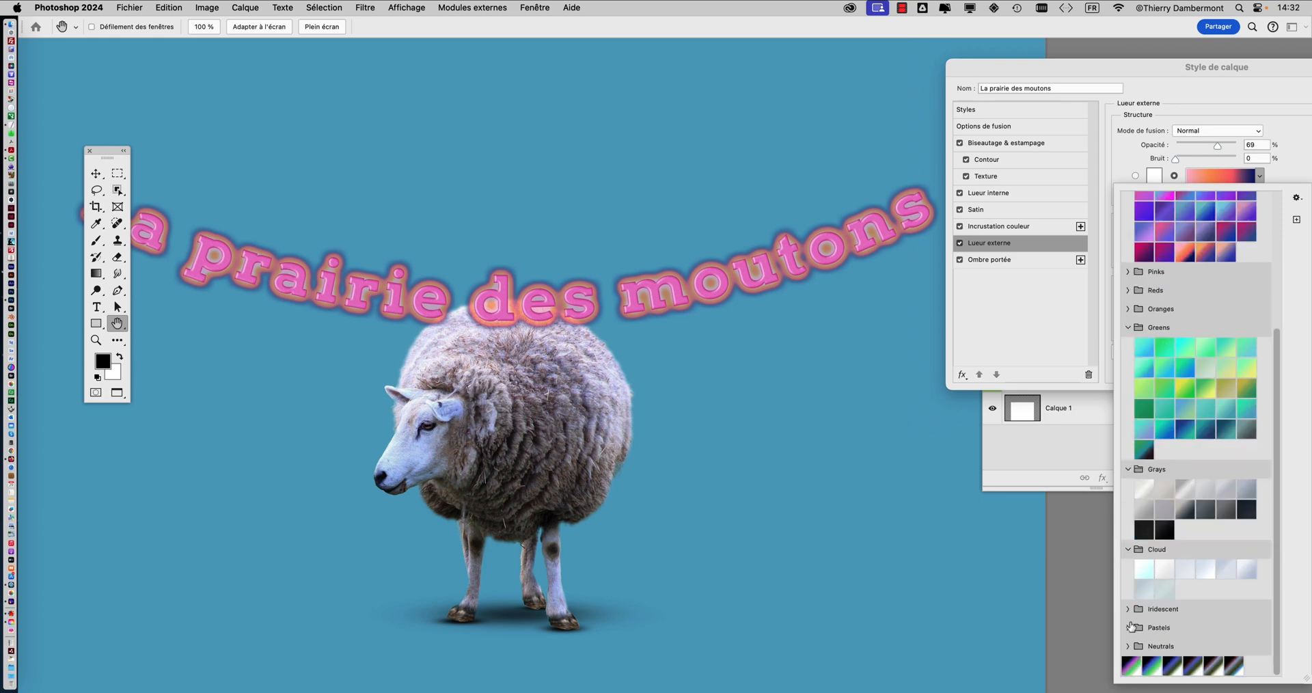
click(1129, 609)
scroll(1129, 618, down, 3)
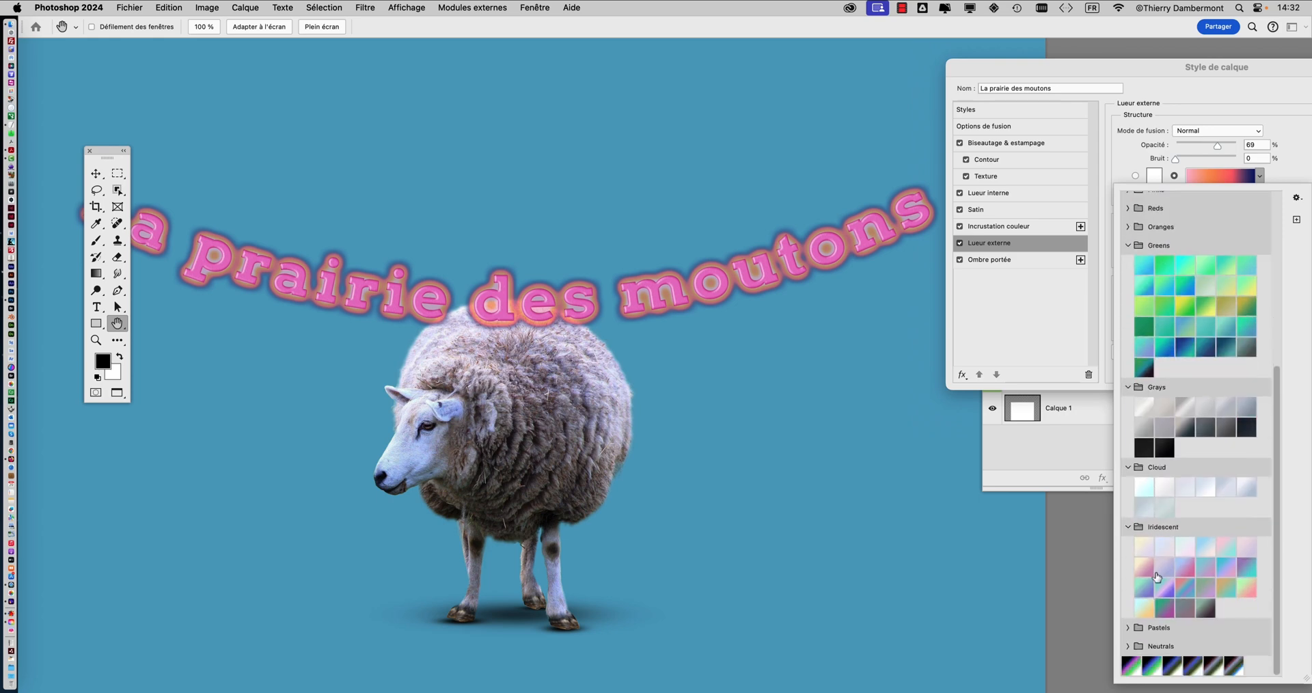
click(1127, 630)
scroll(1184, 567, down, 2)
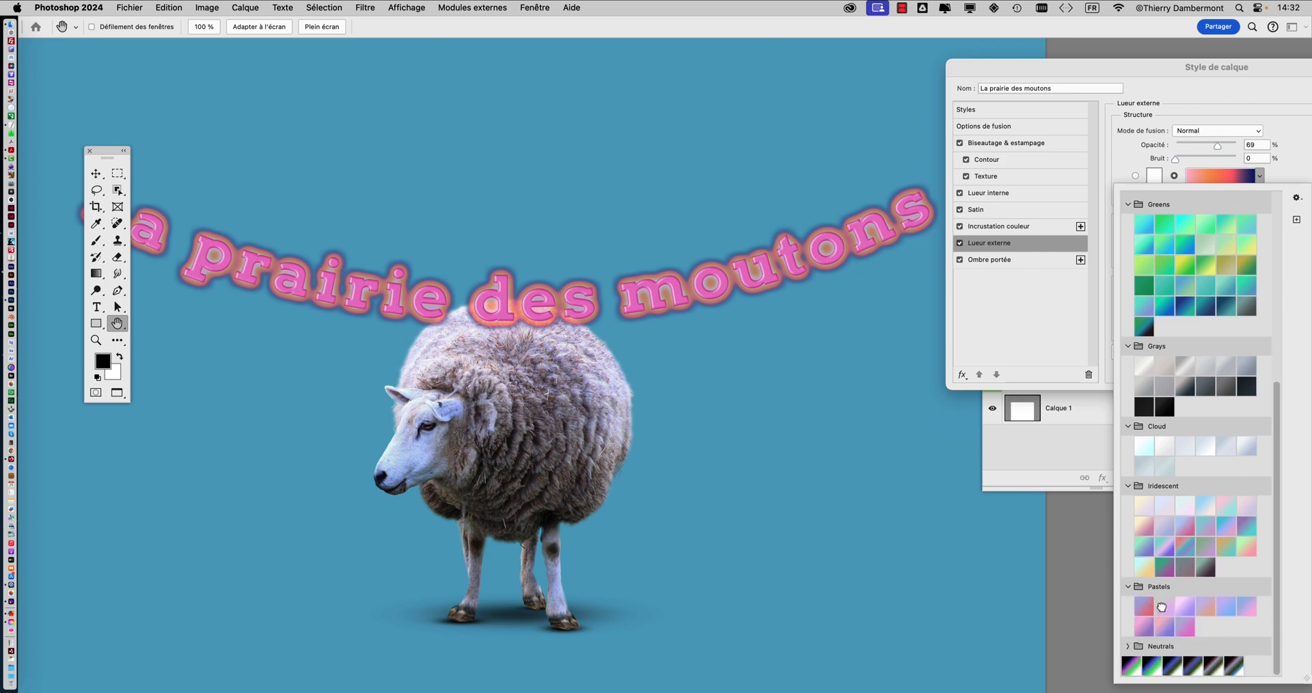
click(1163, 606)
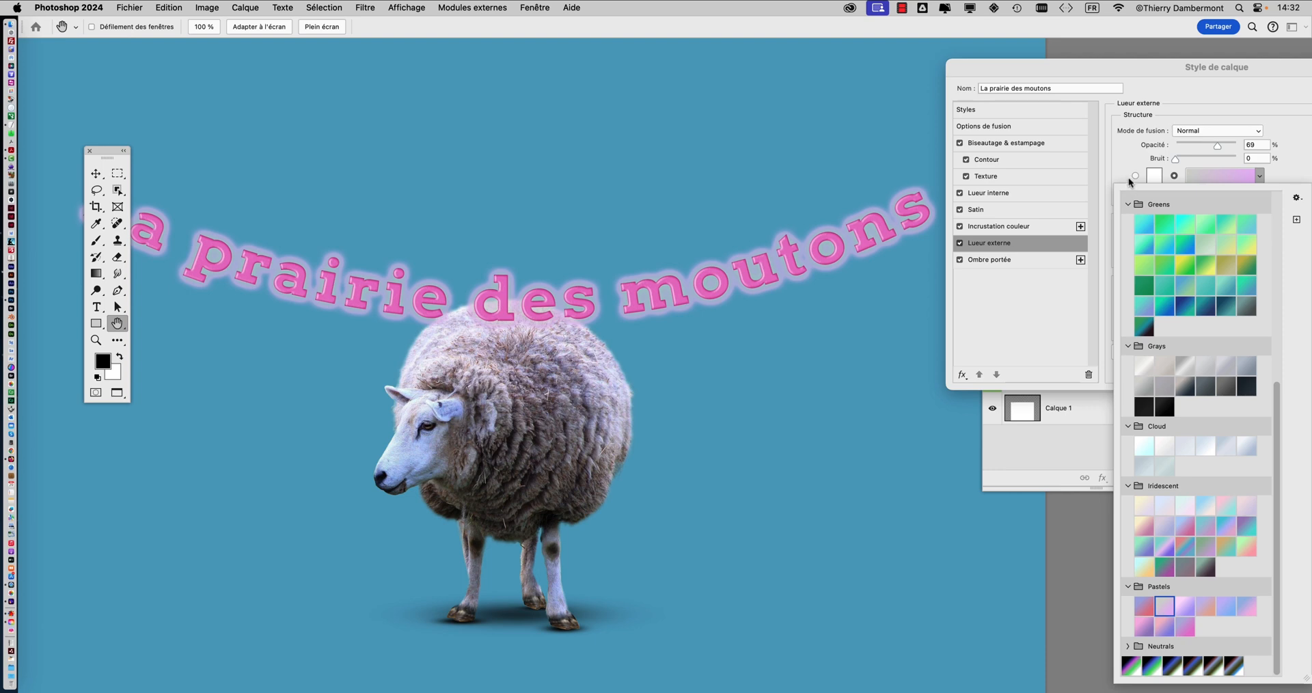
click(1127, 157)
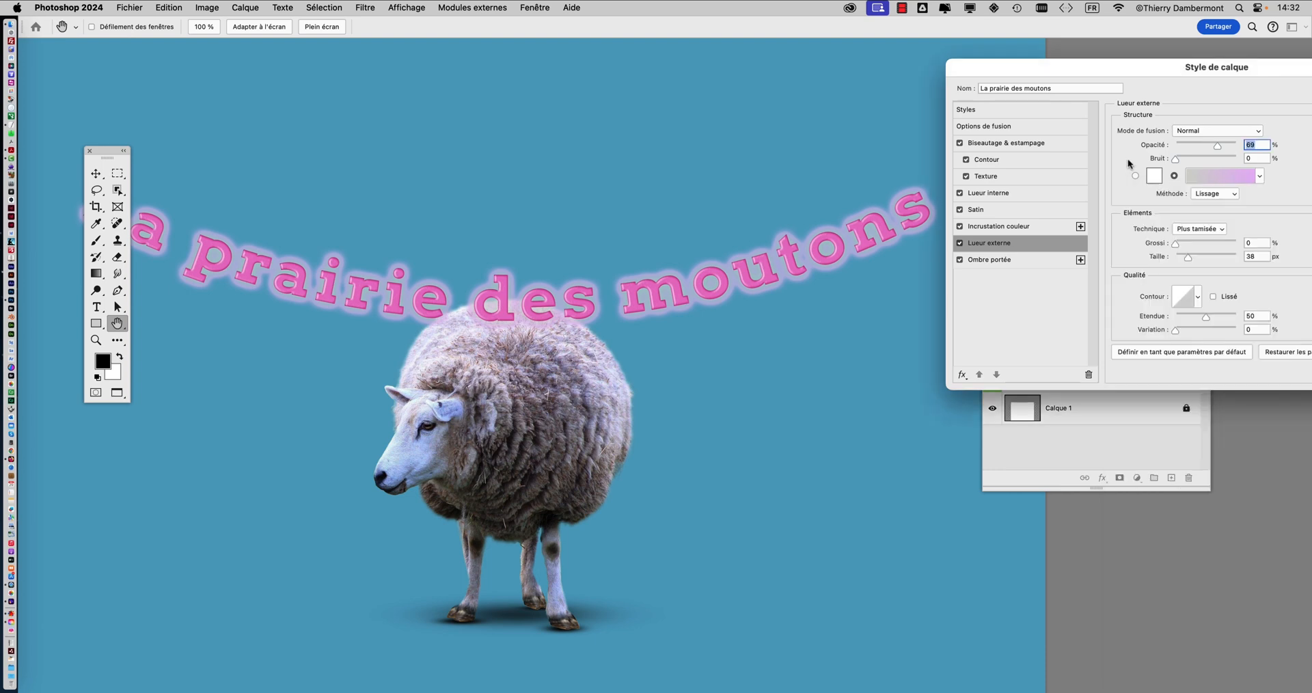
- Set the outer glow to Produit mode with a size of 43 px and an opacity of 39 %
click(1190, 130)
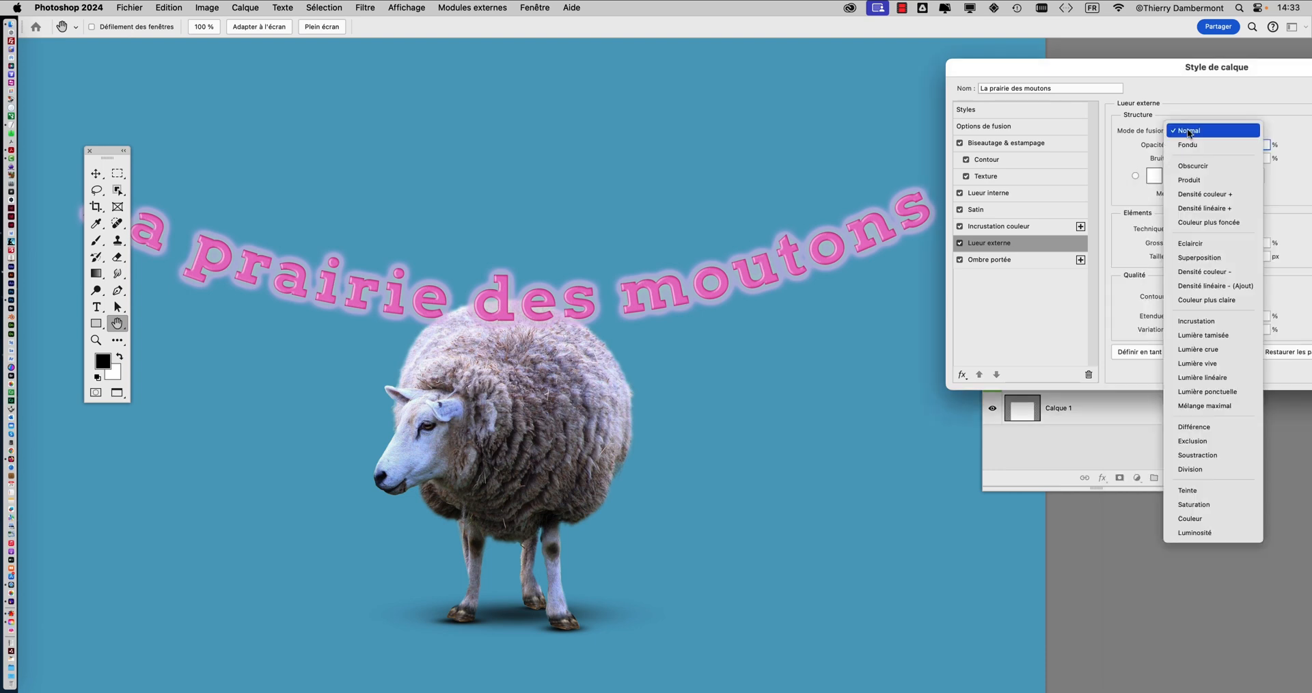
click(1202, 181)
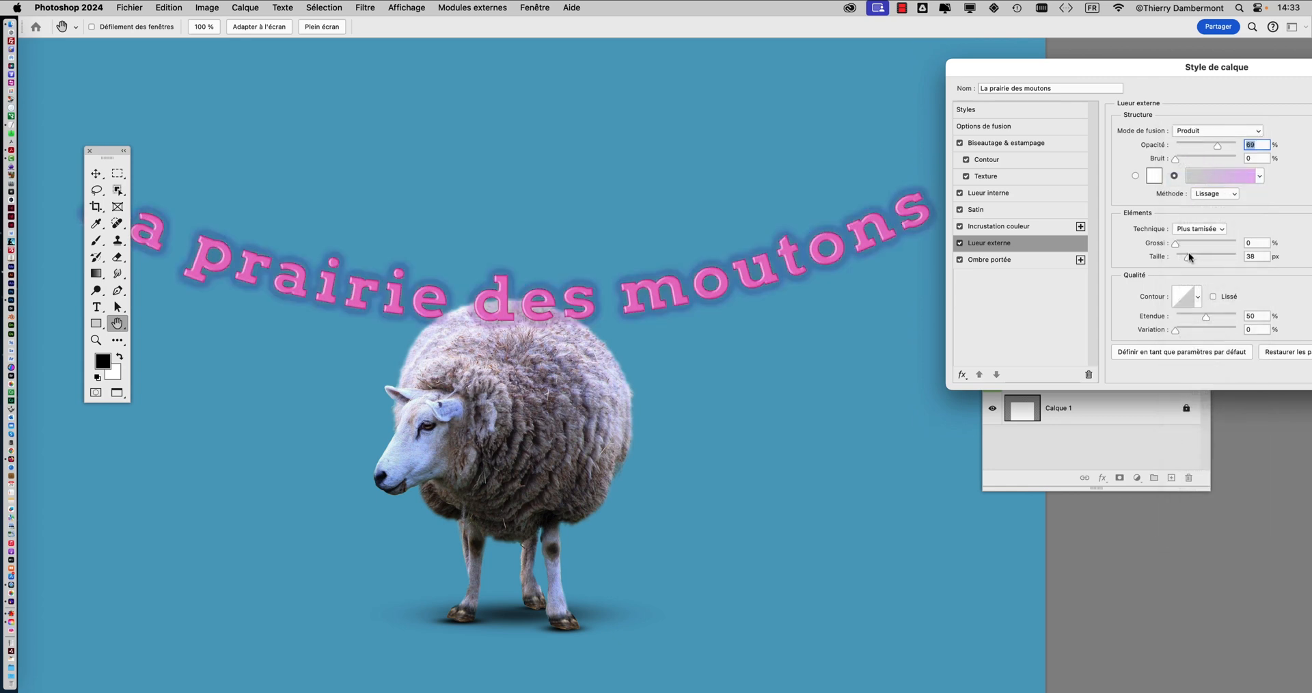
drag(1193, 259, 1188, 258)
drag(1217, 146, 1197, 143)
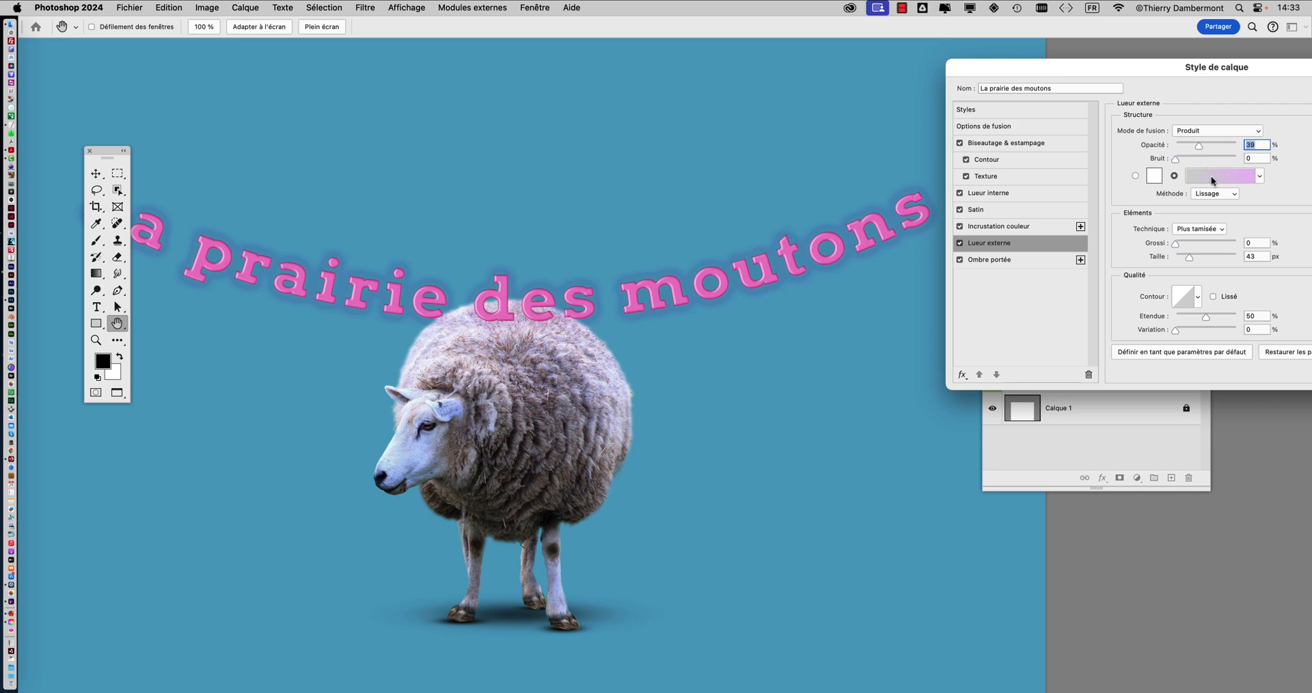
- Return the outer glow to its solid white colour, try Normal mode, and set the blend mode to Incrustation
click(1135, 176)
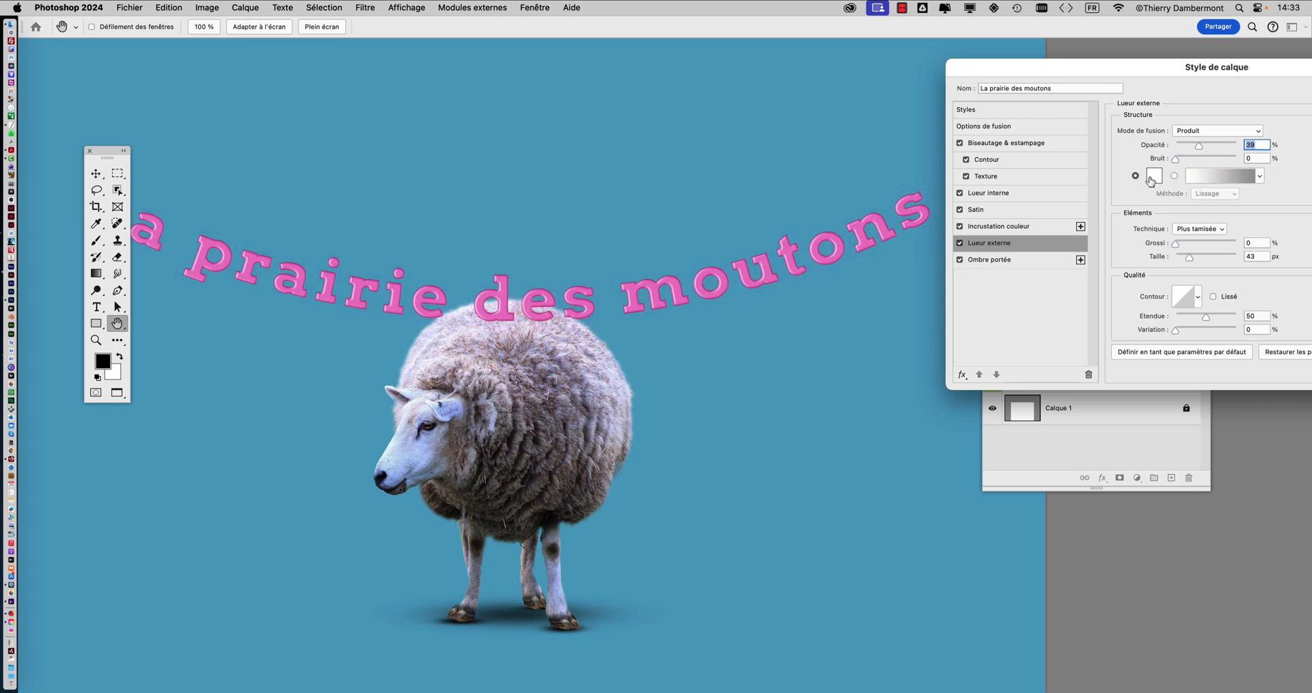
click(1185, 132)
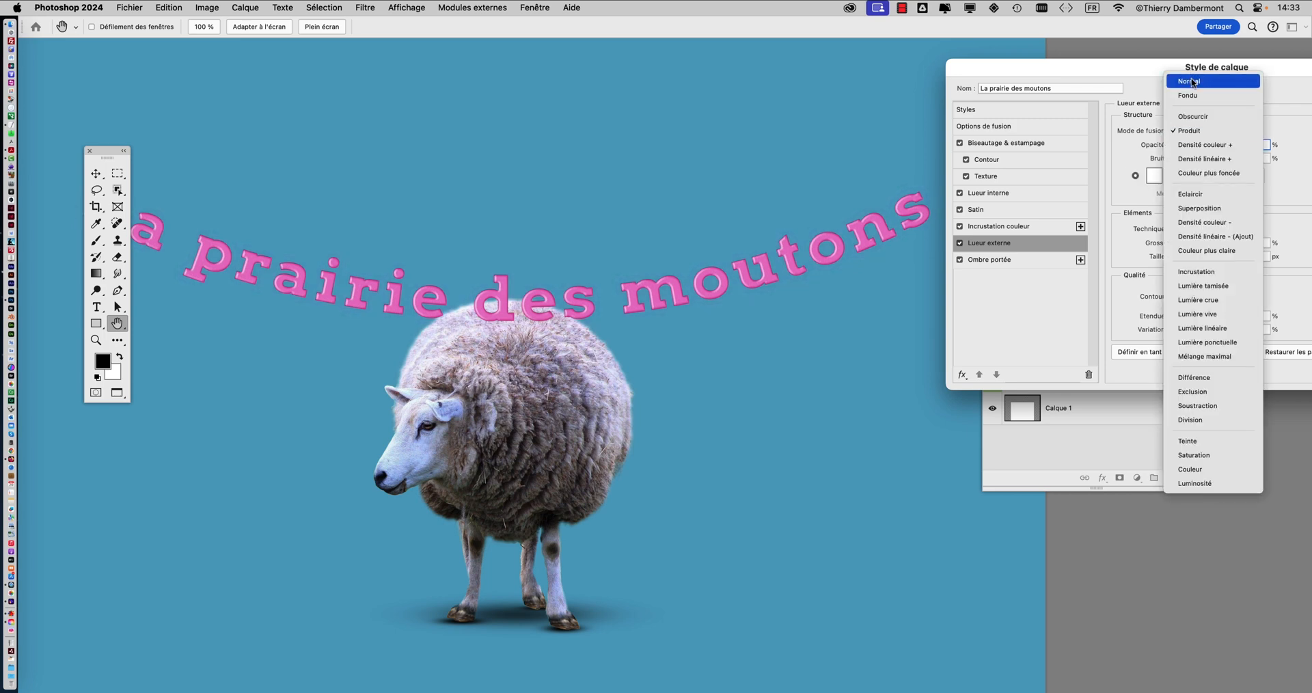
click(1189, 94)
click(1182, 132)
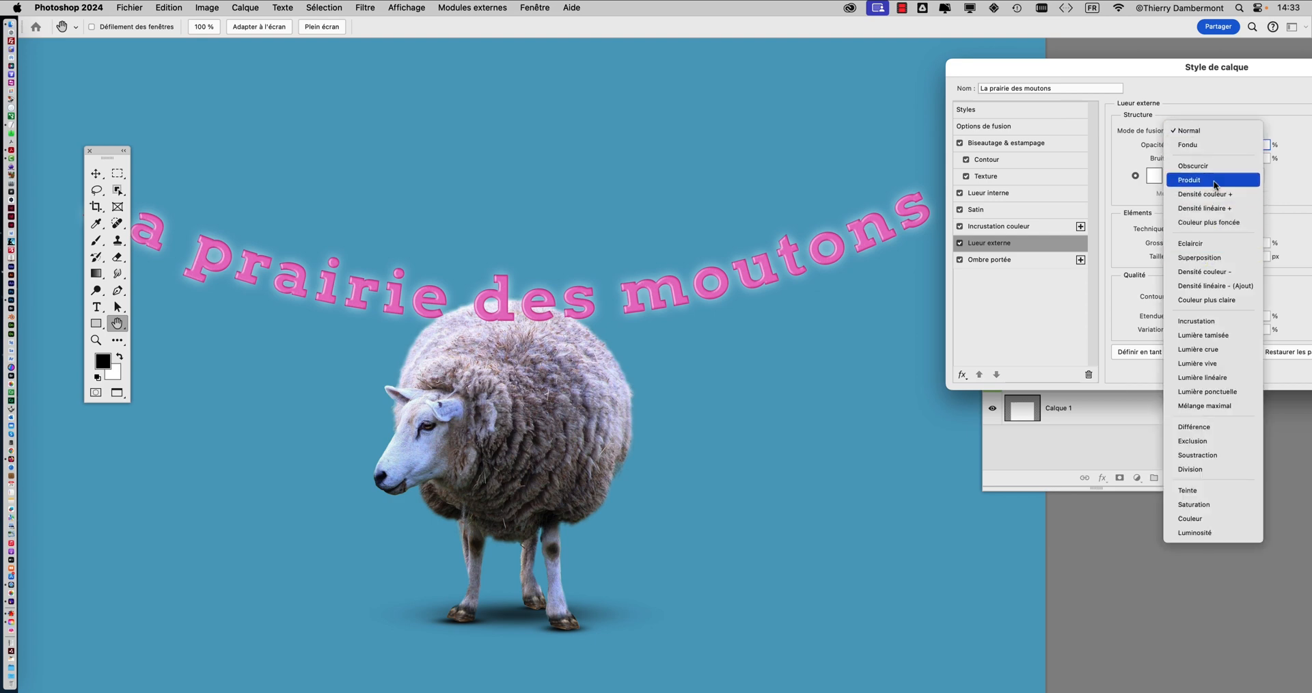
click(1211, 320)
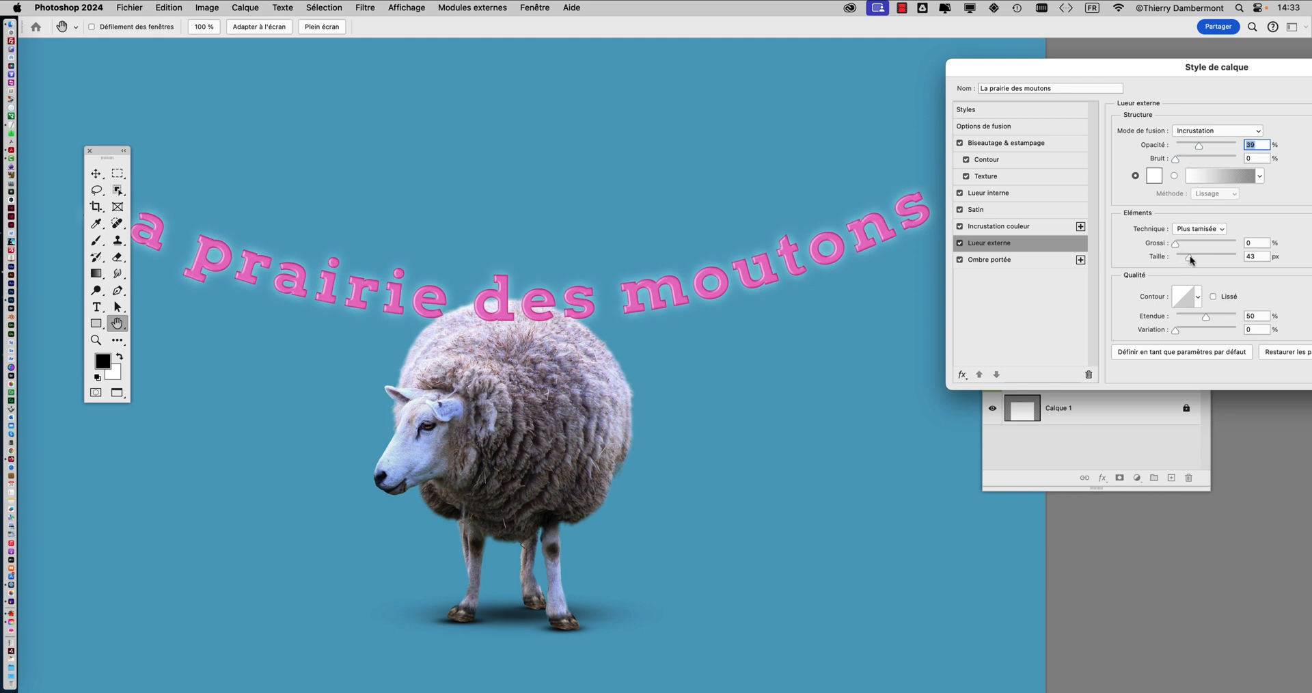
- Fine-tune the outer glow's size and apply the layer style to the title
drag(1188, 257, 1187, 257)
drag(1104, 59, 912, 48)
click(1248, 80)
key(v)
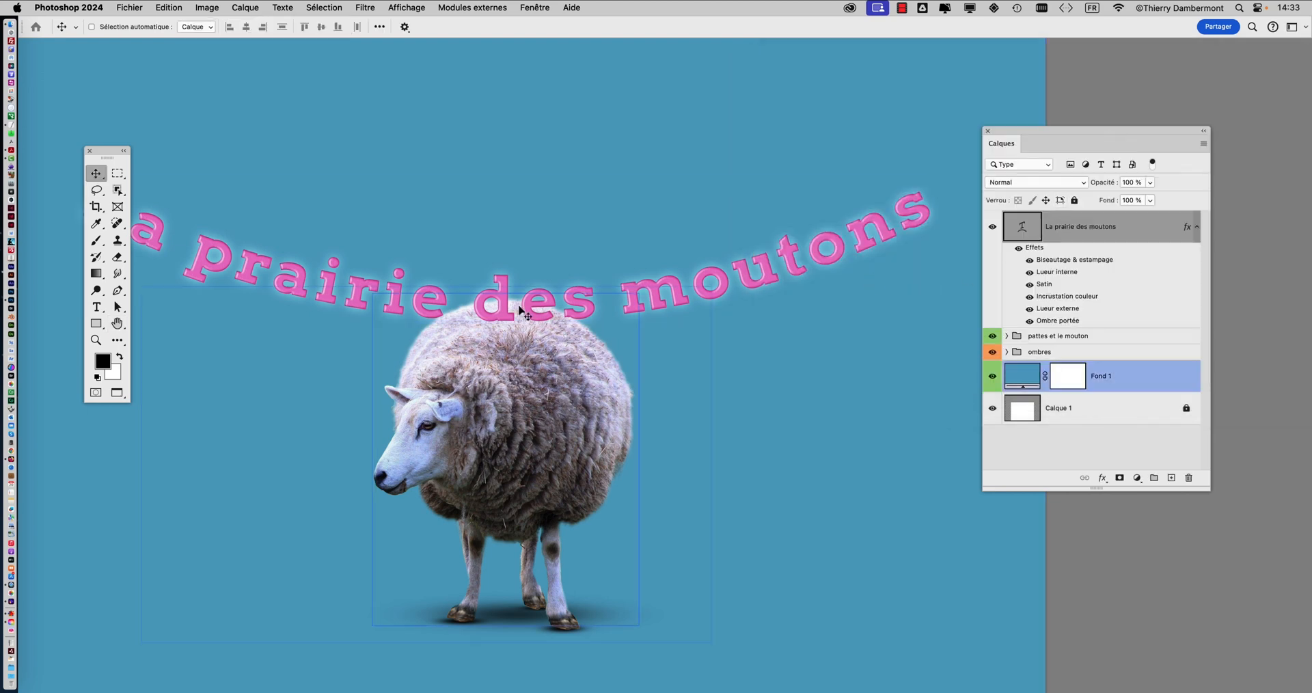
- Duplicate the title text layer together with its layer effects
scroll(516, 315, up, 5)
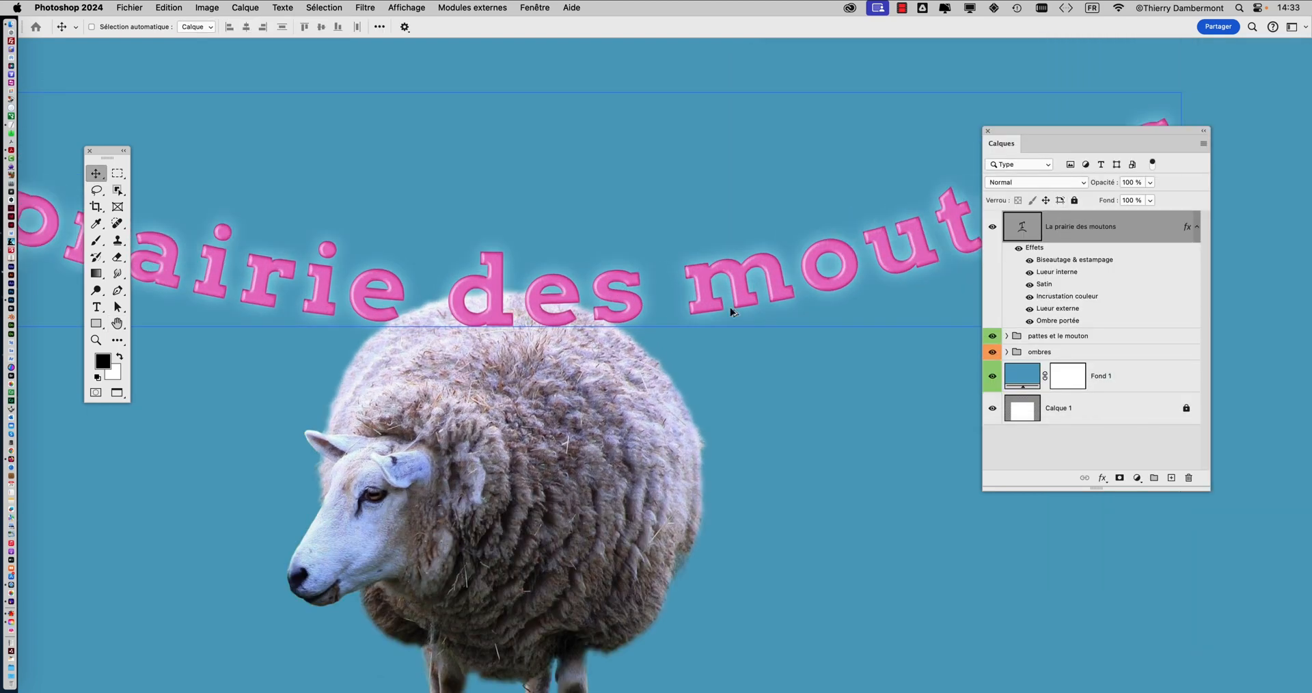
drag(1015, 134, 1144, 335)
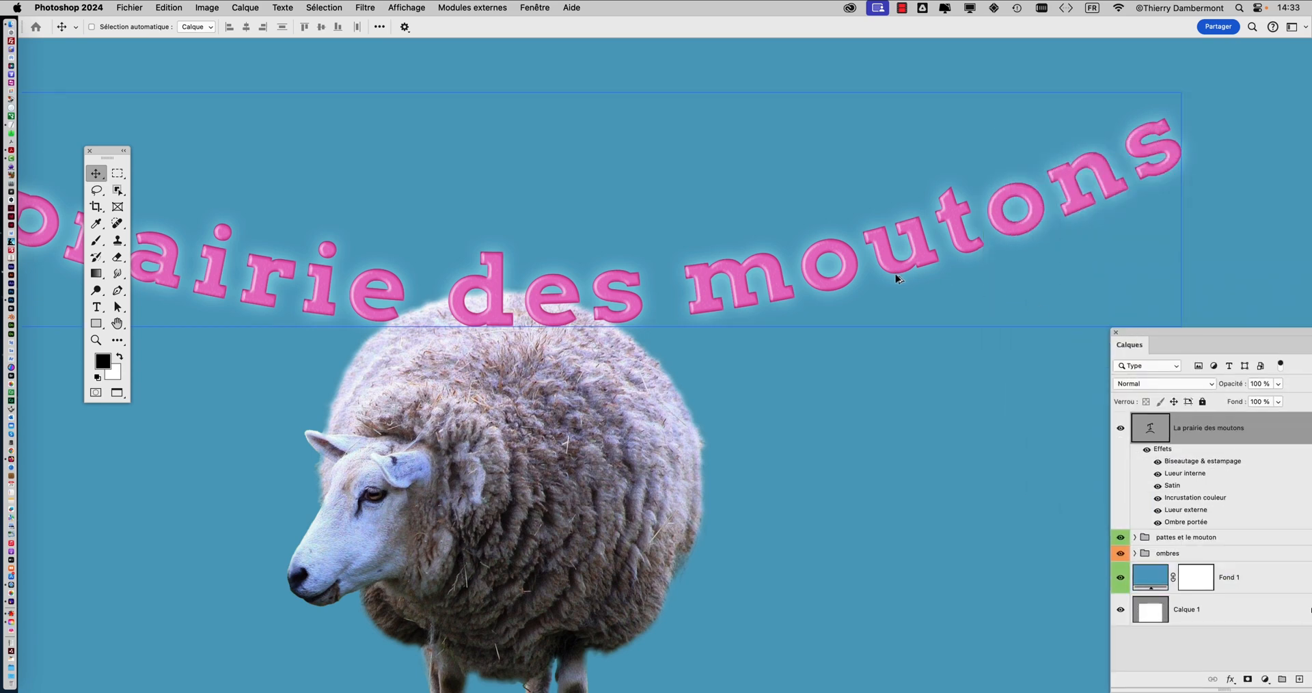
scroll(893, 278, down, 5)
scroll(875, 283, up, 1)
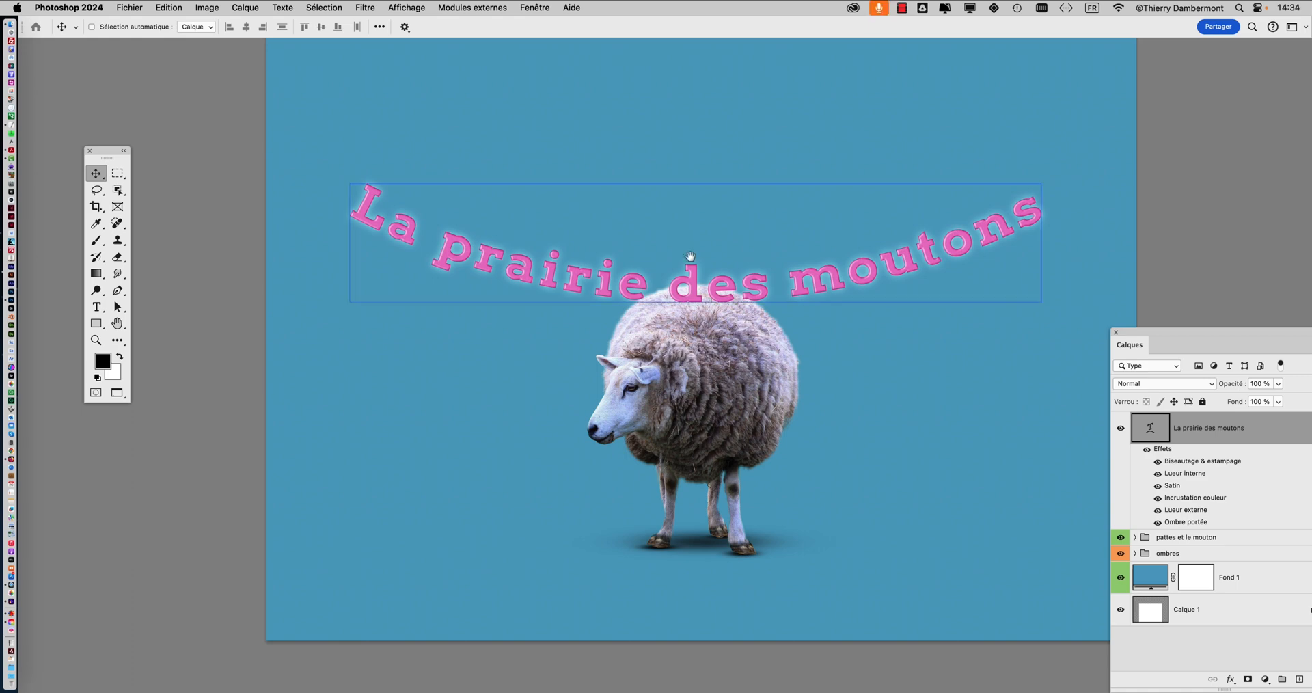
drag(679, 252, 498, 175)
drag(1155, 332, 1008, 76)
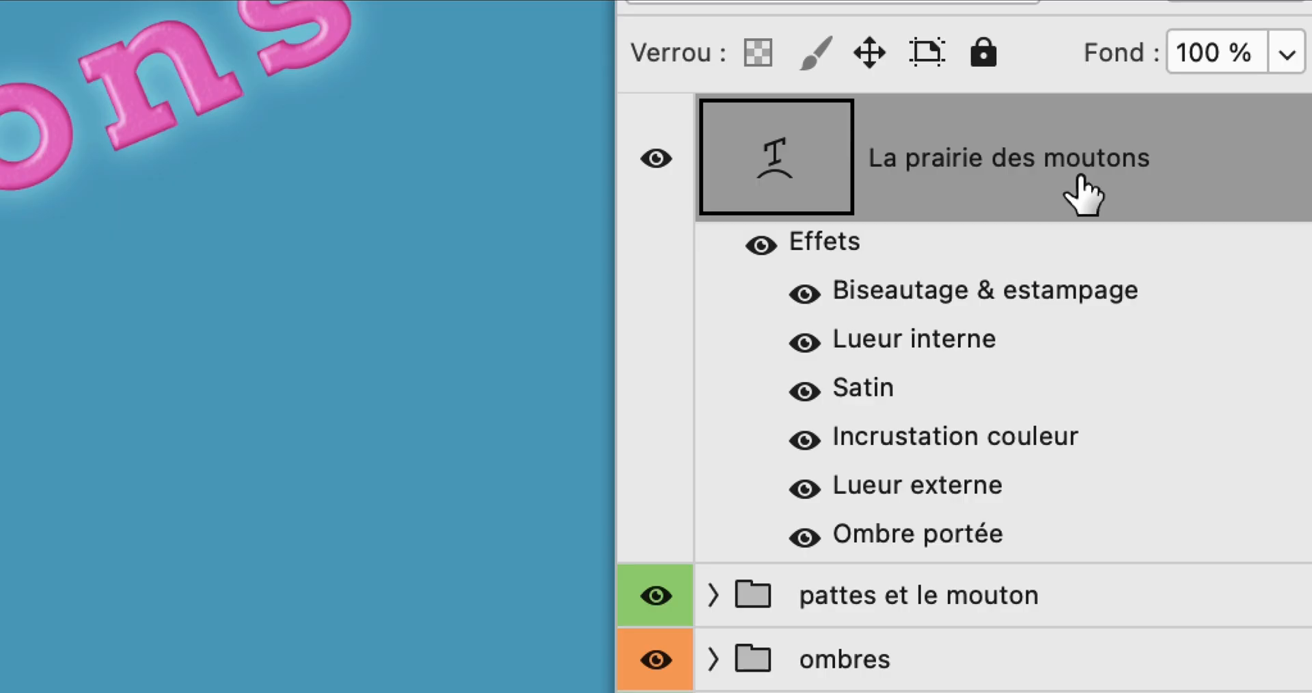
drag(1091, 173, 1136, 375)
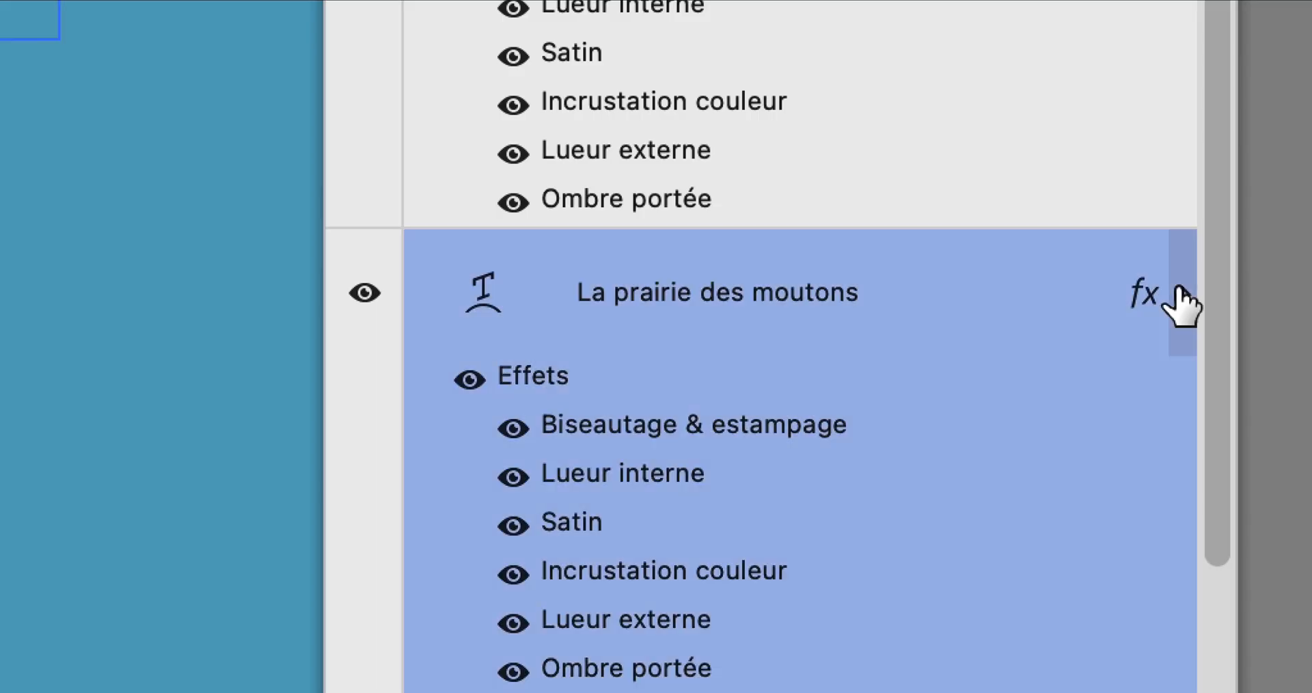
- Collapse the effects lists of both title layers and move the duplicated title down to the sheep's feet
click(1180, 300)
click(1180, 200)
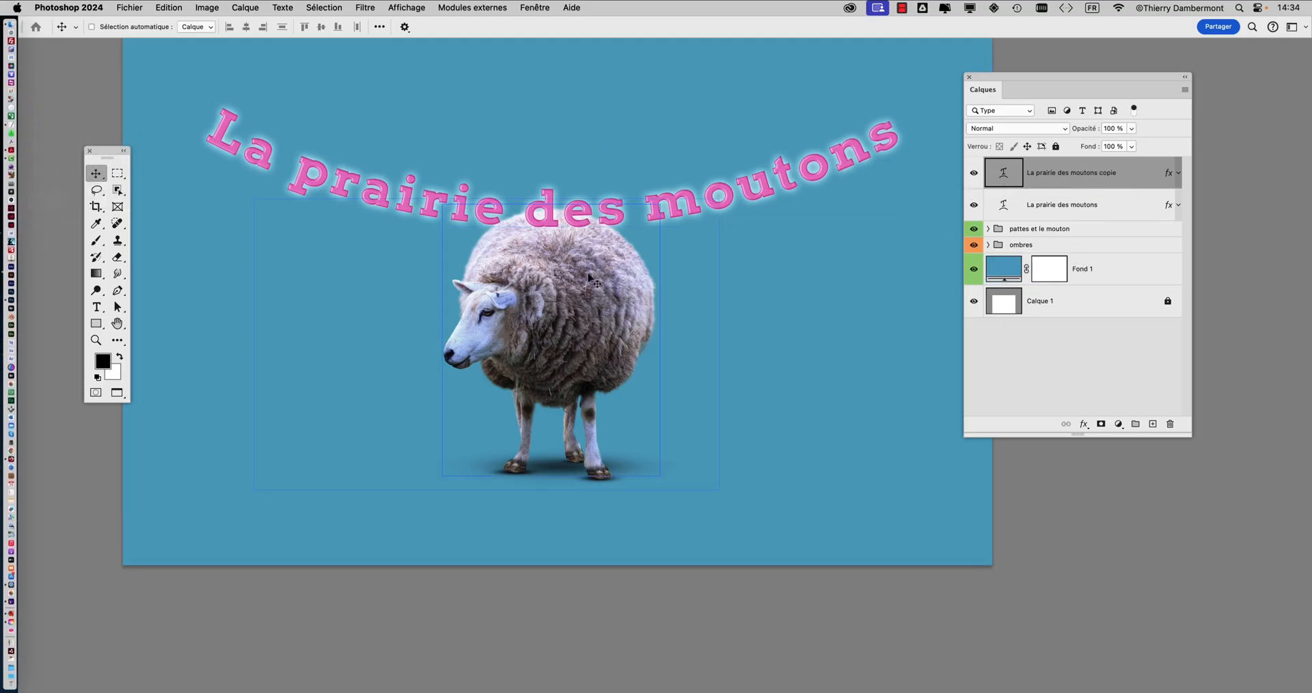
drag(566, 219, 564, 490)
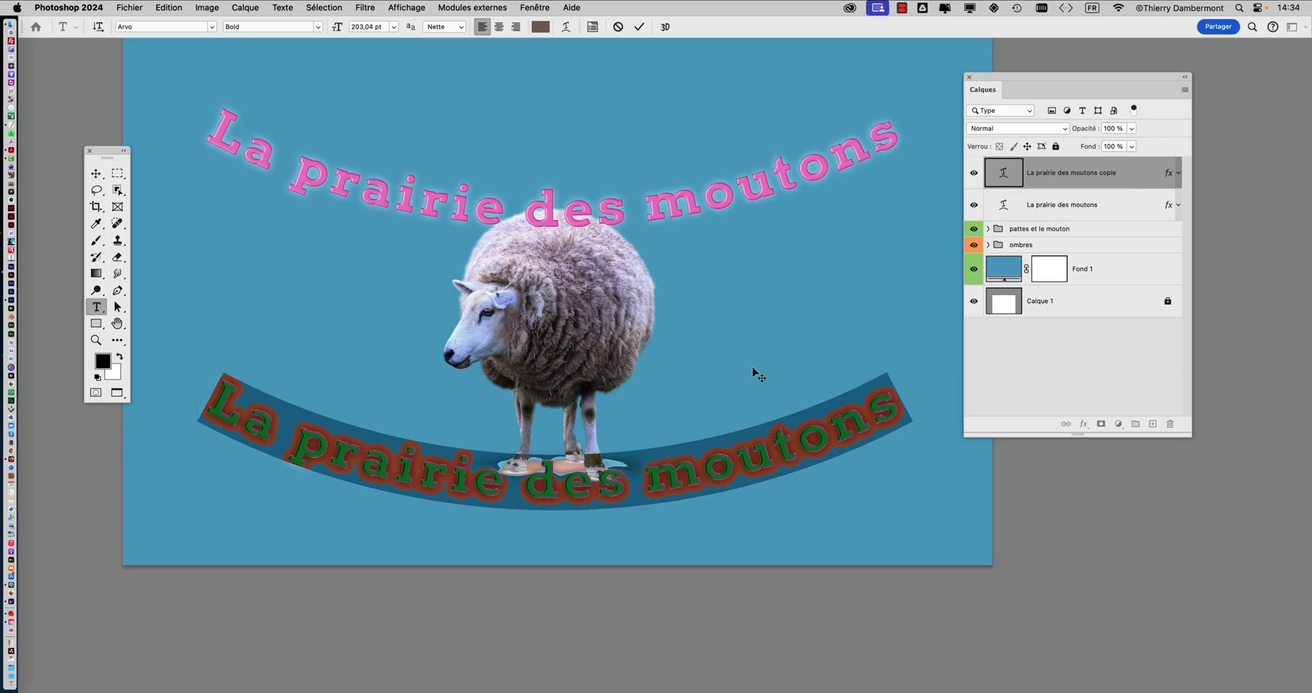
- Shorten the lower title copy to "des moutons" and the upper original title to "La prairie"
click(524, 480)
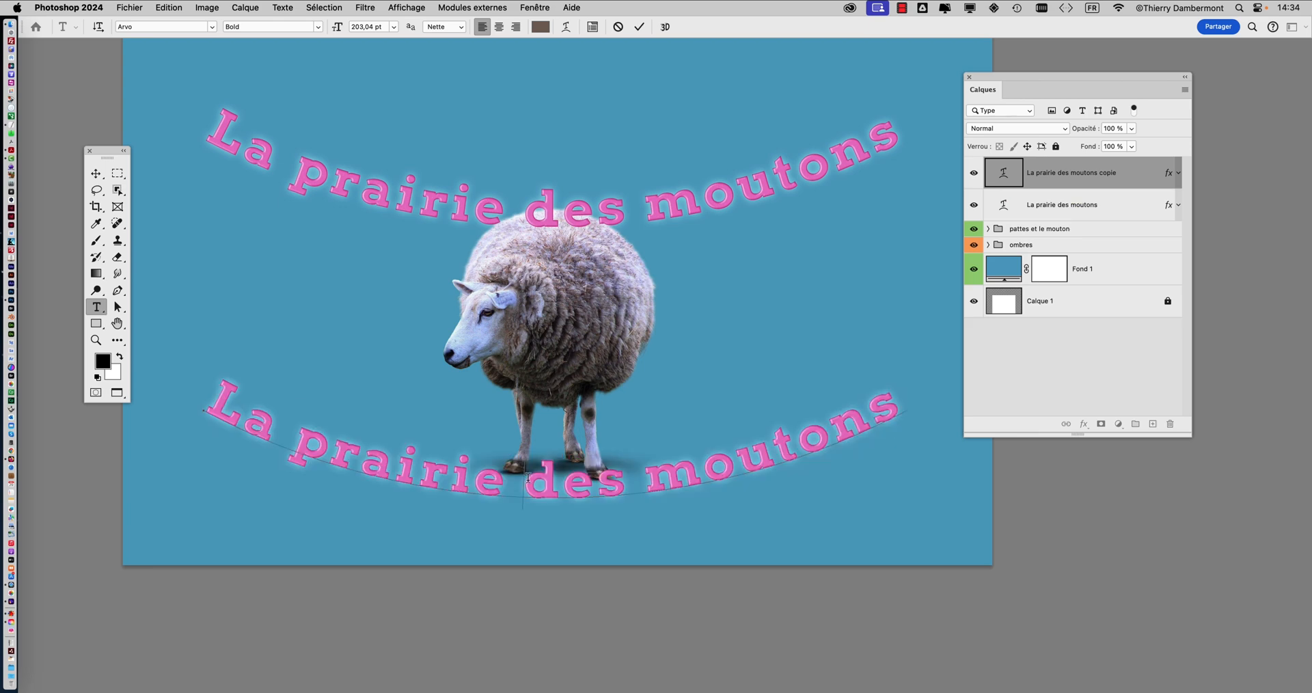
drag(527, 477, 168, 407)
key(BackSpace)
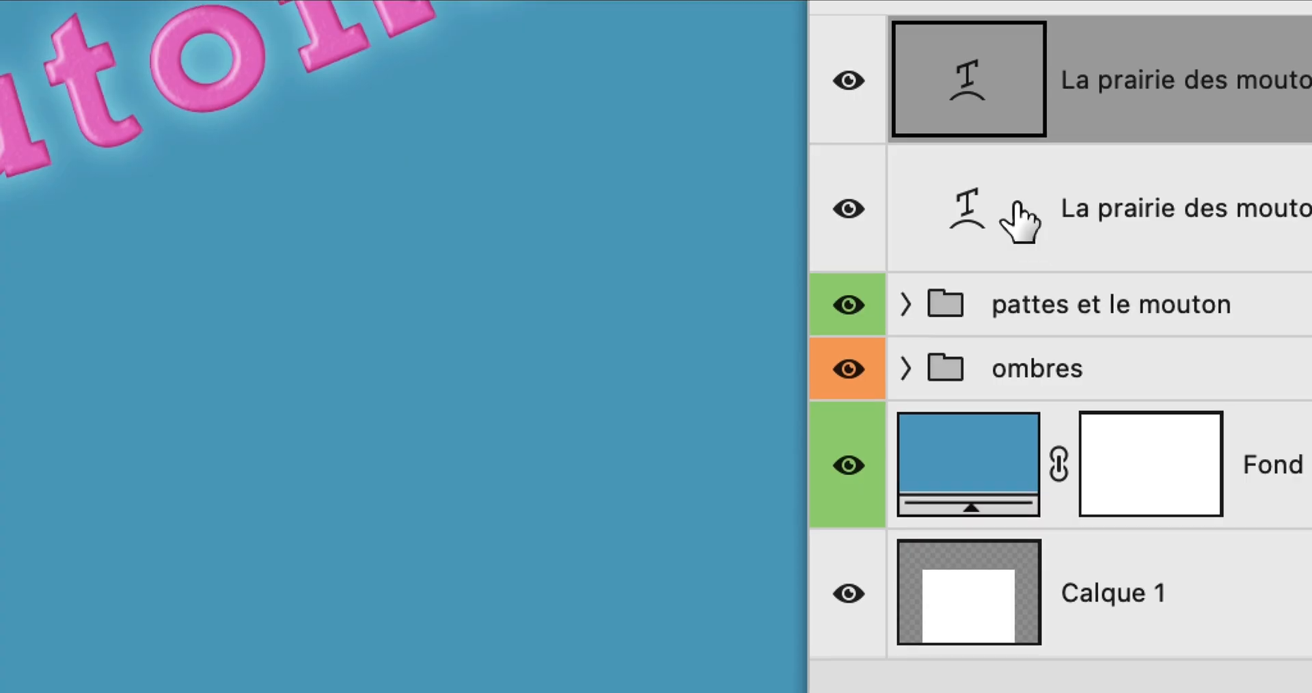
click(1015, 203)
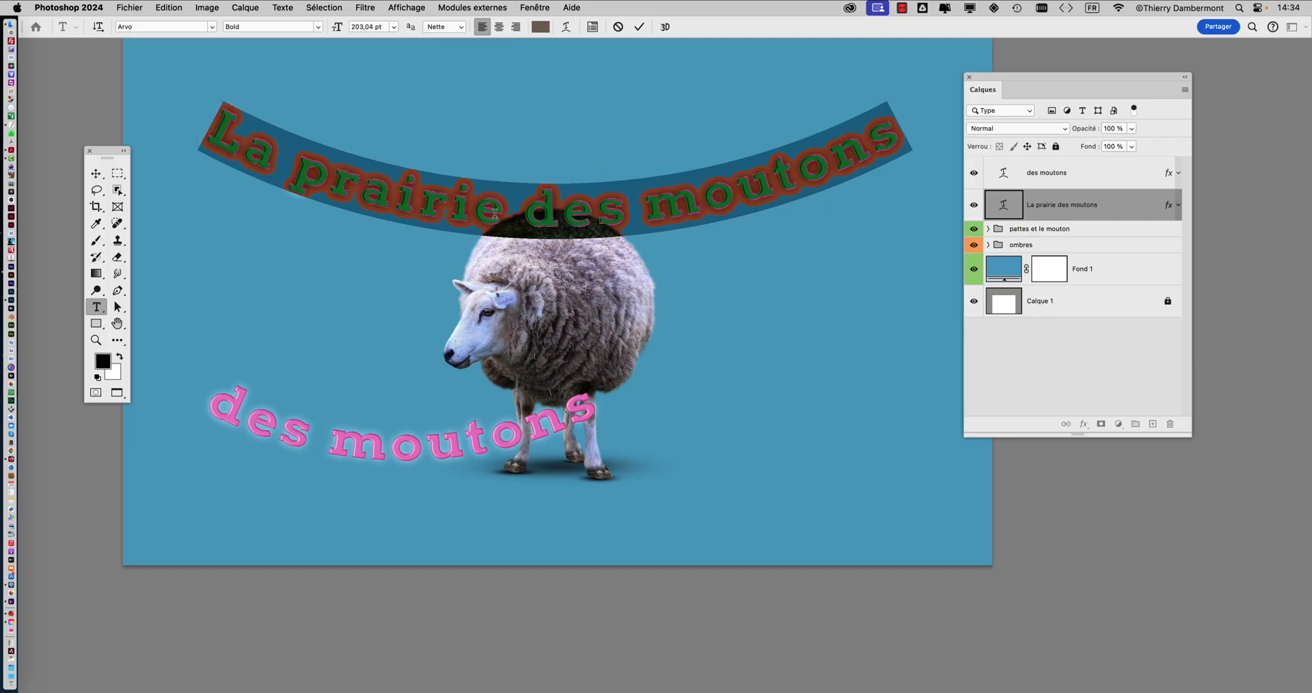
drag(506, 218, 942, 132)
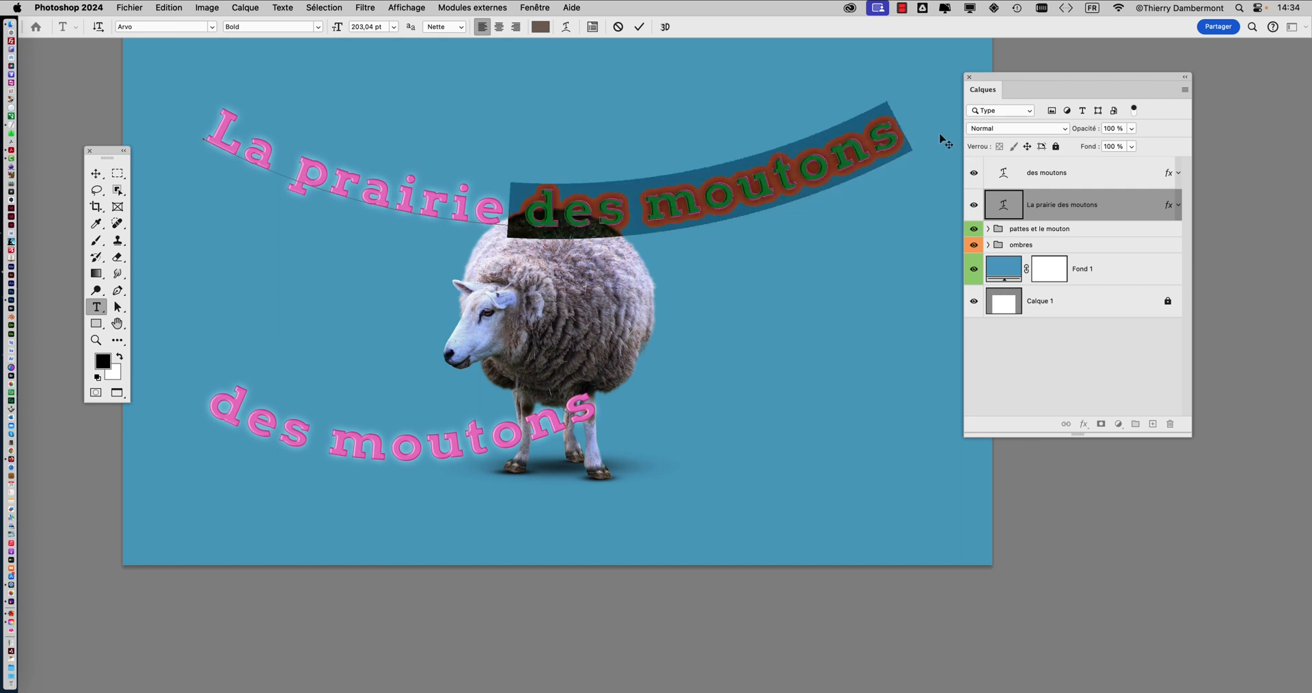
key(BackSpace)
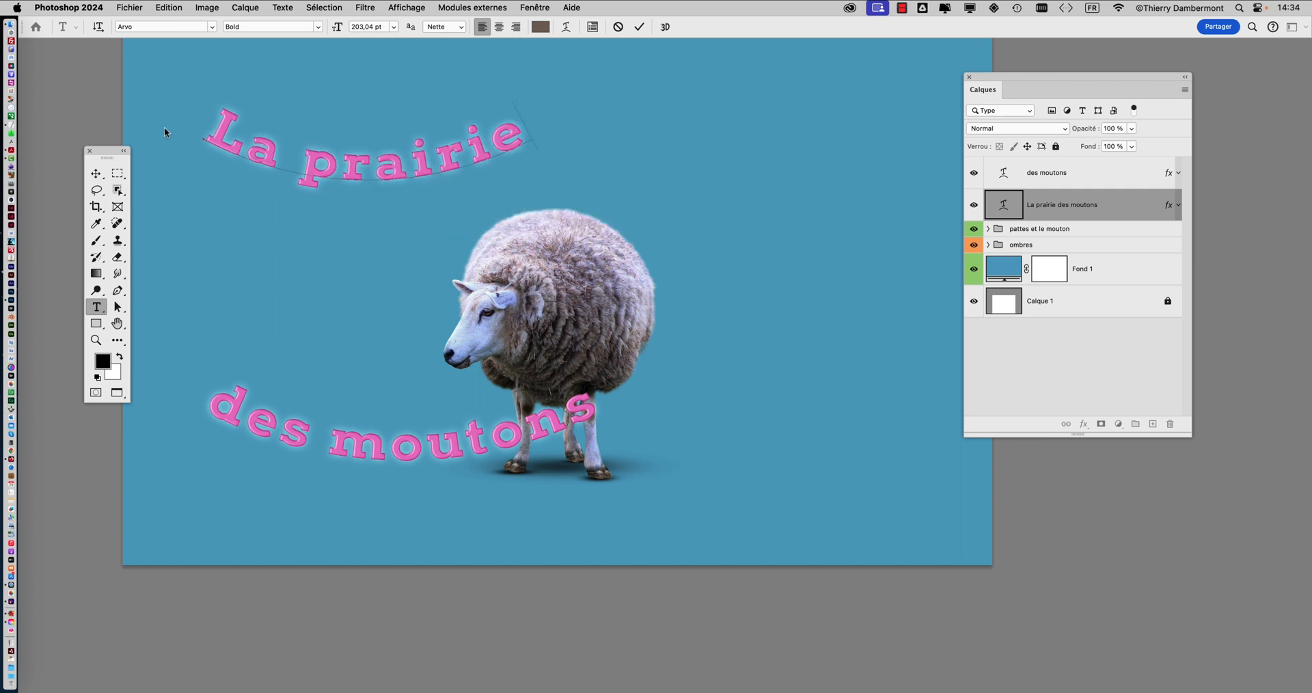
- Centre "La prairie" above the sheep and move "des moutons" to the centre below its feet
click(96, 173)
drag(357, 175, 562, 176)
drag(470, 444, 554, 514)
click(1036, 180)
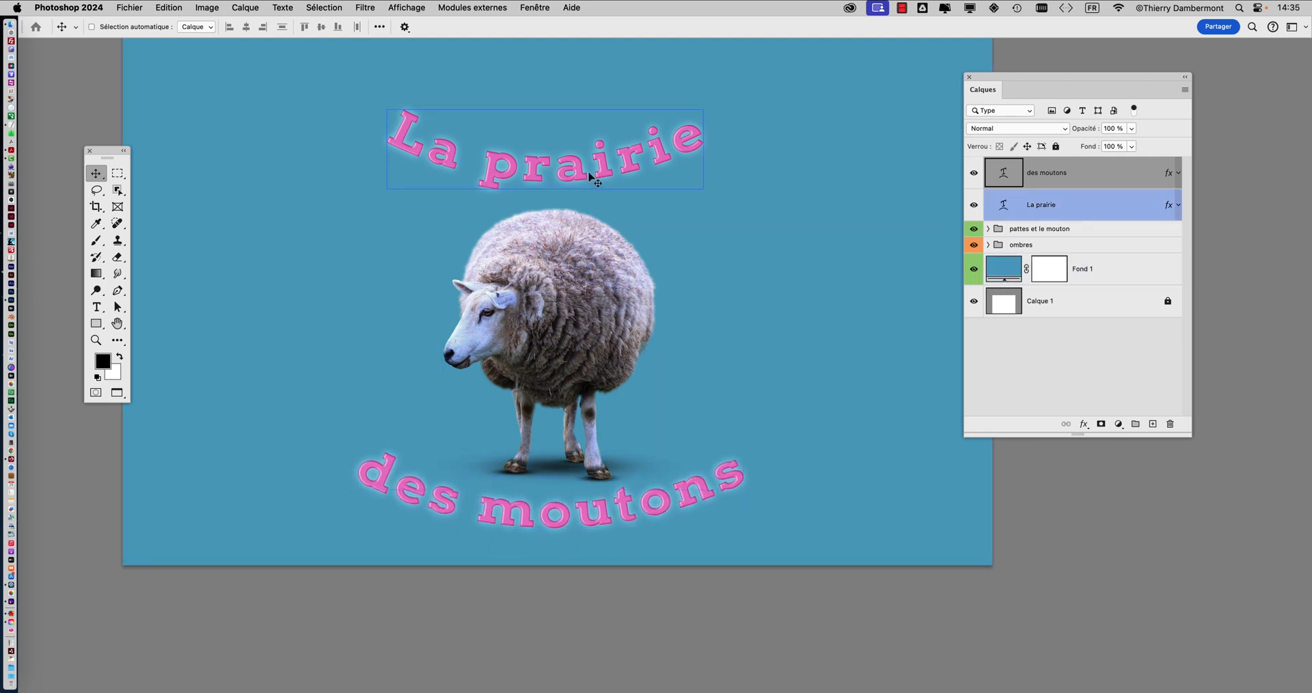
- Set the horizontal Arc text warp of "des moutons" to an Inflexion of -41 %
click(96, 306)
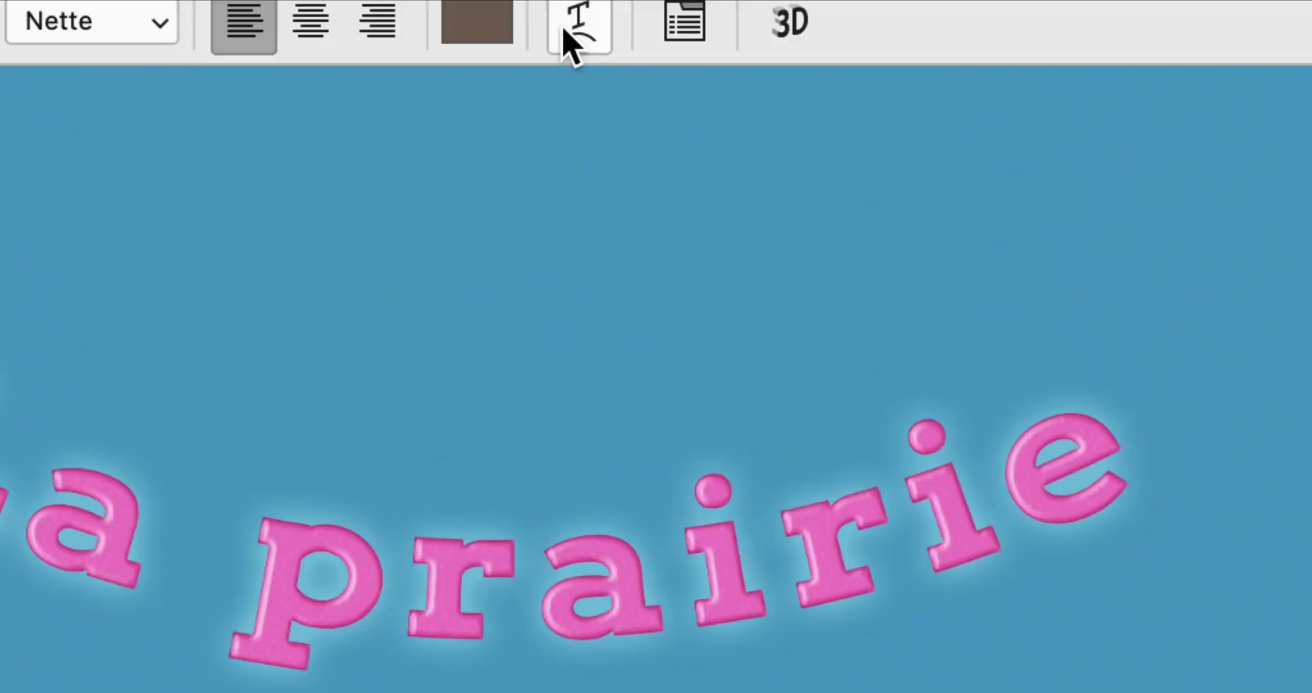
click(565, 31)
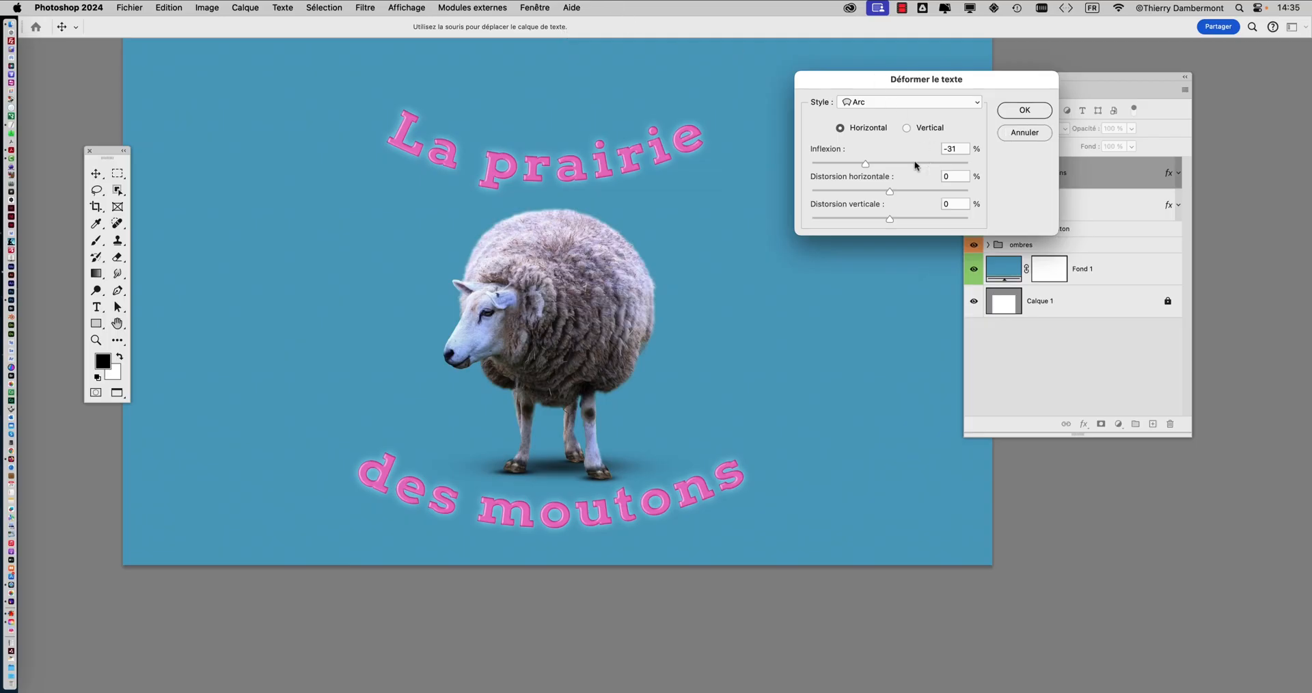
drag(914, 162, 856, 163)
click(1025, 110)
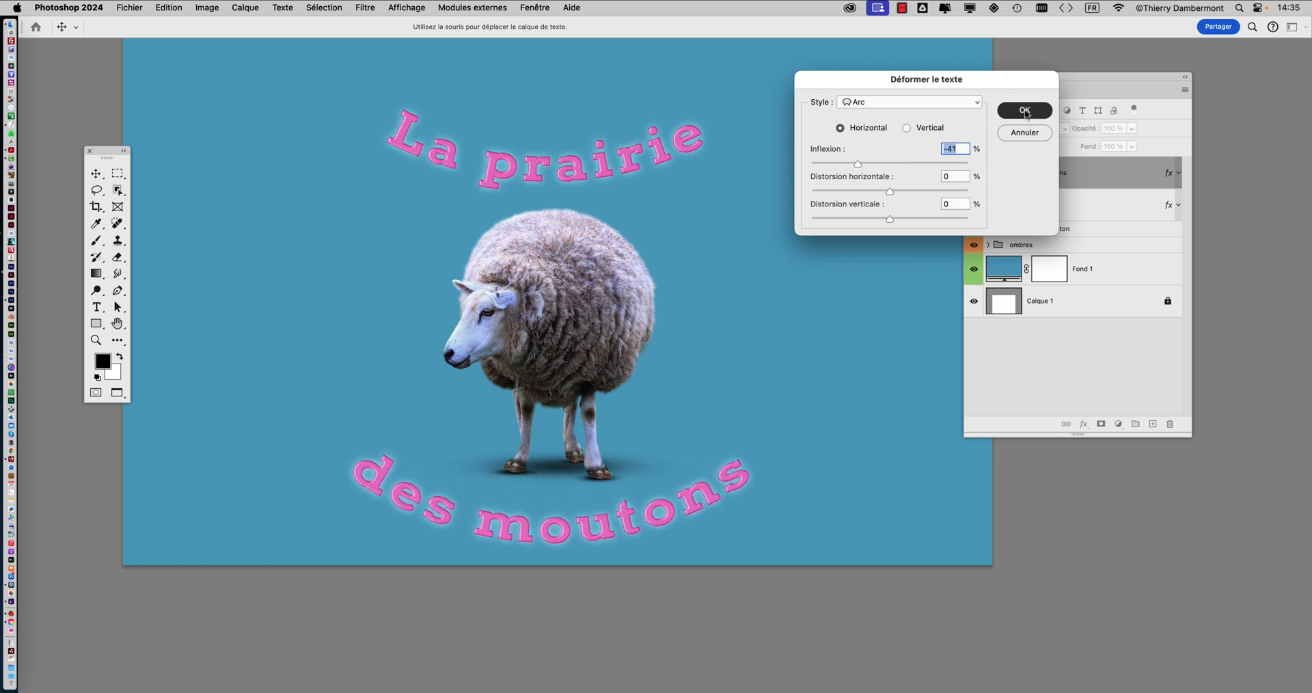
- Warp "La prairie" with a positive Inflexion so its arc curves upward over the sheep
click(1065, 212)
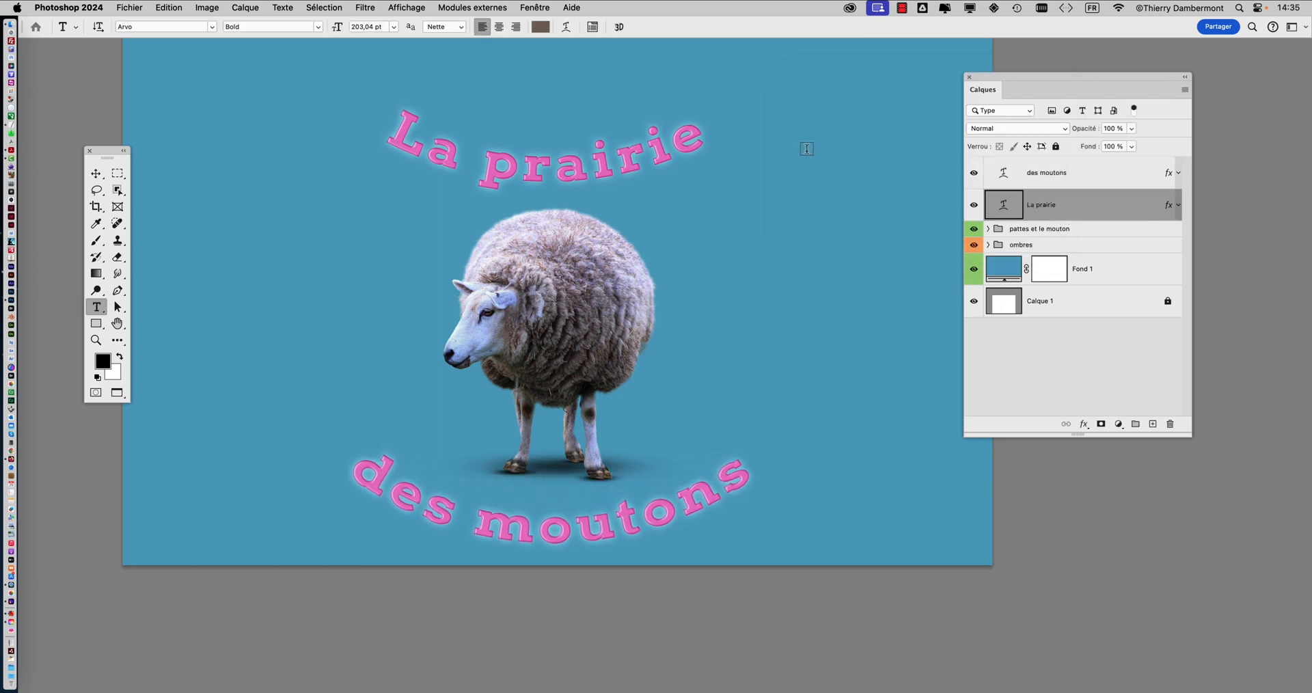
click(566, 27)
drag(888, 164, 916, 162)
click(1014, 110)
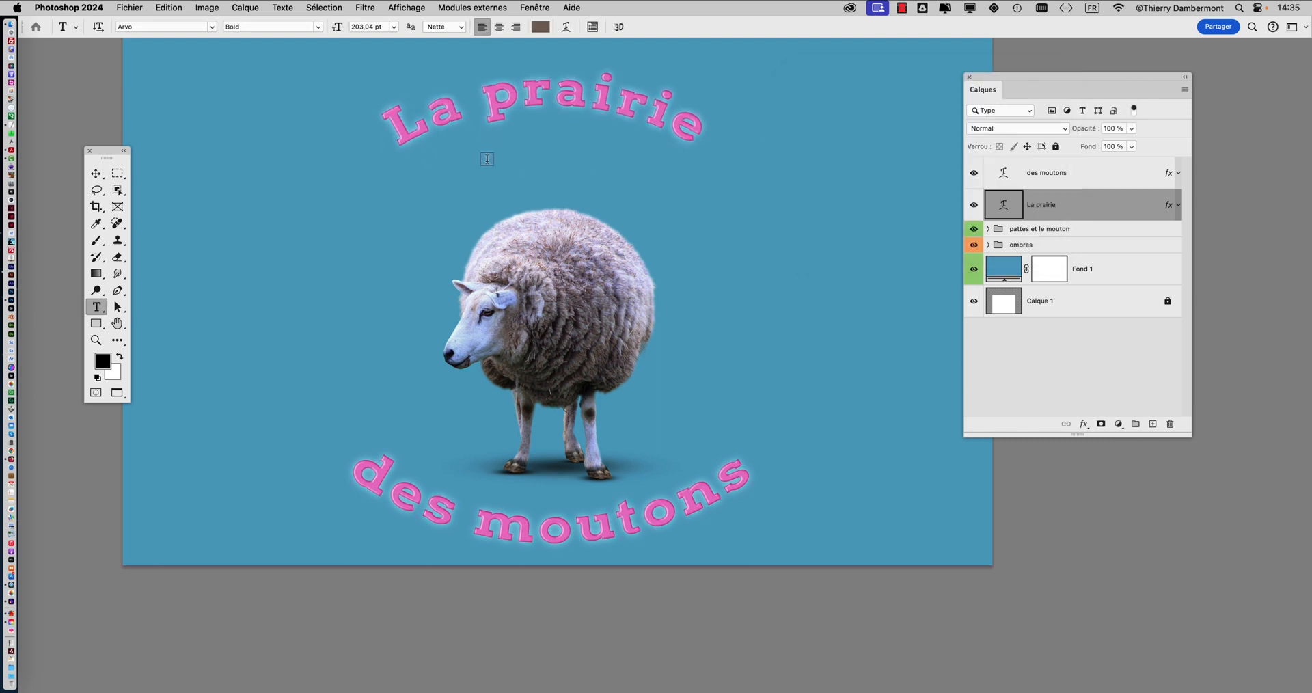
- Move the "pattes et le mouton" and "ombres" groups up together, closer to "La prairie"
click(95, 173)
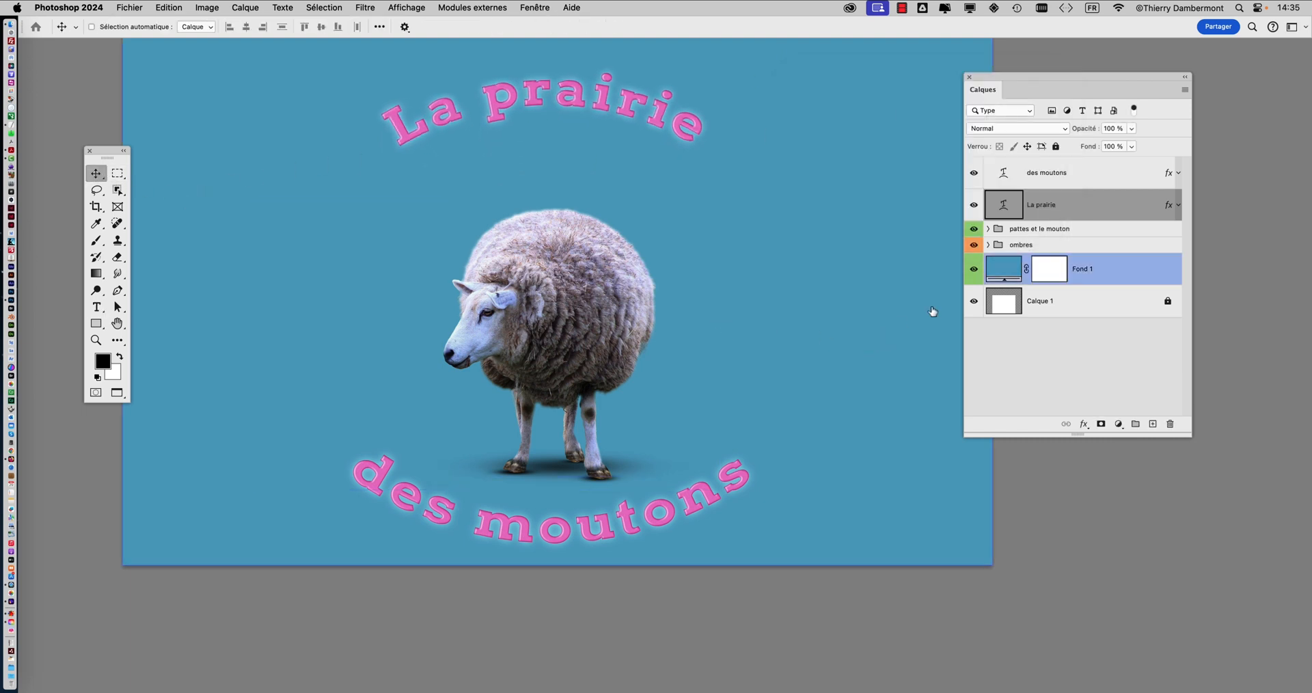
click(1019, 233)
shift+click(1025, 252)
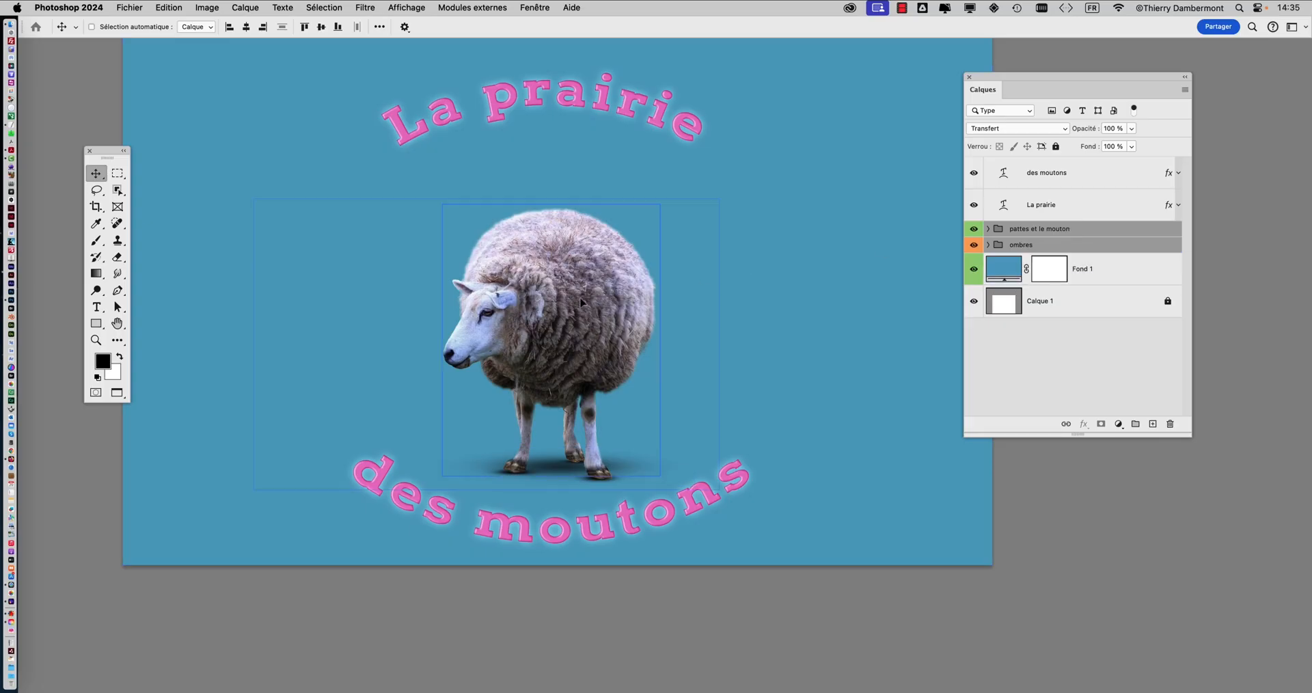
drag(581, 302, 576, 265)
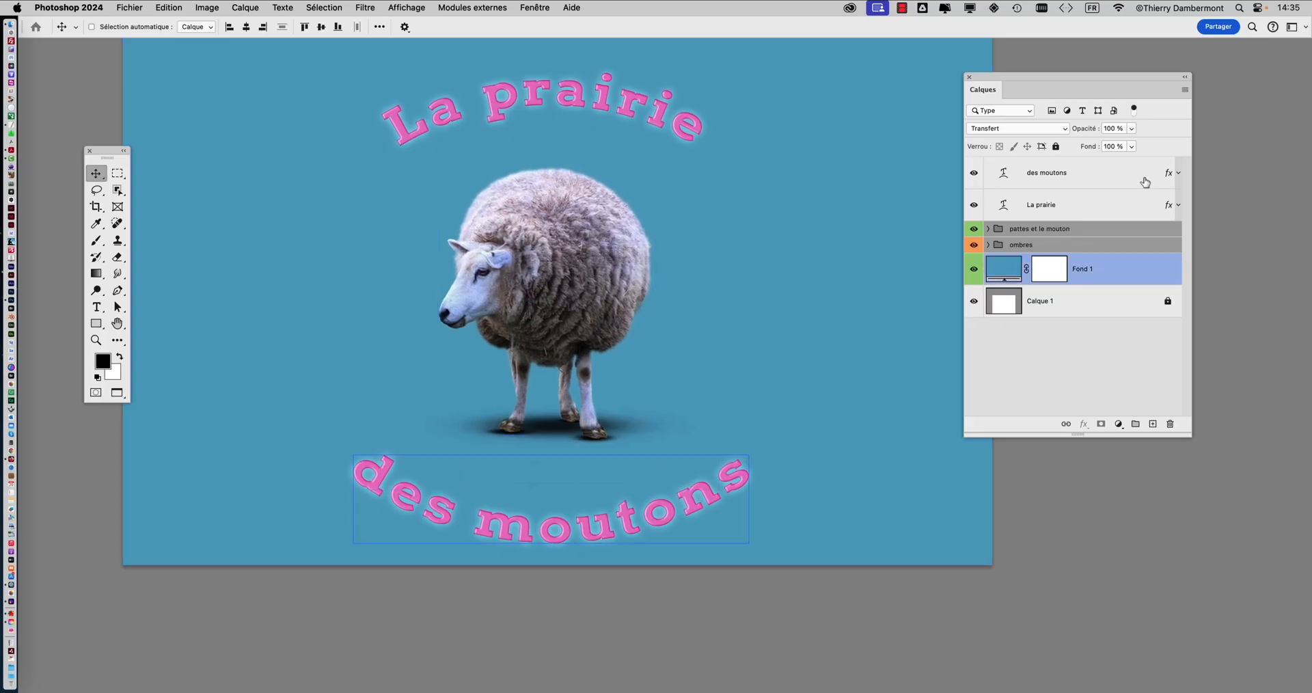
- Move "des moutons" up to just below the sheep's feet and "La prairie" down closer to its back
click(1145, 182)
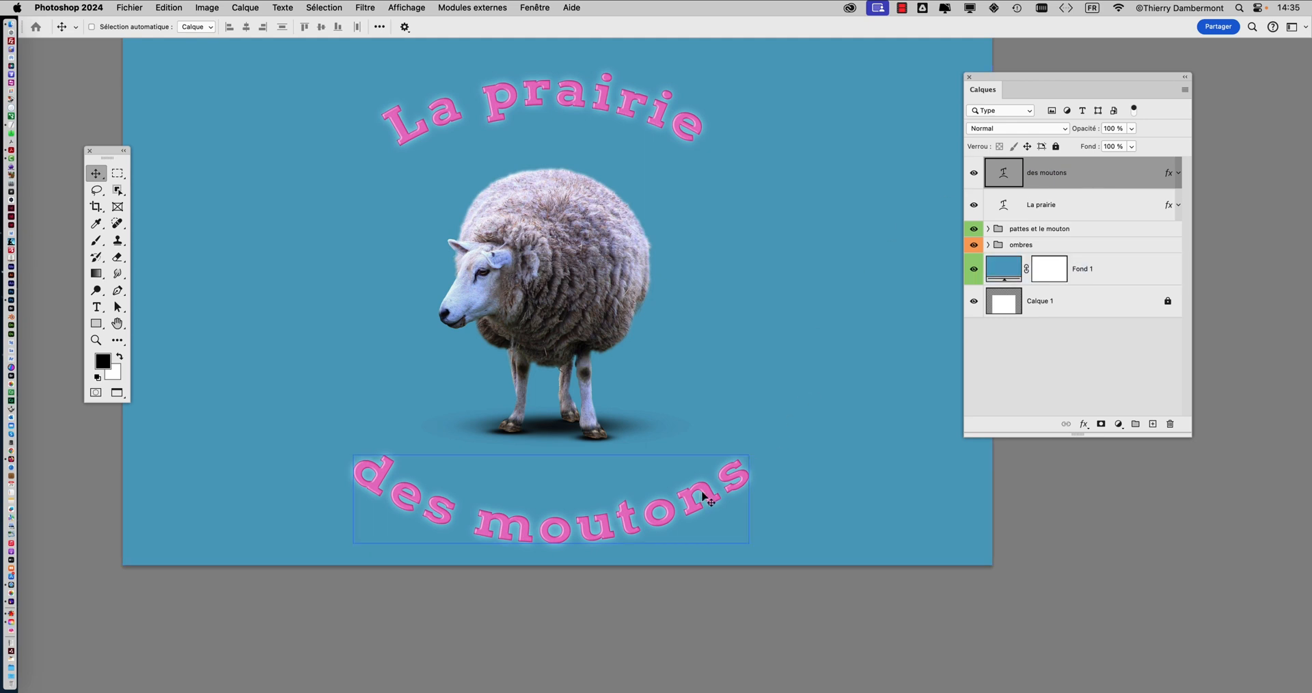
drag(703, 497, 707, 449)
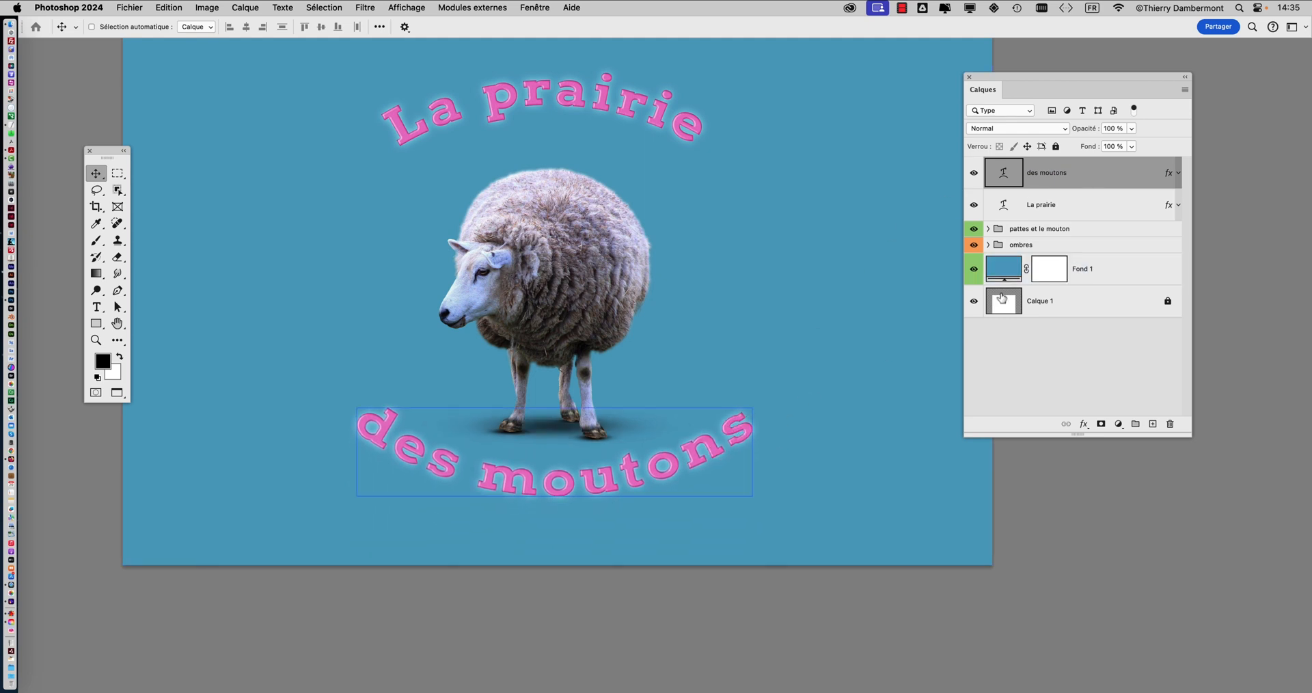
click(1129, 195)
drag(644, 108, 650, 133)
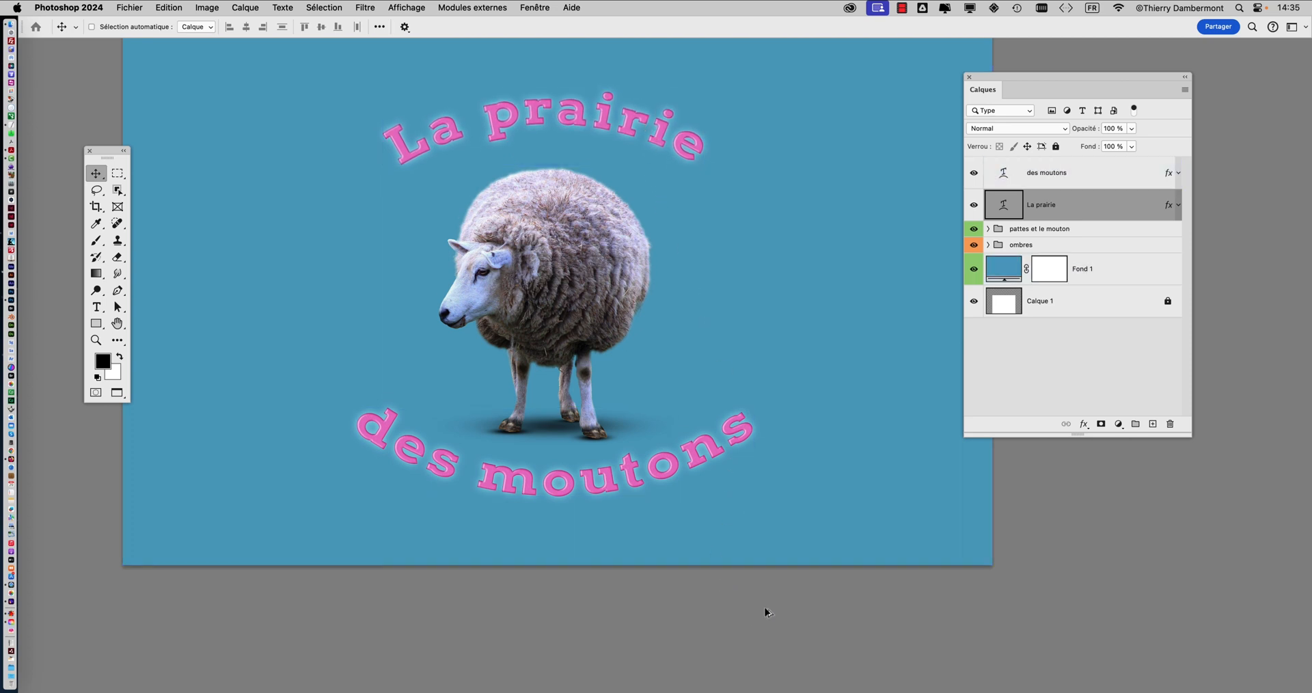
key(super+minus)
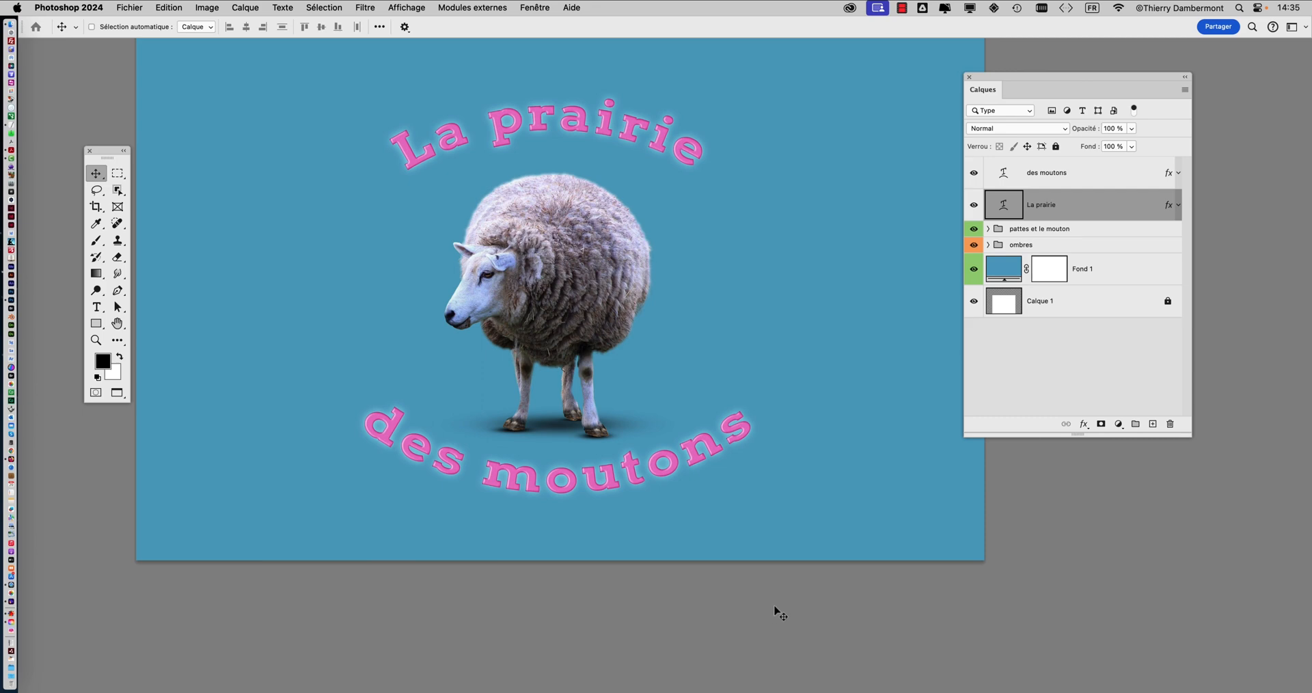